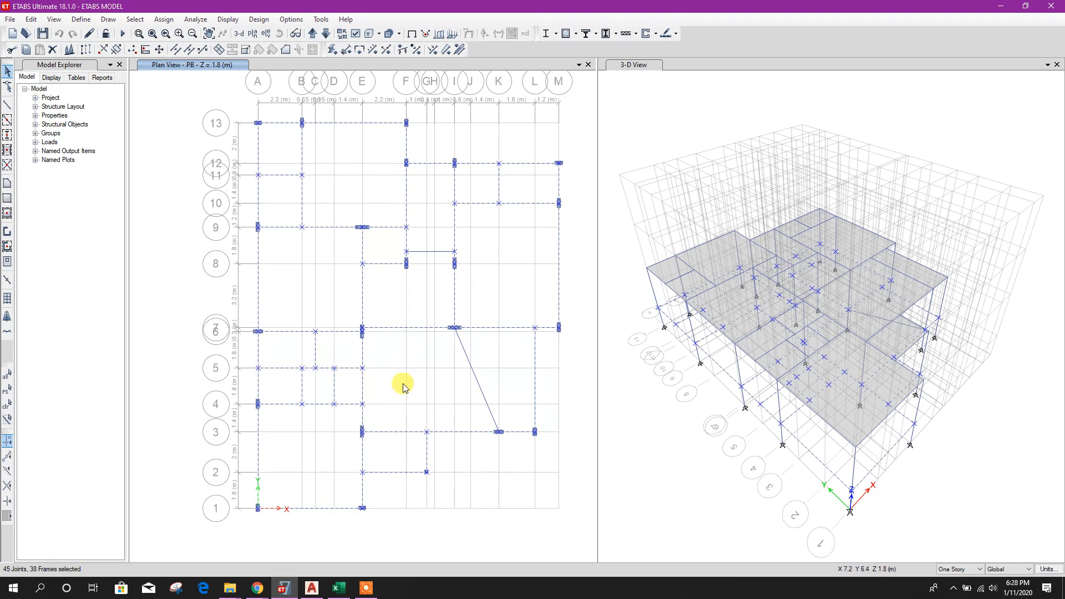
Switch to the Excel wall load sheet and examine the wall dimensions, hollow block unit weight and resulting line load.
middle_click_drag(417, 145, 406, 211)
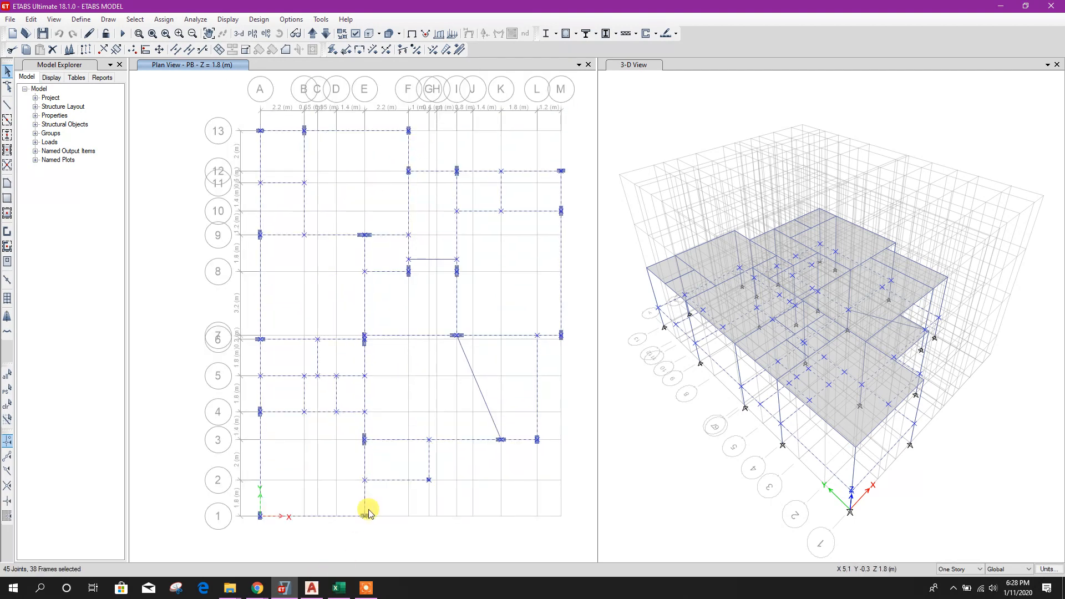
left_click(338, 589)
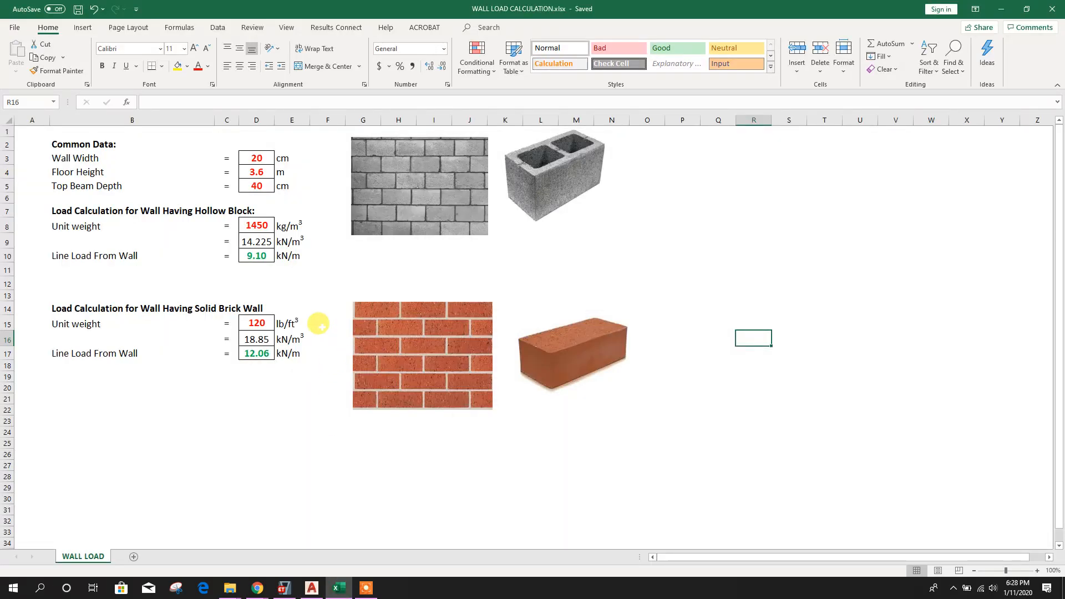
left_click(259, 158)
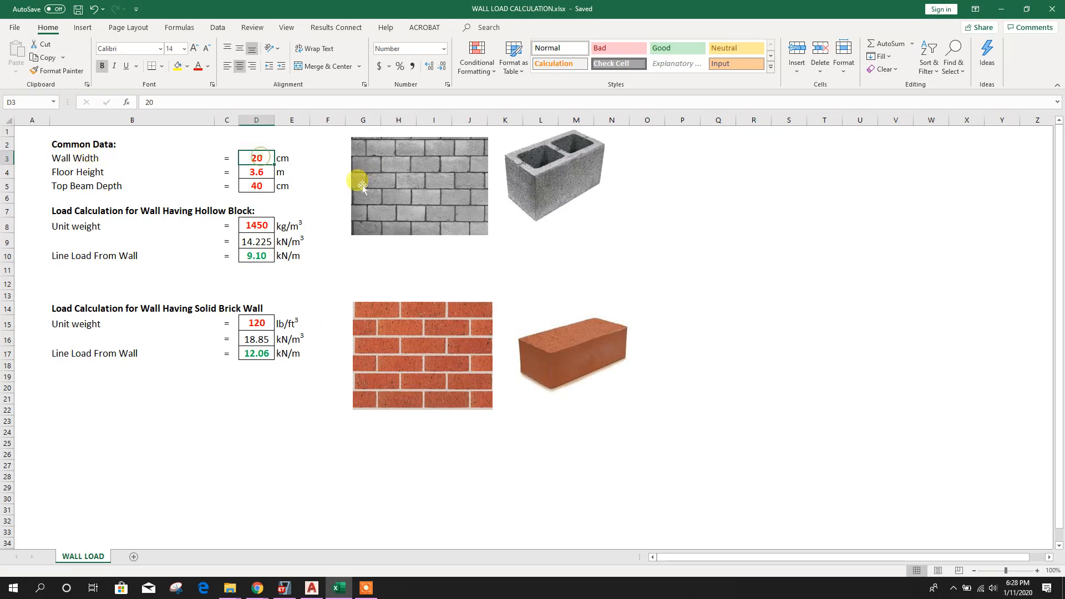
left_click(98, 182)
left_click(119, 172)
left_click(256, 173)
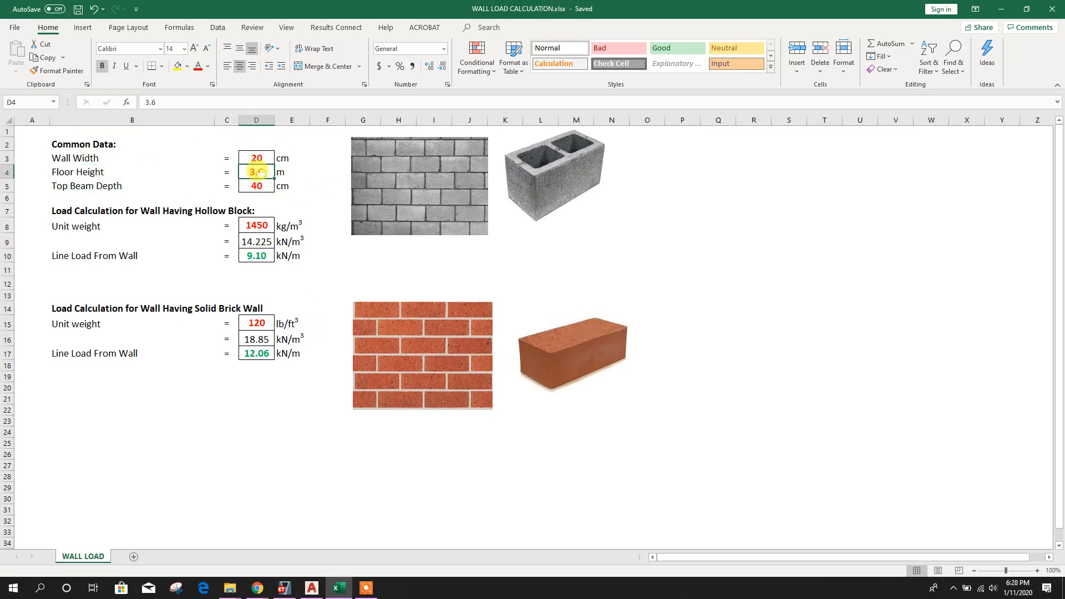
left_click(71, 187)
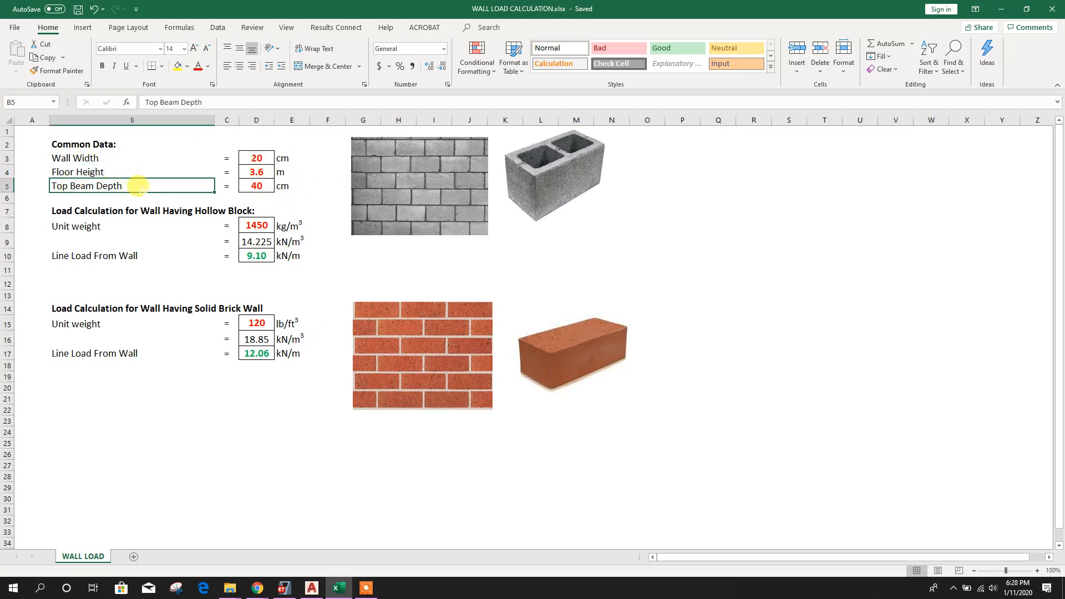
left_click(254, 186)
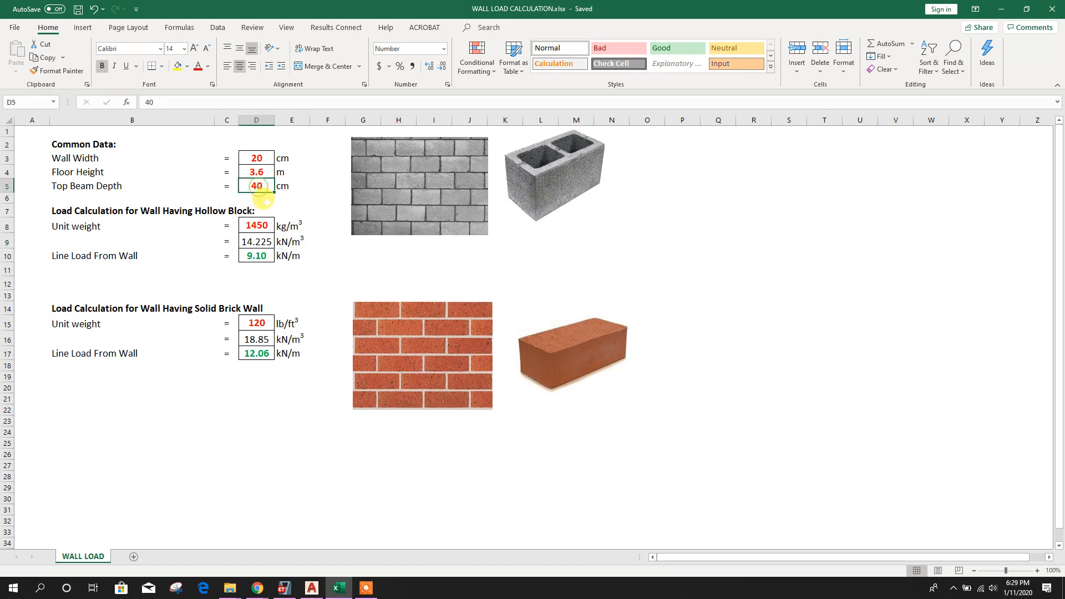
left_click(257, 225)
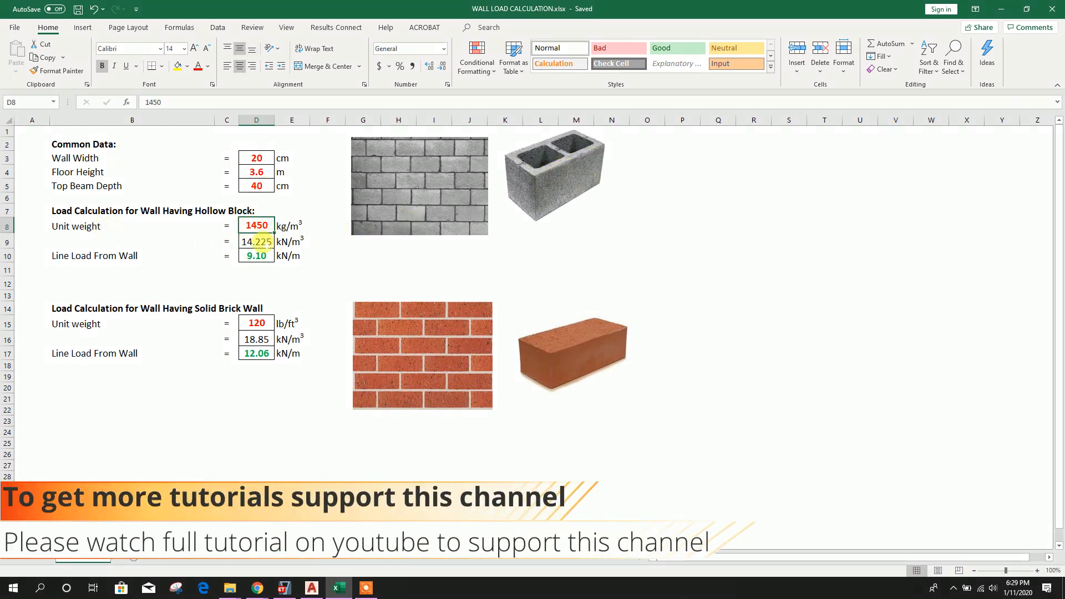
left_click(254, 242)
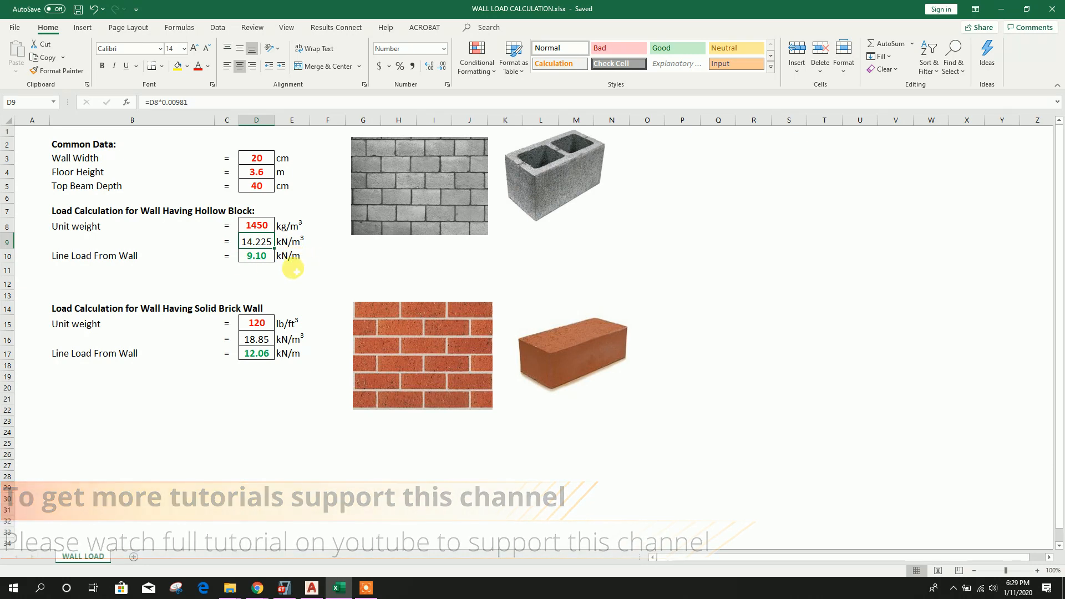
left_click(150, 264)
left_click(120, 255)
left_click(256, 256)
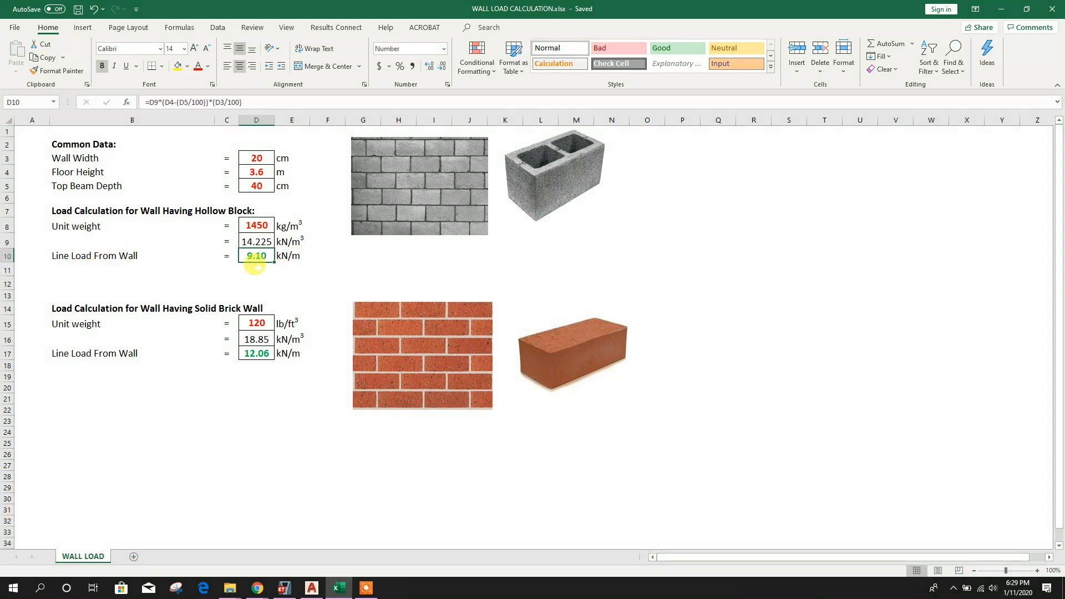
Switch to ETABS and check which load patterns are available for the distributed frame load assignment.
left_click(284, 588)
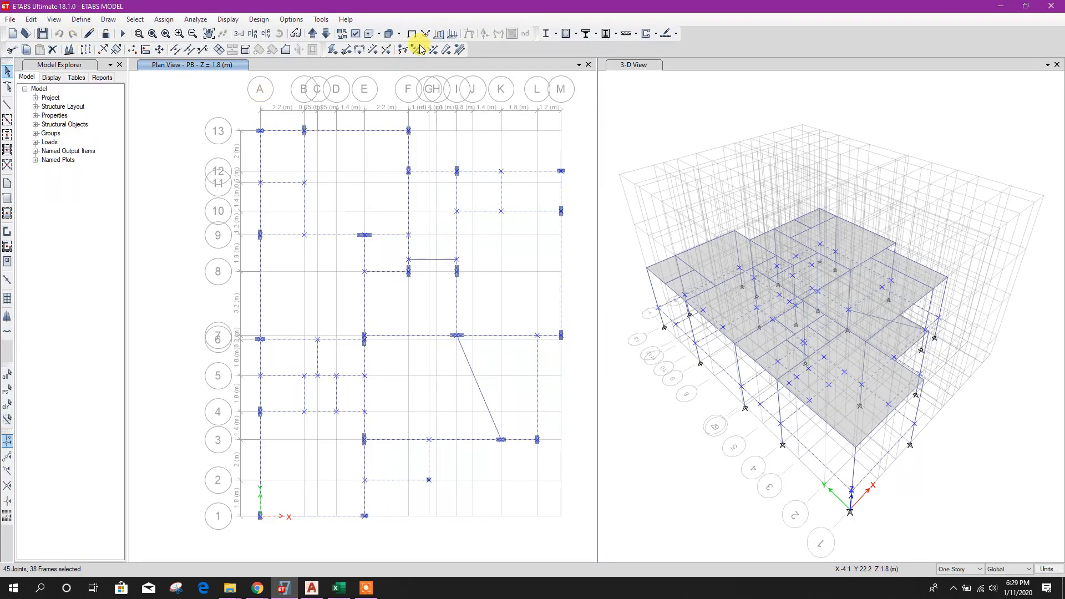
left_click(446, 49)
left_click(551, 231)
left_click(546, 229)
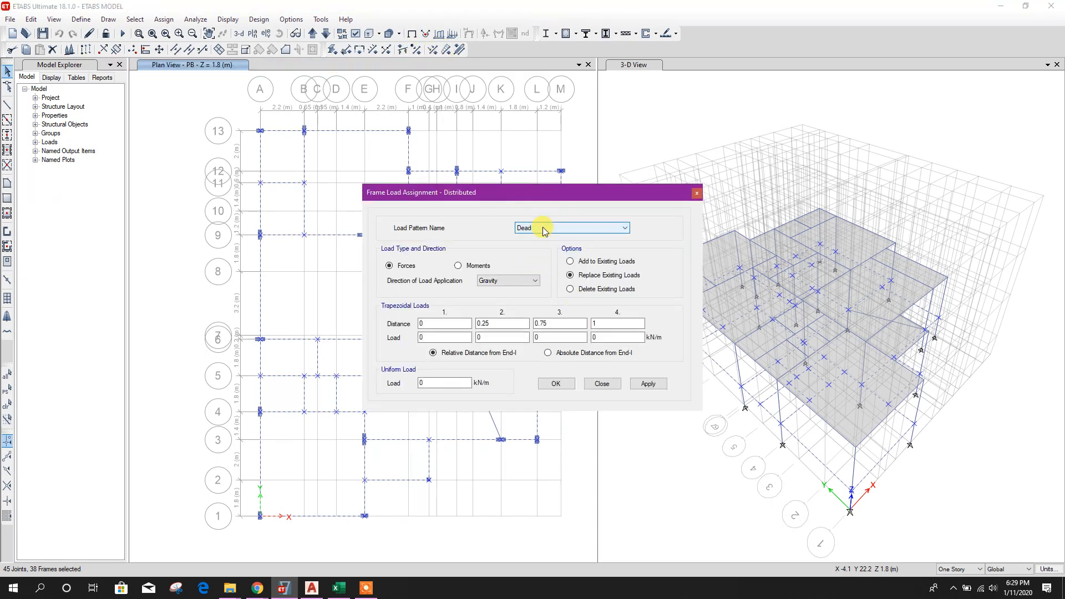
left_click(543, 230)
left_click(534, 245)
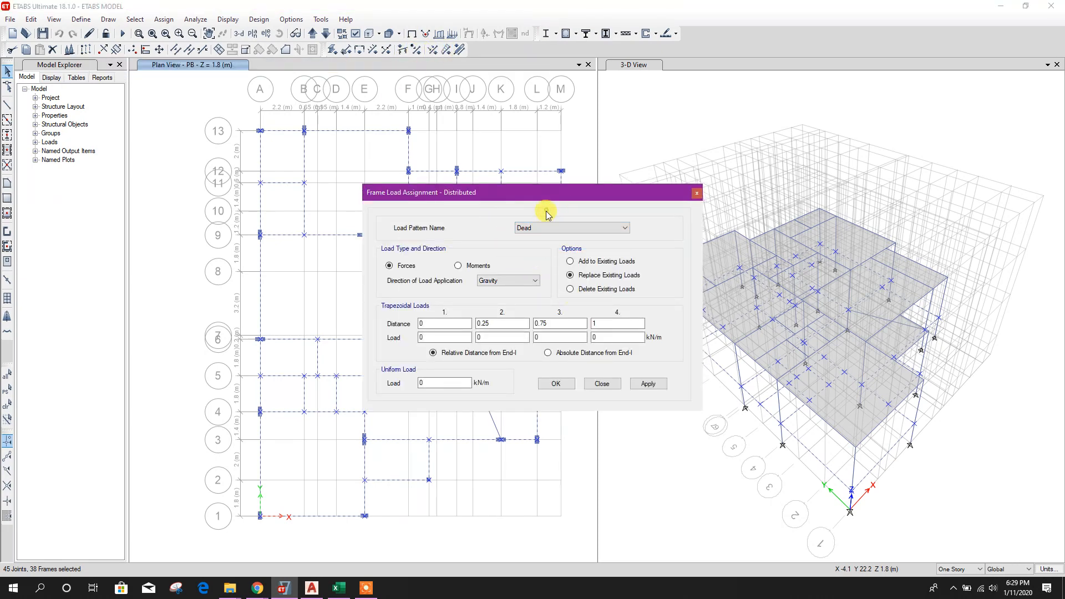
left_click(697, 193)
Add a load pattern named SDL with type Super Dead and self weight multiplier 0.
left_click(81, 19)
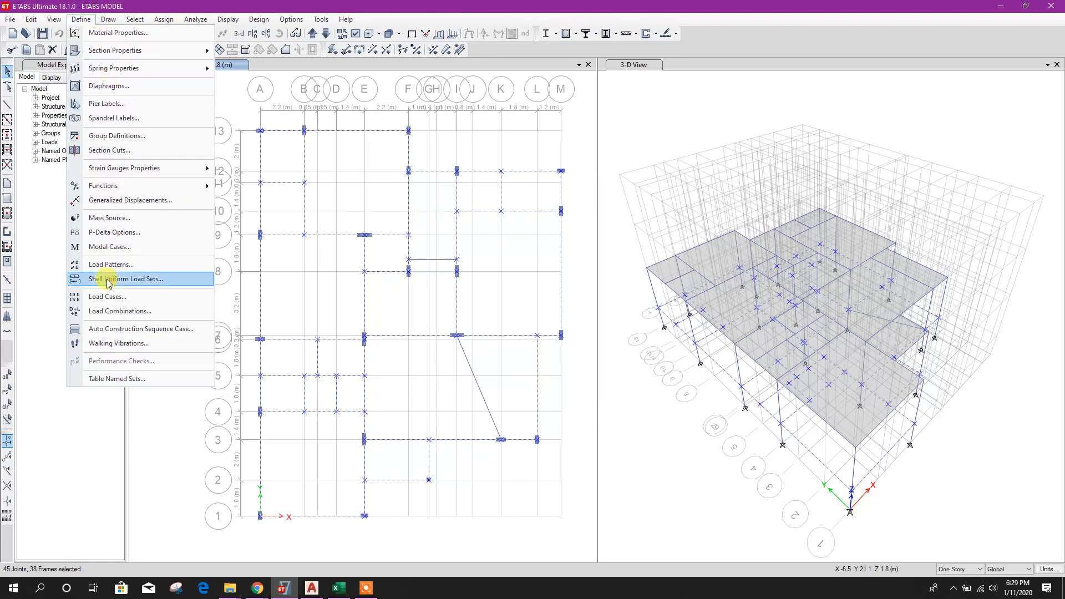
left_click(134, 265)
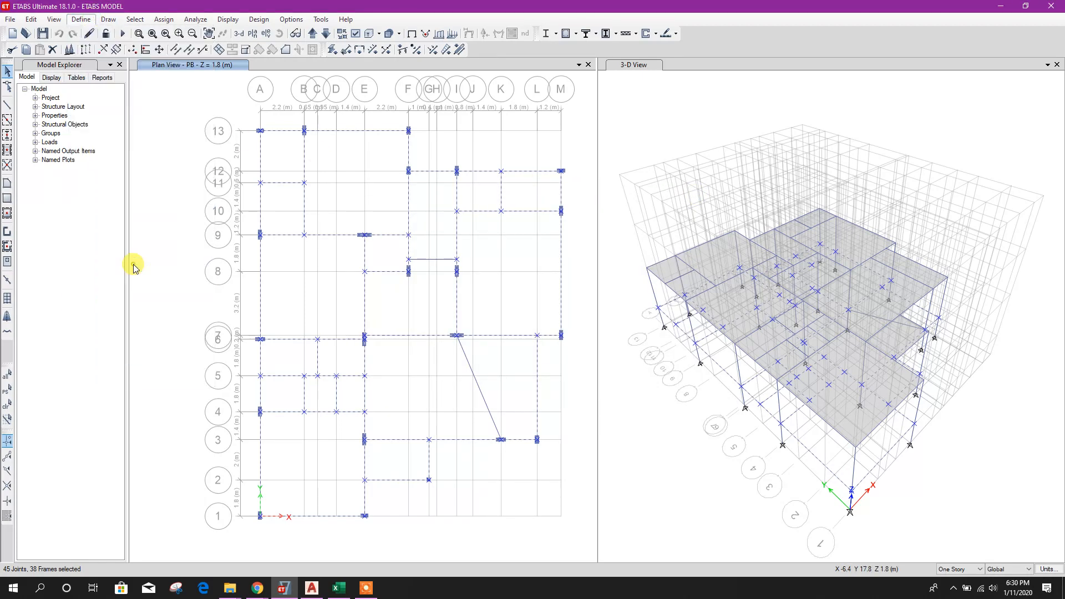
left_click_drag(371, 265, 288, 290)
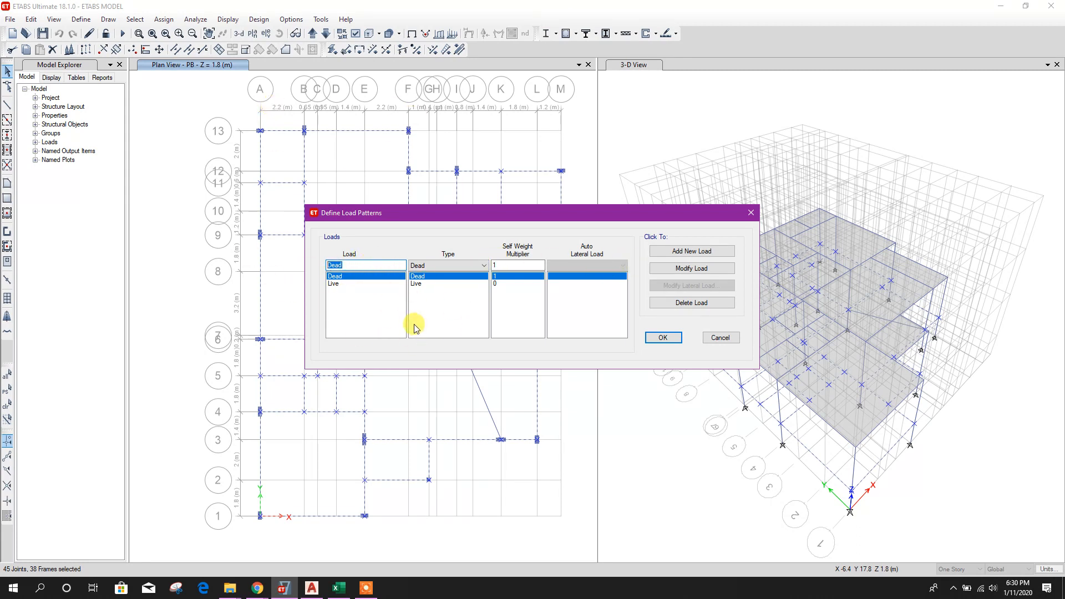
left_click_drag(486, 221, 530, 214)
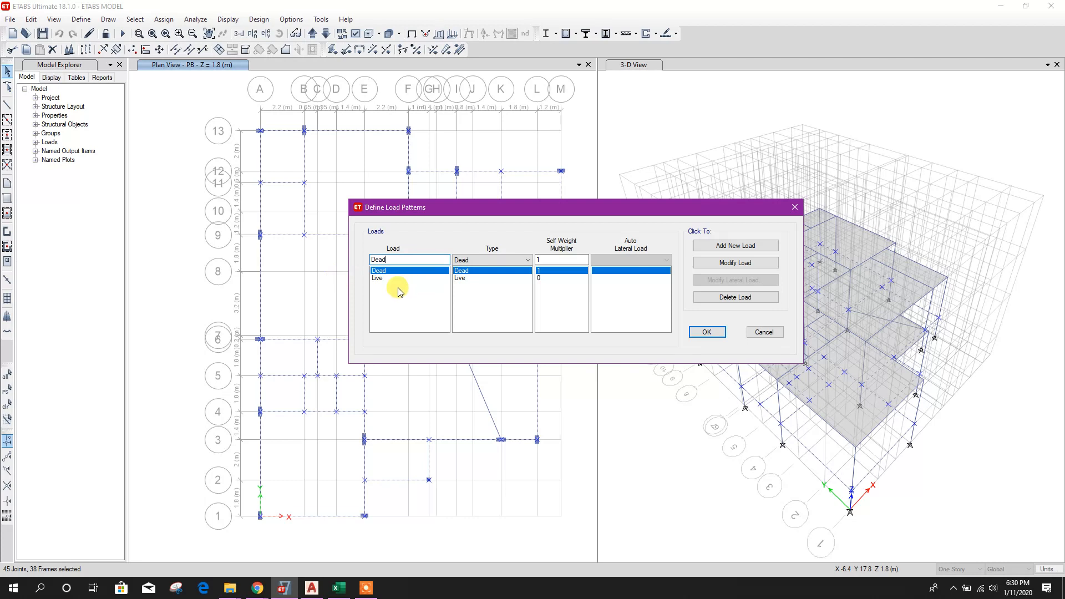
left_click_drag(474, 210, 458, 202)
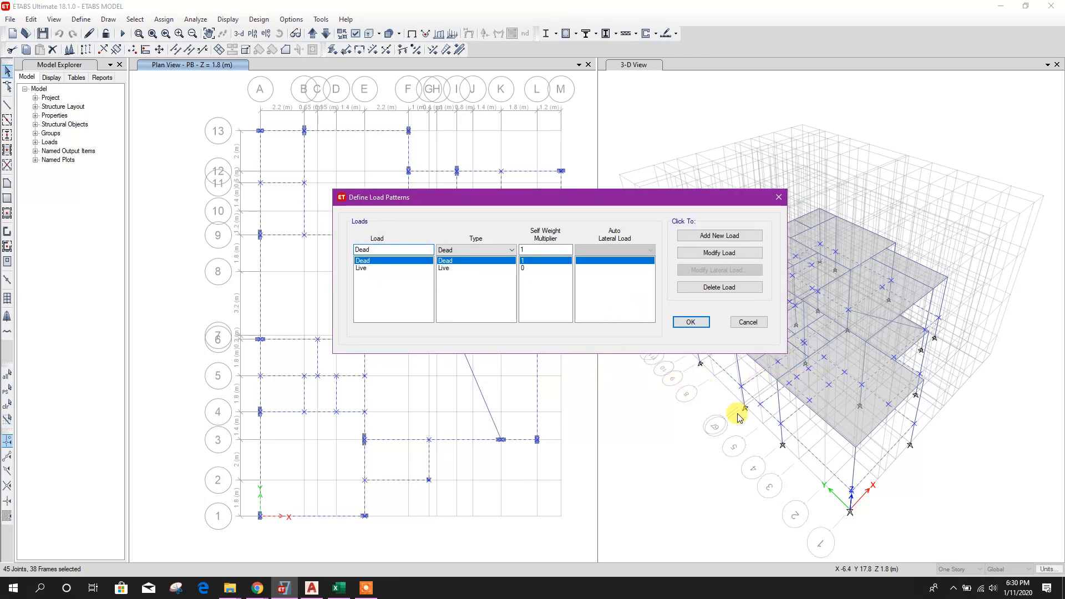
double_click(374, 248)
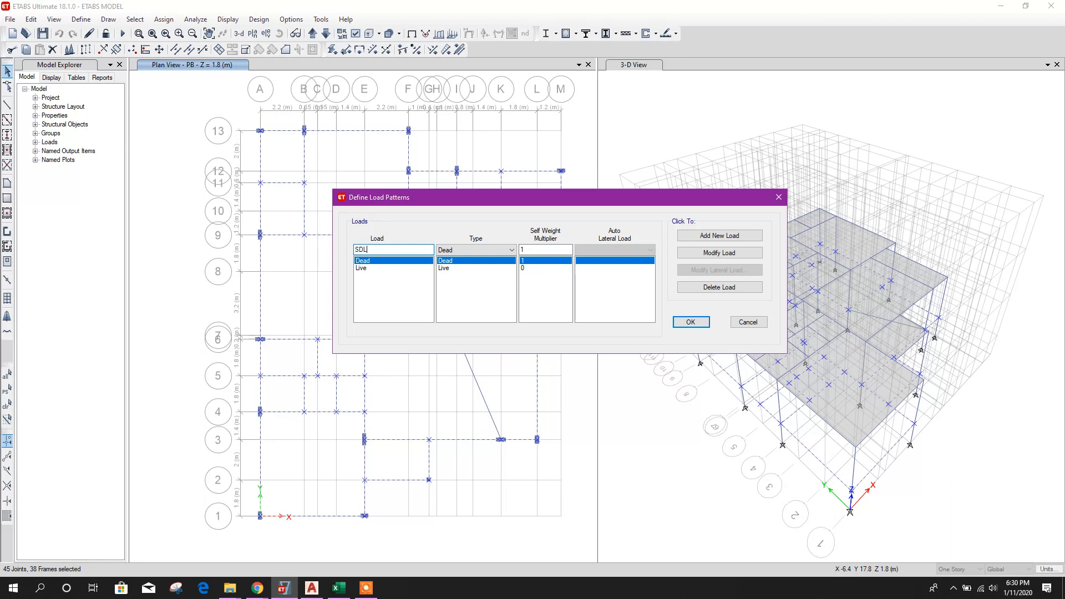
left_click(467, 251)
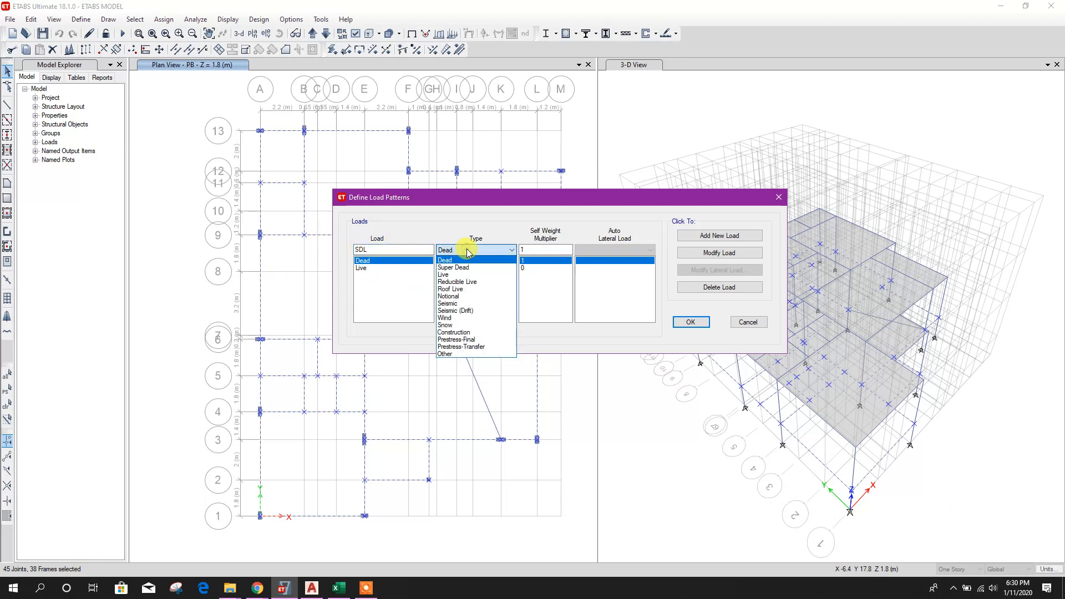
left_click(464, 267)
double_click(533, 250)
type("0")
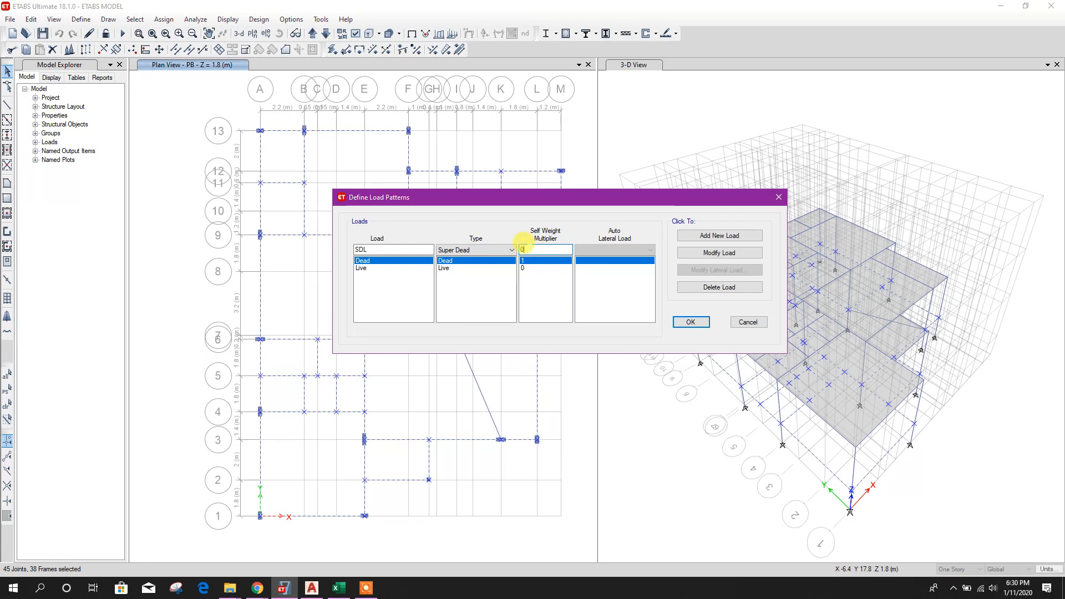
left_click_drag(542, 200, 497, 188)
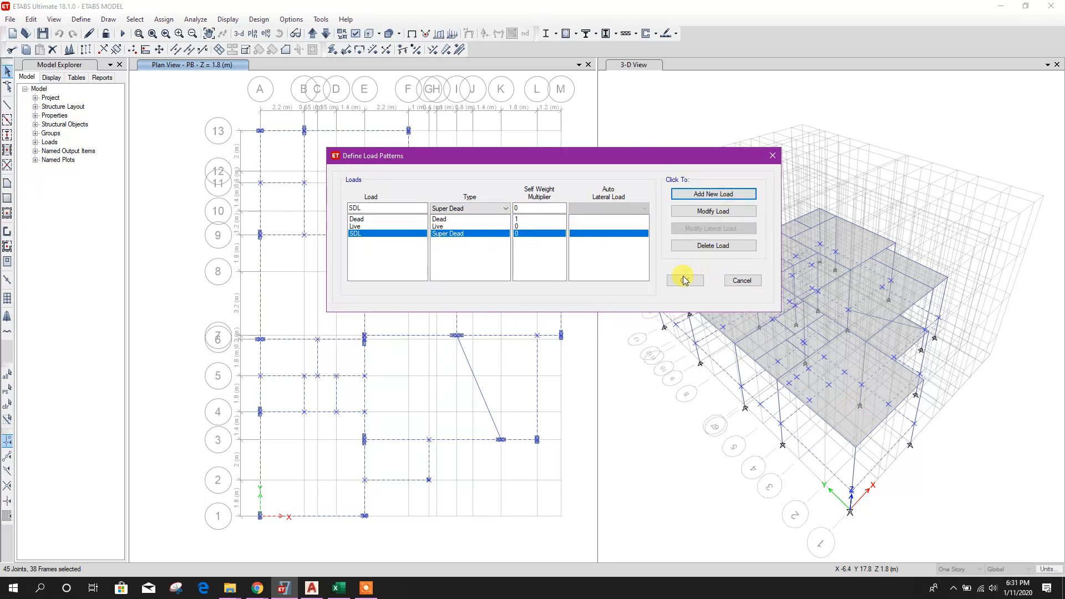
left_click(684, 282)
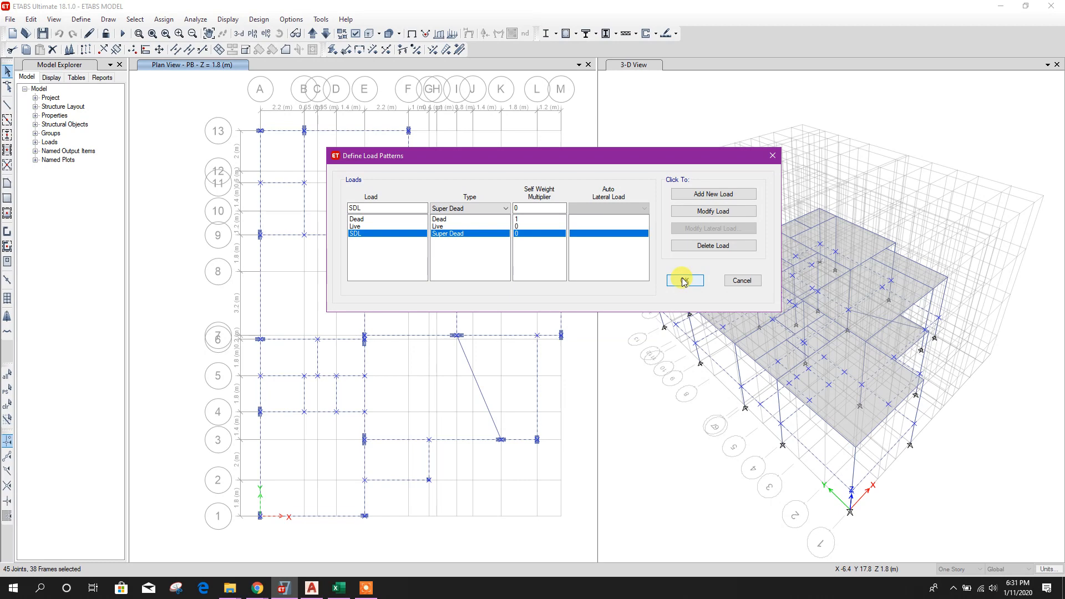
Assign a uniform gravity load of 9.1 kN/m under the SDL pattern to the selected PB-level beams.
left_click(447, 51)
left_click(546, 228)
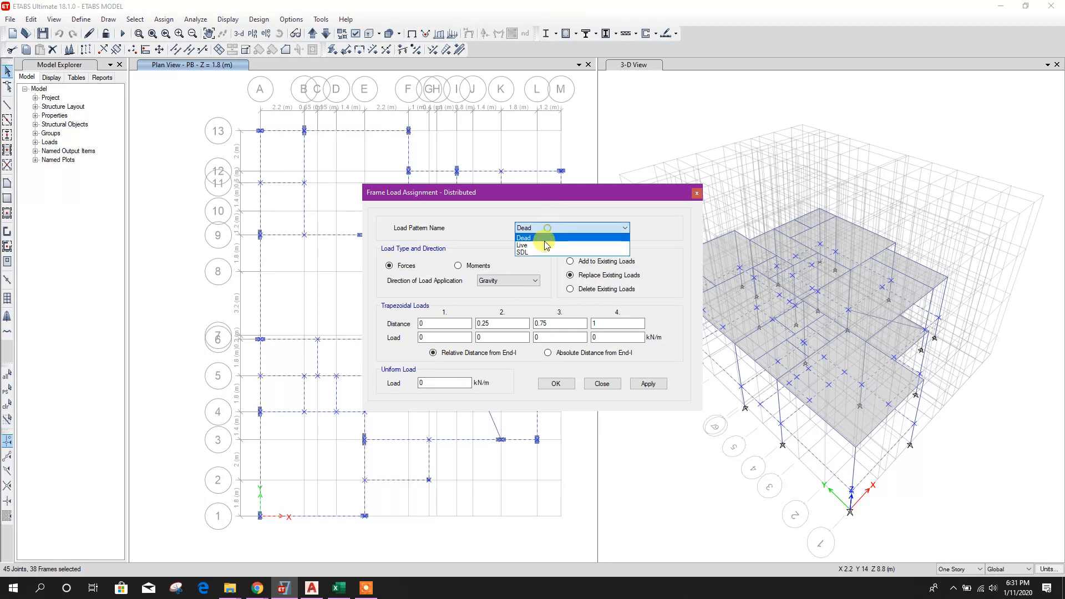
left_click(540, 252)
left_click(426, 384)
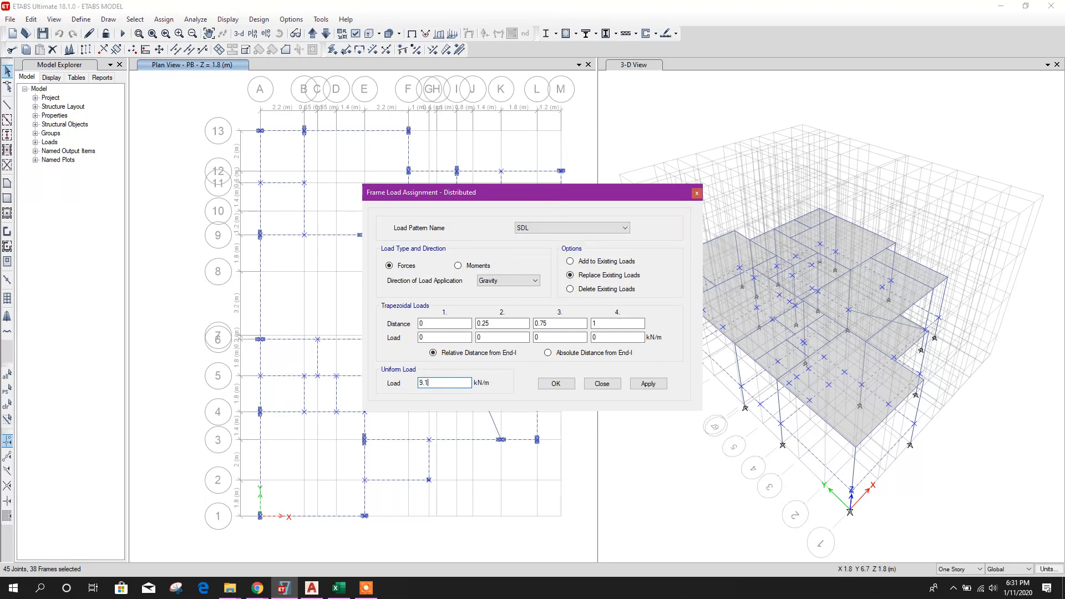
left_click(648, 384)
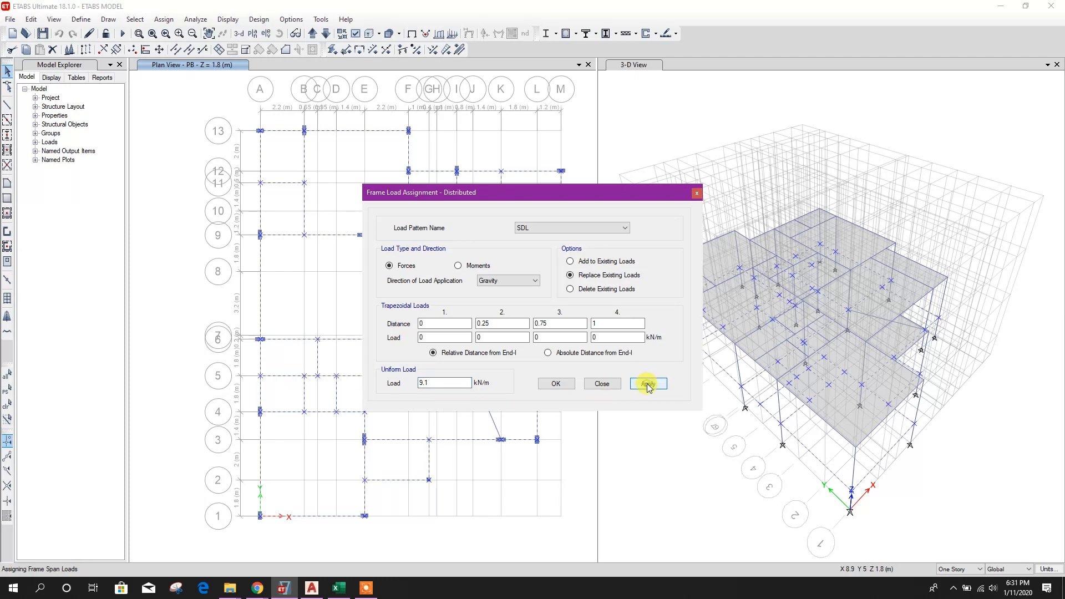
left_click(601, 384)
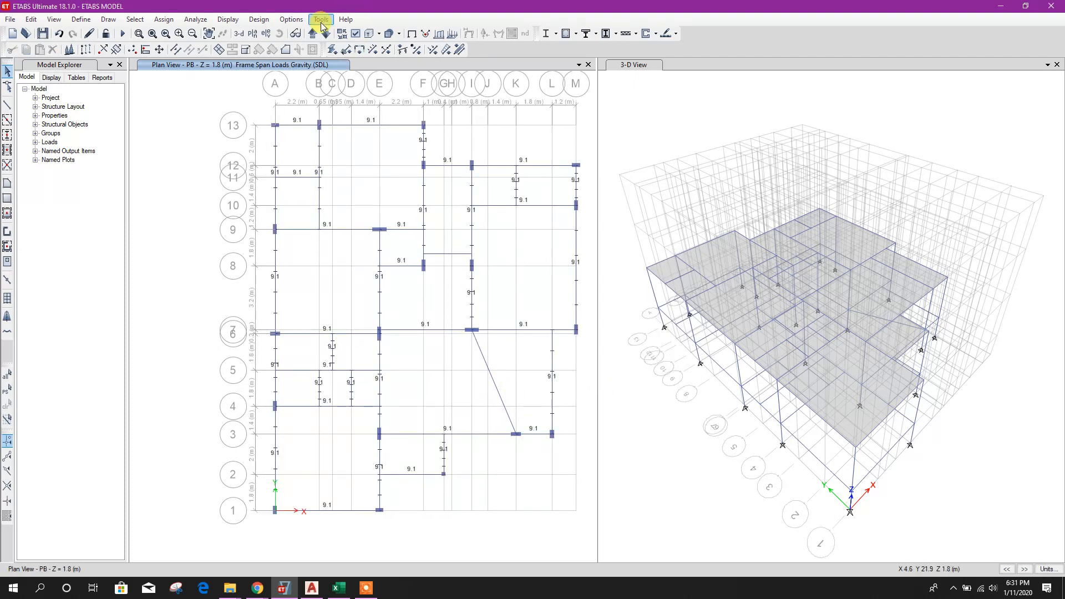
Show the GF ROOF plan, select everything in its plane, and deselect the beam on grid 8 between grids F and I.
left_click(312, 34)
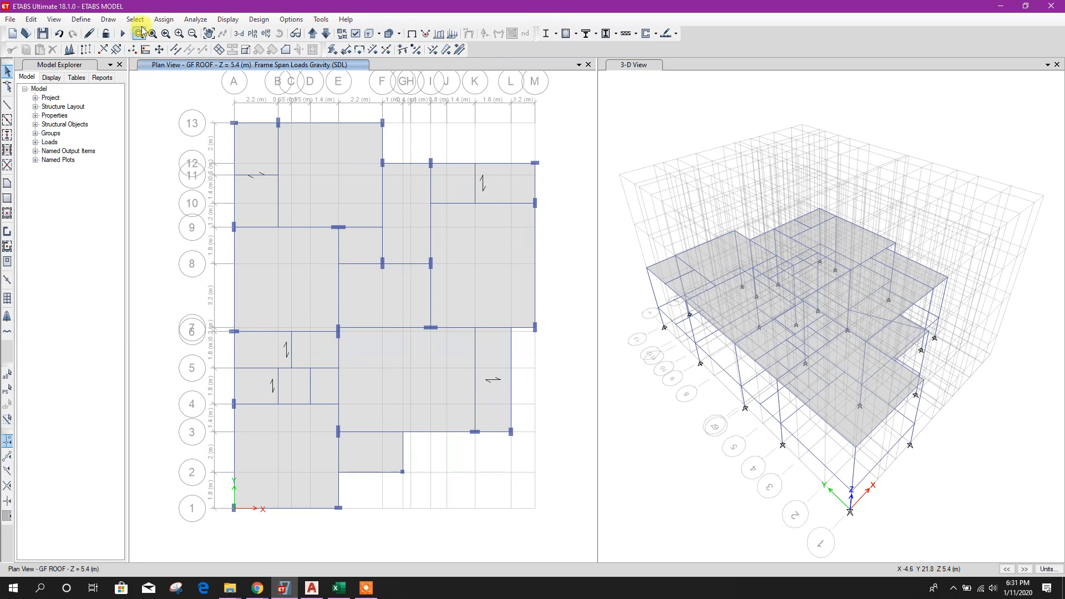
left_click(135, 19)
mouse_move(159, 31)
mouse_move(341, 95)
left_click(409, 103)
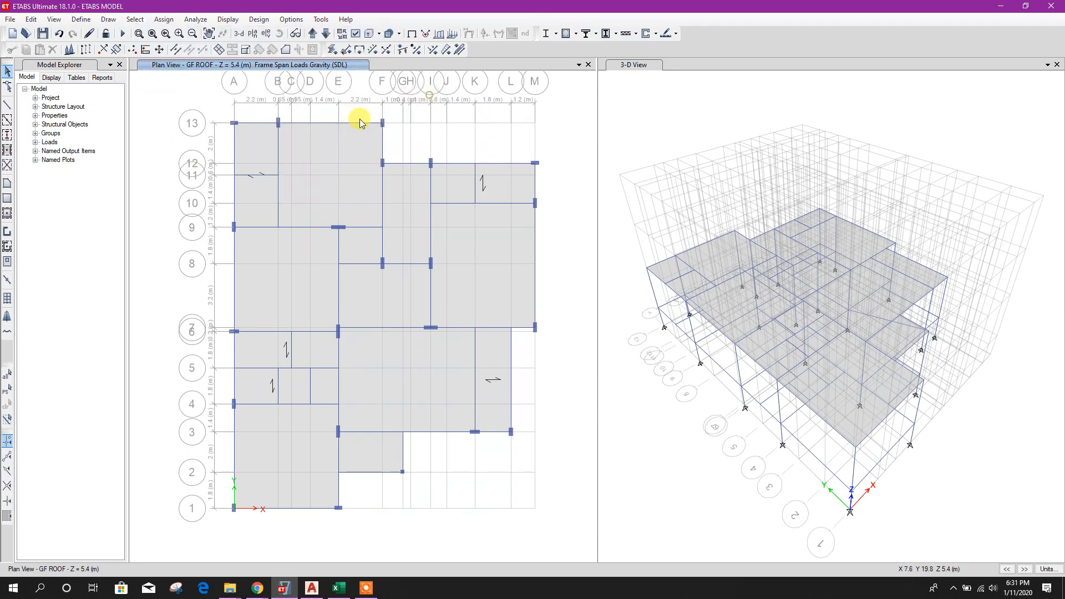
left_click(236, 176)
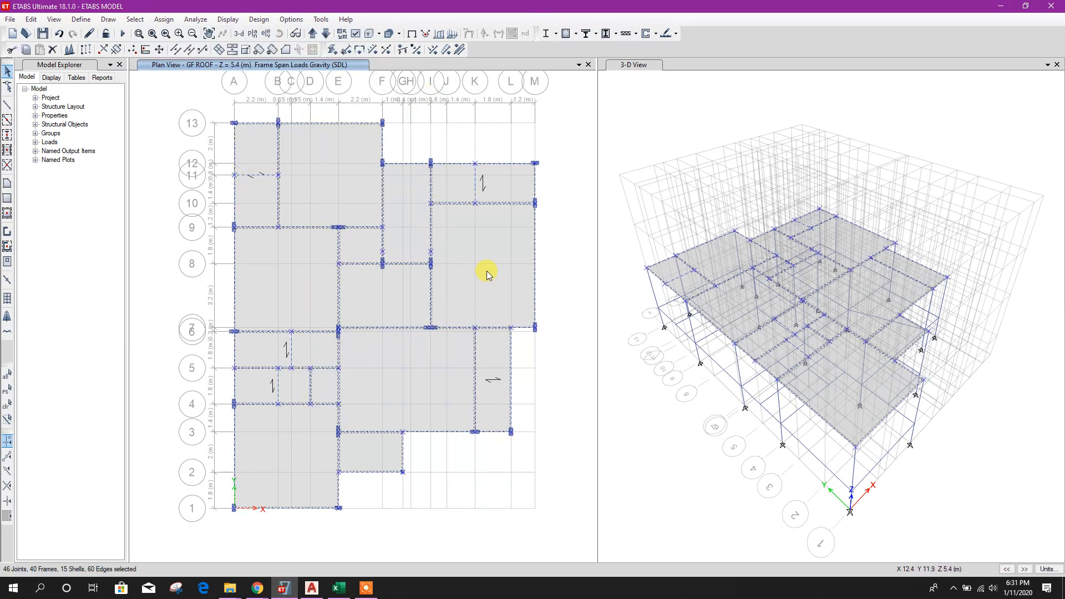
left_click(417, 264)
middle_click_drag(494, 490, 504, 460)
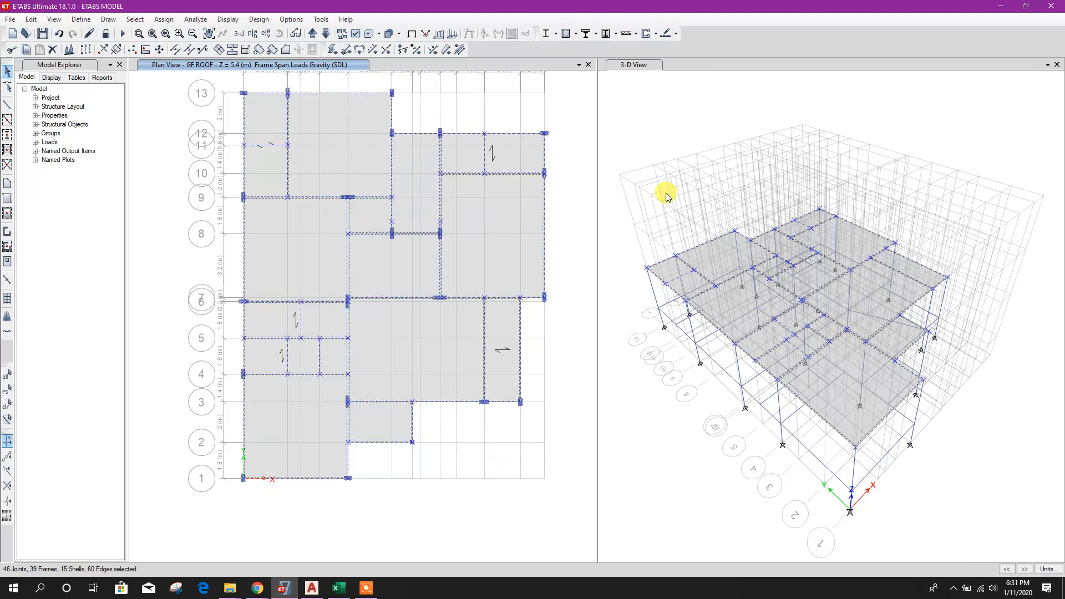
Open the distributed load assignment for the selected GF ROOF beams, moving the dialog clear of the 3D view.
left_click(444, 50)
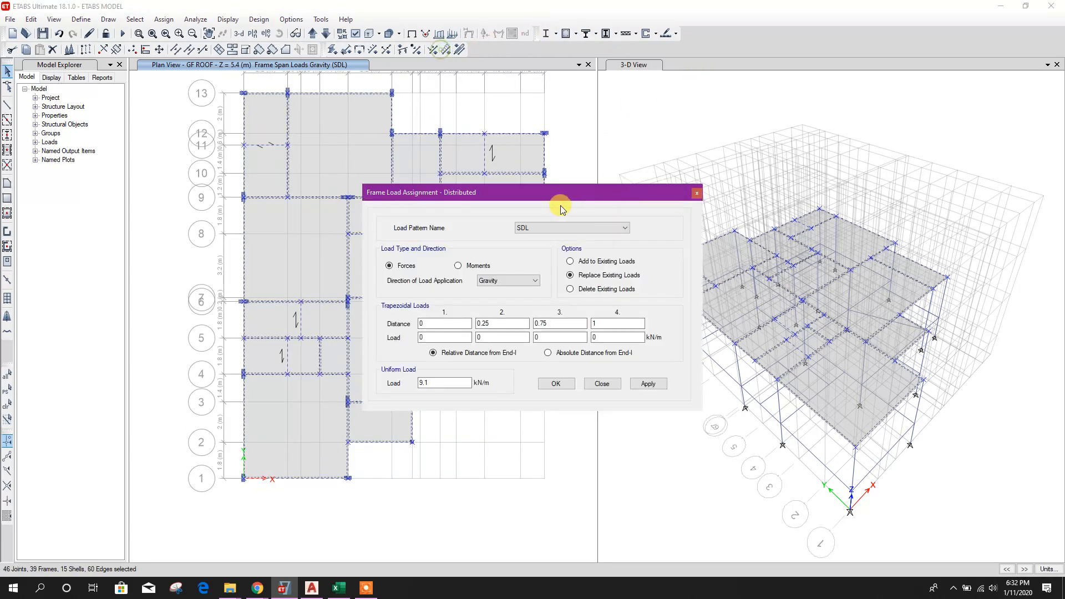
left_click(647, 387)
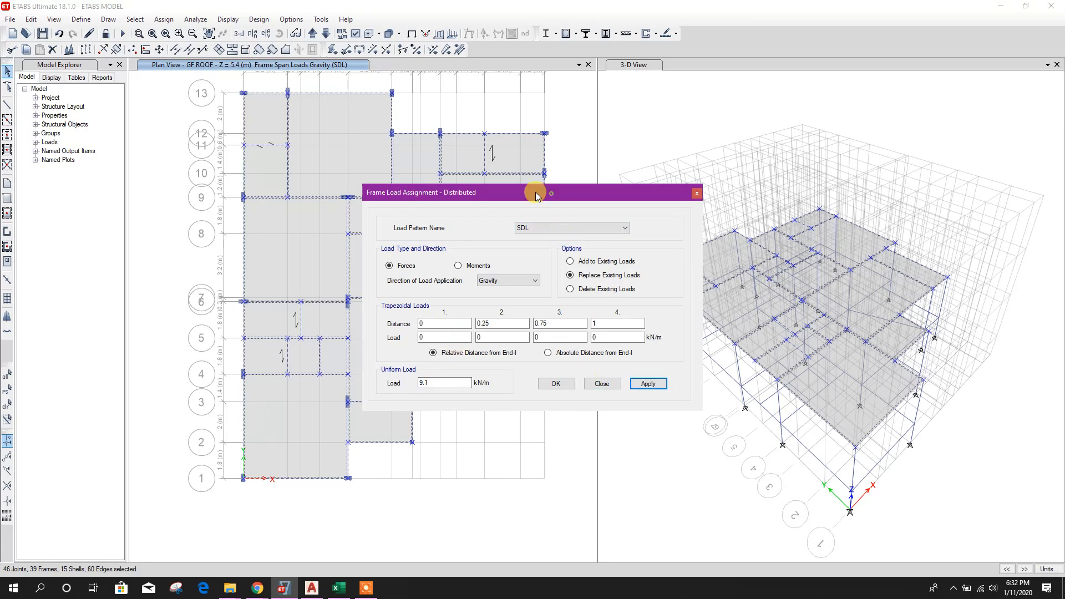
left_click_drag(538, 190, 430, 183)
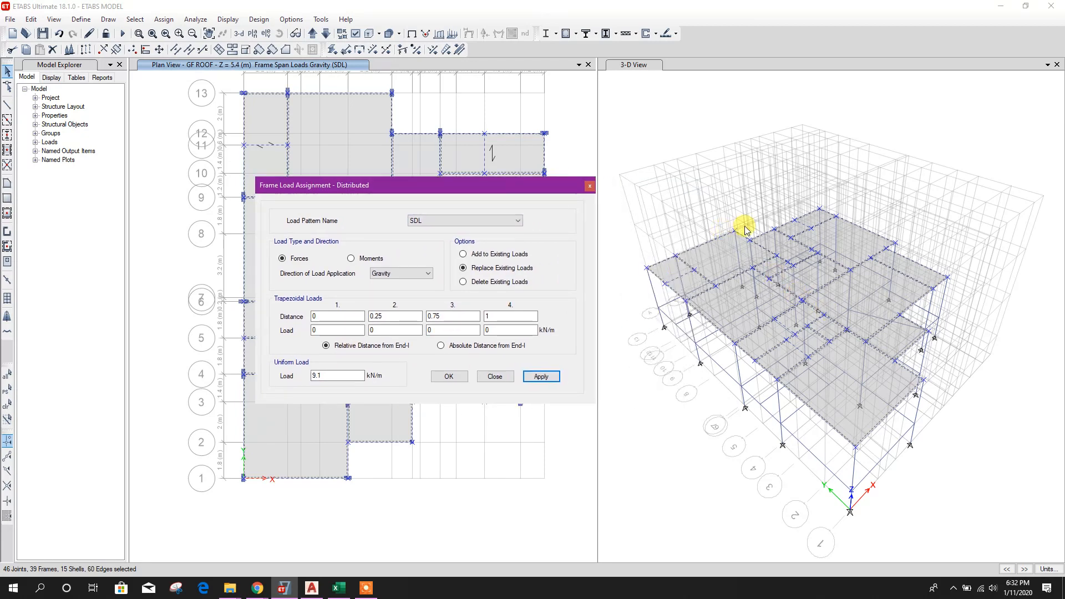
Switch to the Excel wall load sheet and set the floor height to 3.4 m.
left_click(339, 588)
left_click(257, 173)
type("3")
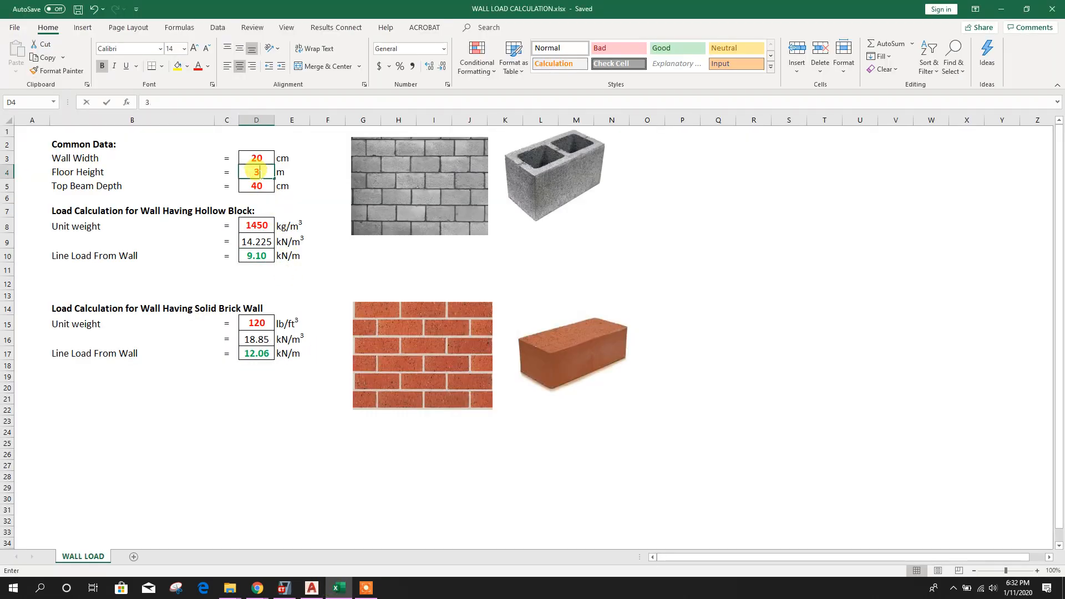
type(".4")
left_click(855, 365)
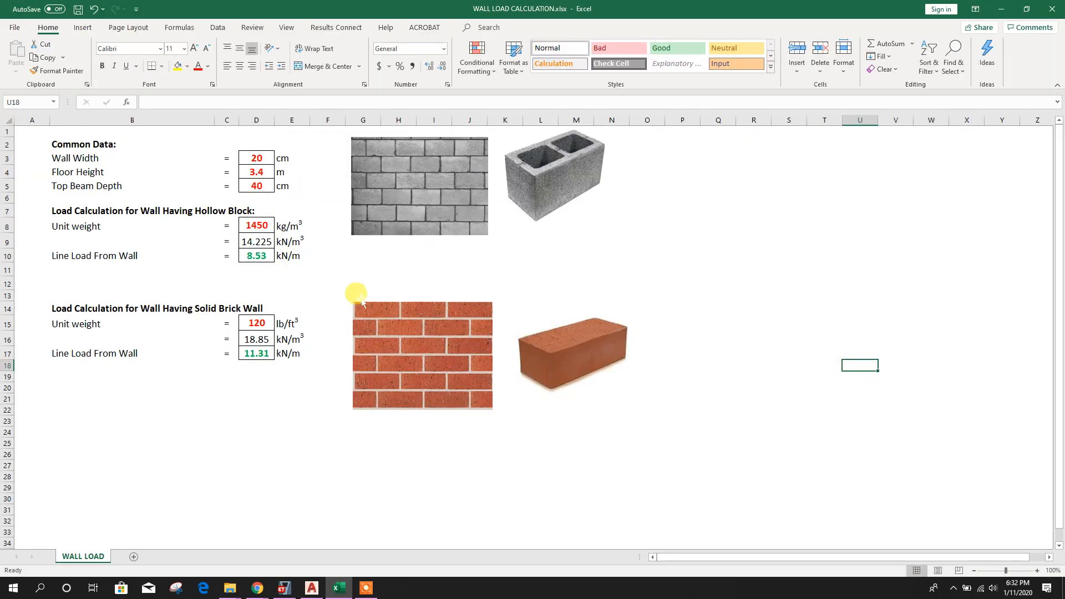
Check the hollow block line load in Excel, then assign 8.55 kN/m uniform gravity load under SDL to the selected GF ROOF beams in ETABS.
left_click(257, 256)
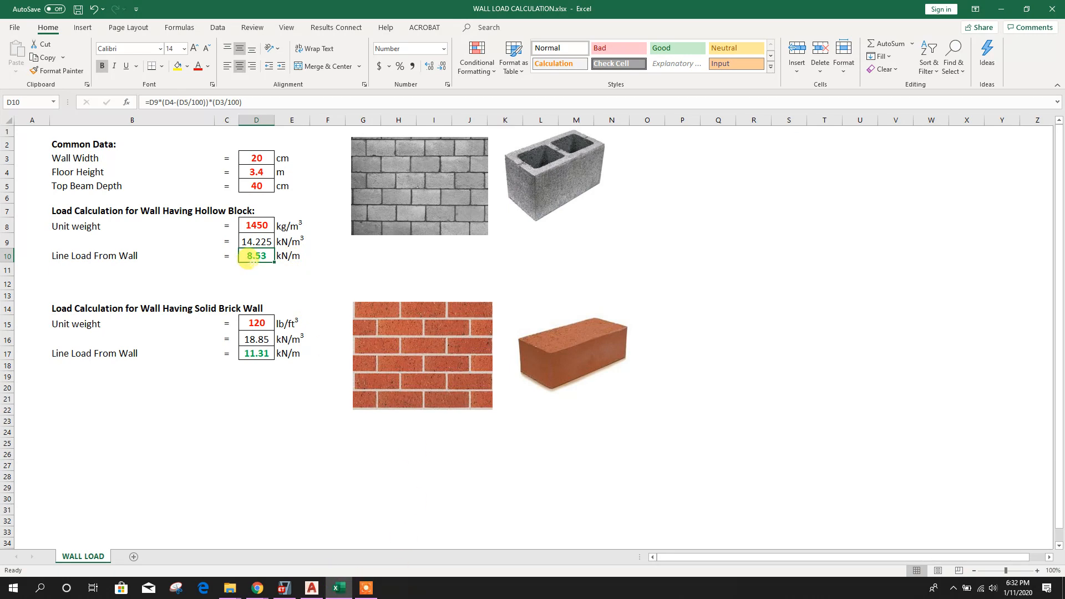
left_click(288, 592)
left_click_drag(335, 376, 236, 395)
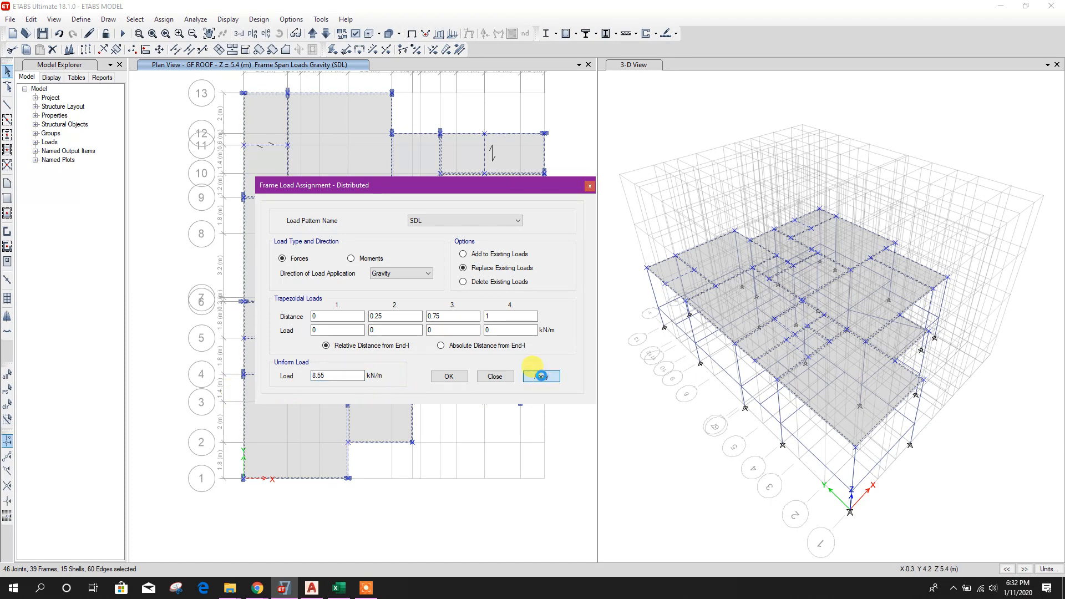
left_click(542, 378)
left_click(493, 376)
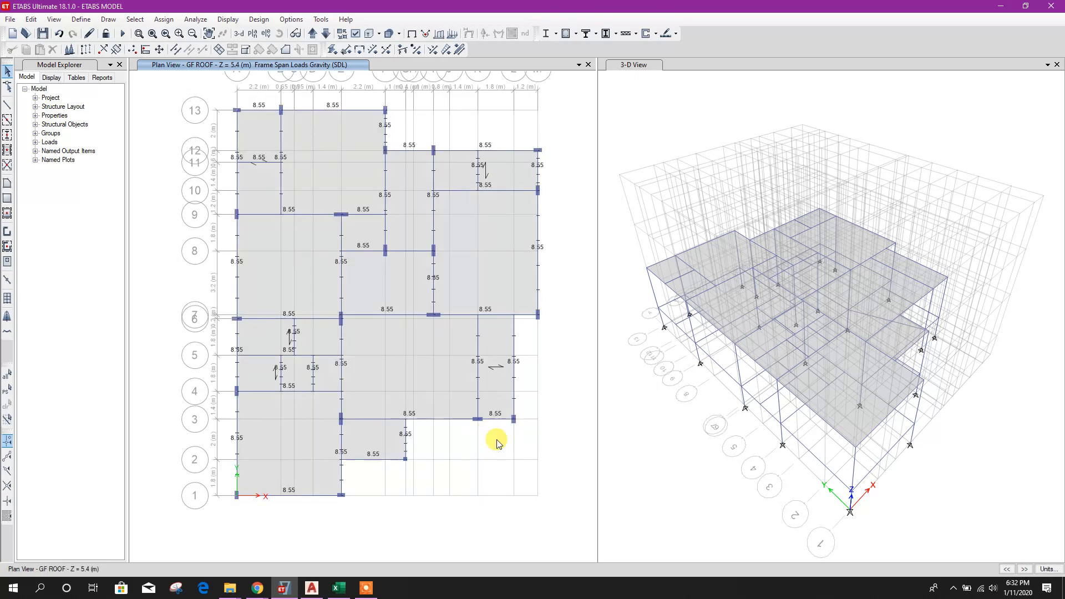
Select all objects lying in the GF ROOF plan's XY plane.
mouse_move(480, 452)
middle_mouse_down()
mouse_move(502, 409)
mouse_move(487, 433)
middle_mouse_up()
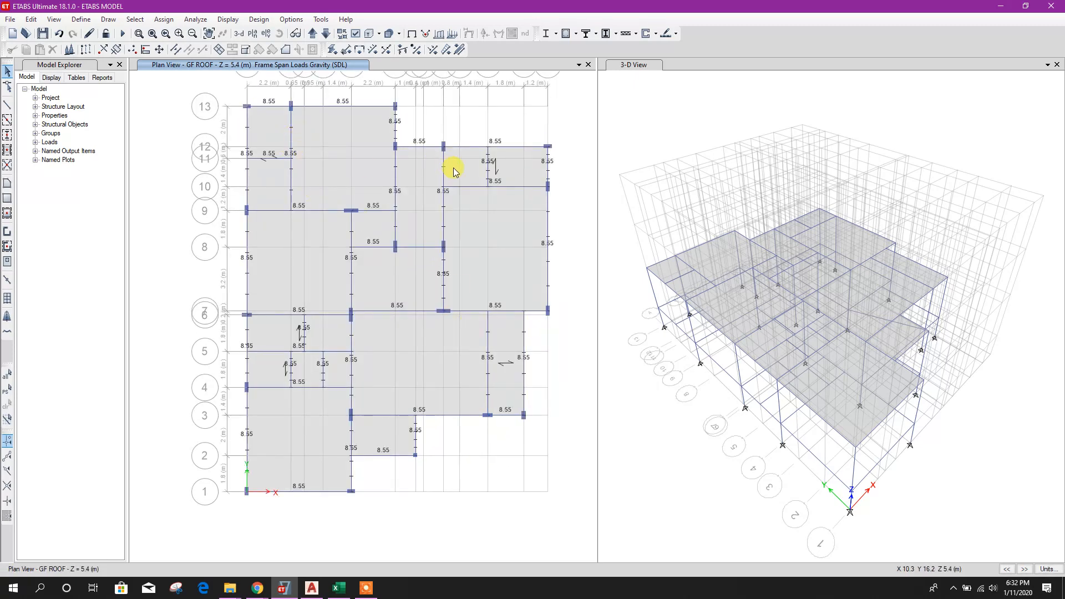
middle_click_drag(537, 300, 534, 329)
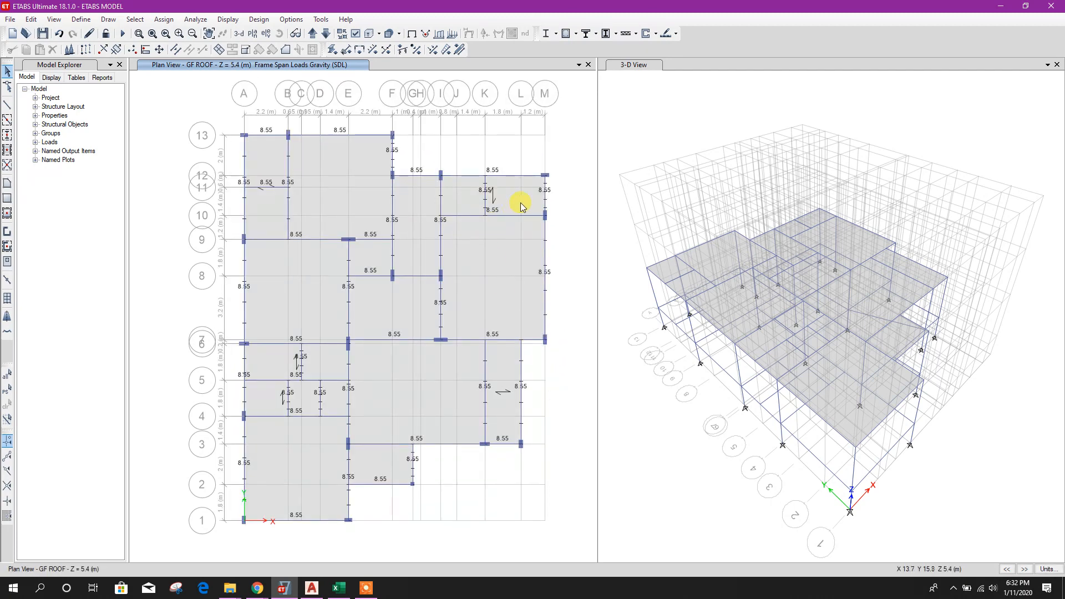
middle_click_drag(409, 392, 500, 347)
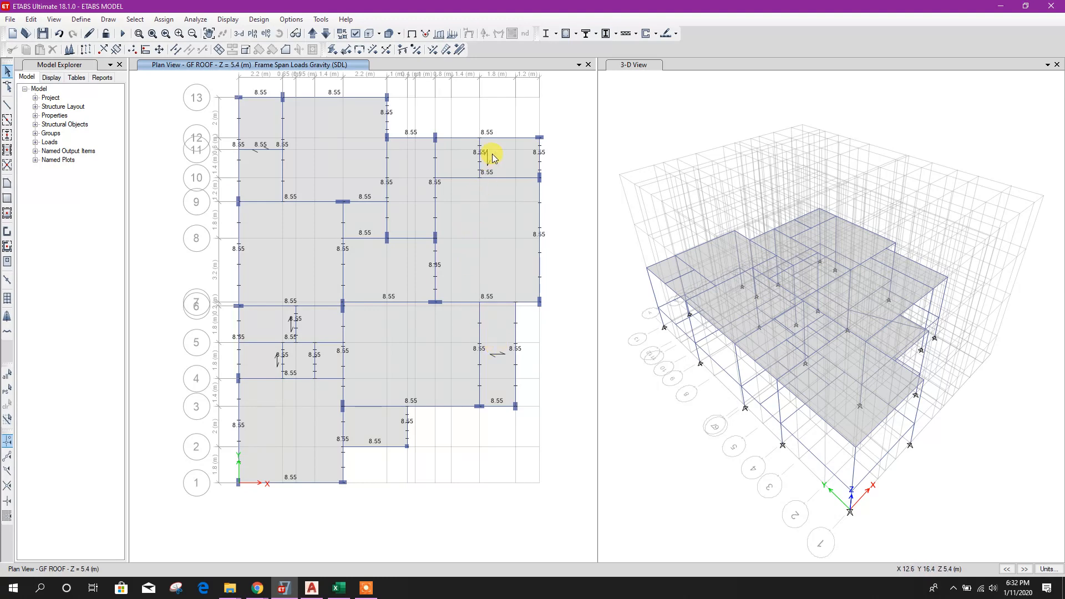
middle_click_drag(374, 364, 420, 347)
left_click(134, 19)
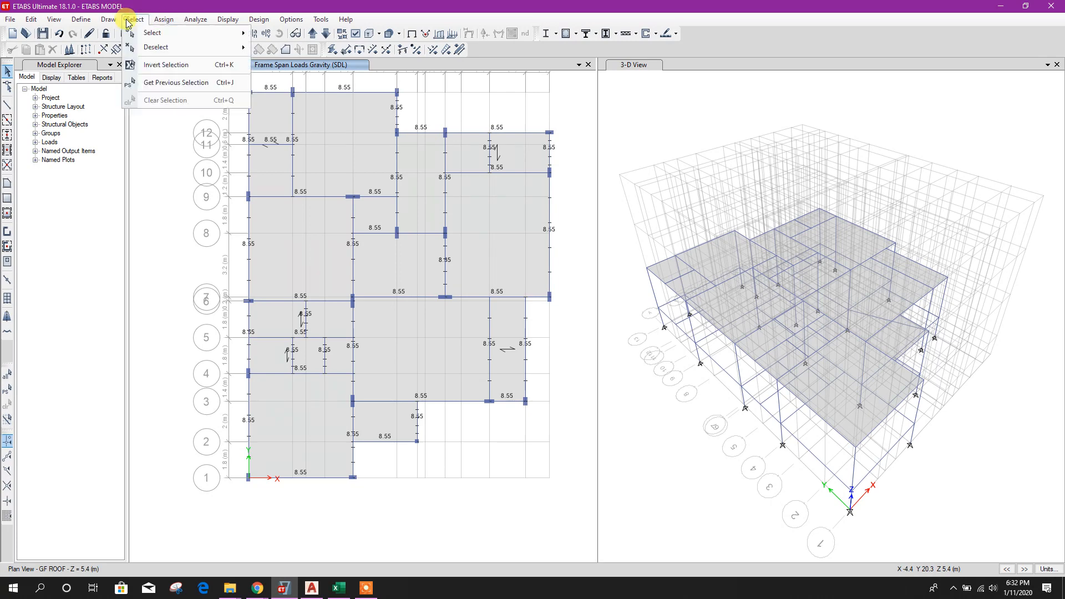
mouse_move(166, 32)
mouse_move(331, 96)
left_click(401, 98)
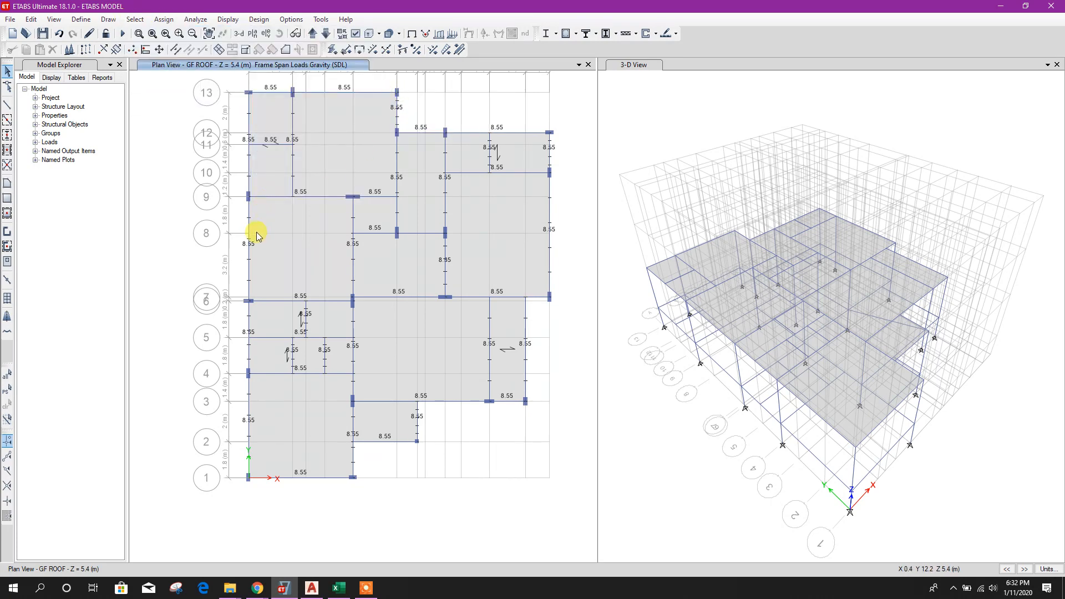
left_click(305, 302)
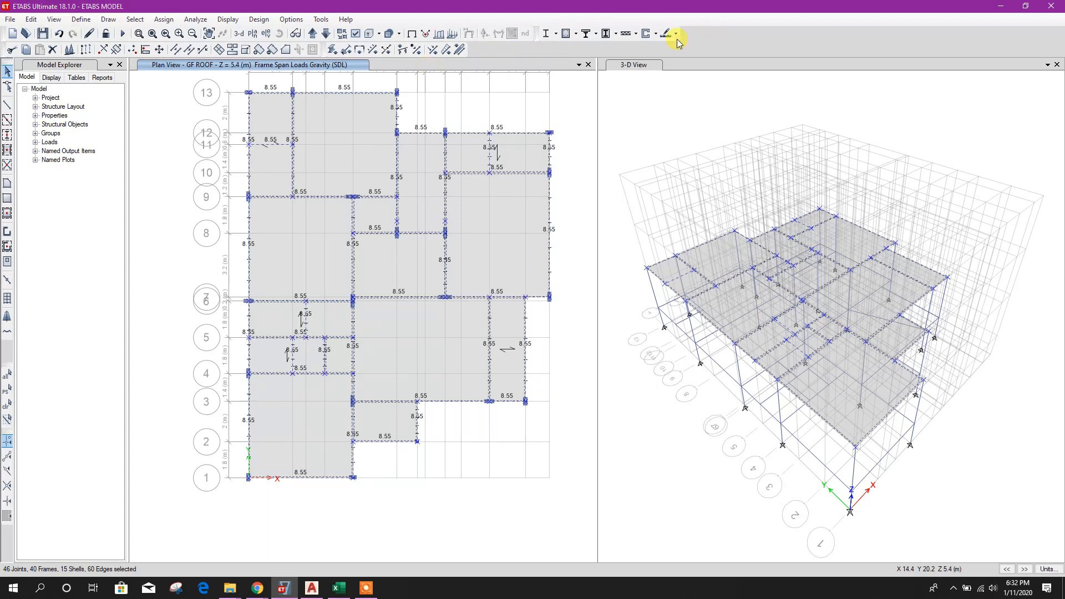
Show the shell assignment toolbar and assign a uniform gravity load of 2 kN/m² under the SDL pattern to the selected GF ROOF slabs.
right_click(744, 35)
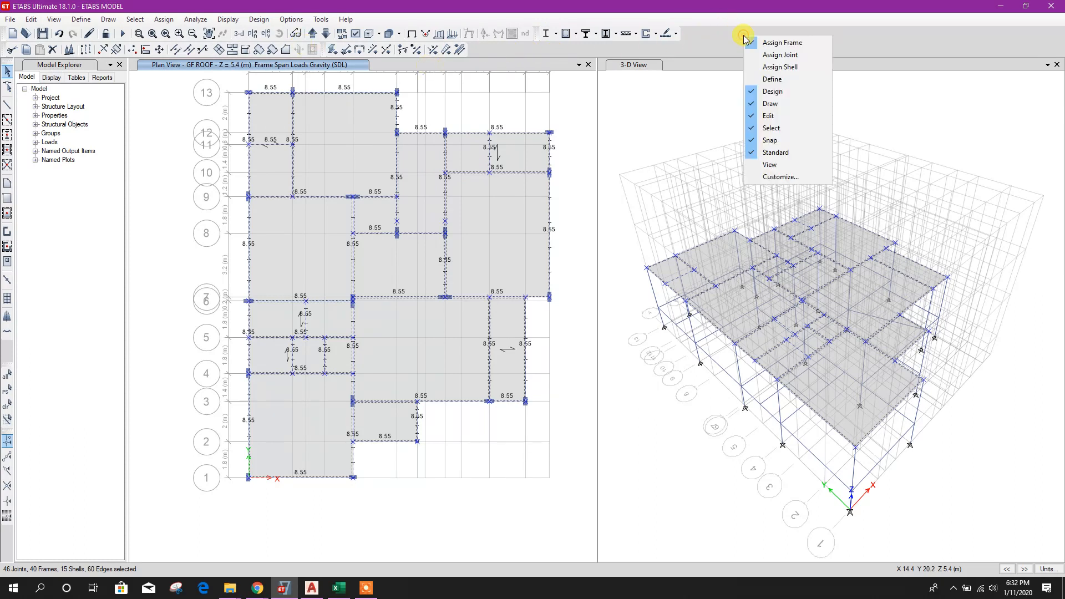
left_click(792, 67)
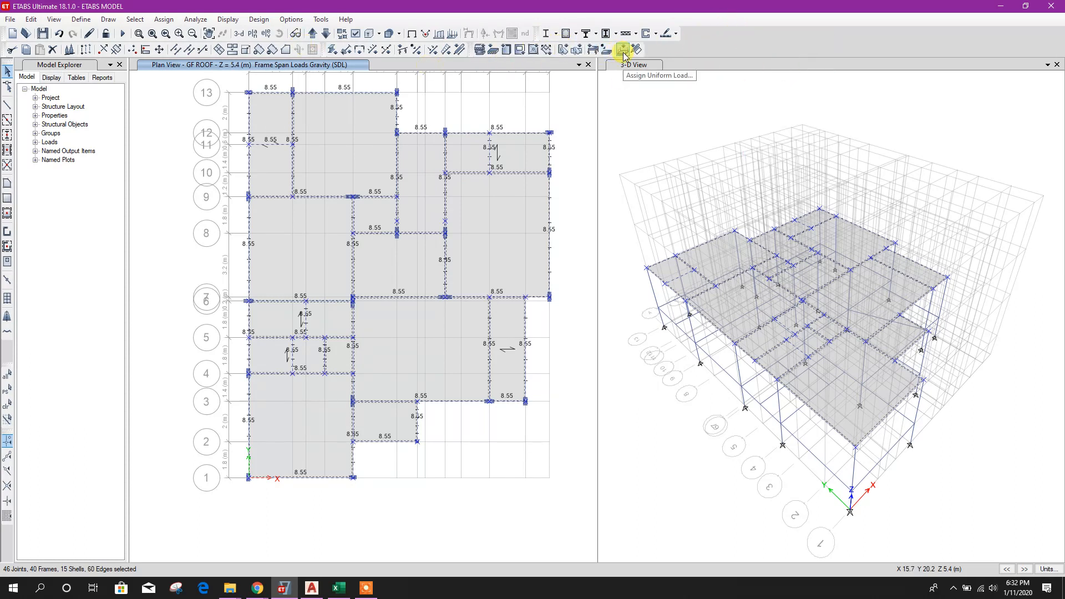
left_click(606, 54)
left_click(716, 205)
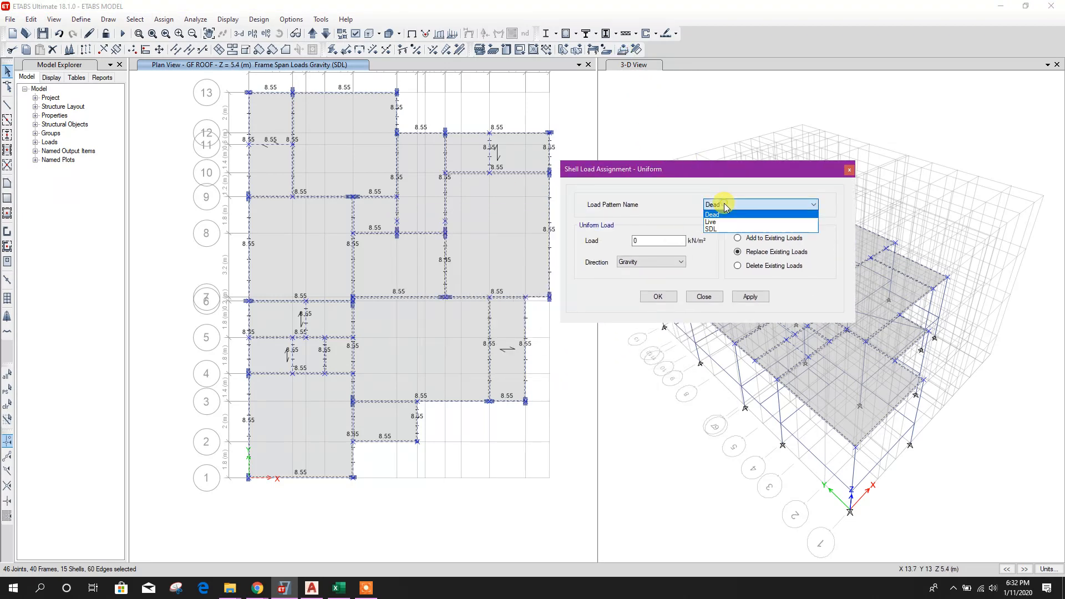
left_click(721, 225)
double_click(656, 241)
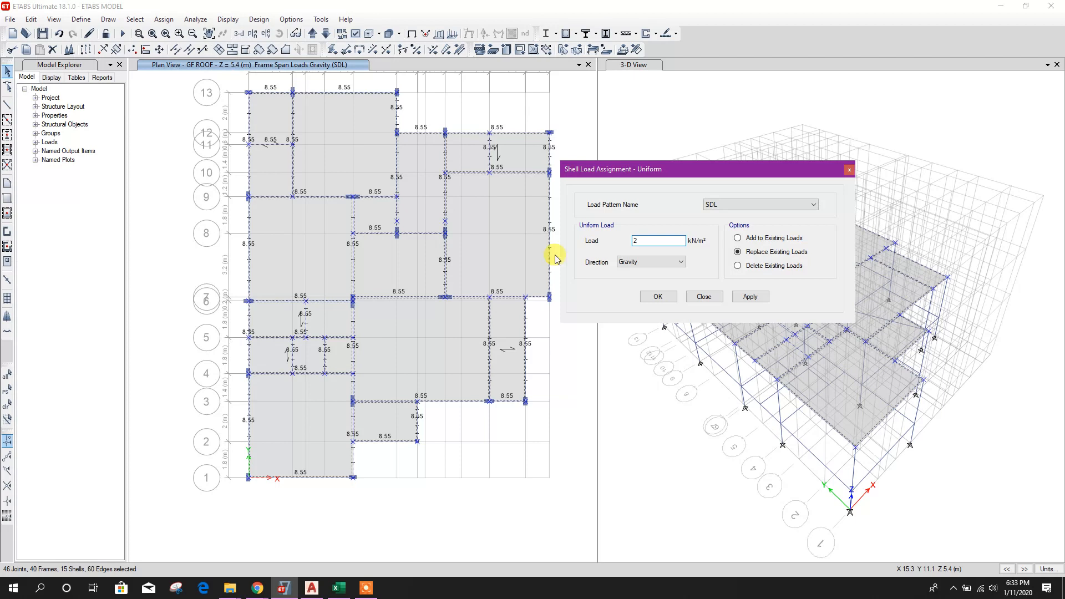
left_click(751, 296)
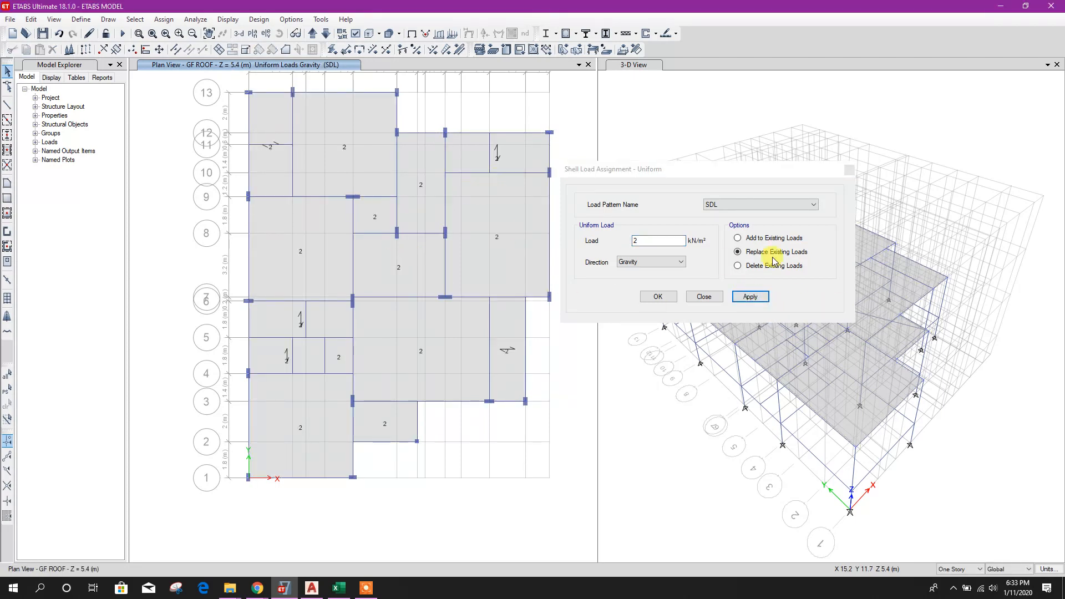
Restore the previous selection of GF ROOF slabs and assign them a uniform gravity load of 2 kN/m² under the Live pattern.
left_click(741, 205)
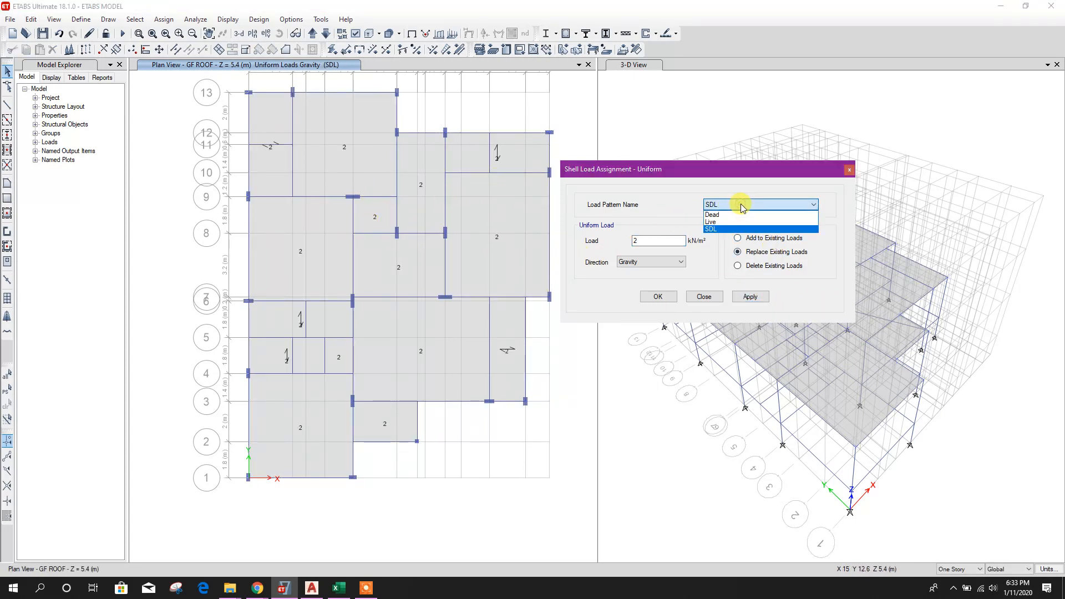
left_click(732, 221)
left_click(659, 244)
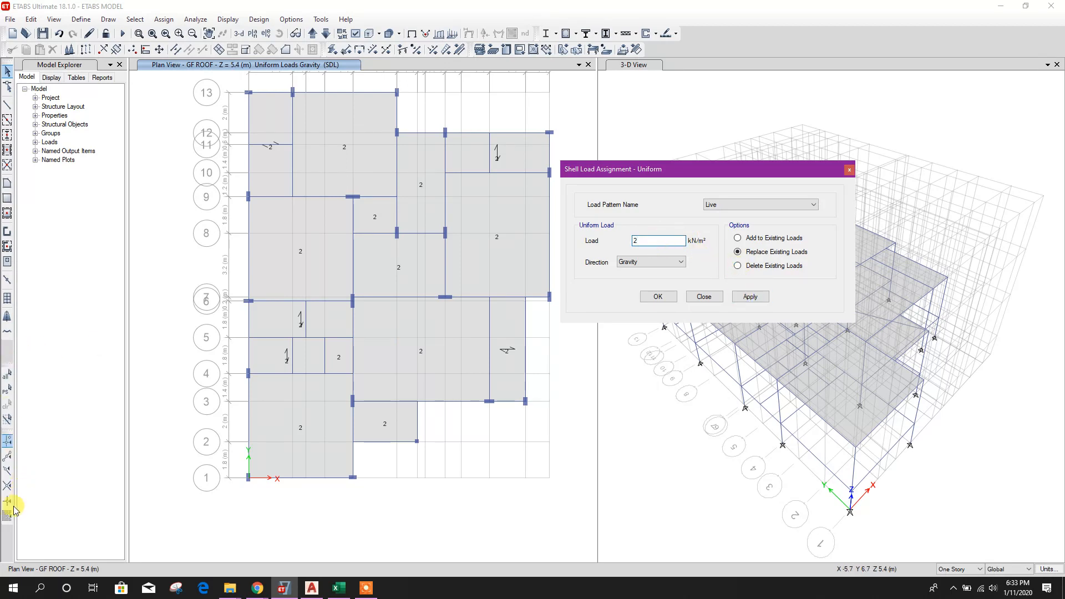
left_click(10, 397)
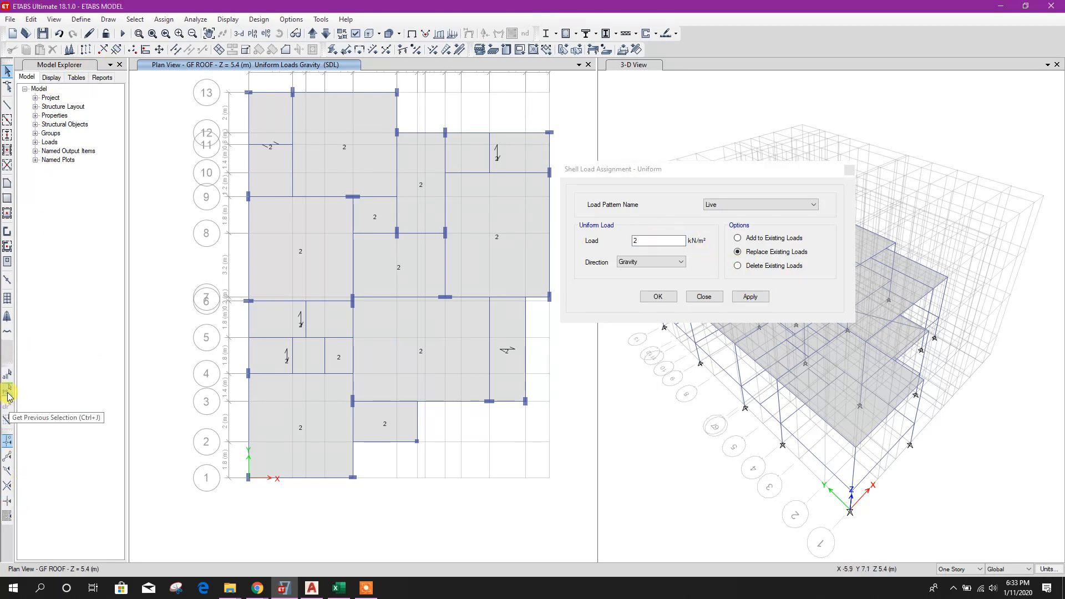
left_click(7, 395)
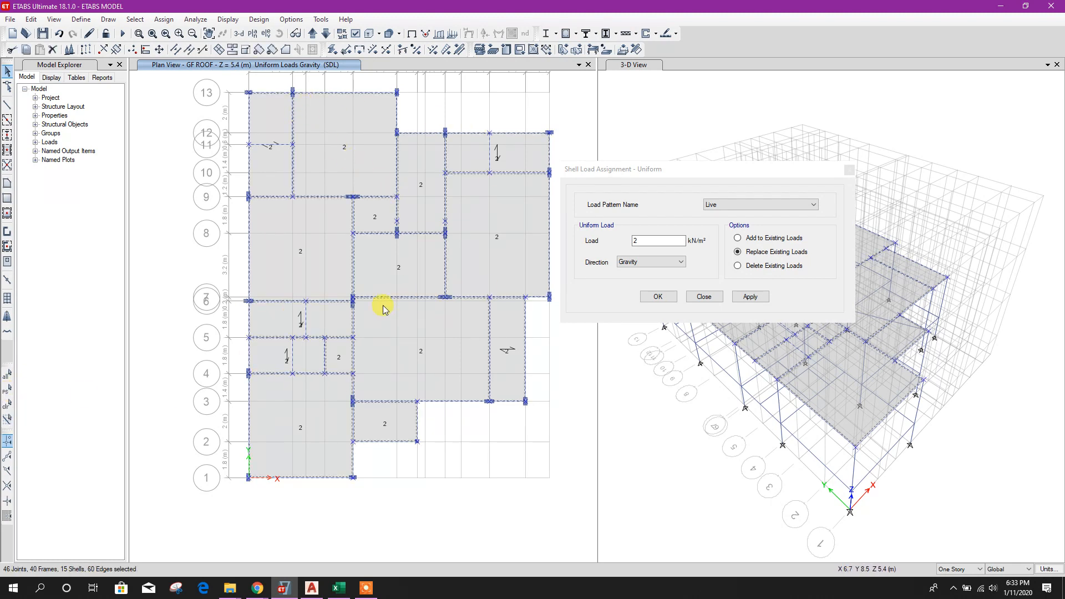
left_click(741, 208)
left_click(735, 221)
left_click(656, 241)
left_click(749, 297)
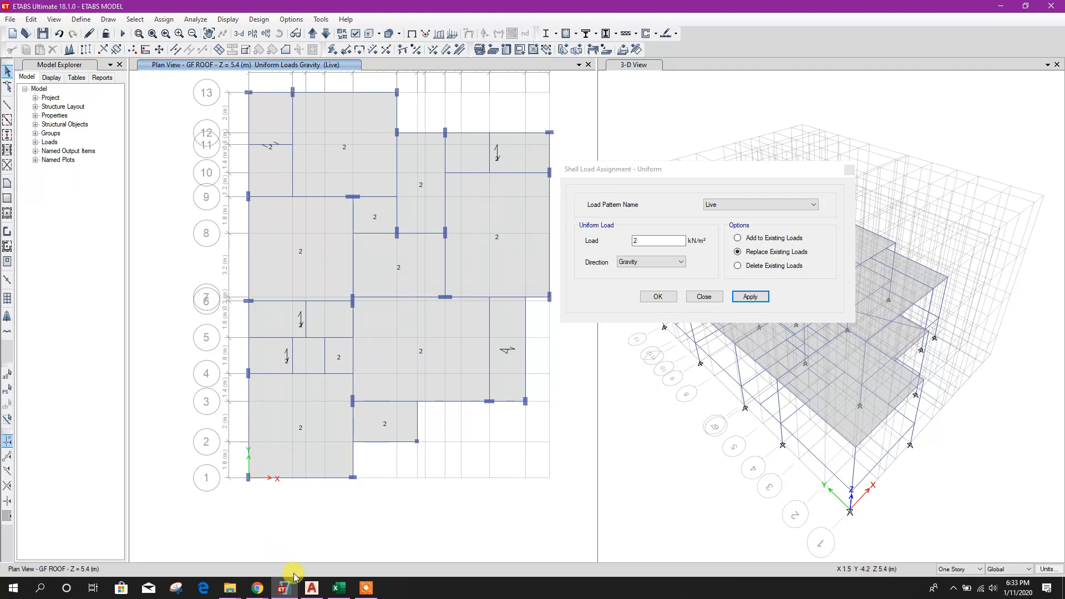
Switch to AutoCAD and examine the hatched slabs on the ground floor roof beam and slab layout.
left_click(312, 588)
scroll(235, 370, "down", 5)
scroll(234, 370, "down", 5)
middle_click_drag(253, 451, 342, 284)
scroll(375, 468, "up", 8)
middle_click_drag(475, 182, 270, 331)
scroll(290, 305, "up", 2)
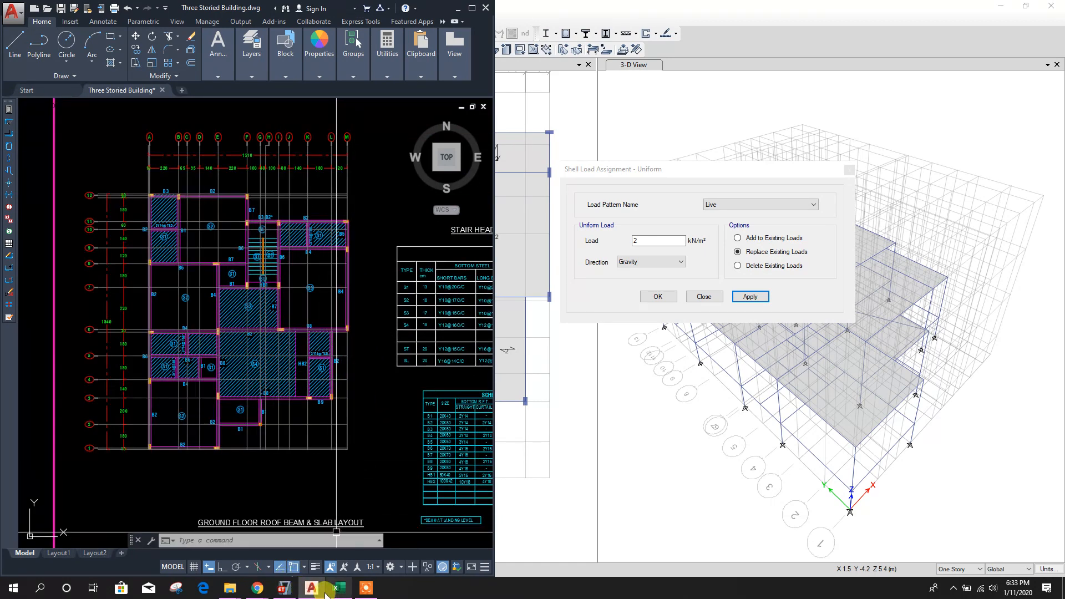
Switch back to ETABS and select the five GF ROOF slabs marked with one-way span arrows.
left_click(284, 587)
left_click(284, 145)
left_click(497, 160)
left_click(322, 309)
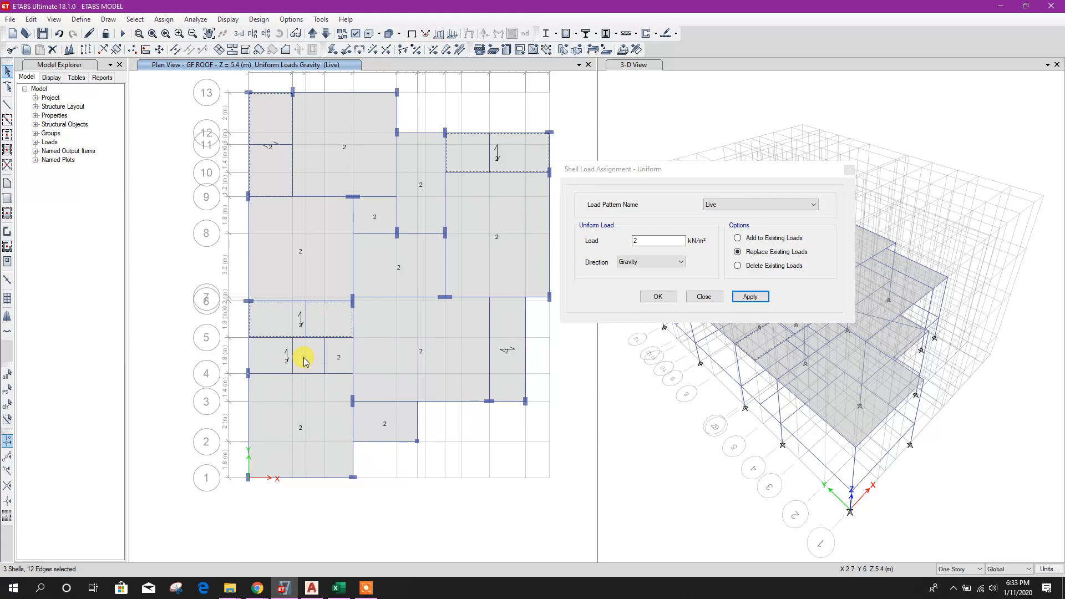
left_click(508, 351)
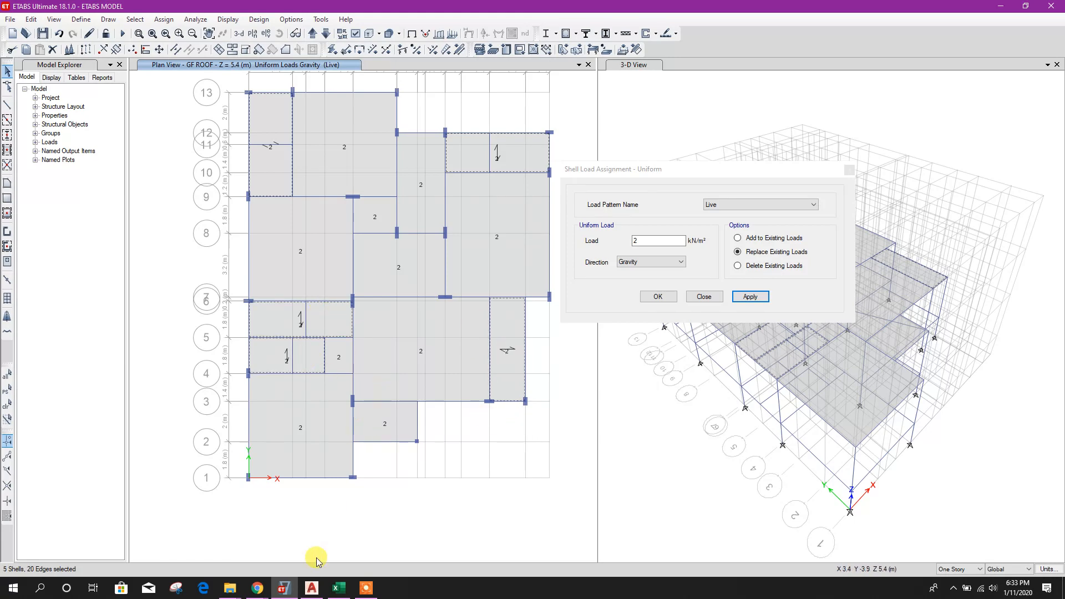
Recheck the AutoCAD slab layout and add the ETABS slabs at grids E–K/3–7 and E–I/7–8 to the selection.
left_click(299, 591)
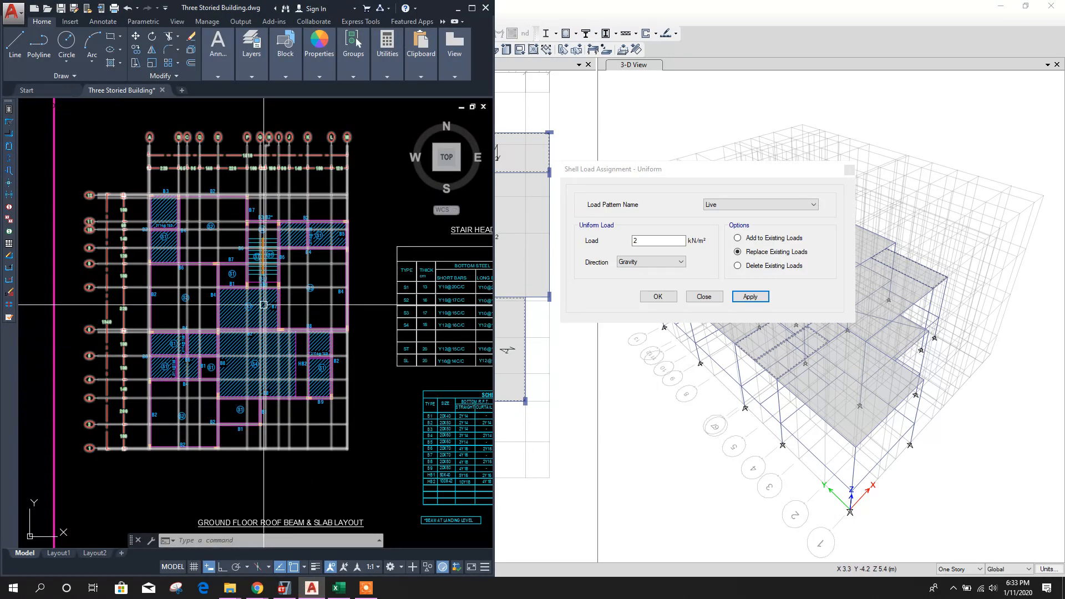
left_click(311, 588)
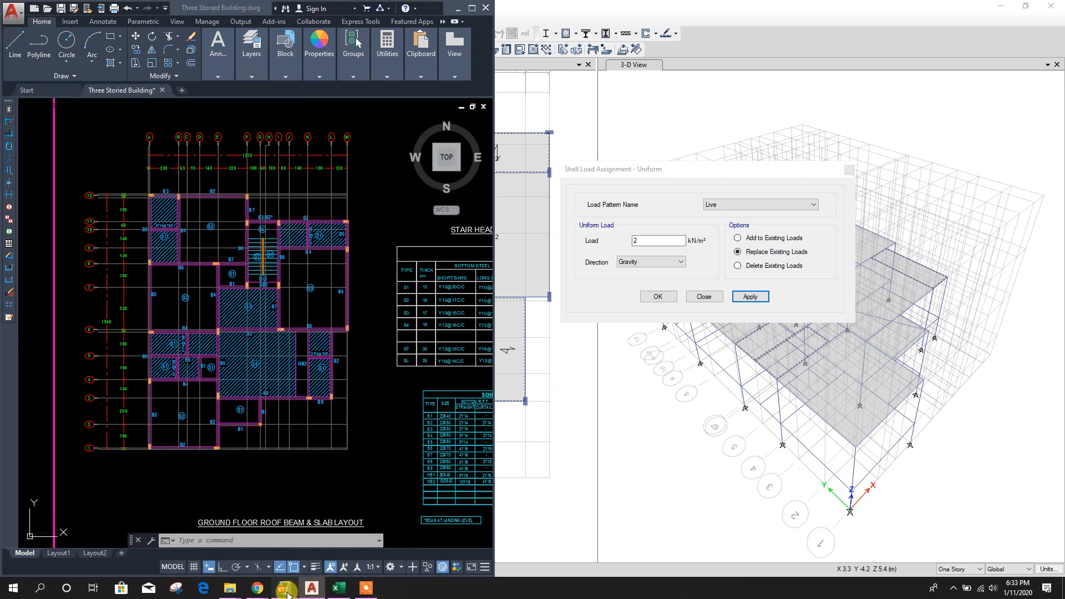
left_click(398, 328)
left_click(409, 274)
Assign a uniform gravity load of 5.6 kN/m² under the SDL pattern to the seven selected slabs, replacing their existing loads.
left_click(656, 240)
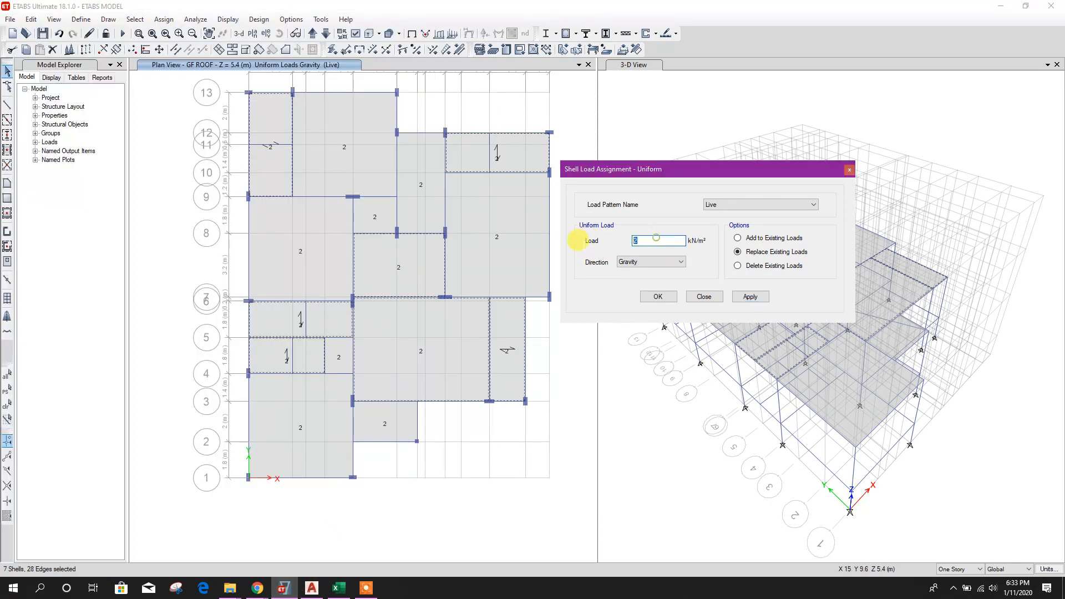
left_click(771, 215)
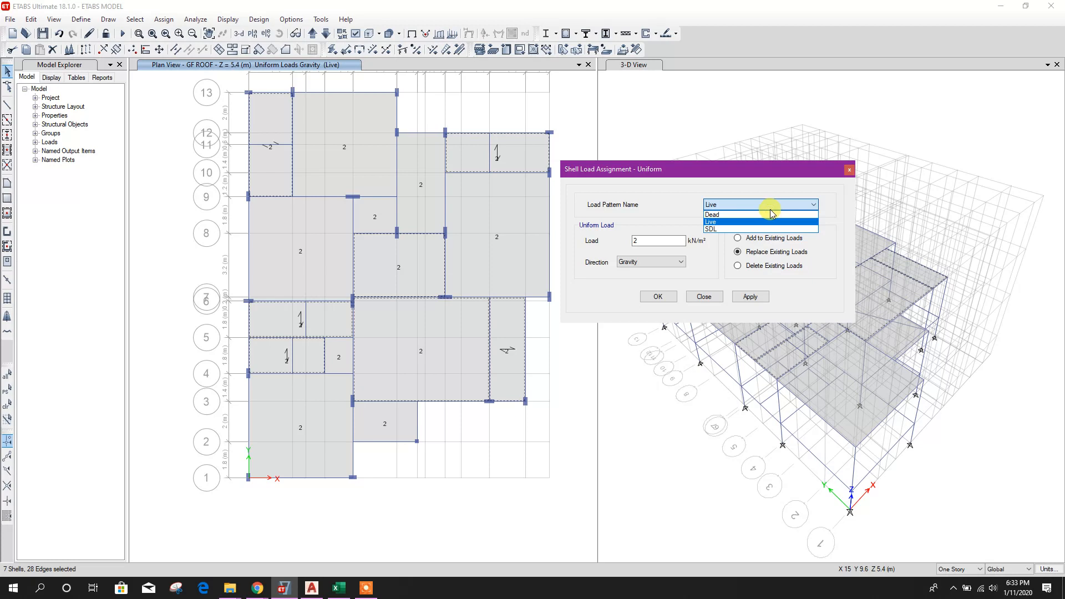
left_click(719, 229)
left_click(642, 240)
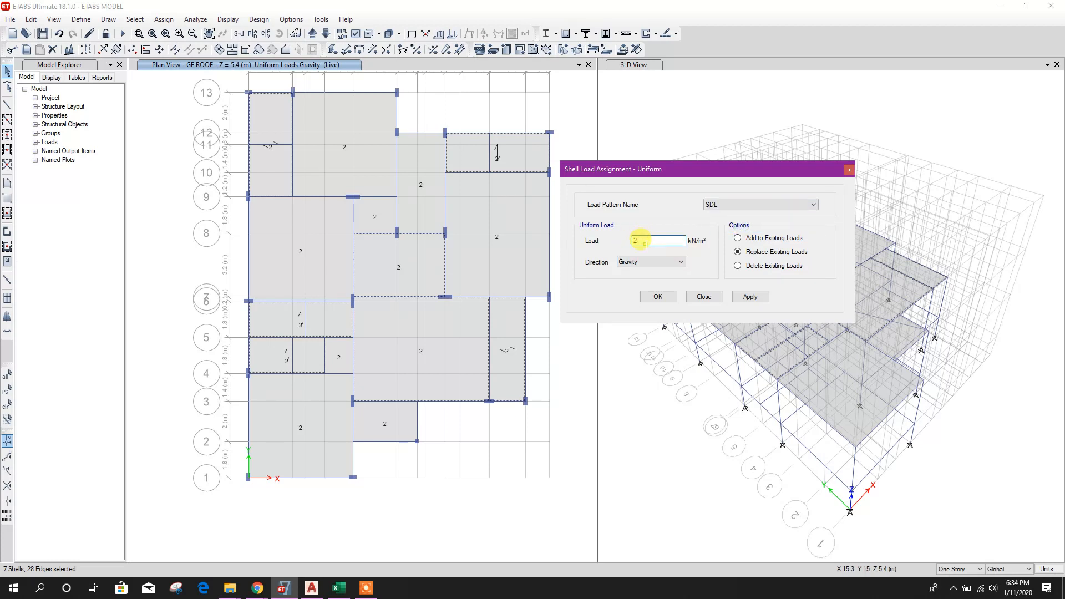
double_click(646, 238)
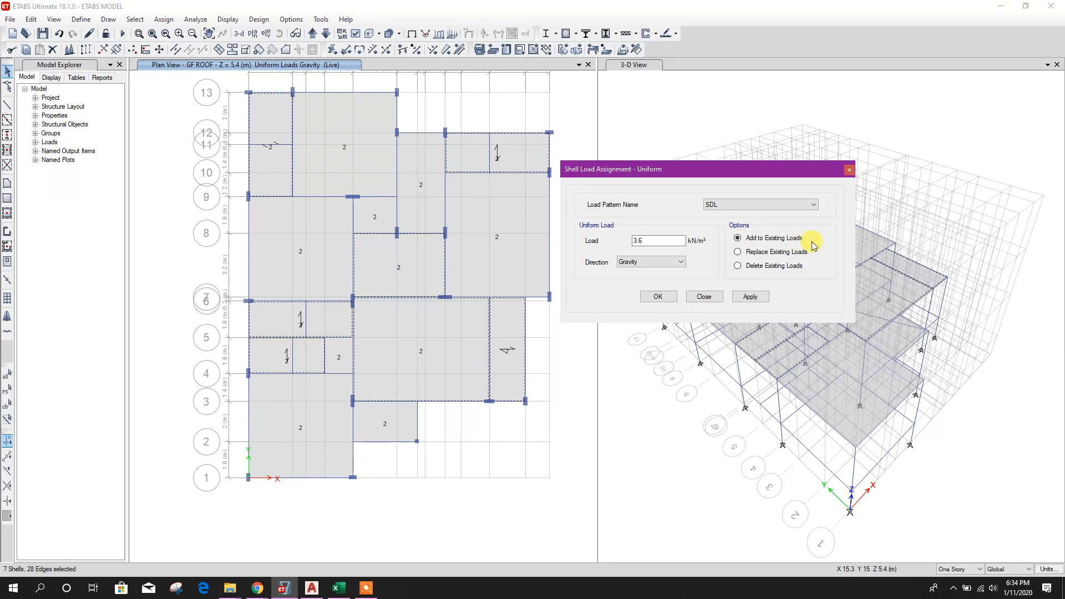
left_click(774, 252)
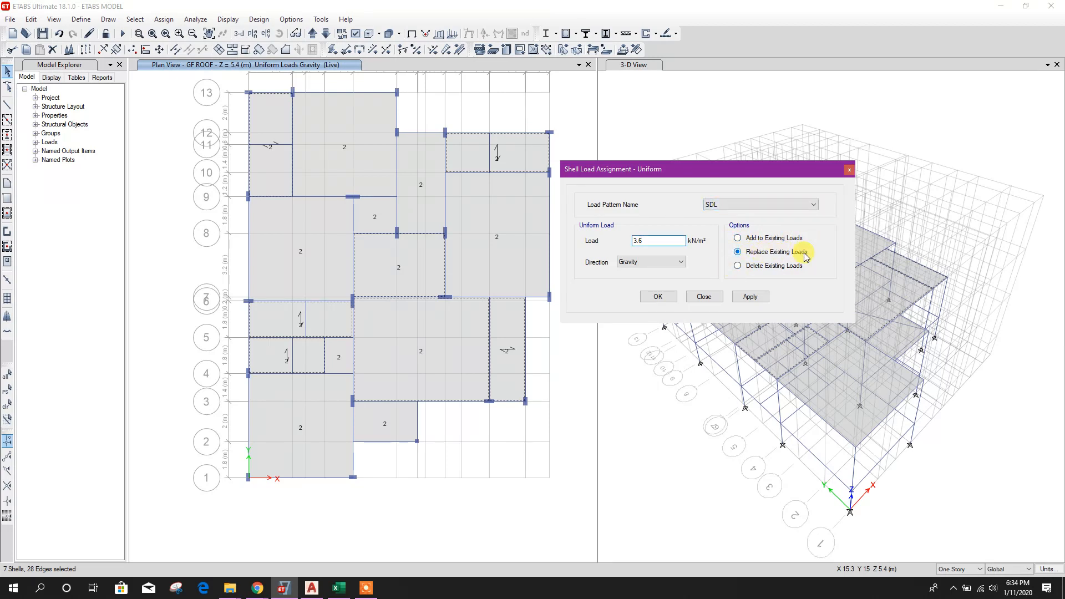
left_click_drag(657, 239, 631, 242)
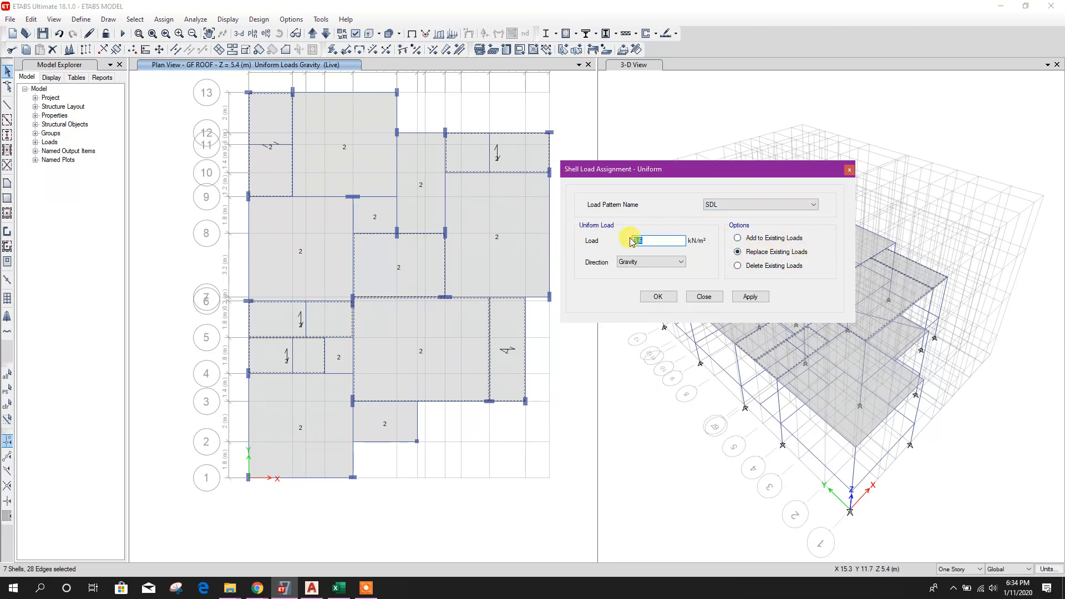
left_click(667, 242)
left_click_drag(738, 182, 746, 173)
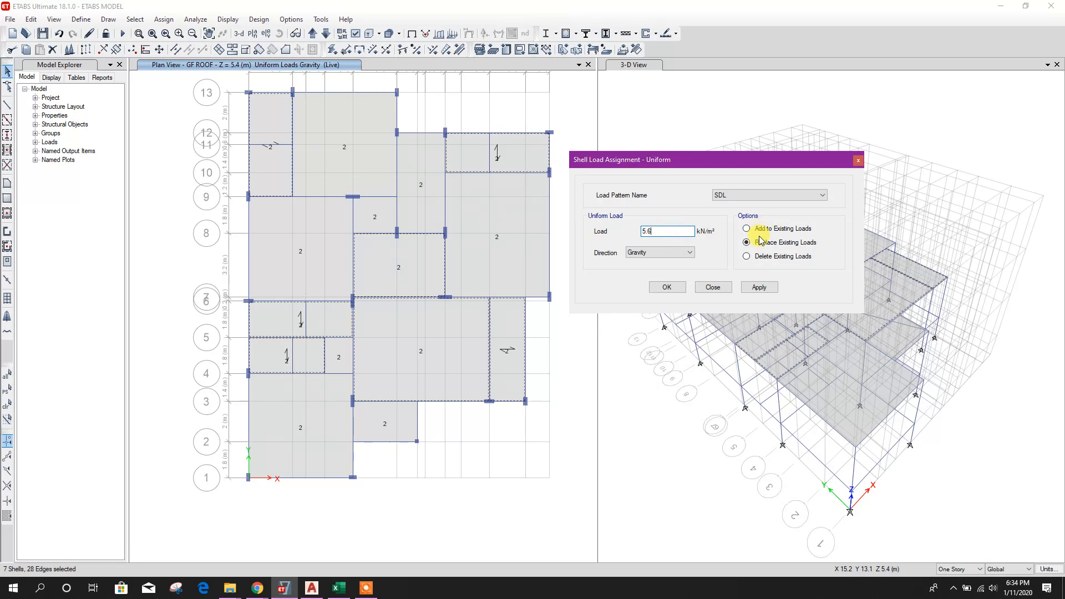
left_click(759, 287)
left_click(712, 286)
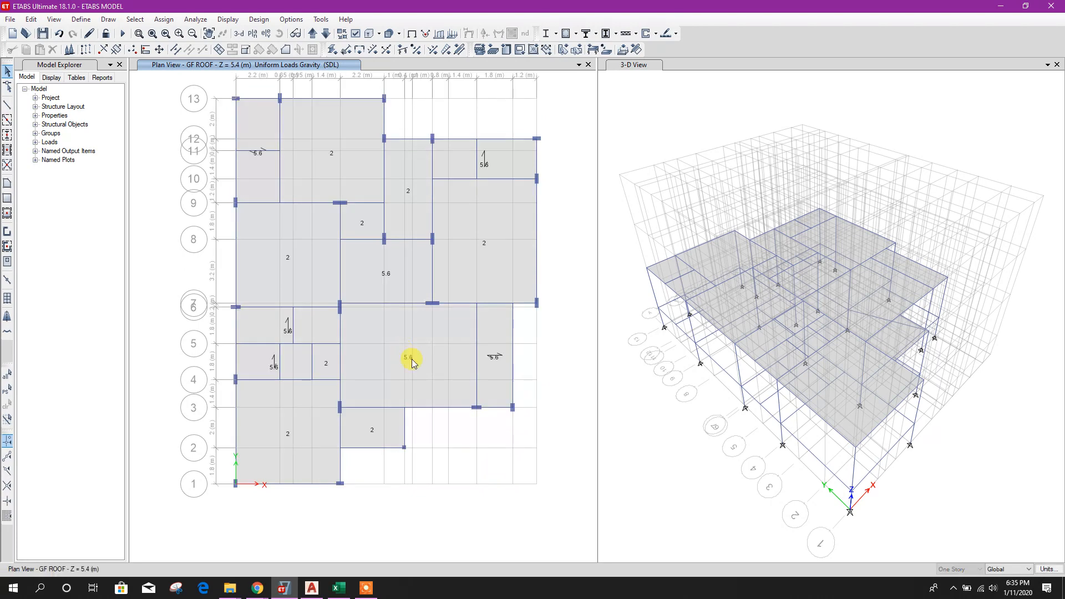
Assign a uniform gravity SDL load of 3 kN/m² to the GF ROOF slab at grids F–I/8–12, replacing its existing load.
left_click(419, 202)
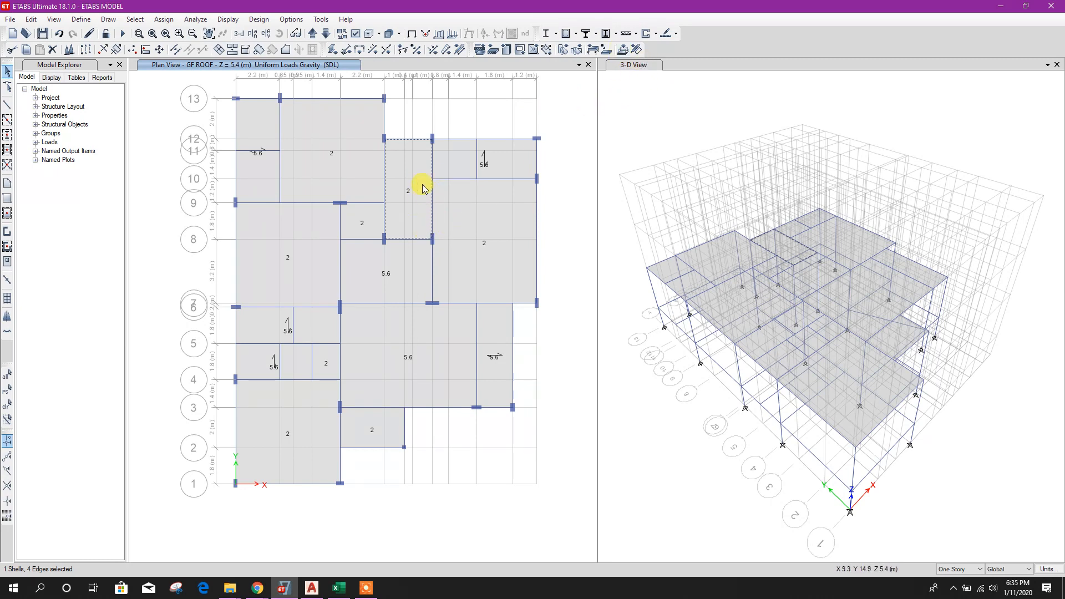
left_click(622, 49)
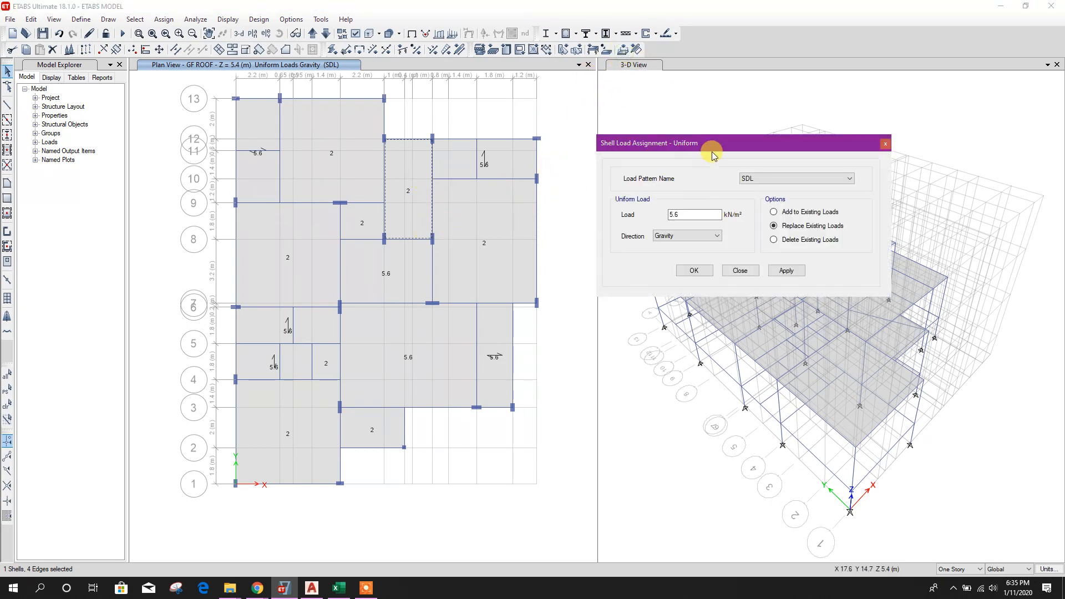
left_click_drag(712, 152, 798, 134)
left_click(843, 160)
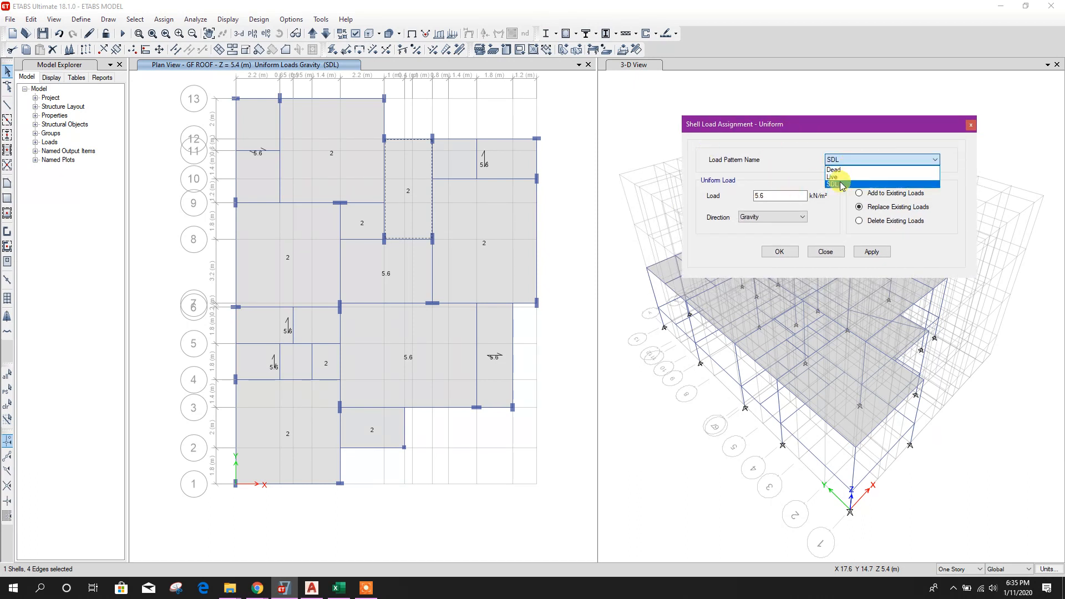
left_click(842, 185)
double_click(778, 194)
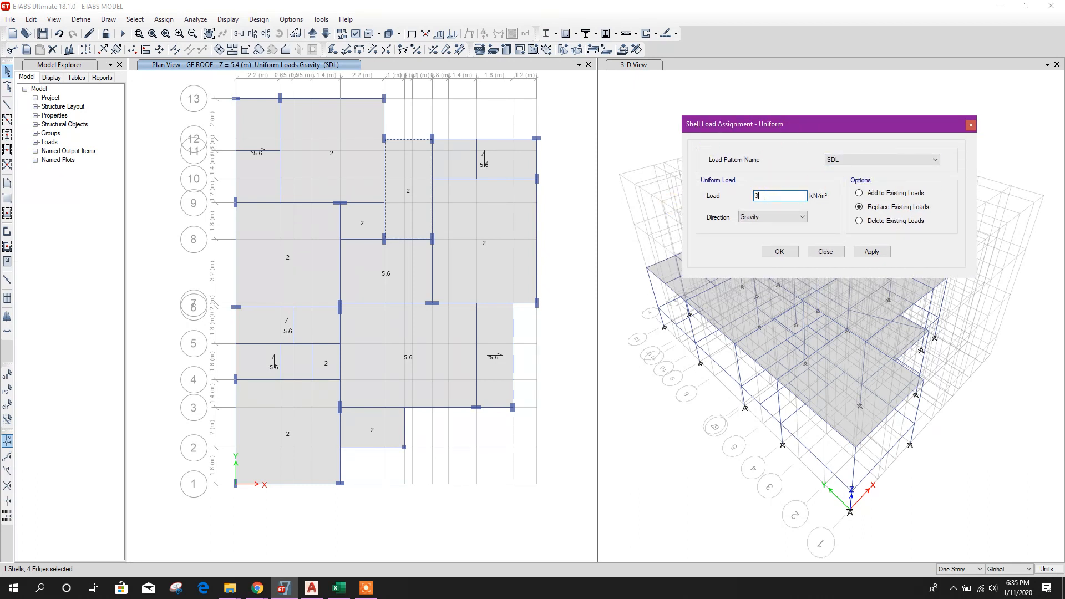
type("3")
left_click(869, 252)
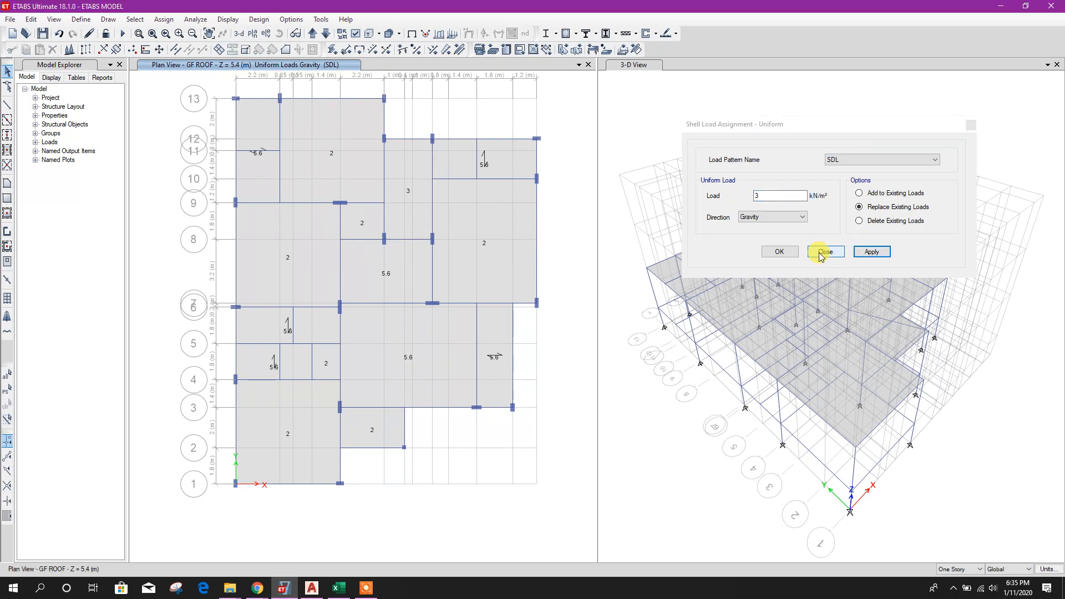
left_click(825, 251)
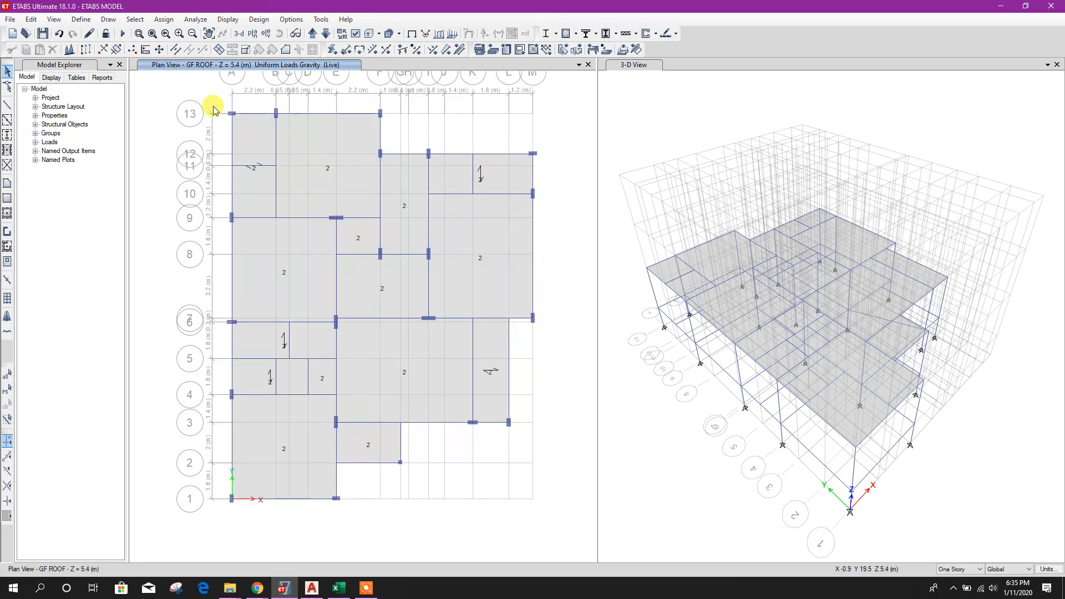
Select everything on the GF ROOF plan and replicate it to the ROOF and 1F ROOF stories.
left_click_drag(205, 89, 574, 528)
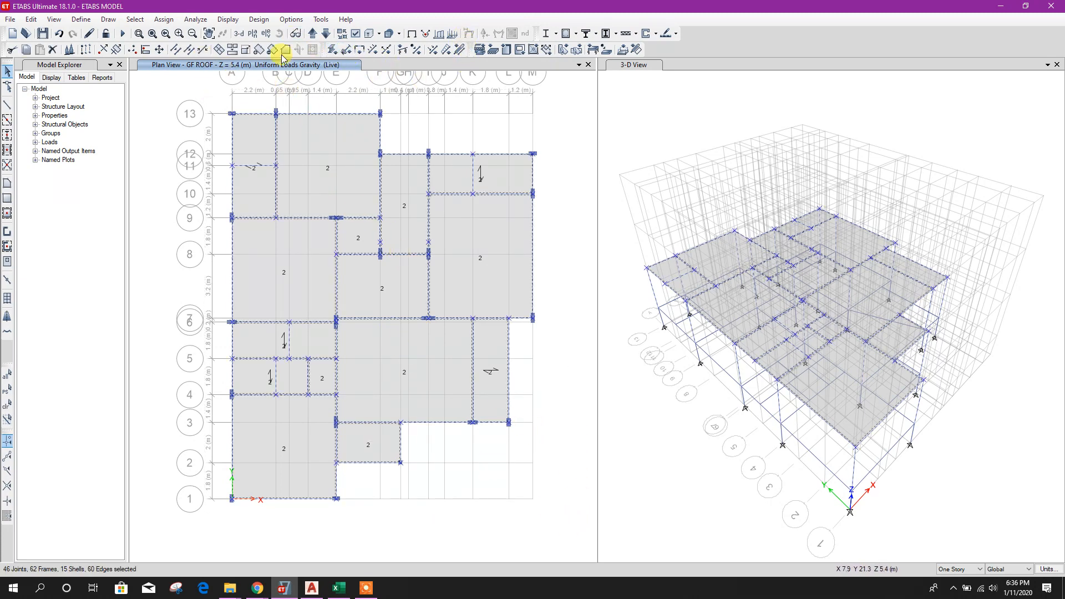
left_click(86, 49)
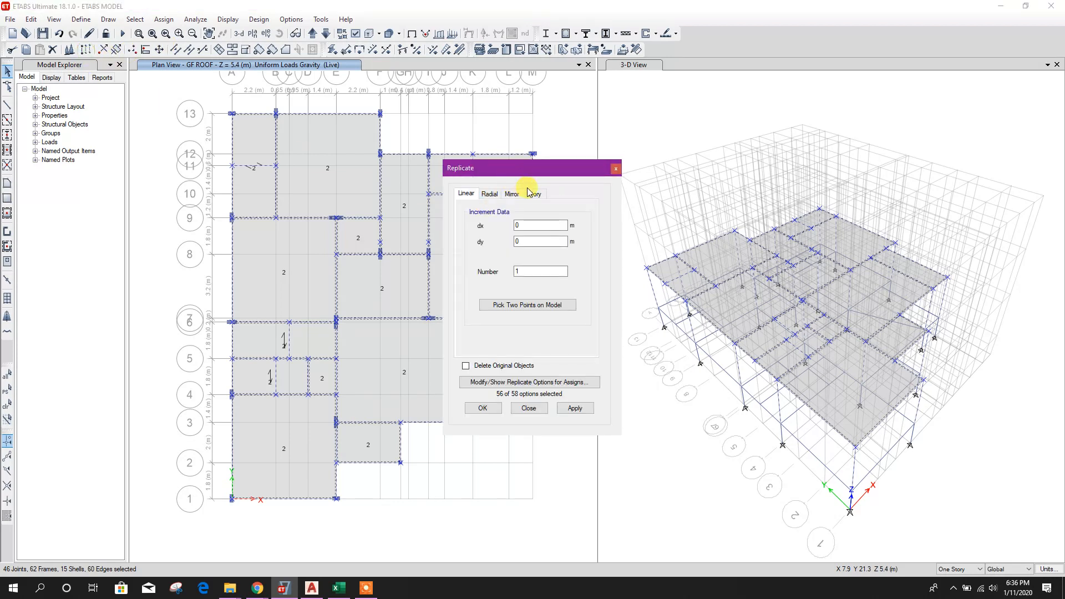
left_click(534, 193)
left_click(506, 234, "ctrl")
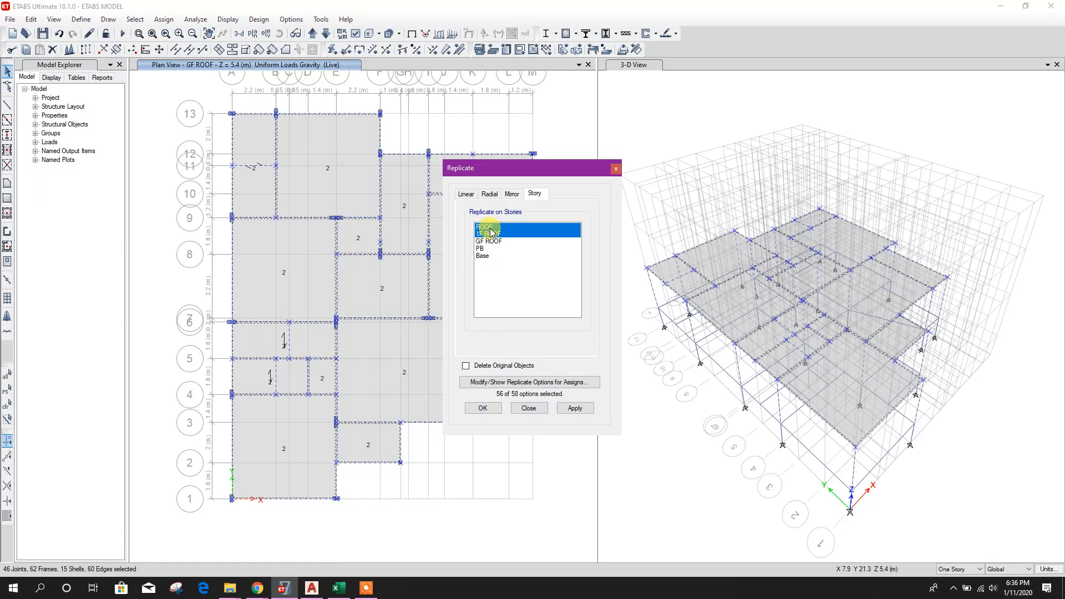
left_click(576, 407)
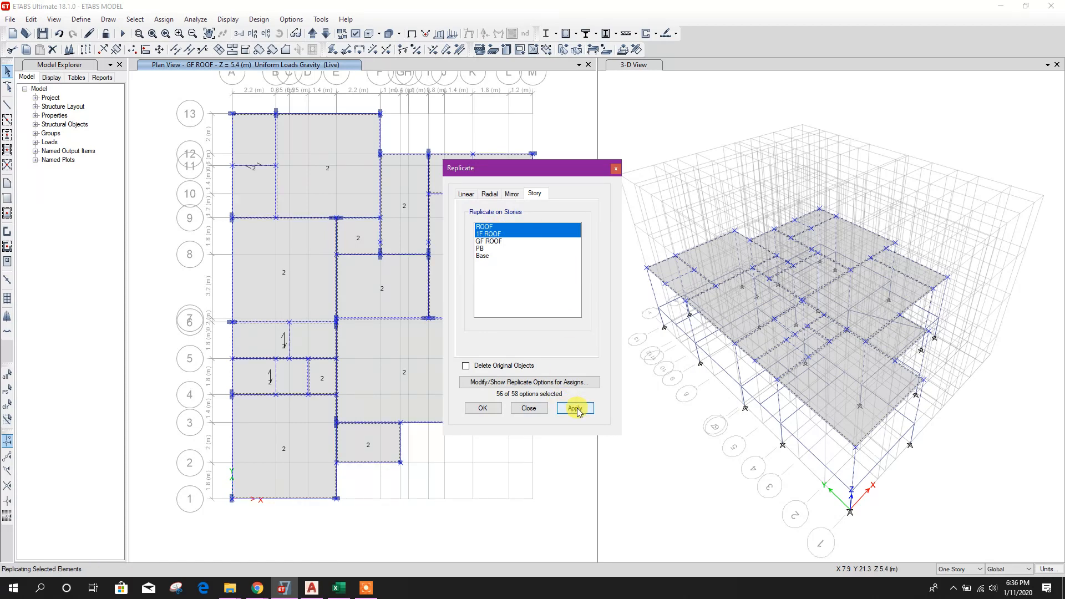
left_click(529, 408)
Bring up the 1F ROOF plan, check the hatched slabs on the AutoCAD slab layout, and return to ETABS.
middle_click_drag(500, 340, 500, 339)
middle_click_drag(437, 114, 427, 118)
left_click(311, 34)
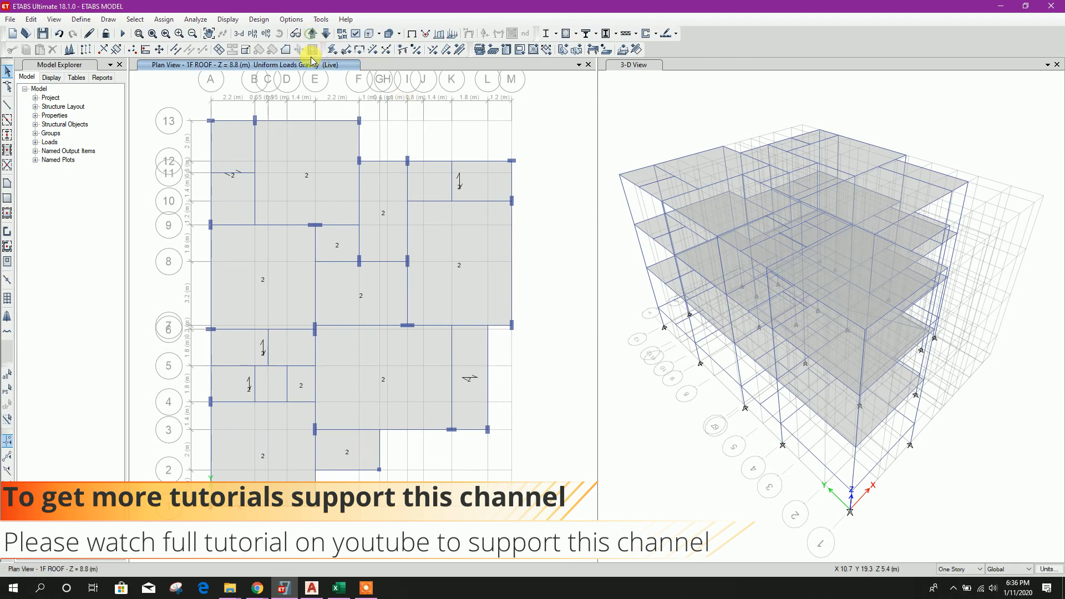
left_click(312, 588)
scroll(298, 394, "up", 6)
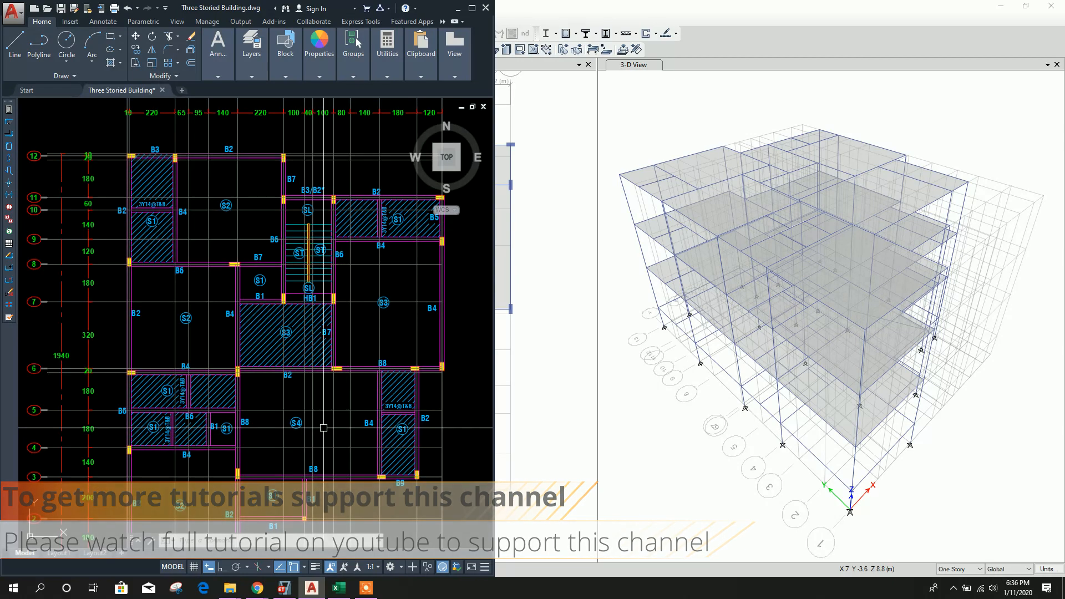
left_click(288, 592)
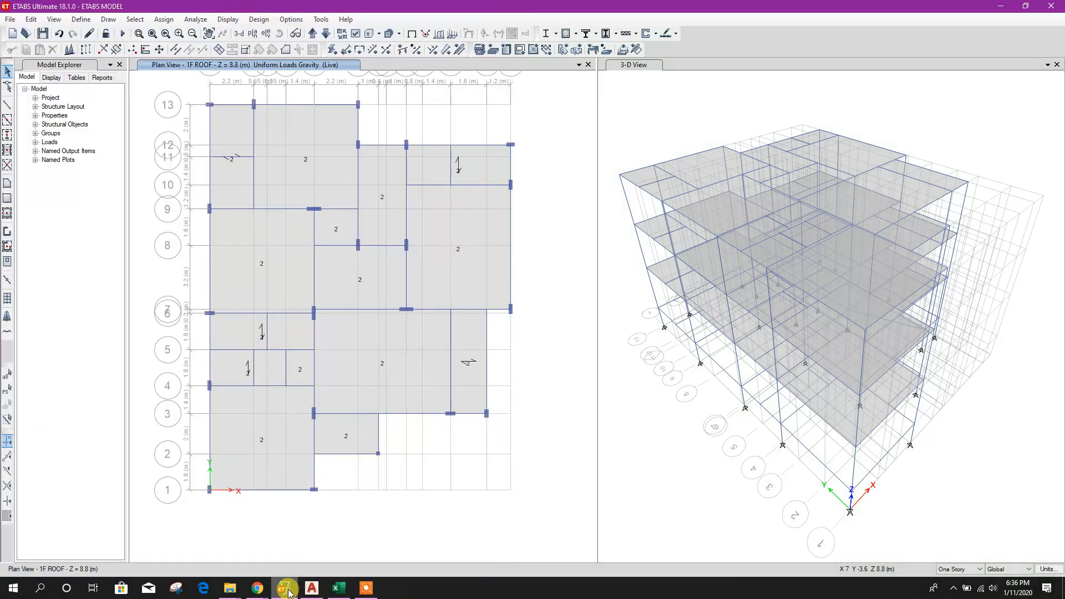
Assign a uniform gravity SDL load of 2 kN/m² to the 1F ROOF slab at grids E–K/3–7, replacing its existing load.
left_click(406, 357)
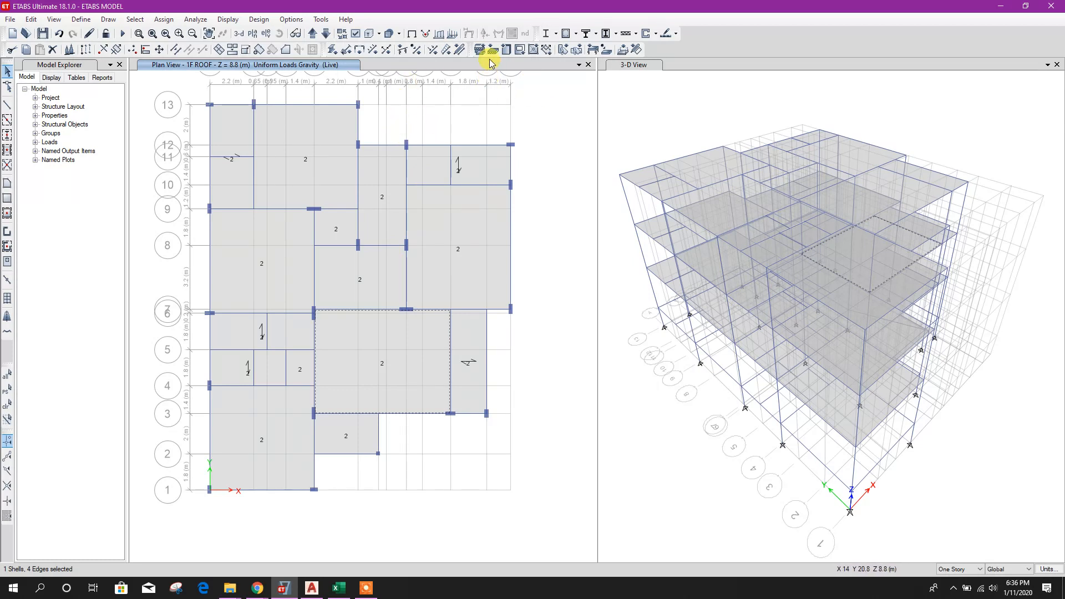
left_click(607, 49)
left_click(904, 160)
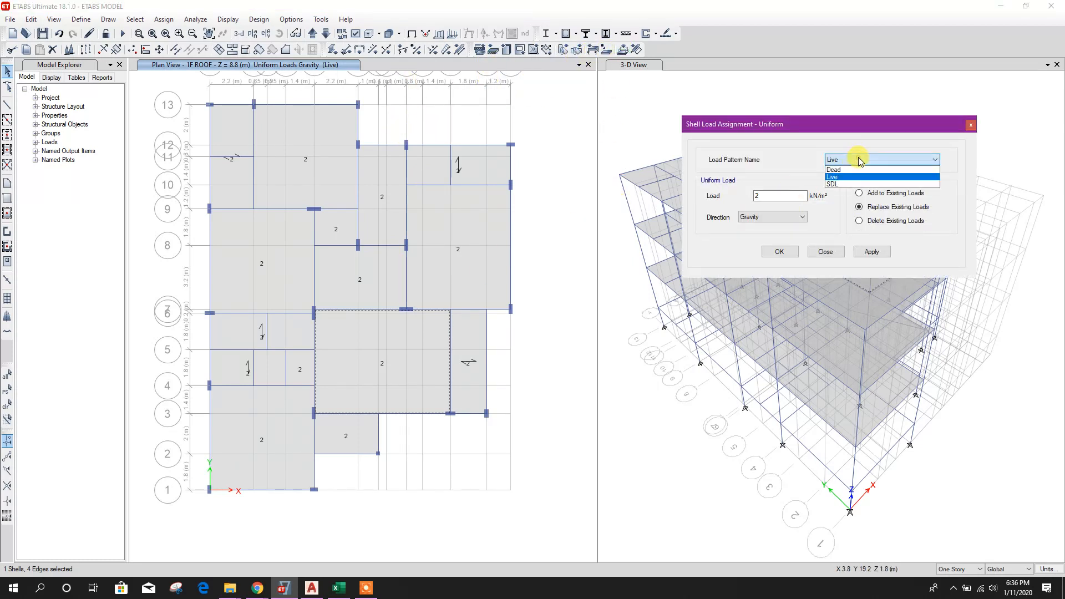
left_click(843, 184)
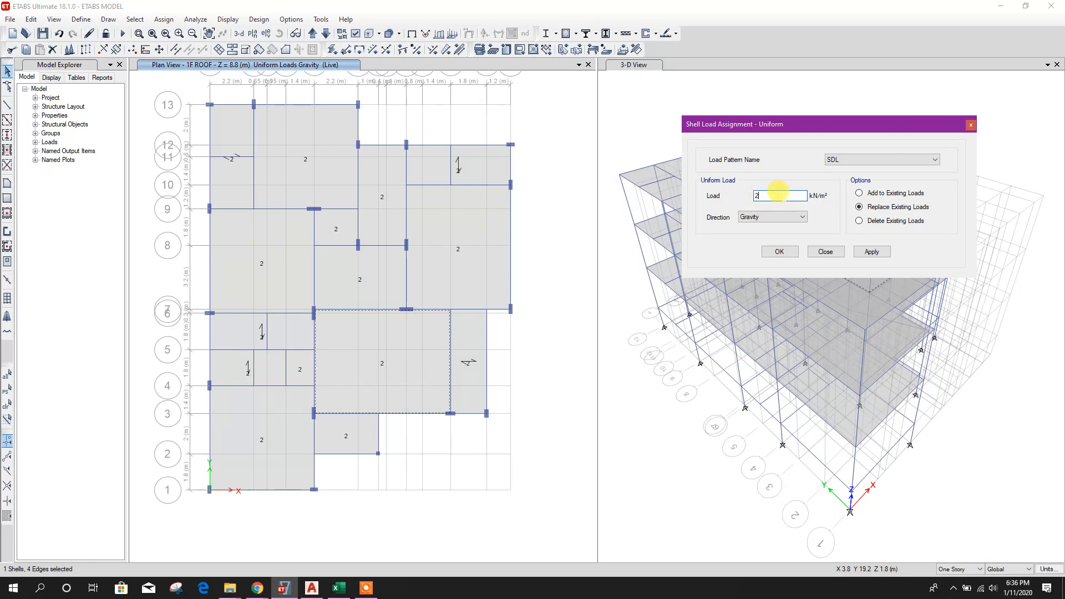
left_click(871, 252)
left_click(825, 251)
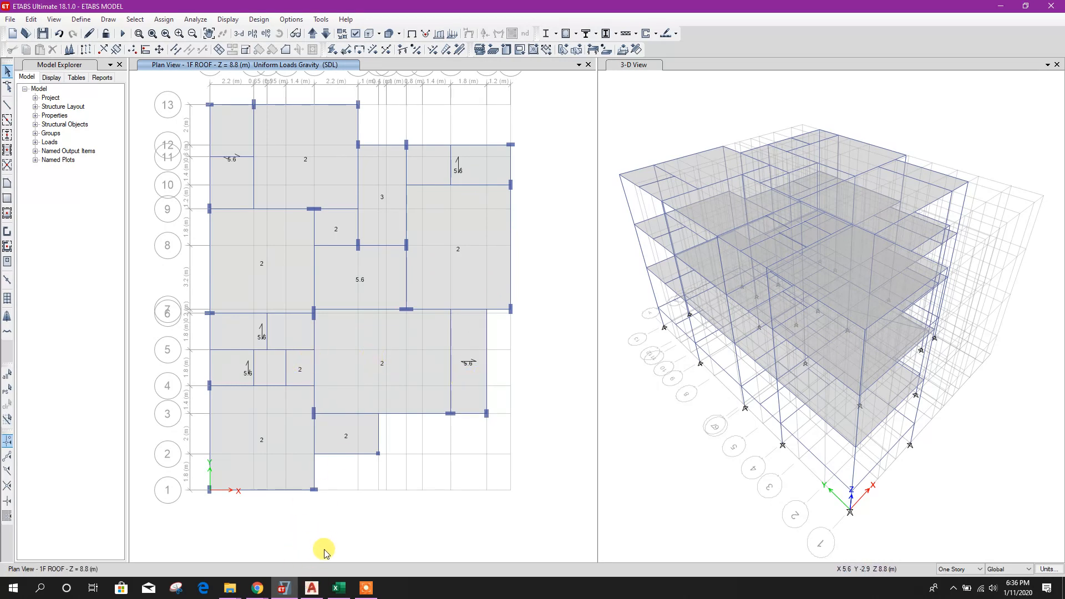
Switch to AutoCAD, compare the floor slab layout with the pent house roof beam and slab layout, and return to ETABS.
left_click(311, 588)
scroll(357, 456, "up", 2)
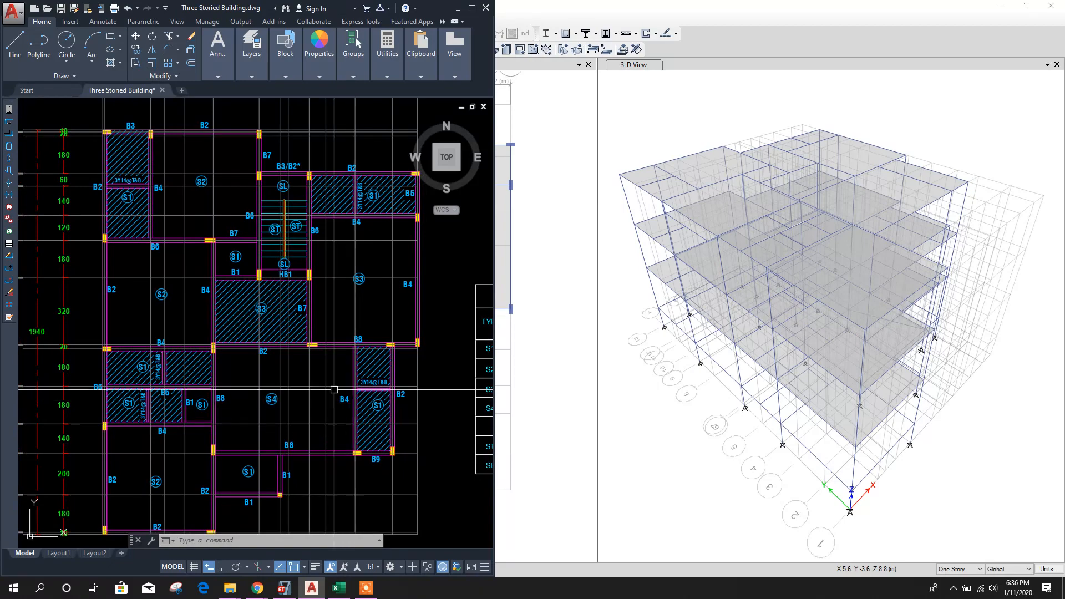
scroll(312, 430, "down", 5)
scroll(311, 430, "down", 2)
middle_click_drag(311, 430, 233, 356)
middle_click_drag(311, 388, 219, 407)
scroll(218, 407, "down", 4)
middle_click_drag(386, 395, 296, 391)
scroll(296, 391, "up", 4)
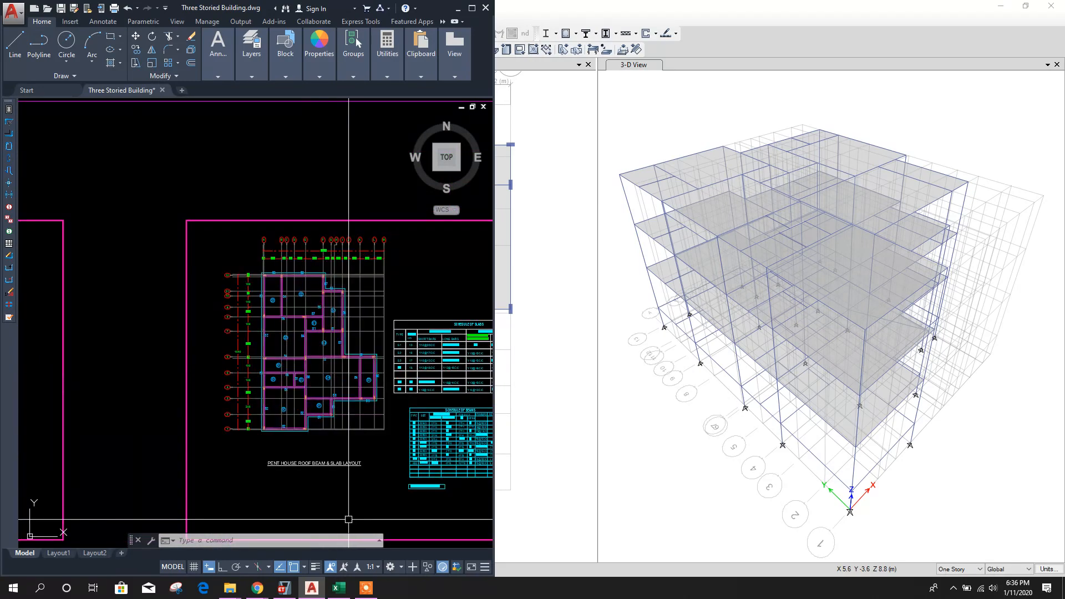
left_click(284, 588)
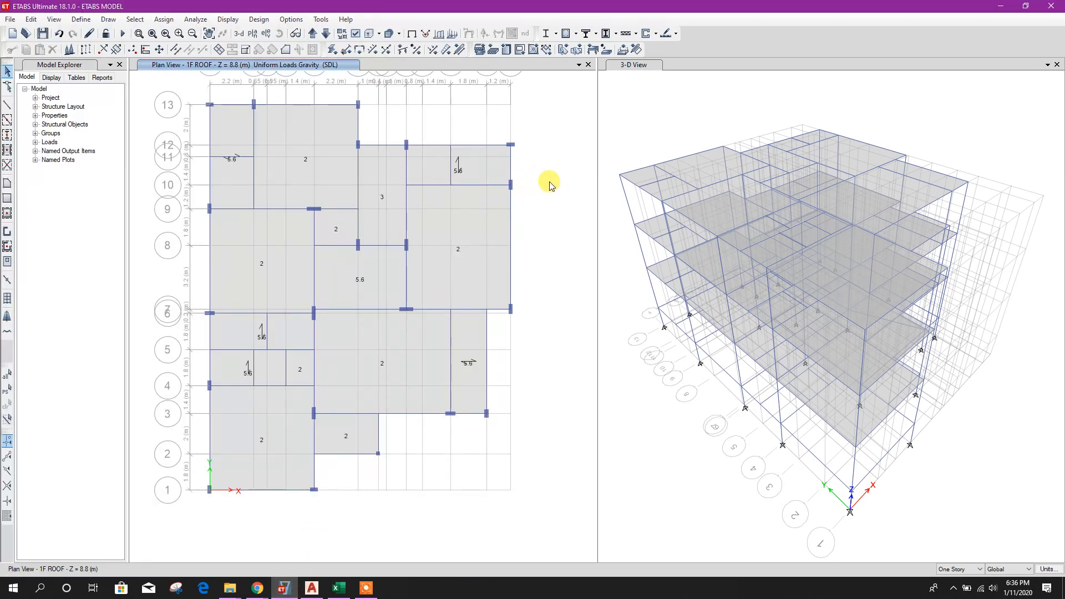
Bring up the ROOF plan and select all objects in its horizontal plane by coordinate specification, using a joint at grid B/9.
left_click(312, 33)
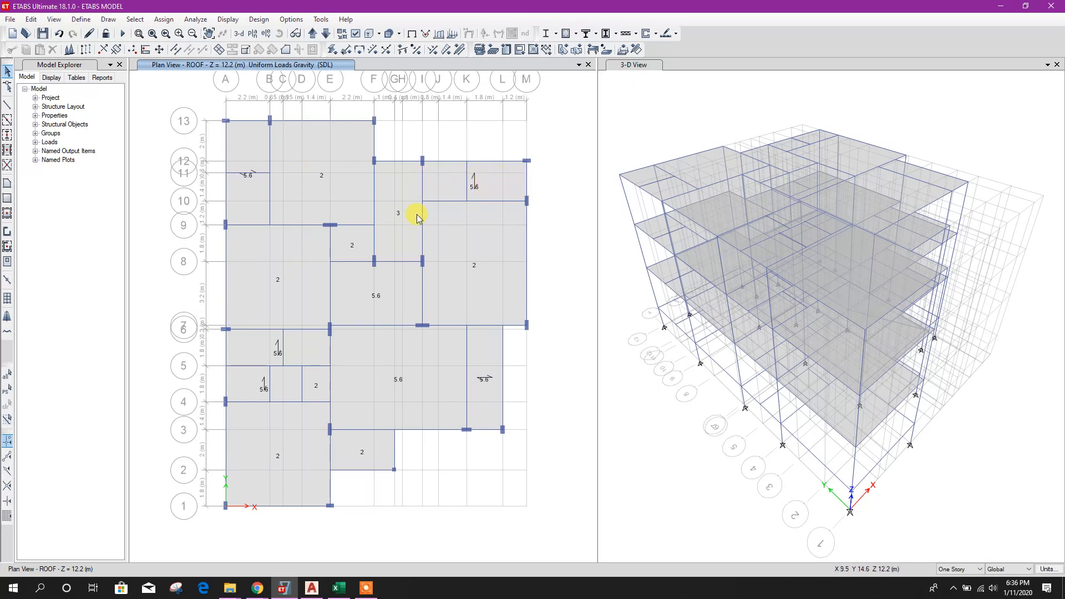
middle_click_drag(497, 276, 488, 280)
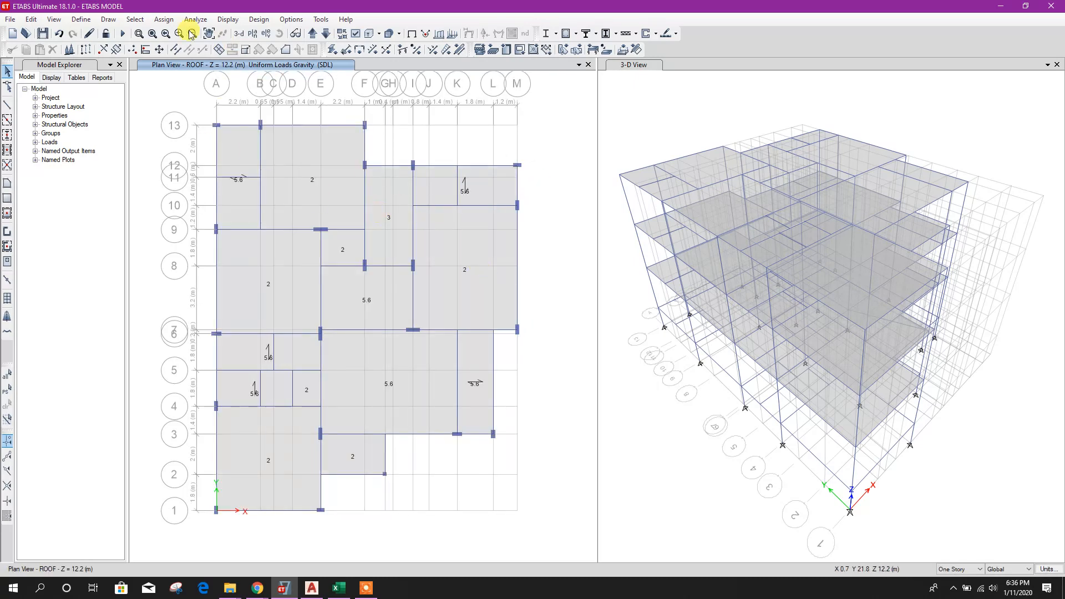
left_click(135, 19)
mouse_move(155, 37)
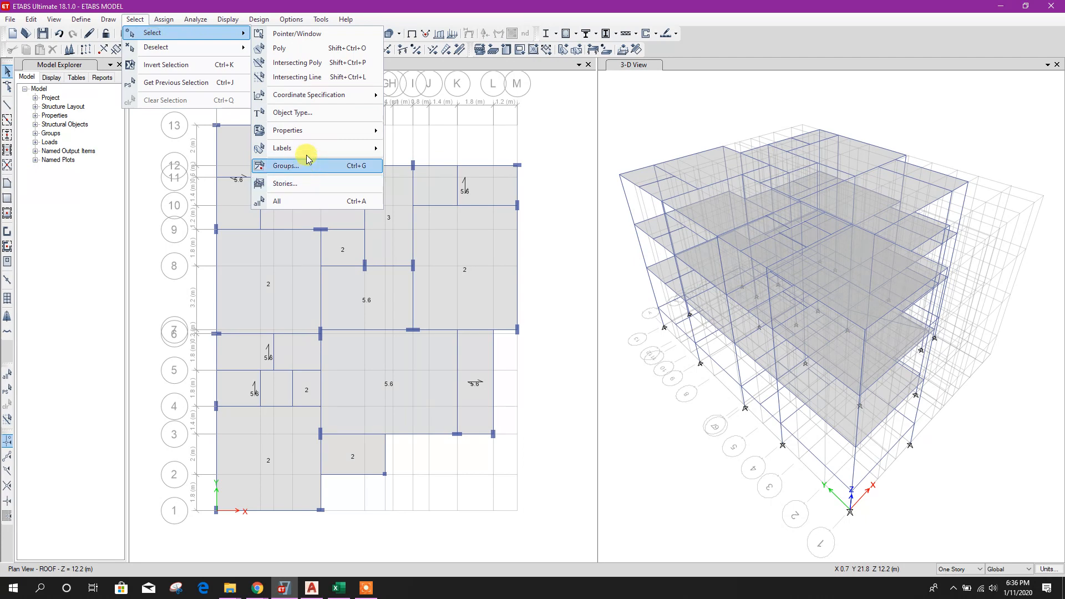
mouse_move(336, 96)
left_click(441, 101)
left_click(260, 233)
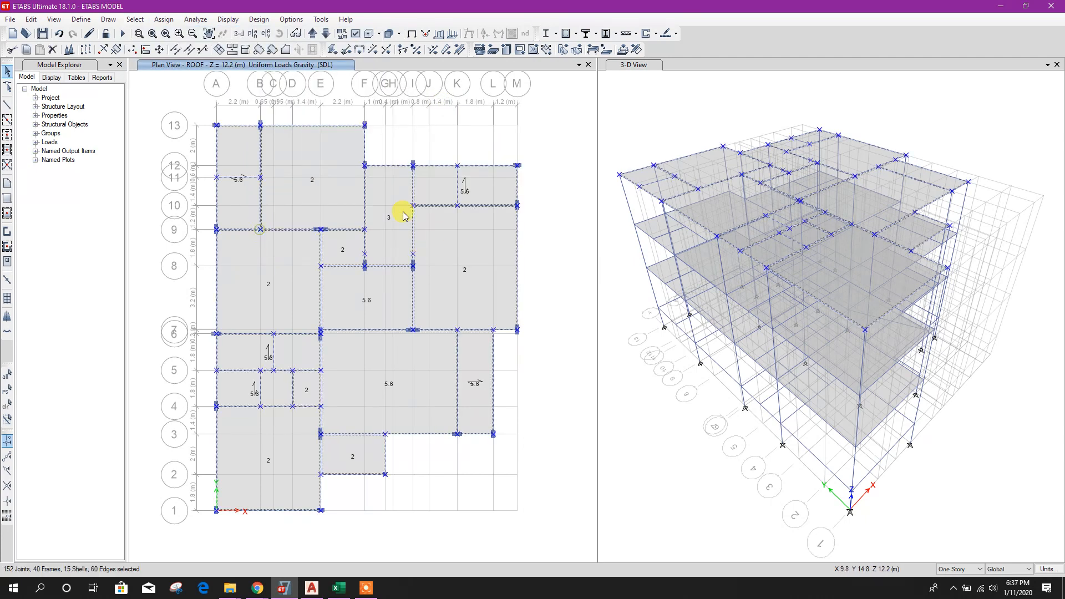
Assign a uniform gravity SDL load of 3.5 kN/m² to the selected ROOF slabs, replacing their existing loads.
left_click(622, 50)
left_click_drag(795, 195, 611, 202)
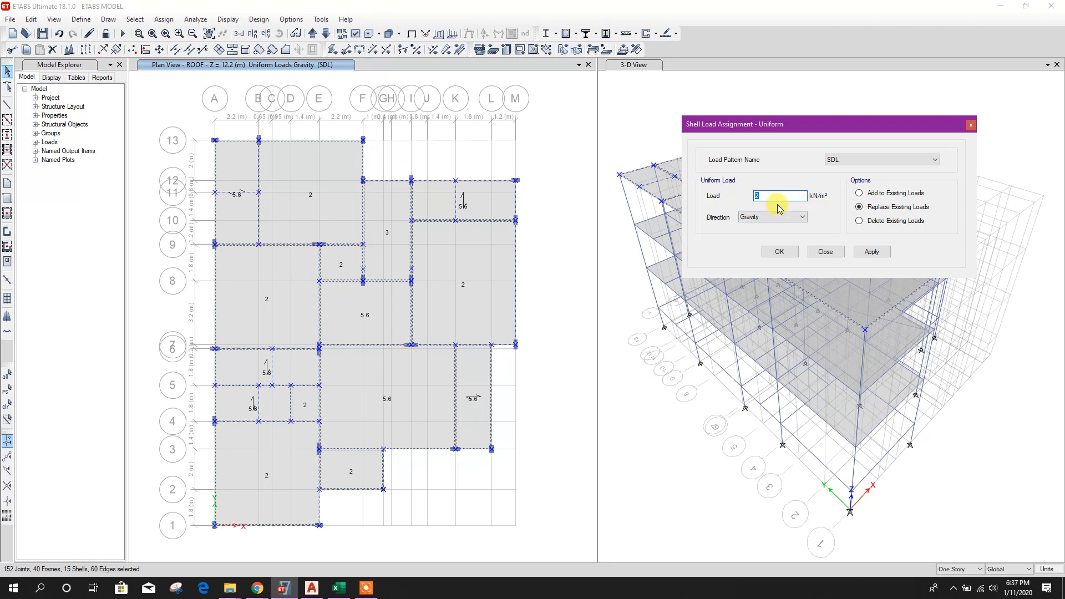
left_click_drag(805, 196, 328, 254)
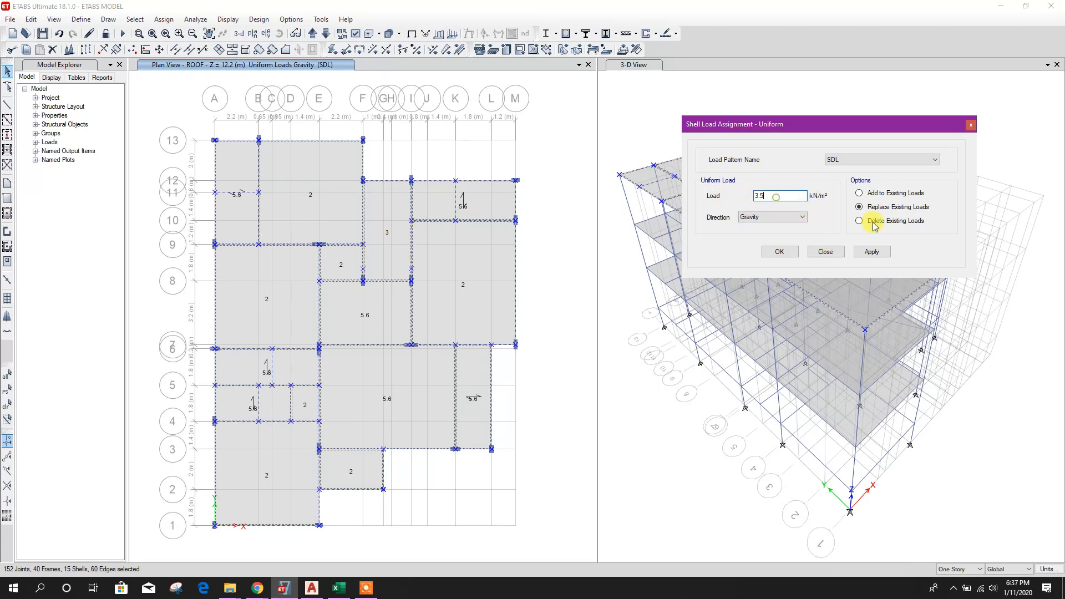
left_click(872, 253)
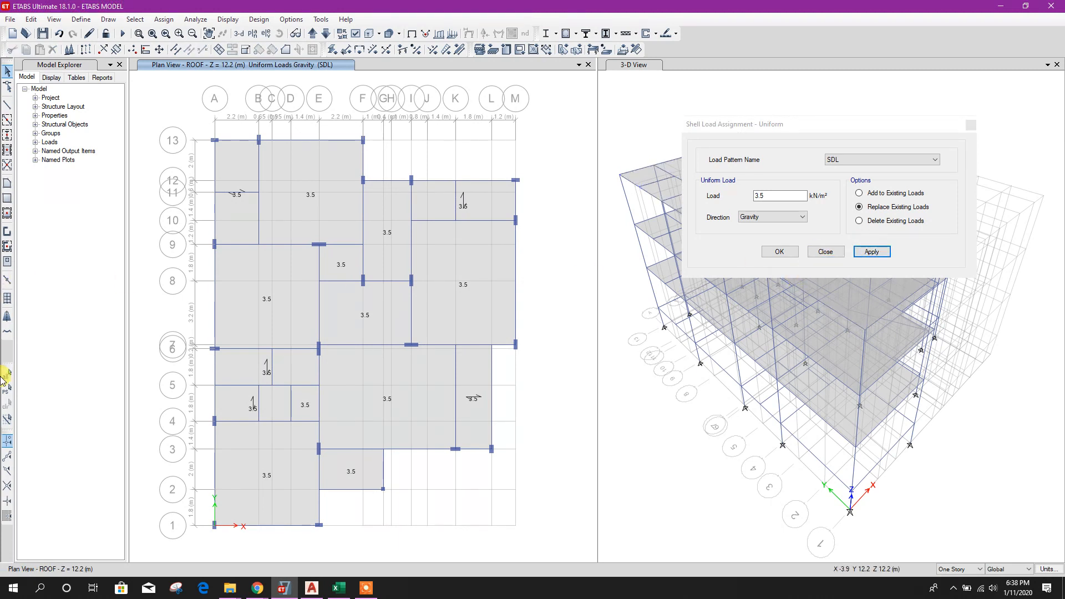
Restore the previous ROOF selection and set its beams' distributed SDL load to 0 kN/m, replacing the existing wall loads.
left_click(7, 395)
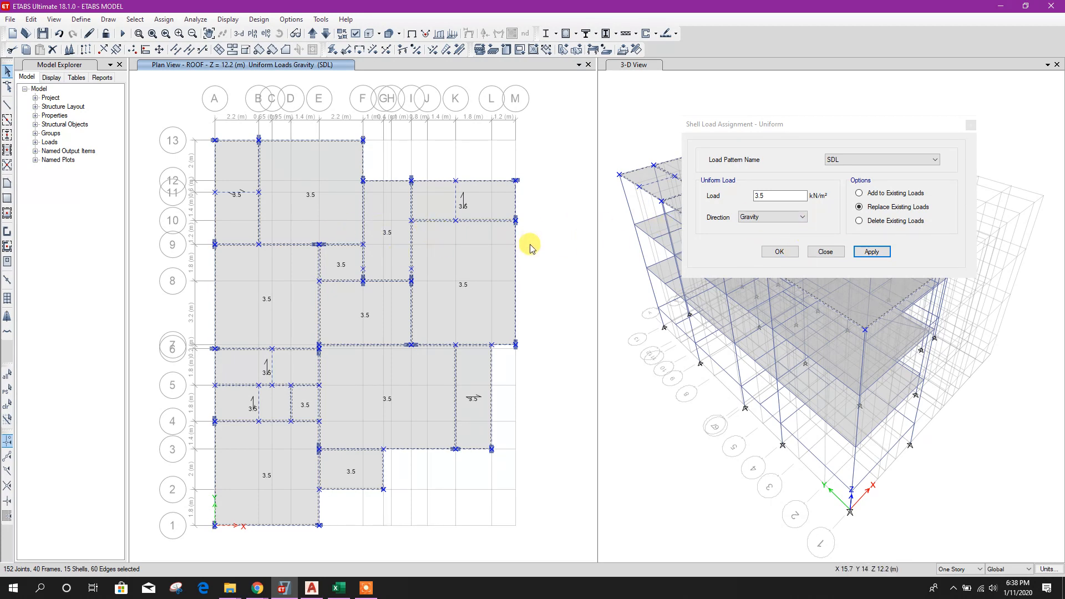
left_click(826, 251)
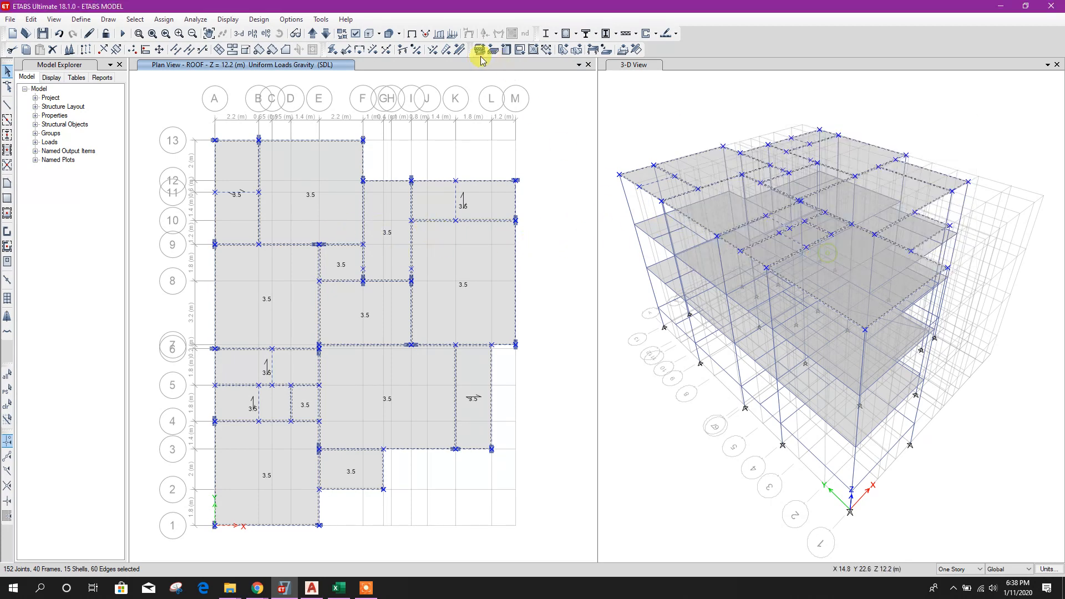
left_click(445, 50)
left_click_drag(488, 185, 808, 172)
double_click(658, 356)
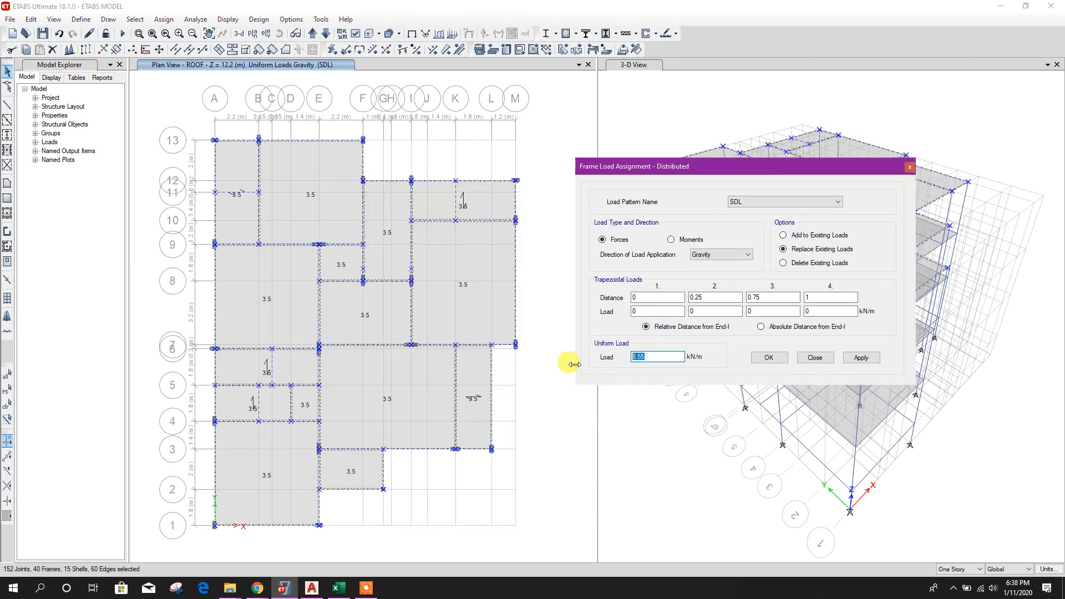
type("0")
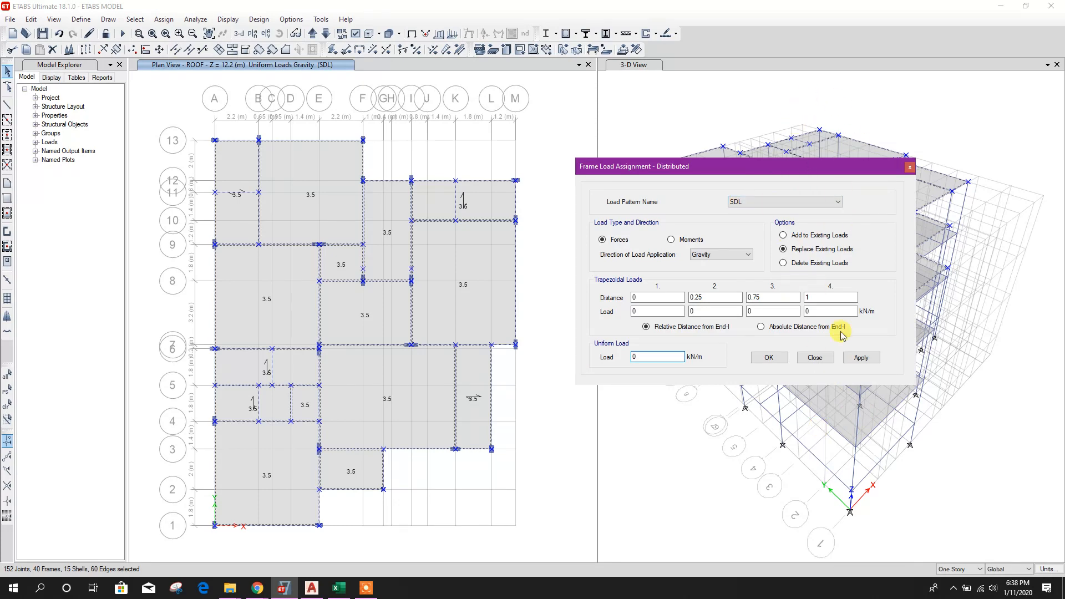
left_click(860, 357)
left_click(814, 358)
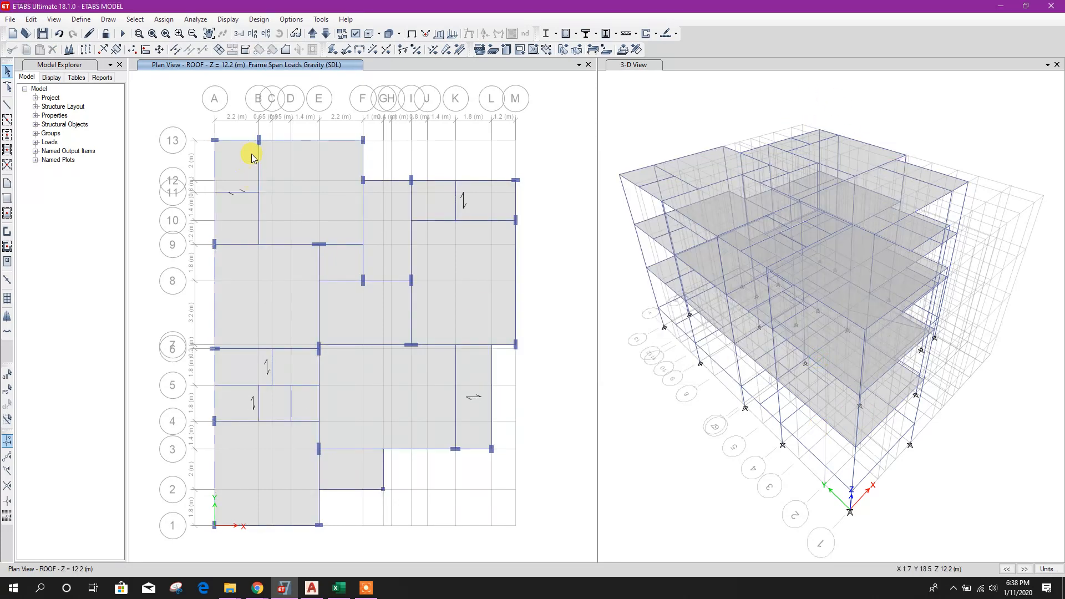
Select the perimeter beams of the ROOF plan and assign them a uniform gravity SDL load of 4 kN/m, replacing existing loads.
left_click(244, 140)
left_click(215, 168)
left_click(214, 277)
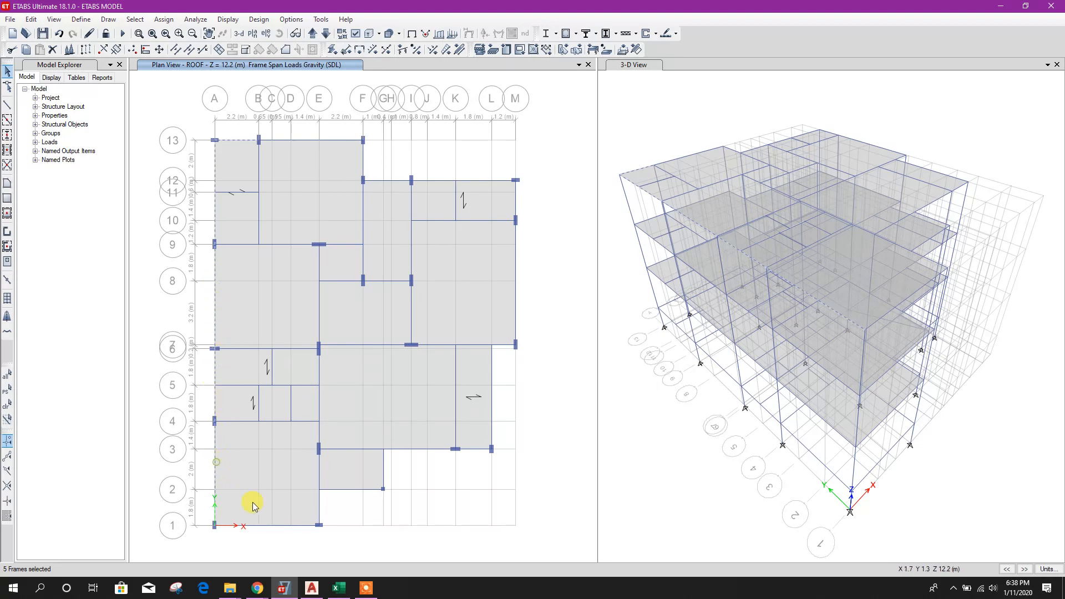
left_click(319, 511)
left_click(370, 490)
left_click(384, 473)
left_click(421, 450)
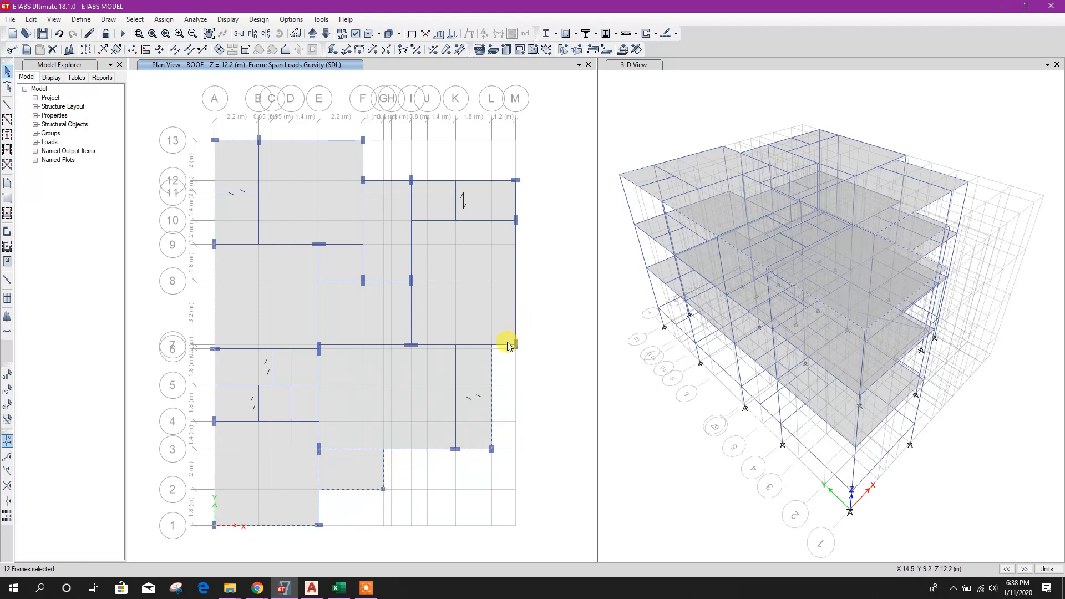
left_click(517, 203)
left_click(492, 179)
left_click(389, 180)
left_click(333, 141)
left_click(447, 49)
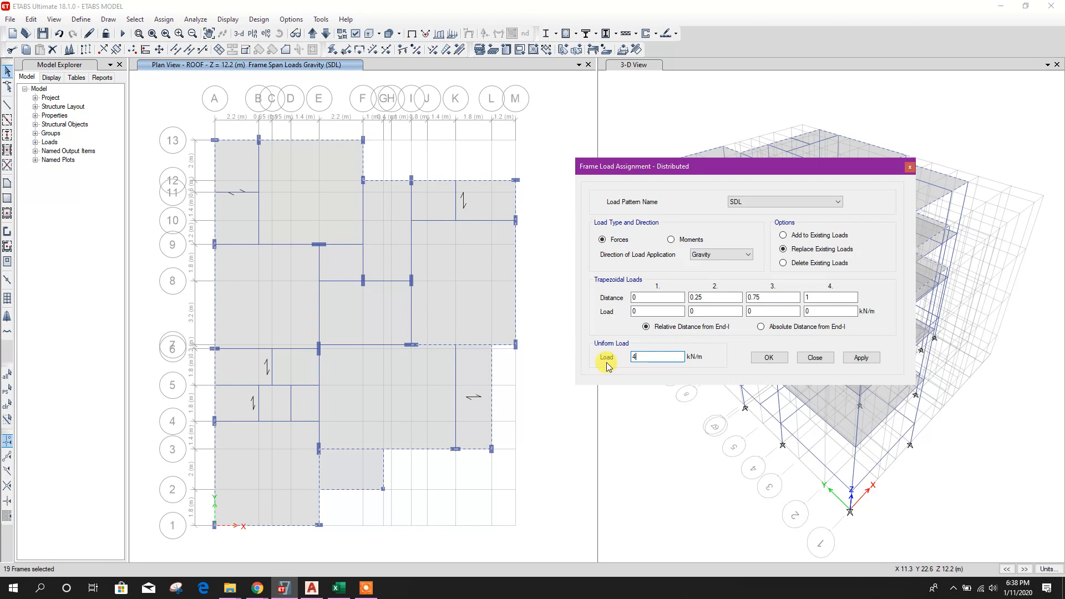
left_click(862, 358)
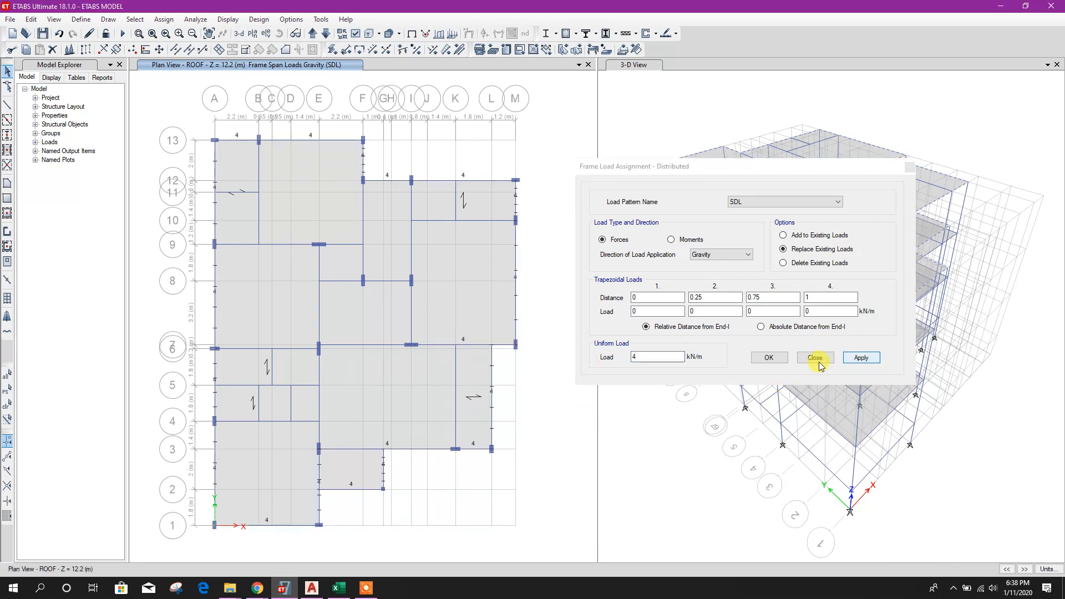
left_click(814, 358)
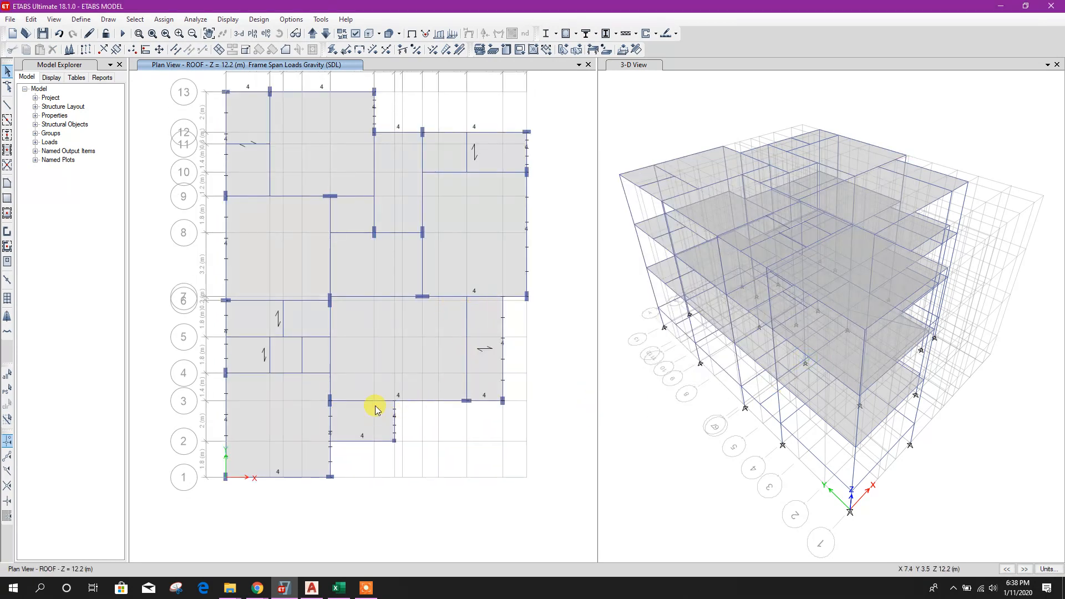
Divide the ROOF beams on grids E, 3 and 7 at the perimeter corners, breaking them at intersections with selected frames and joints.
scroll(363, 413, "up", 3)
scroll(349, 400, "down", 3)
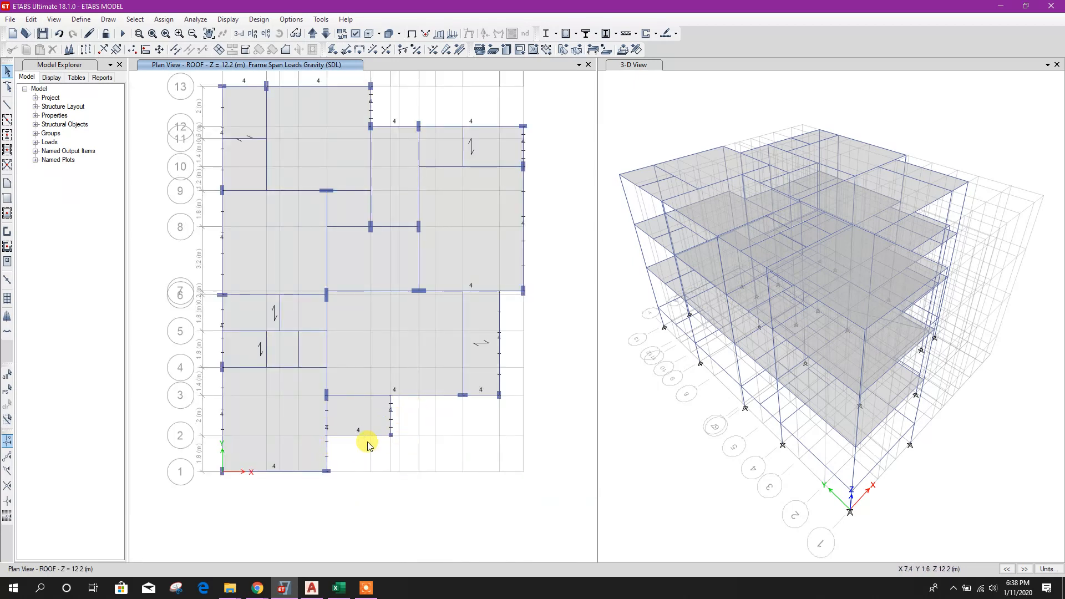
scroll(317, 427, "up", 3)
left_click_drag(376, 453, 328, 438)
scroll(347, 439, "down", 3)
left_click_drag(429, 417, 400, 393)
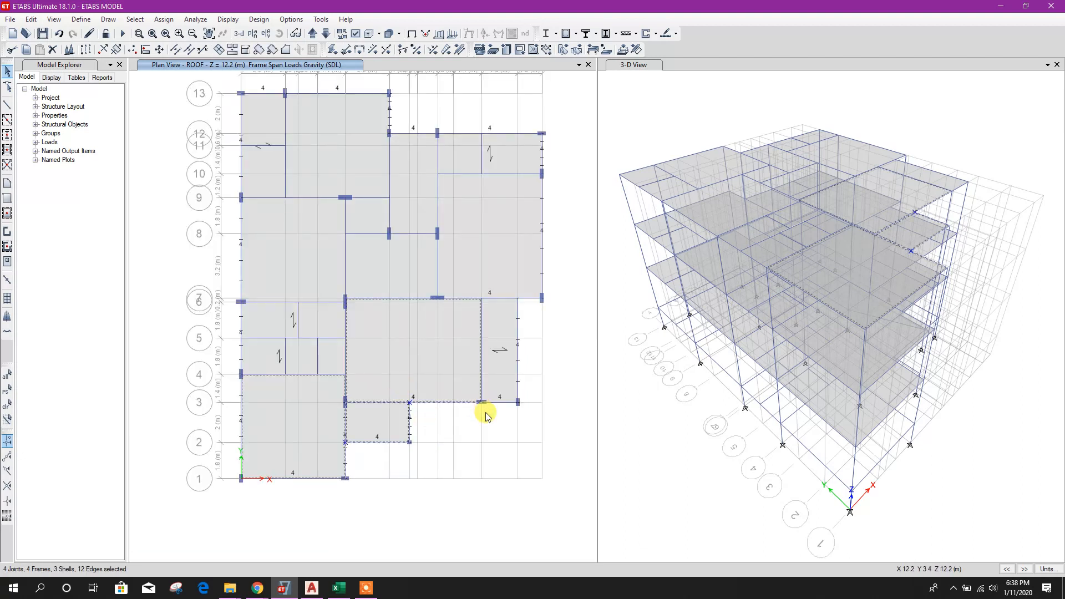
middle_click_drag(485, 408, 430, 409)
left_click_drag(458, 287, 458, 288)
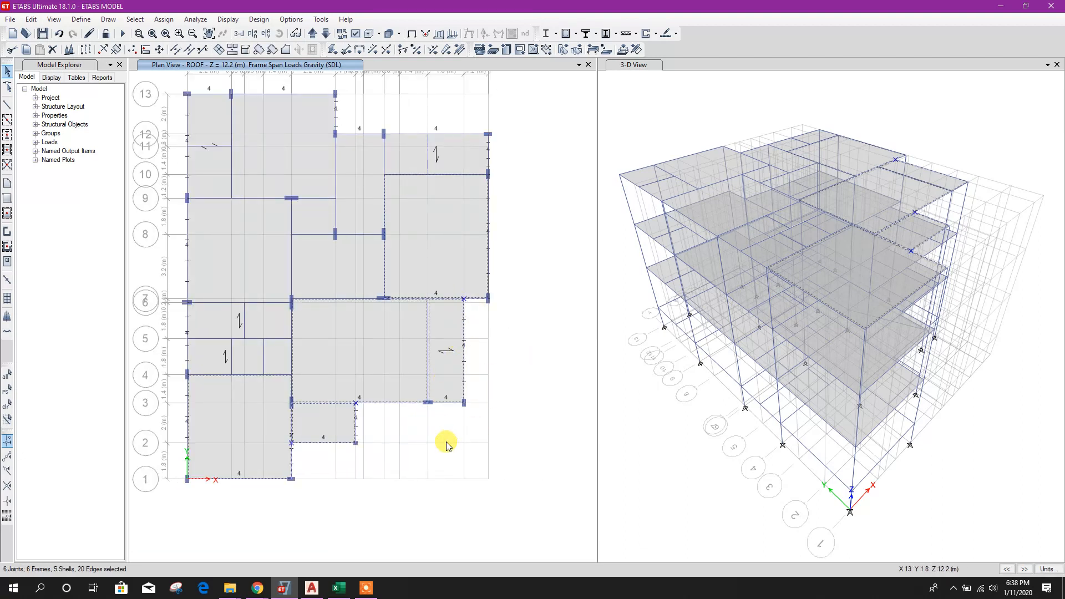
middle_click_drag(495, 369, 484, 378)
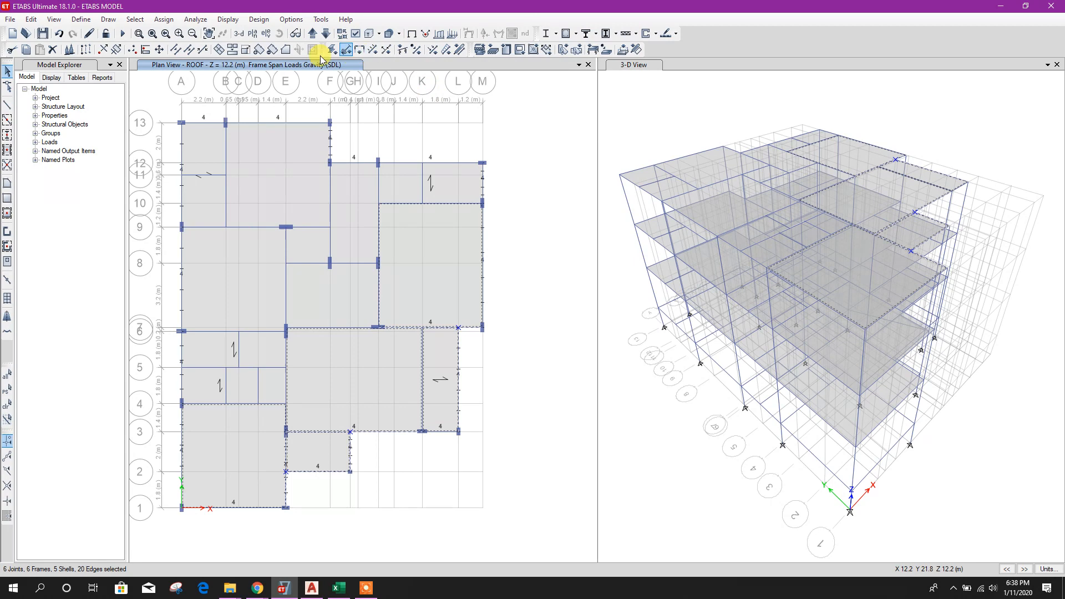
left_click(190, 51)
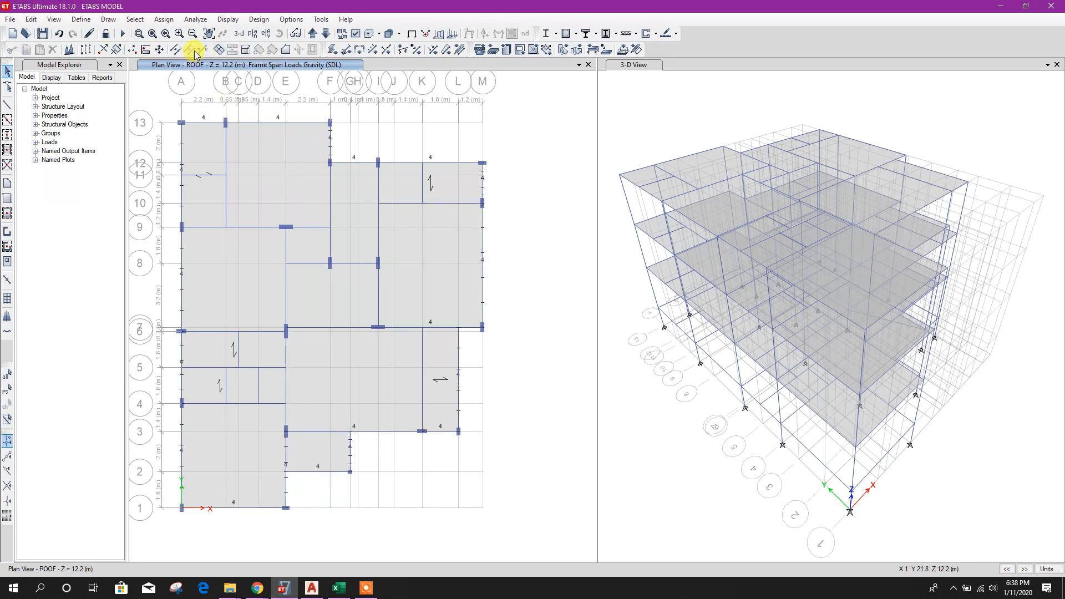
left_click(7, 391)
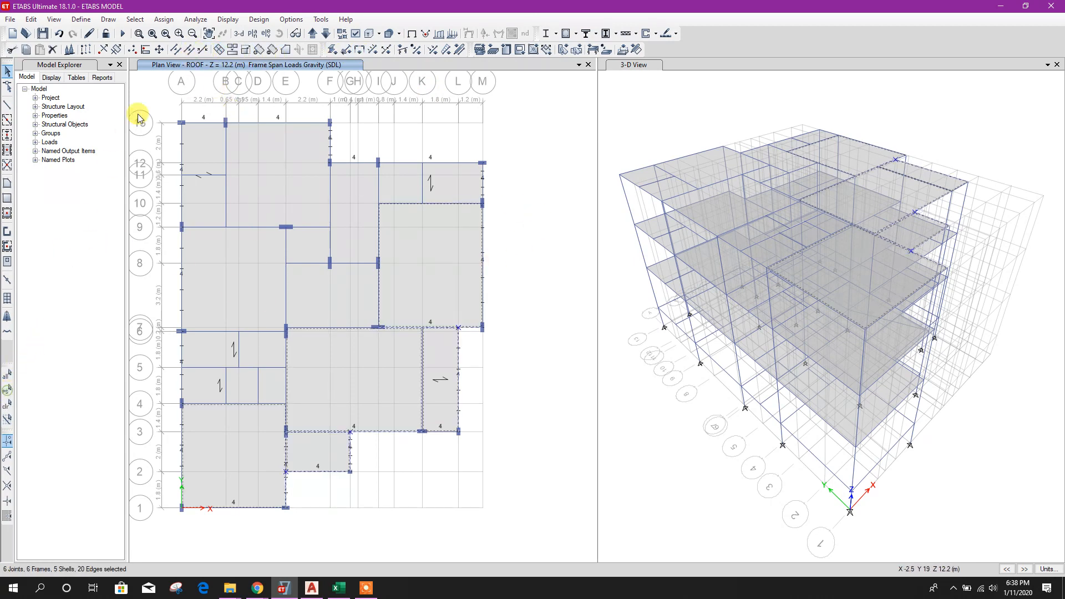
left_click(175, 50)
left_click(476, 291)
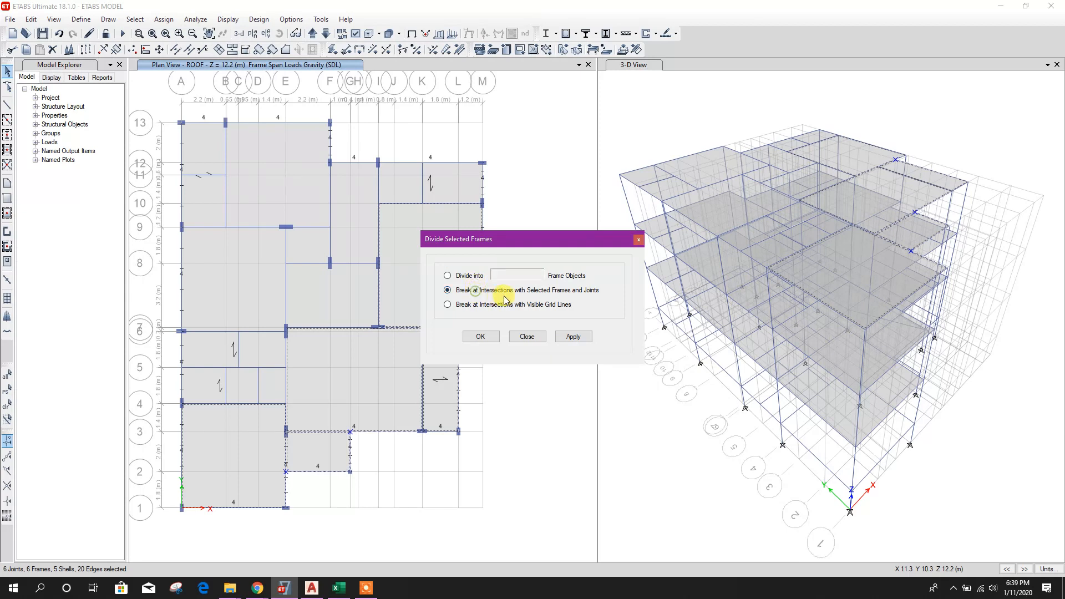
left_click(572, 336)
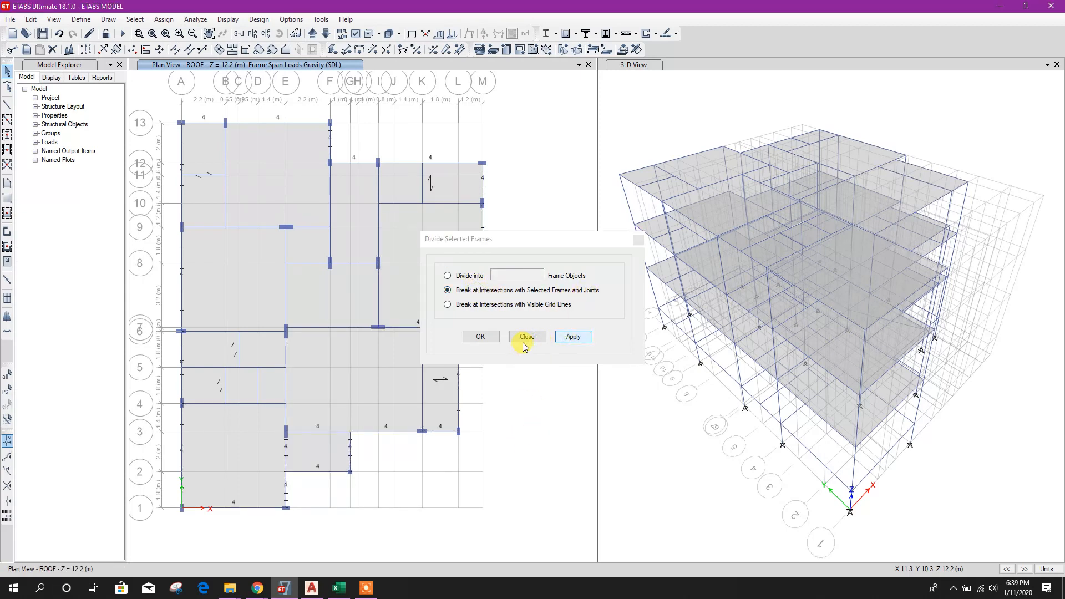
left_click(527, 336)
Set the SDL line load to 0 kN/m on the interior segments of grid 3 (E–G), grid E (2–3) and grid 7 (I–L).
middle_click_drag(531, 396, 539, 374)
left_click(336, 410)
left_click(295, 431)
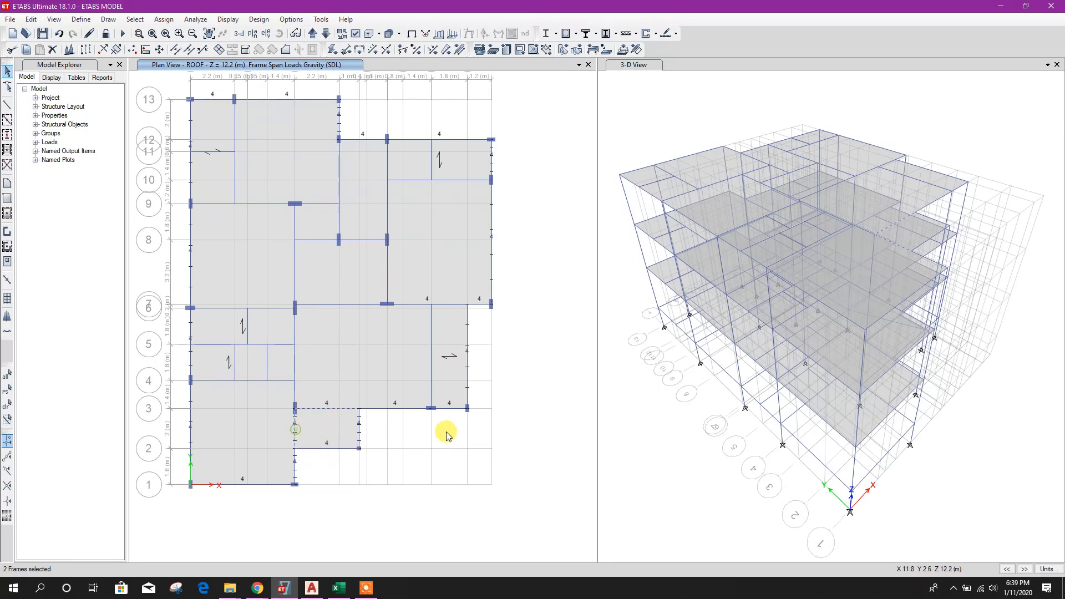
left_click(455, 309)
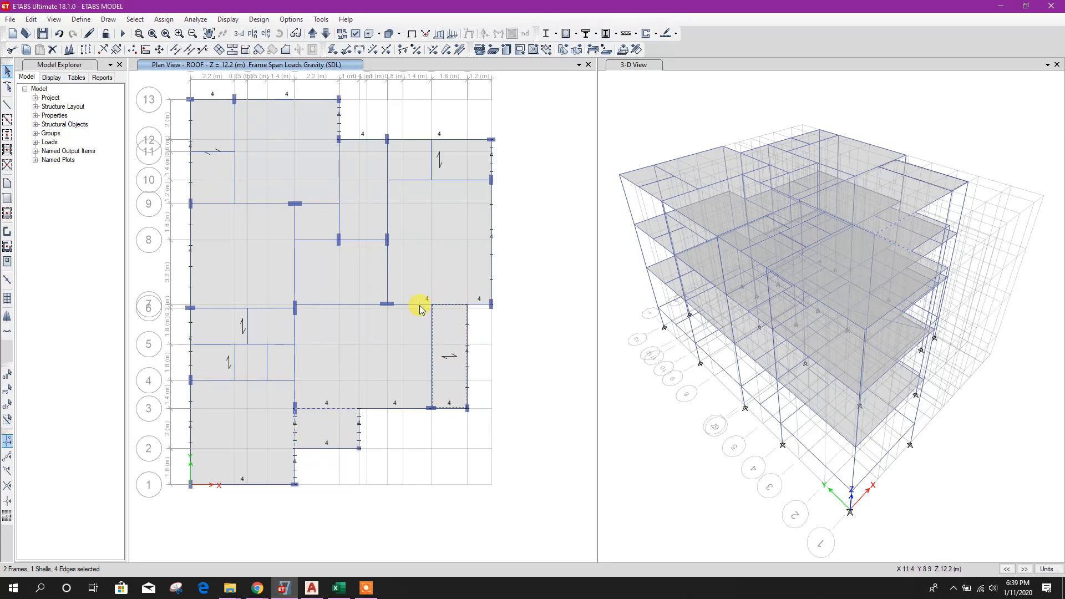
left_click(451, 335)
left_click(447, 50)
left_click(638, 356)
key("BackSpace")
type("0")
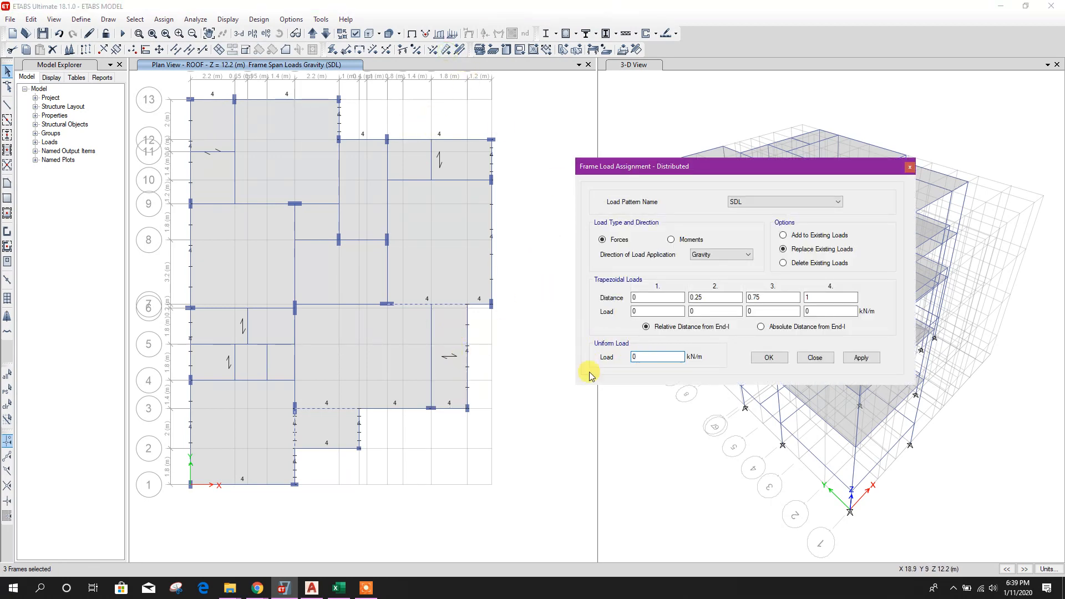
left_click(861, 358)
left_click(815, 357)
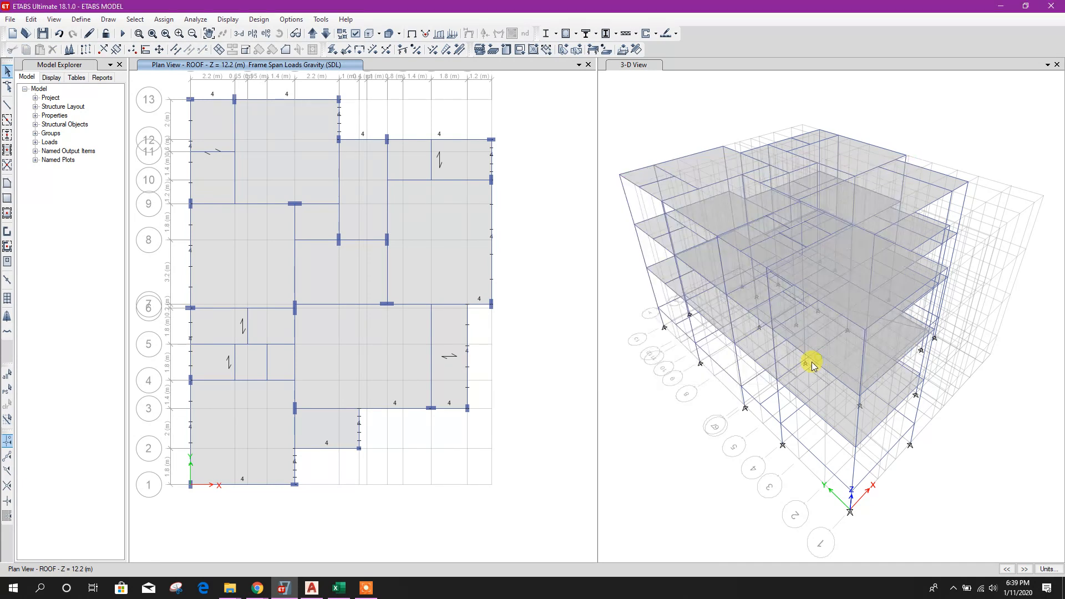
Join the divided ROOF beam segments back into single frames along grids 7, 3 and E.
scroll(486, 383, "up", 3)
middle_click_drag(464, 150, 485, 262)
left_click(469, 174)
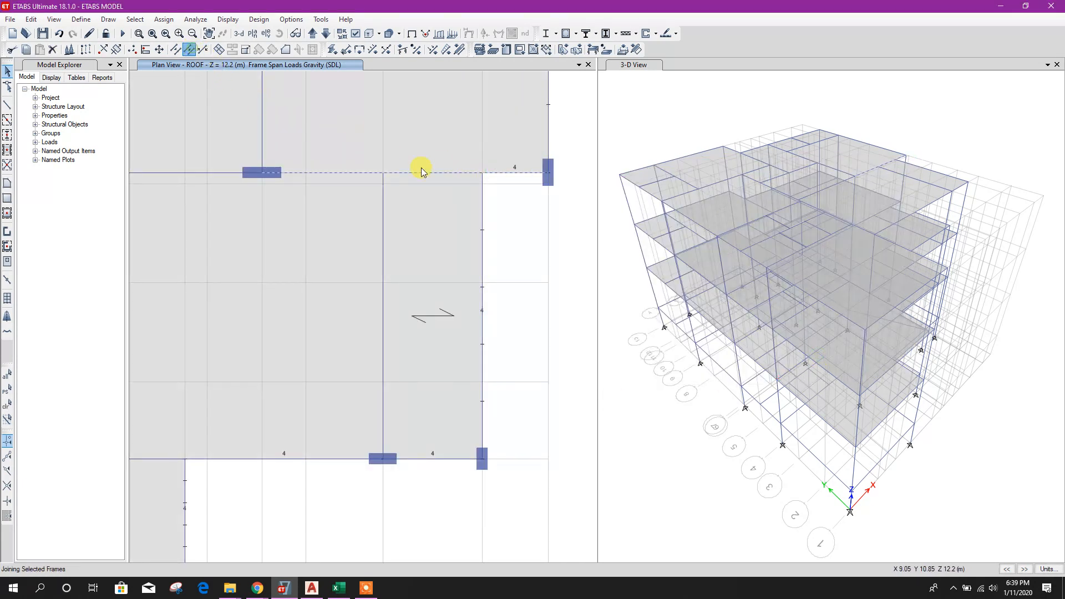
scroll(443, 399, "down", 5)
scroll(464, 416, "up", 7)
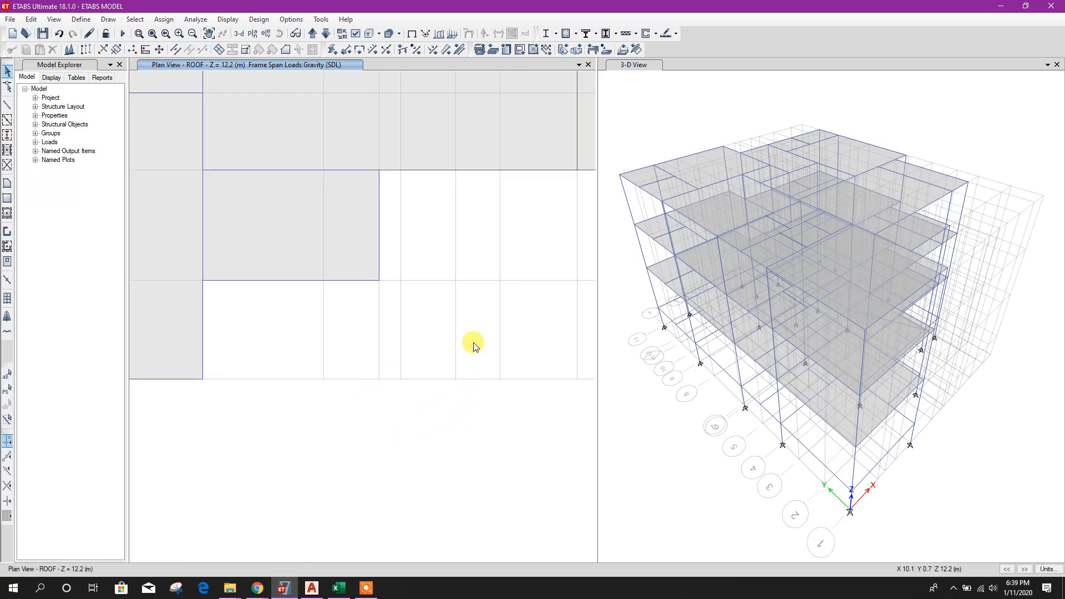
left_click(377, 267)
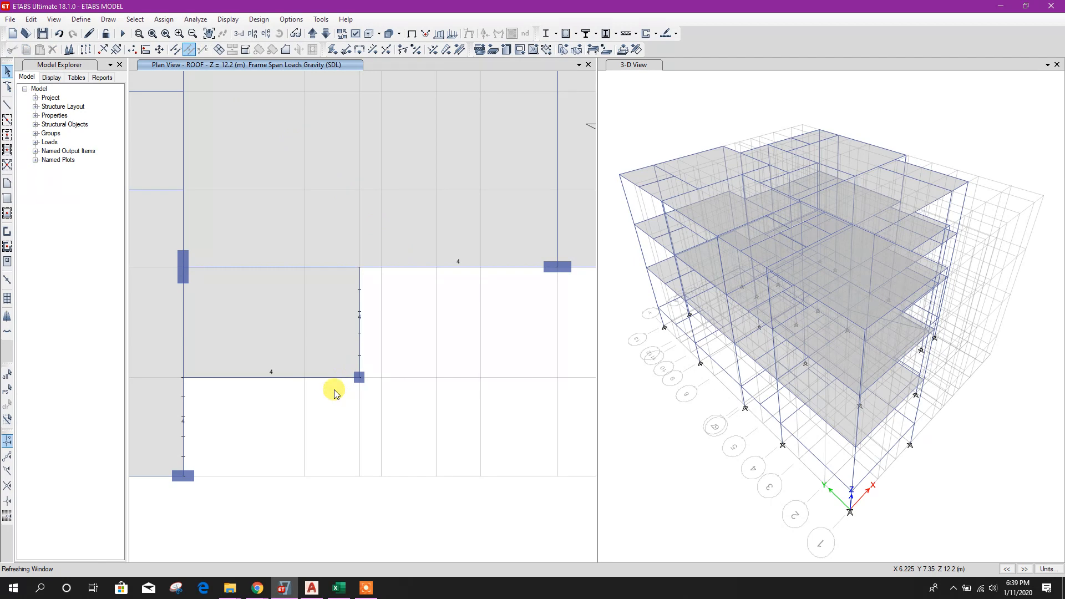
middle_click_drag(327, 394, 431, 388)
left_click(287, 393)
left_click(289, 365)
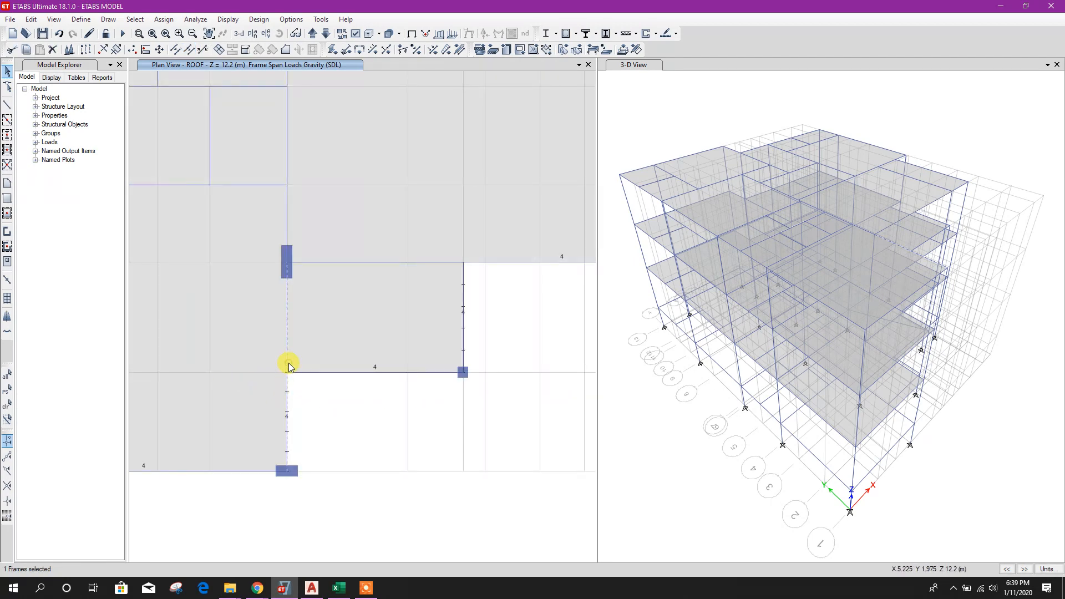
left_click(190, 51)
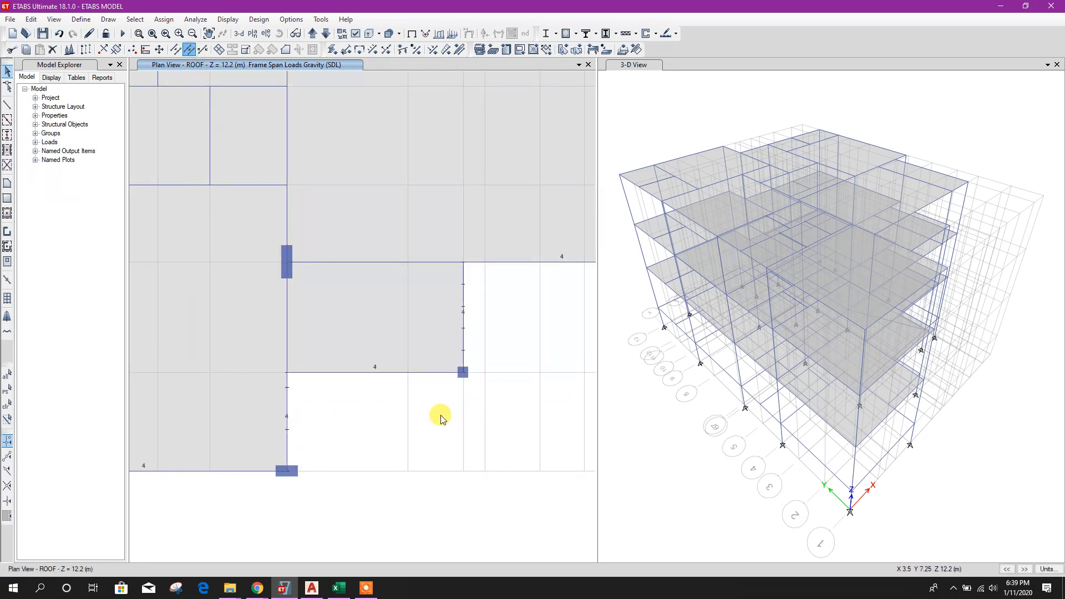
Inspect the ROOF perimeter wall loads in a rotated perspective view and return to the plan view.
scroll(440, 416, "down", 5)
middle_click_drag(495, 425, 492, 462)
left_click(296, 33)
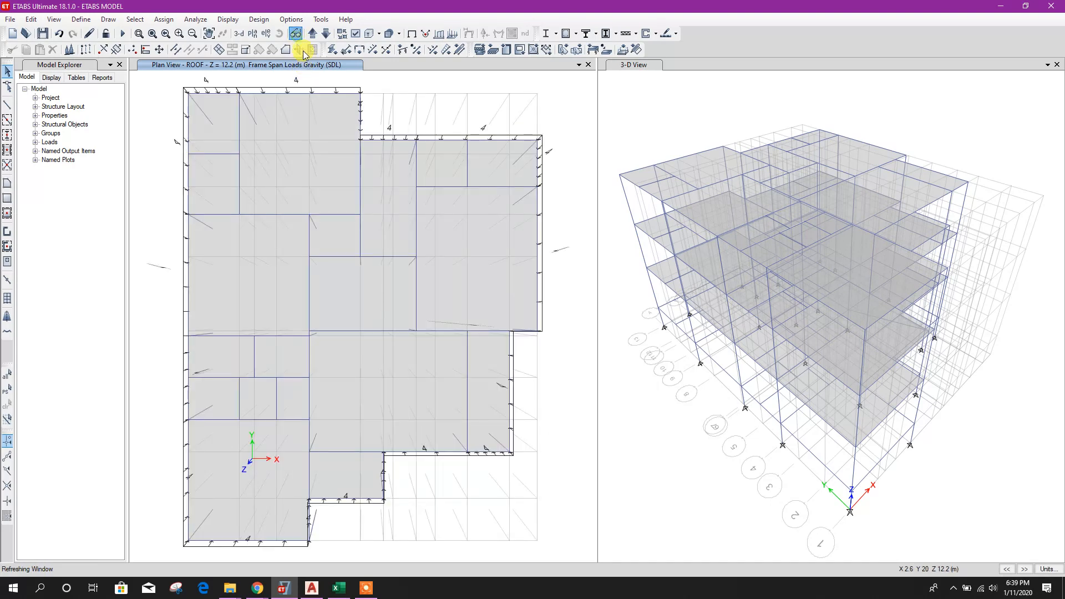
left_click_drag(344, 186, 485, 410)
left_click(280, 34)
left_click_drag(459, 458, 274, 290)
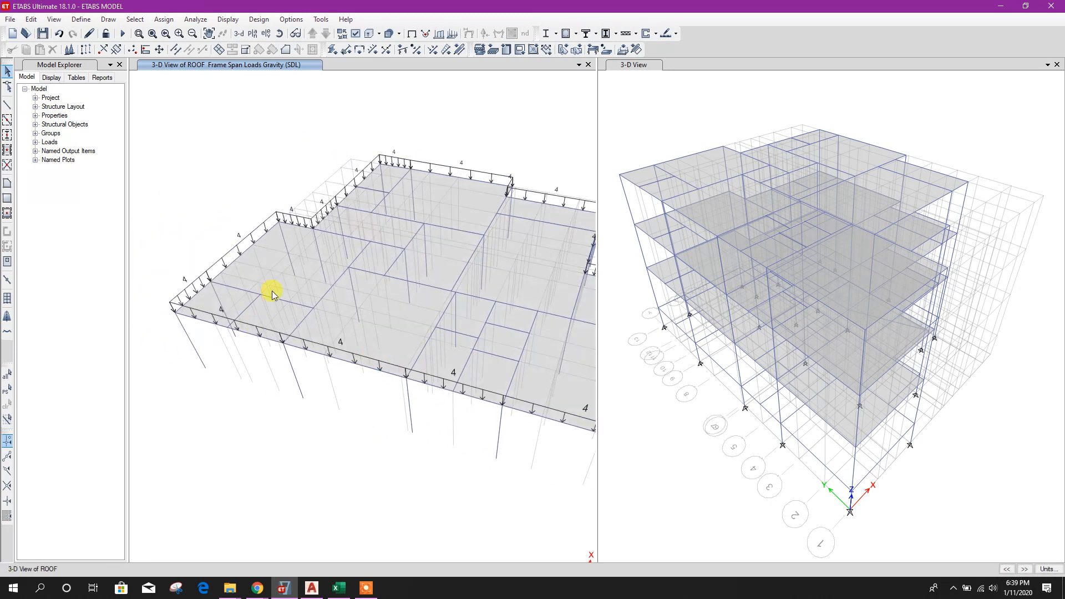
left_click(280, 33)
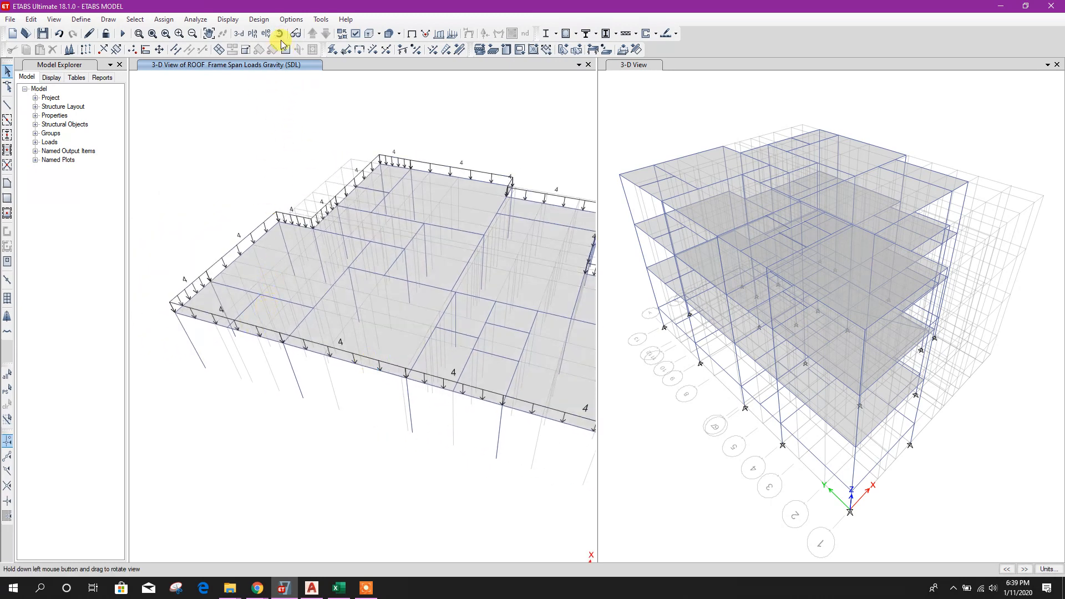
left_click(295, 34)
middle_click_drag(464, 389, 445, 359)
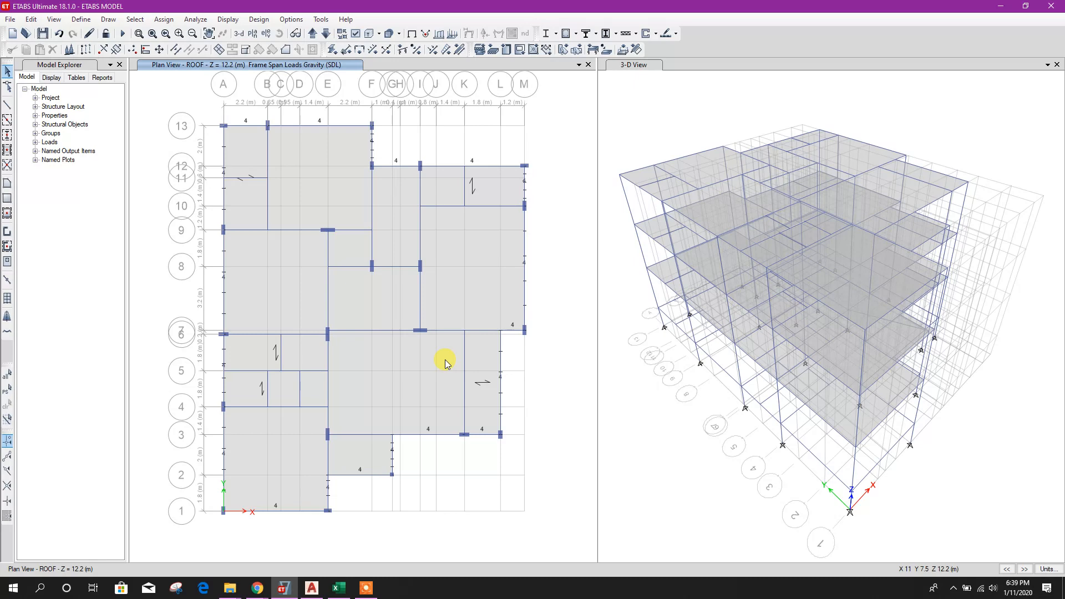
middle_click_drag(327, 229, 321, 230)
middle_click_drag(532, 331, 534, 333)
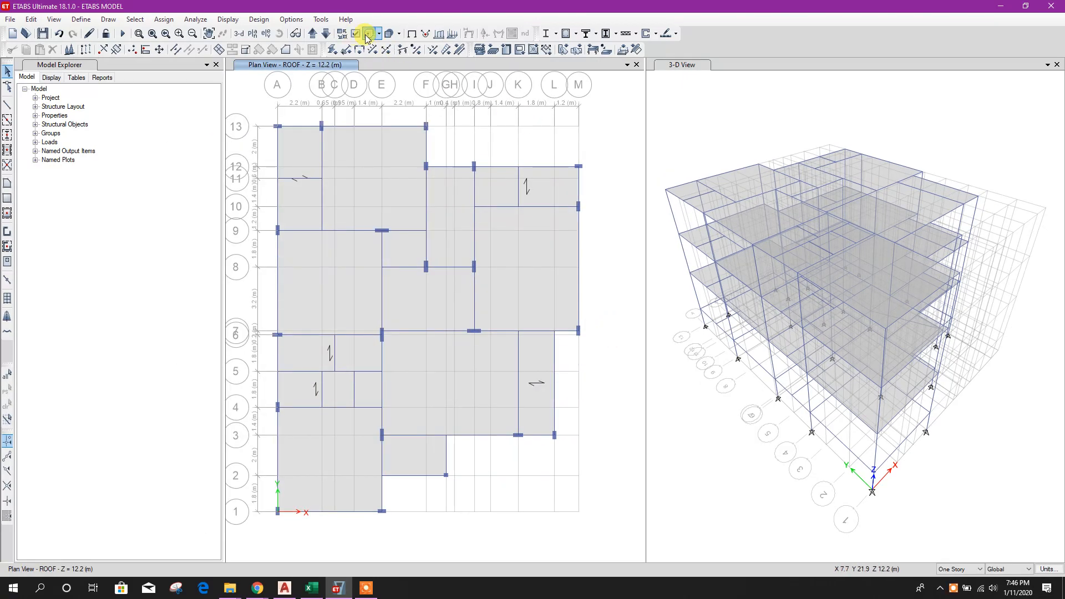
Select the grid K beam between grids 3 and 7 on the ROOF and 1F ROOF storeys and assign section B-20x60.
left_click(369, 33)
middle_click_drag(549, 373, 534, 328)
left_click(530, 333)
left_click(327, 34)
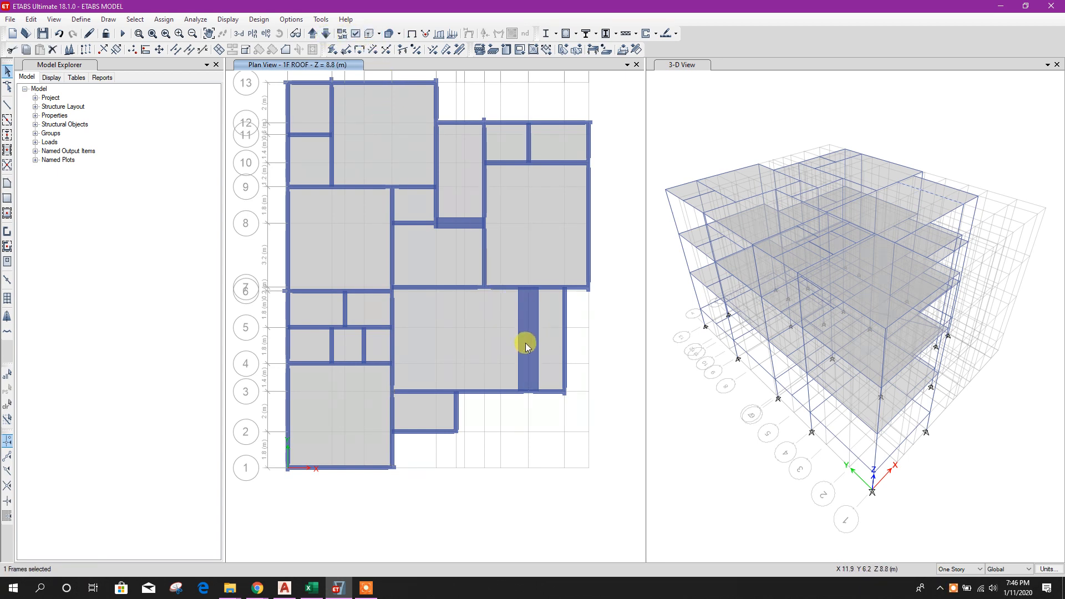
left_click(312, 34)
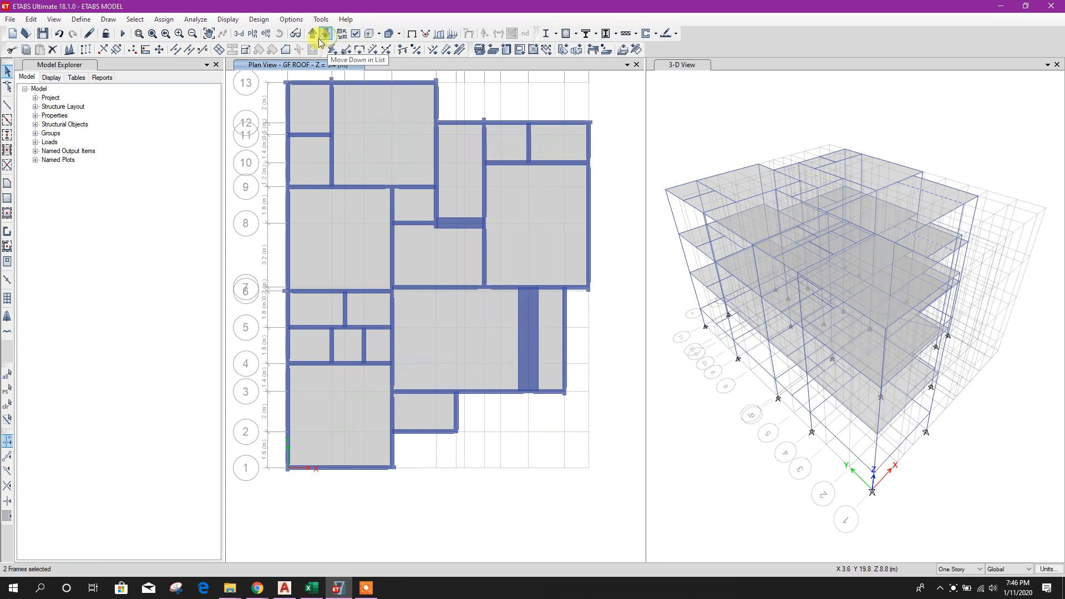
left_click(327, 34)
left_click(332, 49)
left_click(480, 238)
left_click(575, 424)
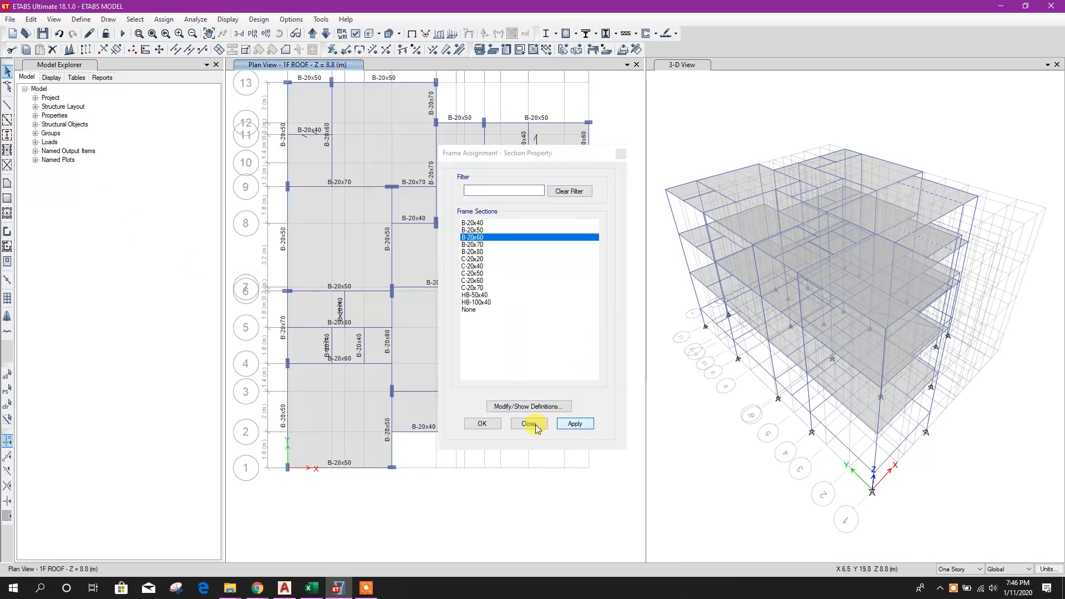
left_click(532, 423)
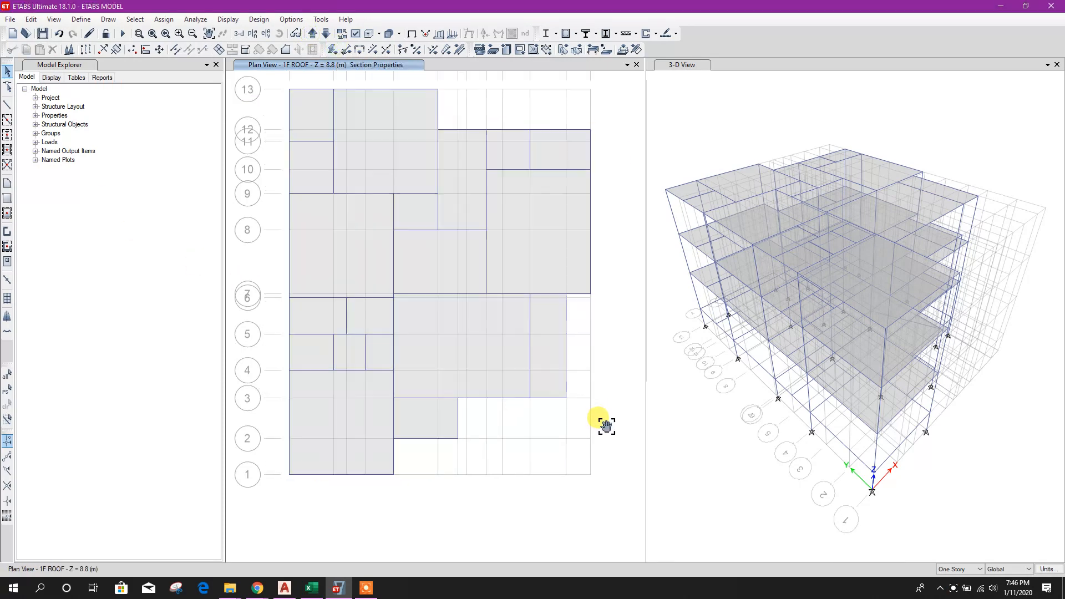
Check the beam section labels across the storey plans up to ROOF and save the model.
left_click(326, 34)
left_click(313, 34)
left_click(314, 34)
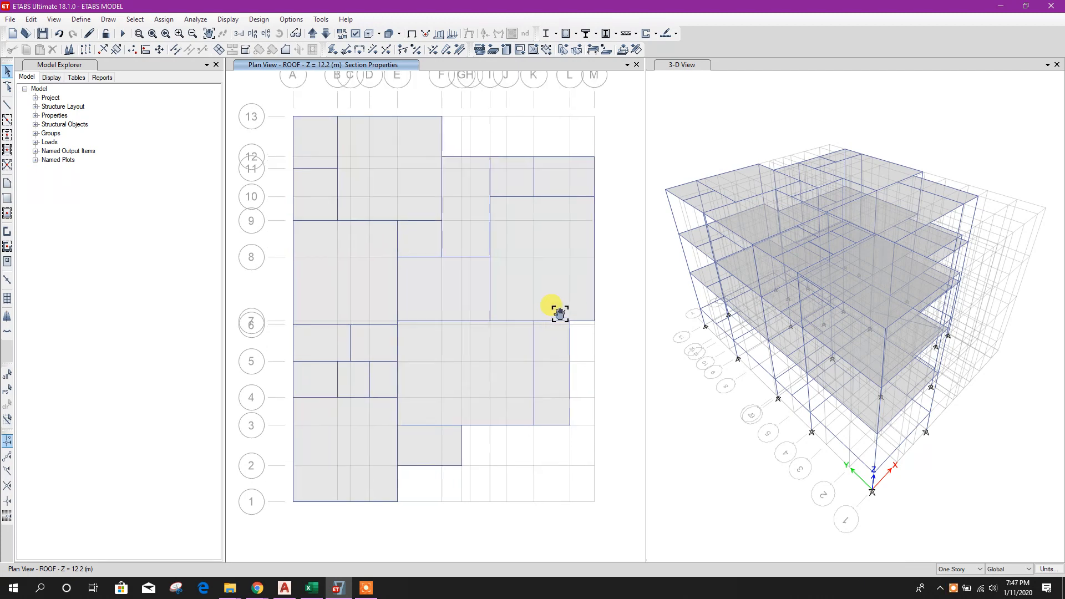
left_click(44, 34)
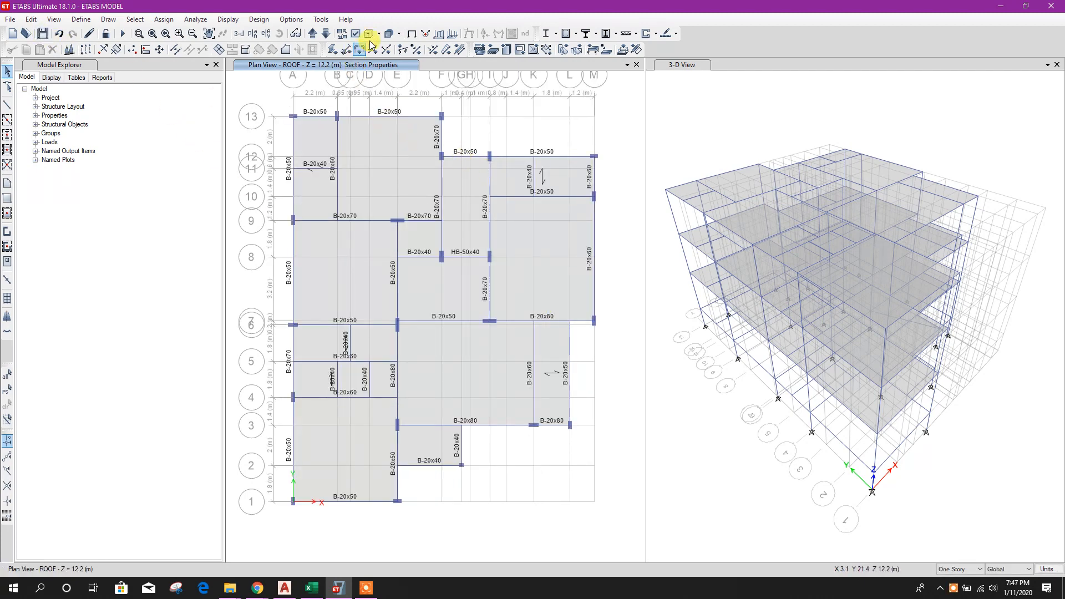
left_click(411, 34)
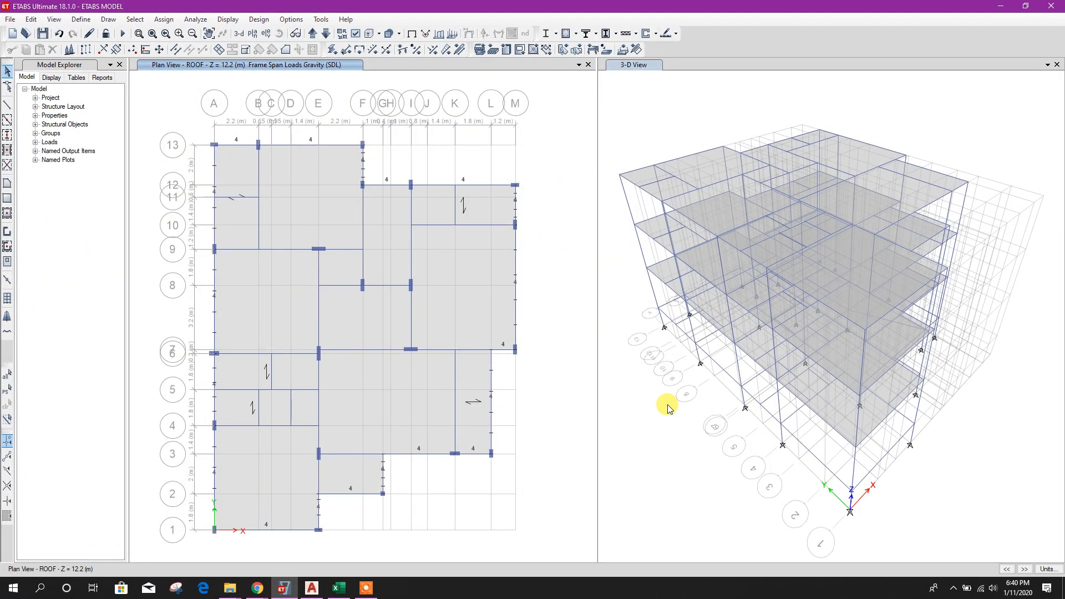
middle_click_drag(668, 406, 676, 404)
middle_click_drag(544, 296, 551, 294)
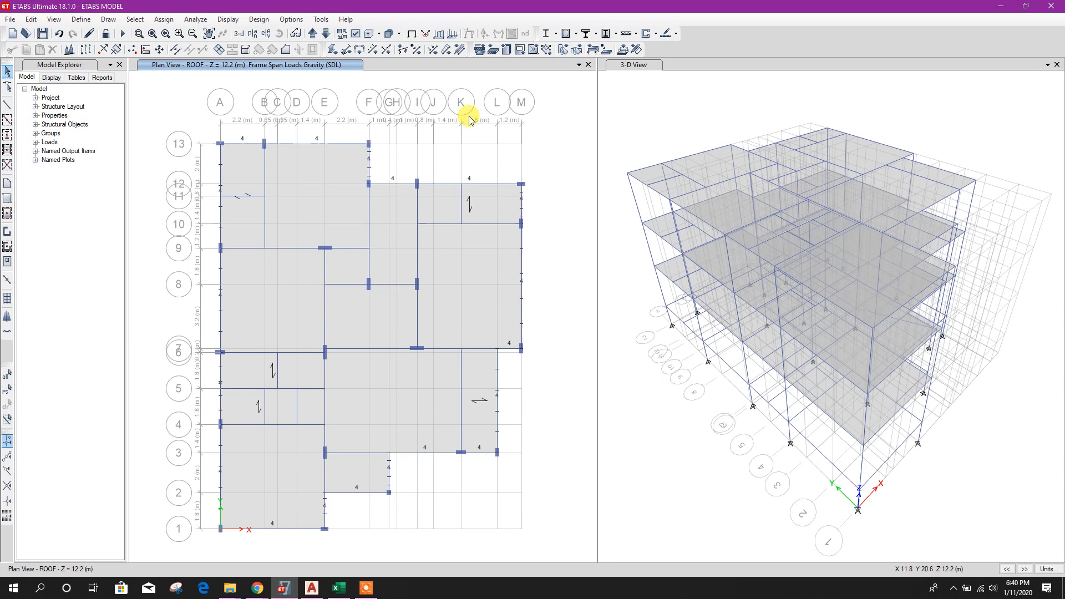
Colour the objects in the ROOF plan view by section properties.
left_click(355, 34)
left_click(522, 149)
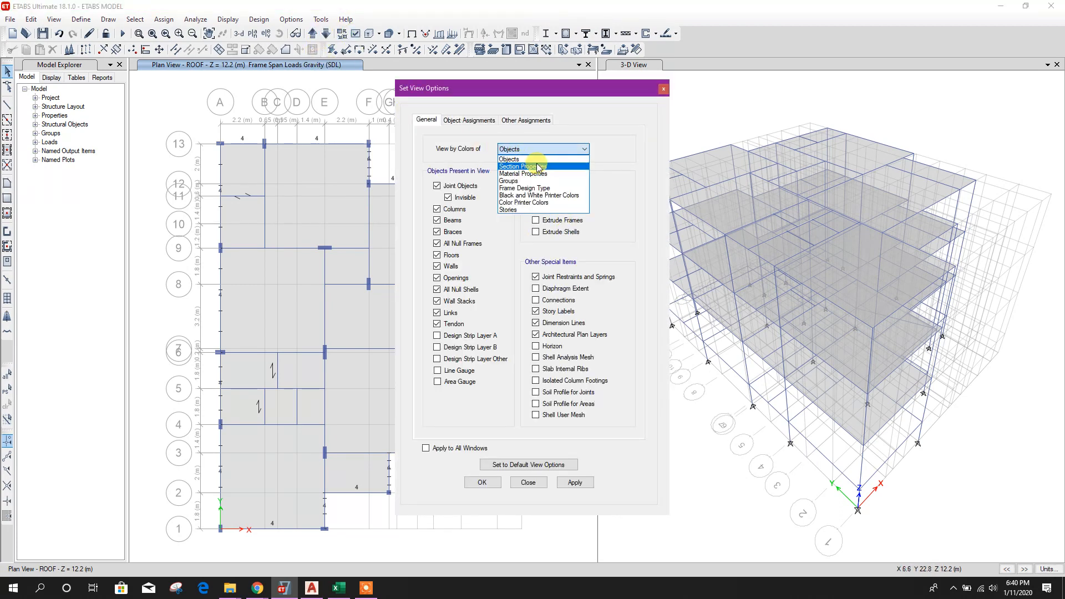
left_click(533, 167)
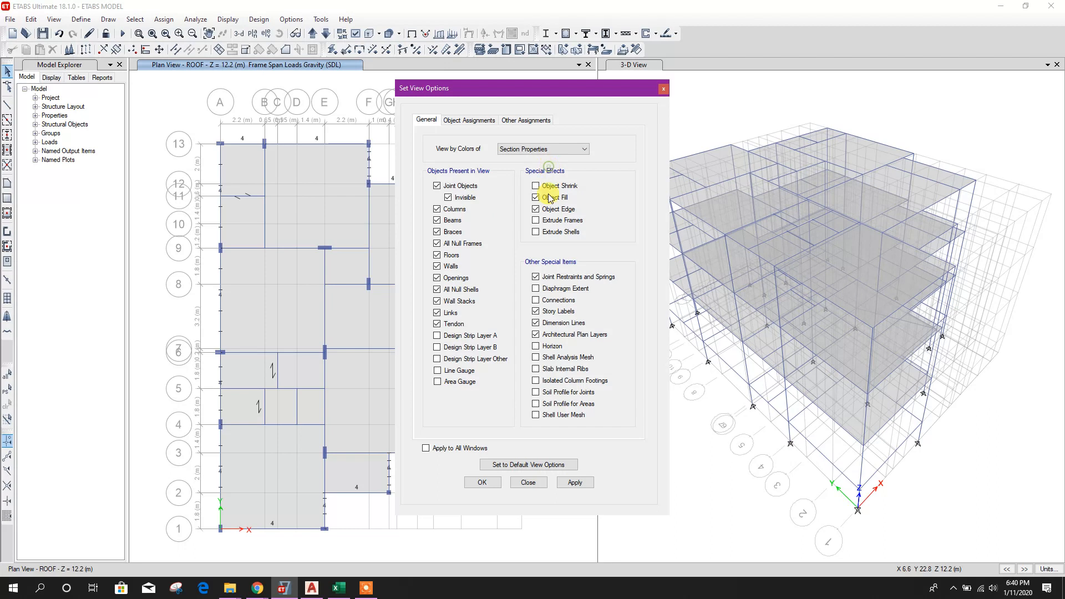
left_click(576, 482)
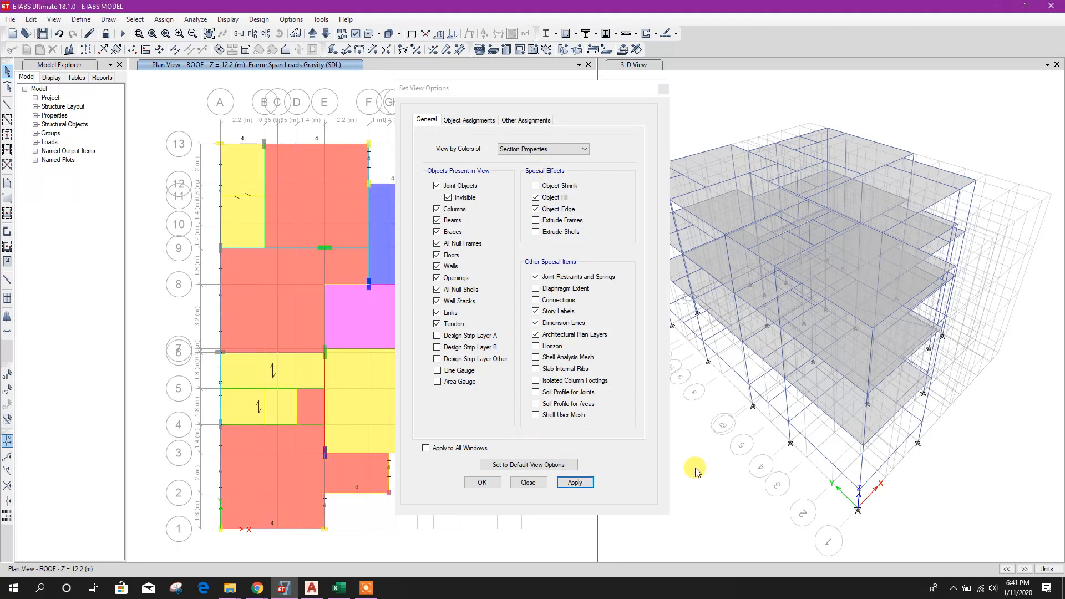
Colour the objects in the 3-D view by section properties.
left_click(696, 471)
left_click(575, 482)
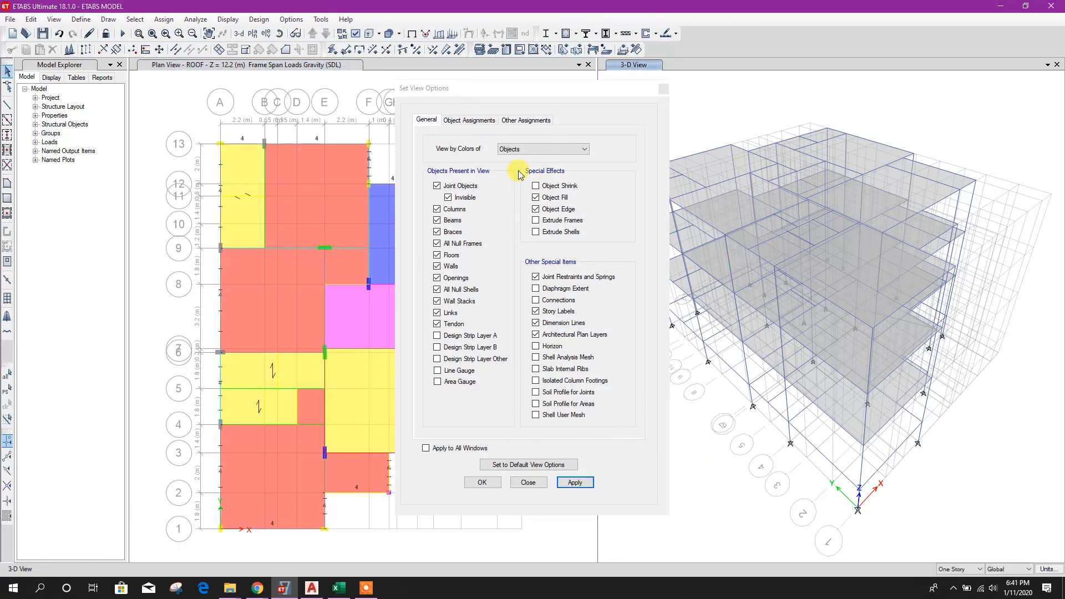
left_click(544, 149)
left_click(527, 169)
left_click(576, 483)
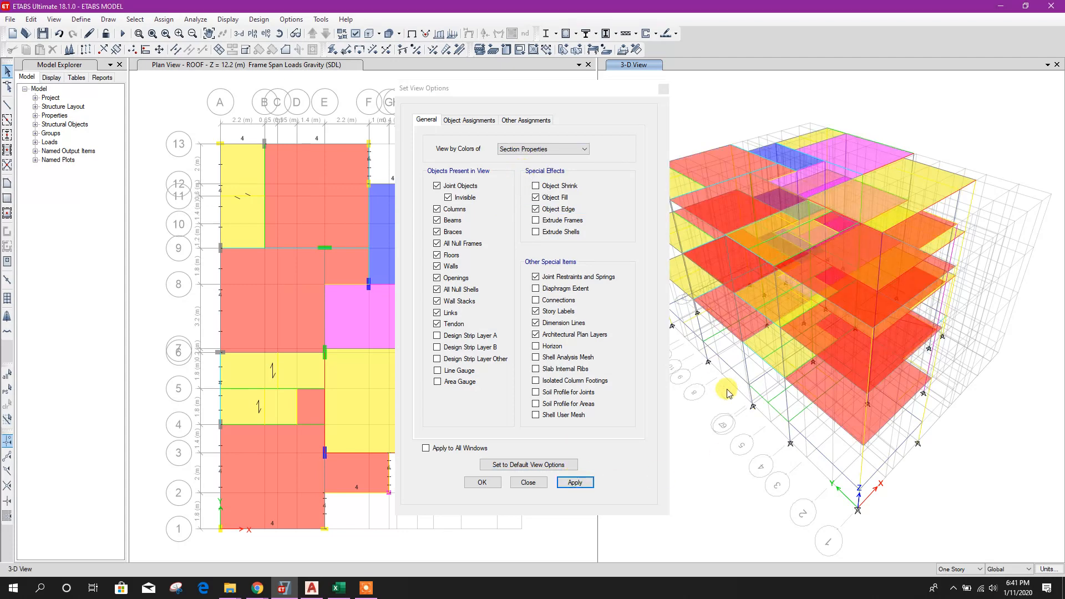
Colour the 3-D view by stories and display its frames and shells extruded.
left_click(558, 151)
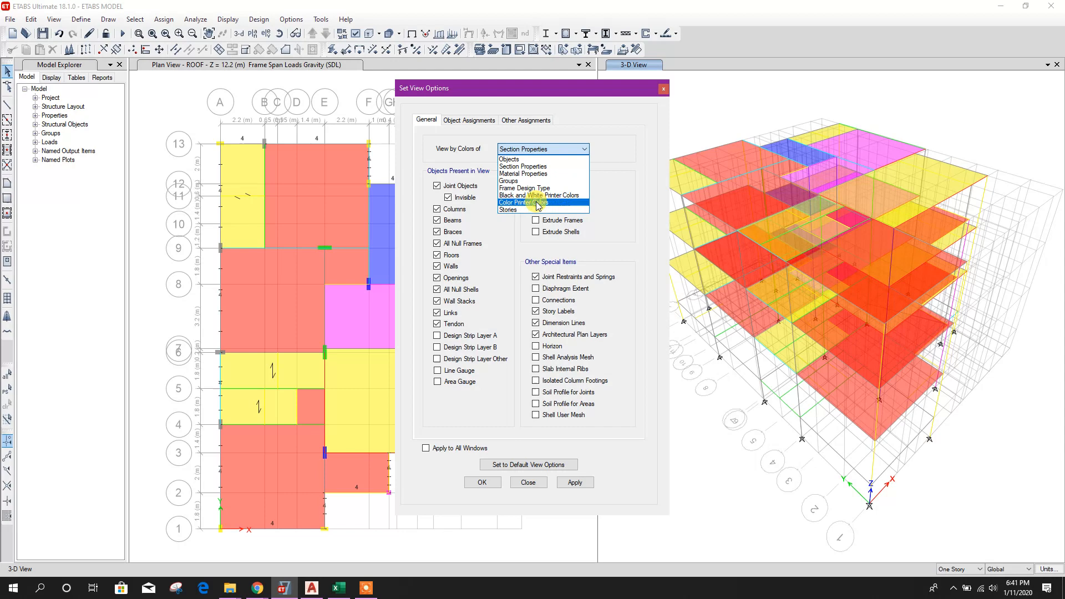
left_click(516, 209)
left_click(576, 482)
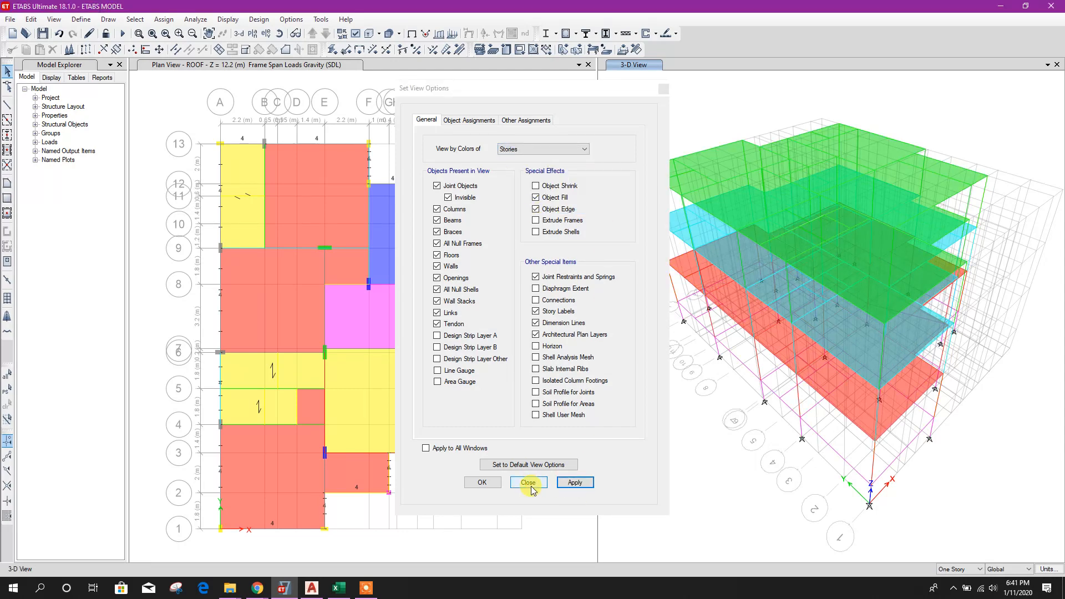
left_click(528, 482)
left_click(369, 34)
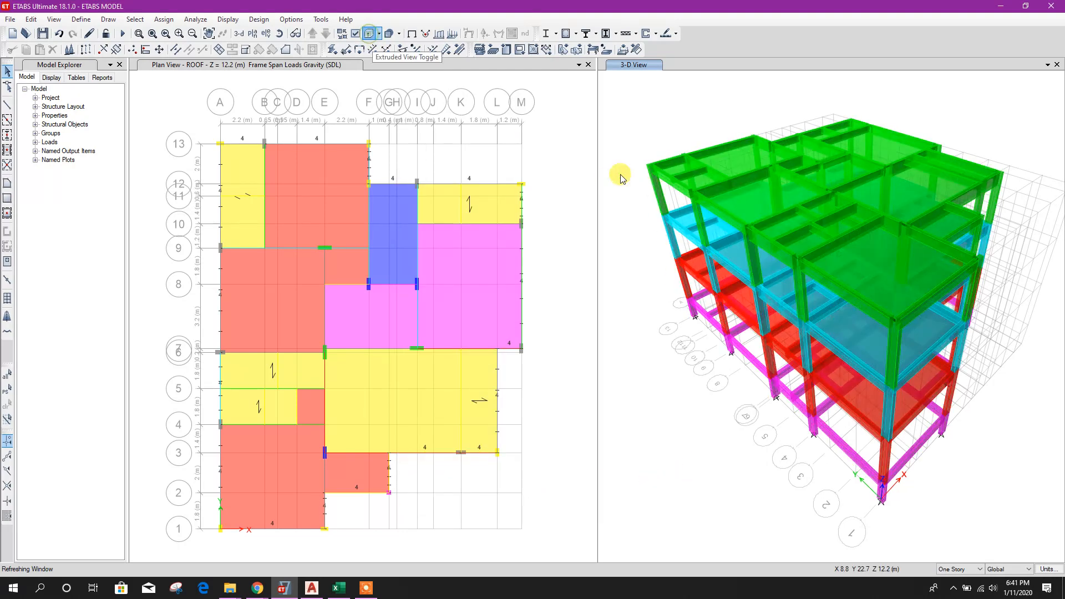
Colour the extruded 3-D view by frame design type.
left_click(355, 33)
left_click(529, 149)
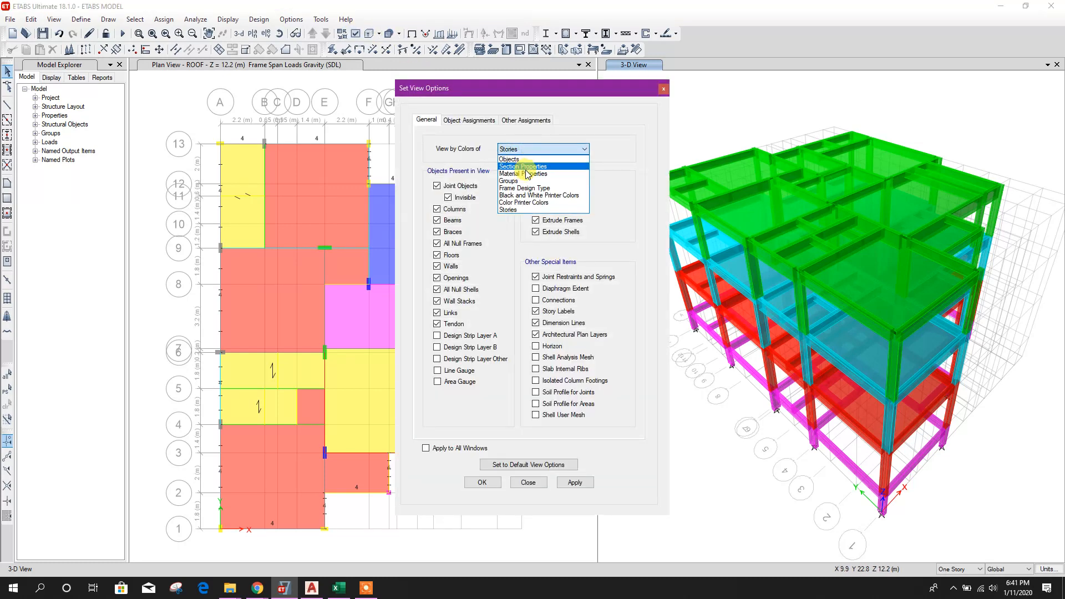
left_click(525, 188)
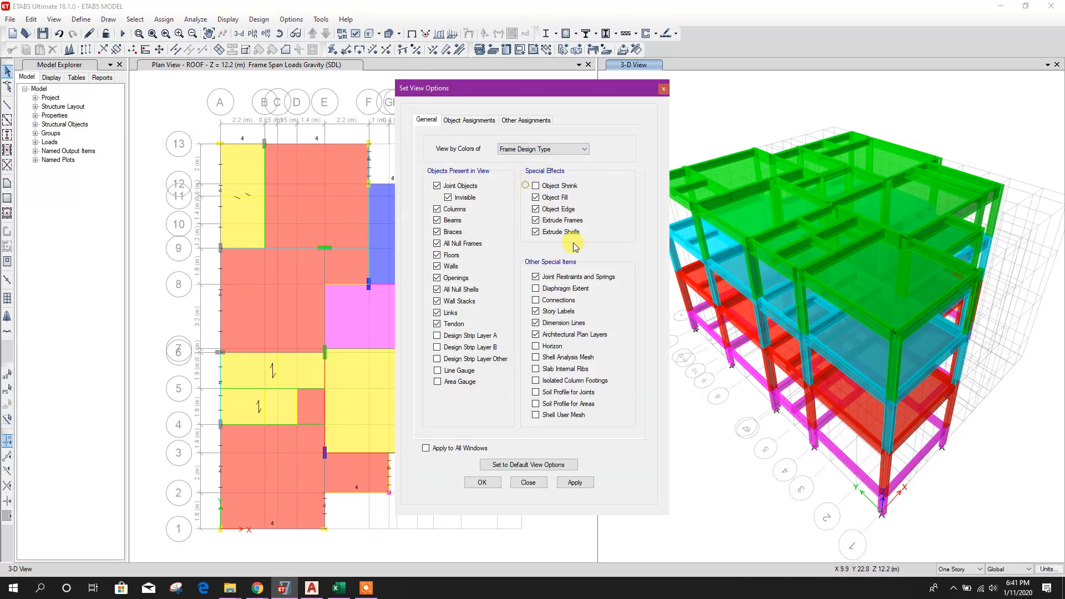
left_click(576, 483)
left_click(540, 482)
Hide the grid system in the ROOF plan view and reopen the grid system visibility settings.
left_click(495, 239)
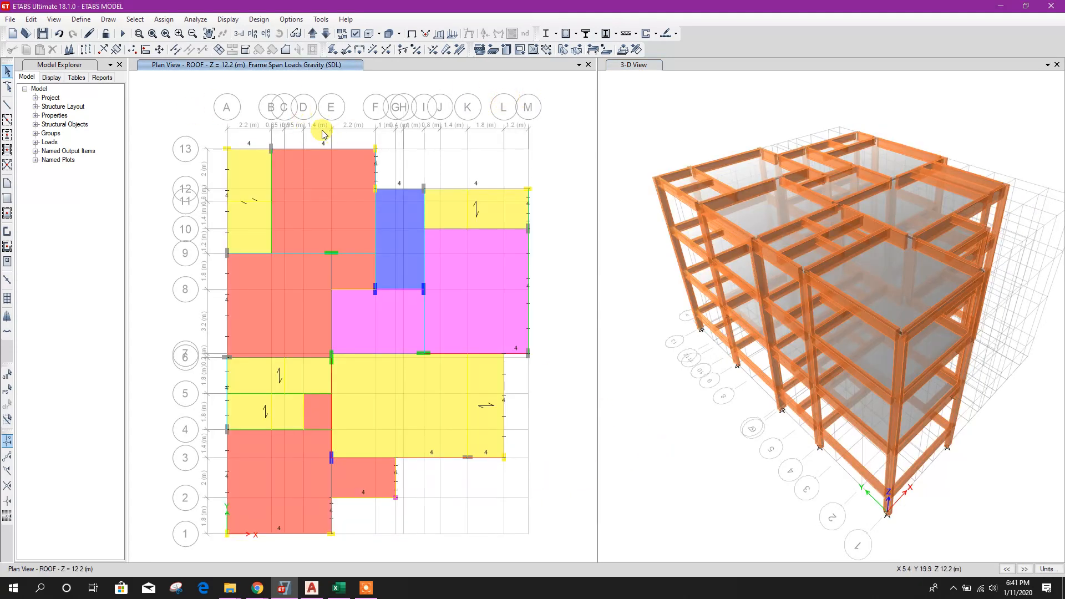
right_click(555, 98)
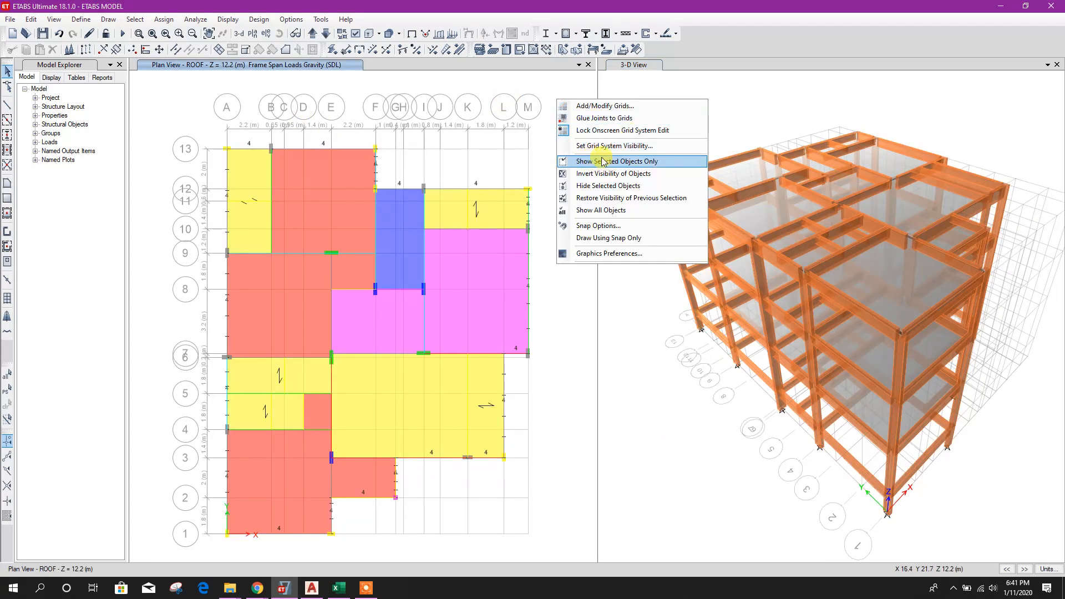
left_click(646, 147)
right_click(521, 98)
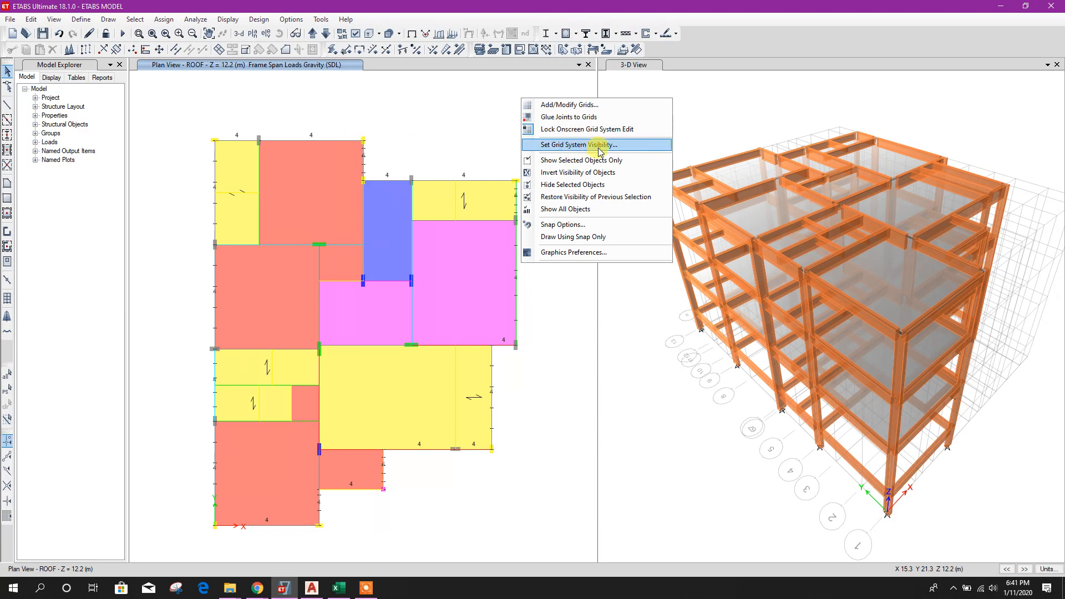
left_click(565, 147)
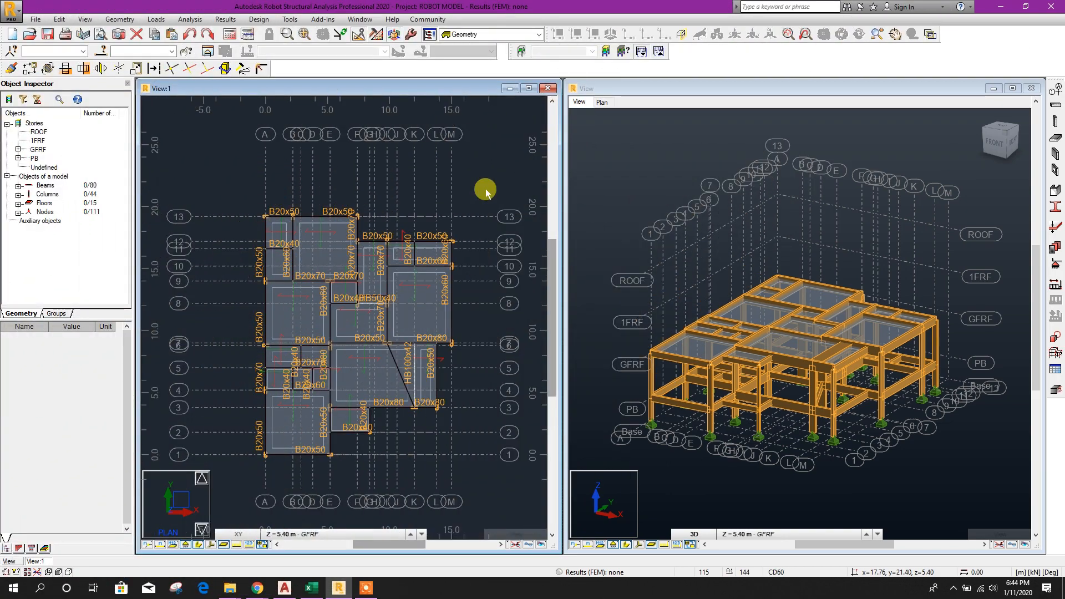
Switch to Robot Structural Analysis and add load case 1 with name and label SW, nature dead and subnature Structural.
middle_click_drag(479, 342, 475, 334)
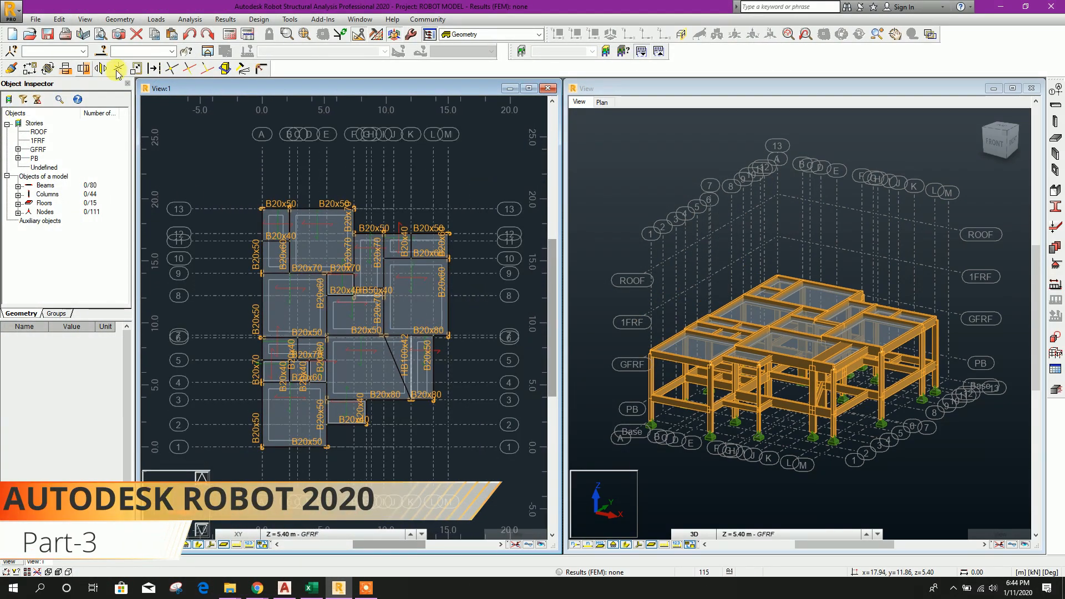
left_click(156, 19)
left_click(172, 31)
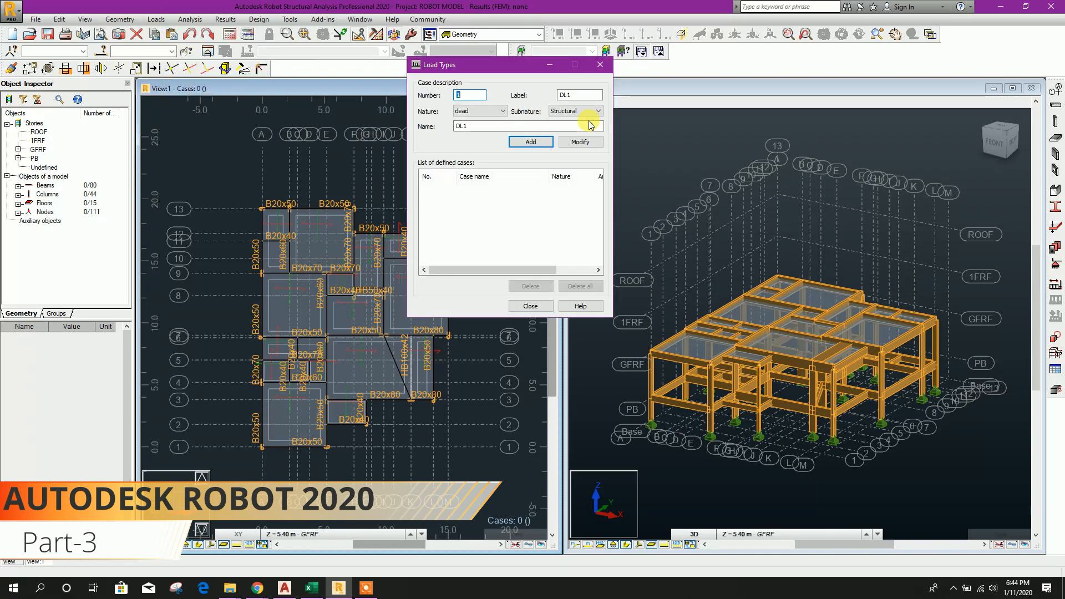
left_click(503, 111)
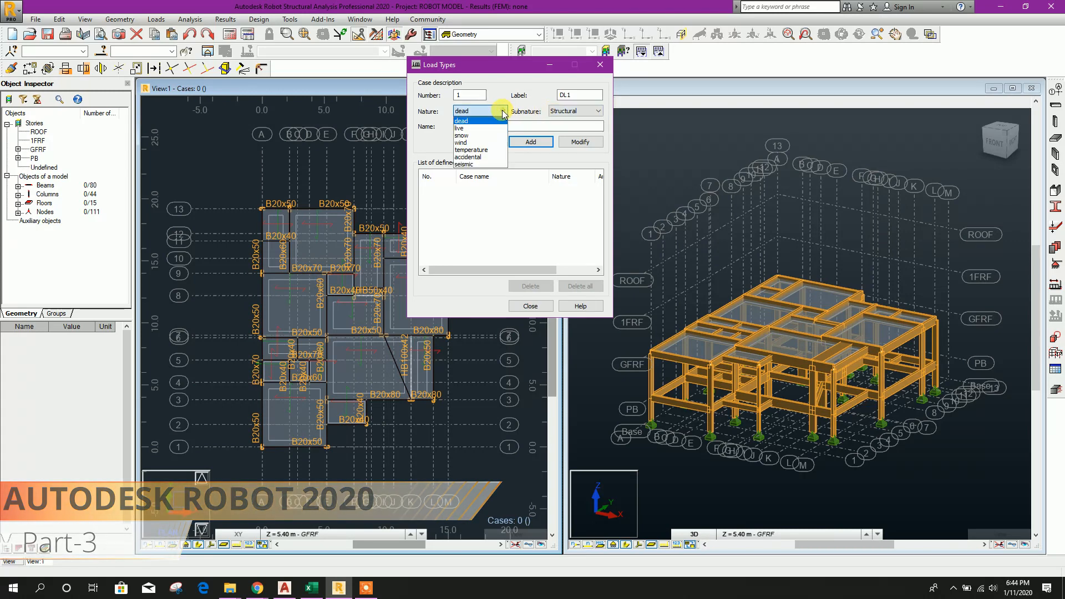
left_click(503, 112)
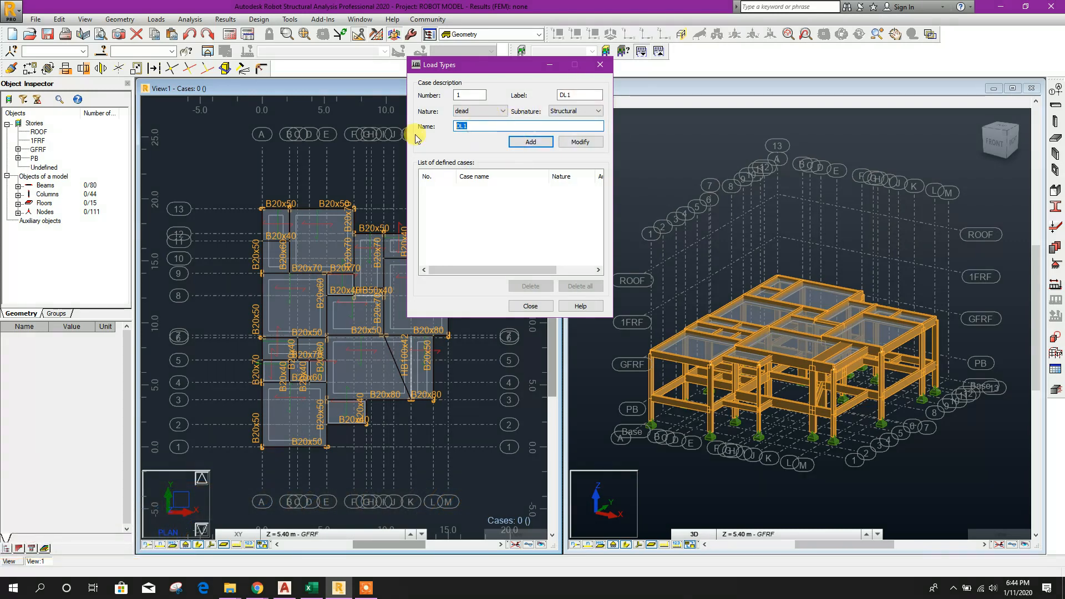
type("SE")
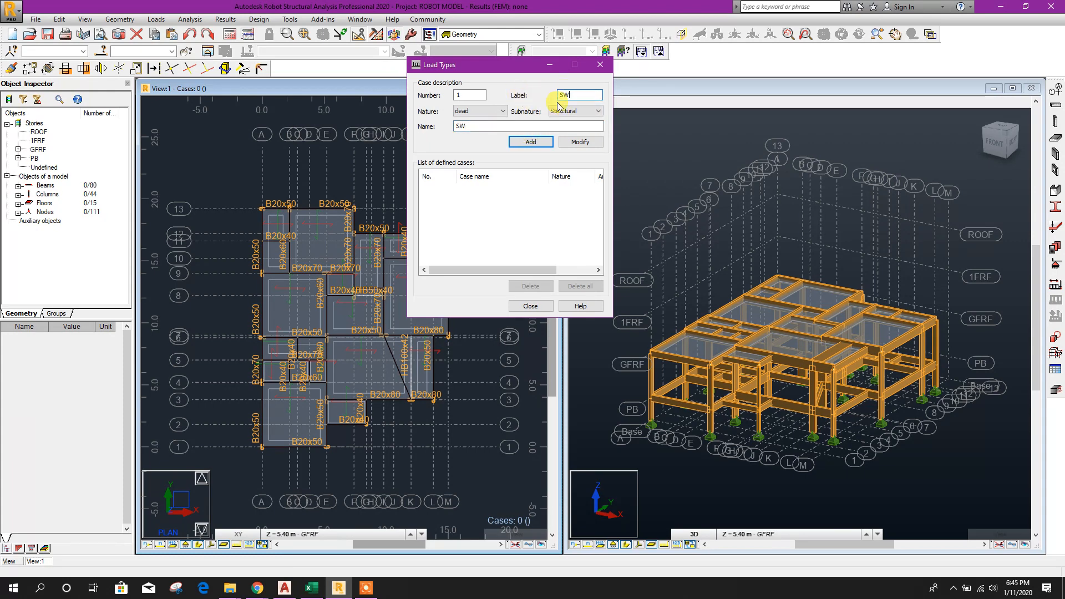
left_click(531, 142)
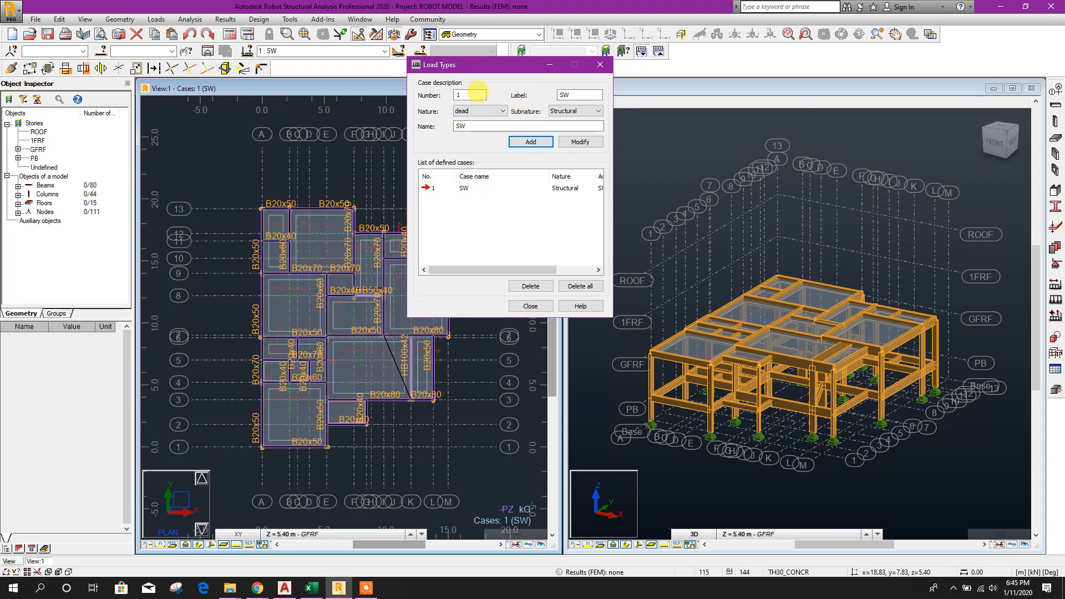
Add load case 2 with label and name SDL, keeping nature dead and subnature Structural.
double_click(567, 95)
left_click_drag(473, 96, 383, 105)
type("2")
left_click(570, 96)
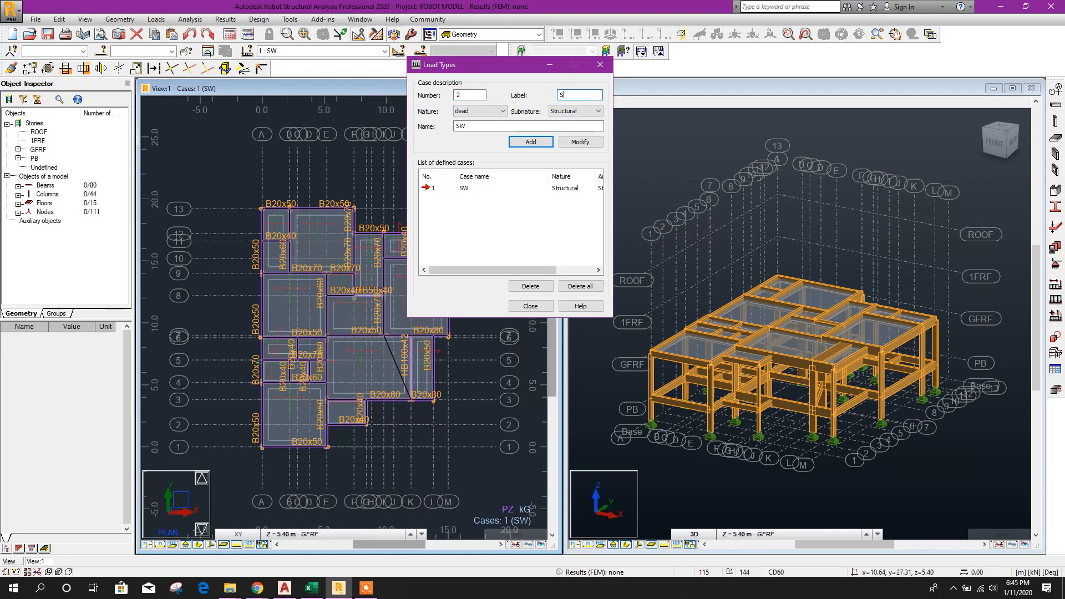
left_click(490, 122)
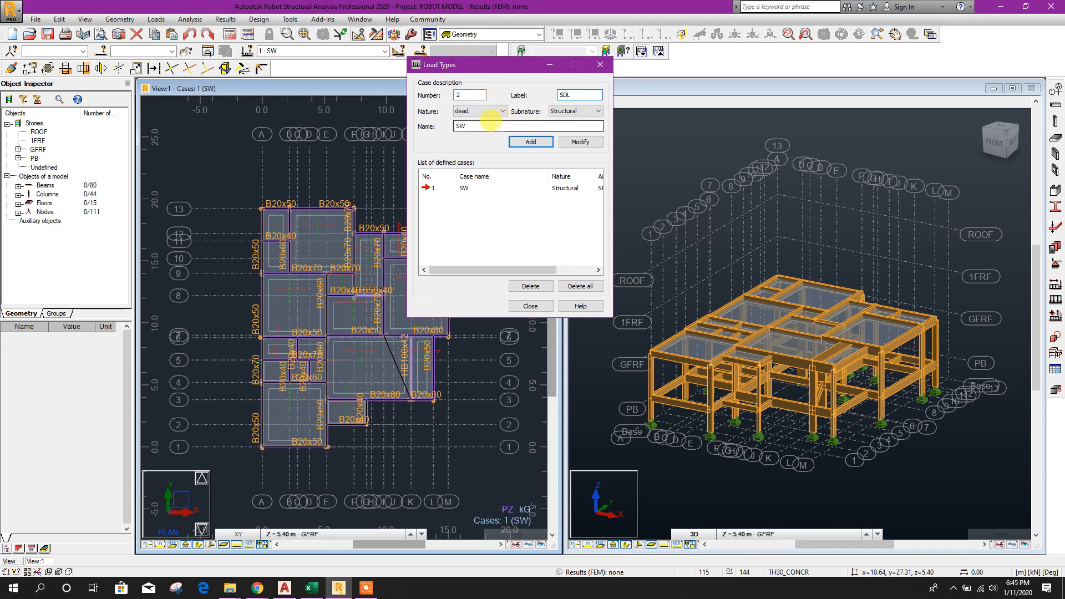
left_click(479, 122)
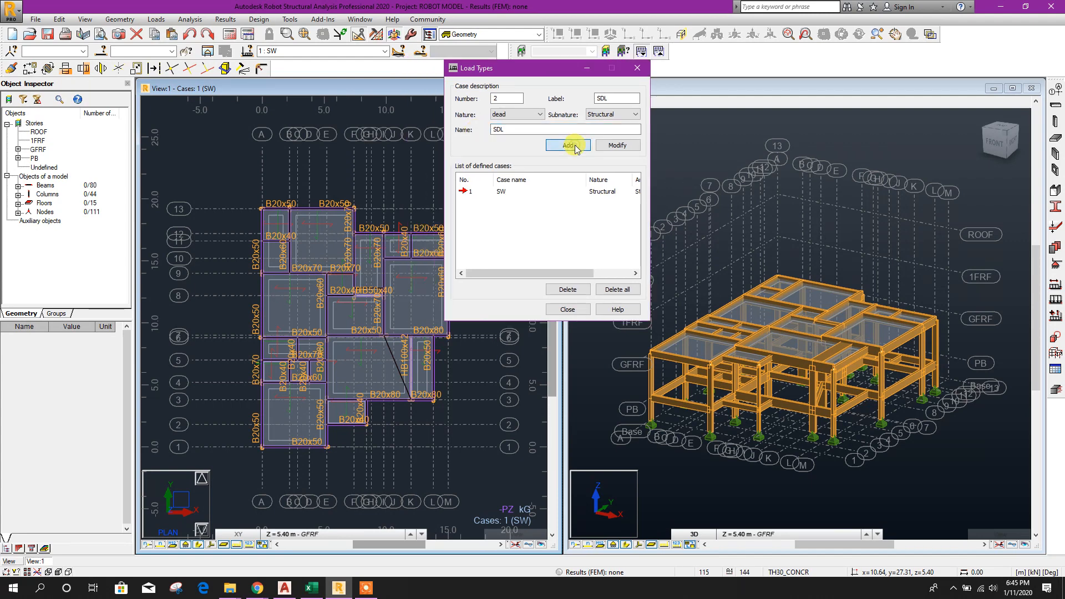
left_click(570, 145)
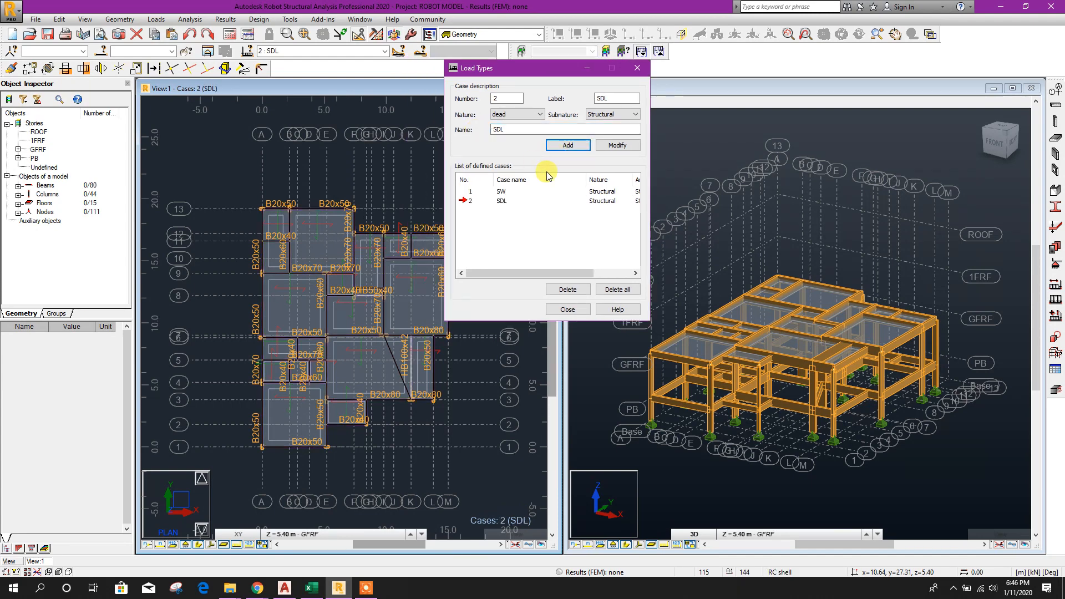
Add load case 3 with label and name LL, nature live and subnature Category A.
left_click(524, 114)
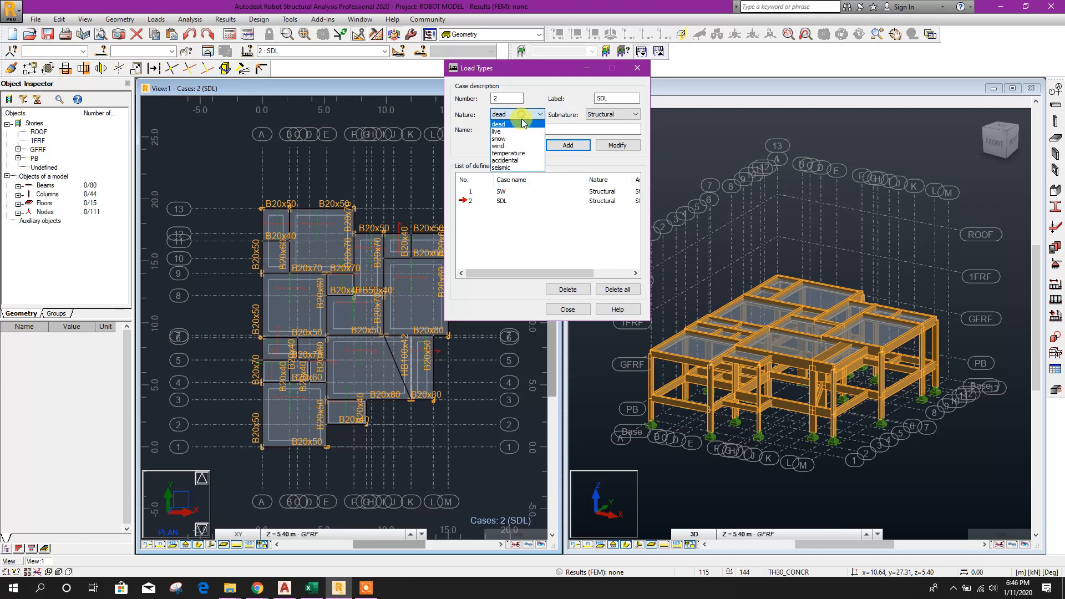
left_click(519, 124)
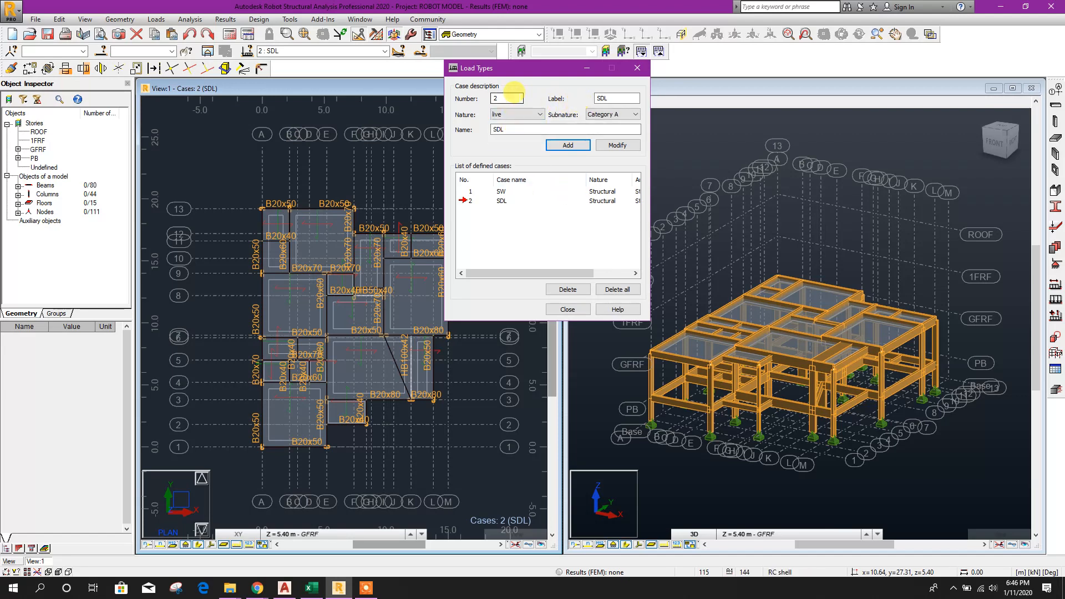
key("Tab")
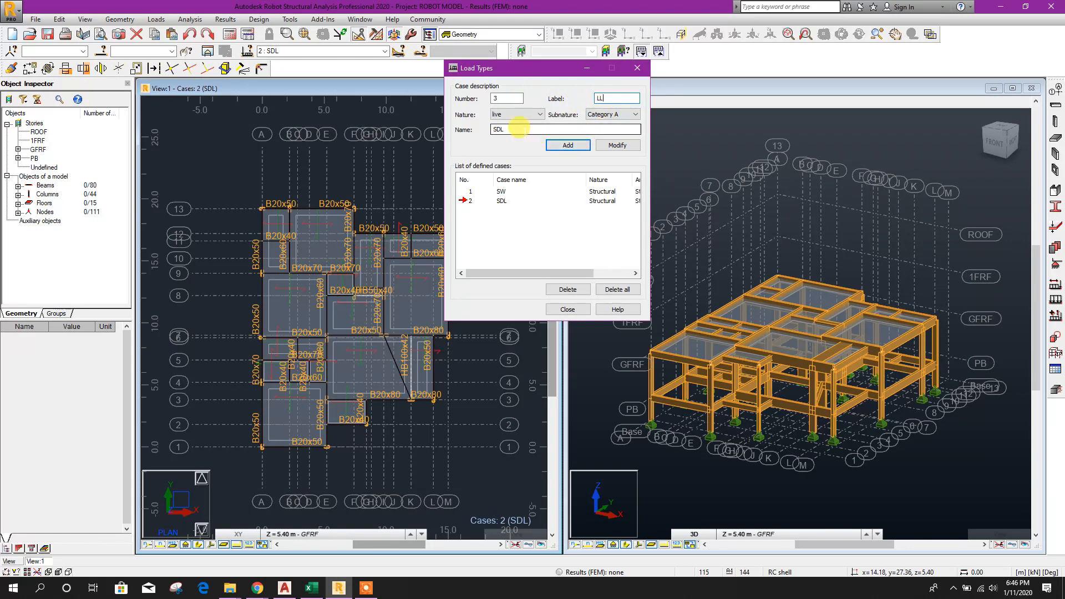
double_click(522, 129)
type("LL")
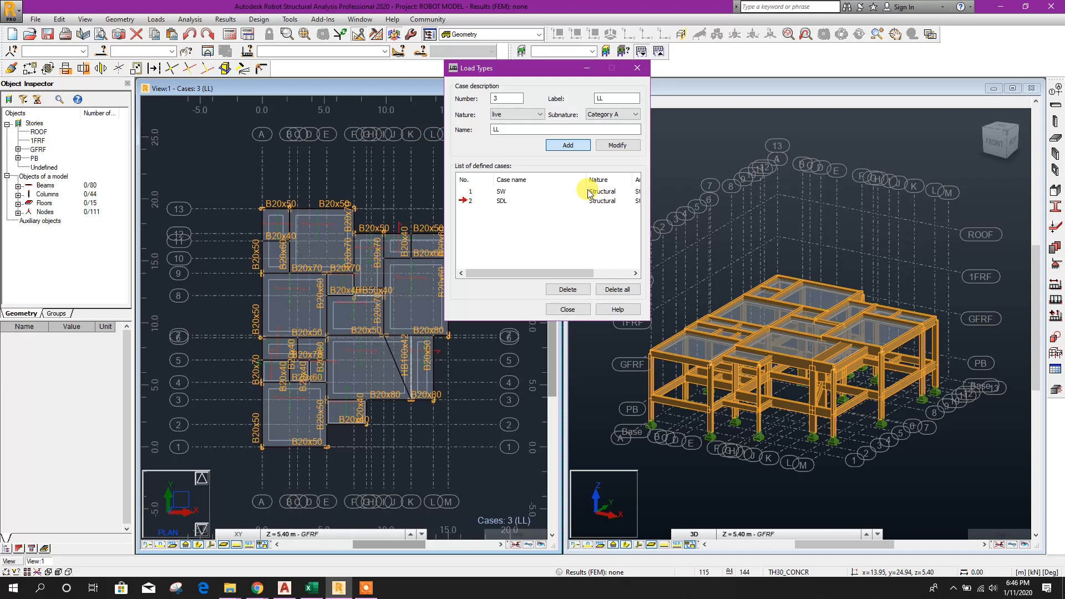
Select the SDL case, close the load case definitions and change the workspace layout to Loads.
left_click(466, 201)
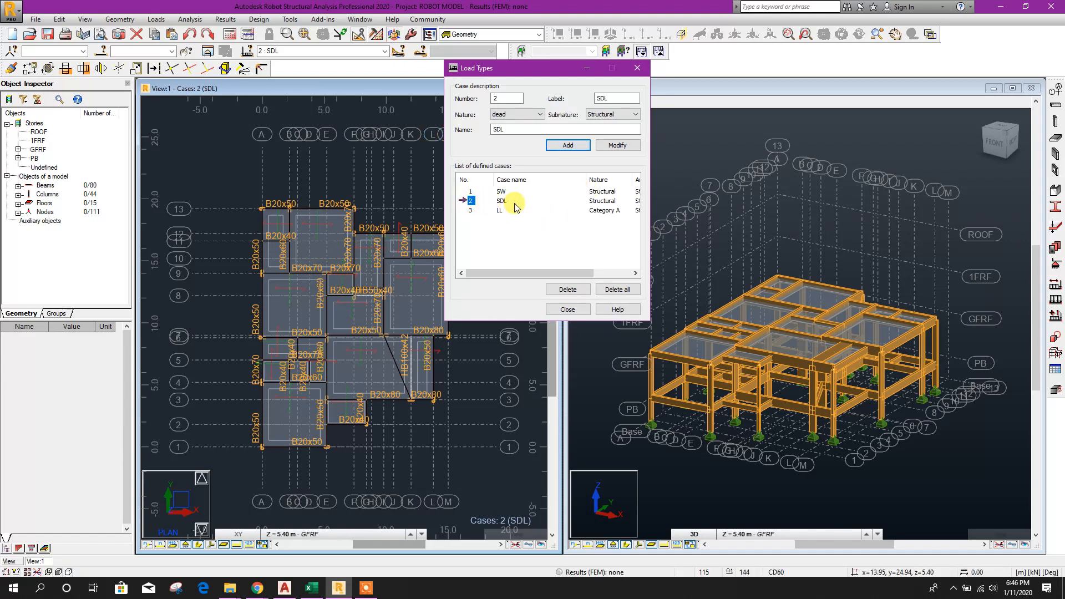
left_click(572, 310)
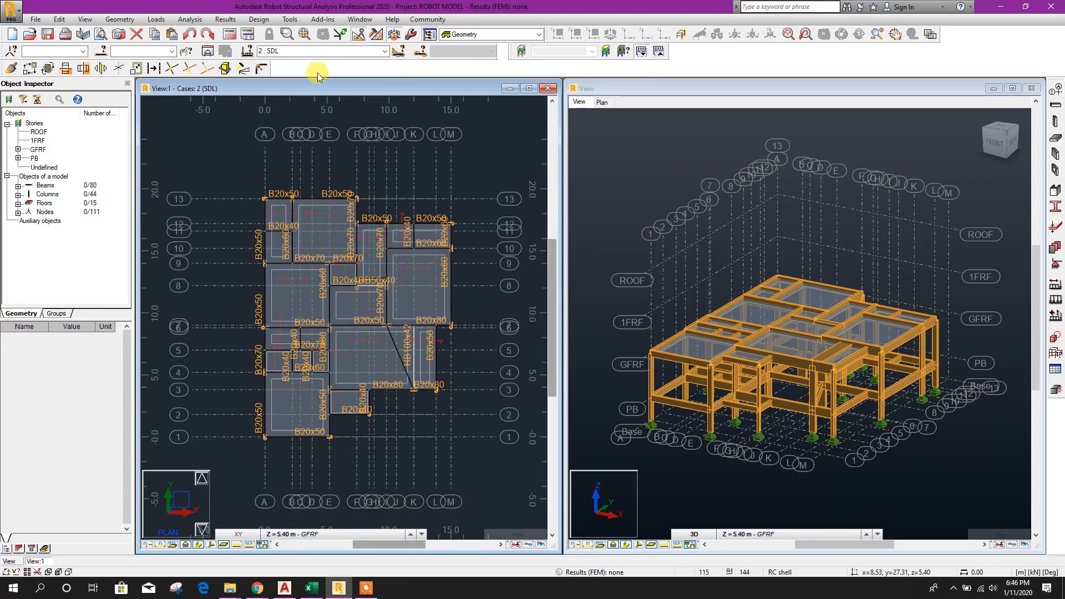
left_click(537, 35)
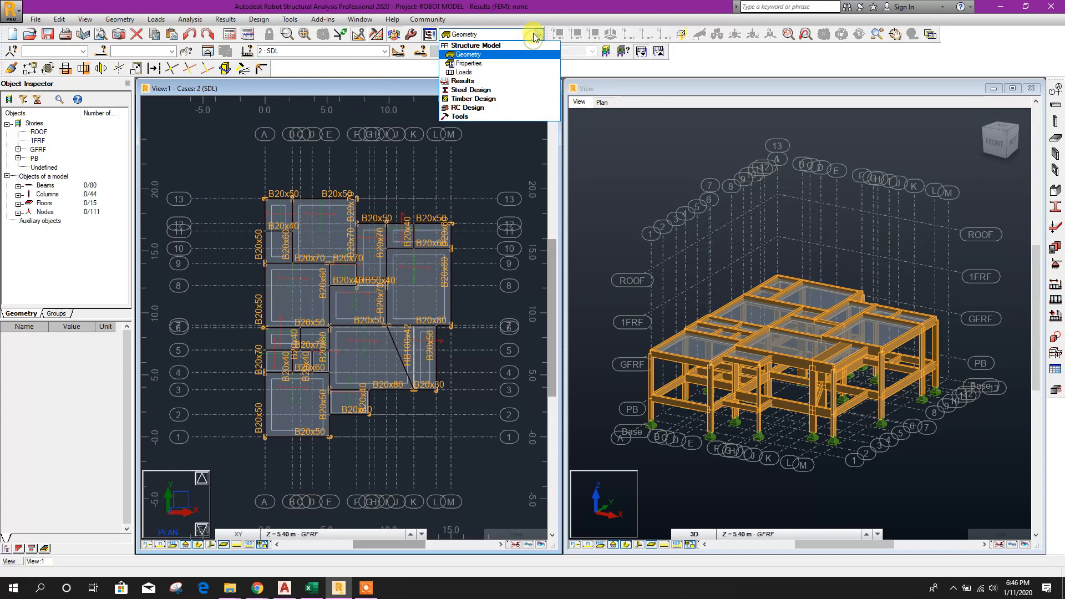
left_click(465, 72)
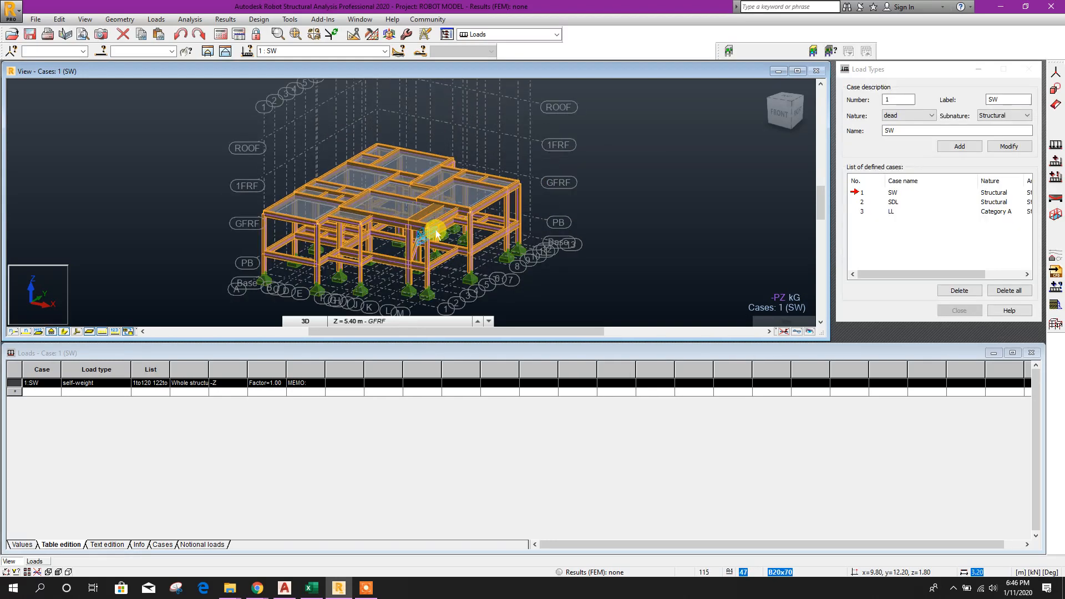
Make load case 2 SDL the active case for the 3D model in the Loads layout.
left_click(908, 116)
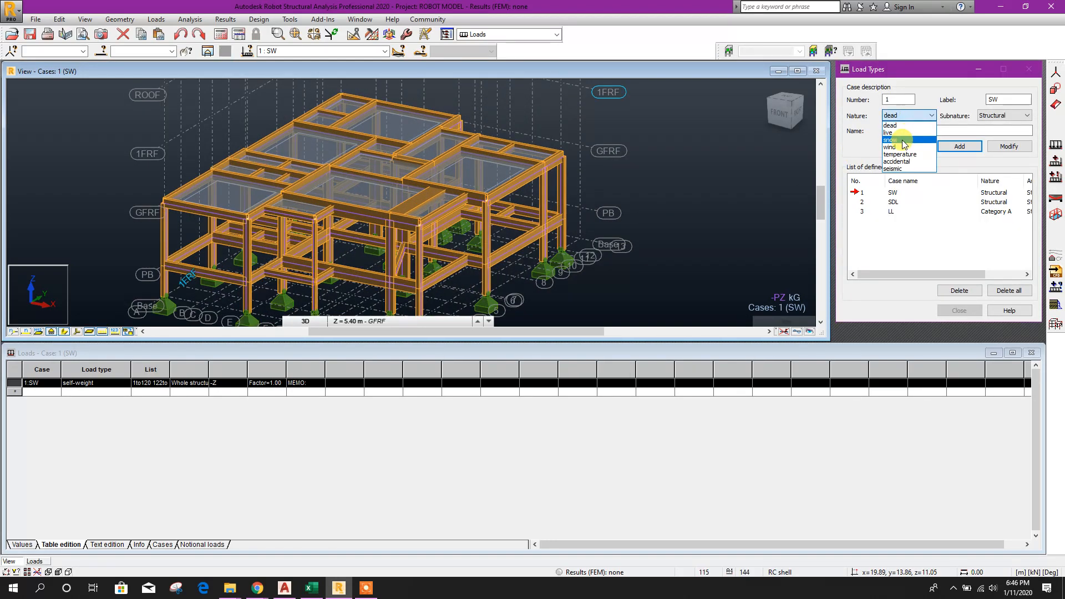
left_click(929, 99)
left_click(860, 202)
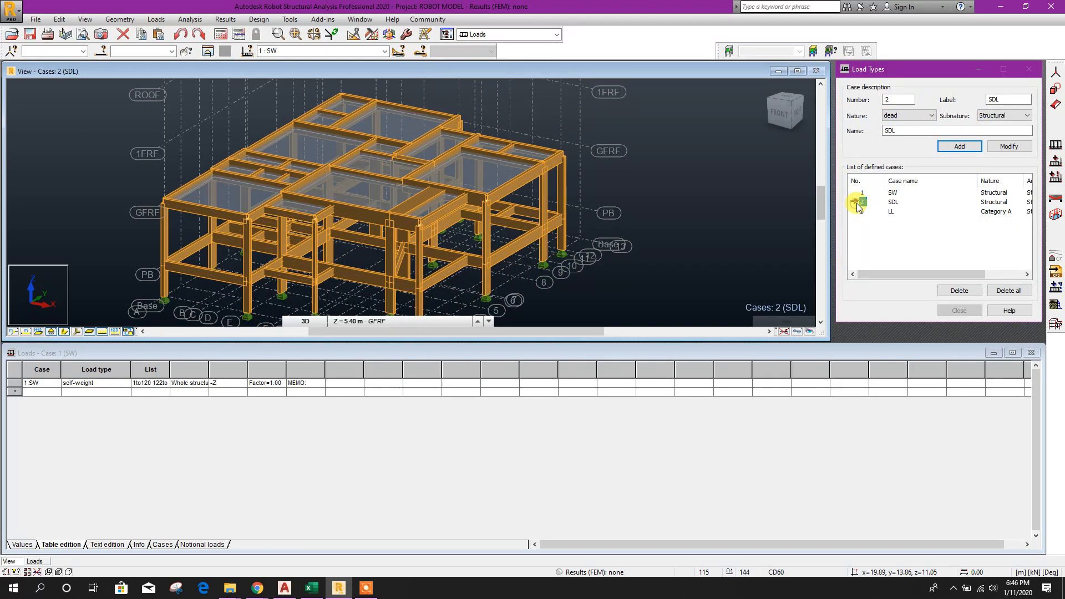
left_click(589, 256)
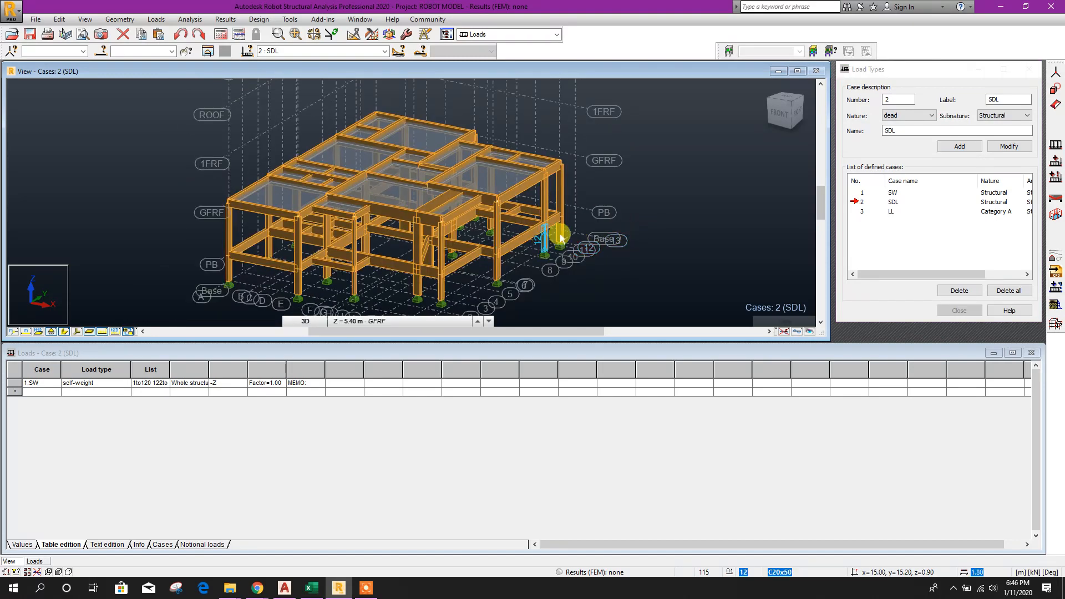
Change the workspace layout from Loads to Geometry.
left_click(527, 35)
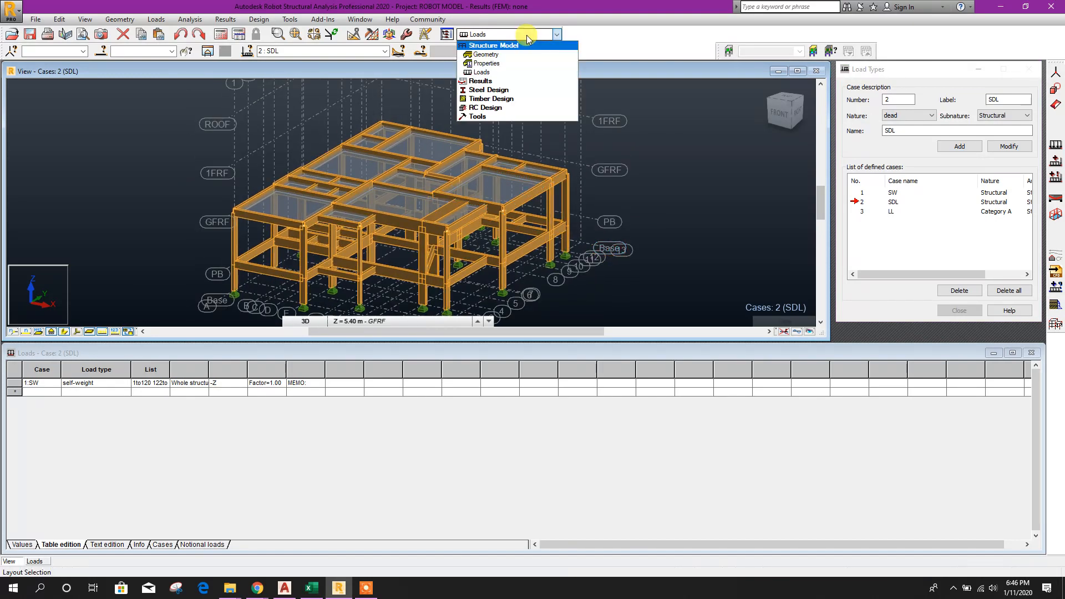
left_click(486, 55)
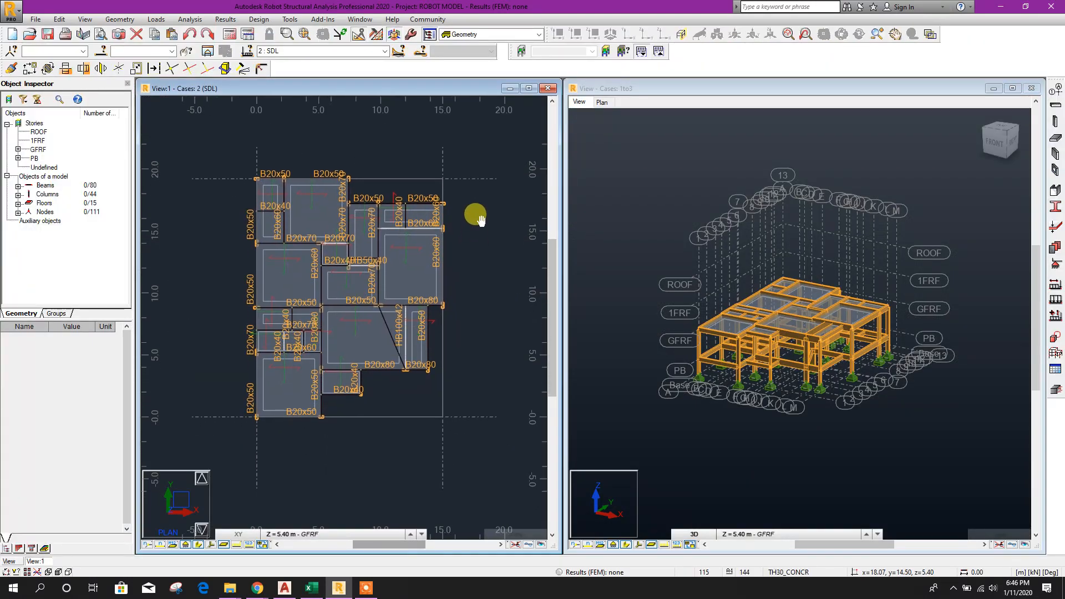
mouse_move(467, 271)
middle_mouse_down()
mouse_move(471, 239)
mouse_move(471, 272)
middle_mouse_up()
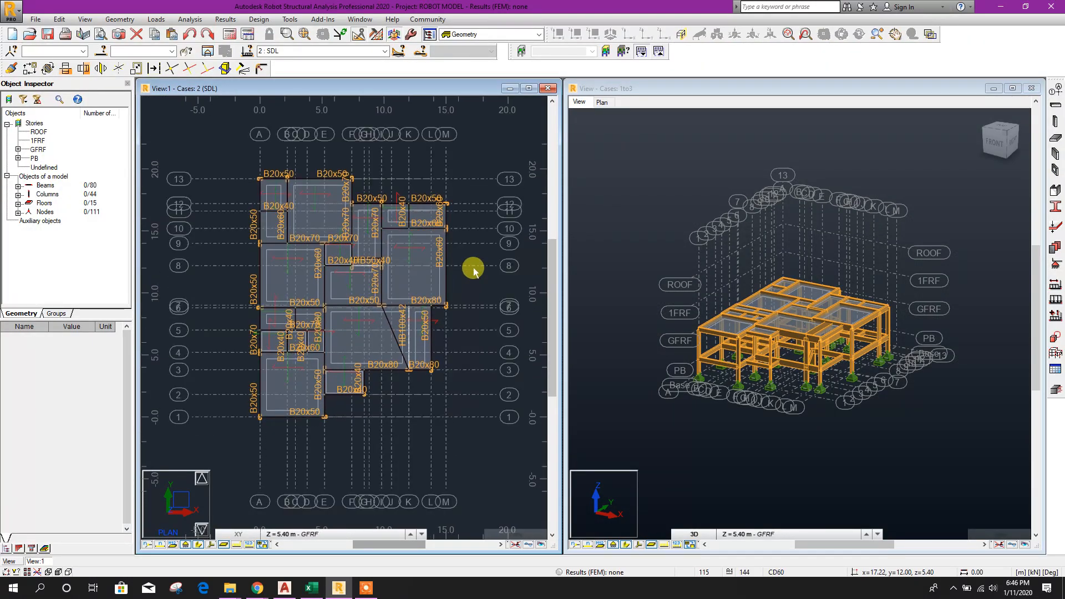
Start a uniform bar load for the SDL case and set its global Z value to -9.1 kN/m.
left_click(157, 19)
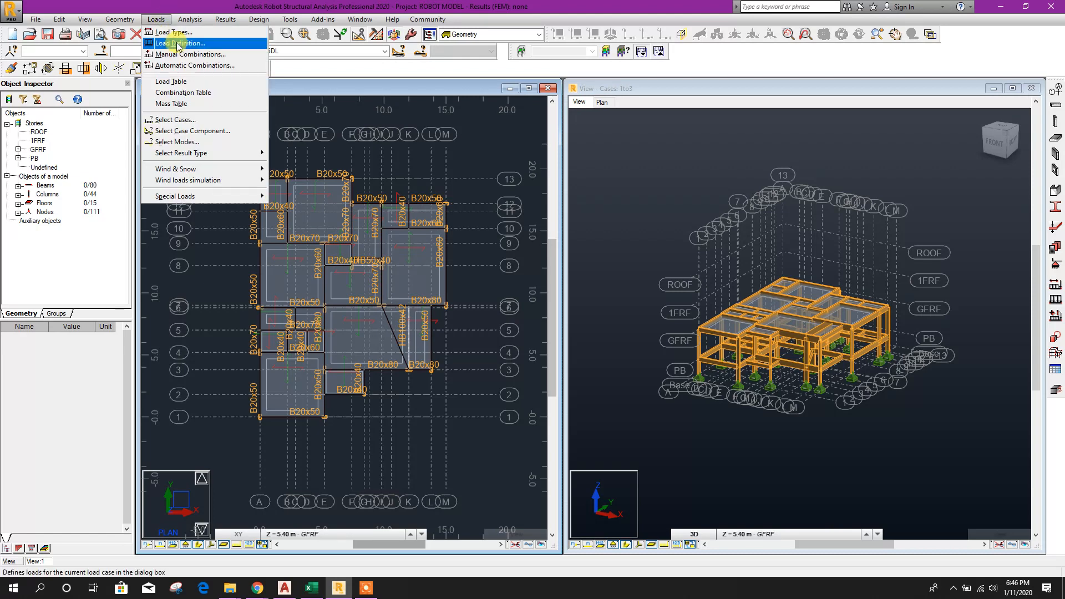
left_click(177, 43)
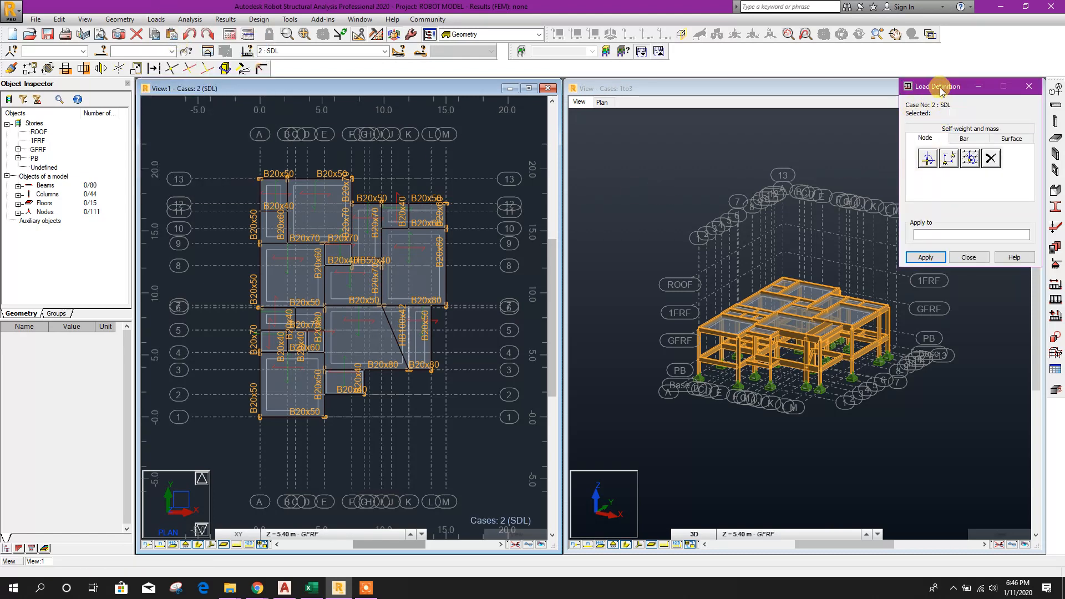
left_click(965, 138)
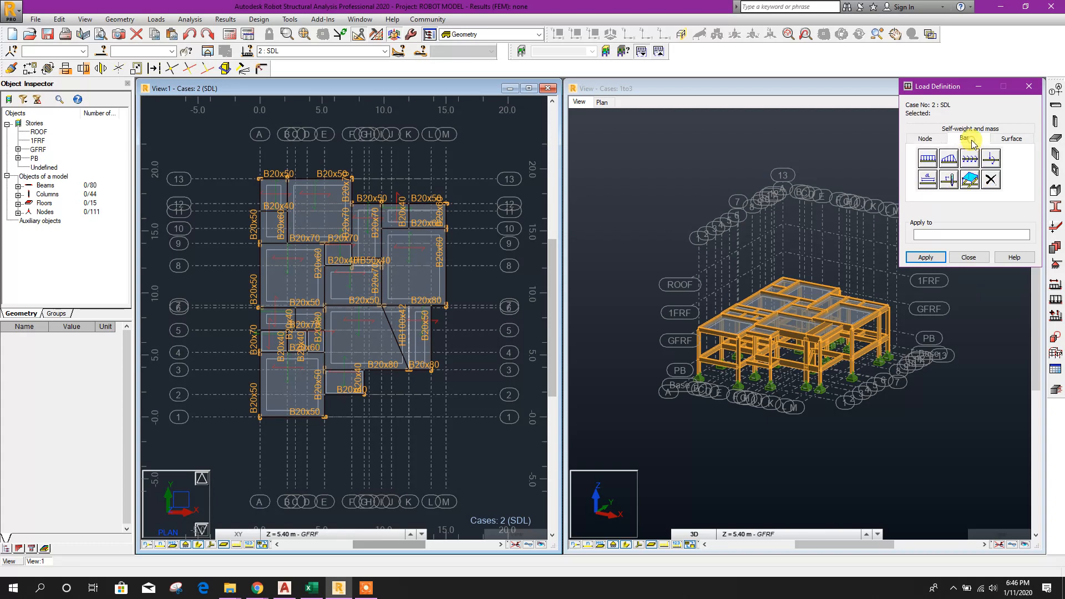
left_click(931, 160)
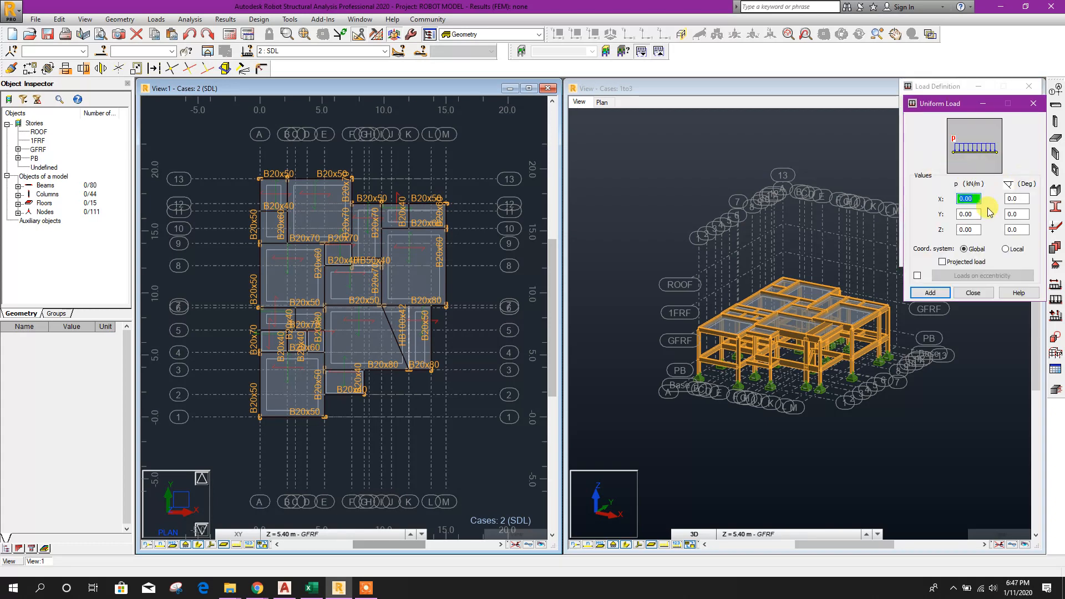
left_click(968, 229)
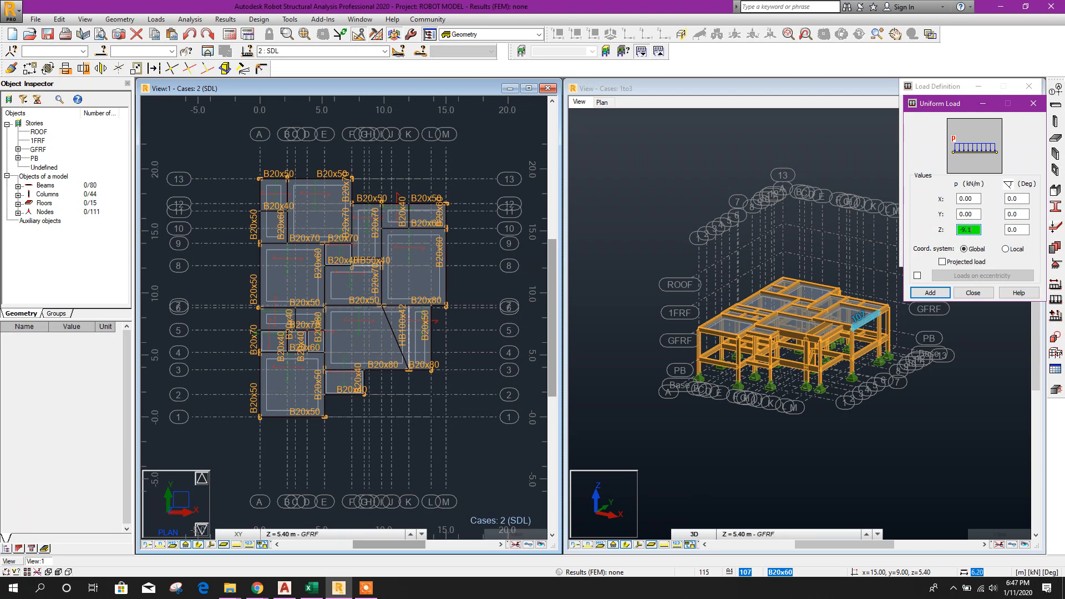
key("Return")
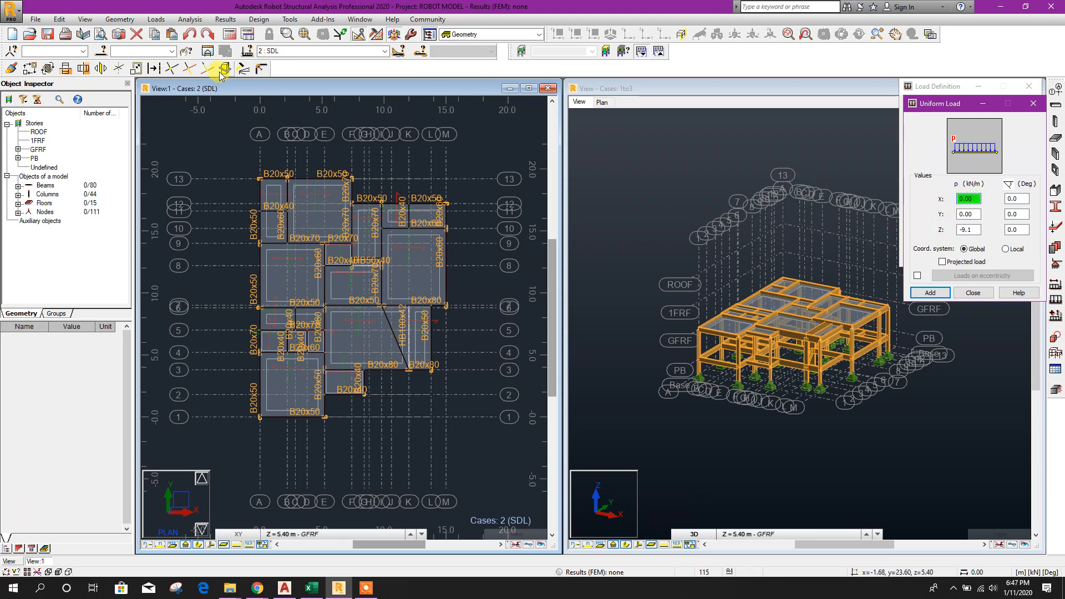
Switch the plan view to the PB storey at Z = 1.80 m.
left_click(288, 534)
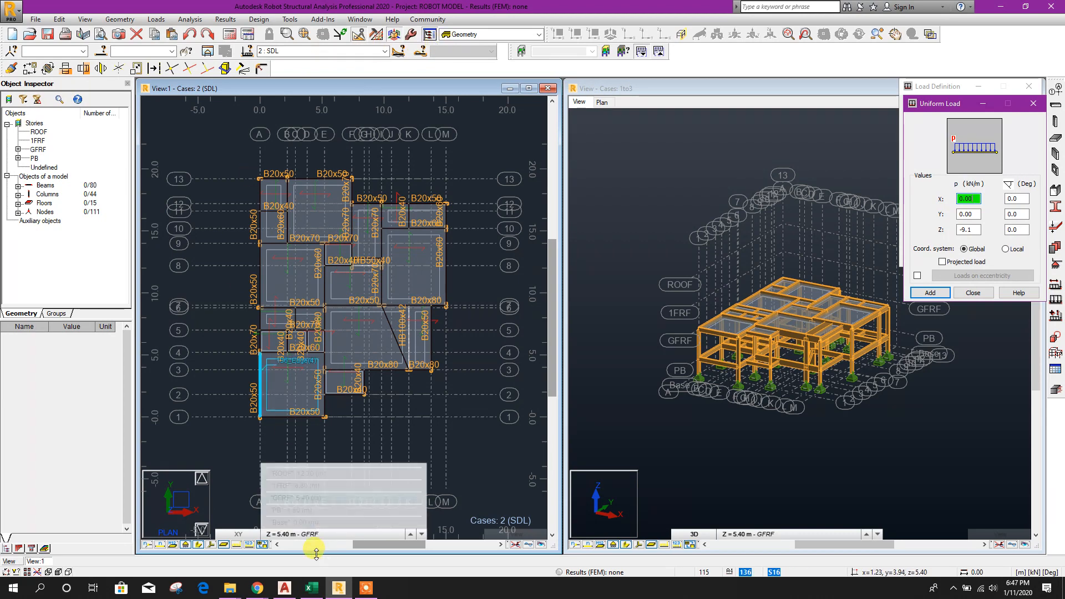
left_click(280, 510)
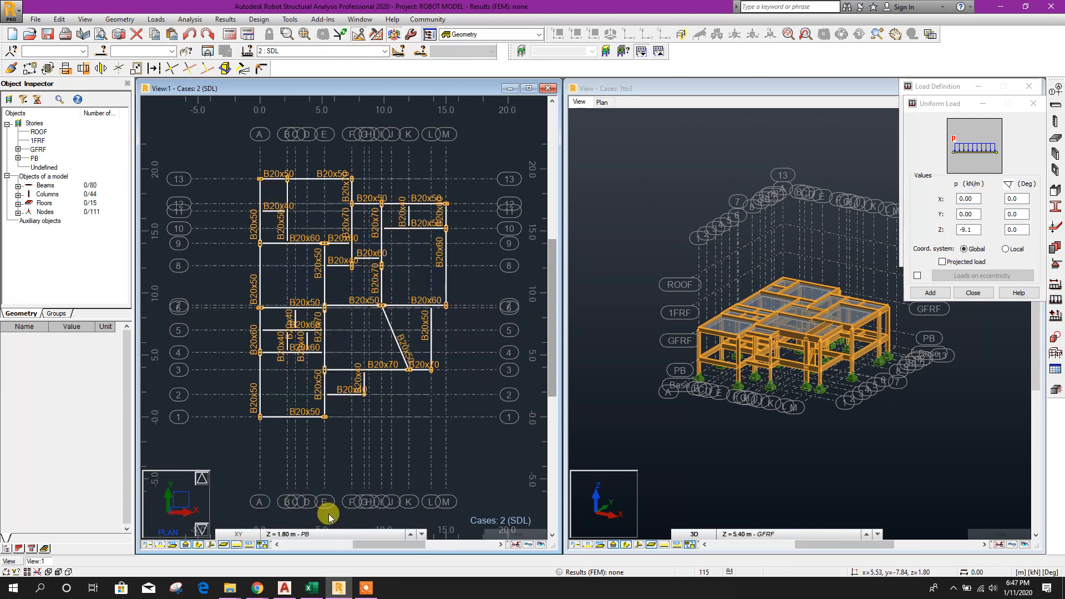
middle_click_drag(380, 407, 391, 449)
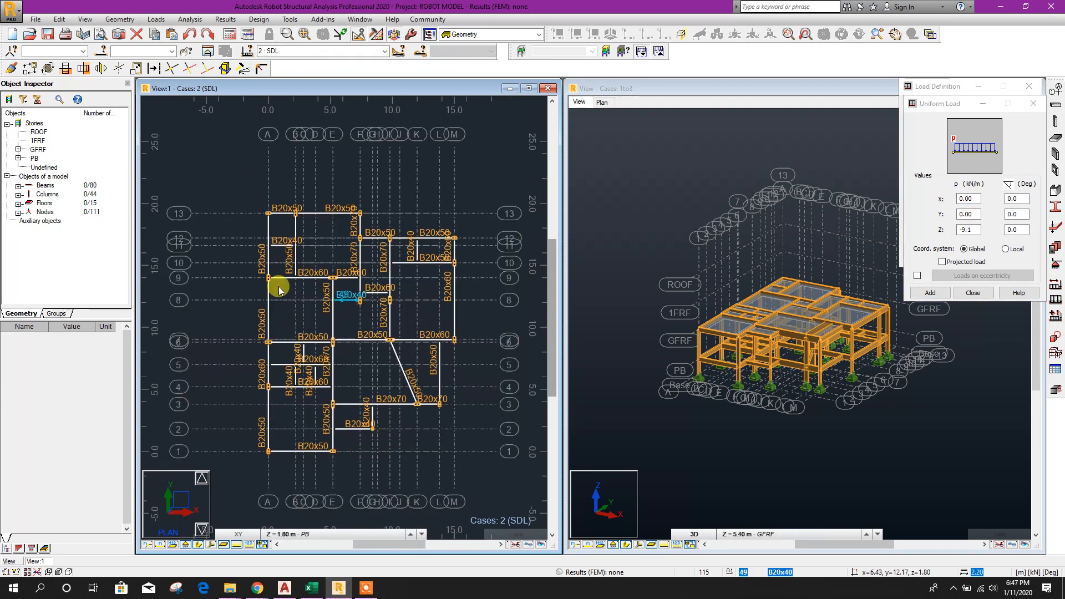
Select all beams of the PB storey and apply the defined uniform load to them.
left_click(18, 158)
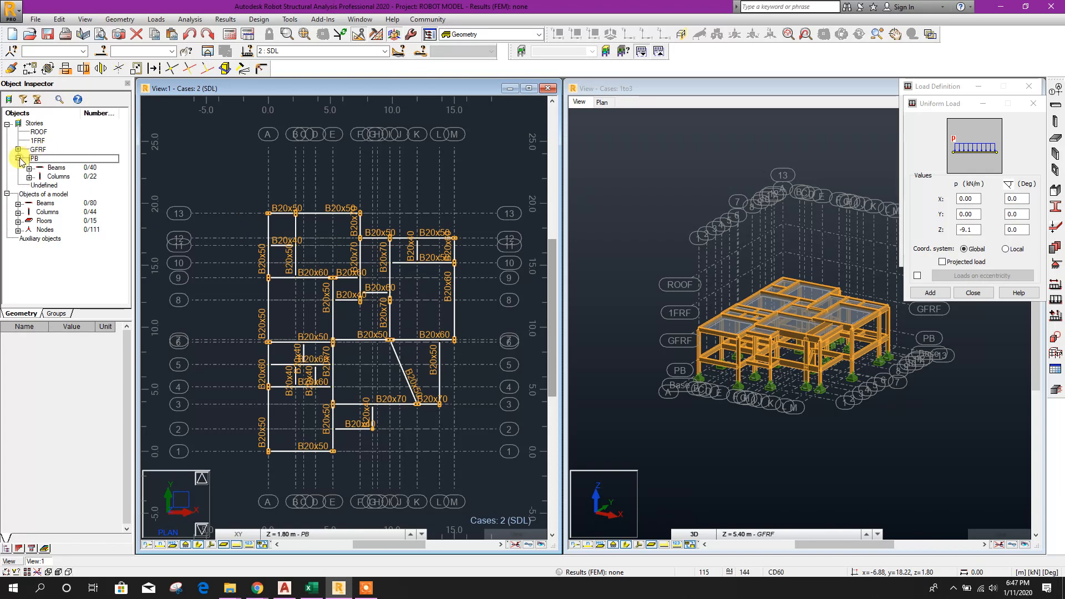
left_click(54, 168)
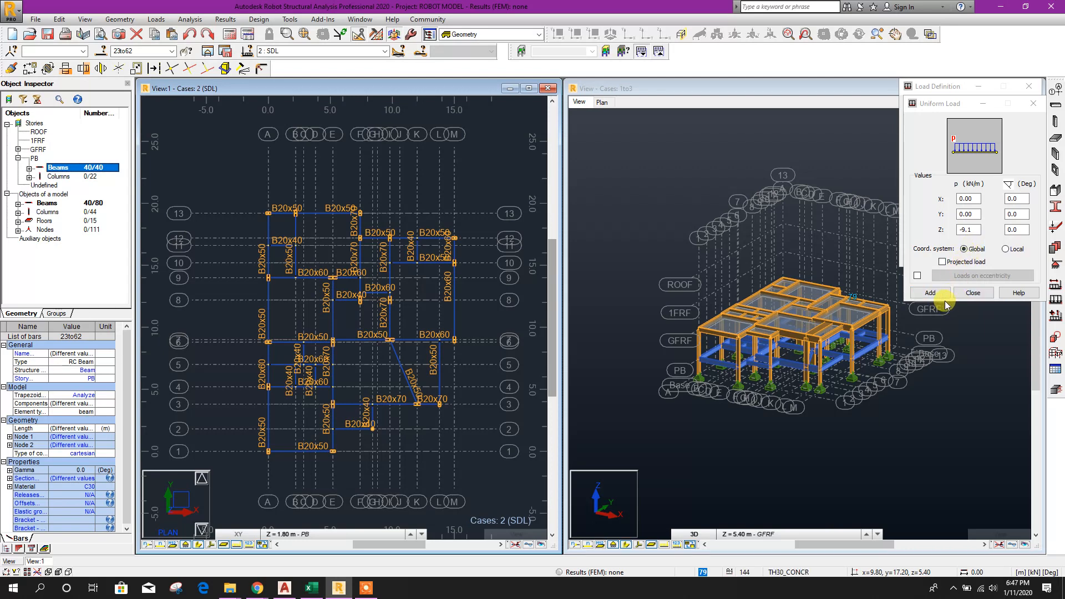
left_click(931, 292)
left_click(723, 280)
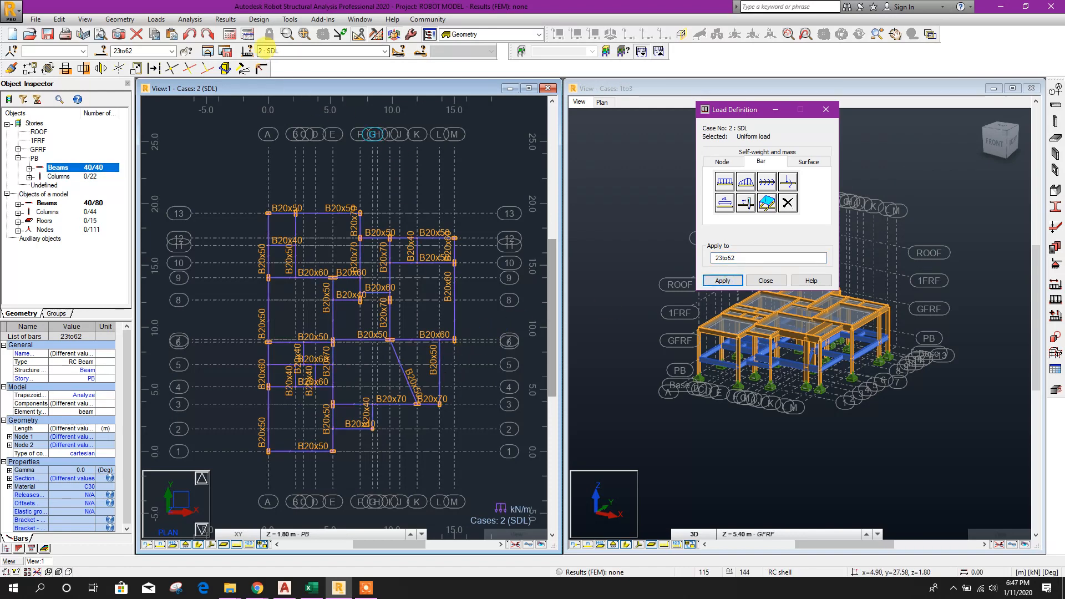
Move the load definition dialog aside and display the load symbols and load values in the 3D view.
middle_click_drag(503, 209, 466, 207)
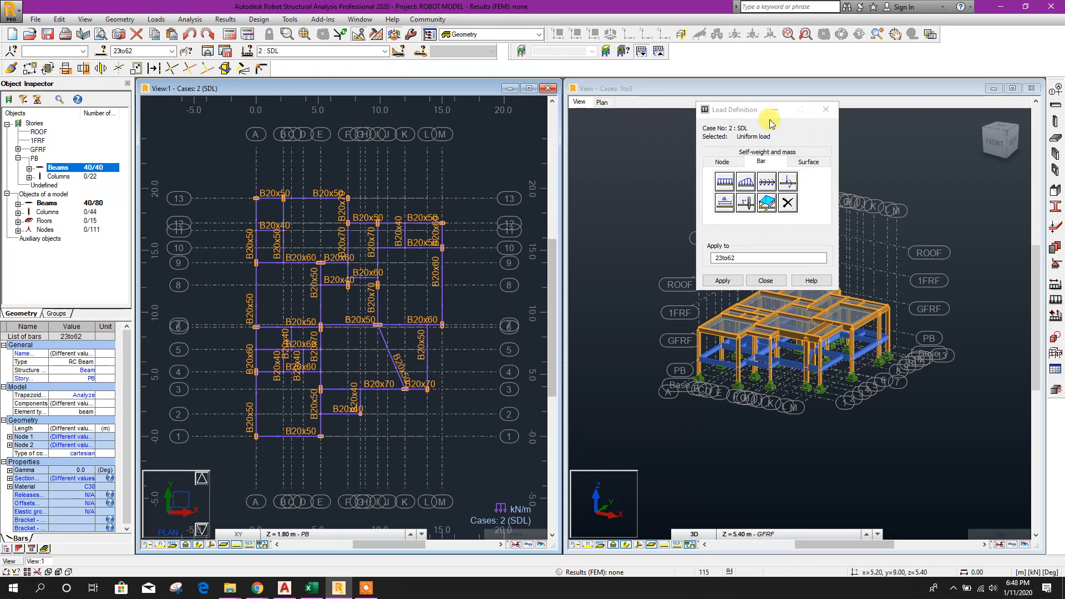
left_click_drag(747, 110, 531, 123)
left_click(741, 89)
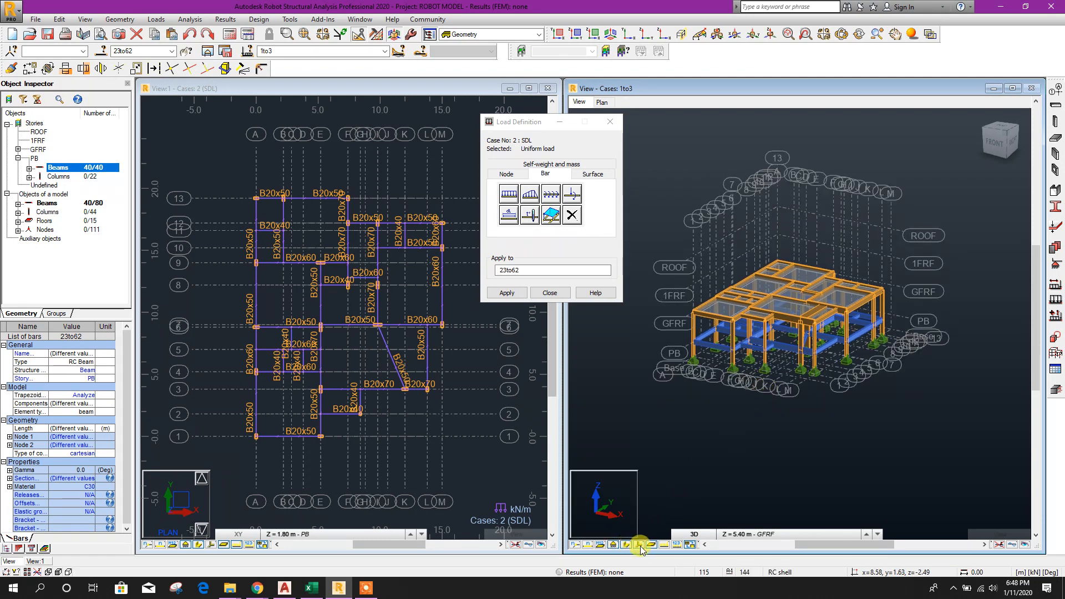
scroll(718, 394, "up", 3)
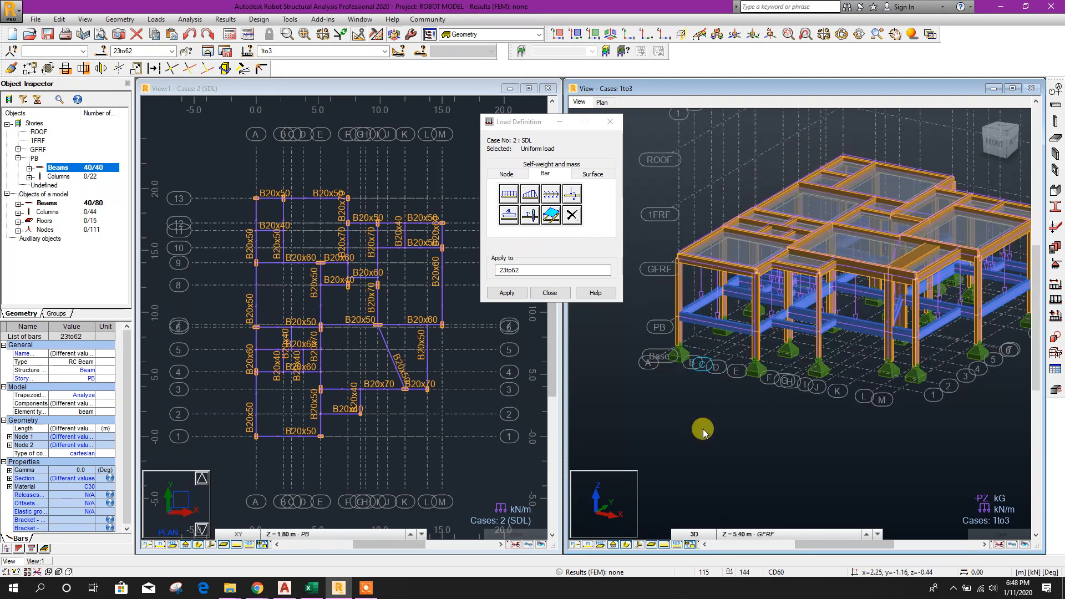
left_click(682, 544)
scroll(753, 309, "up", 2)
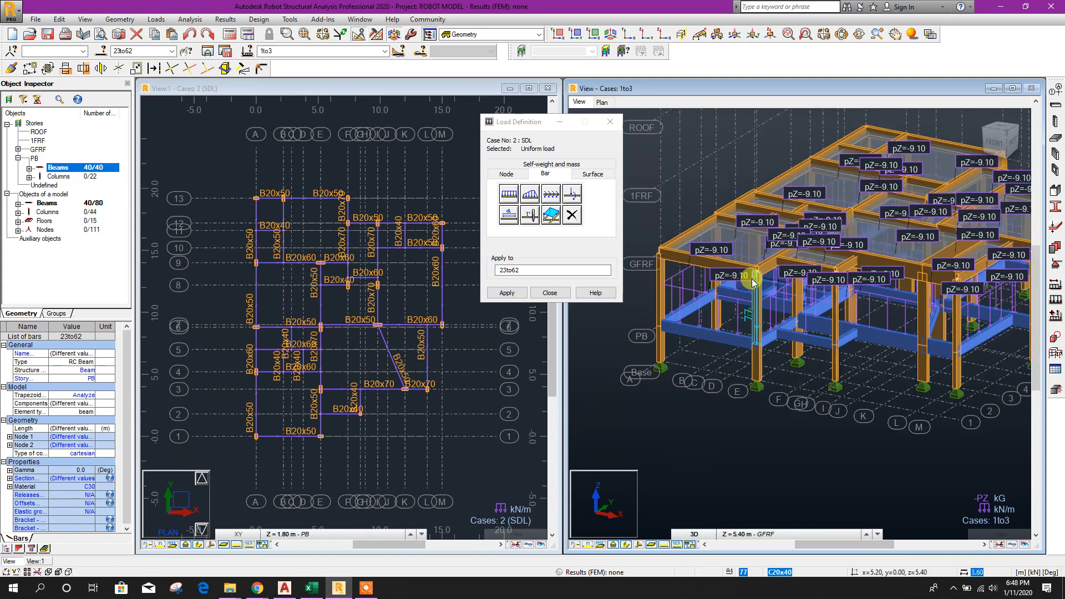
scroll(943, 322, "up", 1)
scroll(896, 352, "up", 1)
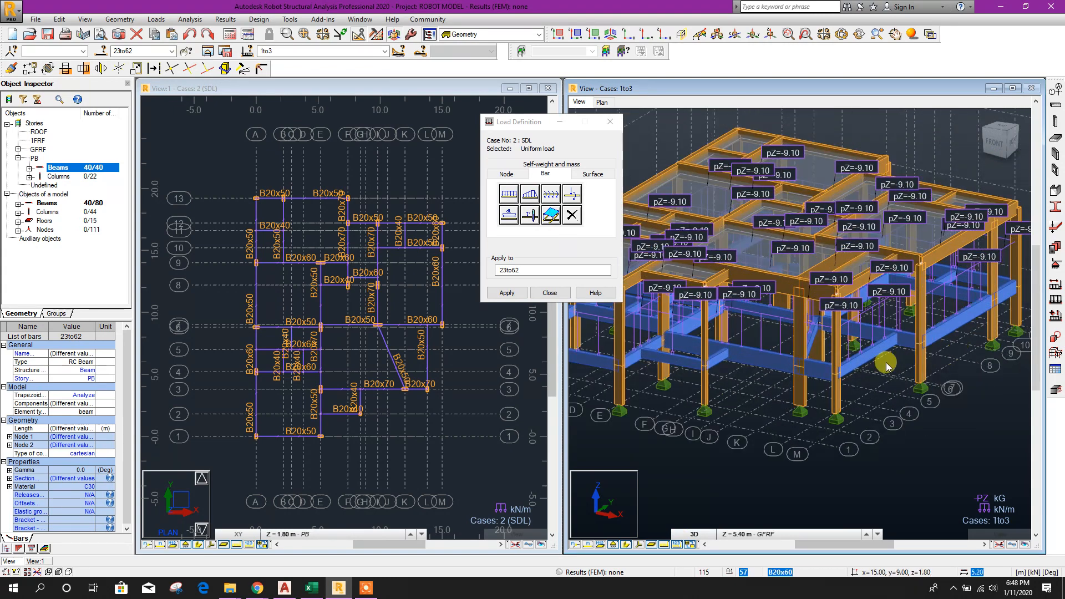
scroll(754, 401, "up", 1)
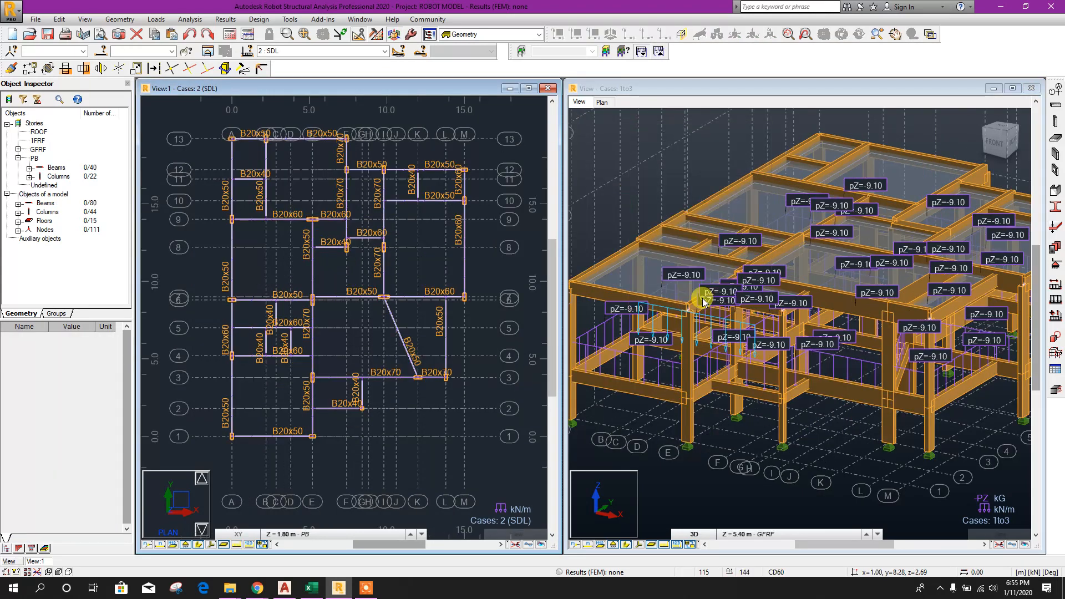
scroll(835, 487, "up", 3)
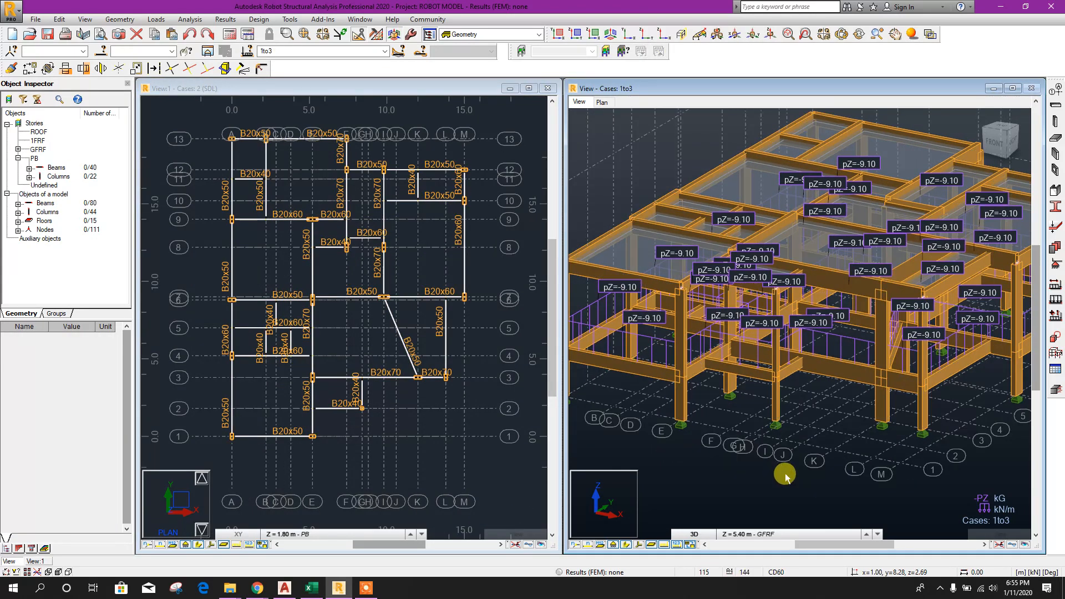
Display the load symbols and load values in the PB plan view as well.
left_click(444, 430)
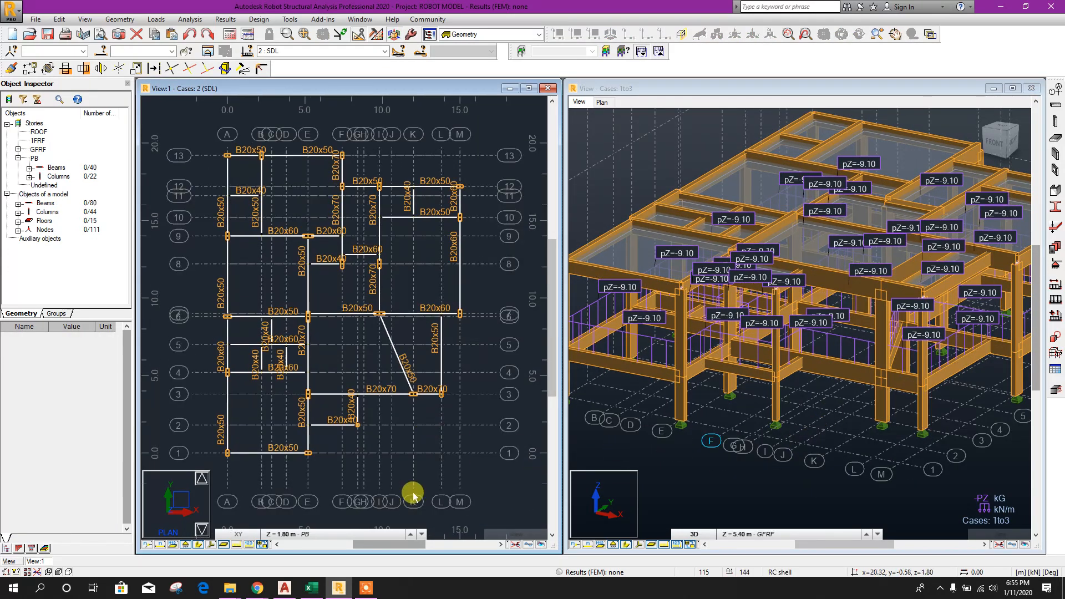
left_click(237, 546)
left_click(249, 545)
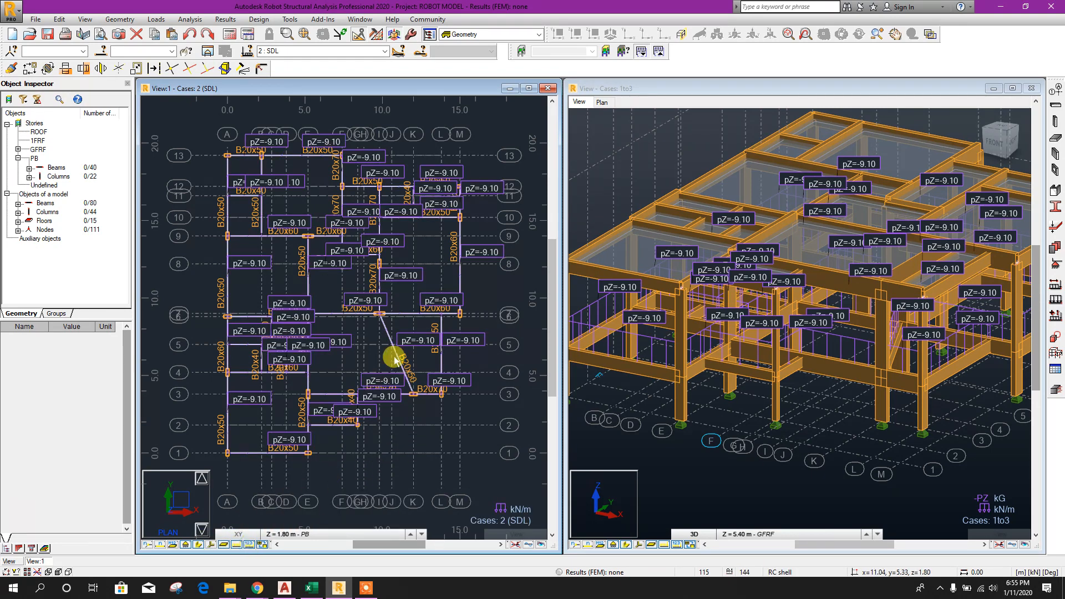
Set the Z load on the diagonal B20x50 beam to 0, modifying only the indicated beam.
scroll(387, 352, "up", 4)
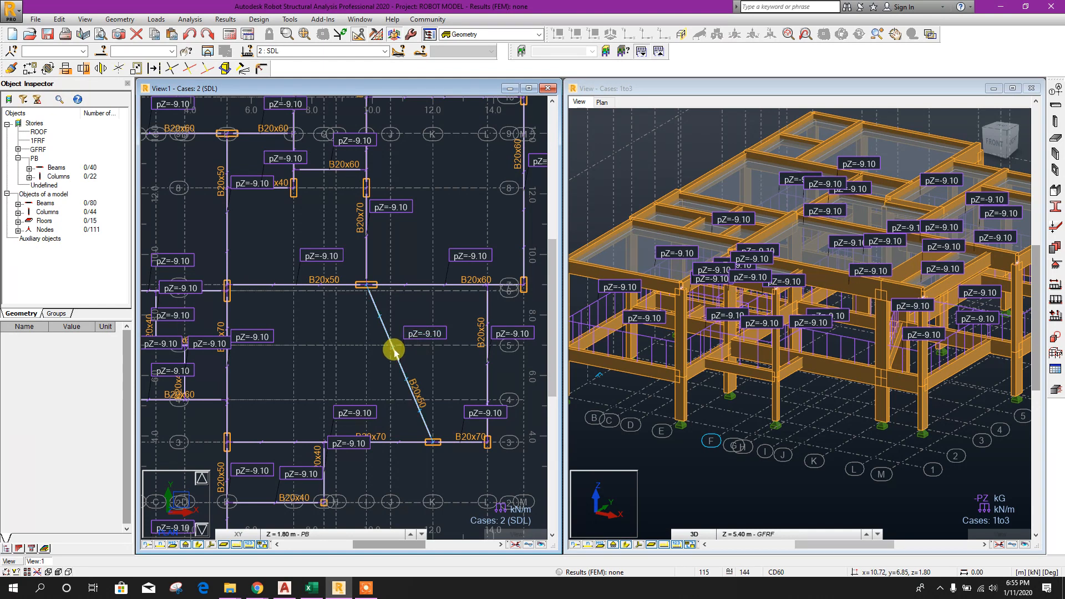
right_click(394, 349)
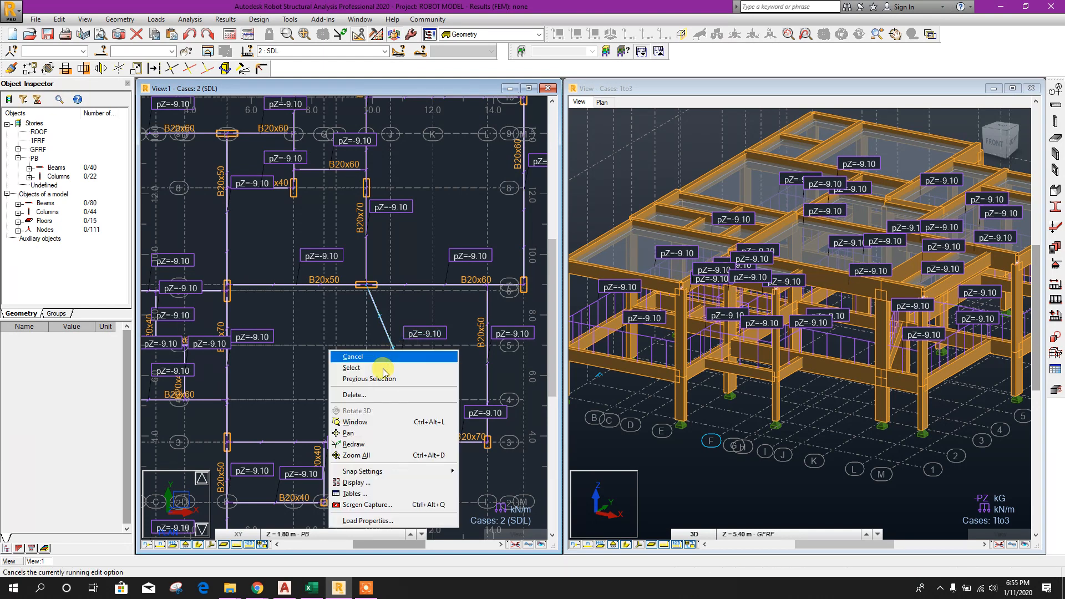
left_click(372, 522)
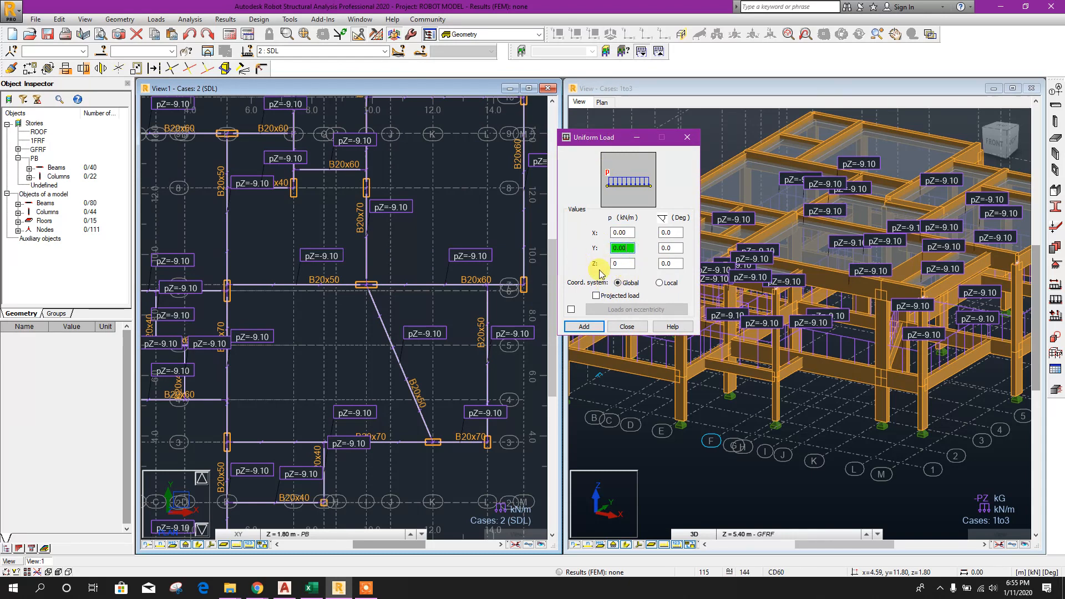
left_click(597, 327)
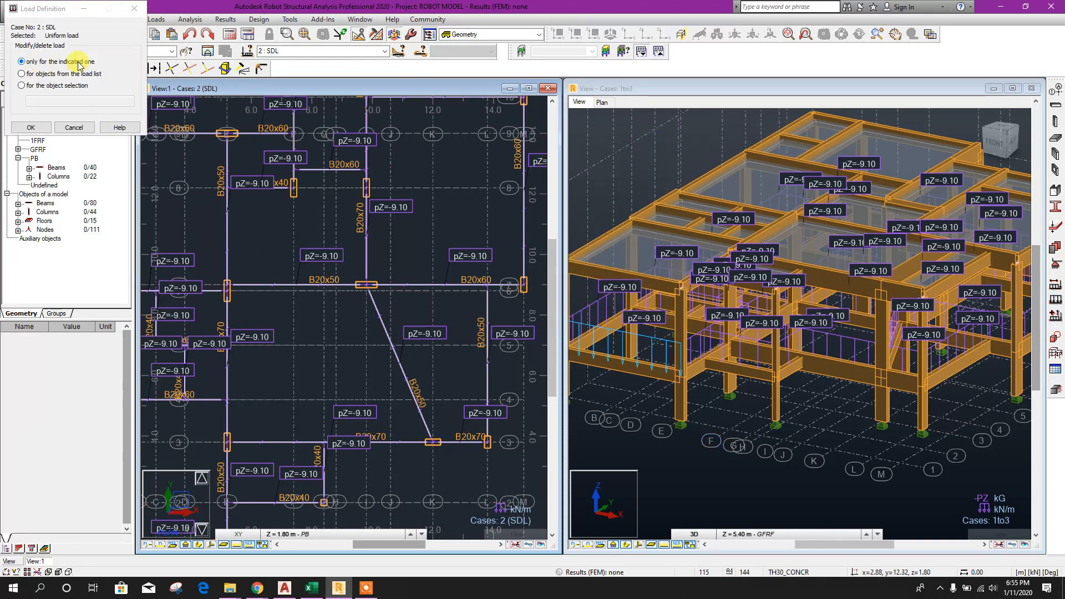
left_click(39, 127)
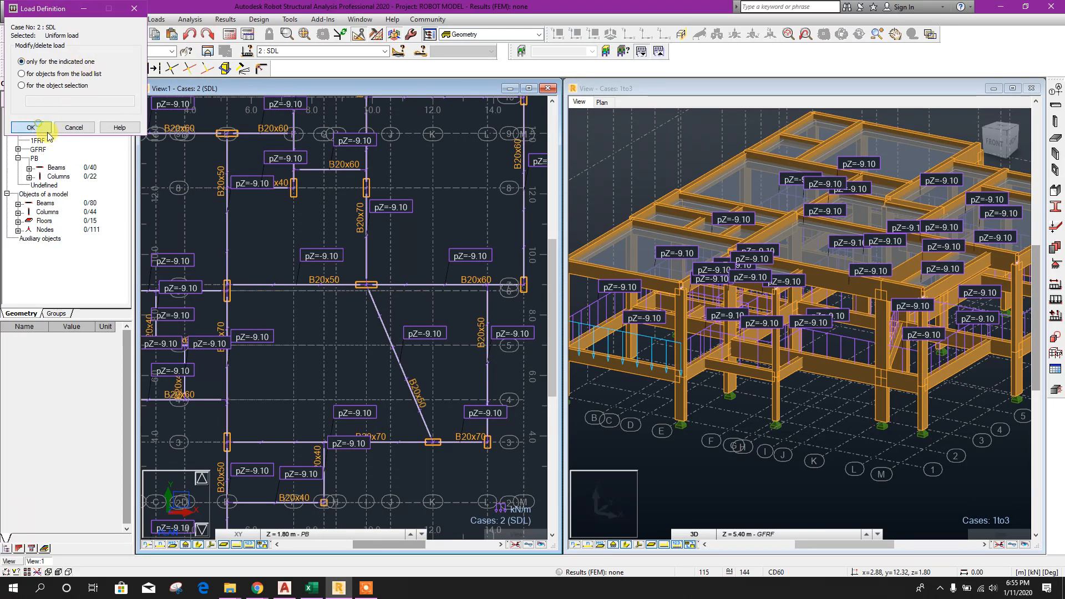
Set the Z load on the short B20x60 beam between axes 8 and 9 to 0, for that beam only.
middle_click_drag(332, 196, 369, 304)
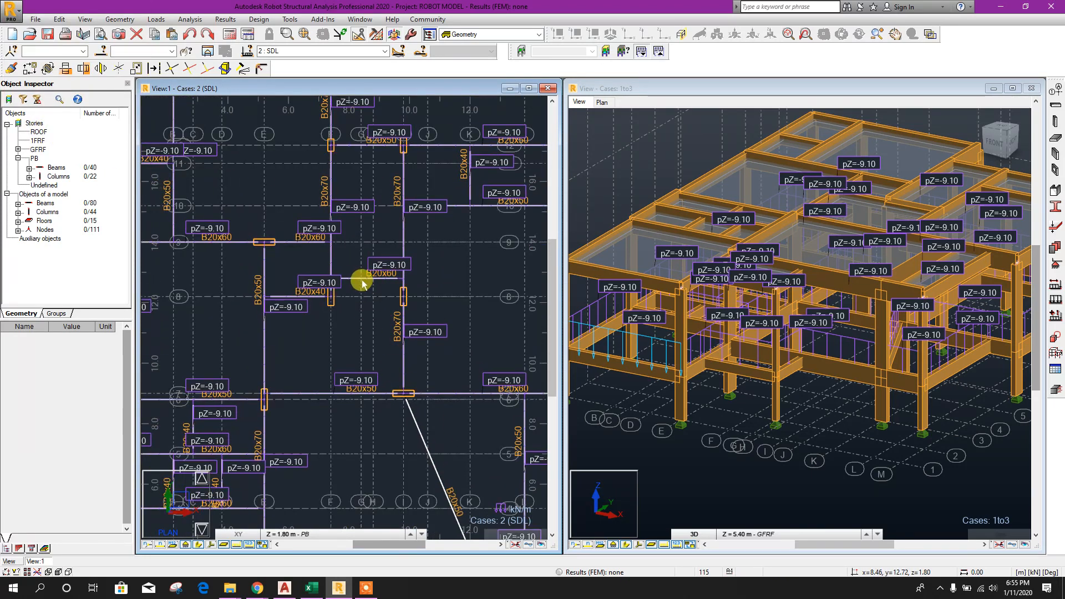
right_click(360, 280)
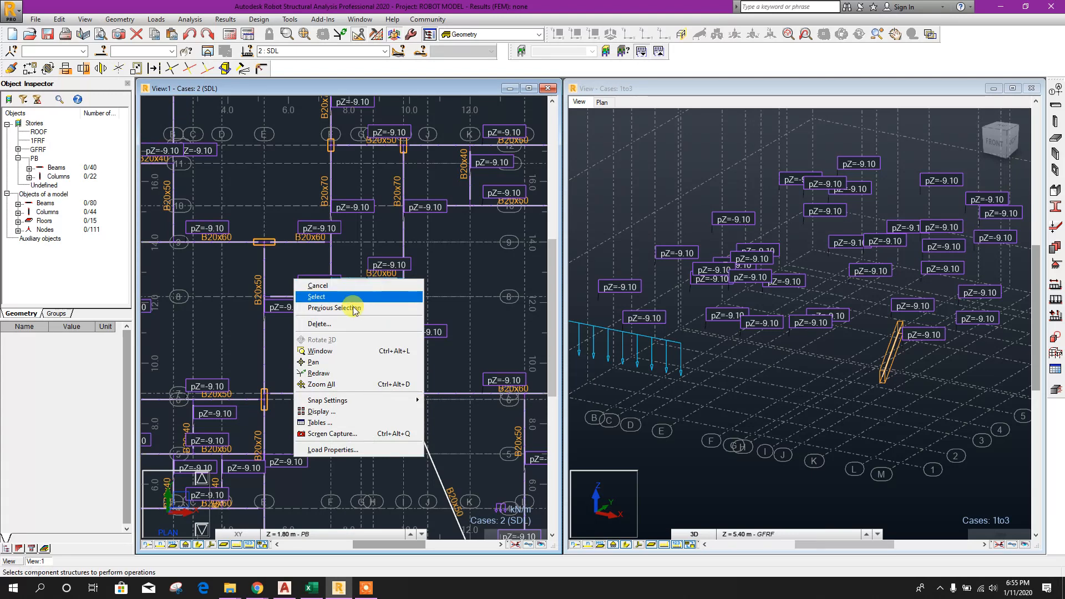
left_click(333, 450)
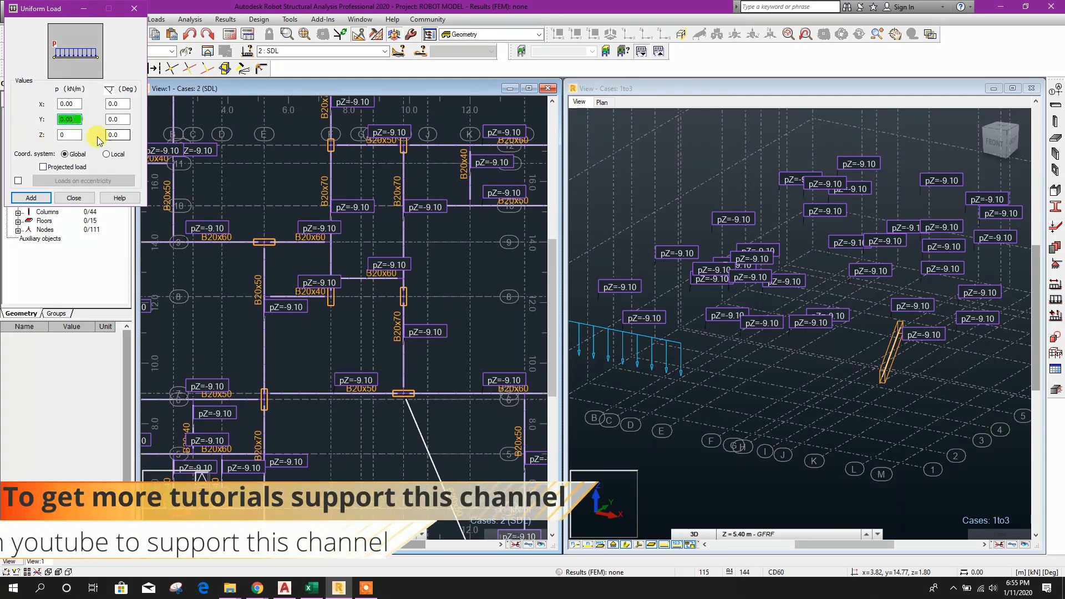
left_click(44, 197)
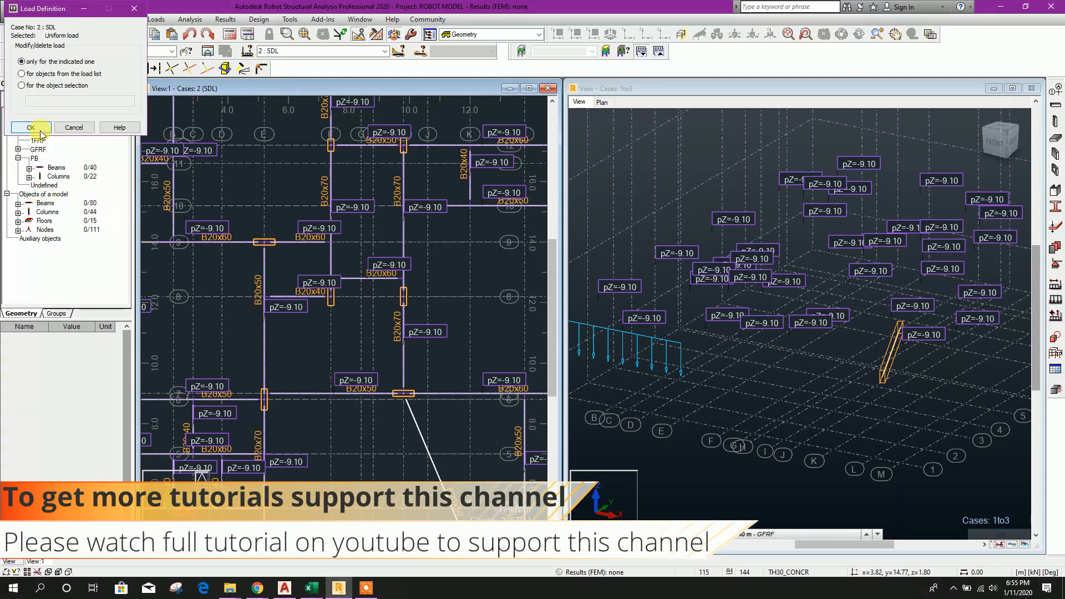
left_click(39, 129)
left_click(766, 439)
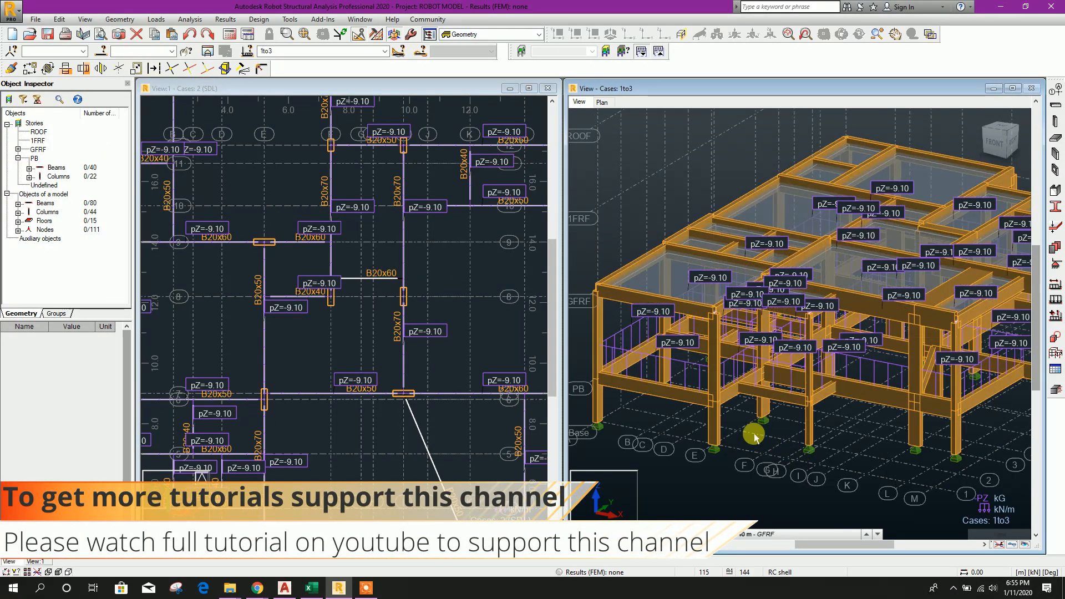
scroll(364, 323, "down", 2)
middle_click_drag(409, 386, 392, 326)
middle_click_drag(408, 368, 432, 395)
middle_click_drag(448, 338, 460, 332)
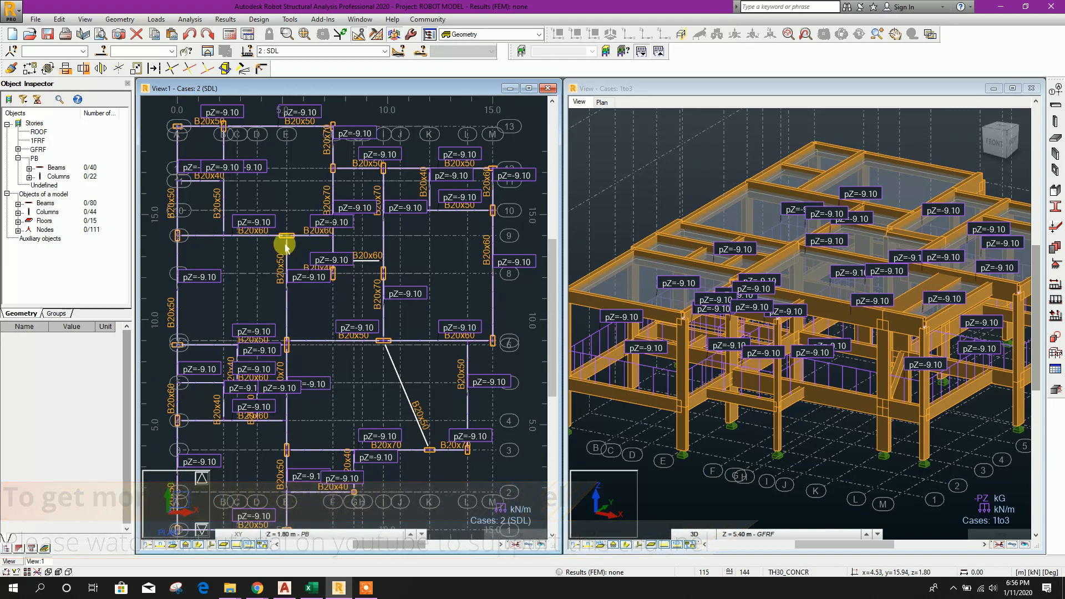
Switch the plan view to the GFRF storey at Z = 5.40 m.
left_click(311, 534)
left_click(297, 497)
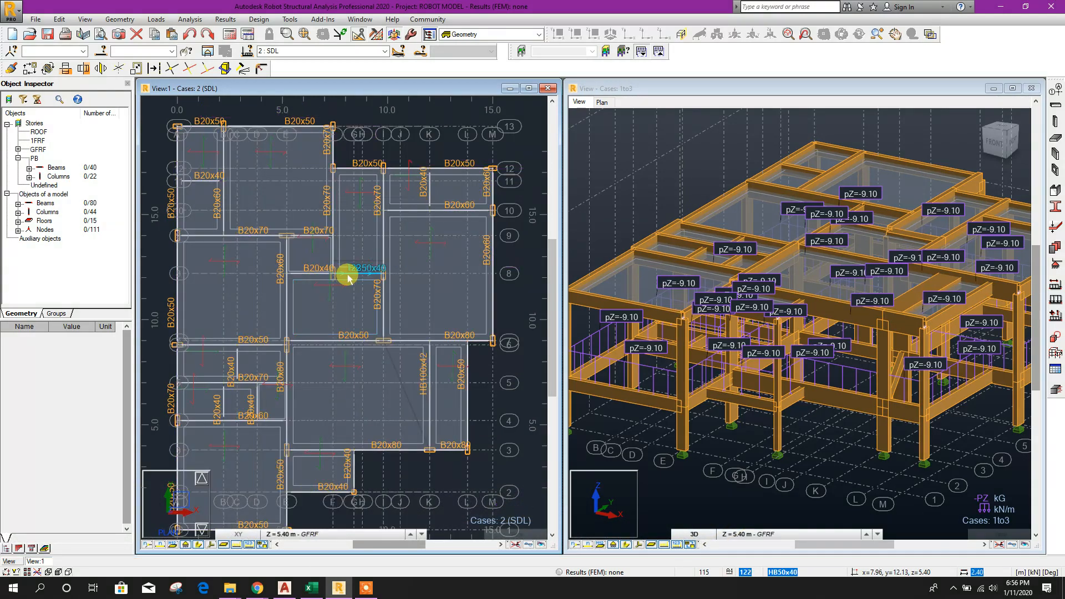
middle_click_drag(477, 410, 488, 430)
scroll(488, 430, "down", 1)
middle_click_drag(452, 463, 425, 446)
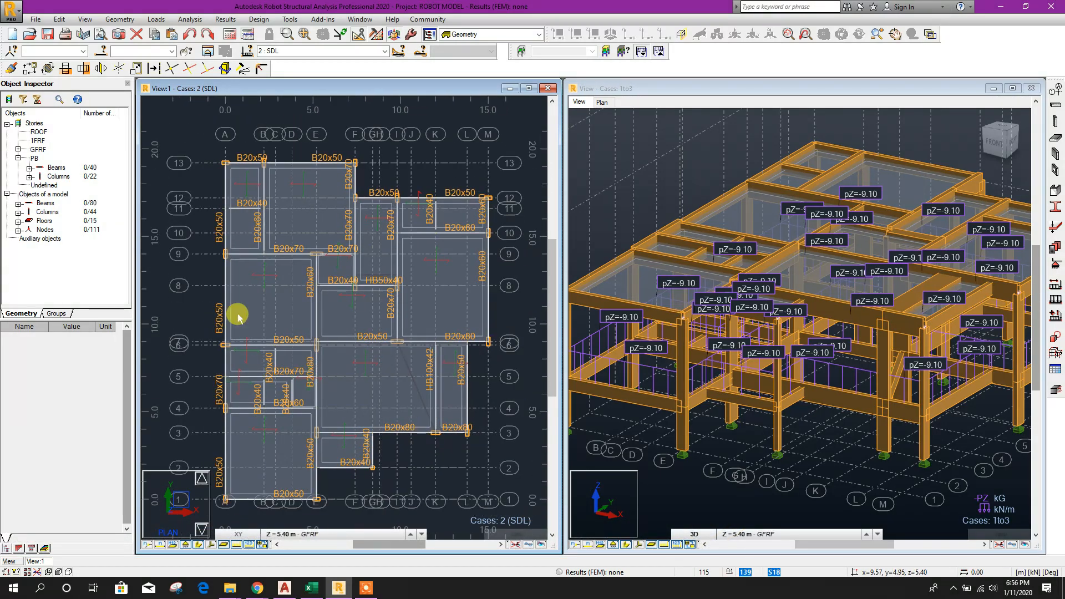
Select all beams of the GFRF storey except the HB50x40 beam on axis 8.
left_click(18, 158)
left_click(19, 149)
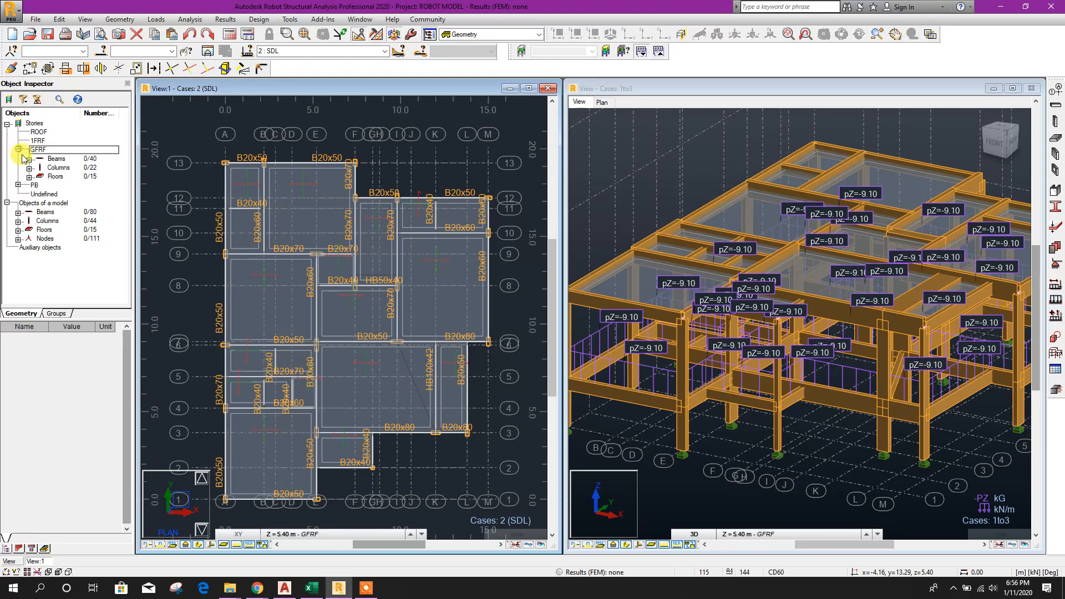
left_click(56, 159)
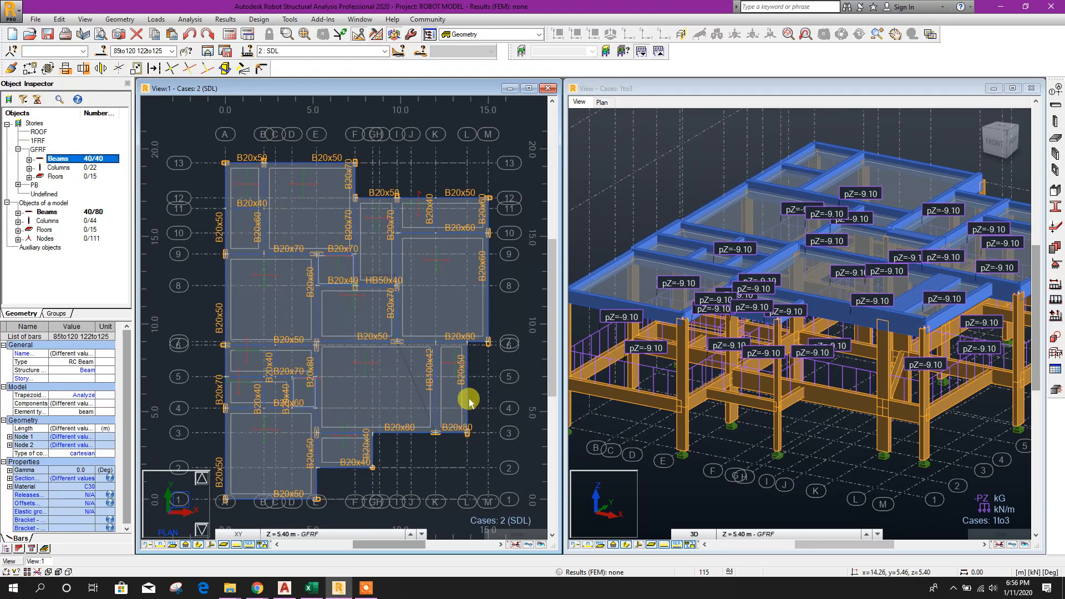
scroll(368, 320, "up", 4)
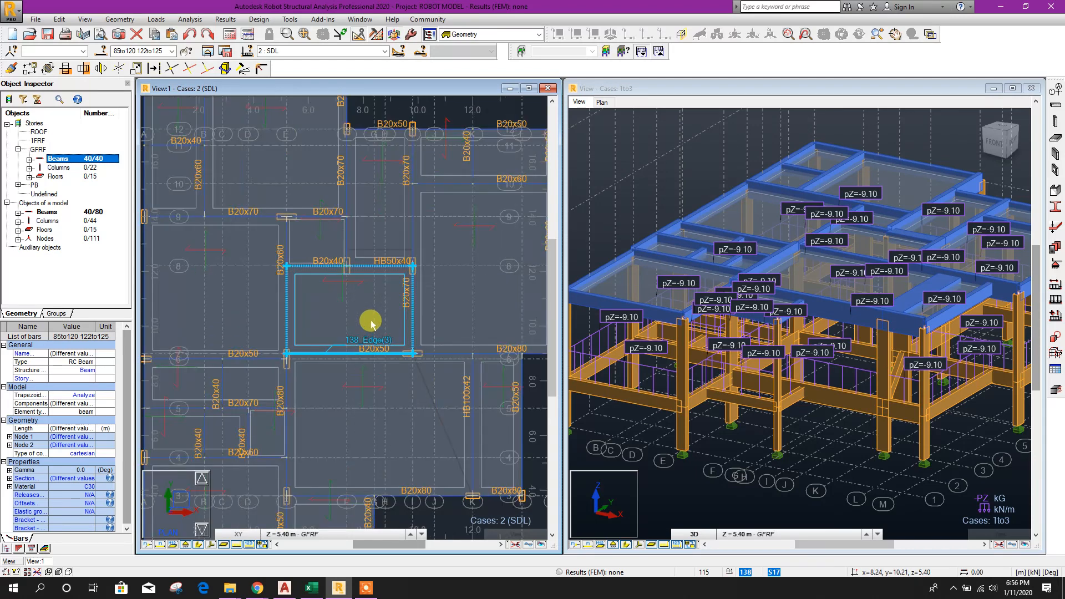
left_click(359, 263, "ctrl")
scroll(373, 337, "down", 2)
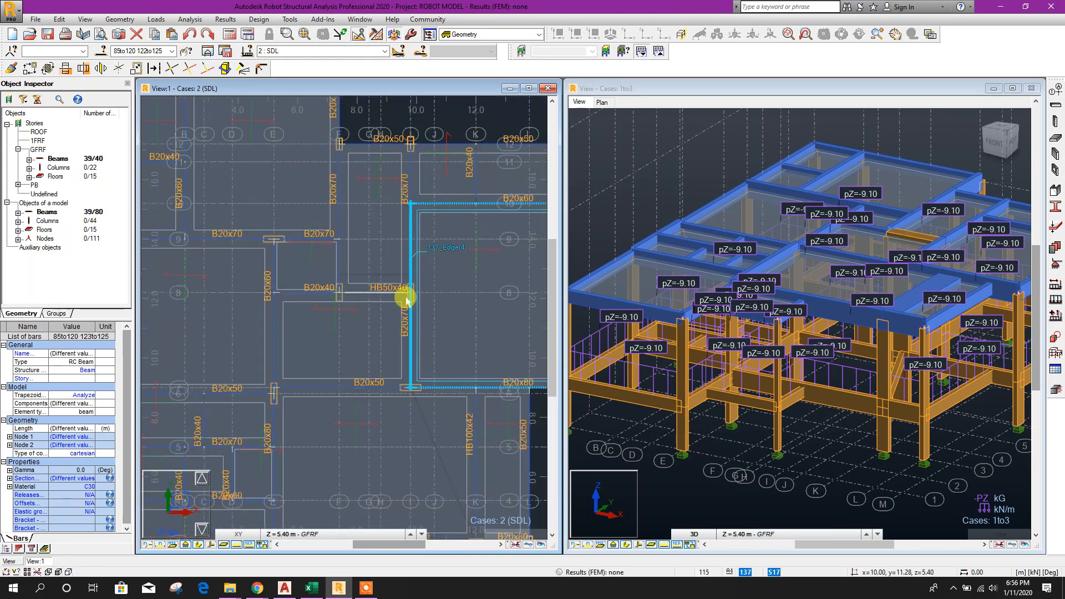
scroll(364, 344, "down", 2)
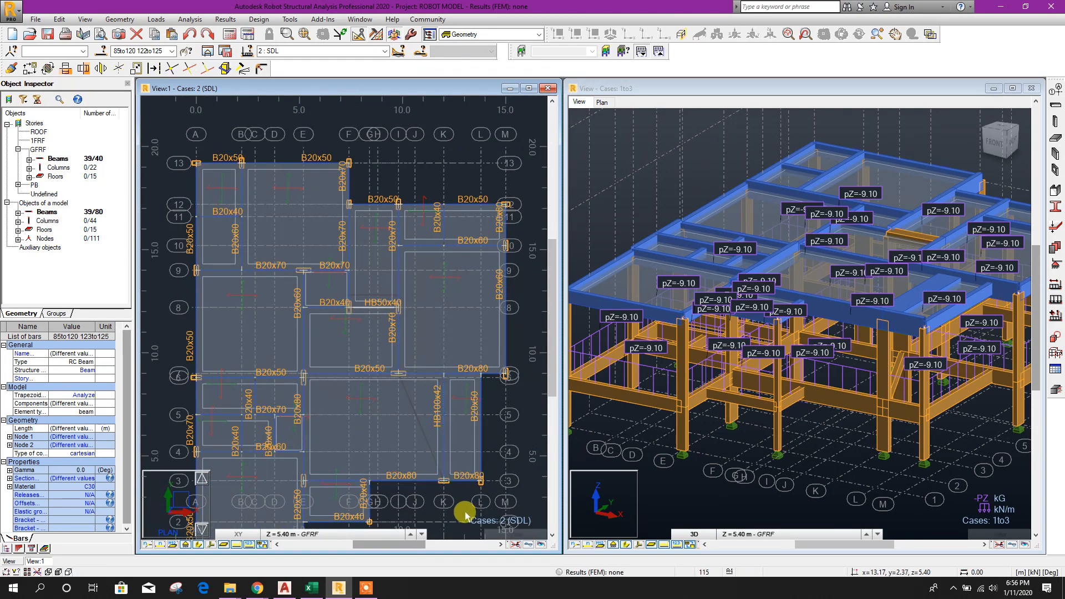
middle_click_drag(458, 509, 459, 470)
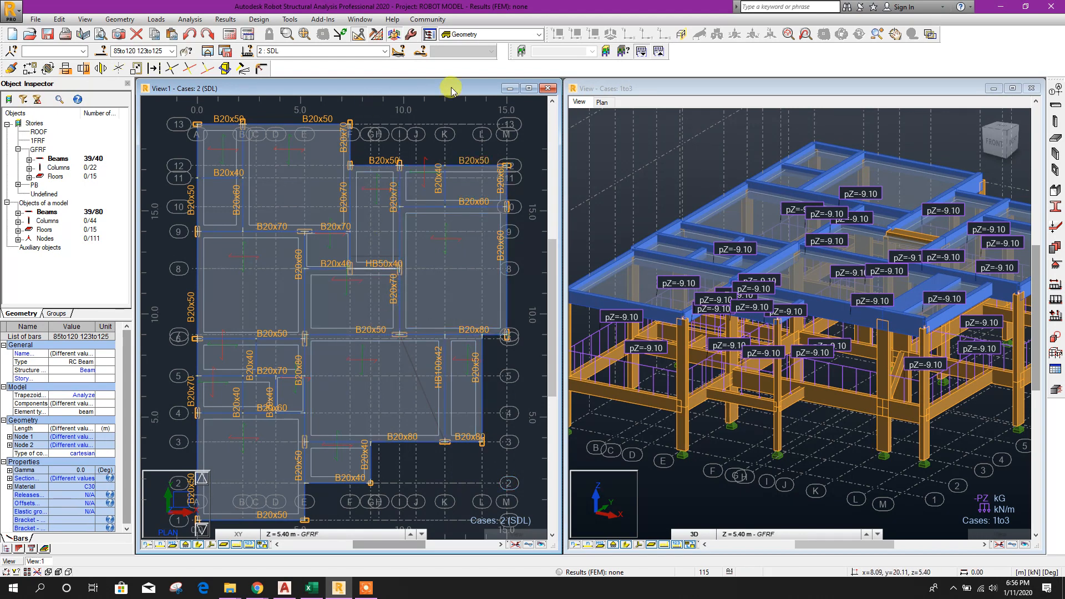
Start a uniform bar load definition and check the hollow block wall line load in the Excel wall load workbook, returning to Robot.
left_click(165, 21)
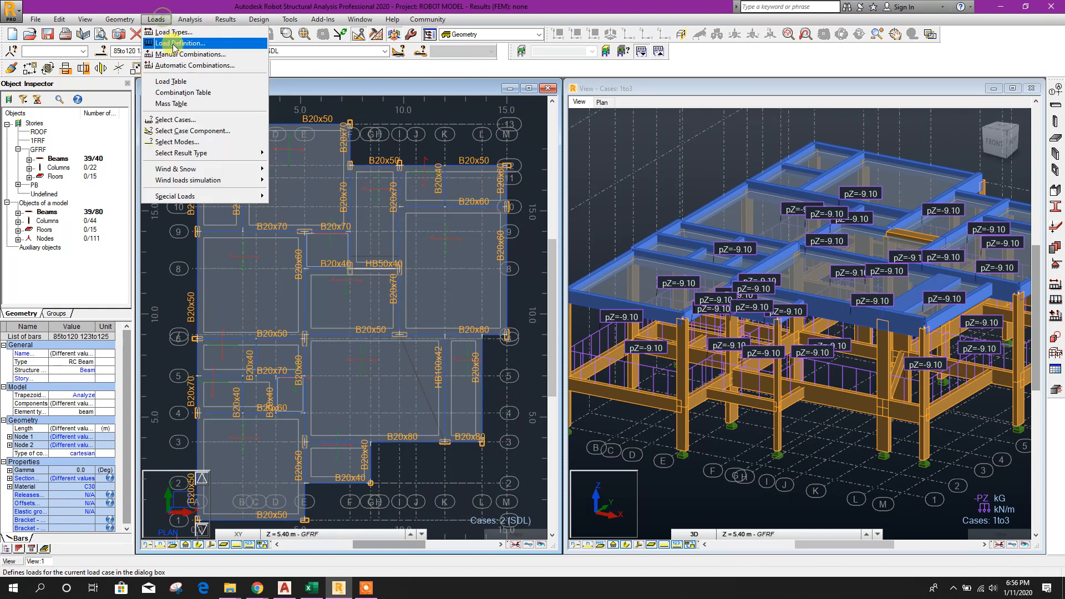
left_click(167, 42)
left_click(696, 182)
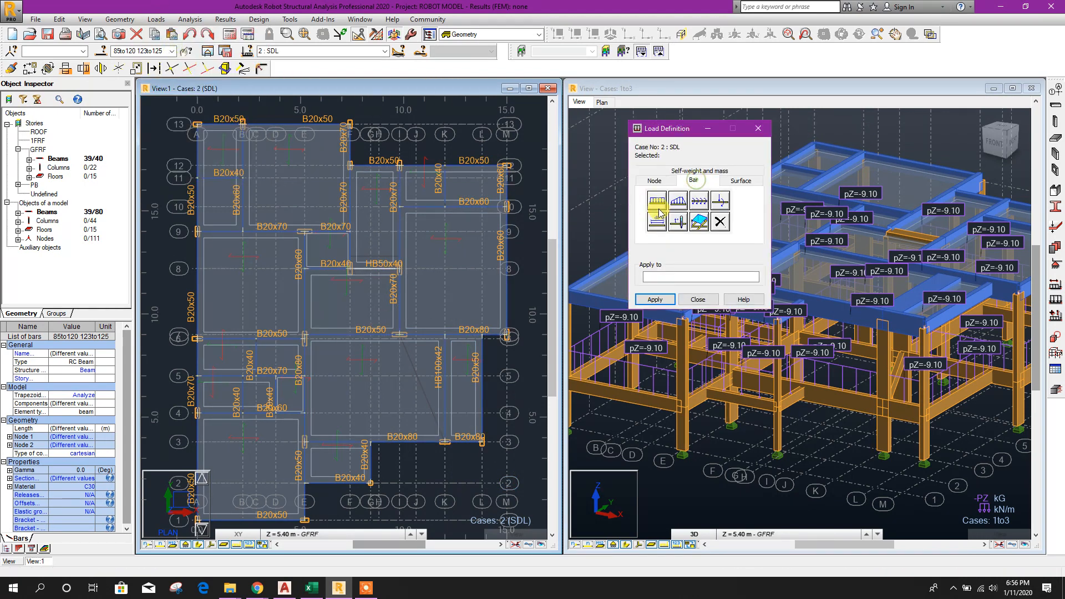
left_click(658, 199)
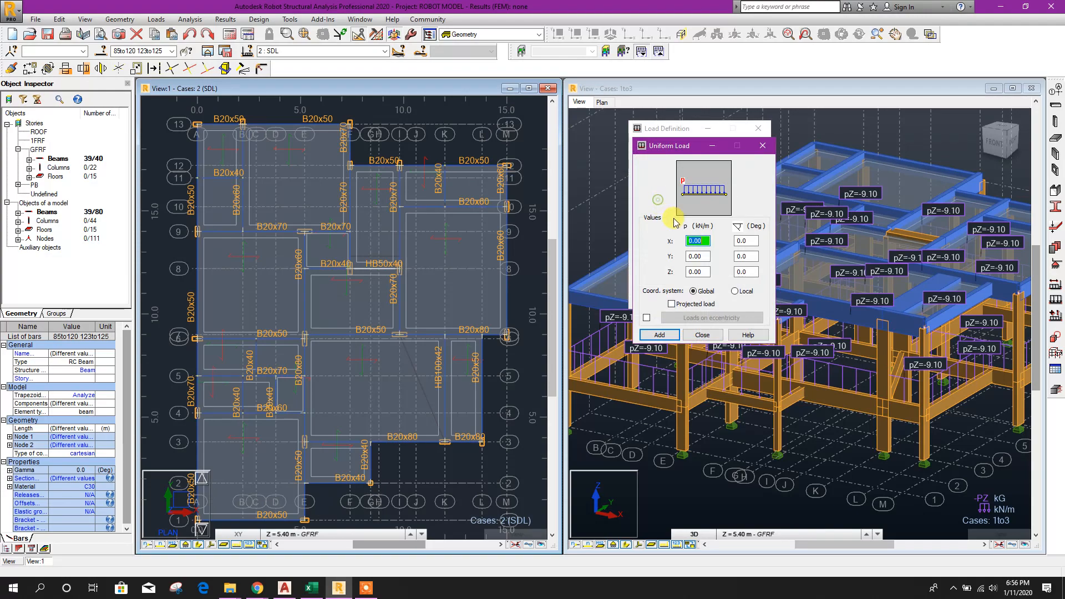
left_click(311, 589)
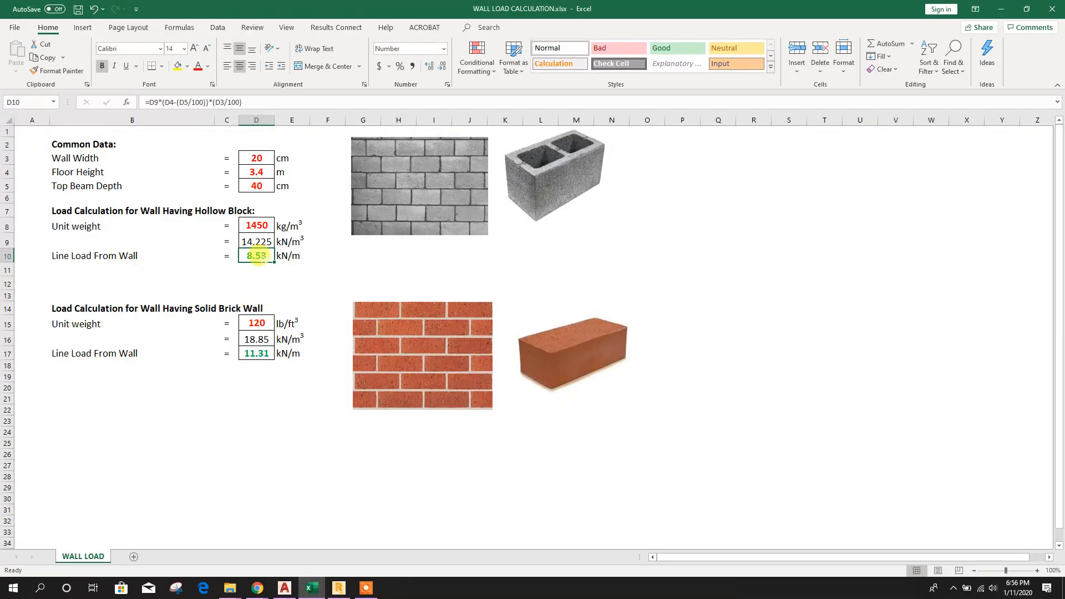
left_click(339, 588)
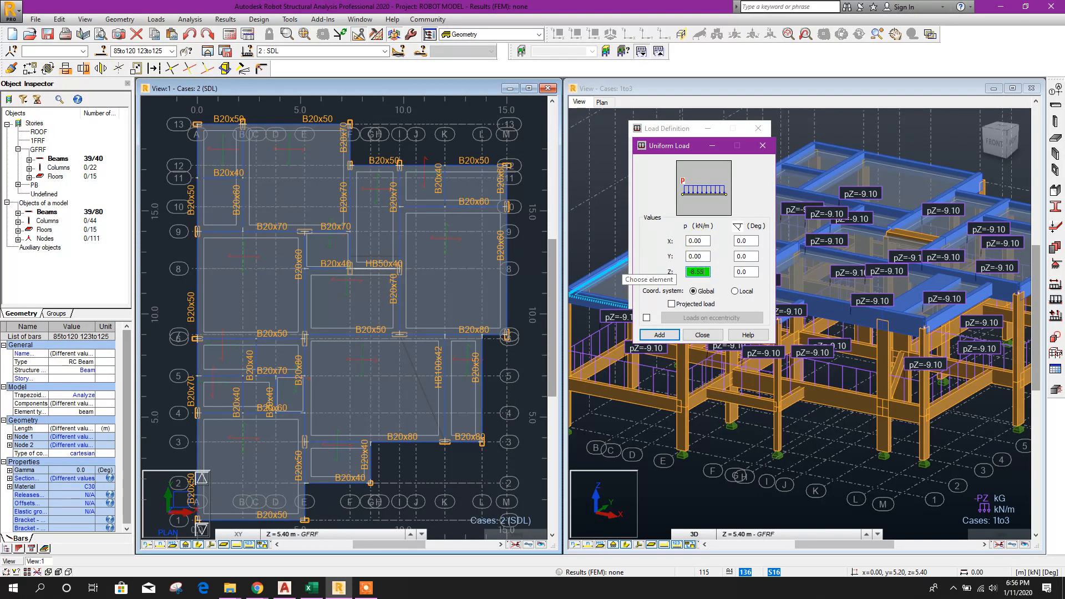
Apply a uniform load of -8.55 kN/m in Z to the selected GFRF beams, close the load definition and clear the selection.
double_click(697, 272)
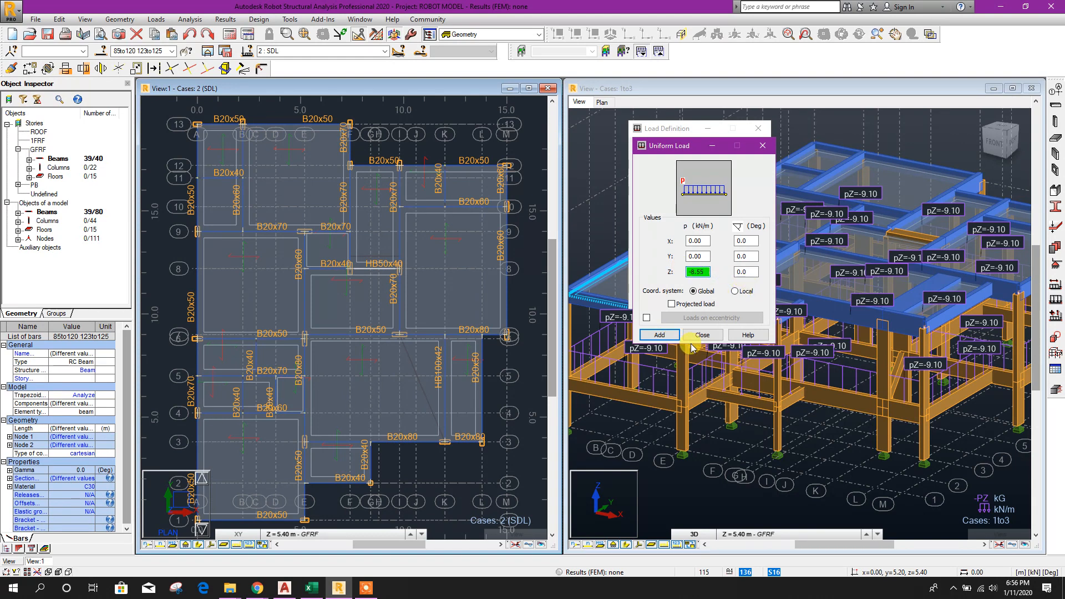
left_click(660, 335)
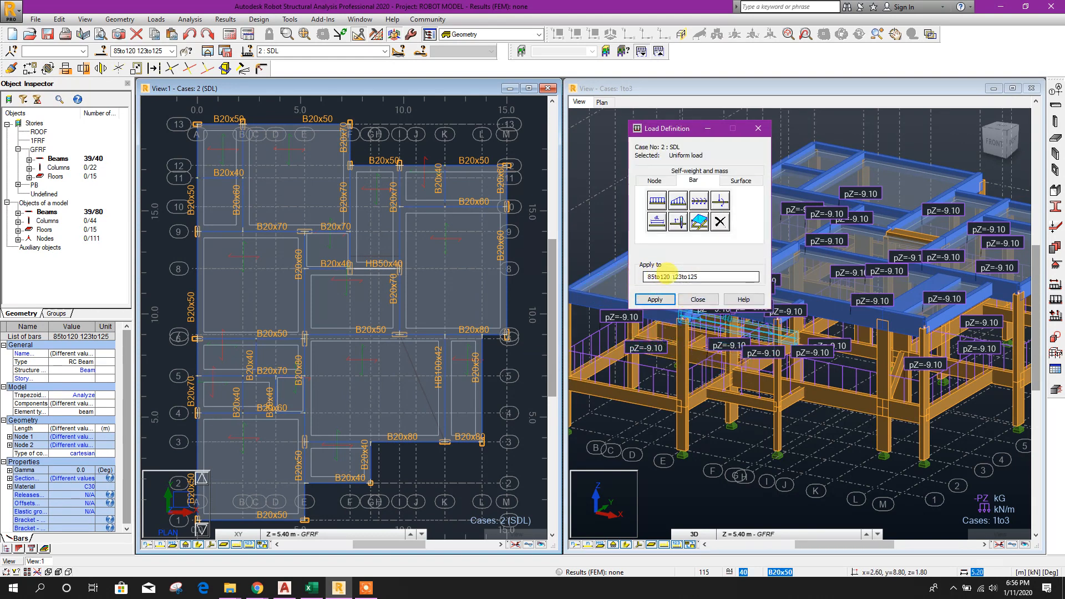
left_click(655, 299)
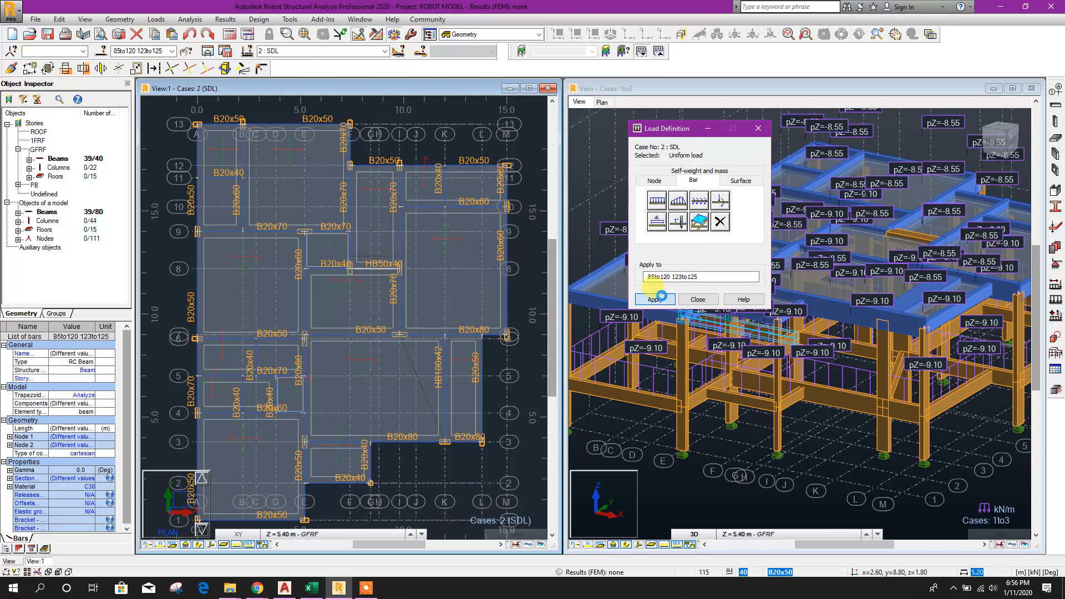
left_click(713, 302)
scroll(820, 476, "down", 3)
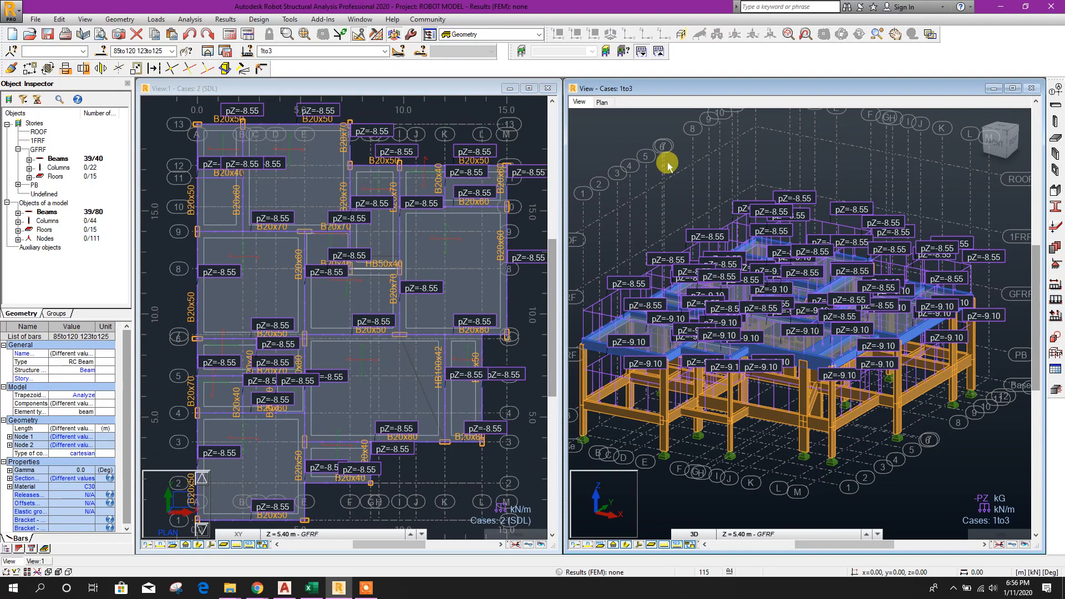
left_click(668, 163)
Hide the load values in the GFRF plan view.
middle_click_drag(456, 278, 455, 298)
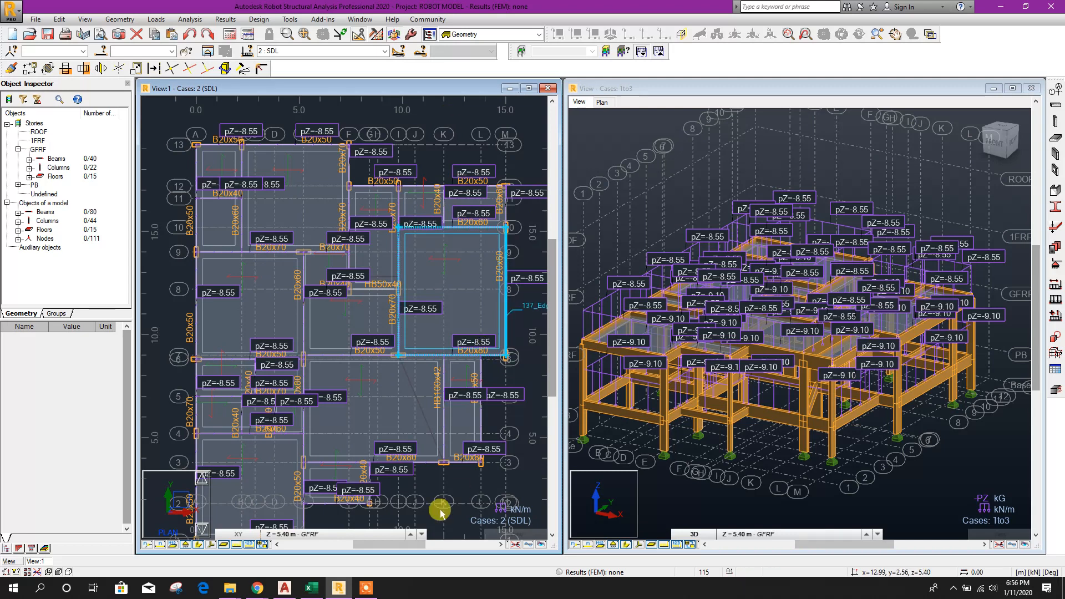
left_click(250, 546)
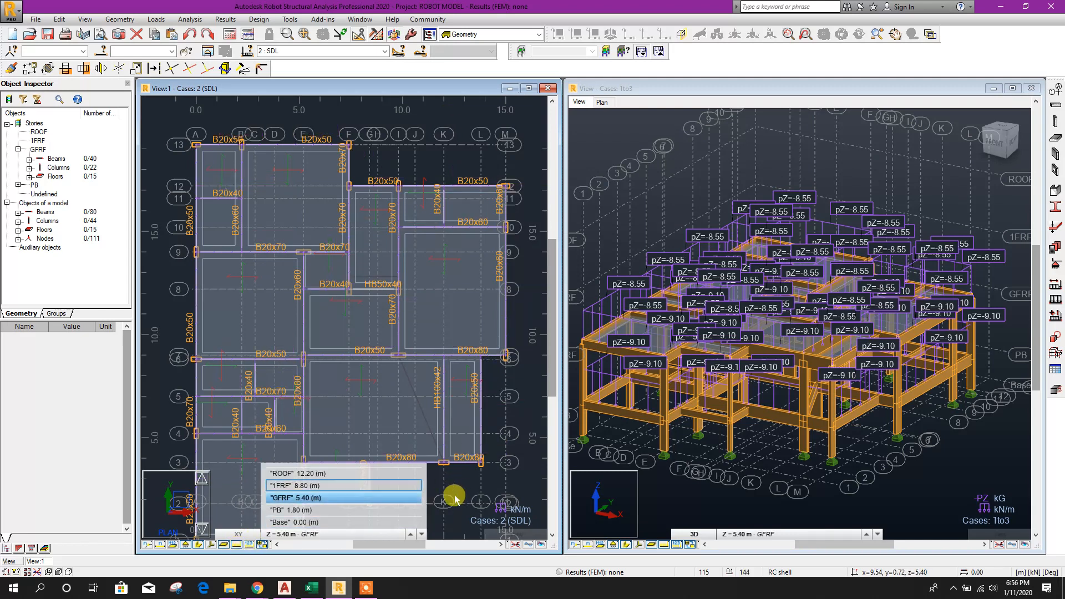
middle_click_drag(452, 483, 463, 451)
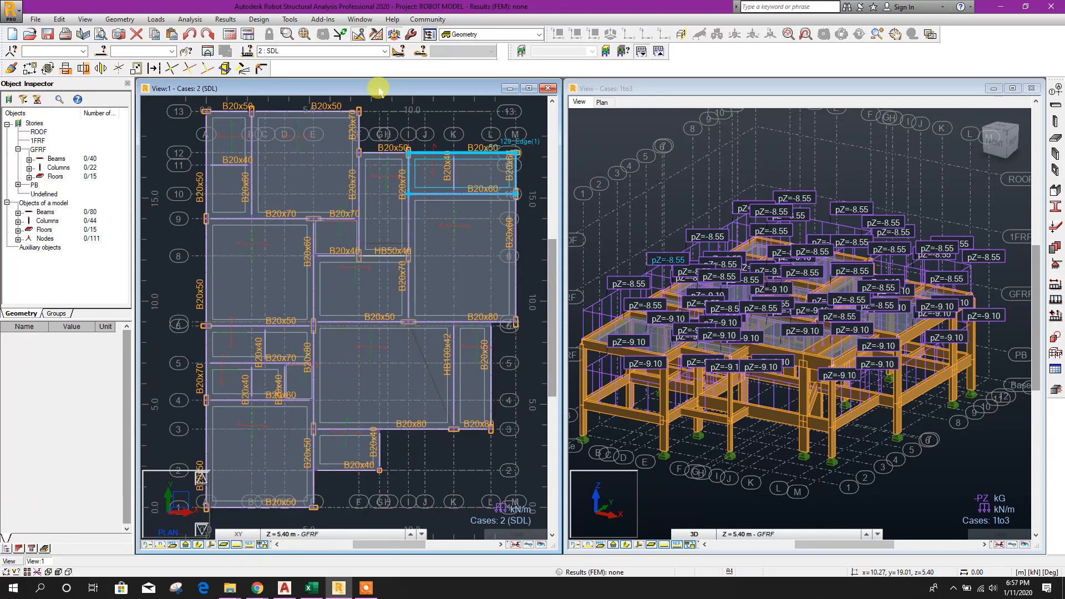
Apply a uniform planar surface load of -2 kPa in Z to all floors of the GFRF storey.
left_click(156, 19)
left_click(179, 42)
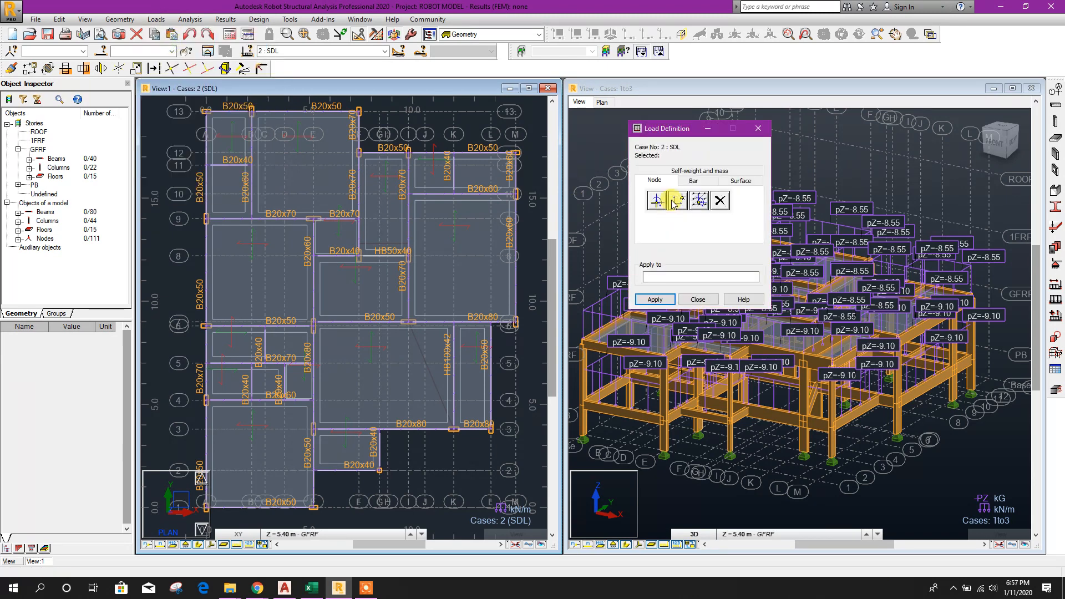
left_click(740, 181)
left_click(661, 204)
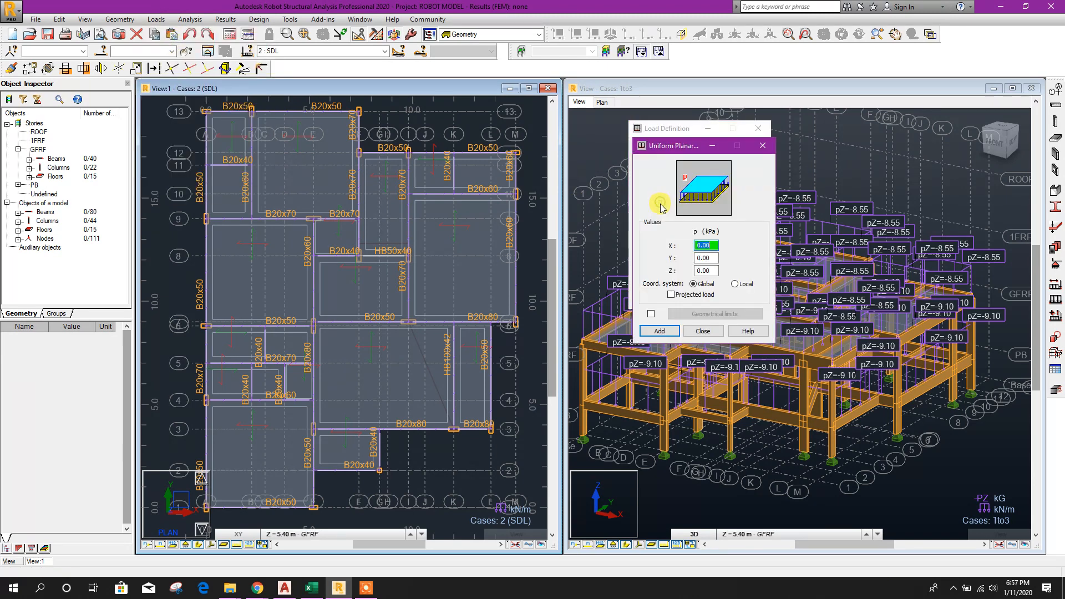
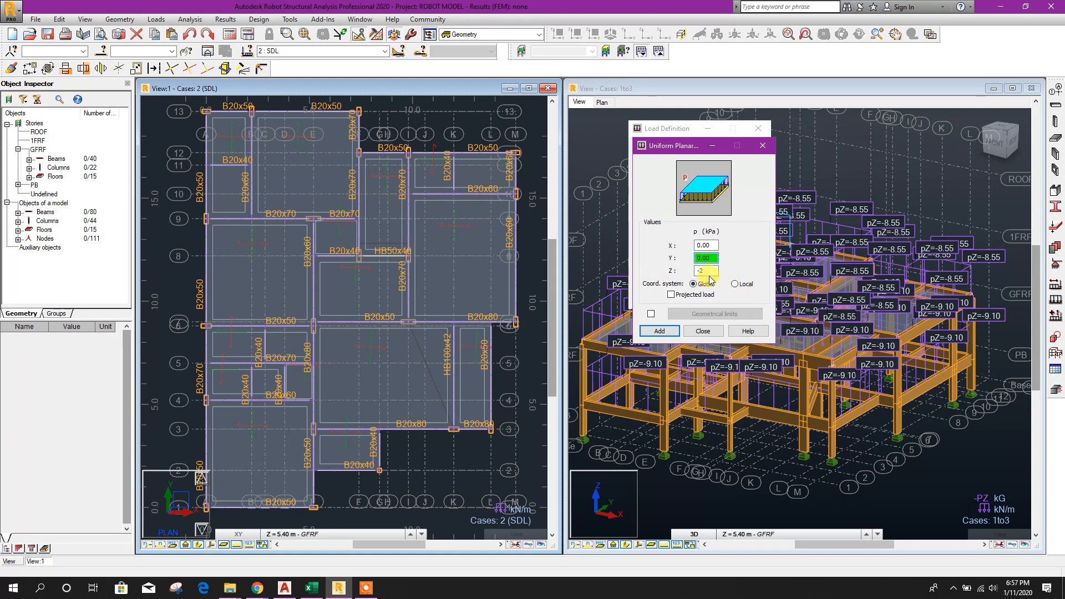
left_click(673, 332)
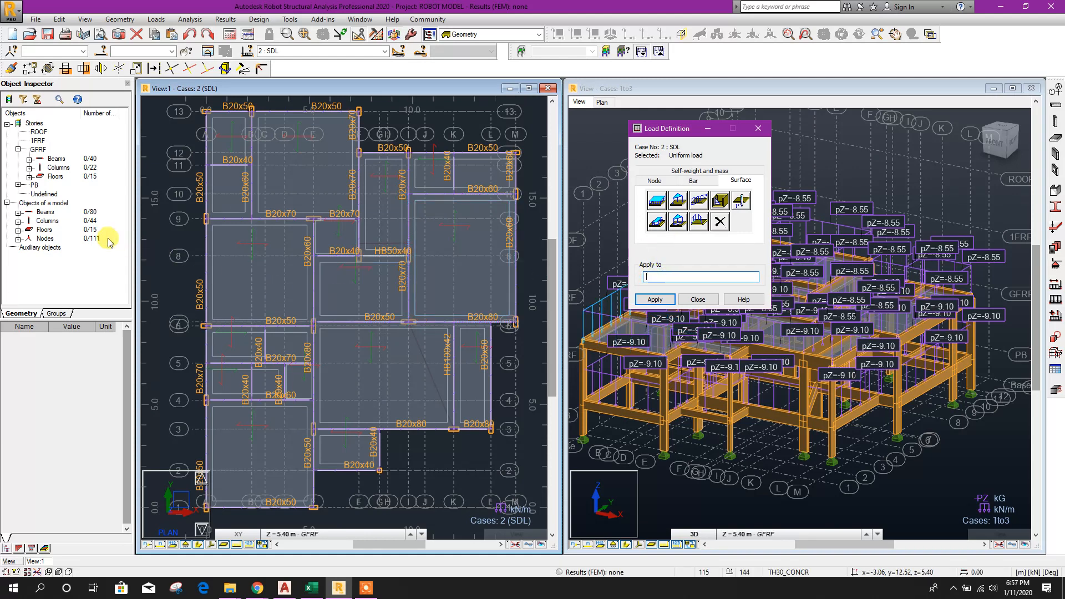
left_click(50, 176)
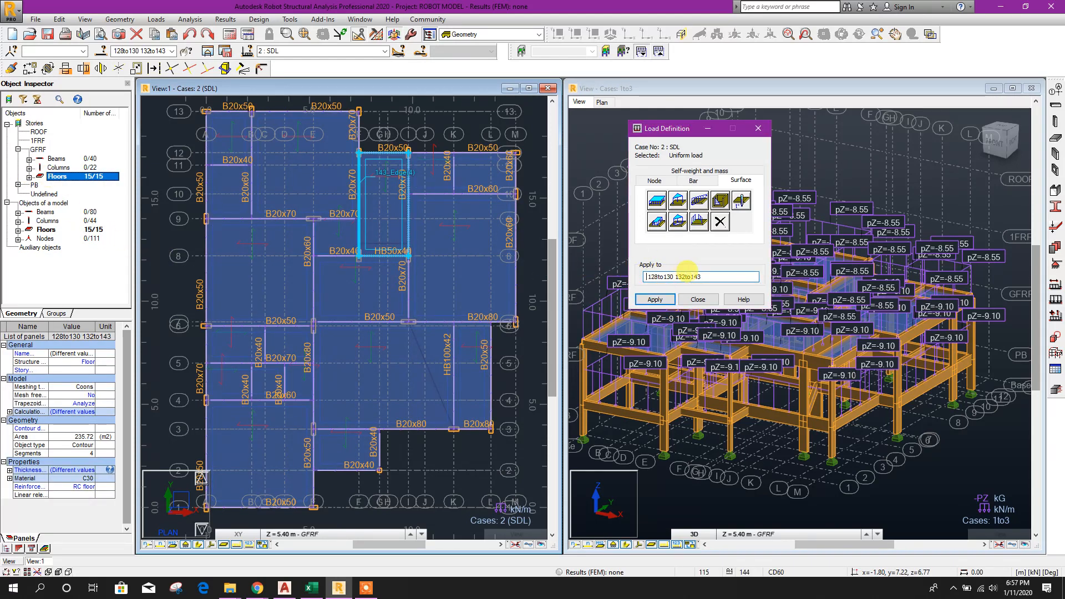
left_click(655, 300)
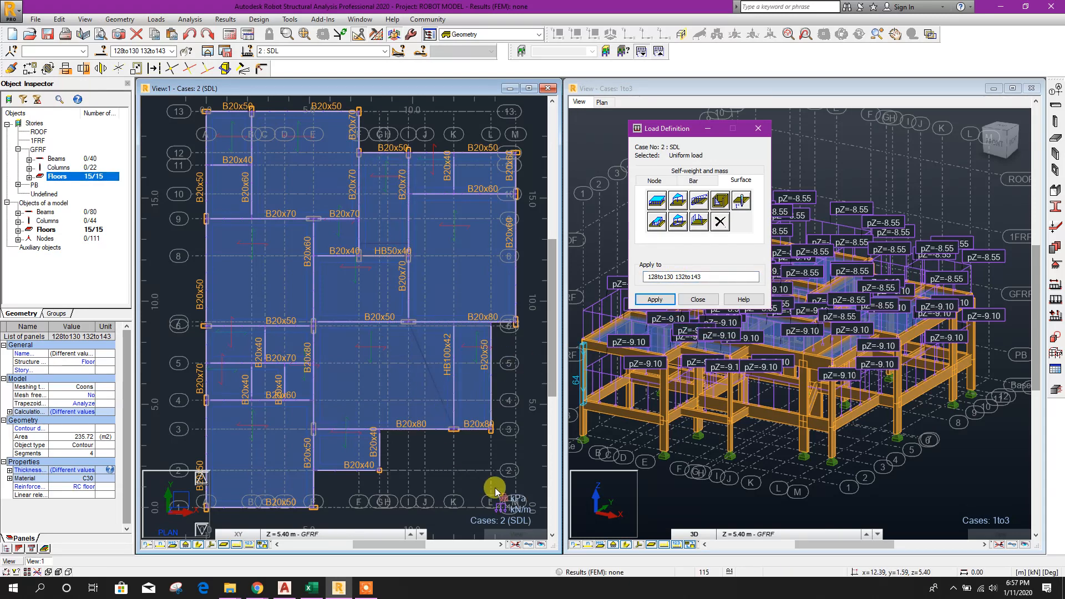
Hide the load symbols in the 3D and plan views and close the load definition.
left_click(709, 485)
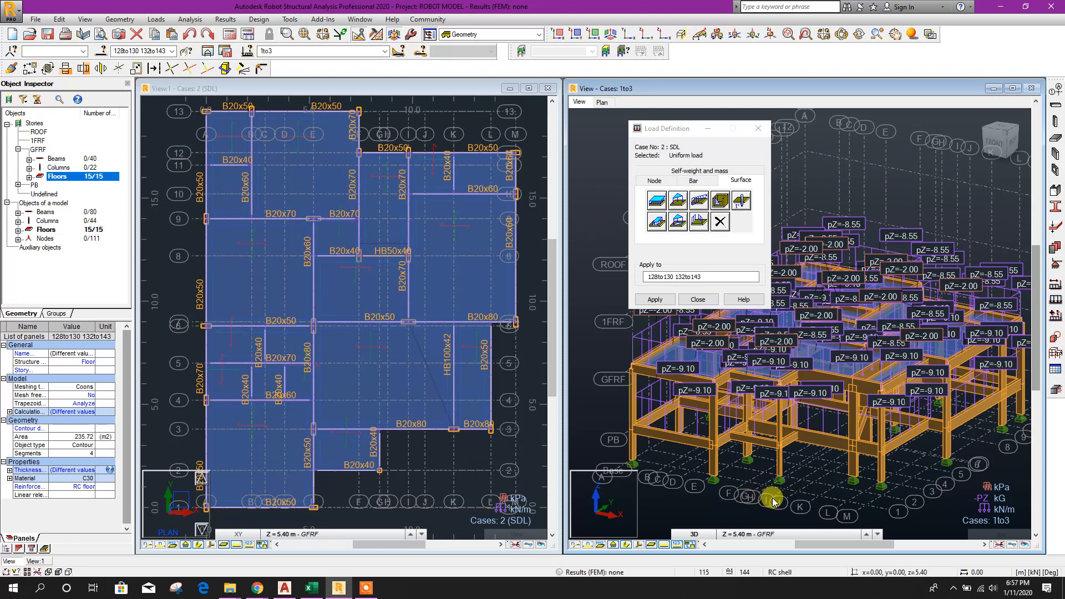
left_click(665, 547)
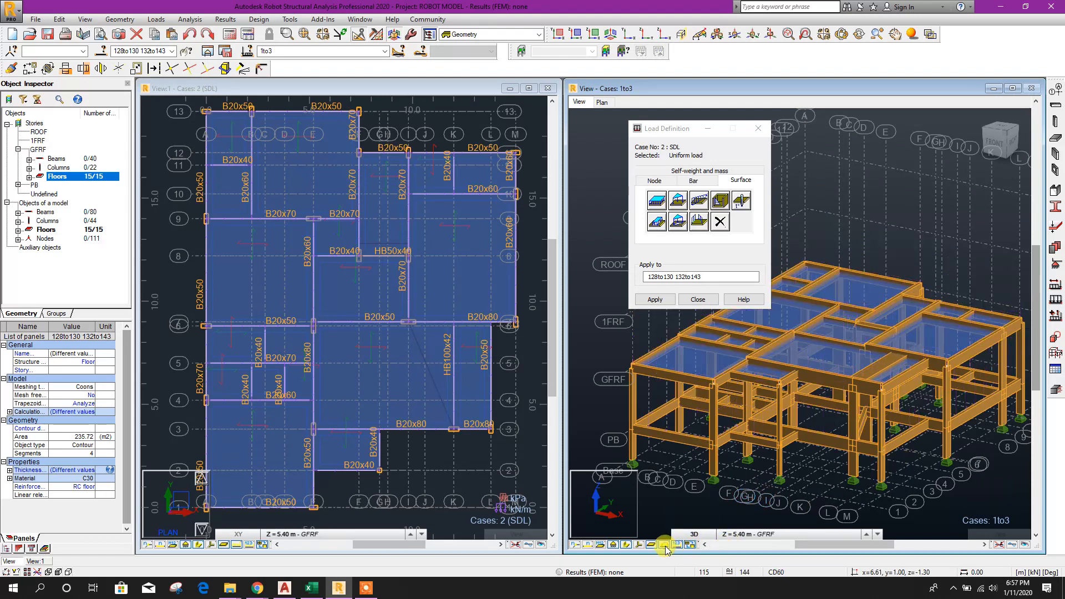
left_click(699, 301)
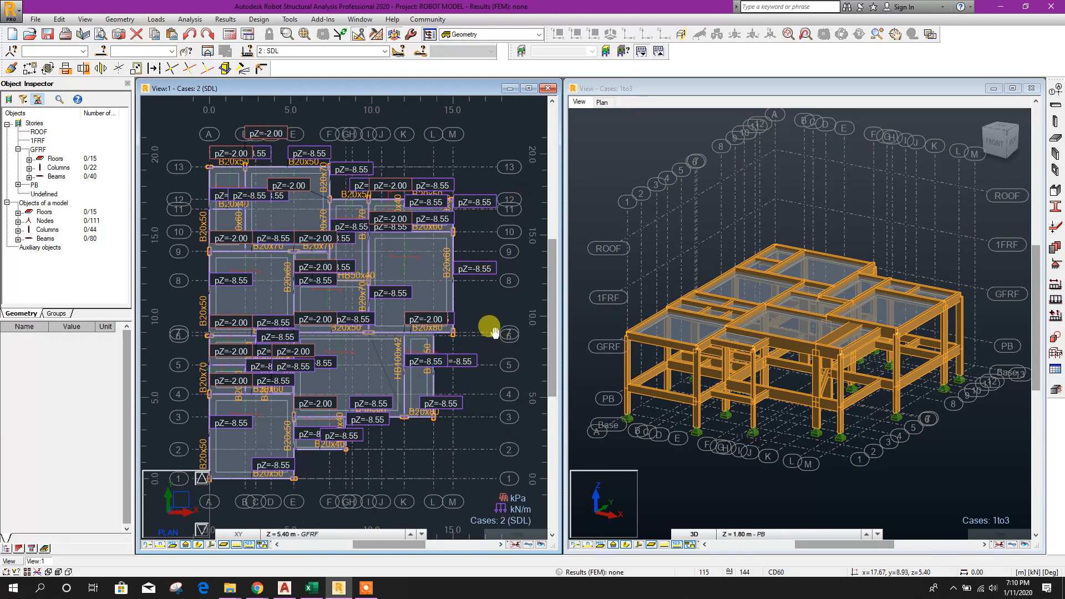
left_click(238, 546)
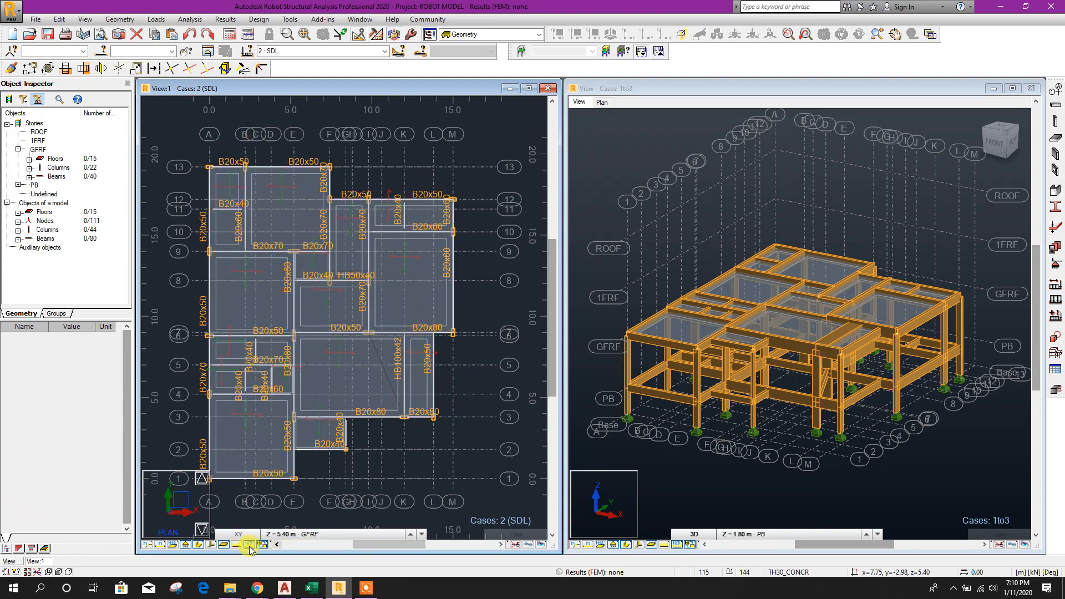
Show the load symbols in the 3D view without their load values.
left_click(722, 218)
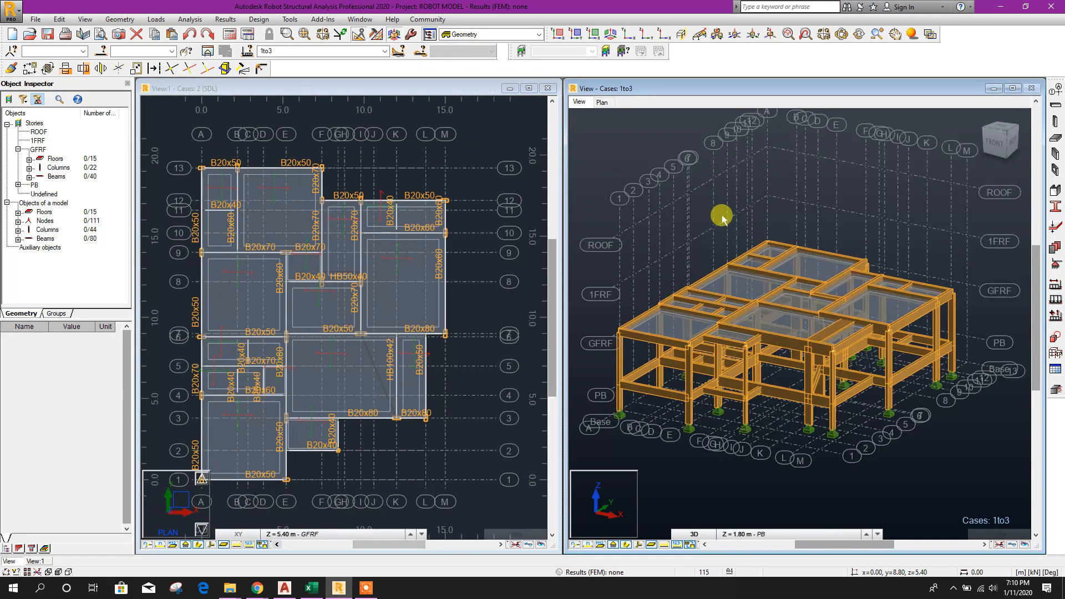
left_click(666, 546)
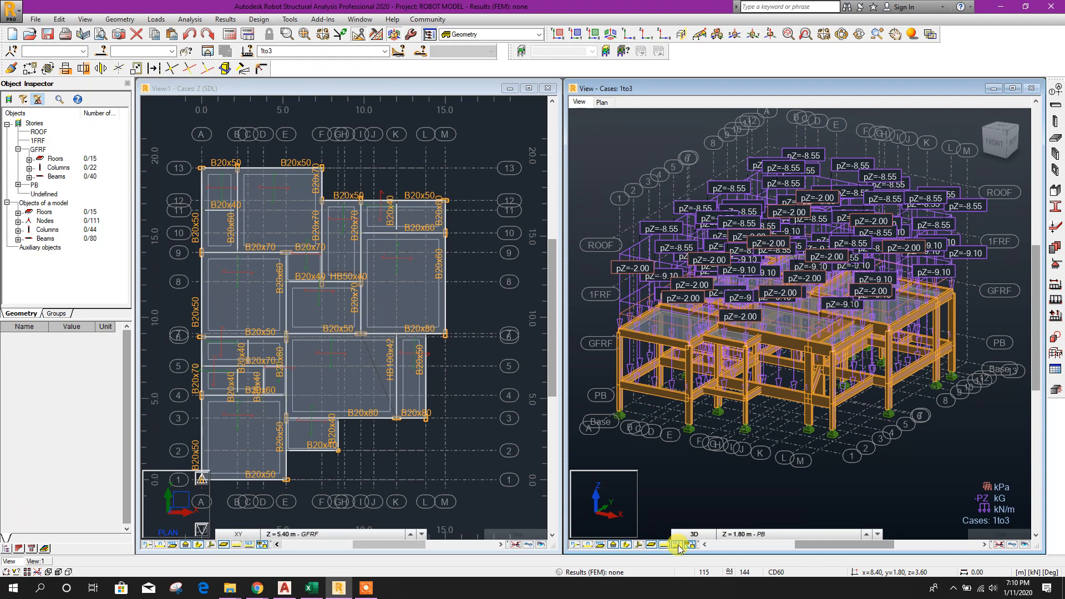
left_click(678, 545)
middle_click_drag(667, 205, 660, 214)
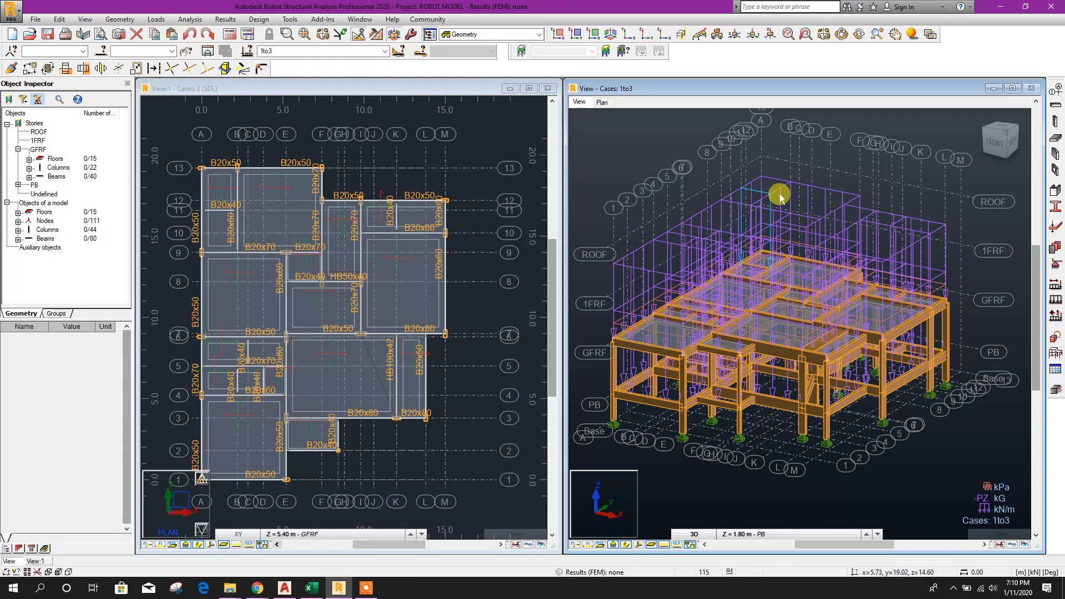
Turn off the linear load symbols in the 3D view's load display settings, keeping the concentrated and planar load symbols on.
right_click(631, 133)
left_click(720, 144)
right_click(642, 129)
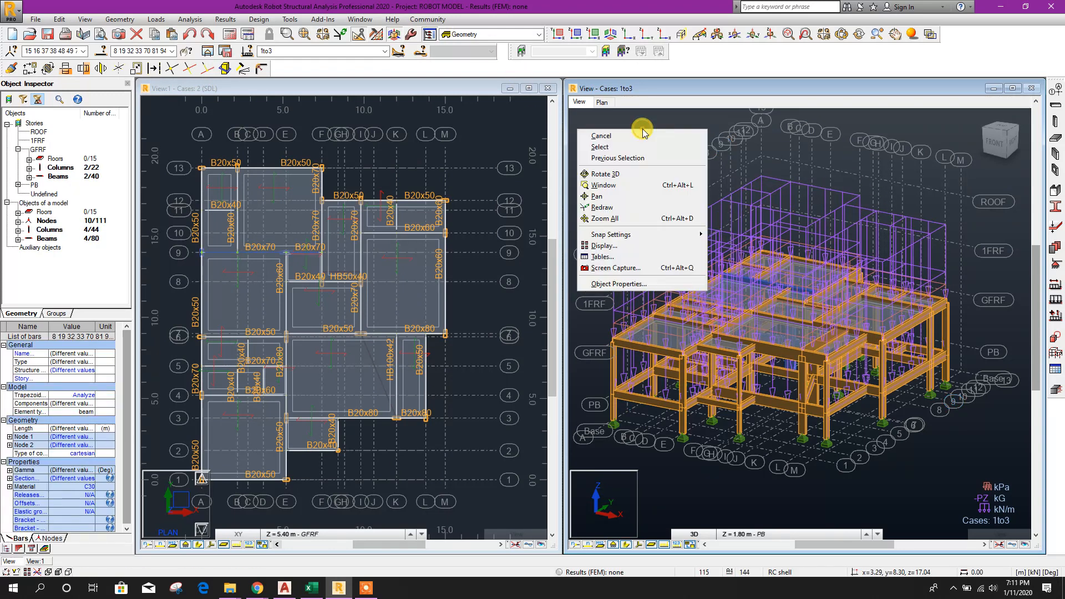
left_click(615, 248)
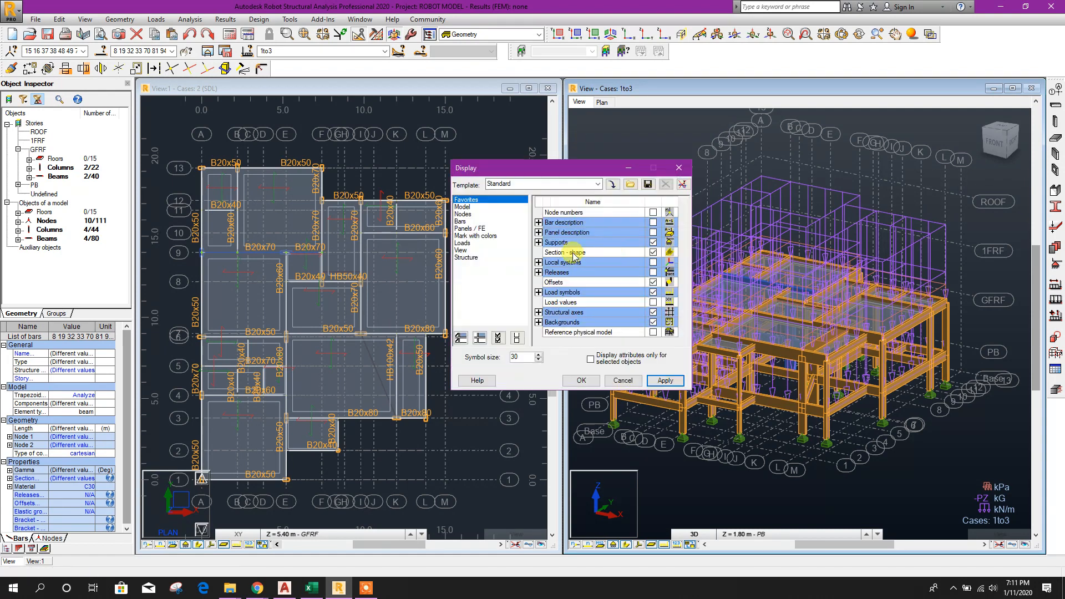
left_click(463, 244)
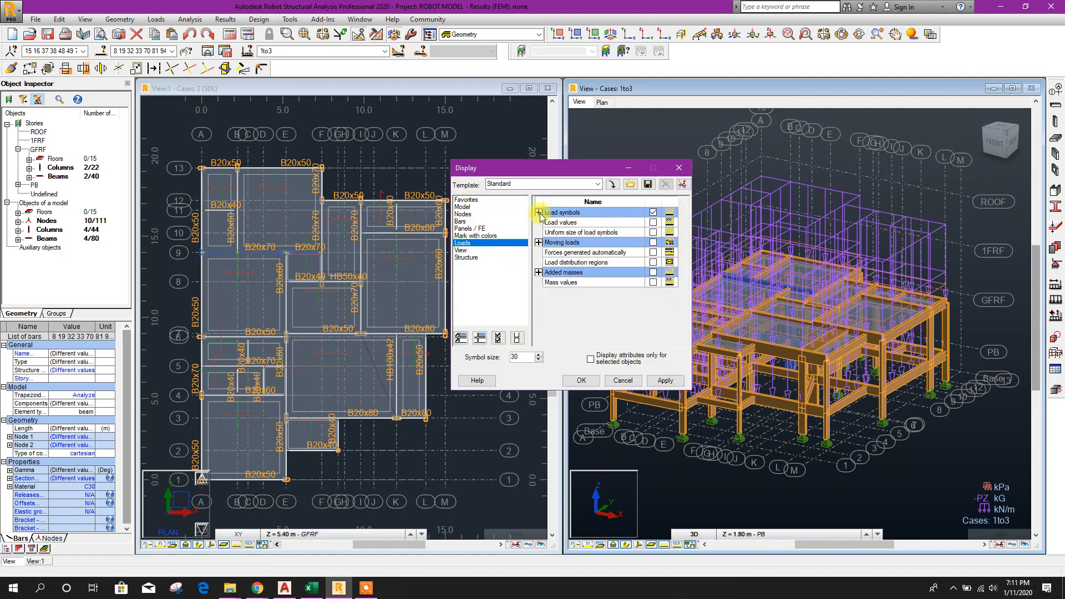
left_click(538, 213)
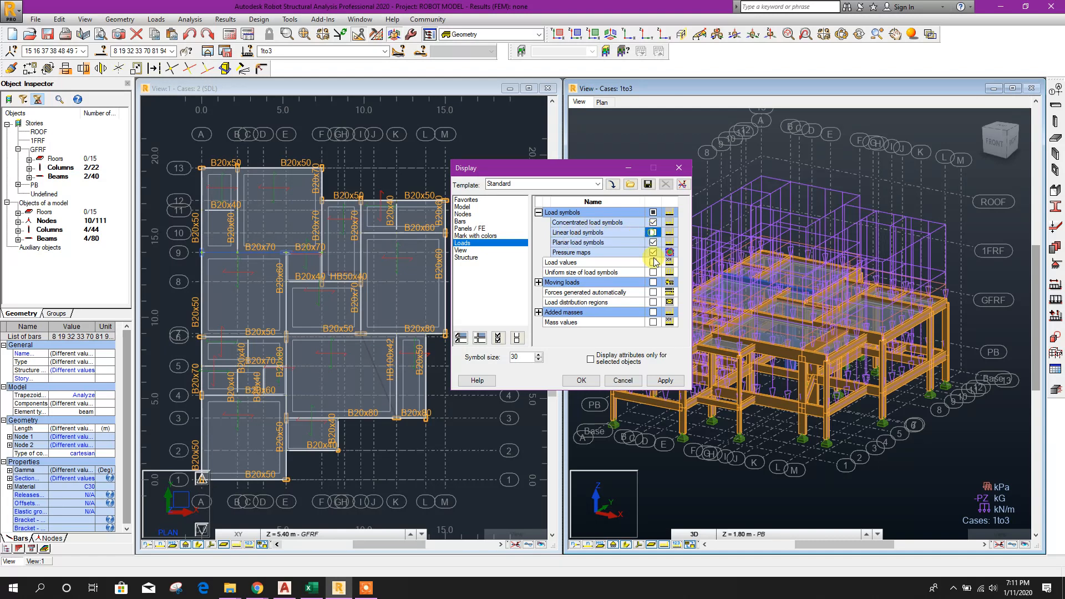
left_click(665, 380)
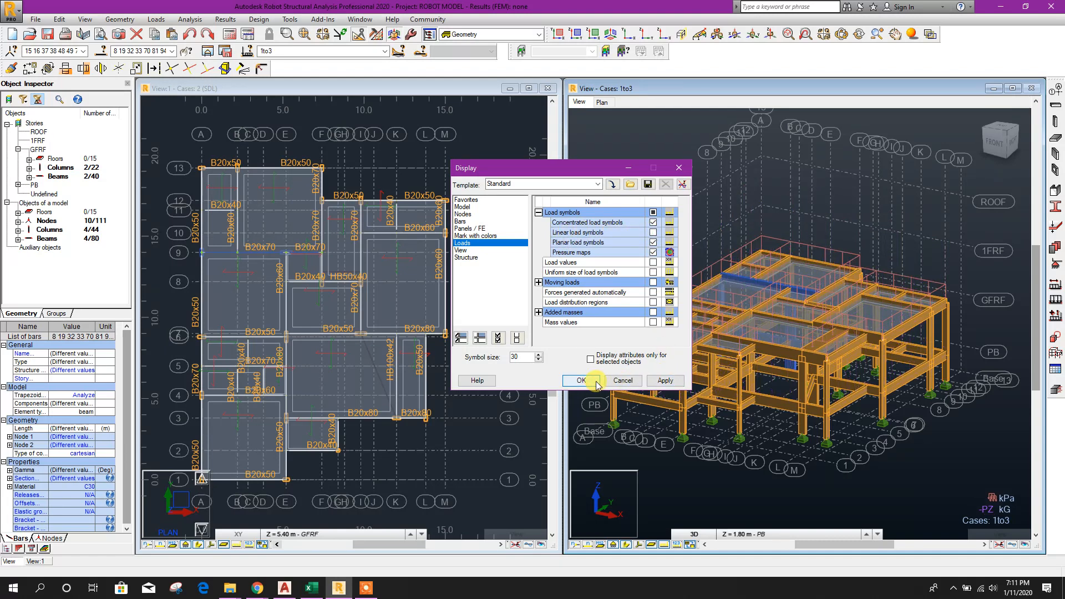
left_click(624, 380)
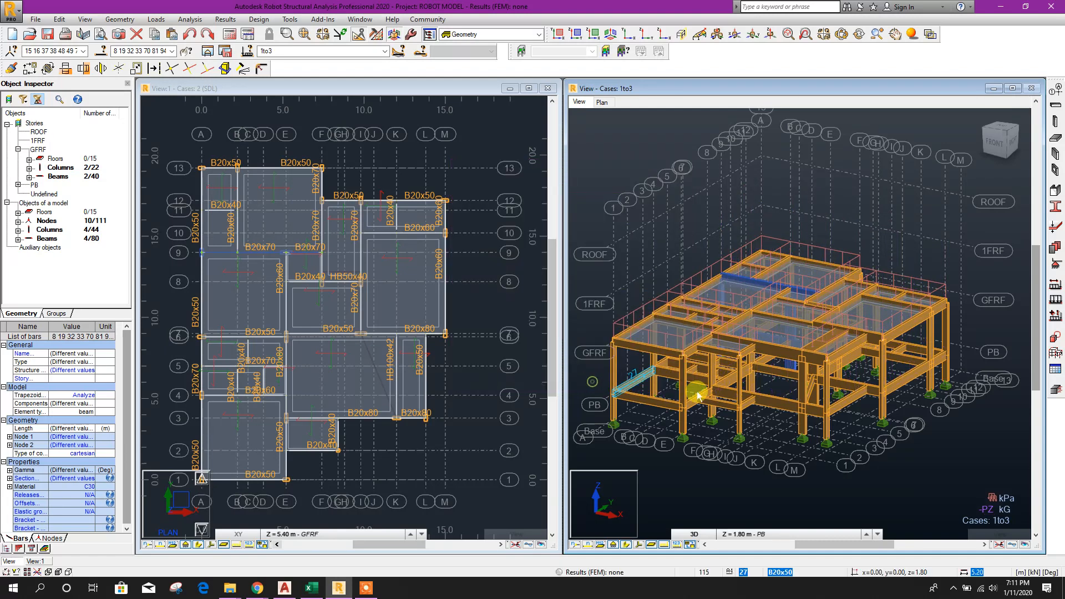
Change the planar surface load on the corner floor between axes A-B and 9-13 to -5.6 kPa in Z, for that load only.
left_click(857, 204)
middle_click_drag(746, 467, 859, 487)
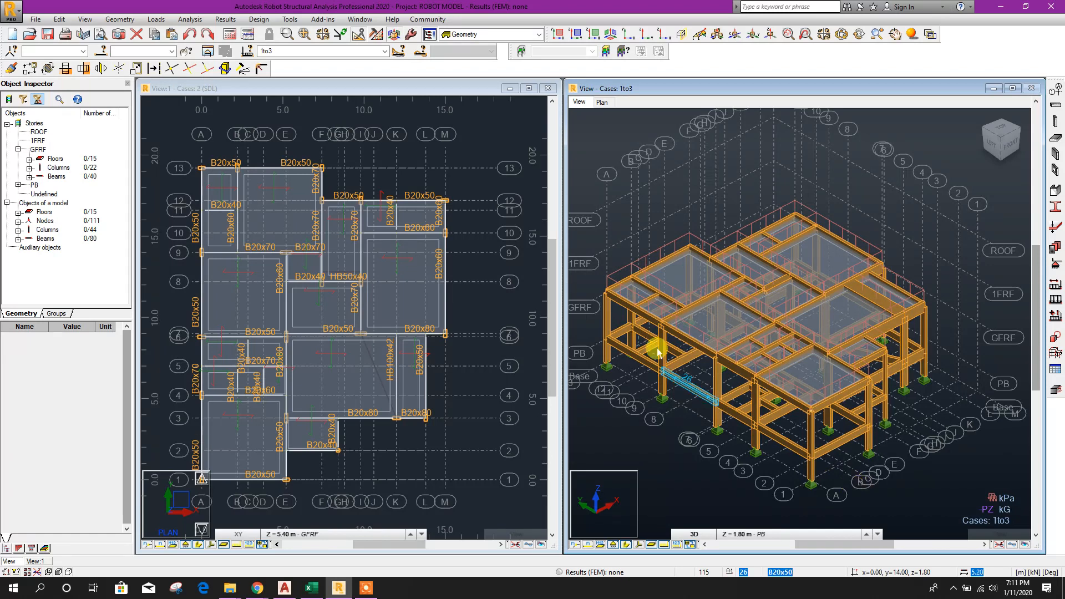
scroll(632, 311, "up", 3)
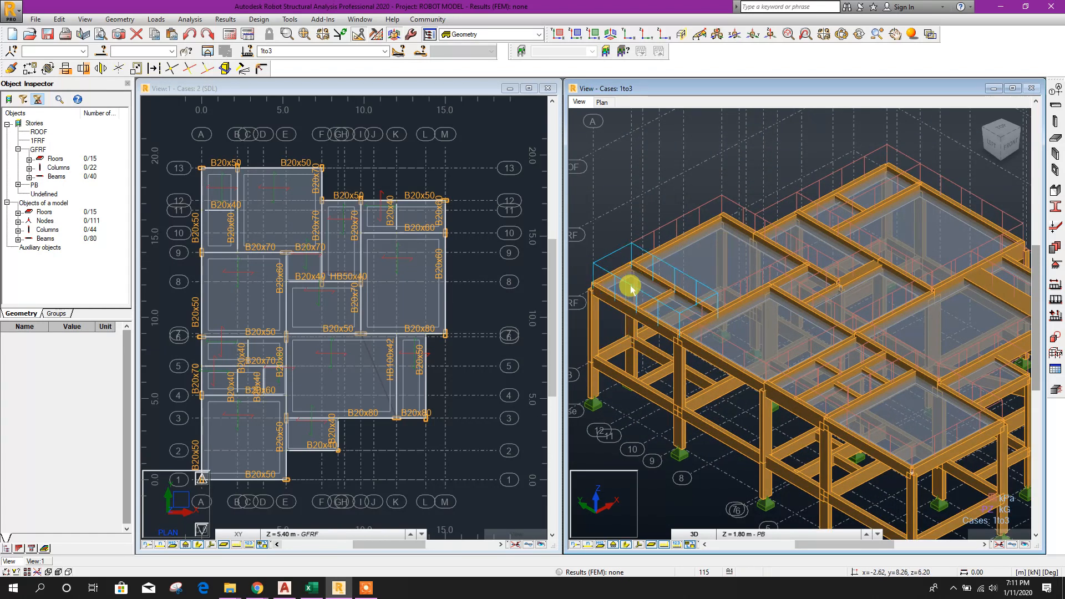
right_click(630, 289)
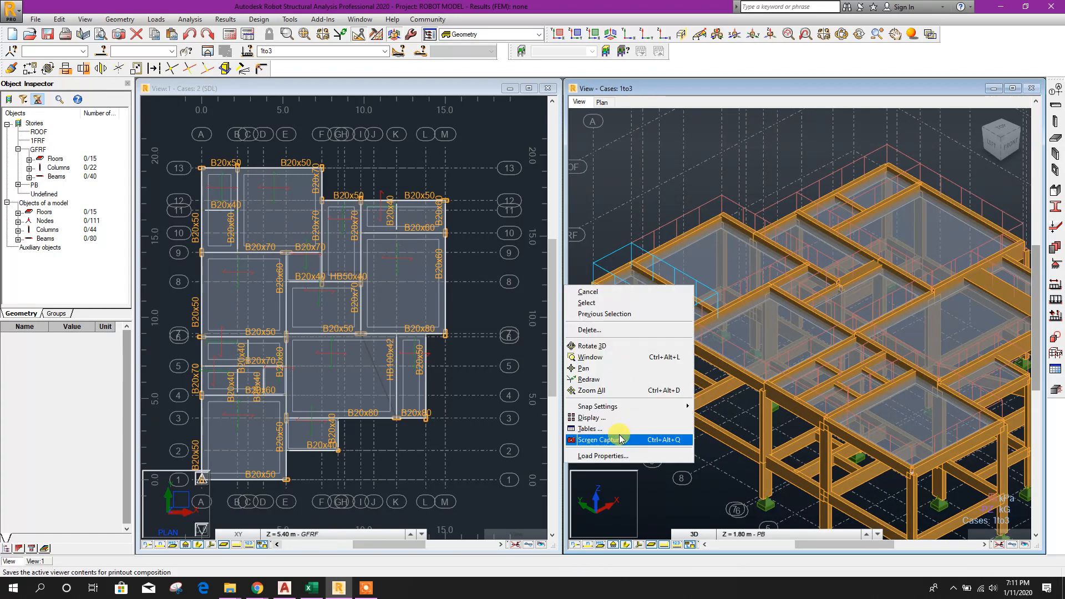
left_click(619, 434)
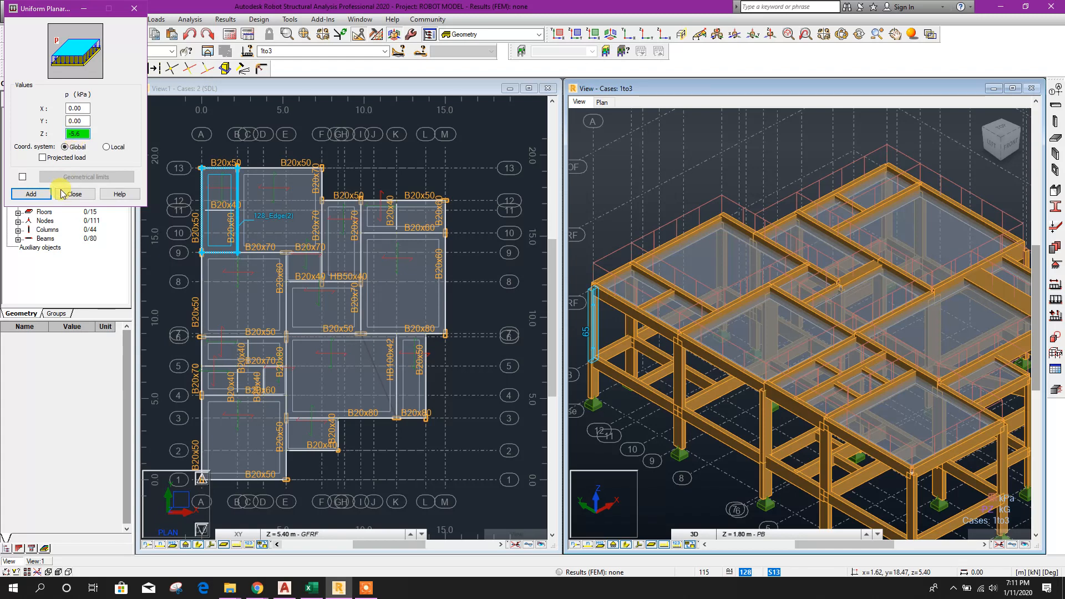
left_click(44, 195)
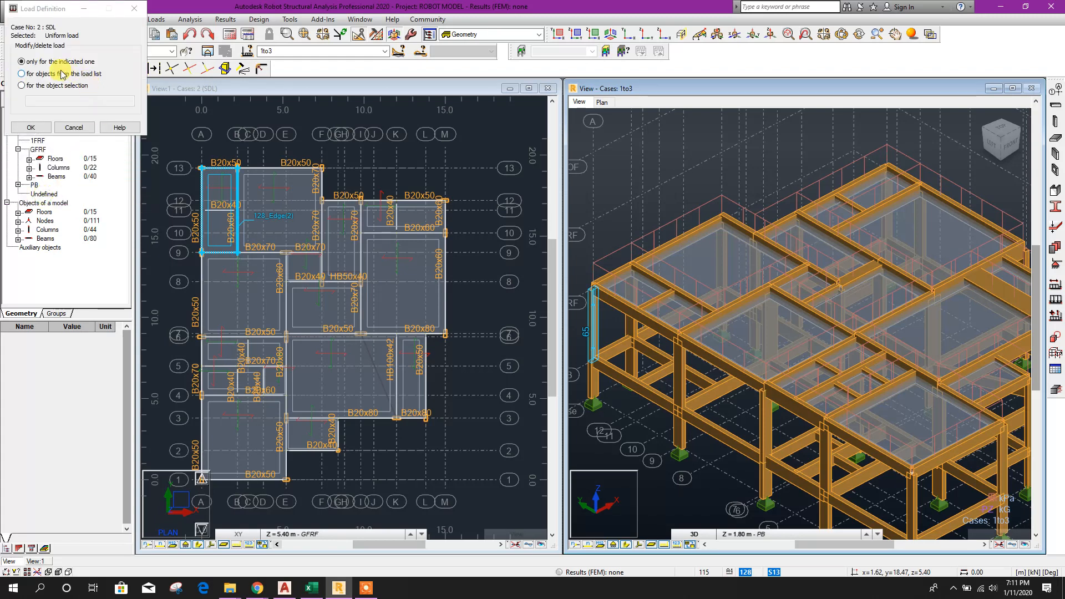
left_click(49, 126)
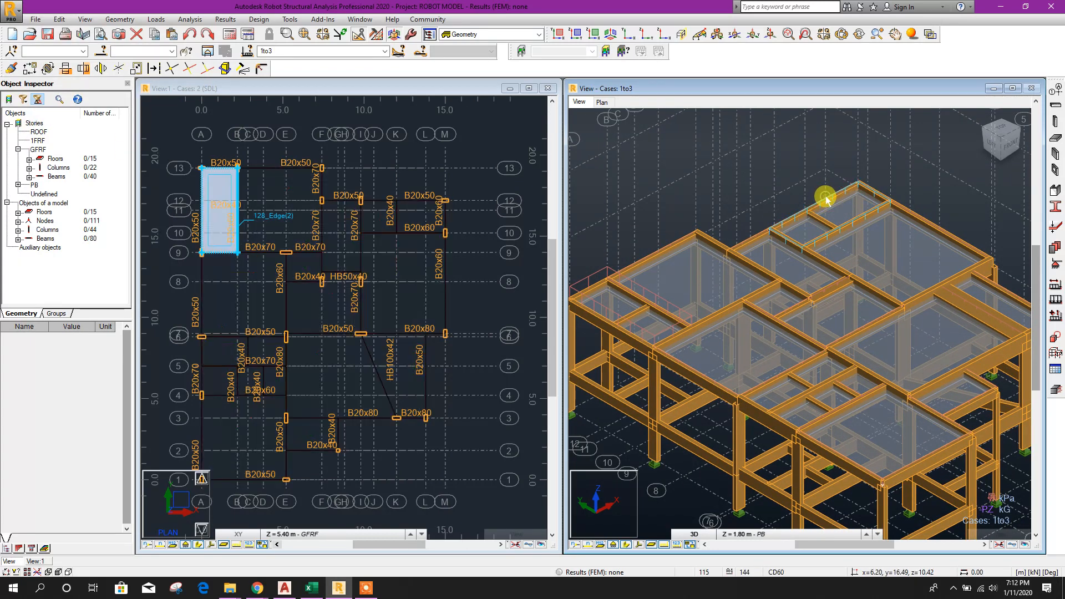
Reopen the corner floor's -5.6 kPa planar load properties and set the modification to apply to an object selection.
middle_click_drag(894, 328, 851, 321)
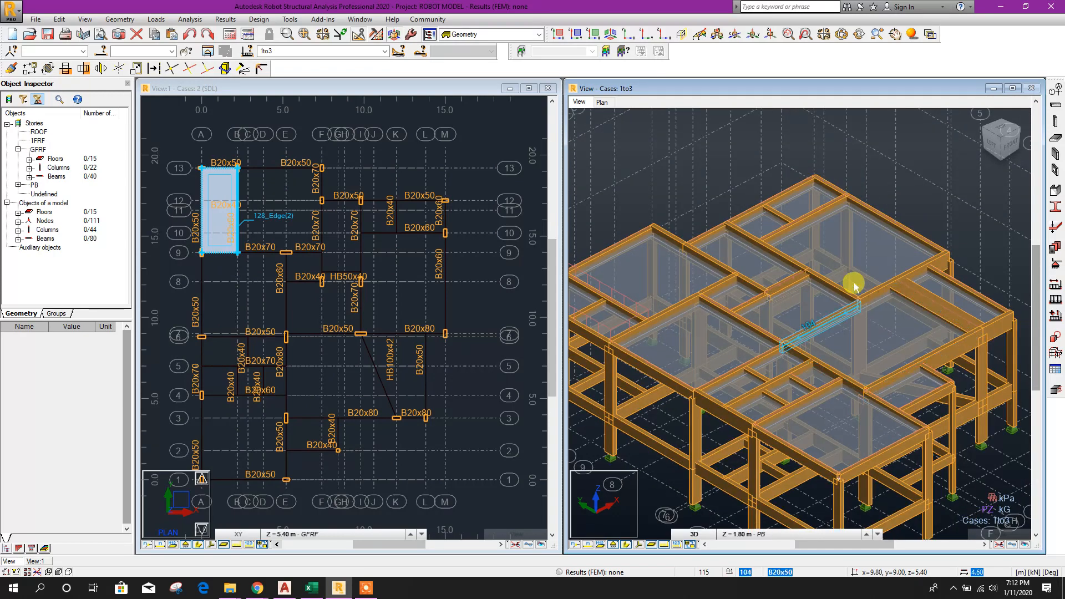
right_click(781, 195)
left_click(744, 363)
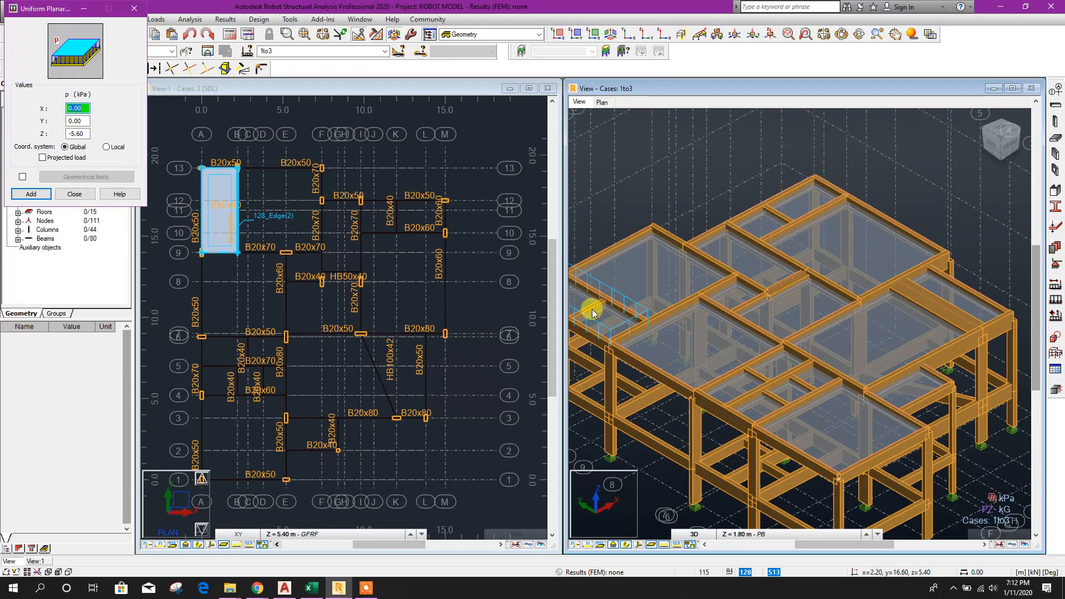
left_click(76, 134)
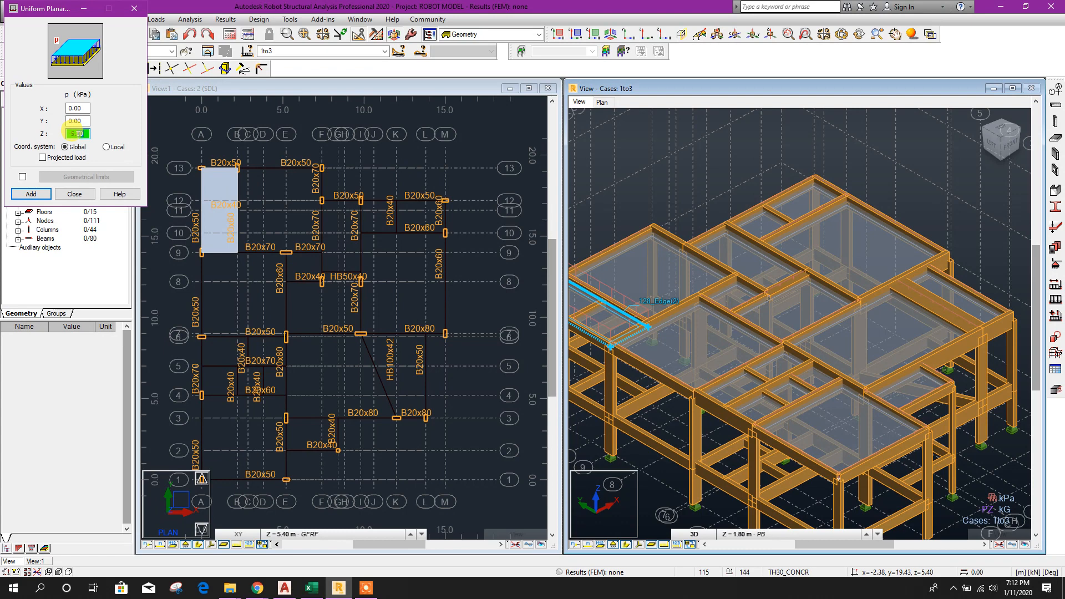
left_click(48, 194)
left_click(66, 85)
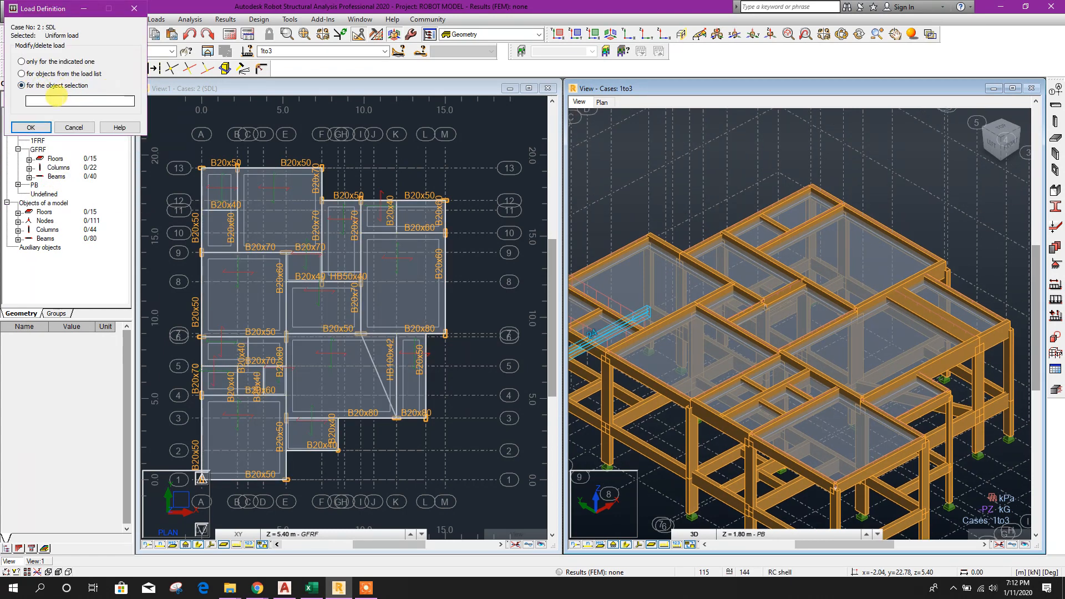
Apply the -5.6 kPa load to floor panels 129, 130, 132, 133, 138 and 139.
left_click(797, 215)
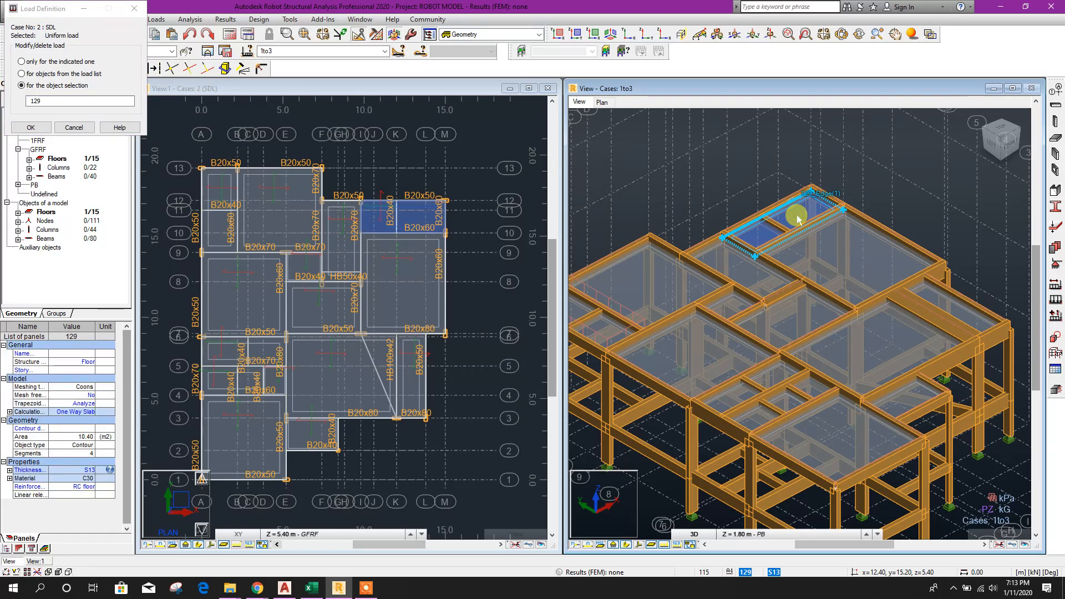
left_click(967, 317, "ctrl")
middle_click_drag(939, 434, 969, 393)
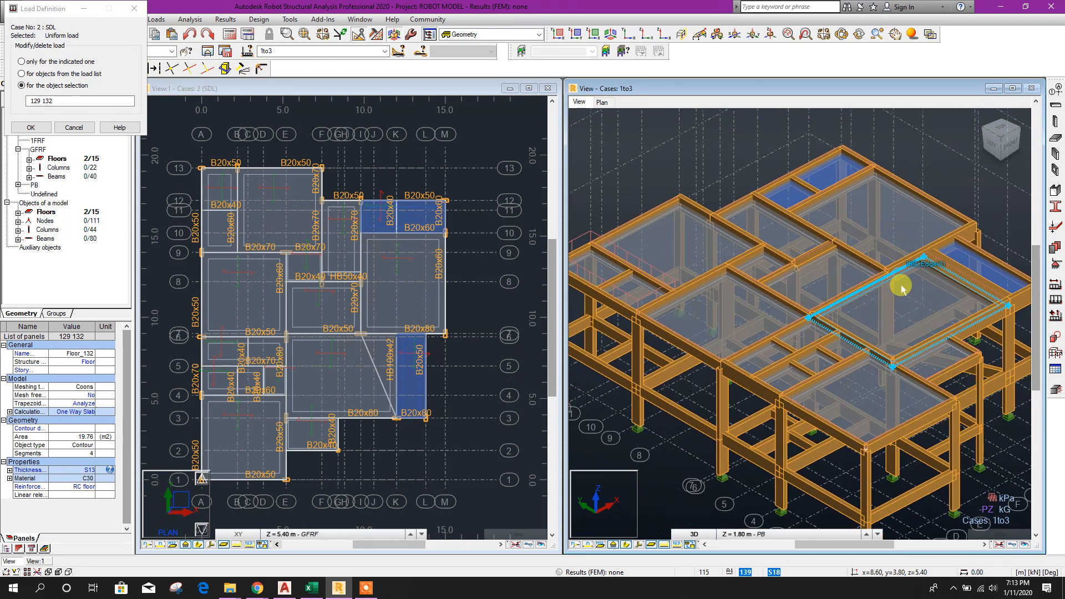
left_click(821, 290, "ctrl")
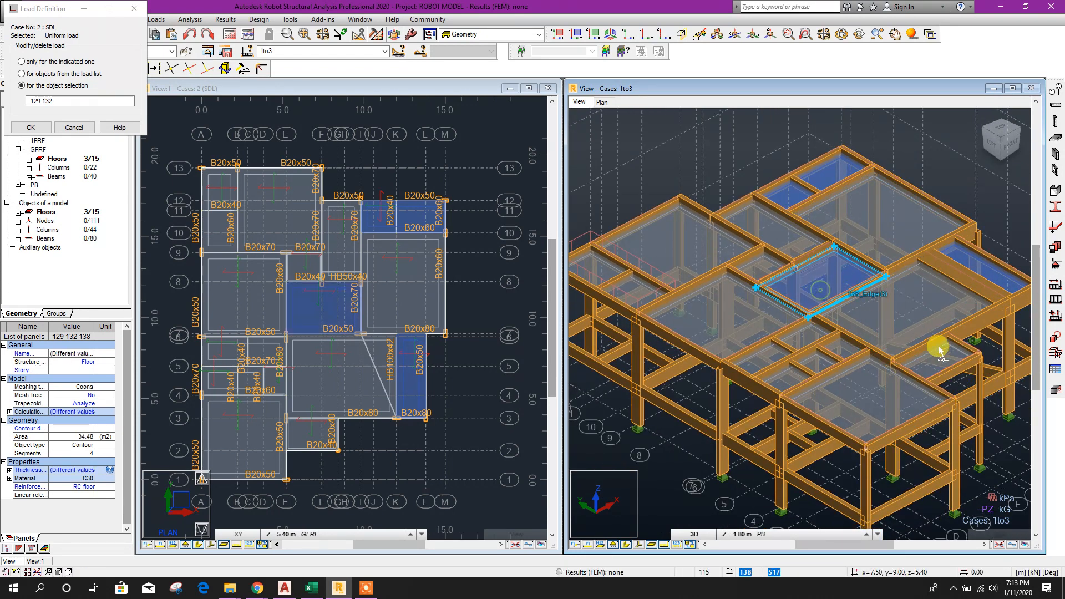
left_click(827, 363, "ctrl")
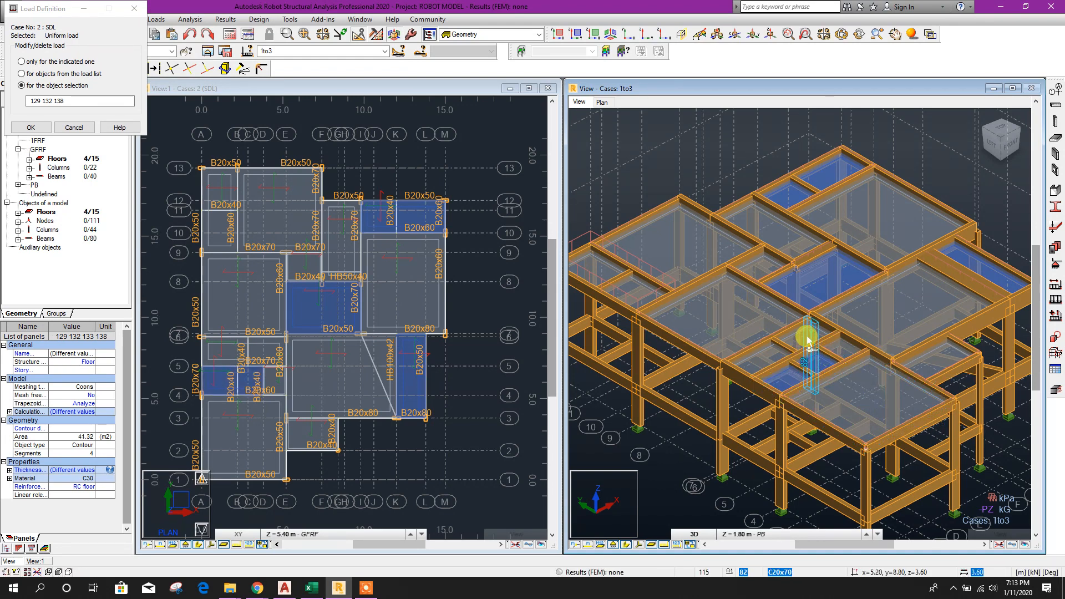
left_click(236, 369, "ctrl")
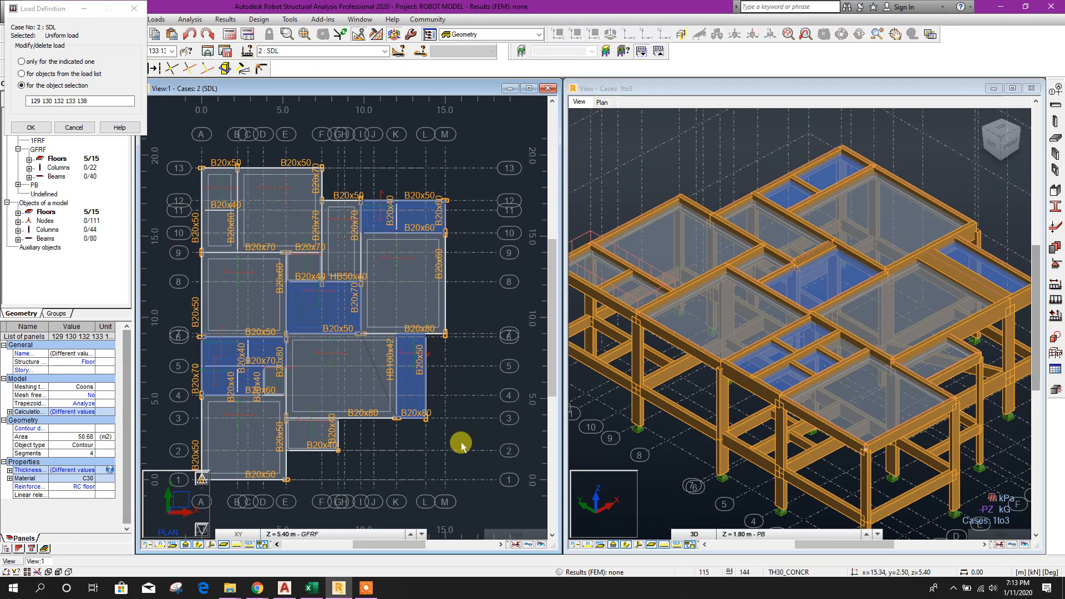
left_click(358, 395, "ctrl")
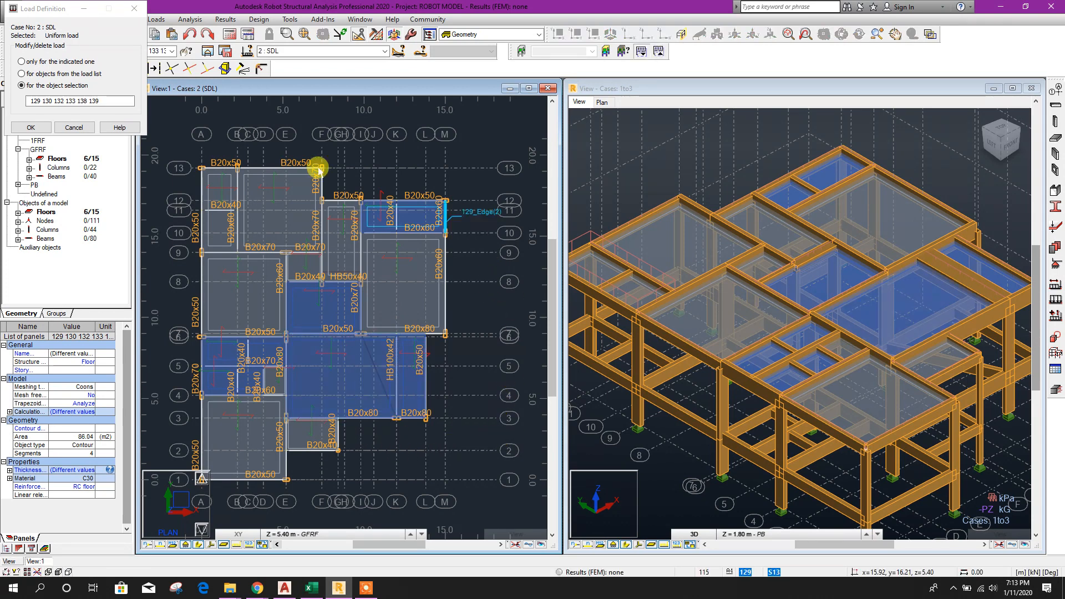
left_click(40, 129)
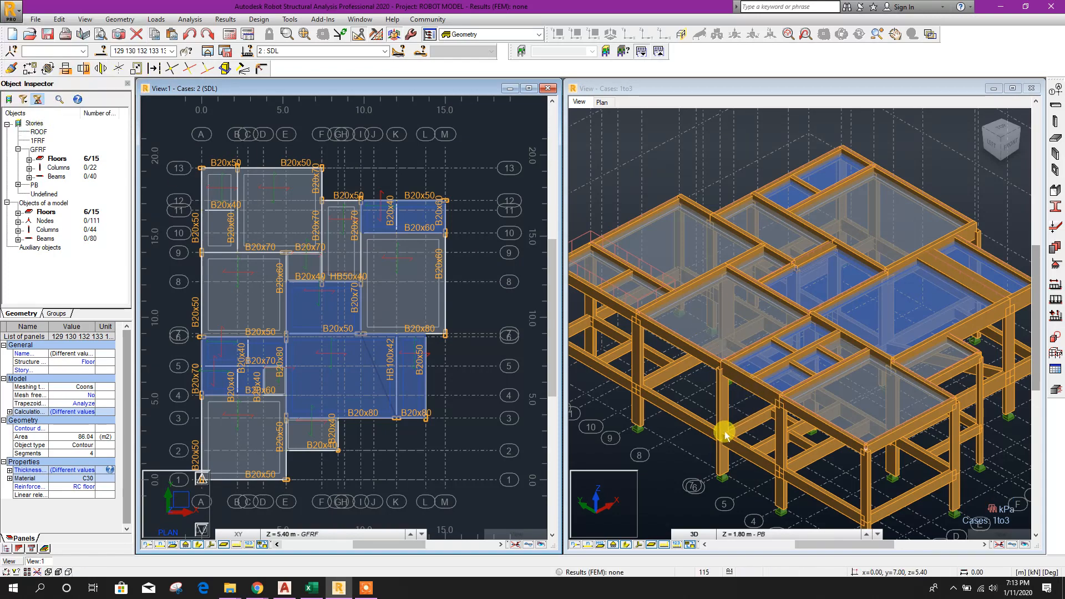
Clear the floor selection and show the load values in the 3D view.
left_click(944, 210)
scroll(832, 206, "down", 1)
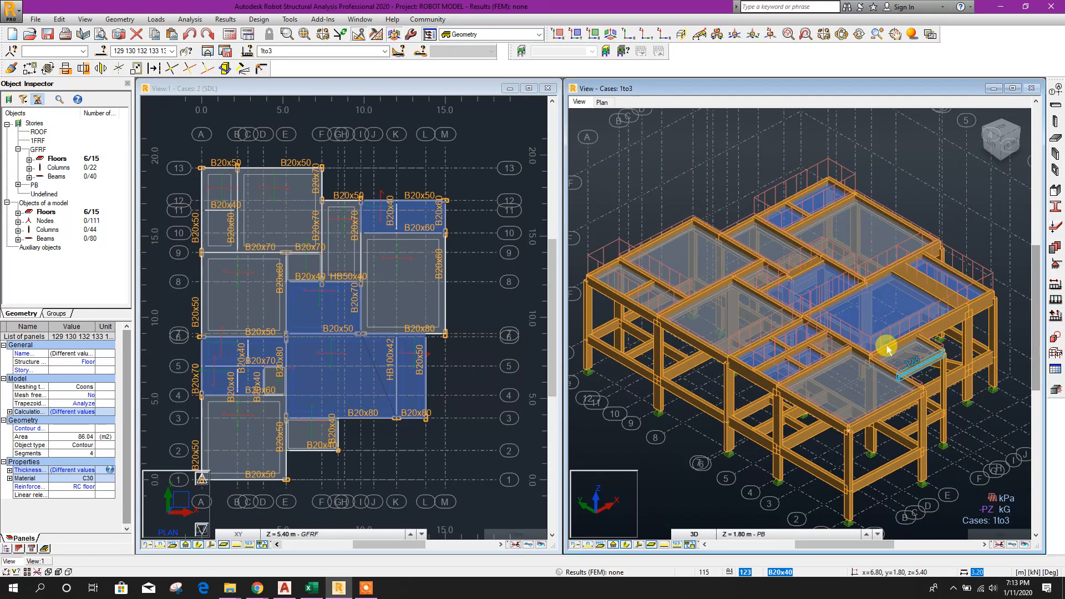
left_click(927, 172)
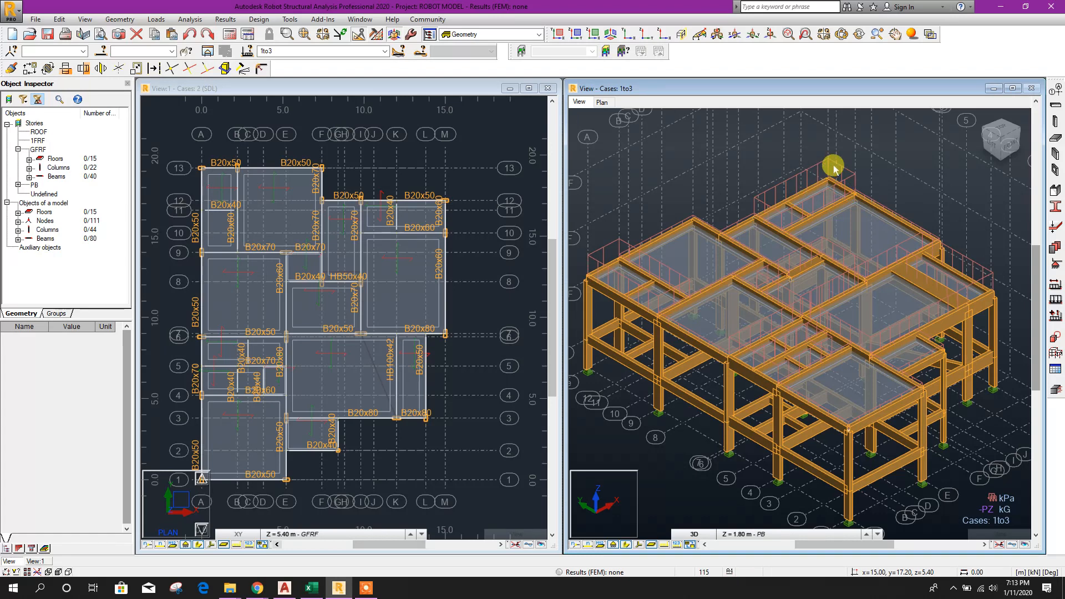
left_click(683, 547)
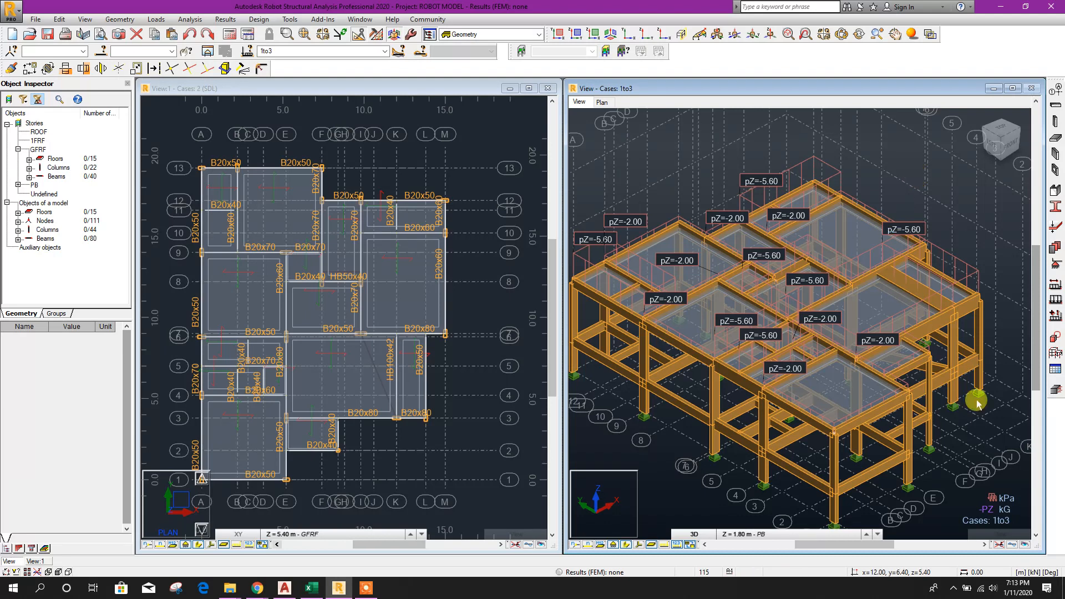
Change the planar load on the floor between axes F-I and 8-12 to -3 kPa in Z, for that load only, and activate the plan view.
scroll(747, 259, "up", 2)
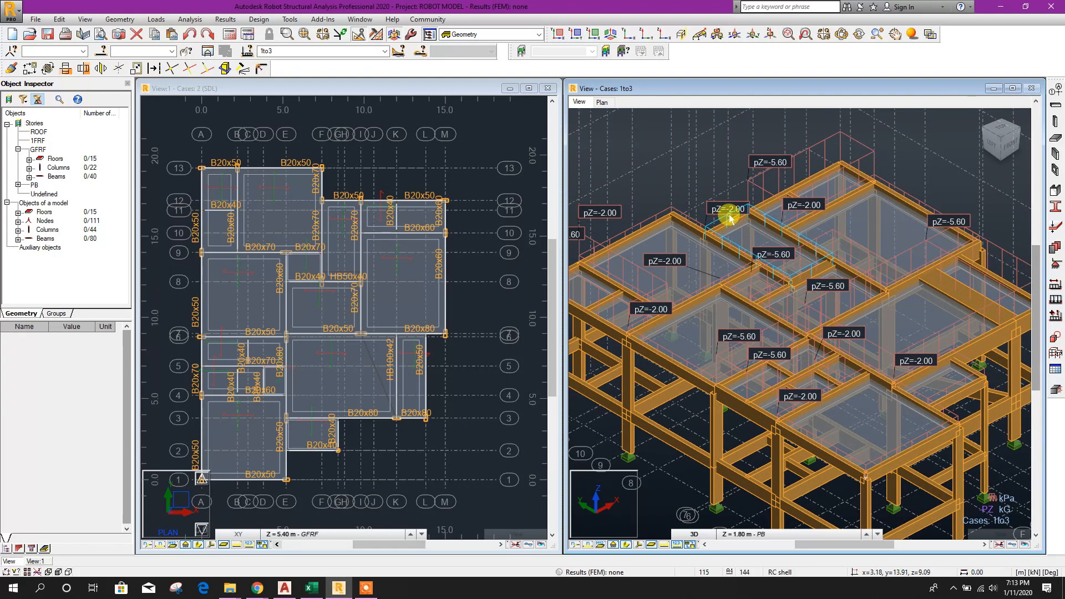
right_click(730, 219)
left_click(701, 388)
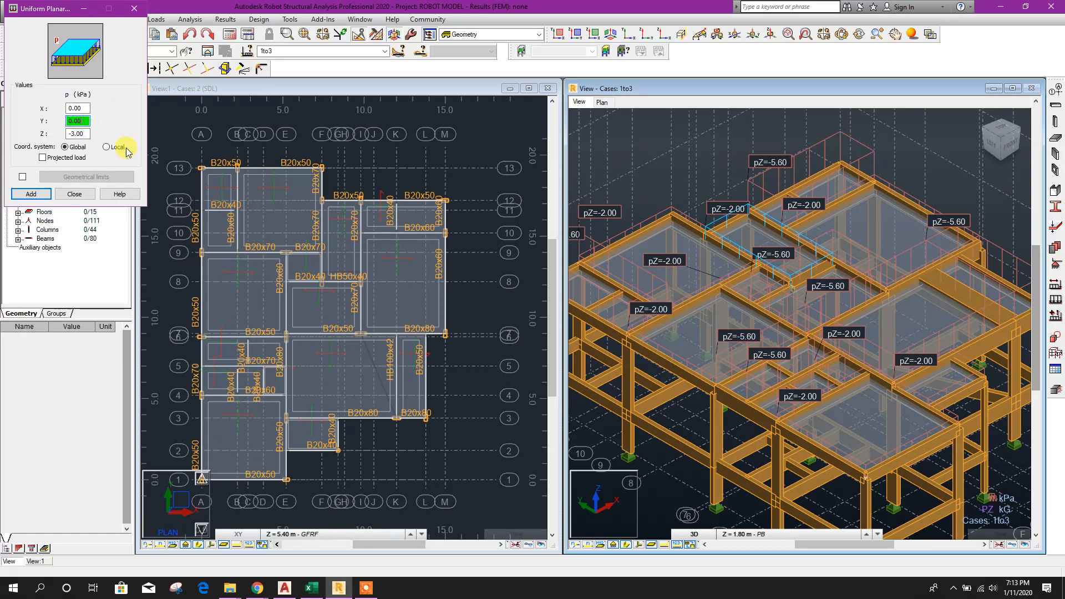
left_click(31, 194)
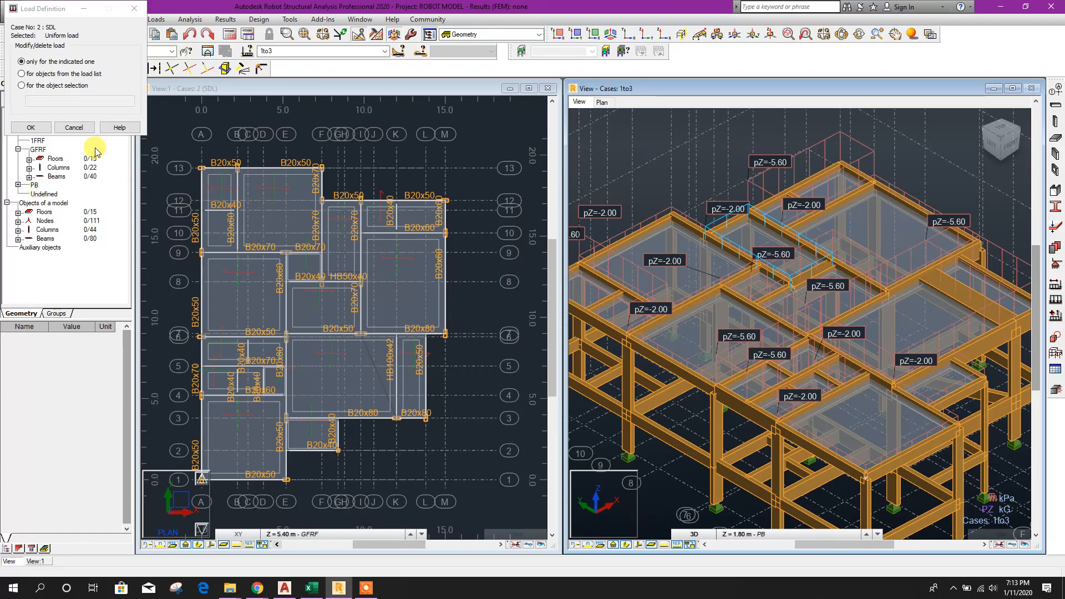
left_click(31, 127)
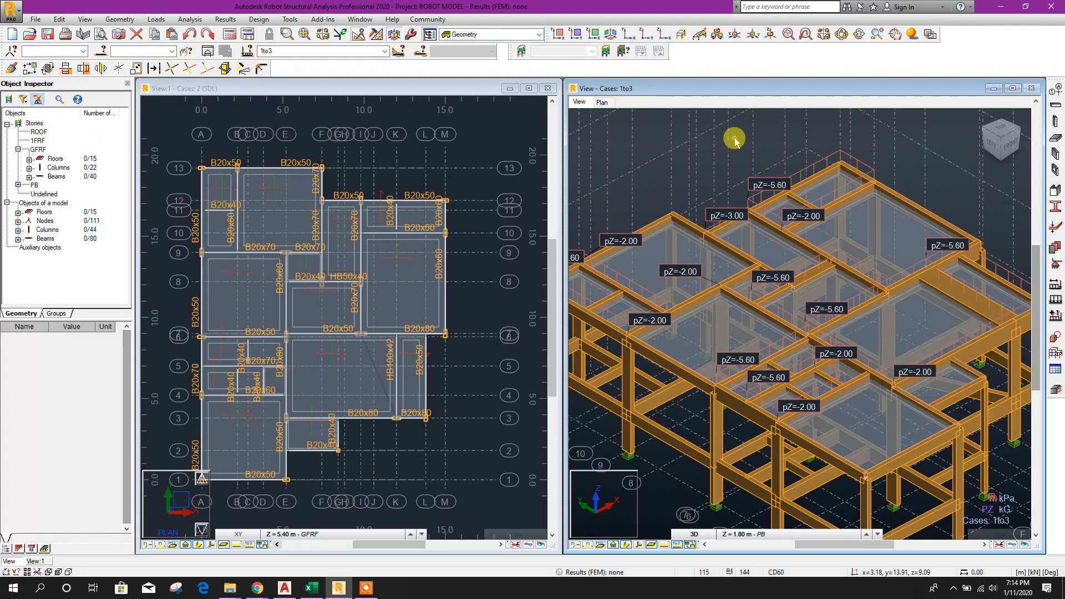
scroll(847, 207, "down", 2)
scroll(882, 176, "up", 1)
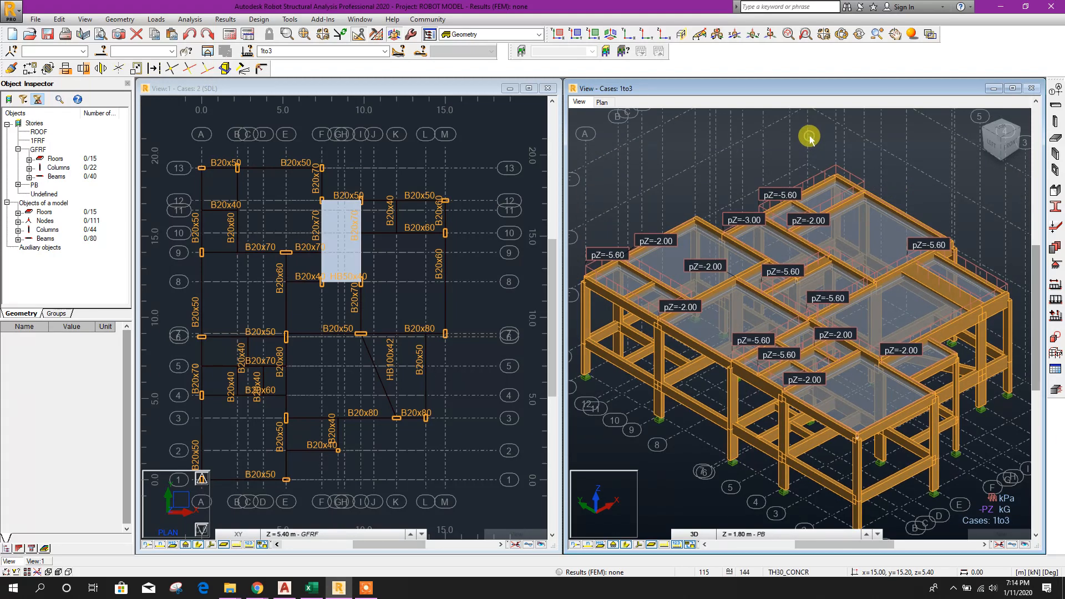
left_click(419, 159)
left_click(155, 19)
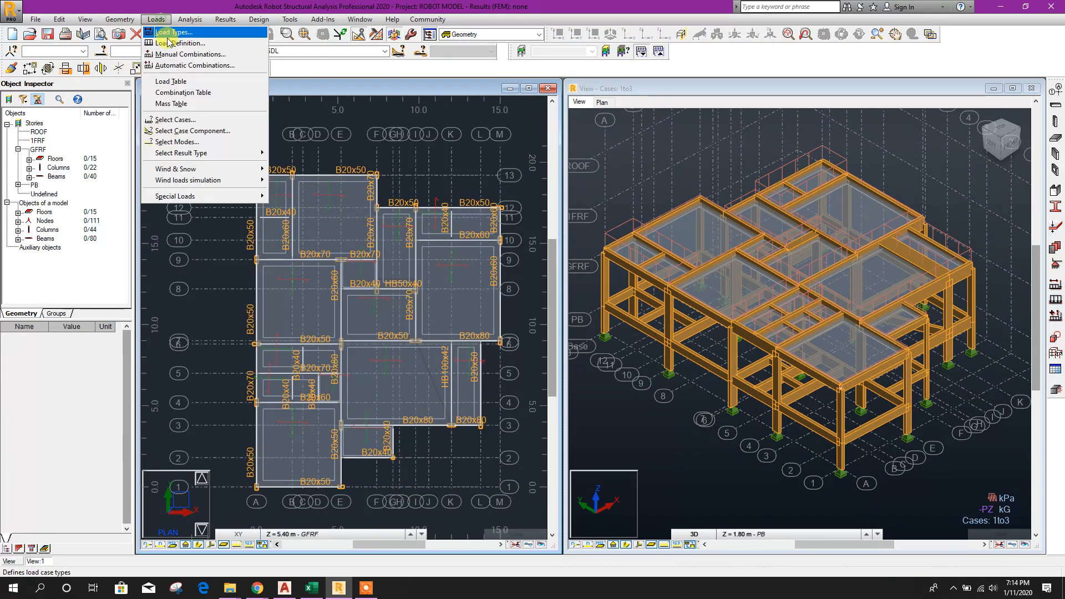
left_click(174, 44)
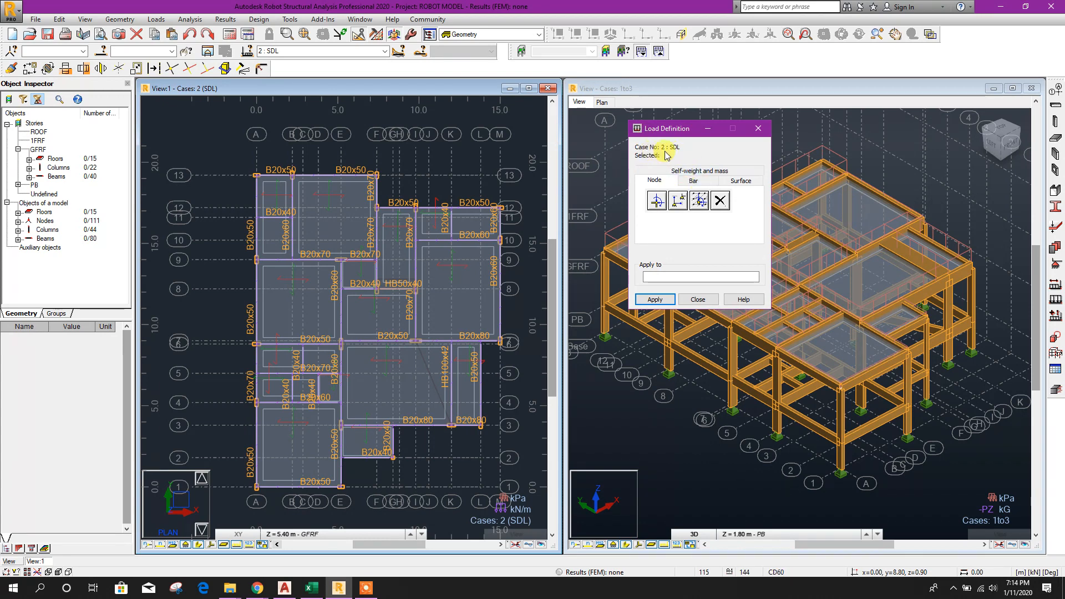
left_click(754, 129)
Make LL the current load case for the GFRF plan view.
left_click(384, 51)
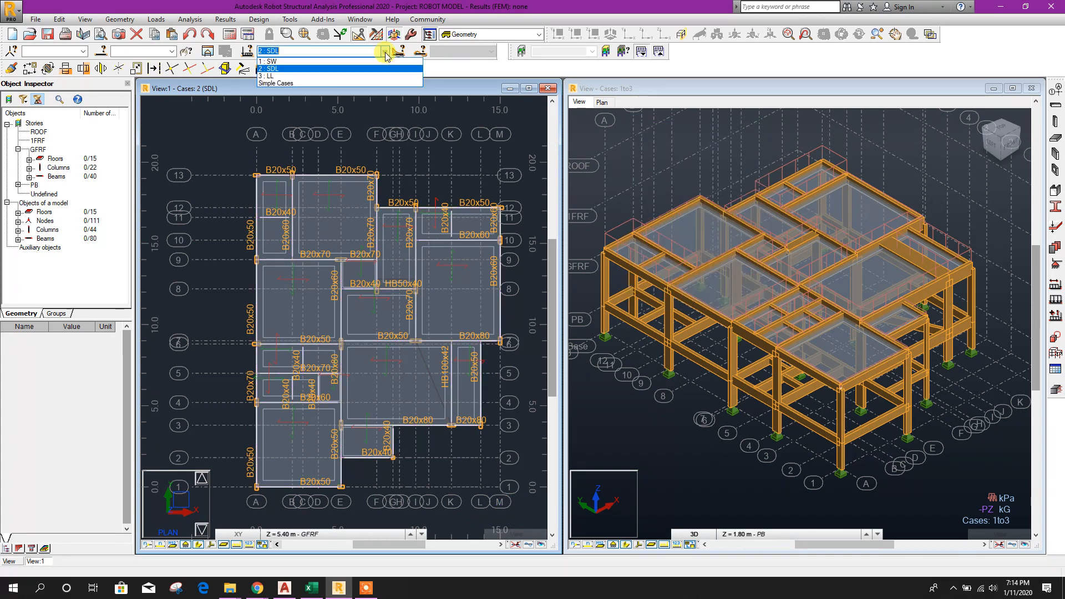
left_click(276, 76)
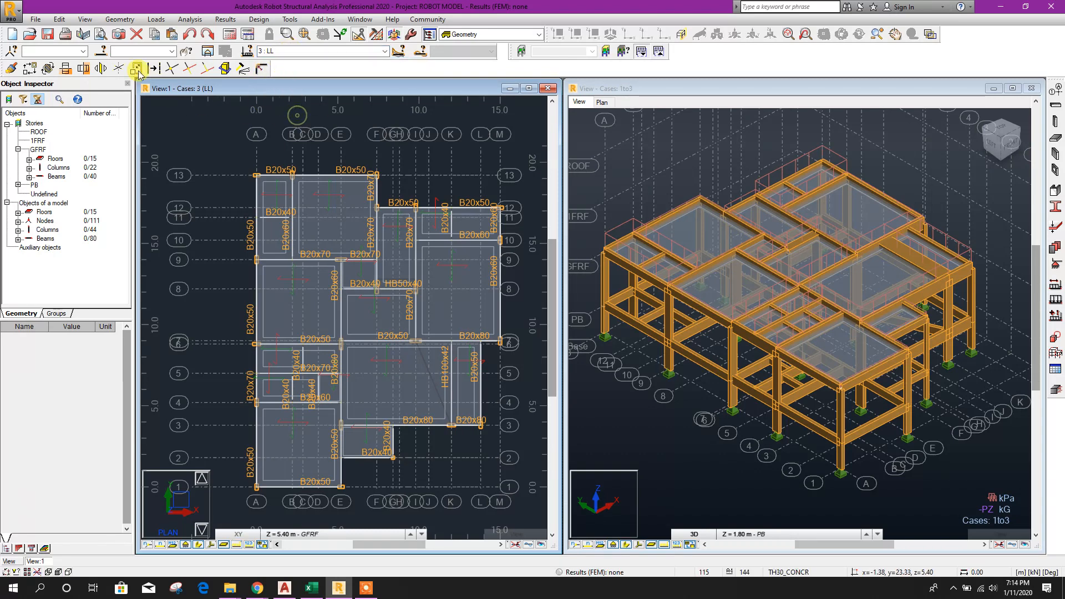
Define a uniform planar surface load of -2.0 kPa in global Z for the LL case.
left_click(157, 20)
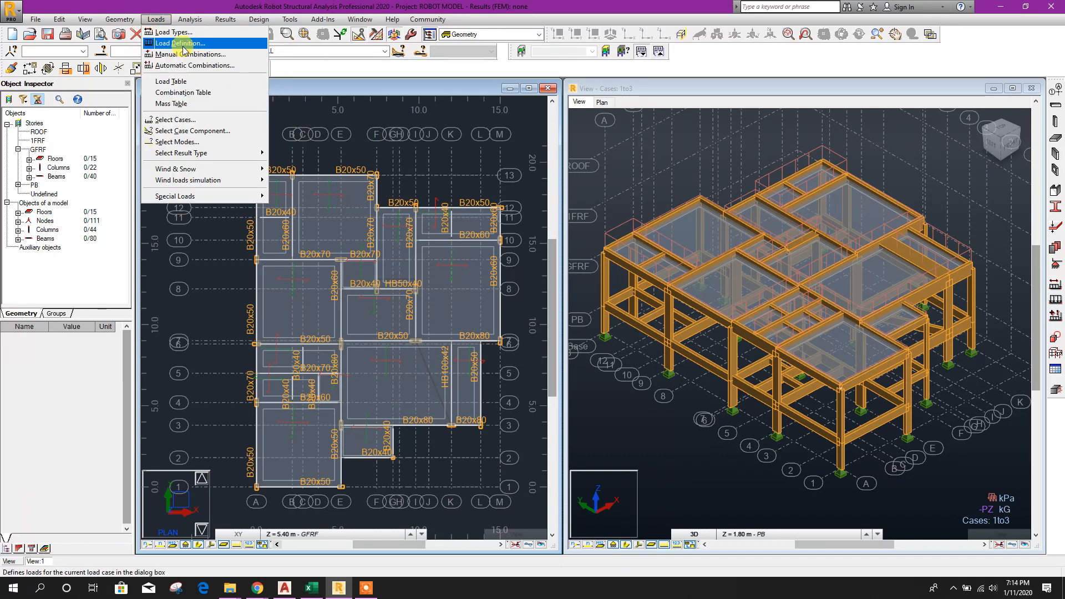
left_click(169, 41)
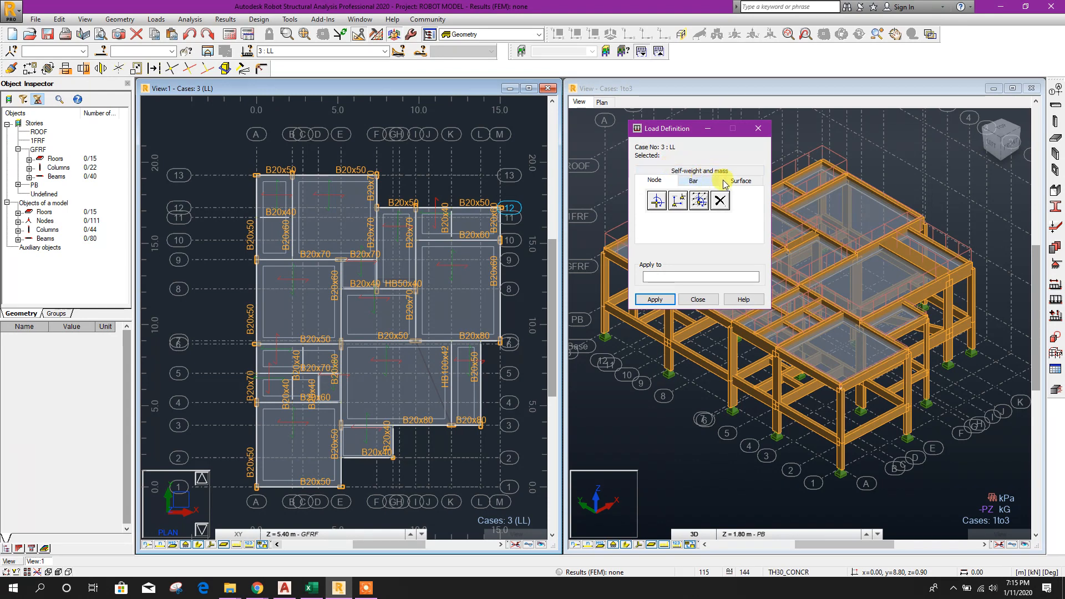
left_click(740, 180)
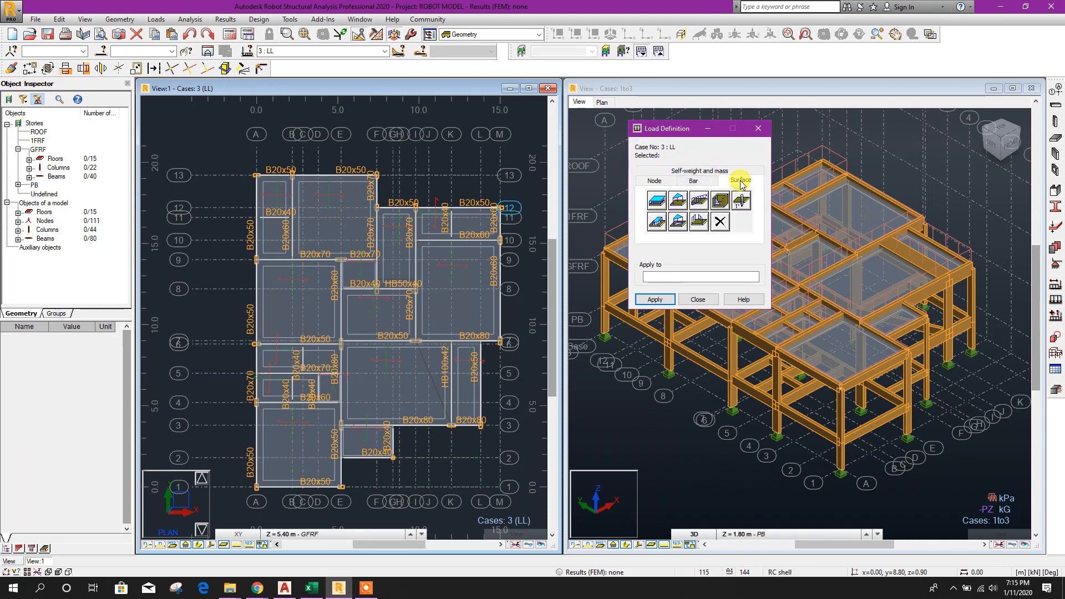
left_click(655, 202)
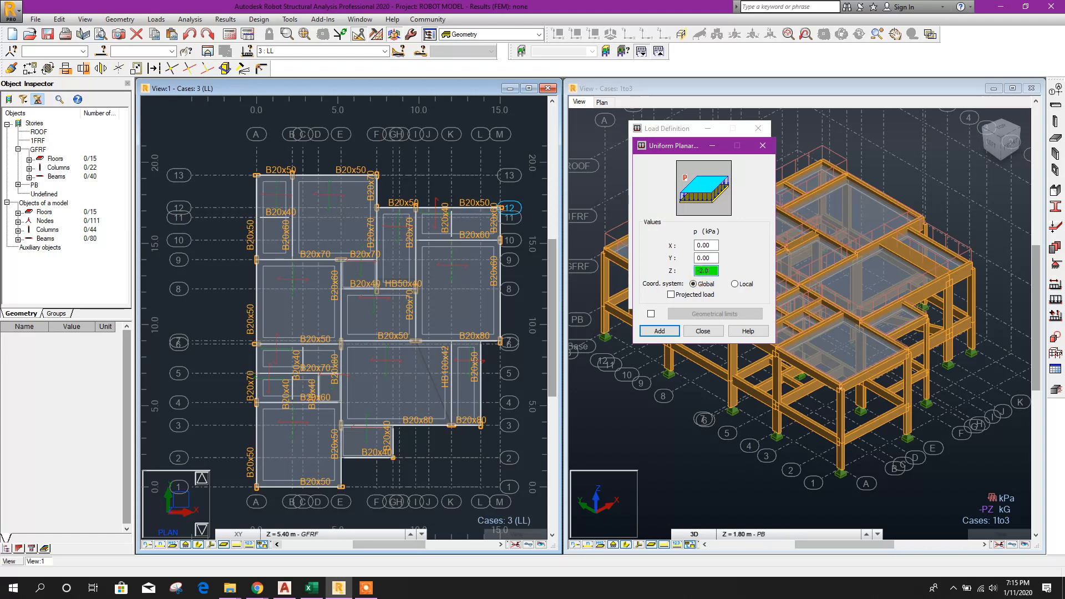
left_click(660, 330)
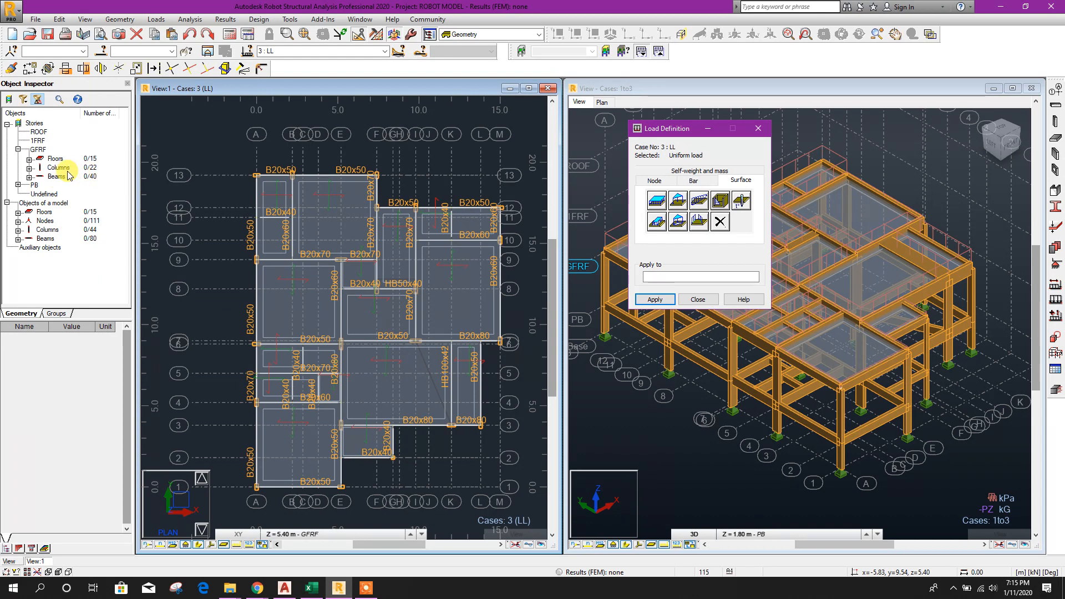
Apply the uniform load to all GFRF floor panels, 128to130 and 132to143, and finish the load definition.
left_click(55, 159)
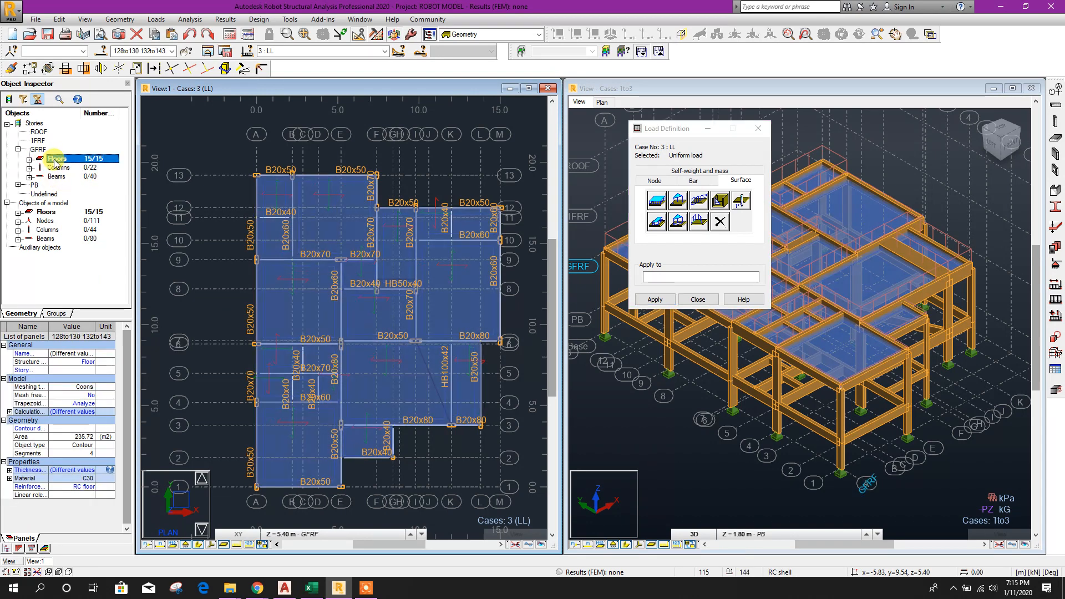
left_click(655, 276)
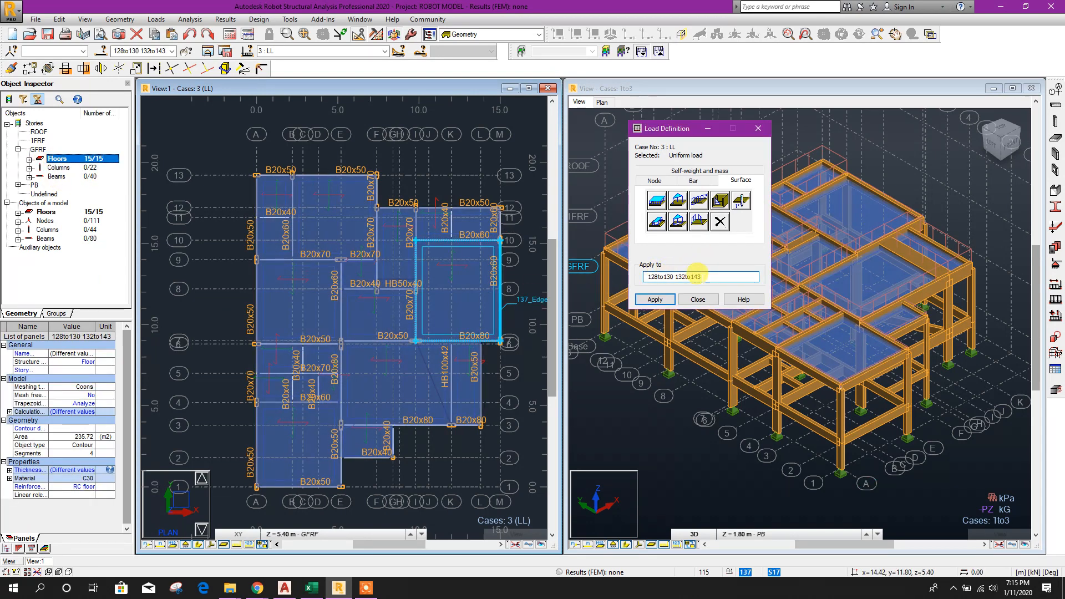
left_click(654, 300)
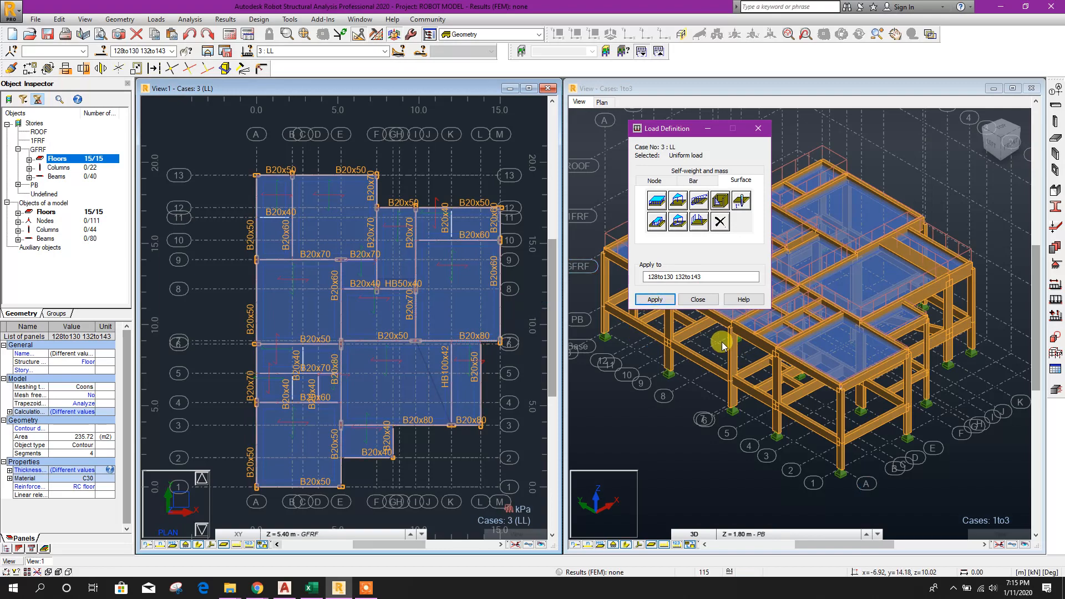
left_click(698, 300)
Clear the floor selection and show only load case LL in the 3D view.
left_click(732, 440)
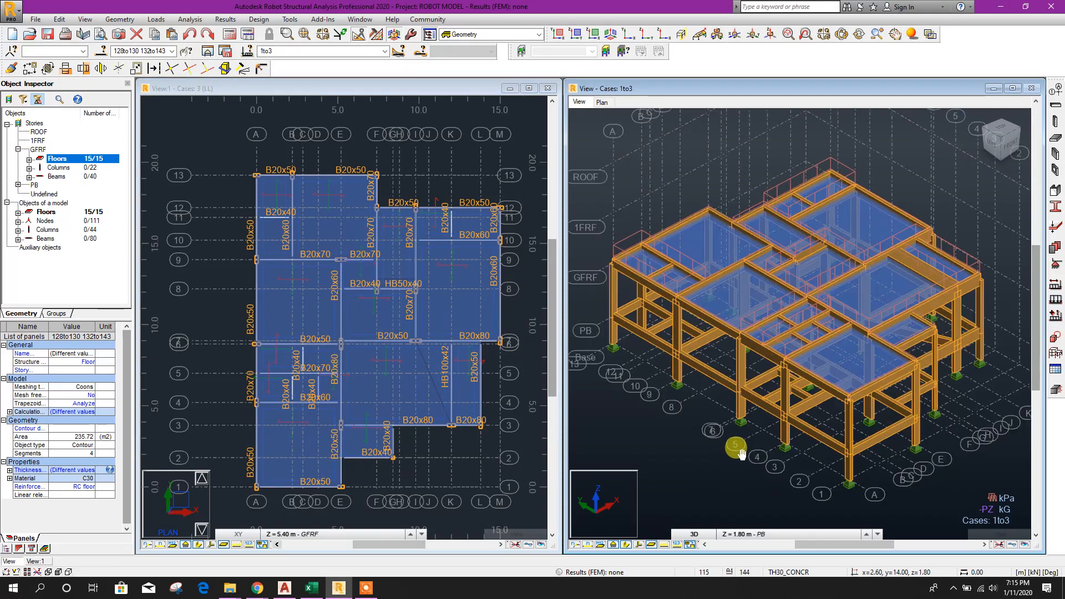
left_click(666, 159)
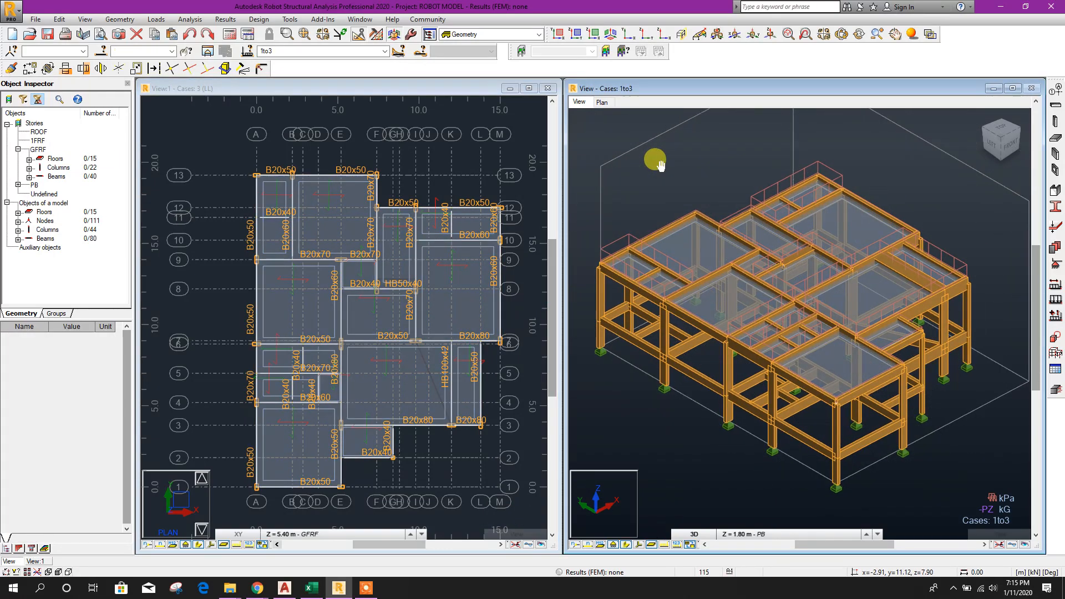
left_click(384, 51)
left_click(613, 119)
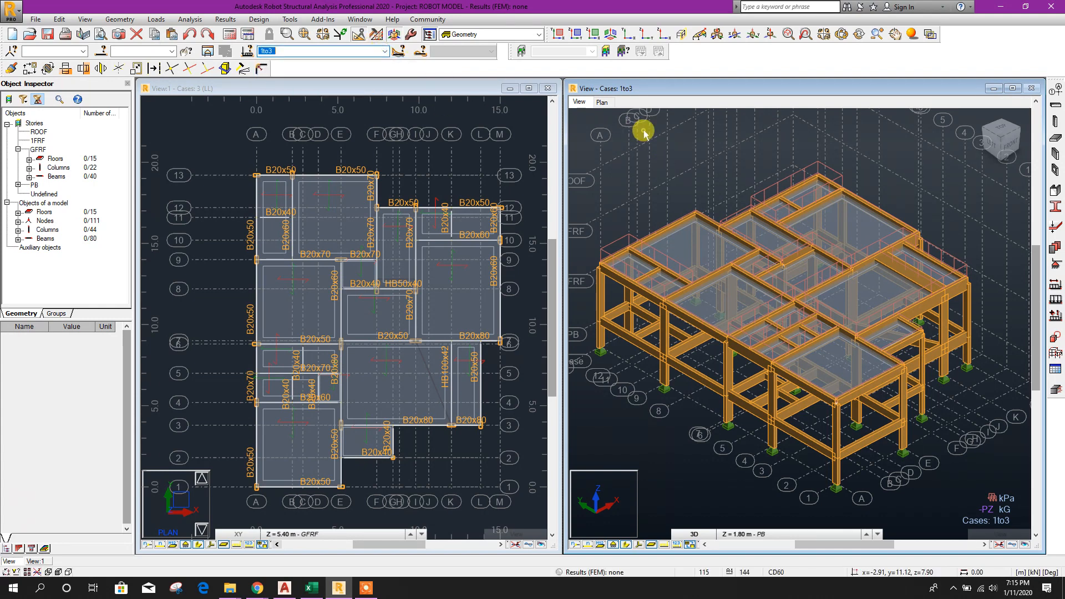
left_click(387, 51)
left_click(288, 76)
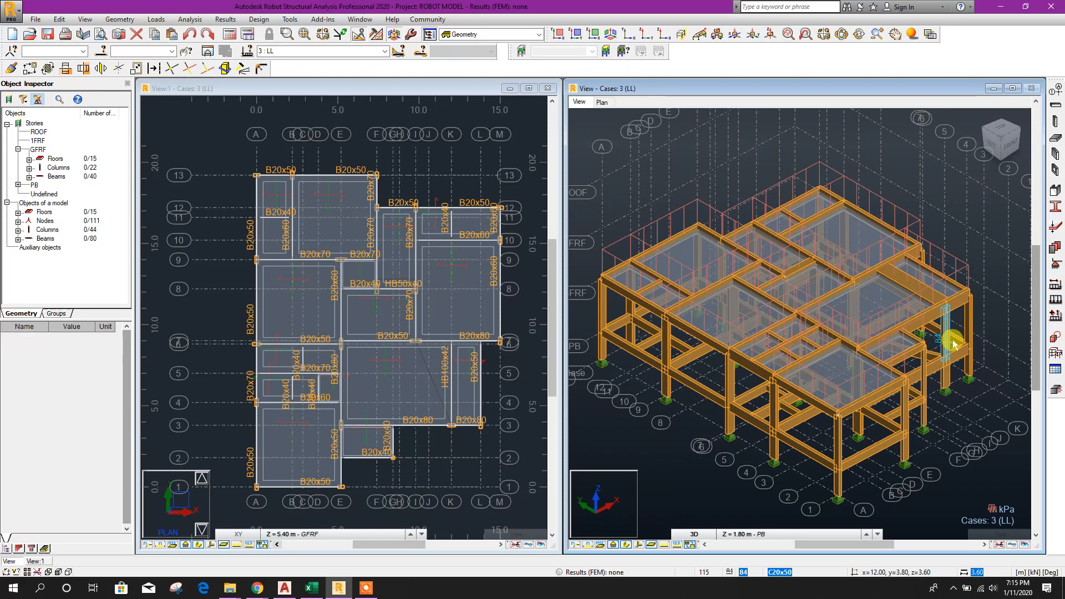
Display the load values in the 3D view and check the LL loads on the GFRF floors.
middle_click_drag(949, 340, 956, 326)
left_click(678, 545)
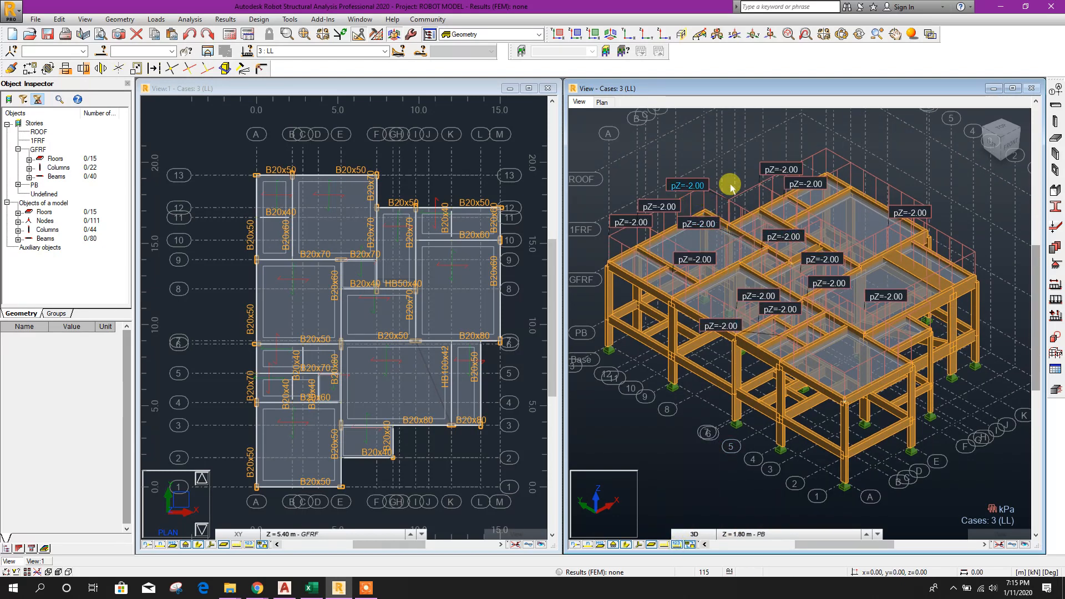
middle_click_drag(962, 403, 967, 388)
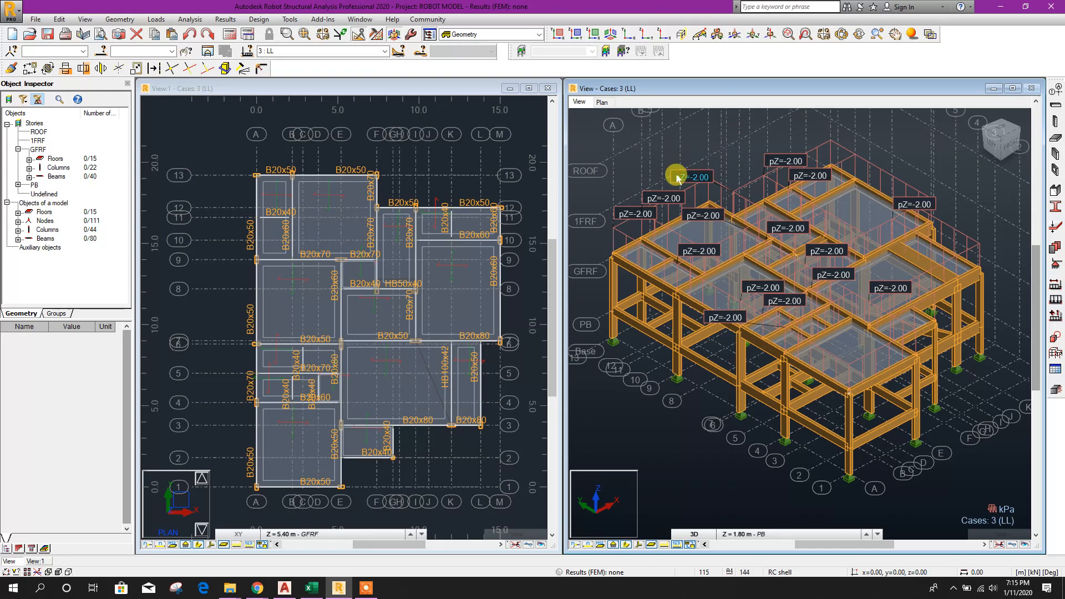
middle_click_drag(671, 149, 681, 156)
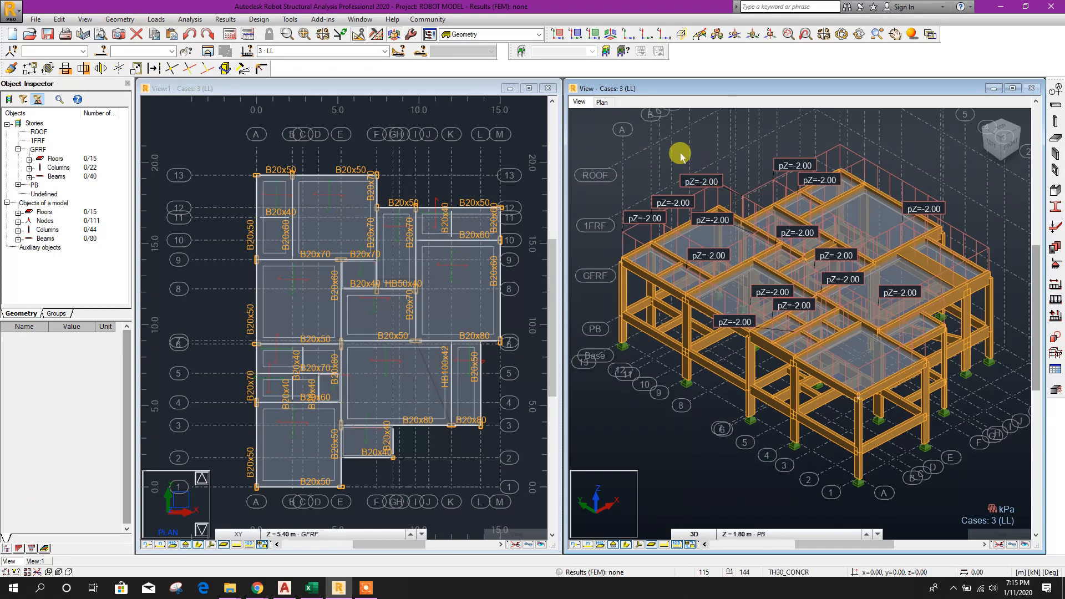
middle_click_drag(696, 422, 702, 426)
middle_click_drag(670, 167, 673, 182)
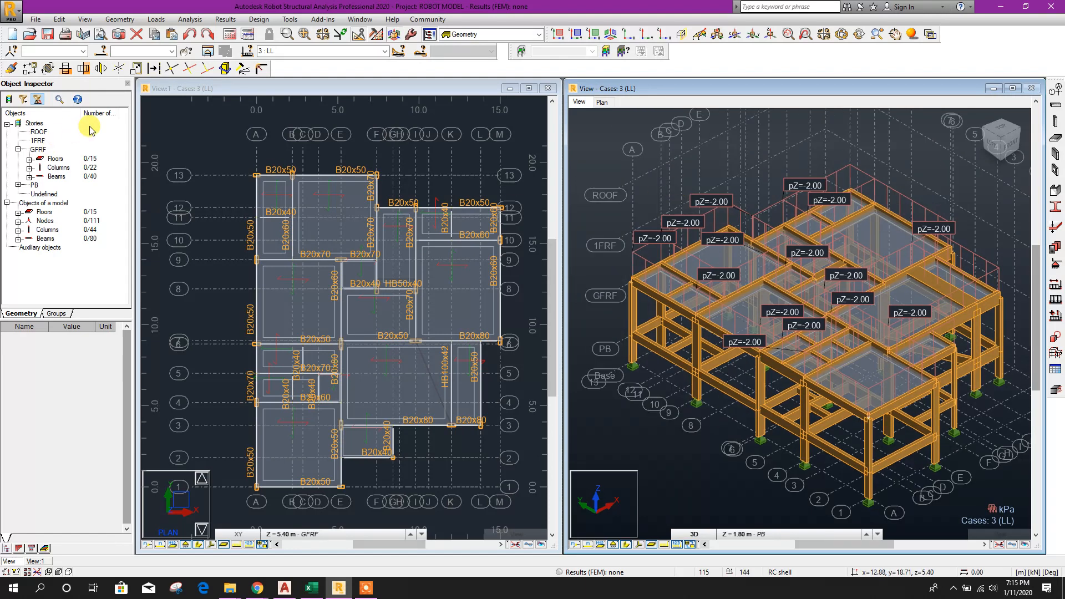
Select all floors, columns and beams of the GFRF story.
left_click(37, 150)
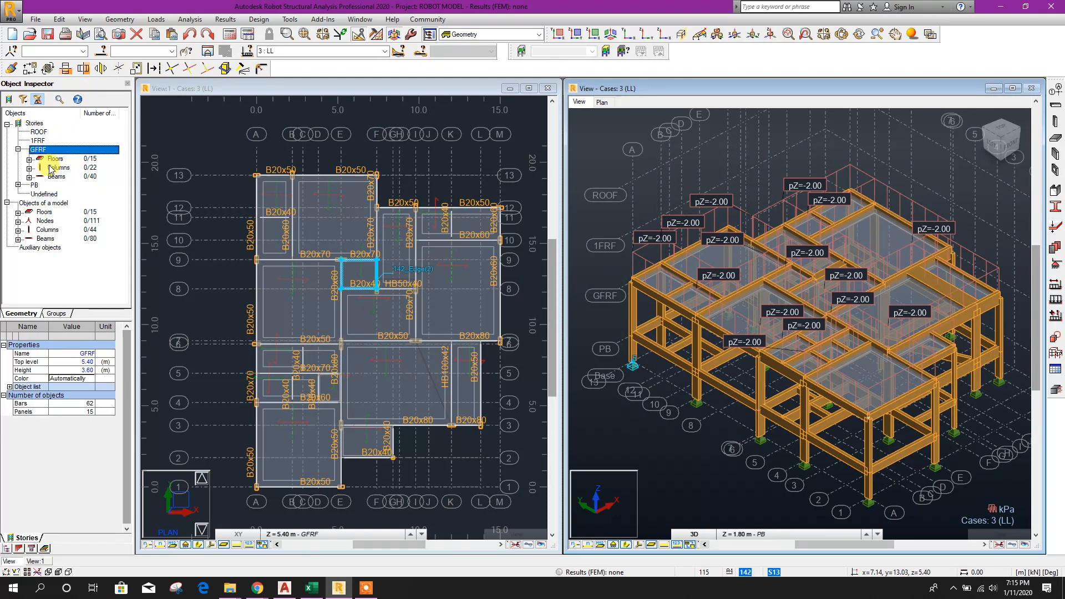
right_click(65, 151)
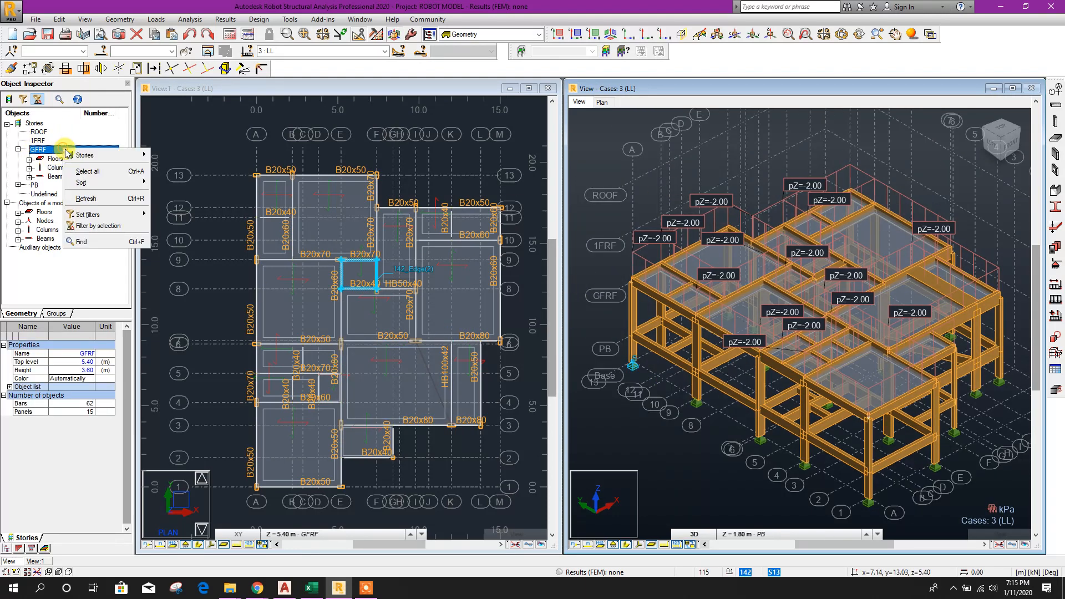
left_click(105, 173)
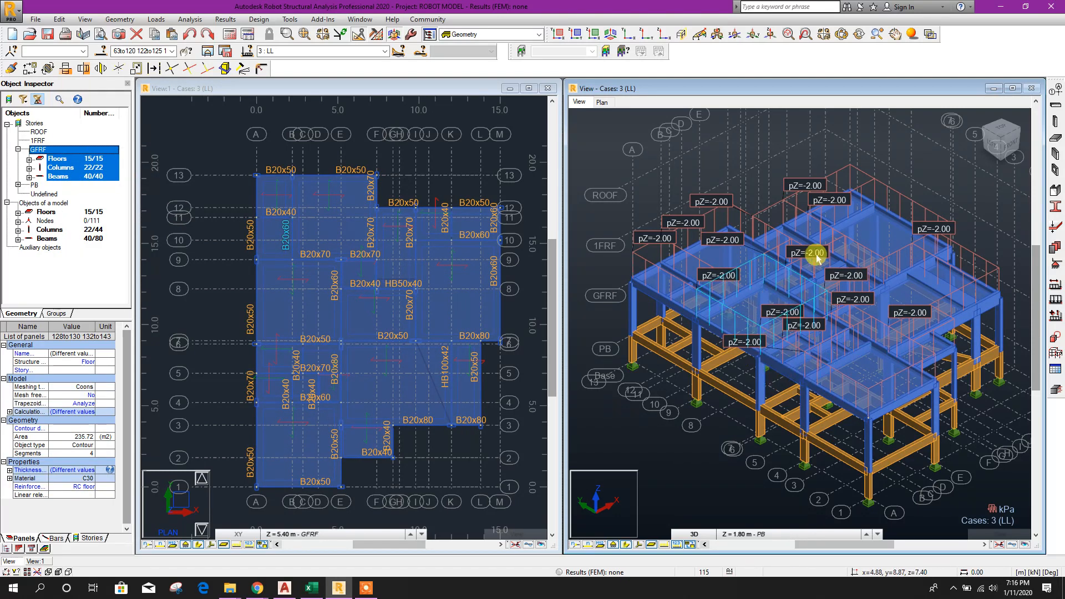
Copy the contents of the GFRF story to the 1FRF and ROOF stories above and clear the selection.
left_click(38, 151)
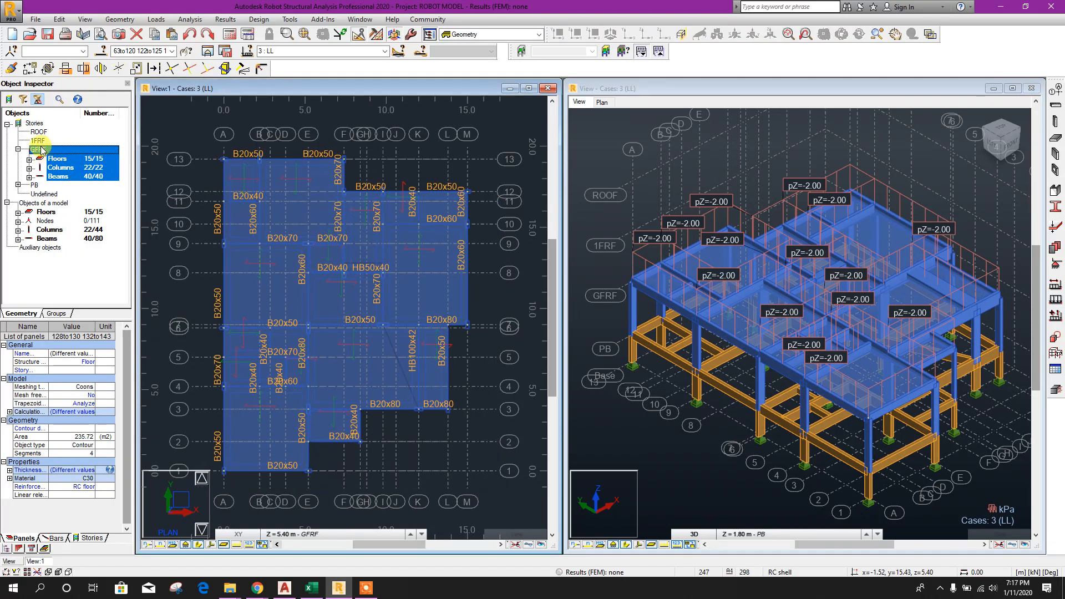
right_click(49, 155)
mouse_move(89, 158)
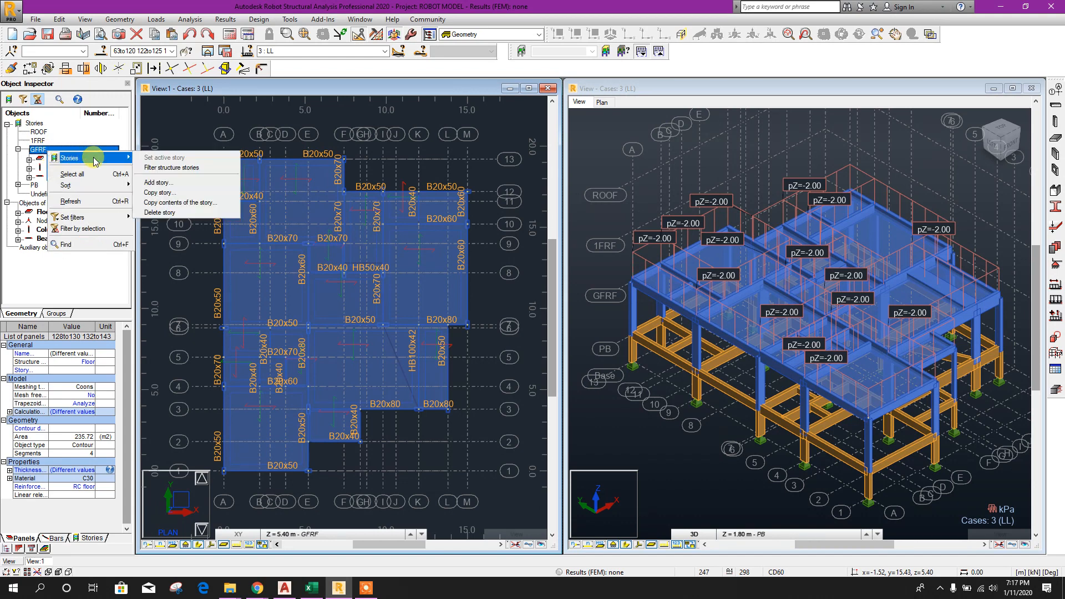
left_click(211, 205)
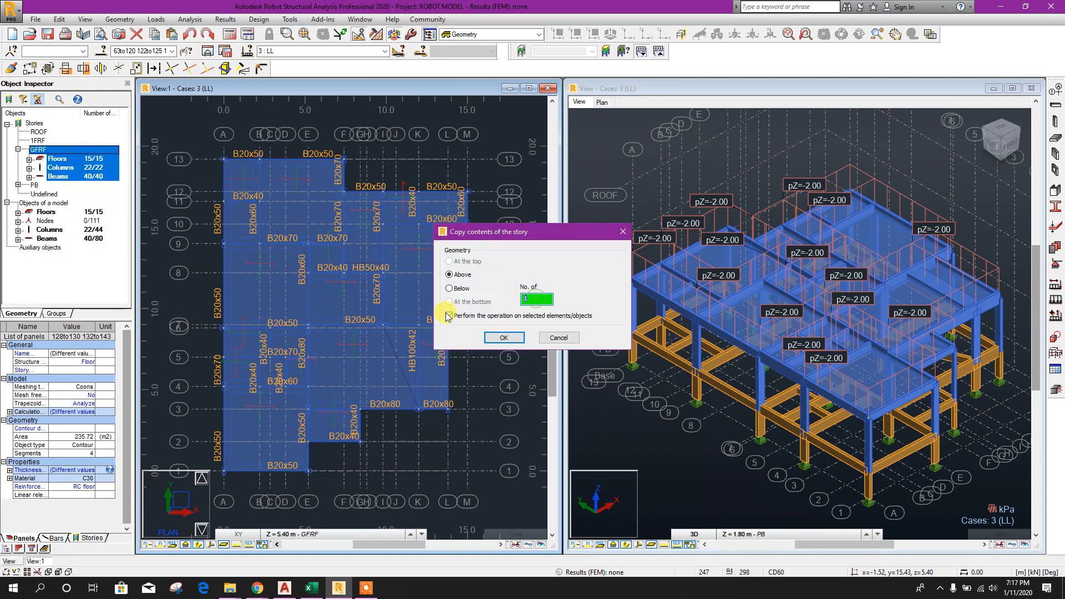
left_click(504, 337)
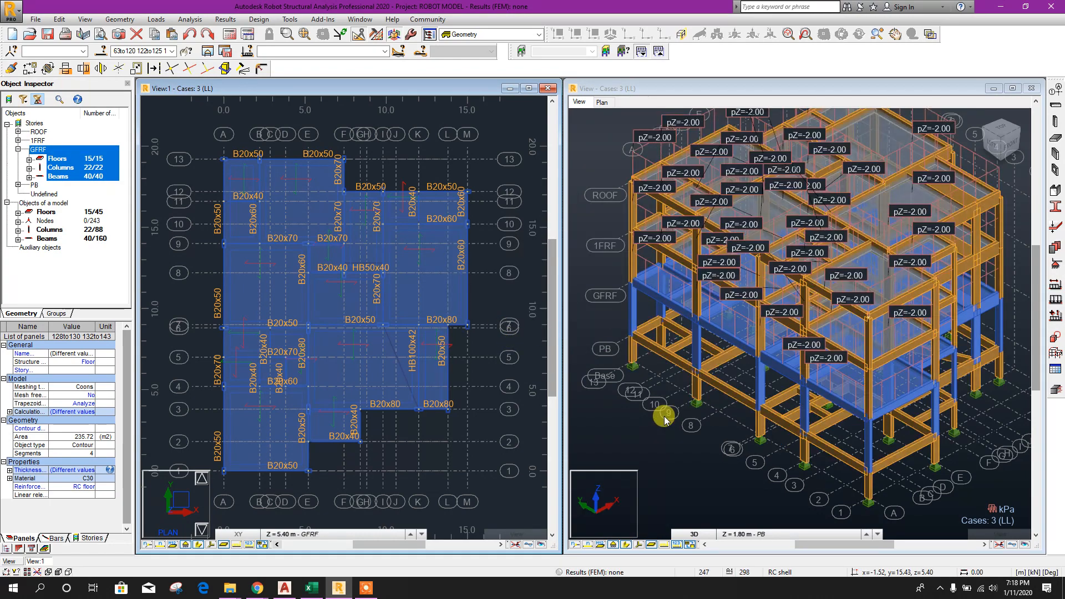
scroll(664, 420, "down", 1)
middle_click_drag(684, 368, 671, 418)
left_click(611, 164)
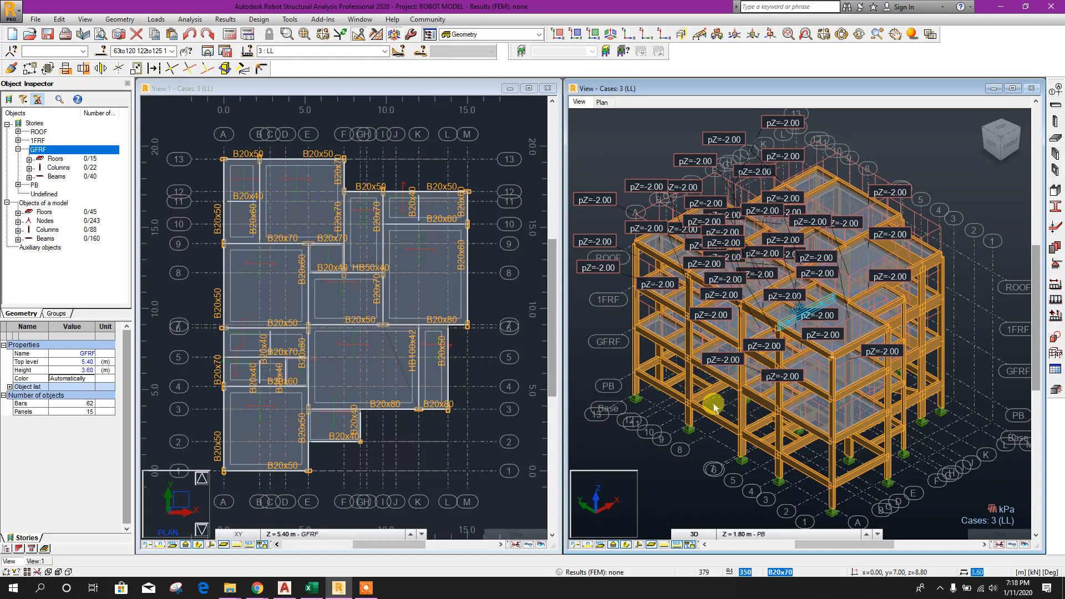
middle_click_drag(673, 465, 687, 460)
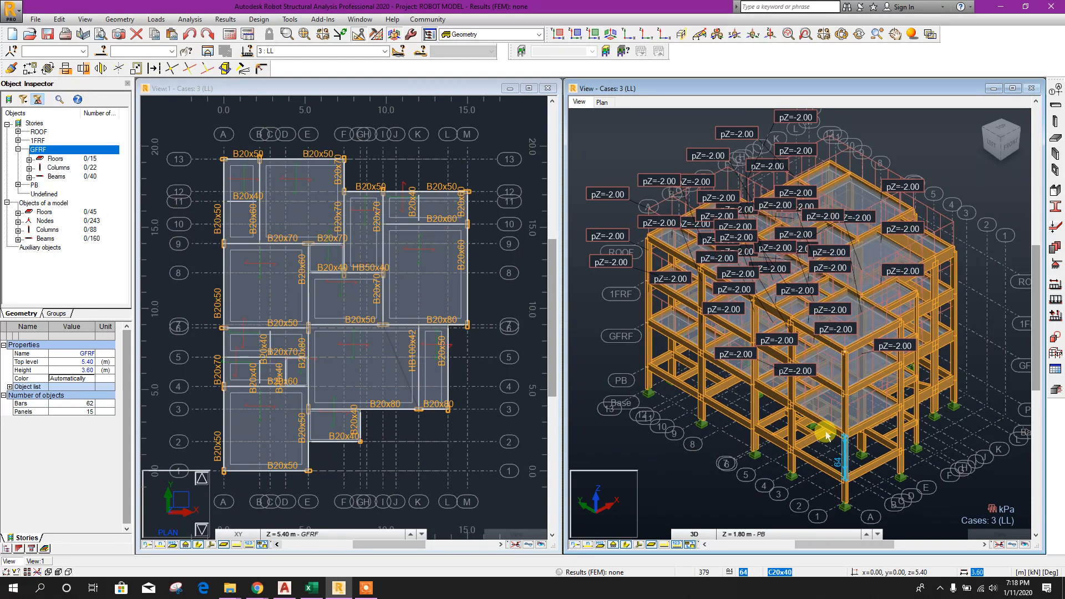
Set the plan view to the 1FRF level at Z = 8.80 m.
left_click(502, 224)
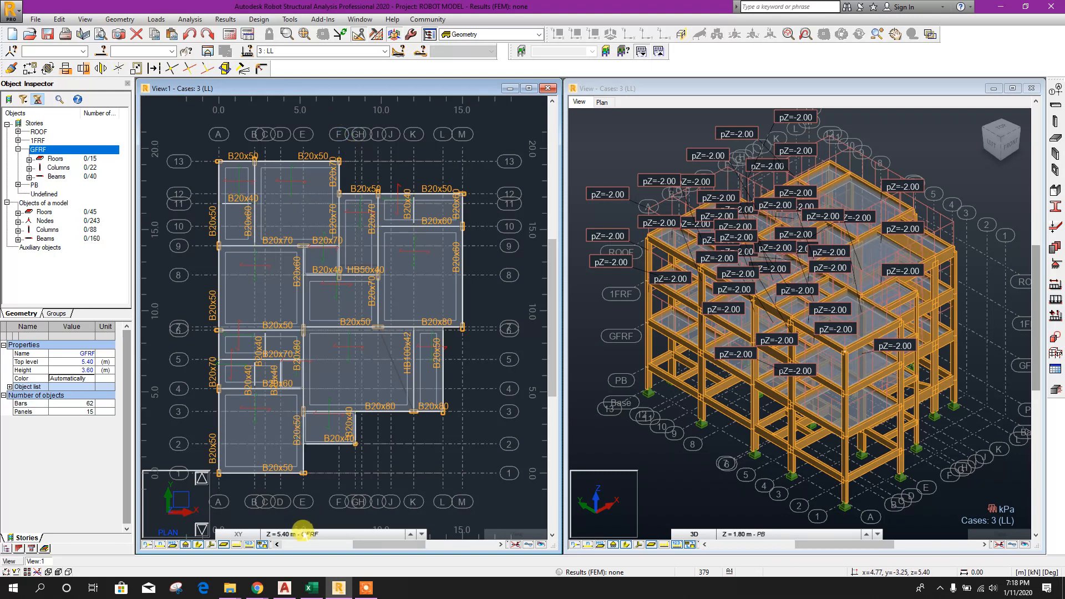
left_click(302, 534)
left_click(308, 488)
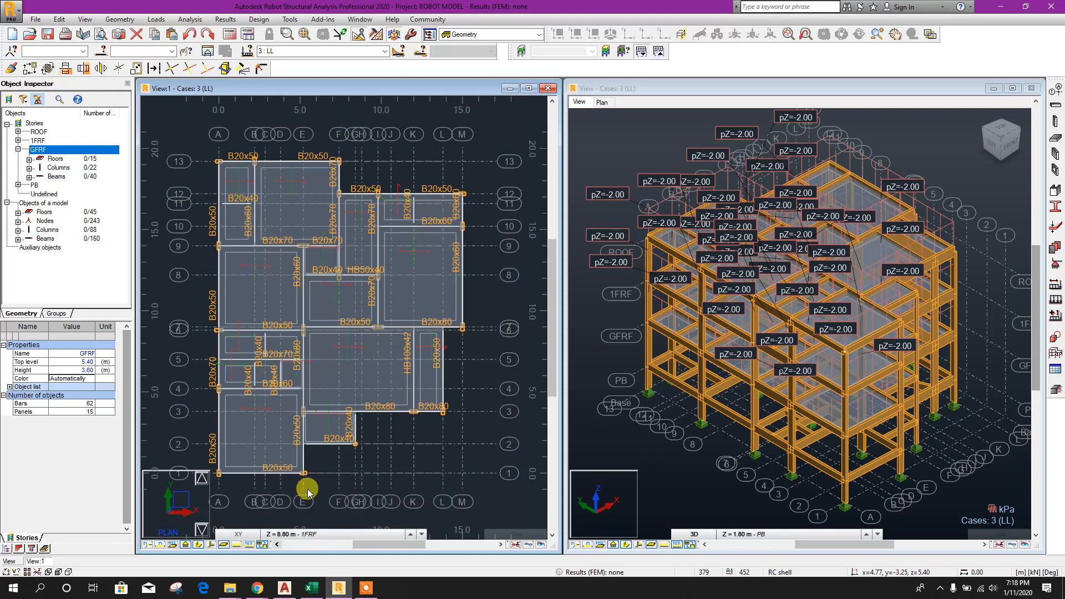
Filter the structure to the 1FRF story so the 3D view shows only that story's elements and loads.
left_click(39, 141)
right_click(40, 142)
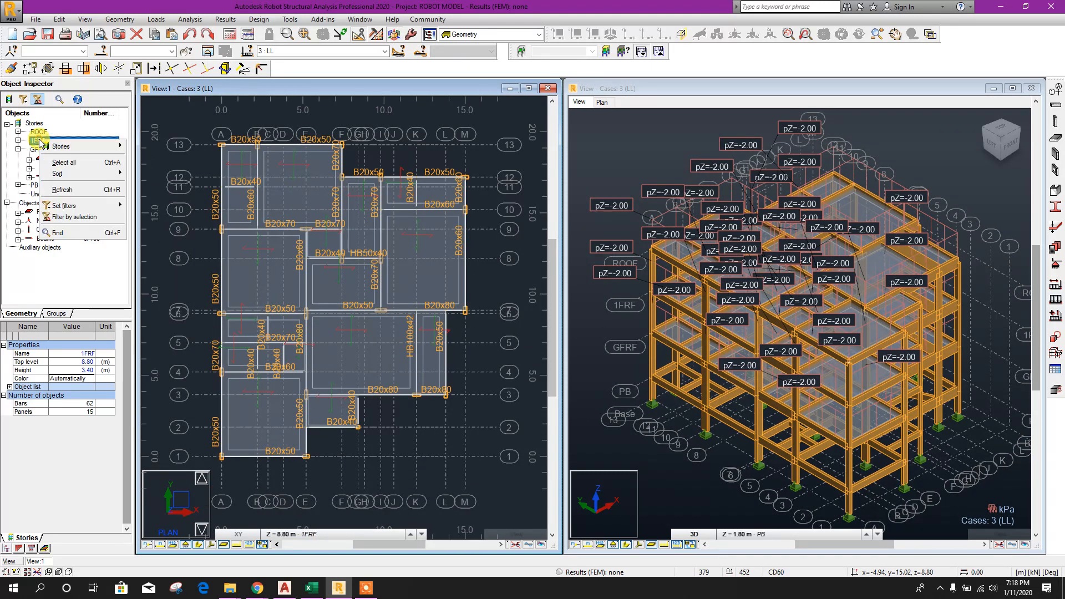
left_click(614, 148)
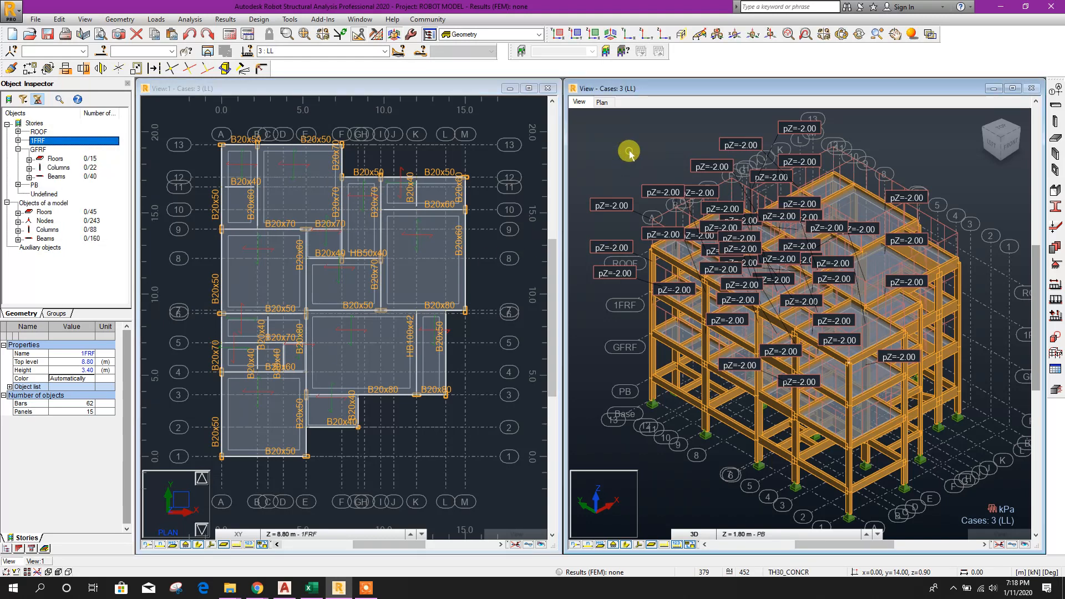
right_click(43, 143)
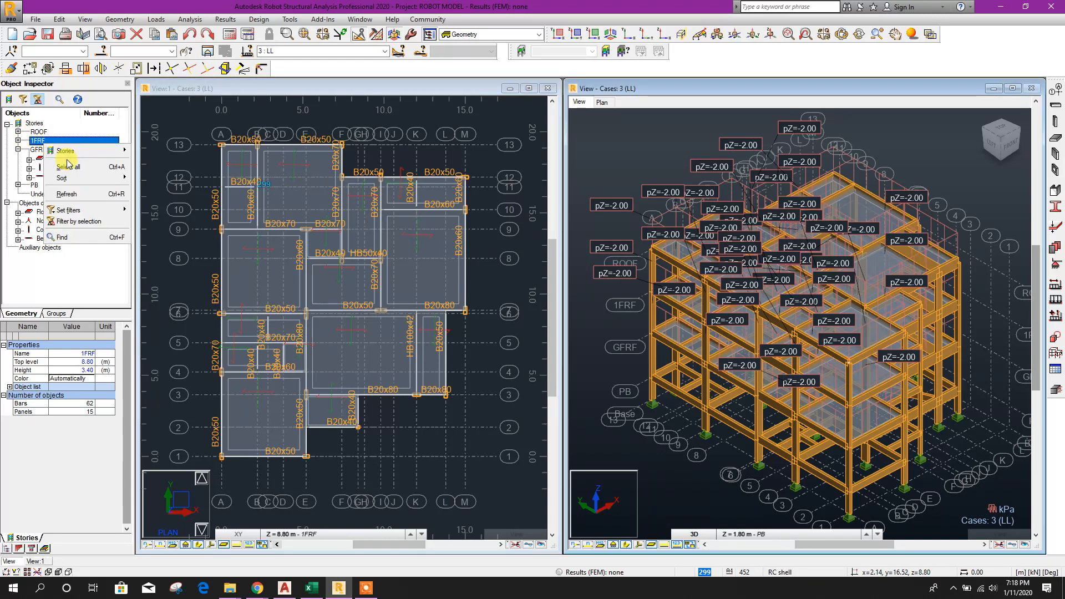
mouse_move(81, 156)
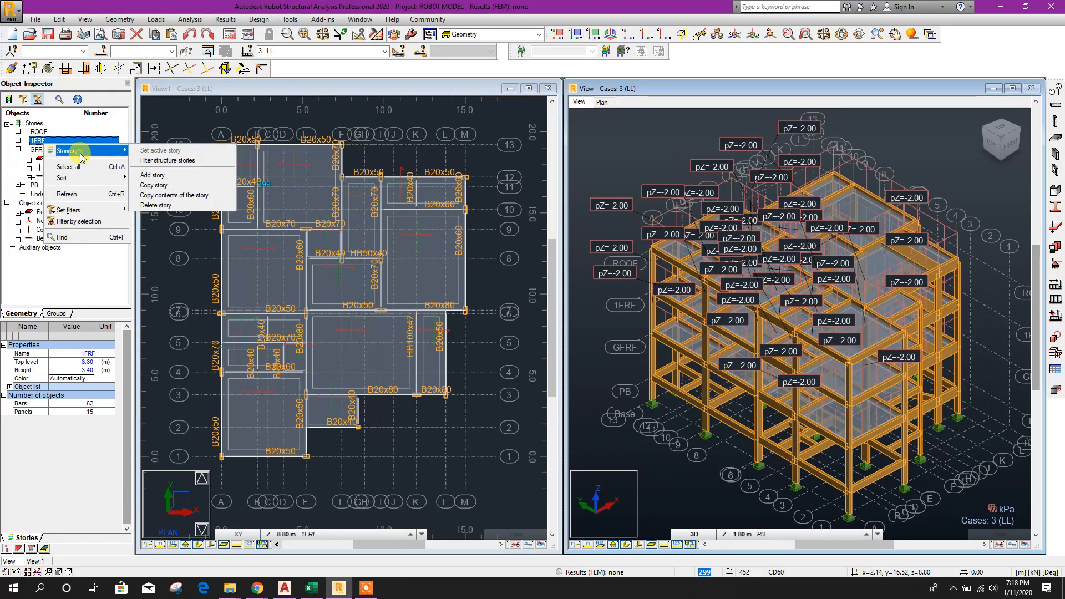
left_click(193, 163)
scroll(738, 306, "up", 4)
scroll(732, 250, "down", 5)
middle_click_drag(792, 192, 773, 181)
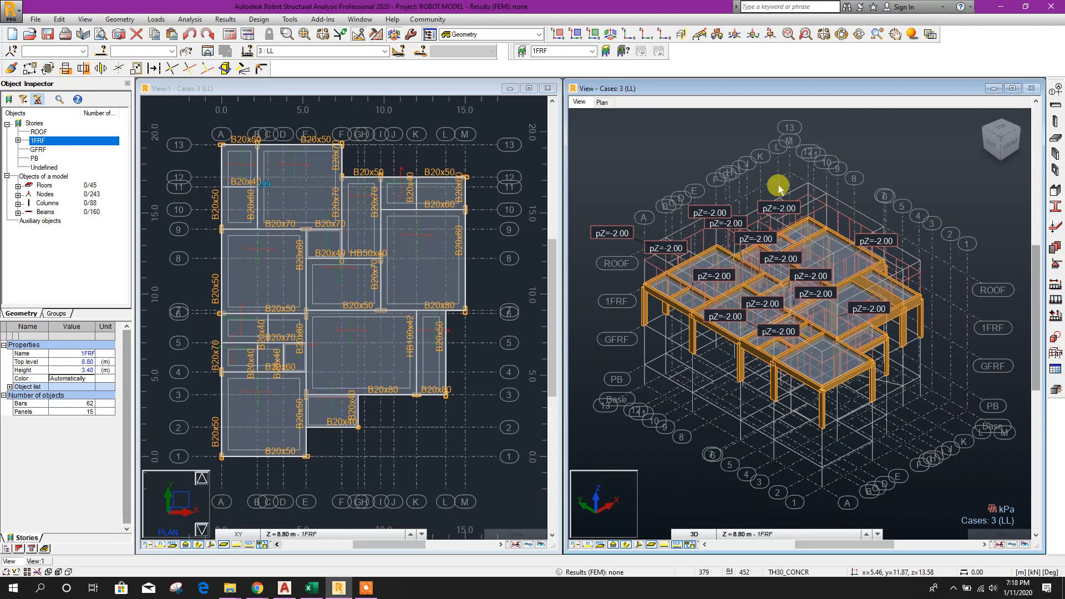
scroll(882, 266, "up", 2)
middle_click_drag(935, 361, 965, 366)
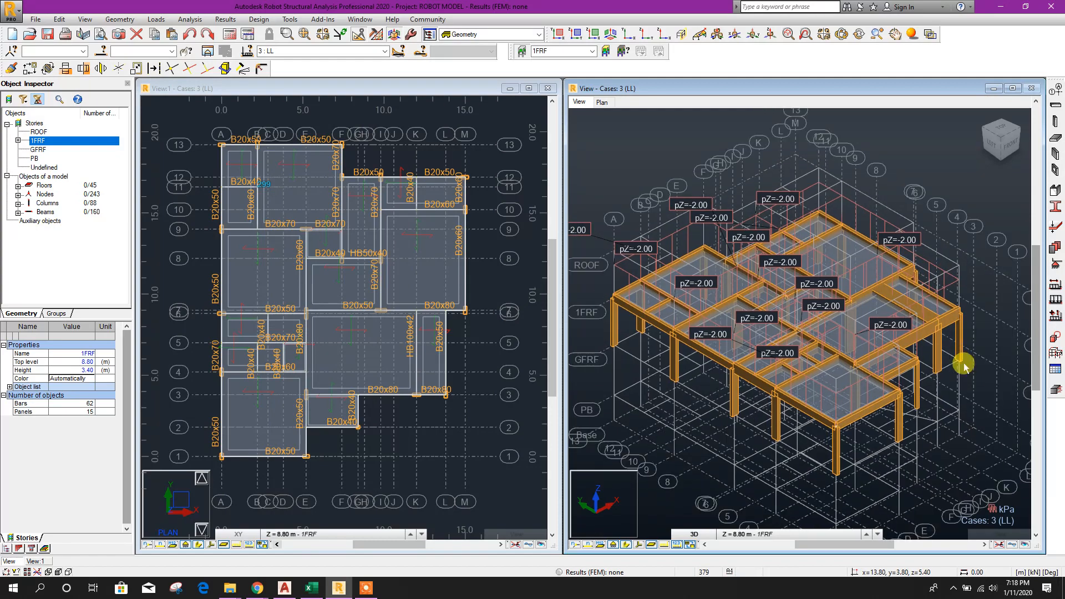
Switch the load case of the 3D view to SDL for the 1FRF story.
scroll(899, 444, "up", 2)
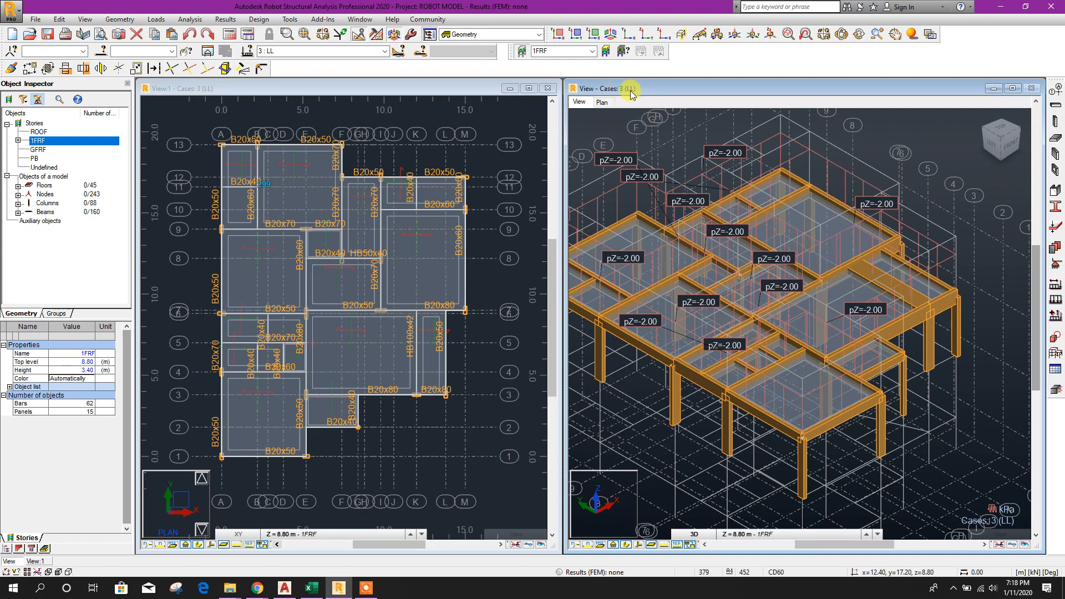
left_click(385, 51)
left_click(311, 75)
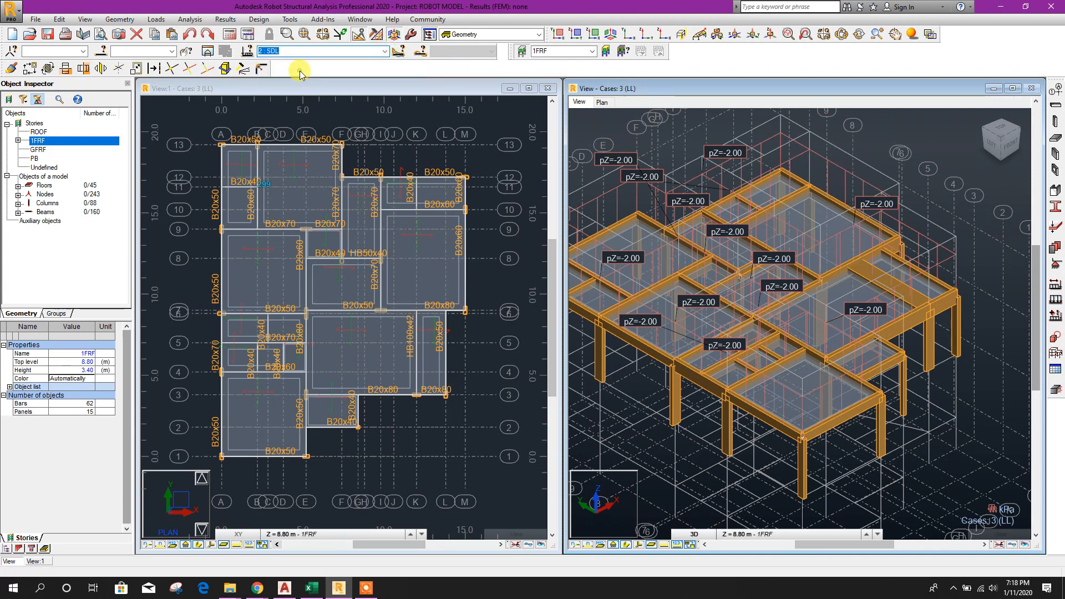
Set the SDL planar load on the large 1FRF panel between axes E and K to pZ = -2.00 kPa, only for the indicated load.
scroll(926, 389, "up", 2)
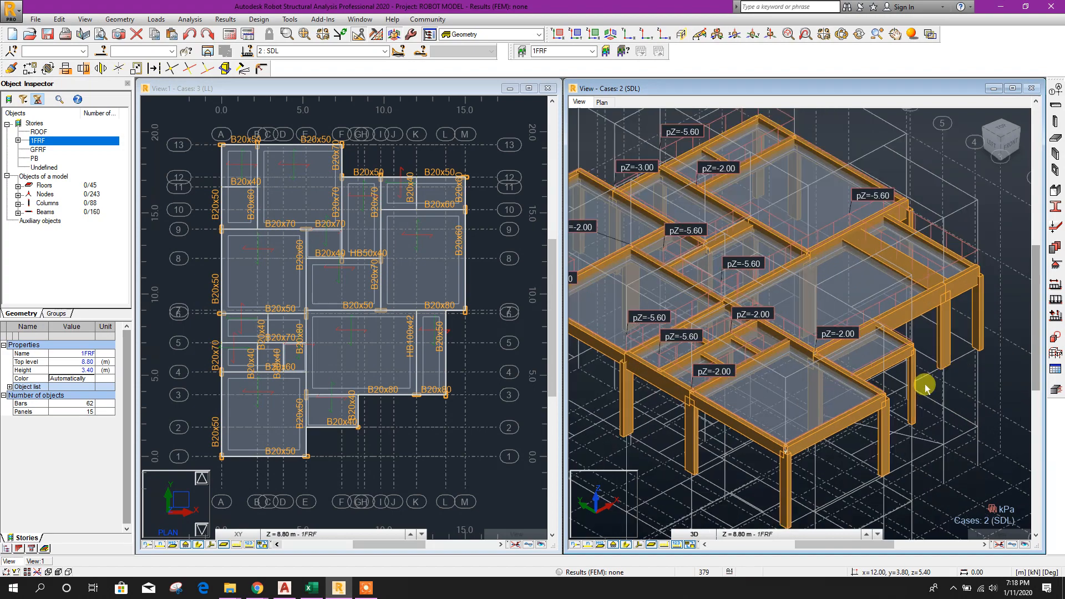
right_click(888, 299)
left_click(910, 448)
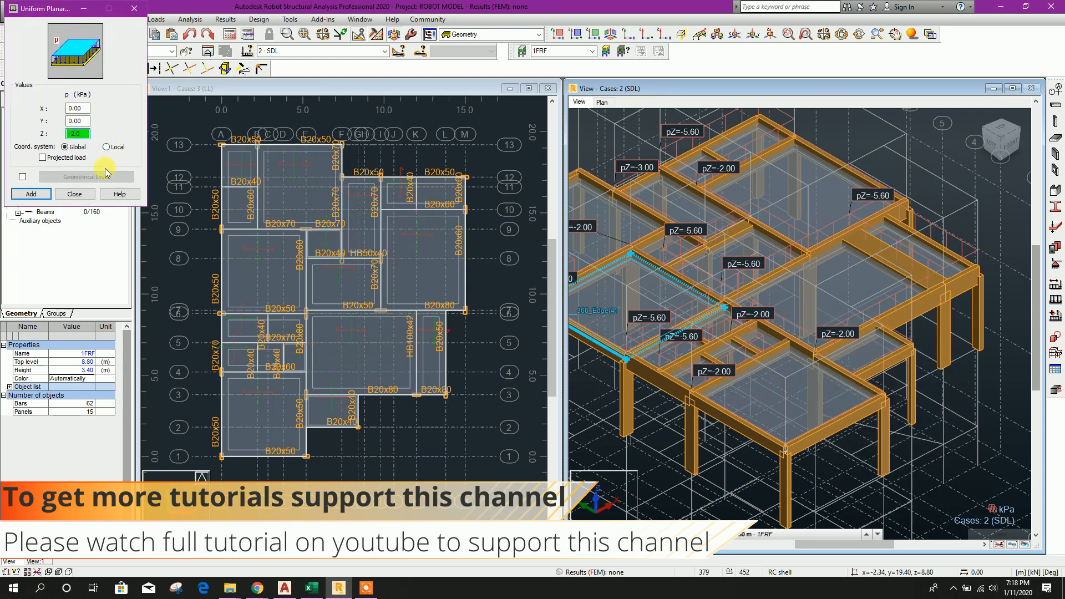
left_click(31, 194)
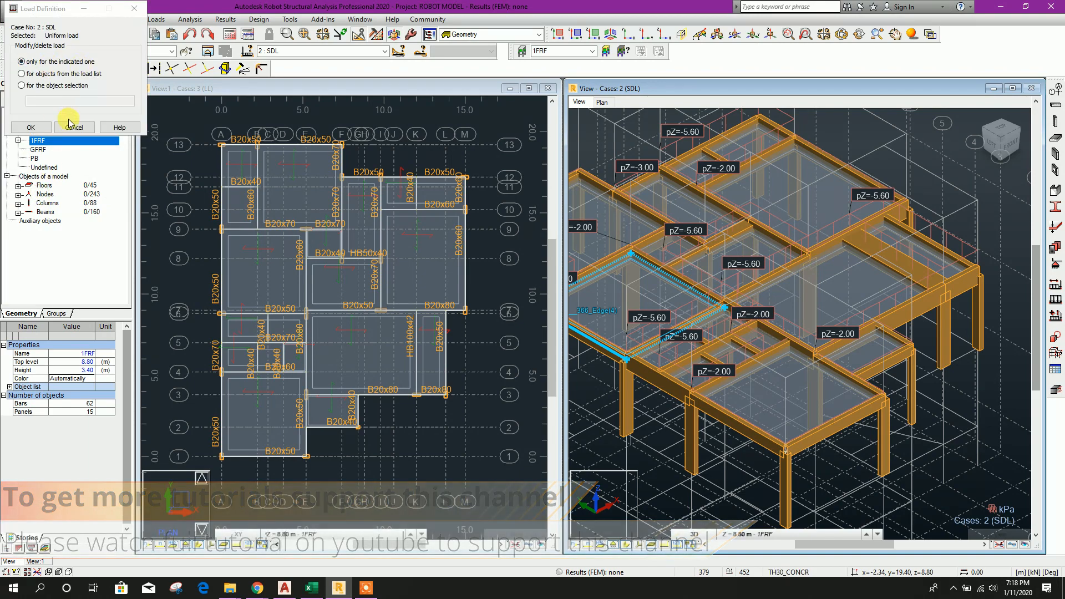
left_click(73, 127)
scroll(915, 402, "down", 2)
middle_click_drag(917, 400, 963, 415)
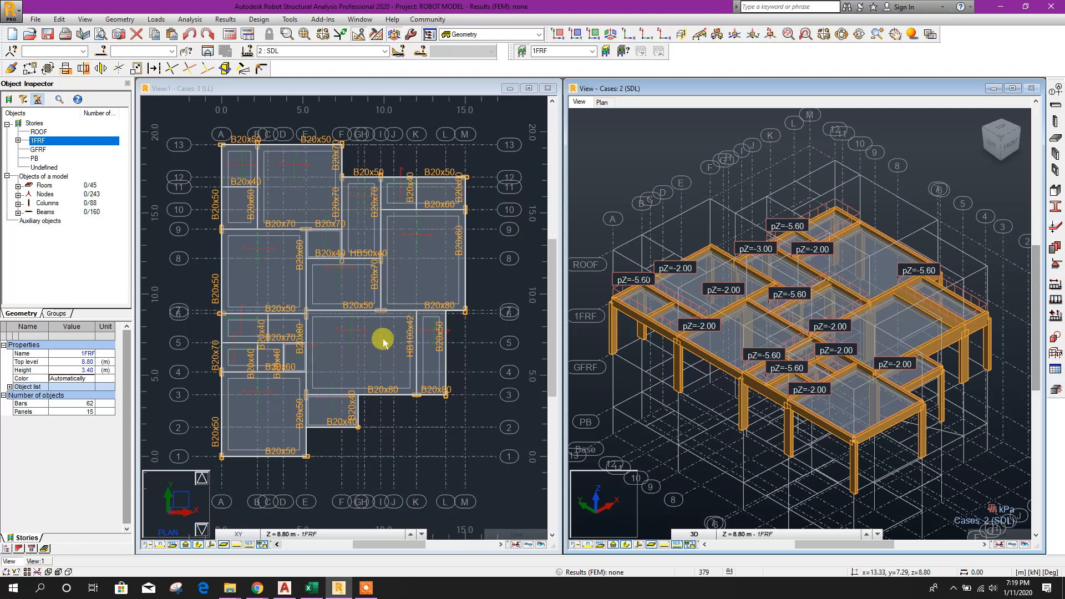
Change the section of the 1FRF hidden beam HB100x42 on axis K to B20x60 and clear the selection.
middle_click_drag(476, 425, 501, 423)
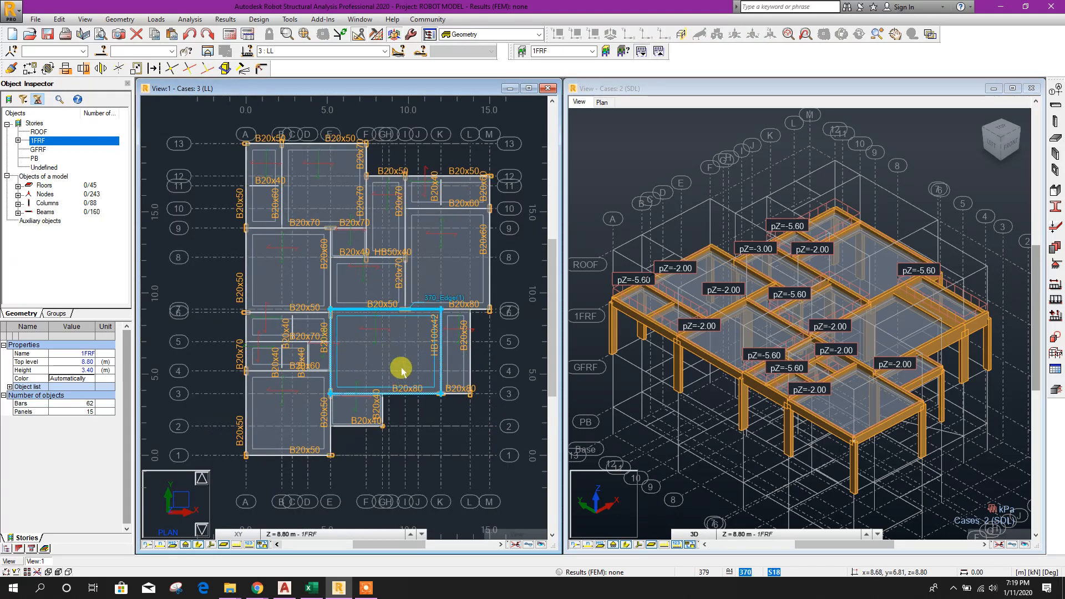
scroll(866, 396, "up", 1)
middle_click_drag(923, 440, 955, 412)
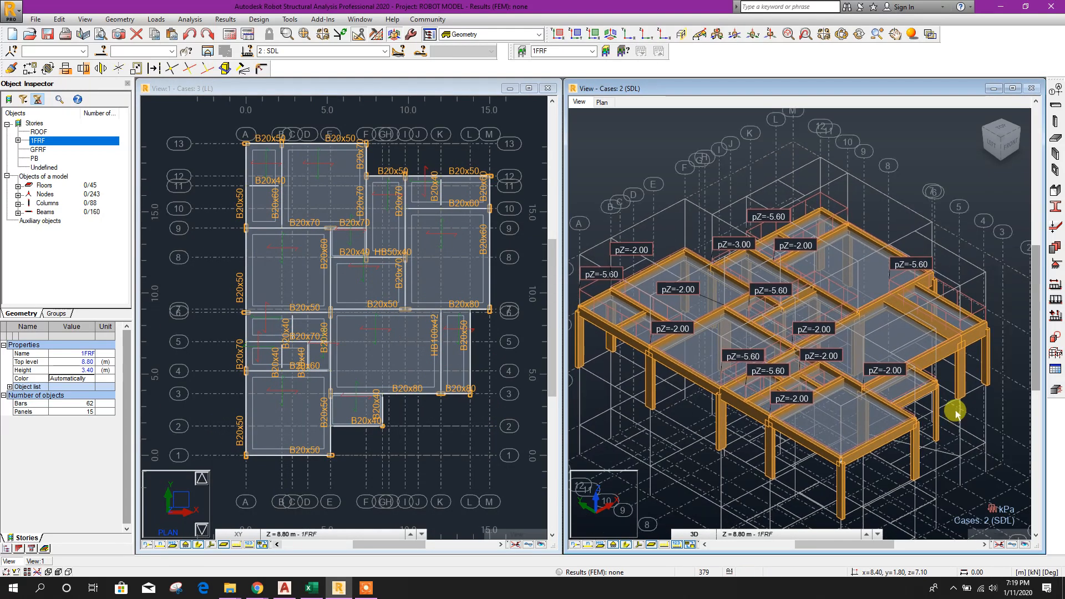
left_click(937, 331)
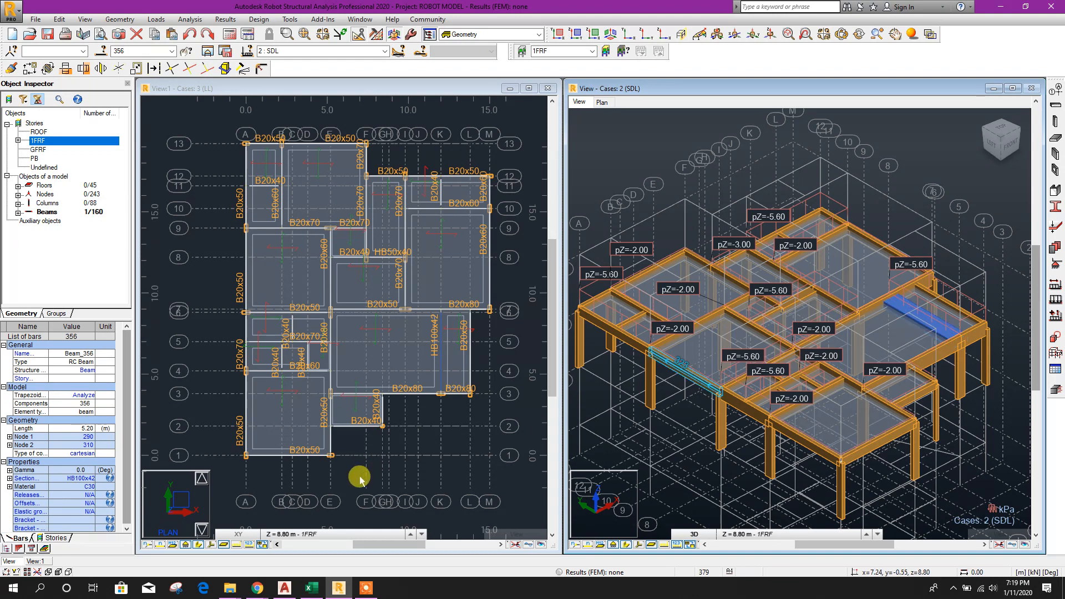
left_click(9, 478)
left_click(83, 478)
left_click(83, 478)
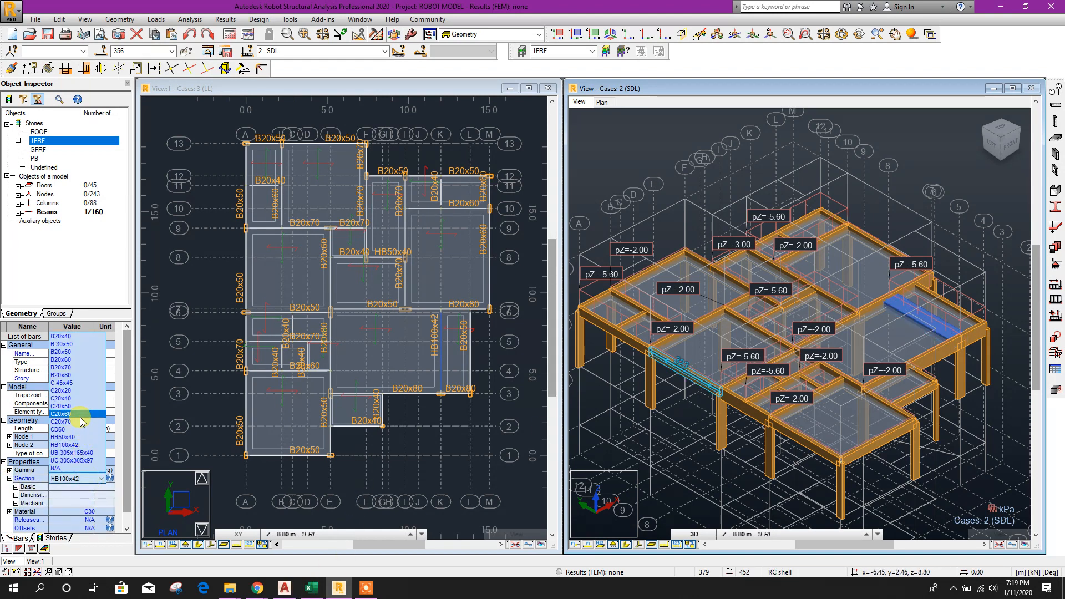
left_click(87, 359)
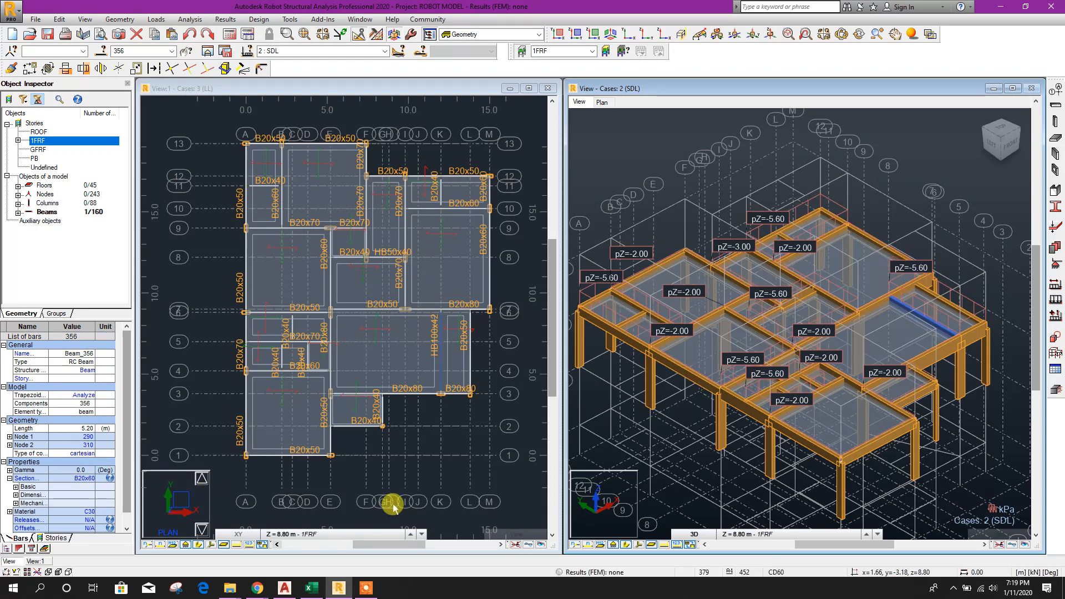
left_click(501, 148)
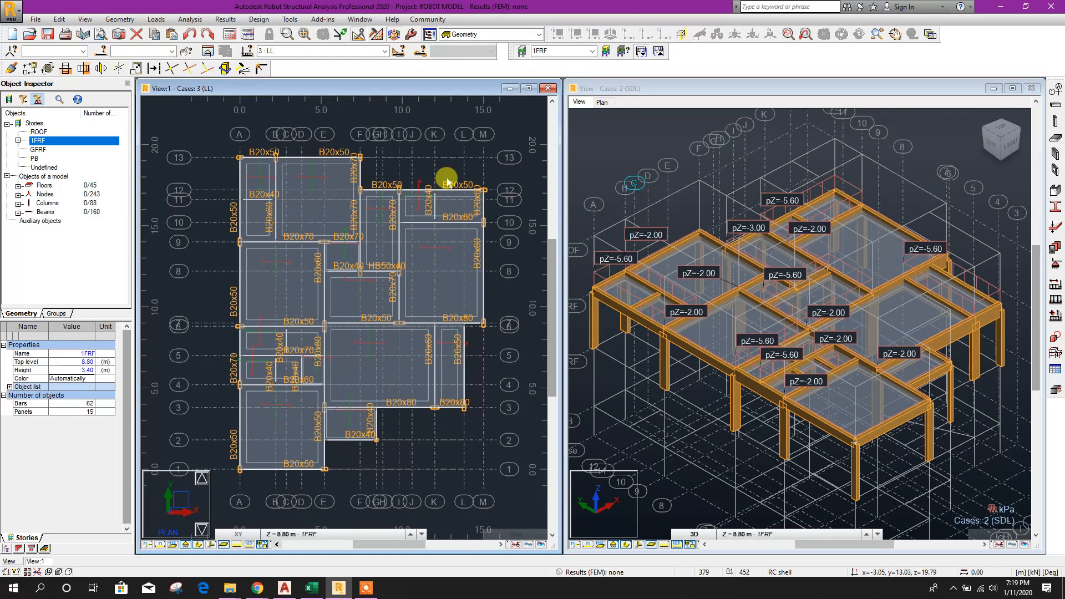
Turn off the structure filter of the 1FRF story so all stories are shown in the 3D view.
right_click(84, 146)
mouse_move(152, 147)
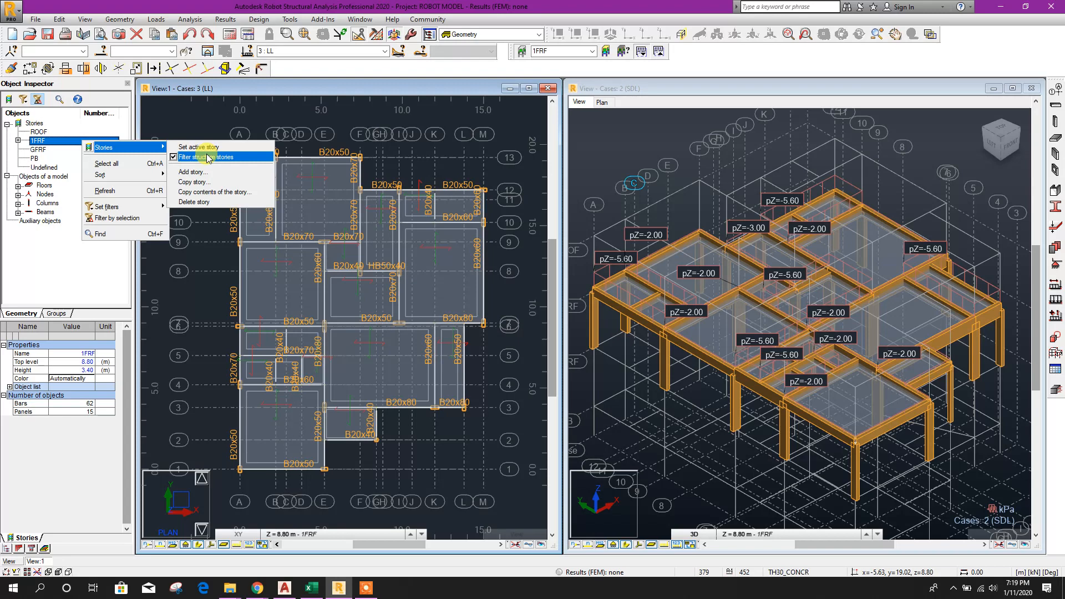
left_click(184, 157)
left_click(702, 164)
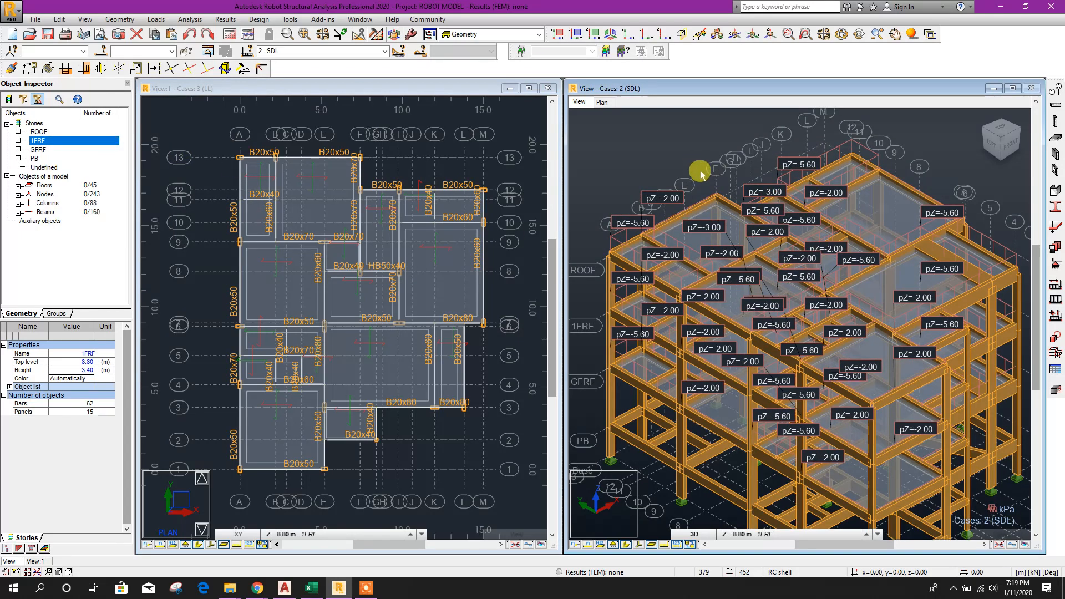
scroll(619, 161, "down", 1)
middle_click_drag(916, 442, 925, 449)
Filter the structure to the ROOF story so the 3D view shows only the roof elements and SDL loads.
left_click(285, 123)
left_click(40, 132)
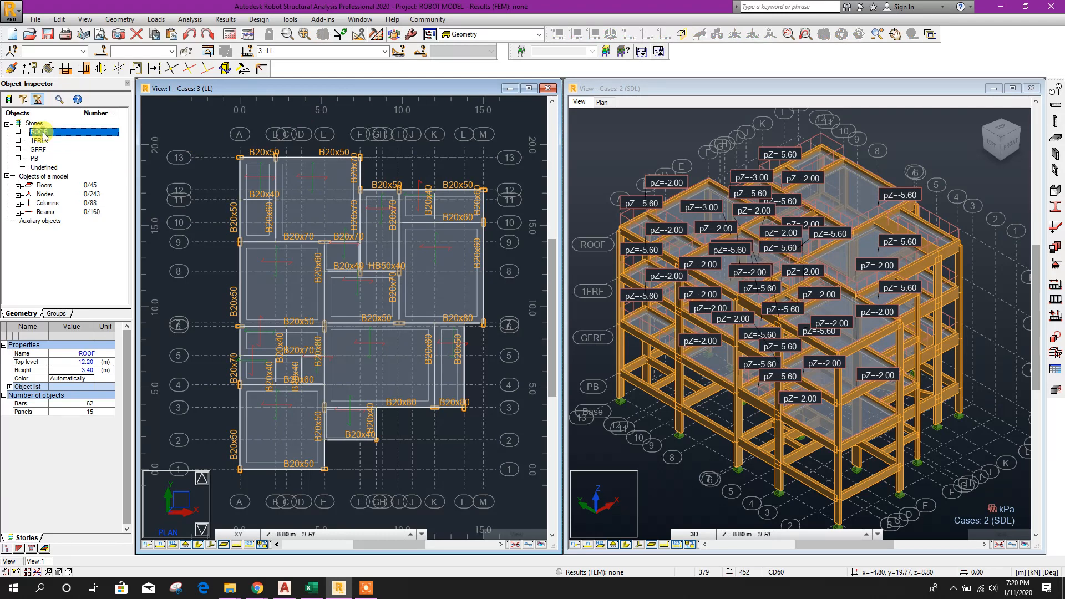
right_click(44, 133)
mouse_move(96, 138)
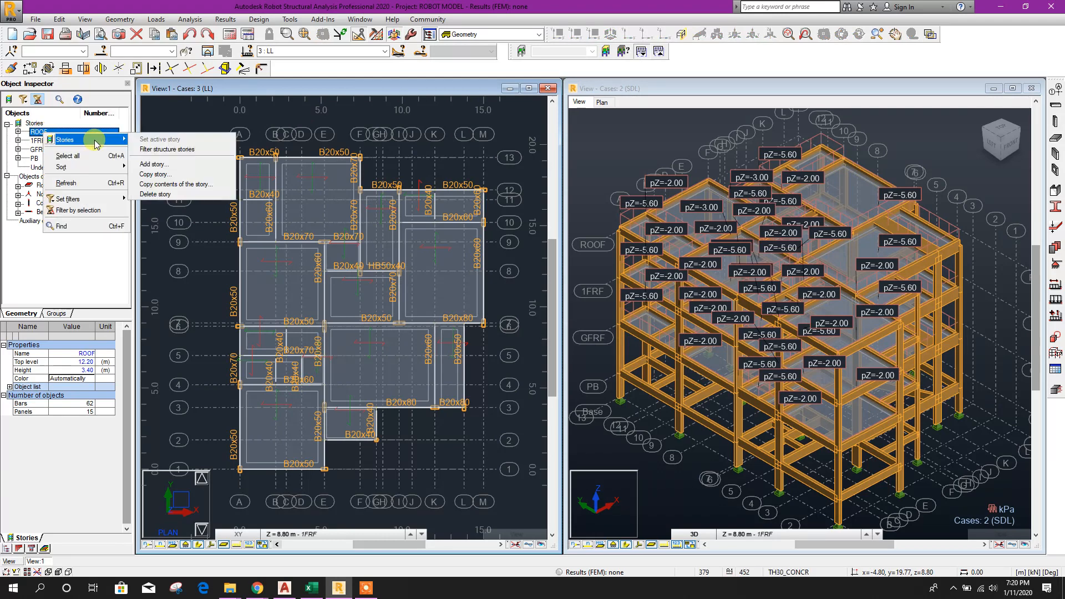
left_click(161, 149)
left_click(808, 426)
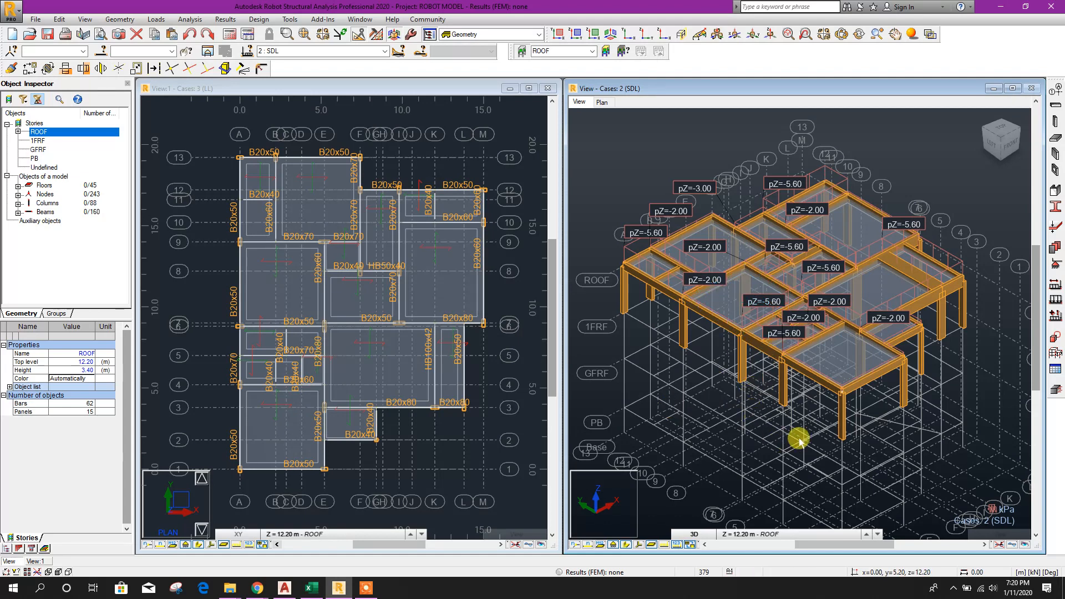
Open the load properties of a -5.60 kPa SDL planar load on the ROOF story and set its Z value to -3.50 kPa.
right_click(825, 171)
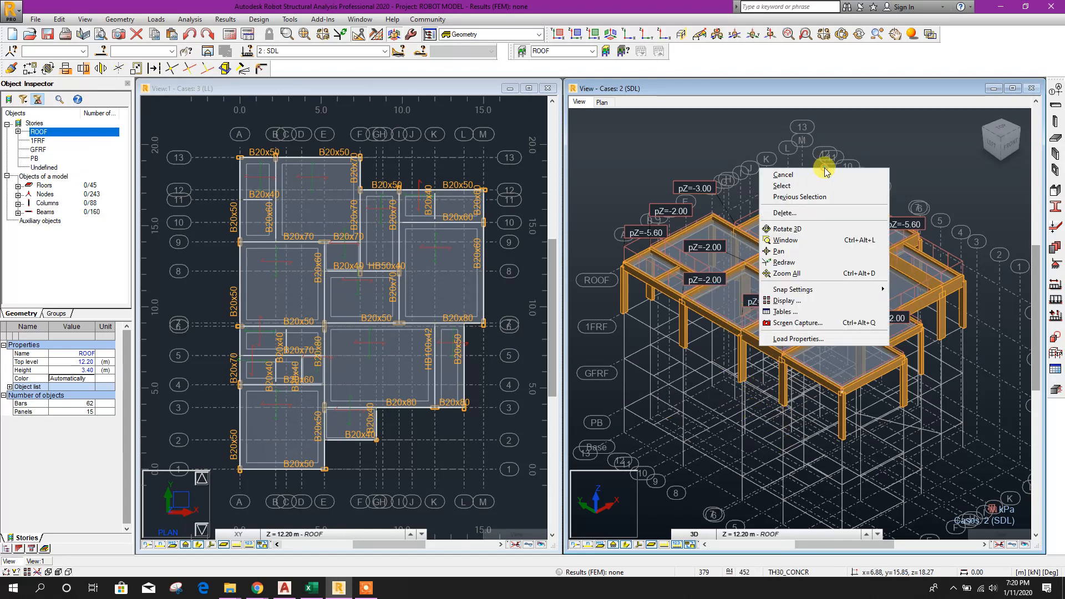
left_click(788, 336)
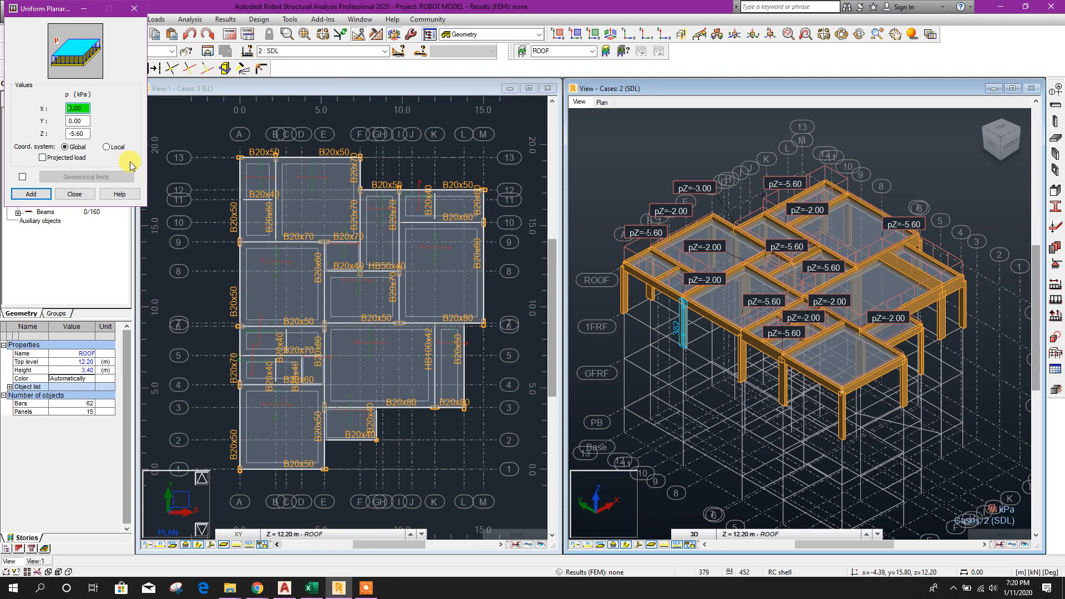
left_click(78, 134)
left_click(31, 194)
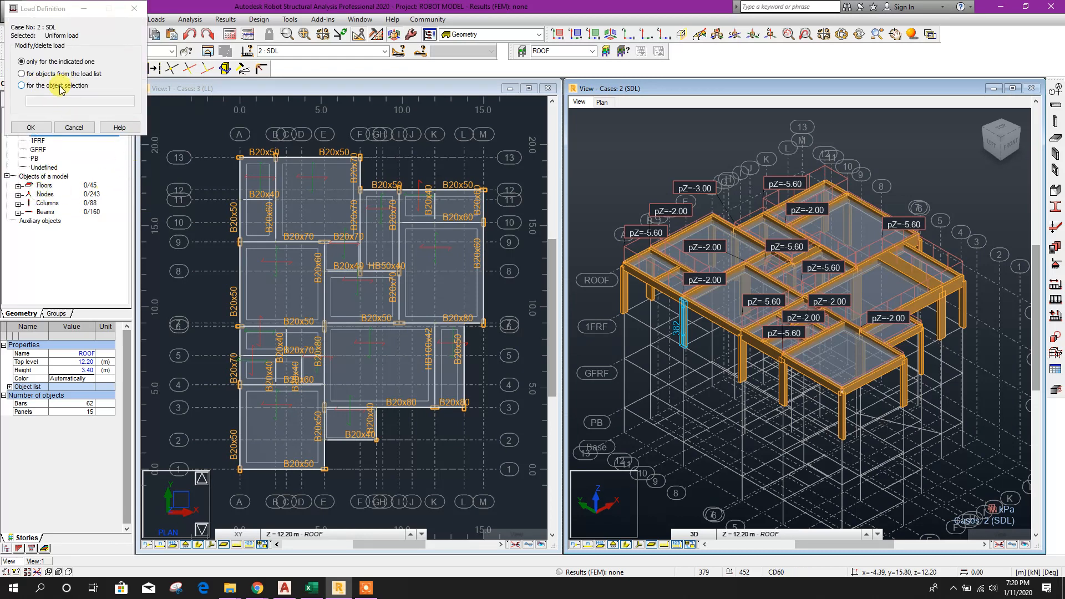
Apply the modified planar load to the object selection of all ROOF floors, panels 437to451, and clear the selection.
left_click(53, 89)
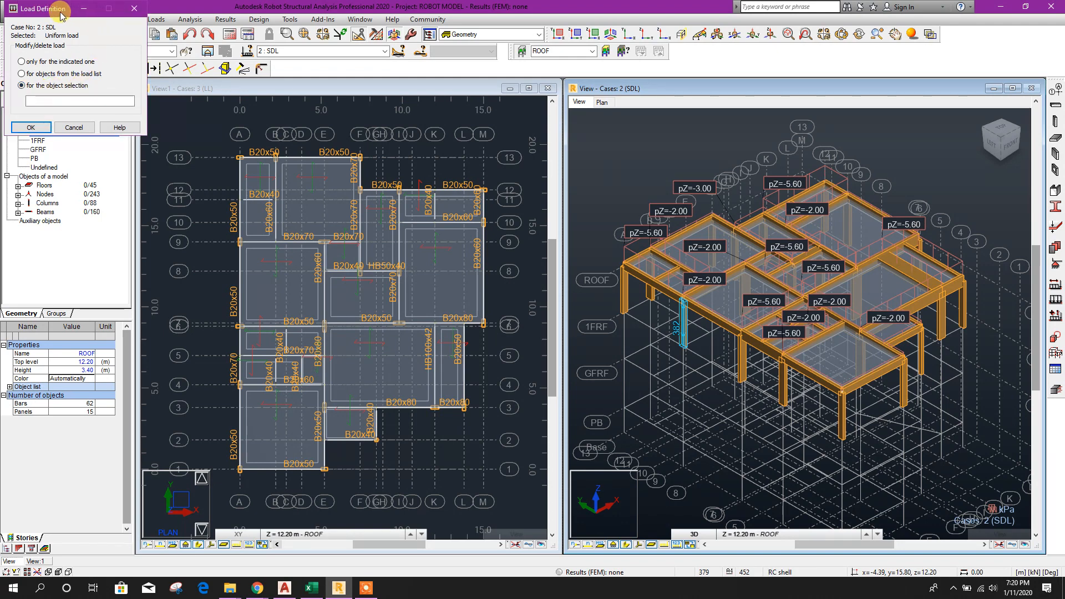
left_click_drag(61, 15, 364, 33)
right_click(46, 135)
left_click(19, 132)
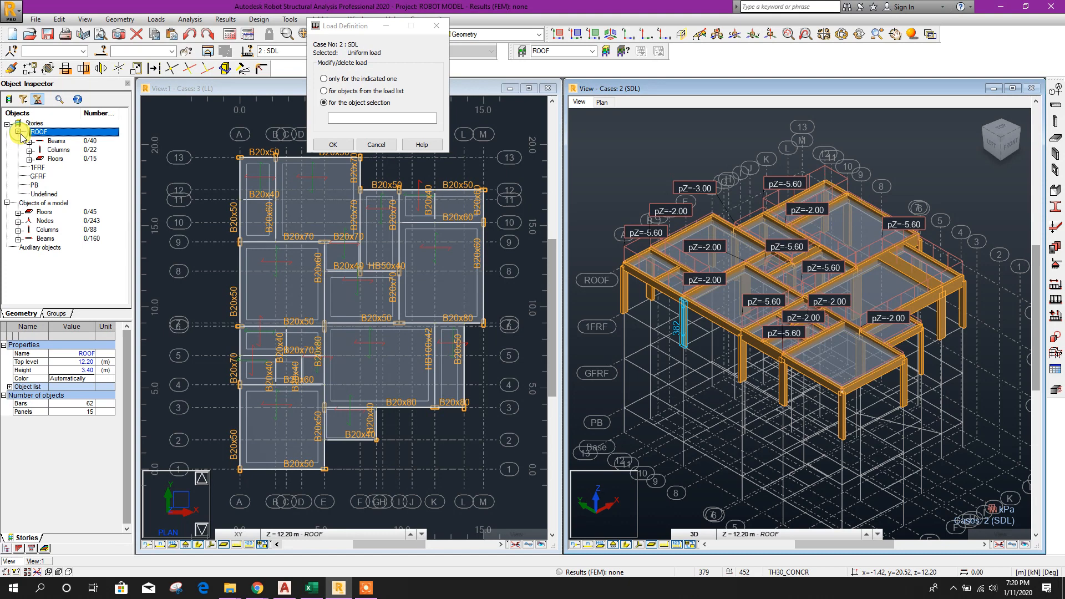
left_click(56, 160)
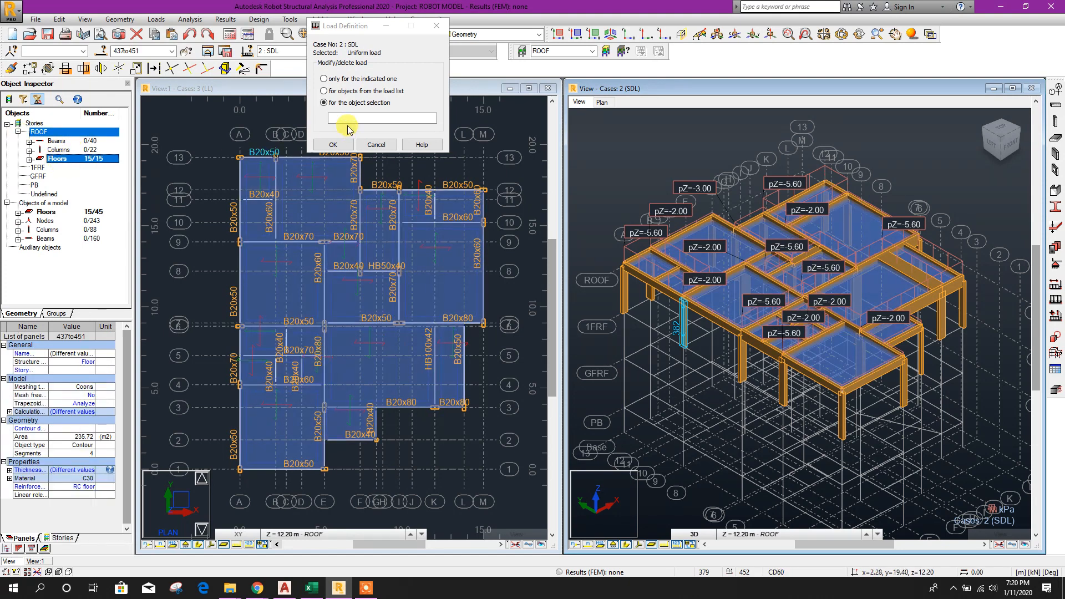
left_click(344, 118)
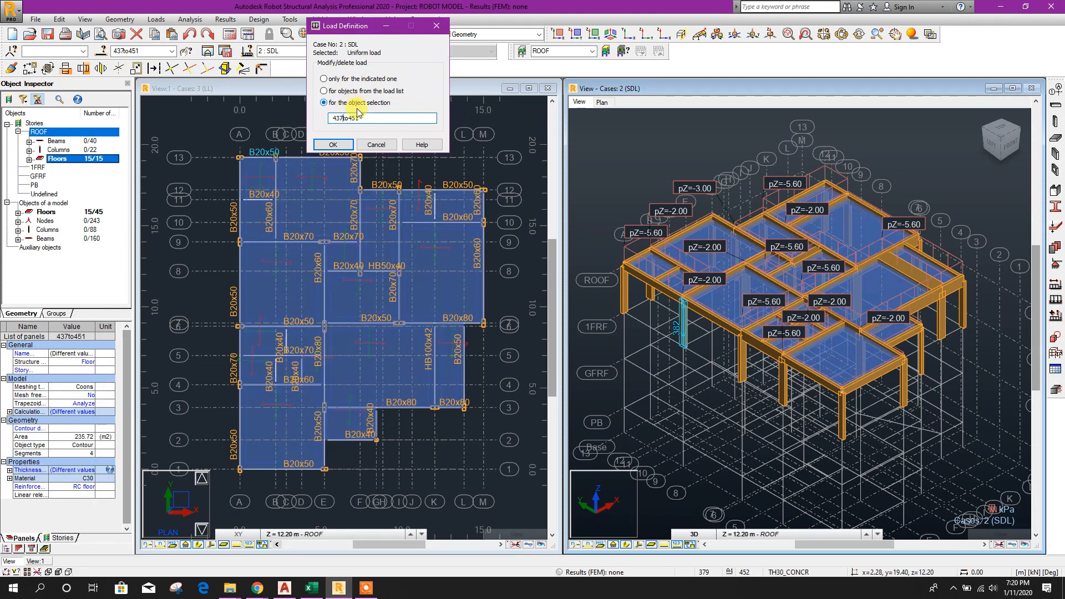
left_click(333, 144)
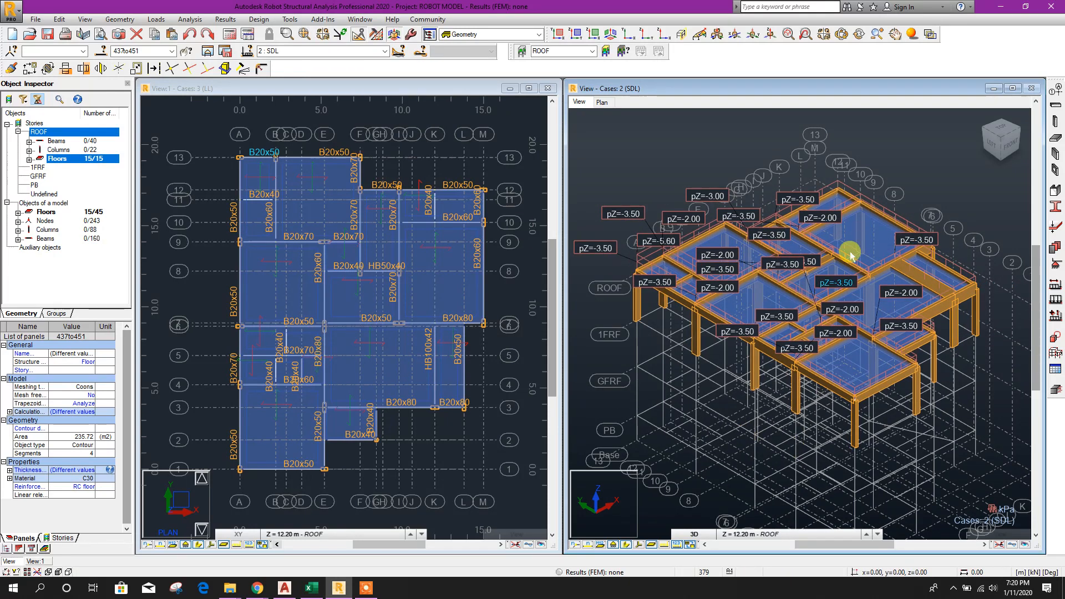
middle_click_drag(761, 443, 762, 468)
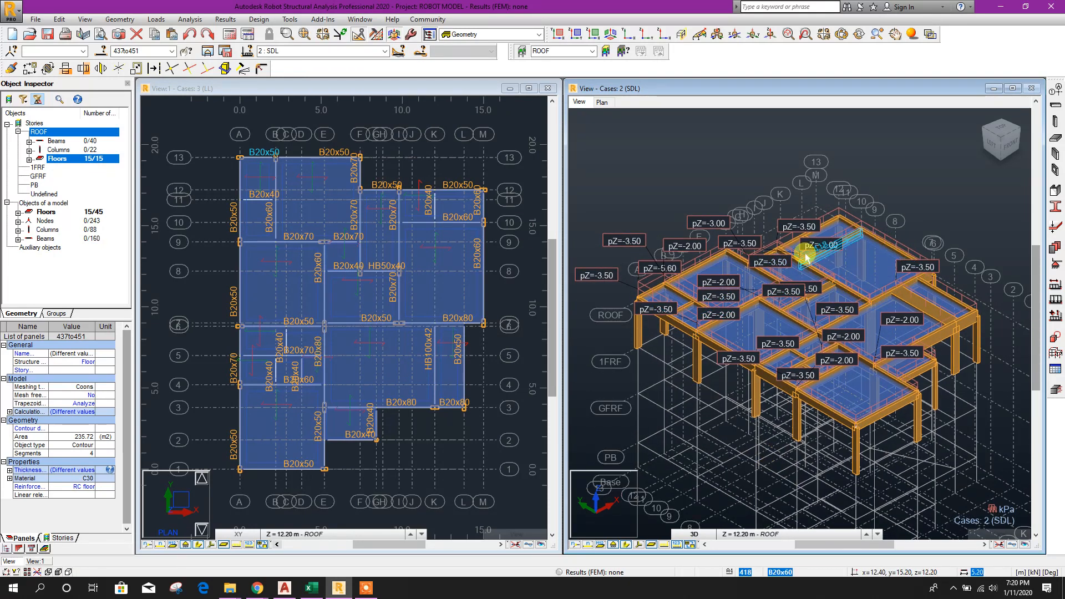
middle_click_drag(849, 167, 769, 169)
left_click(853, 182)
left_click(433, 157)
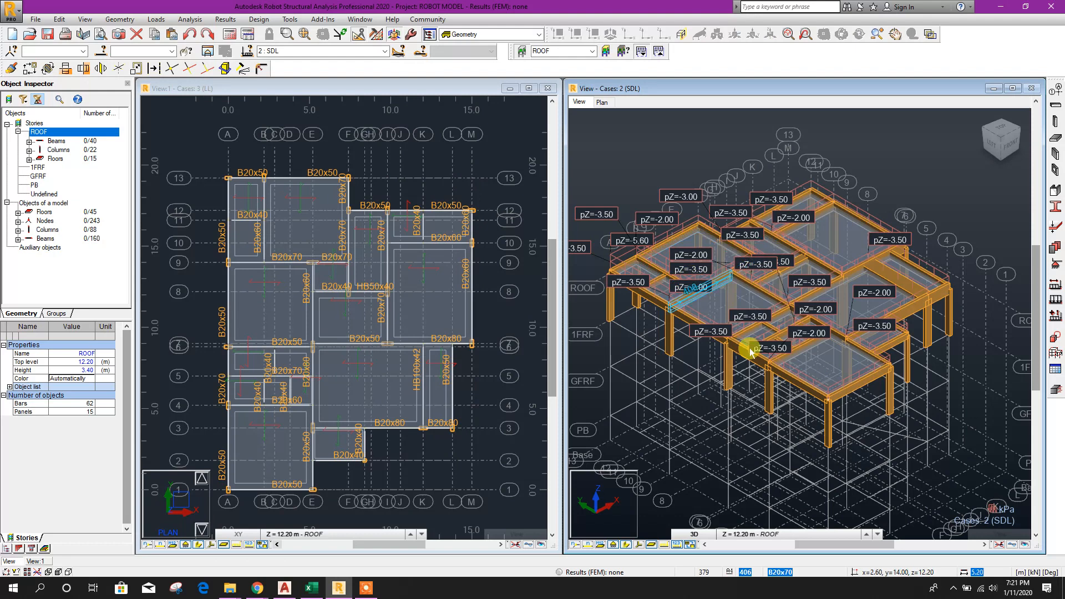
Display the linear load symbols of the SDL case on the ROOF beams in the 3D view.
middle_click_drag(732, 421, 739, 412)
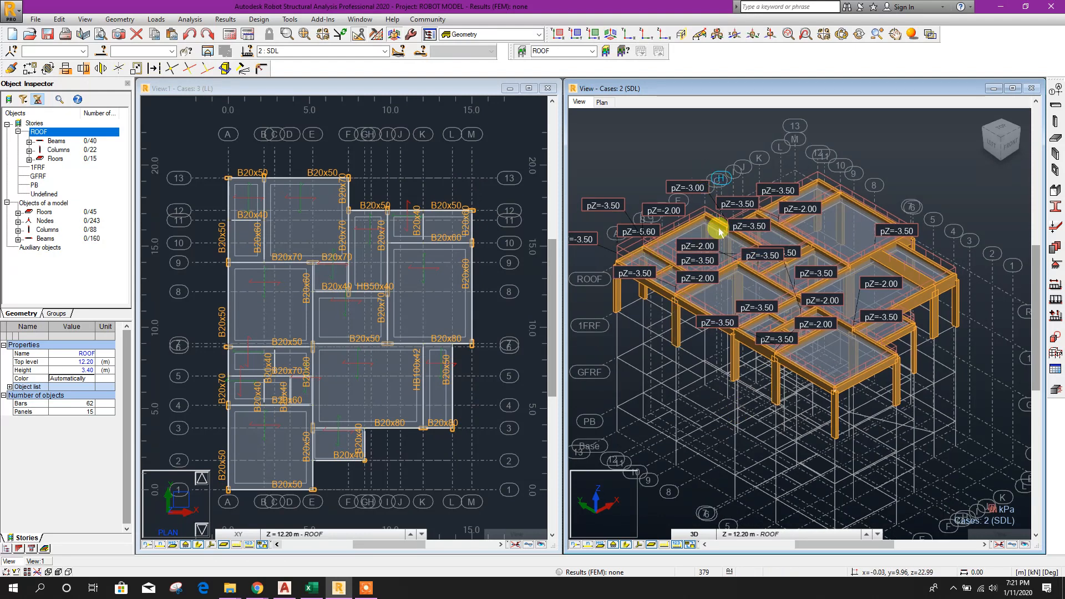
left_click(663, 545)
middle_click_drag(689, 328, 702, 336)
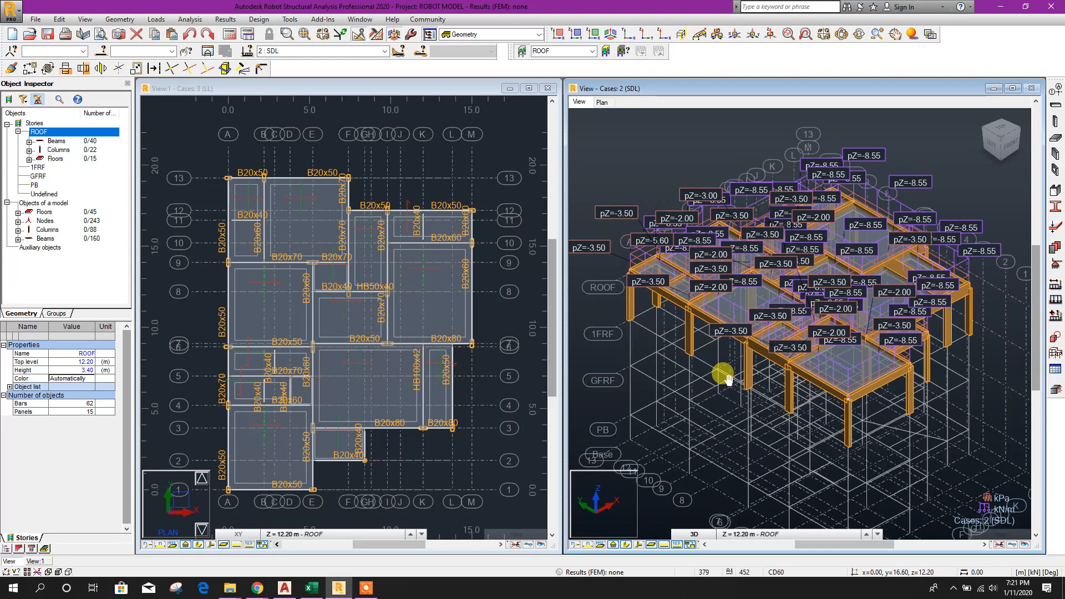
Switch off the planar load symbols in the load display settings of the 3D view.
right_click(600, 131)
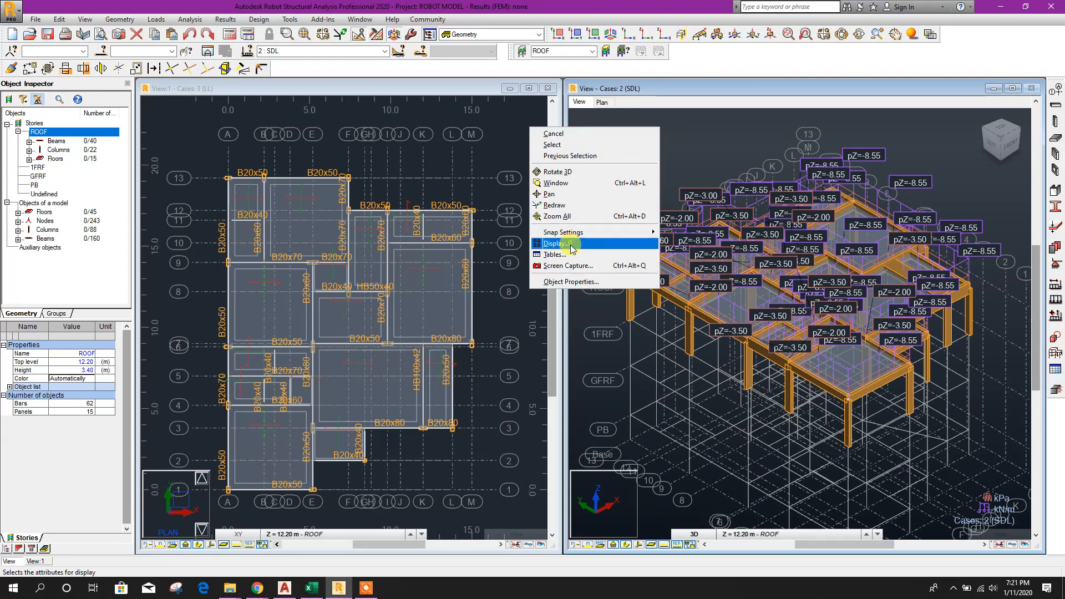
left_click(591, 243)
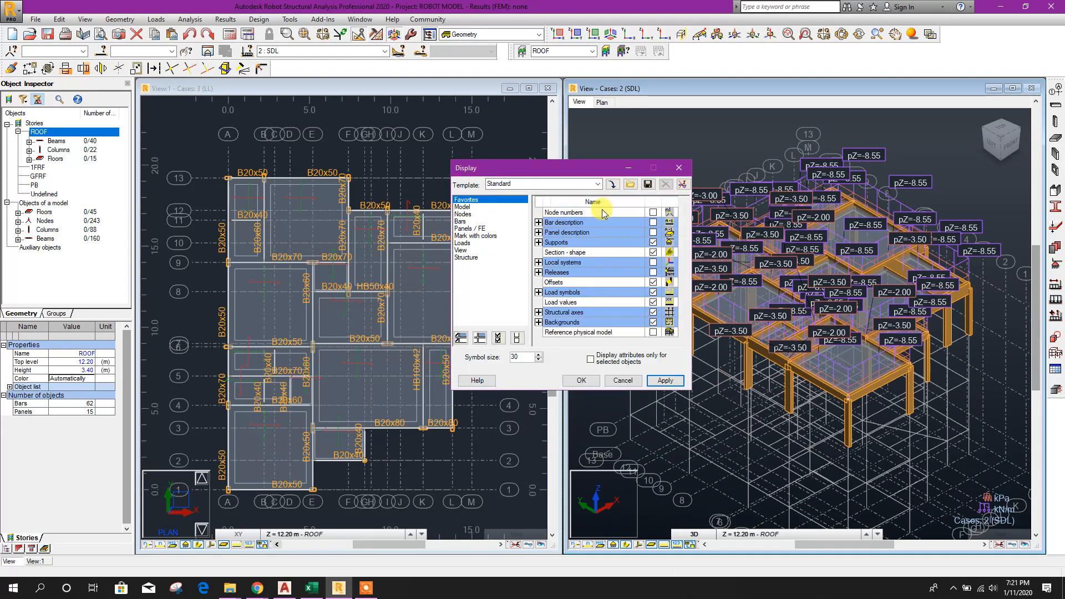
left_click(463, 243)
left_click(538, 212)
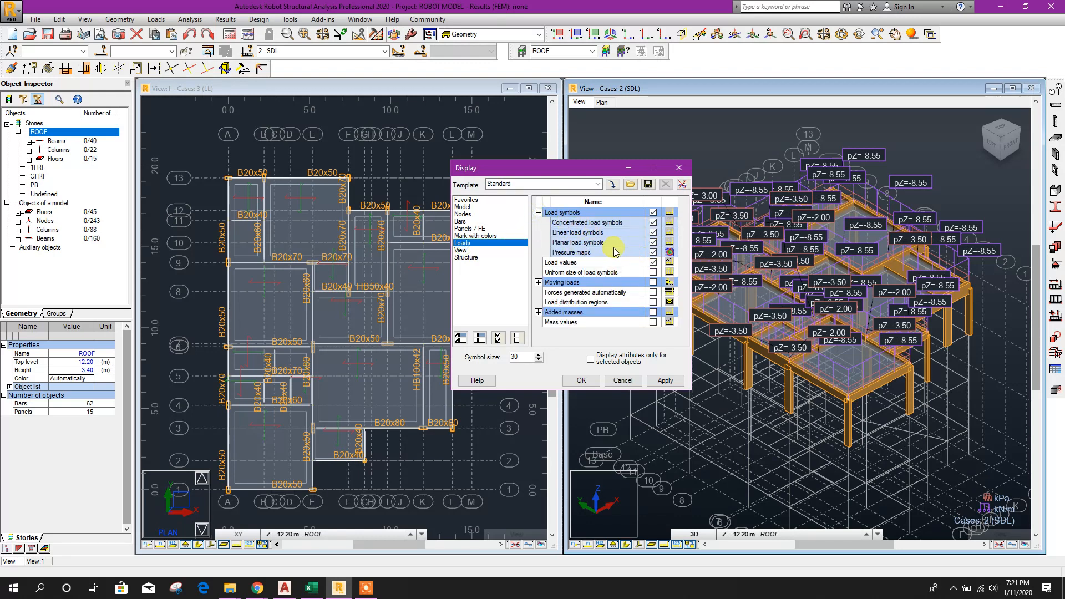
left_click(653, 243)
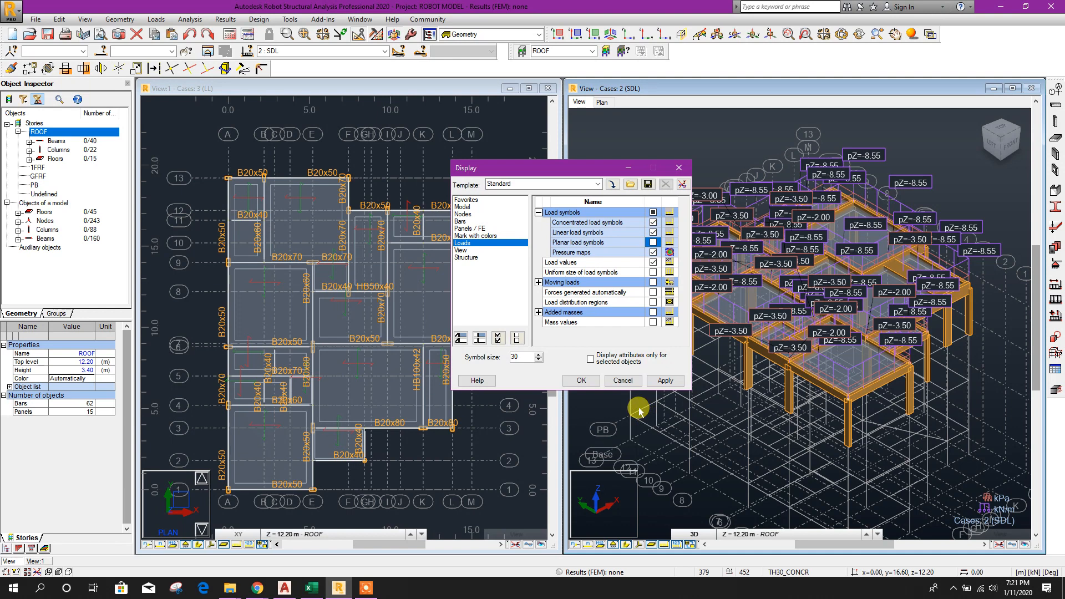
left_click(662, 381)
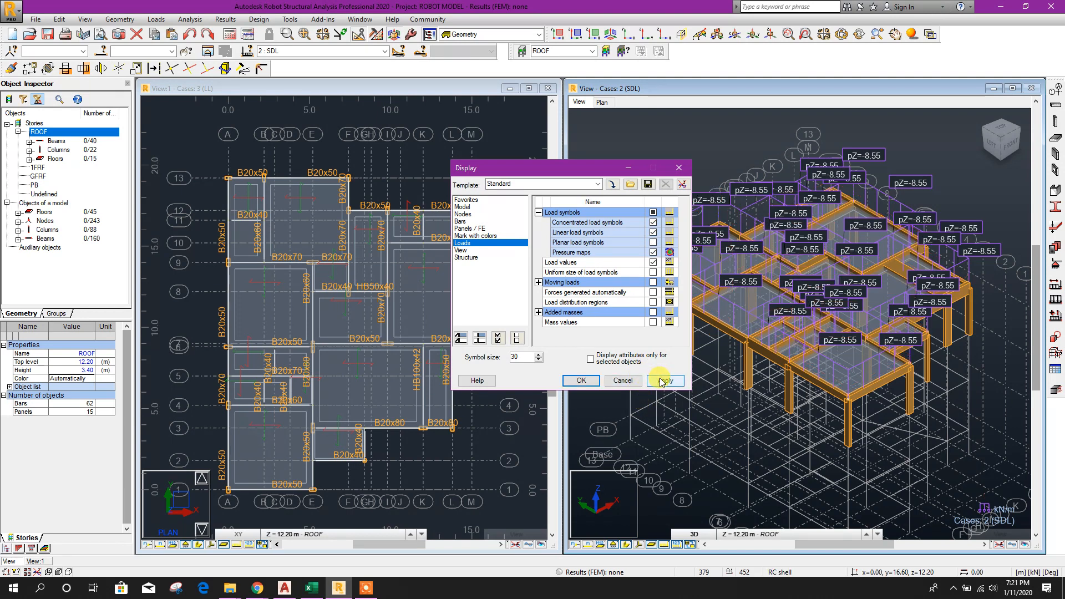
left_click(581, 381)
middle_click_drag(727, 412, 729, 438)
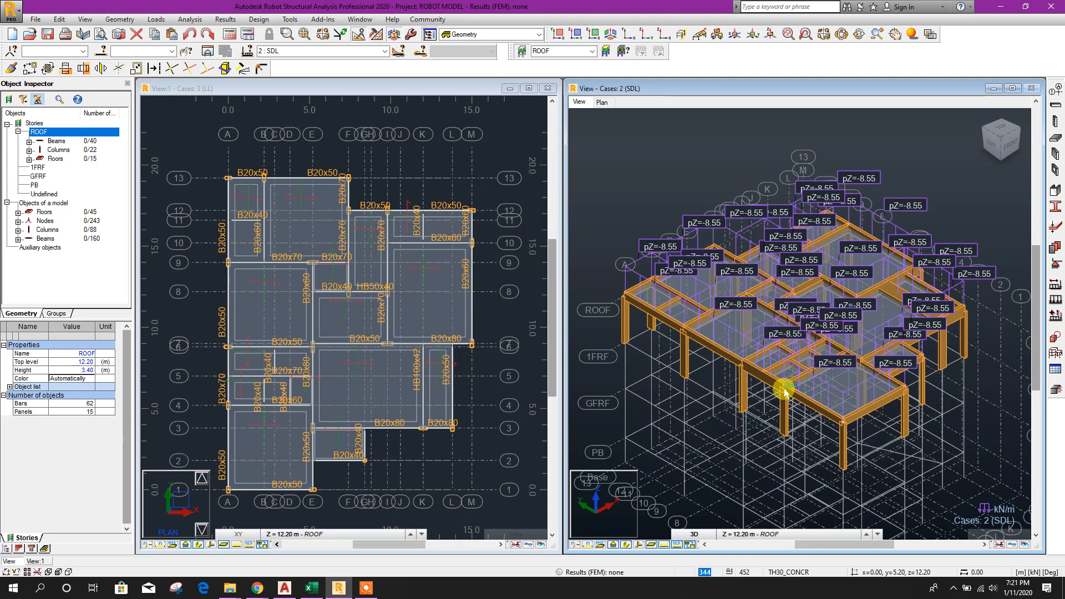
Open the properties of a -8.55 kN/m SDL uniform load on a ROOF beam and clear its Z value.
right_click(626, 280)
left_click(605, 446)
left_click_drag(57, 10, 120, 19)
left_click_drag(139, 146, 120, 144)
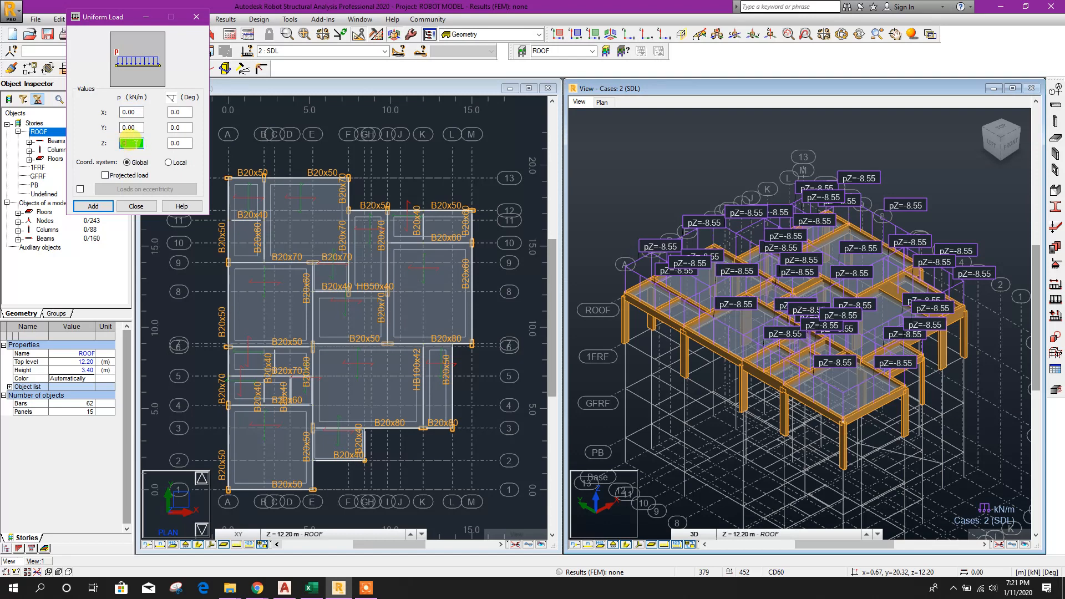
left_click(93, 206)
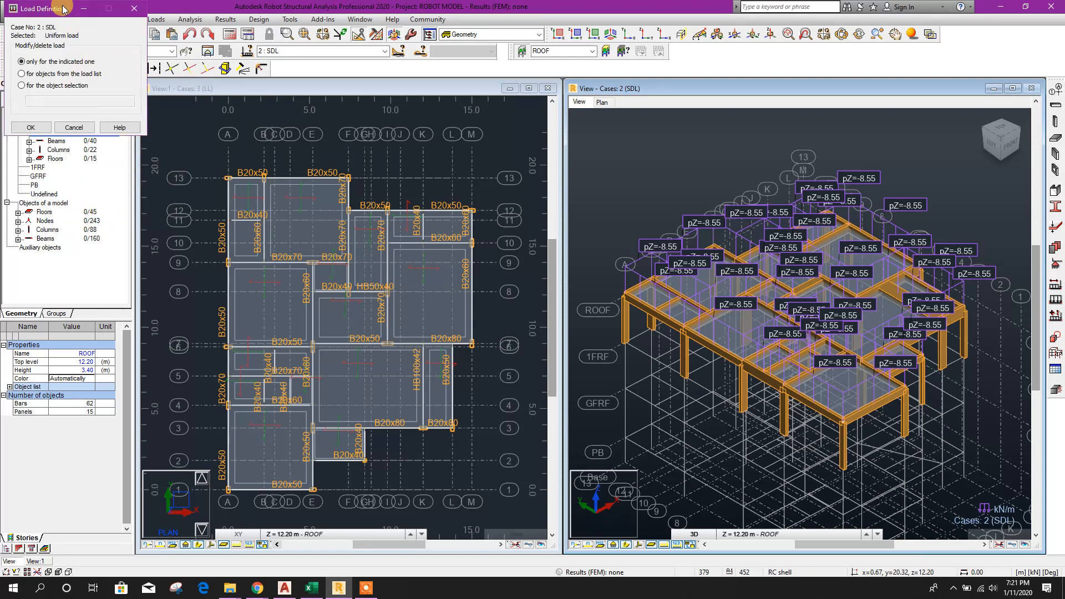
Apply the modified uniform load to the object selection of all ROOF beams, bars 397to436, and clear the selection.
left_click_drag(47, 7, 310, 34)
left_click(307, 111)
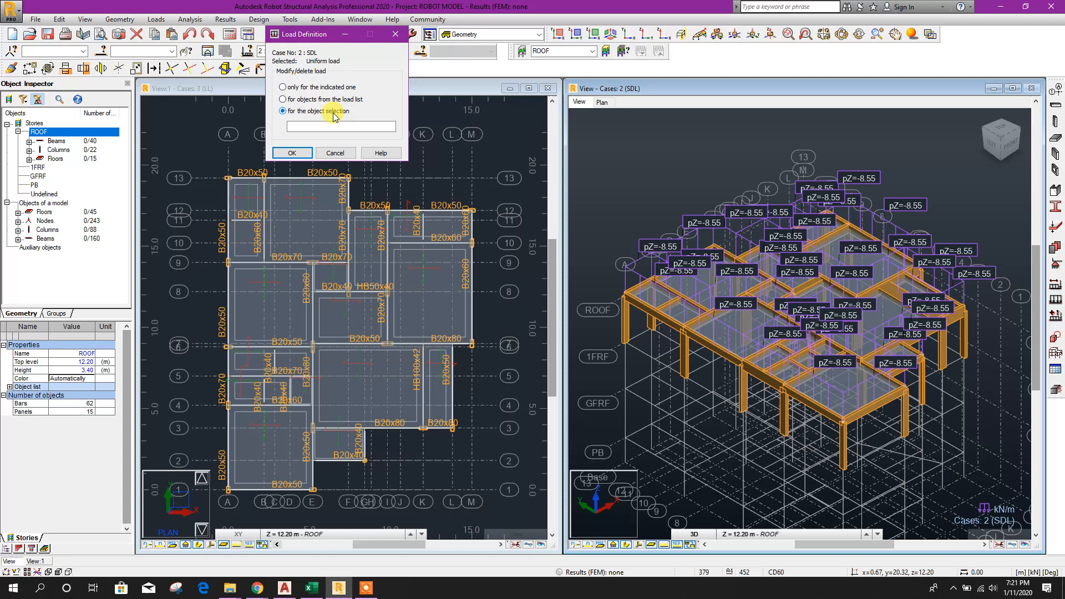
double_click(56, 142)
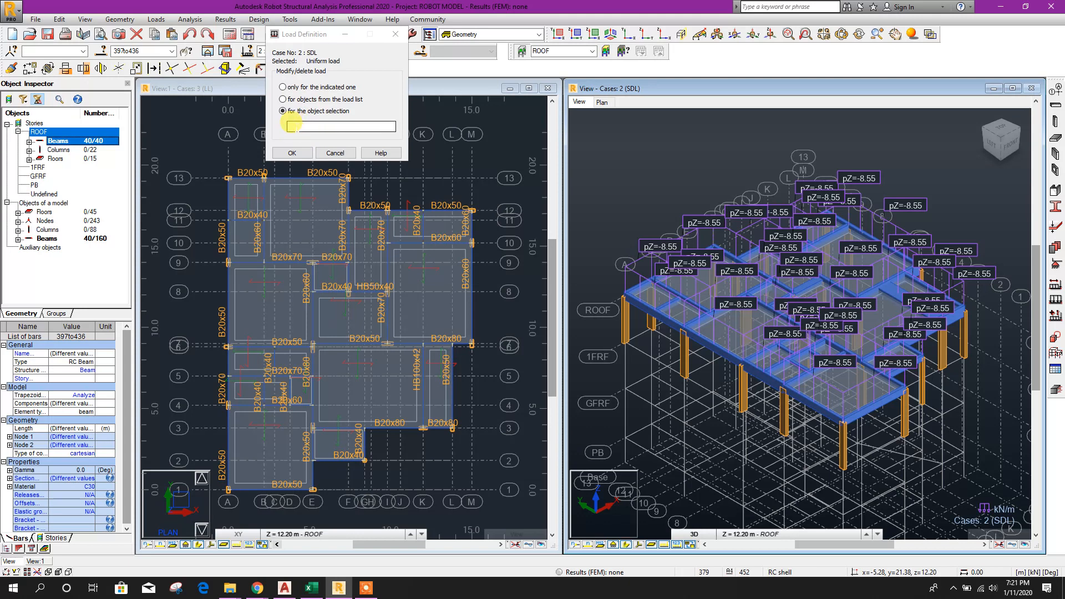
left_click(291, 127)
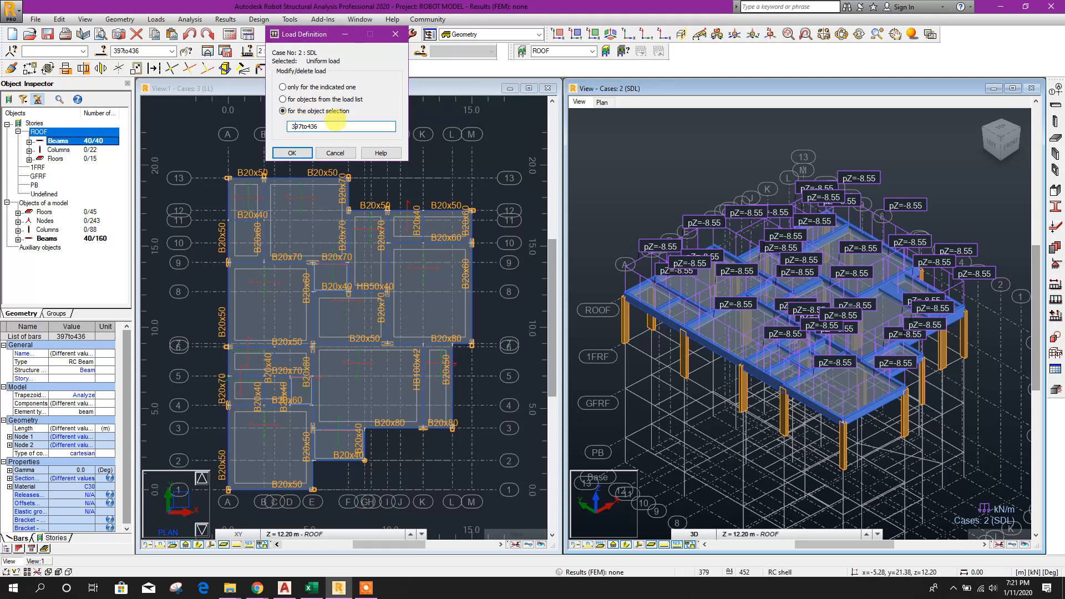
left_click(293, 153)
left_click(744, 224)
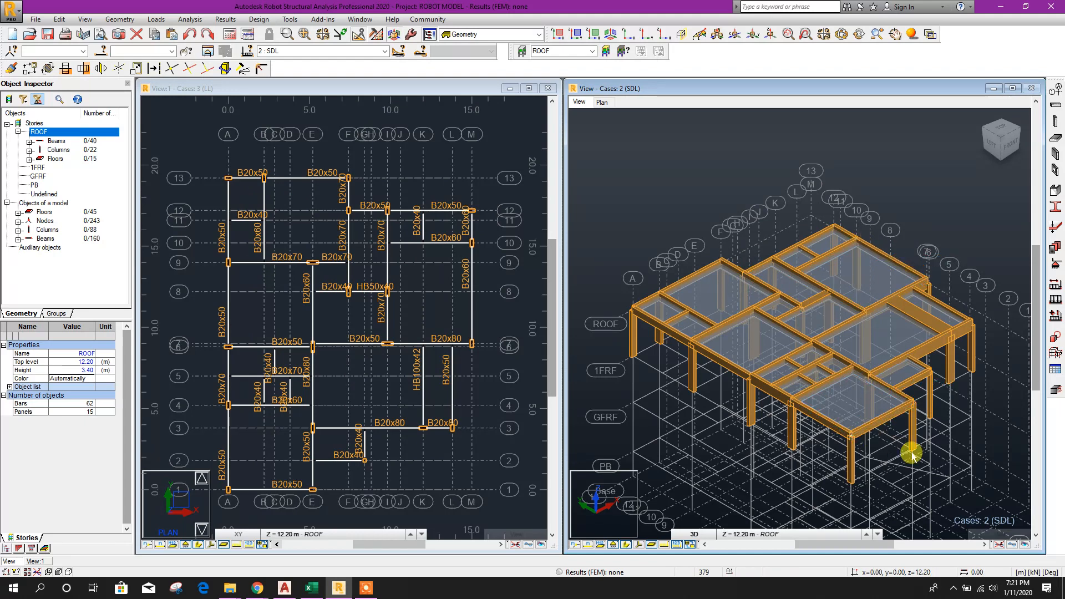
Define a new uniform bar load for the SDL case with a Z value of -4.00 kN/m in global coordinates.
middle_click_drag(674, 201, 671, 182)
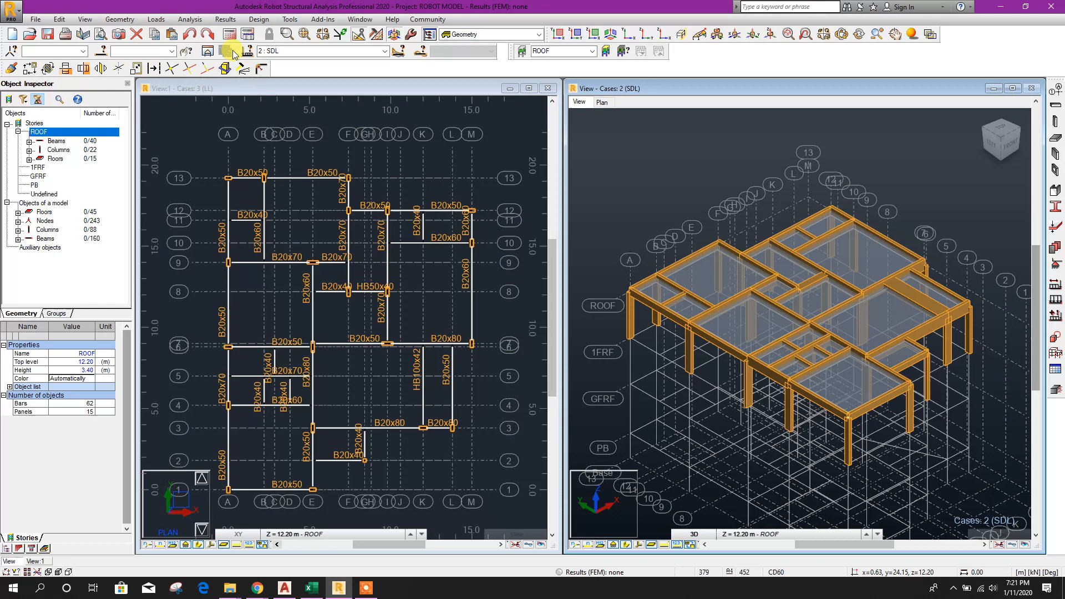
left_click(156, 20)
left_click(172, 35)
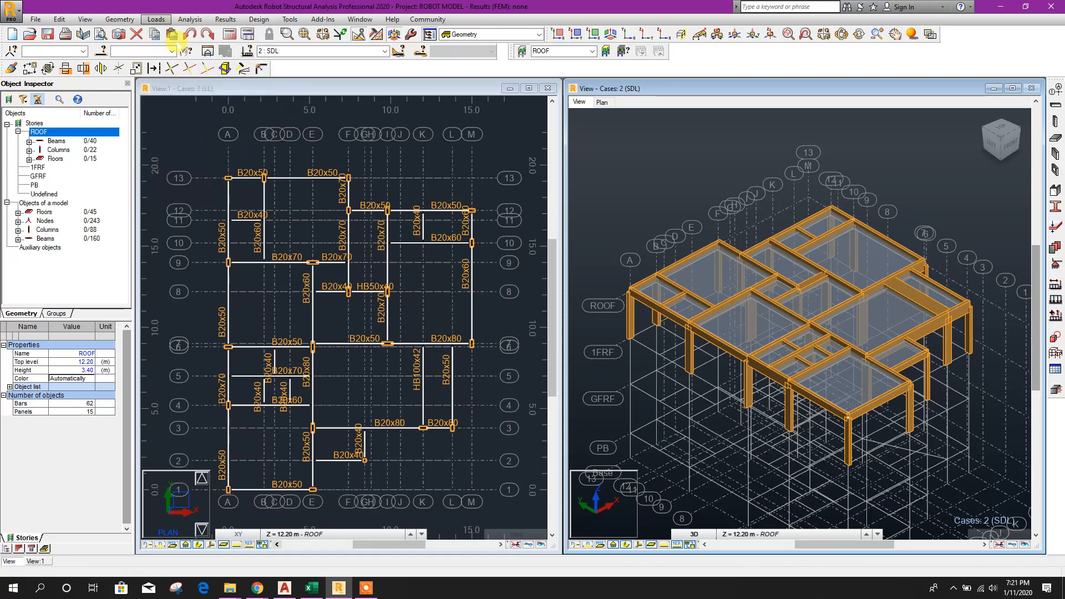
left_click(700, 181)
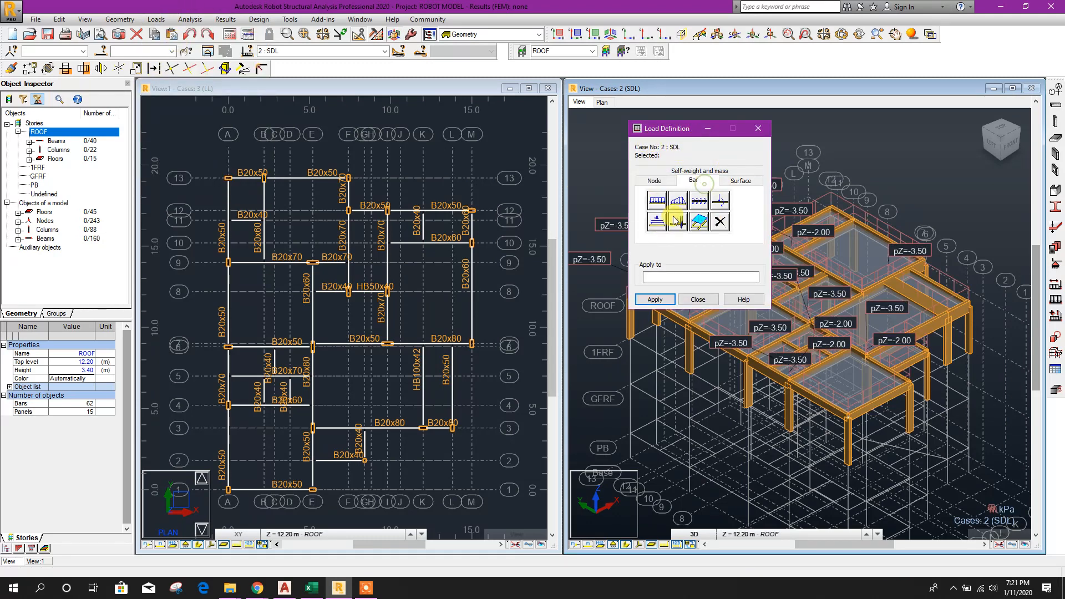
left_click(657, 202)
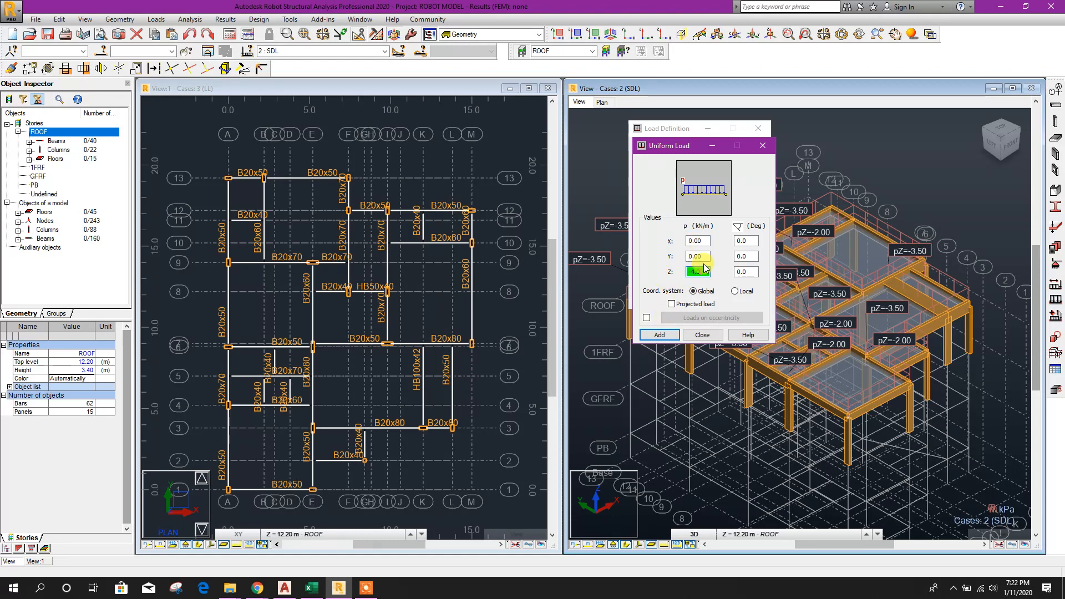
left_click(660, 335)
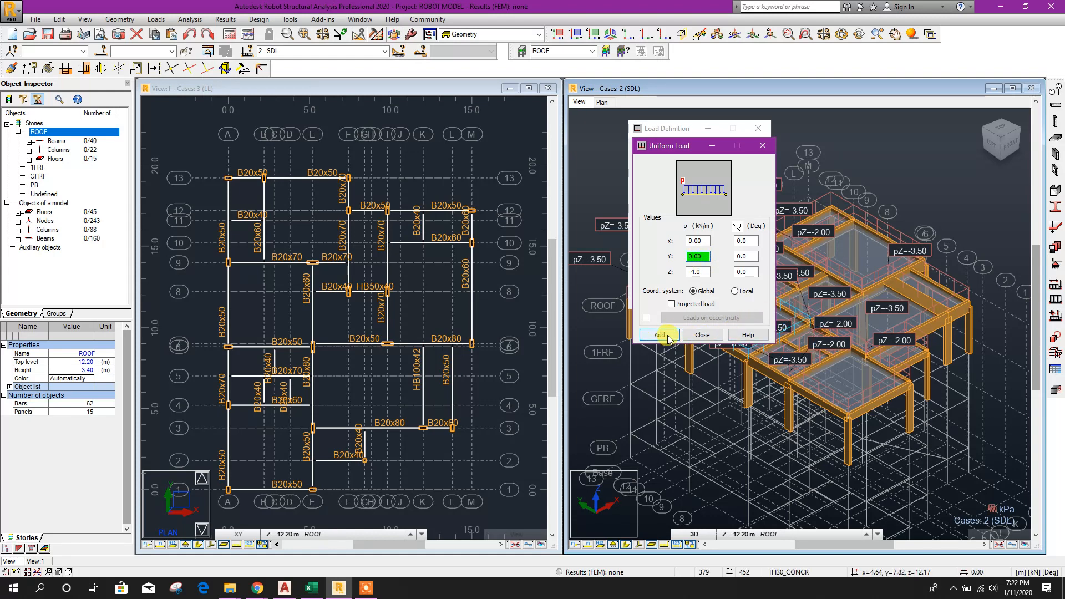
Apply the -4.00 kN/m uniform load to the B20x50 ROOF beam on axis A between axes 1 and 4.
left_click(656, 300)
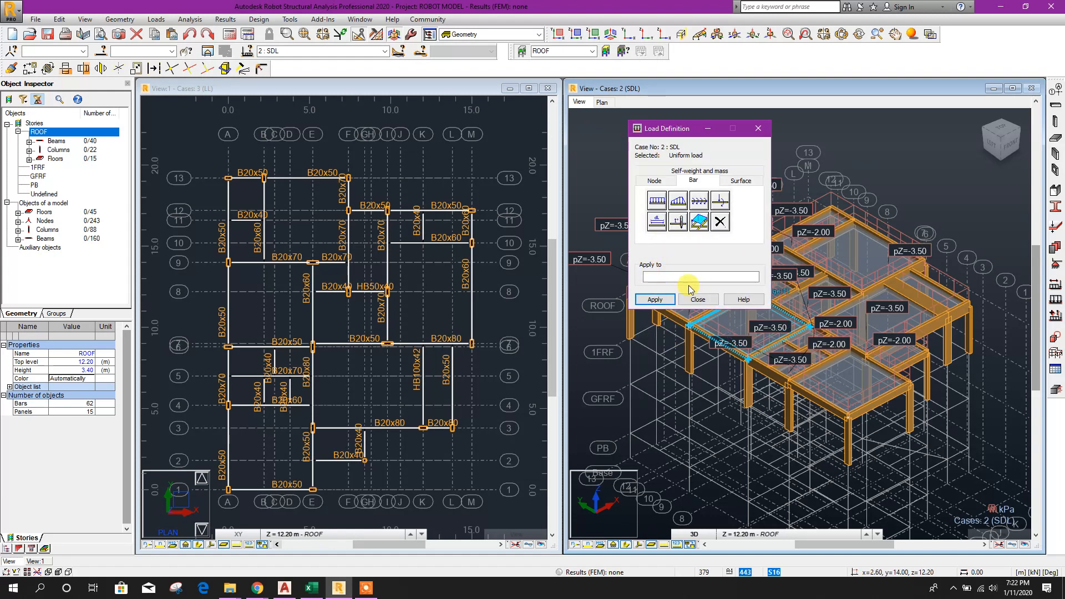
left_click_drag(661, 130, 513, 99)
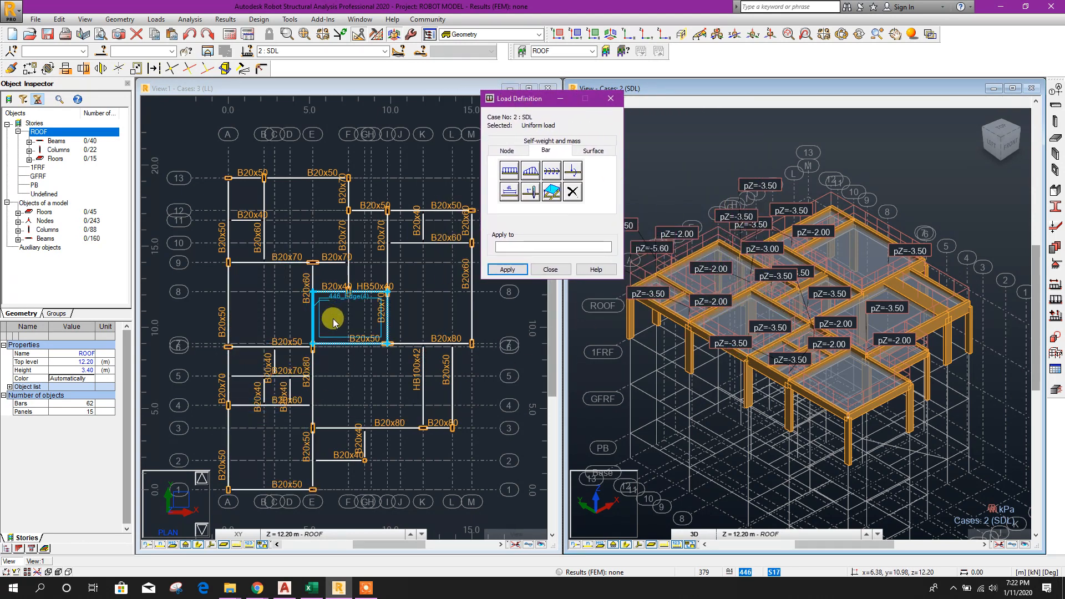
left_click(228, 442)
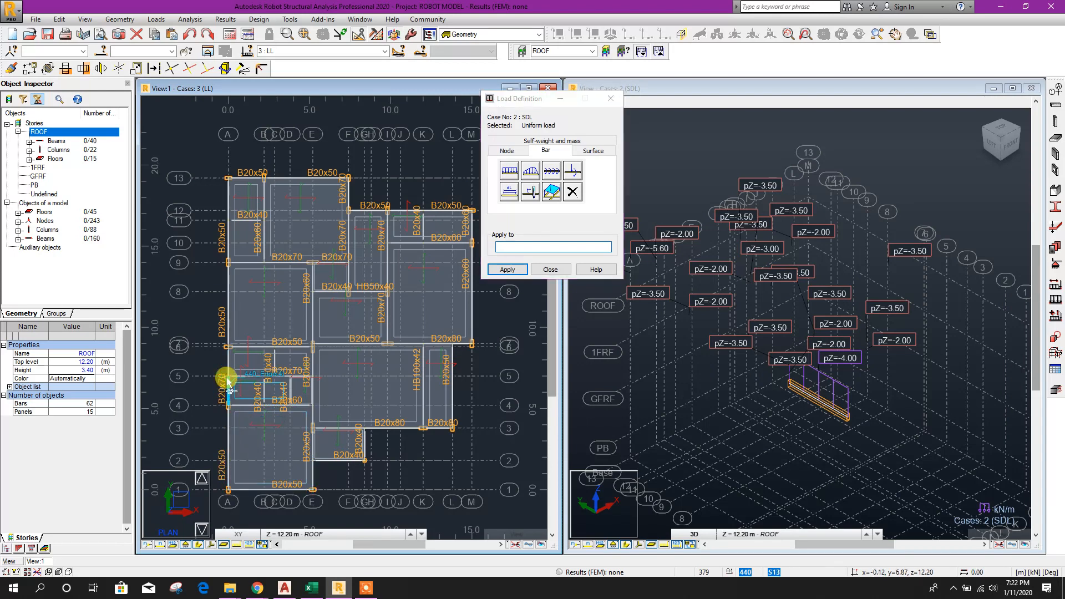
middle_click_drag(198, 340, 208, 335)
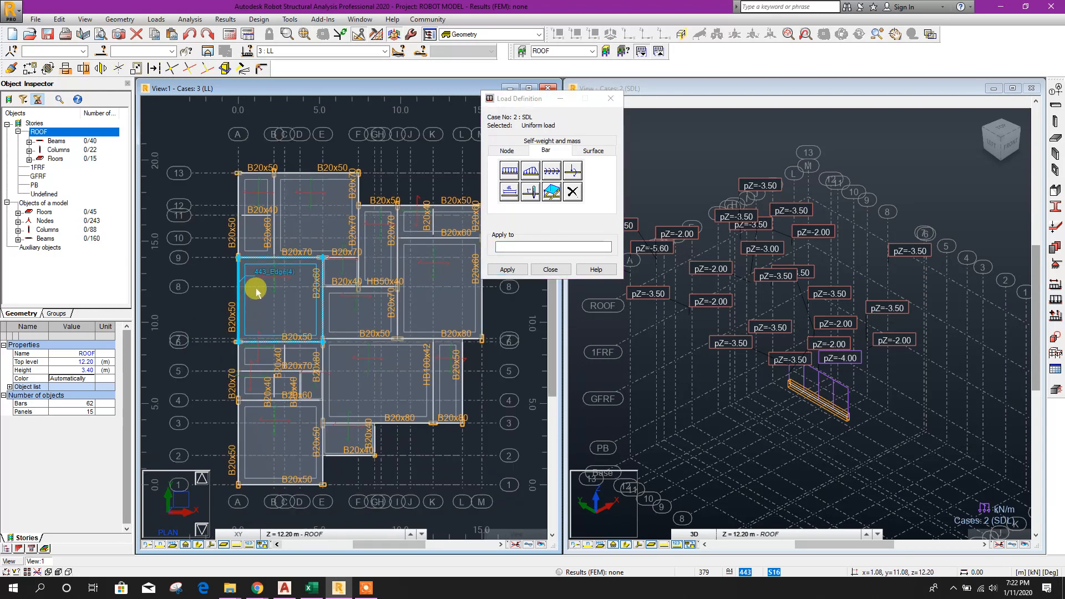
Select the outer perimeter beams of the ROOF, leaving out the B20x70 beam on axis A, and apply the -4.00 kN/m uniform load to them.
left_click(238, 283)
left_click(237, 207, "ctrl")
left_click(255, 172, "ctrl")
left_click(317, 173, "ctrl")
left_click(358, 189, "ctrl")
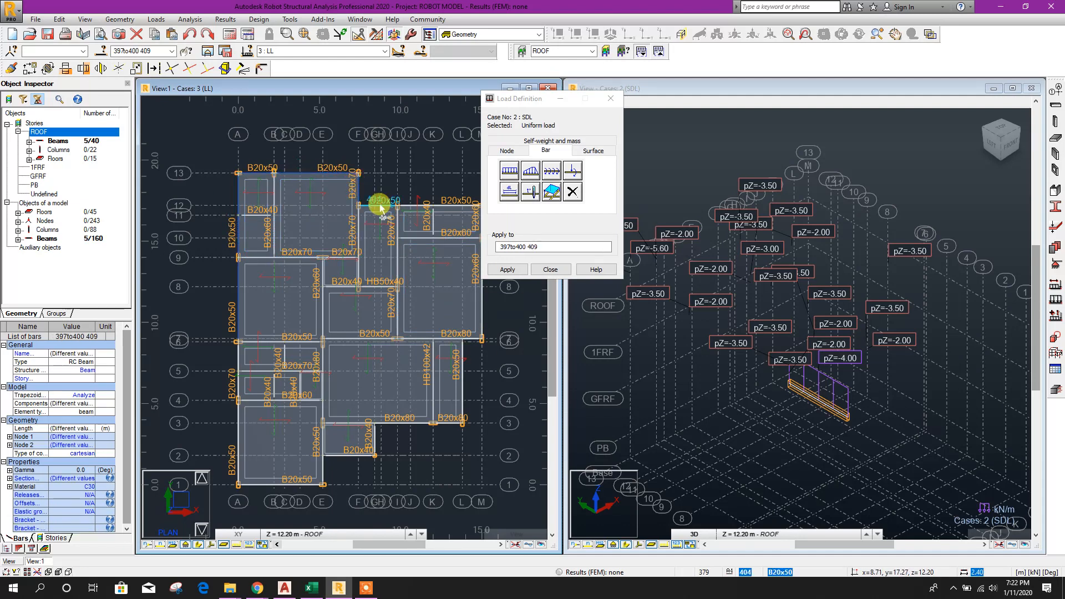
left_click(379, 205, "ctrl")
left_click(435, 206, "ctrl")
middle_click_drag(488, 367, 438, 365)
left_click(433, 218, "ctrl")
left_click(433, 278, "ctrl")
left_click(423, 338, "ctrl")
left_click(414, 395, "ctrl")
left_click(404, 423, "ctrl")
left_click(358, 424, "ctrl")
left_click(325, 439, "ctrl")
left_click(302, 454, "ctrl")
left_click(252, 487, "ctrl")
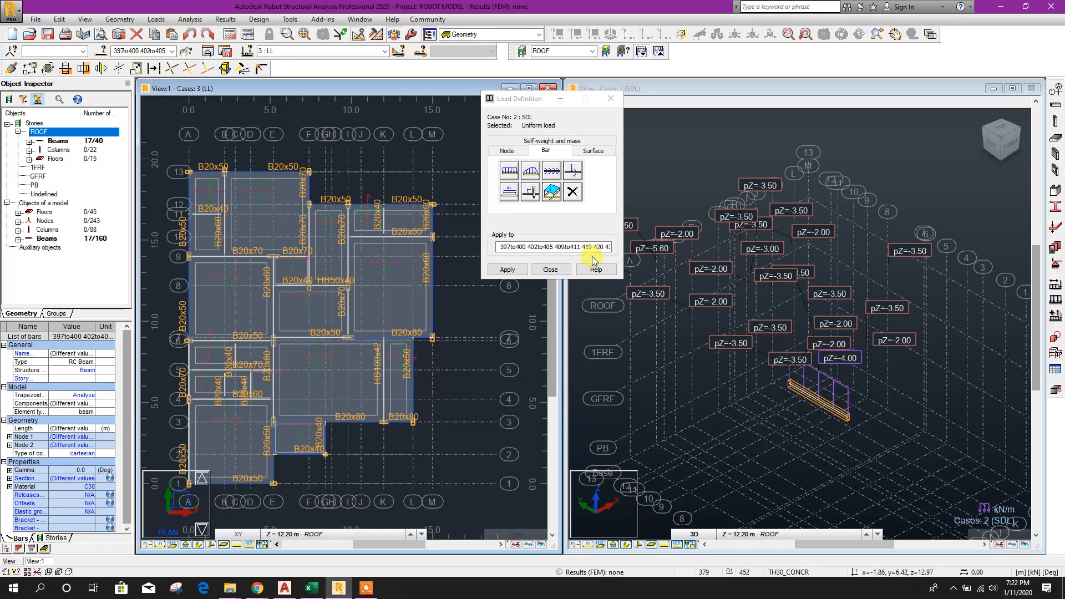
left_click(536, 265)
left_click(508, 269)
left_click(744, 429)
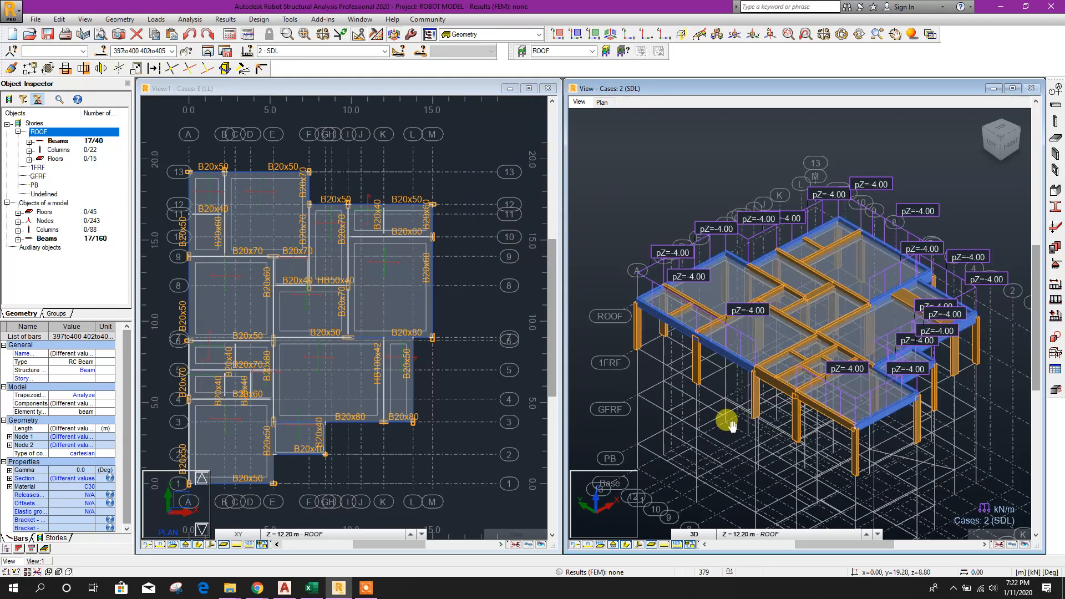
Apply the -4.00 kN/m SDL uniform load to the B20x70 ROOF beam on axis A, bar 427.
middle_click_drag(733, 430, 646, 349)
left_click(743, 354)
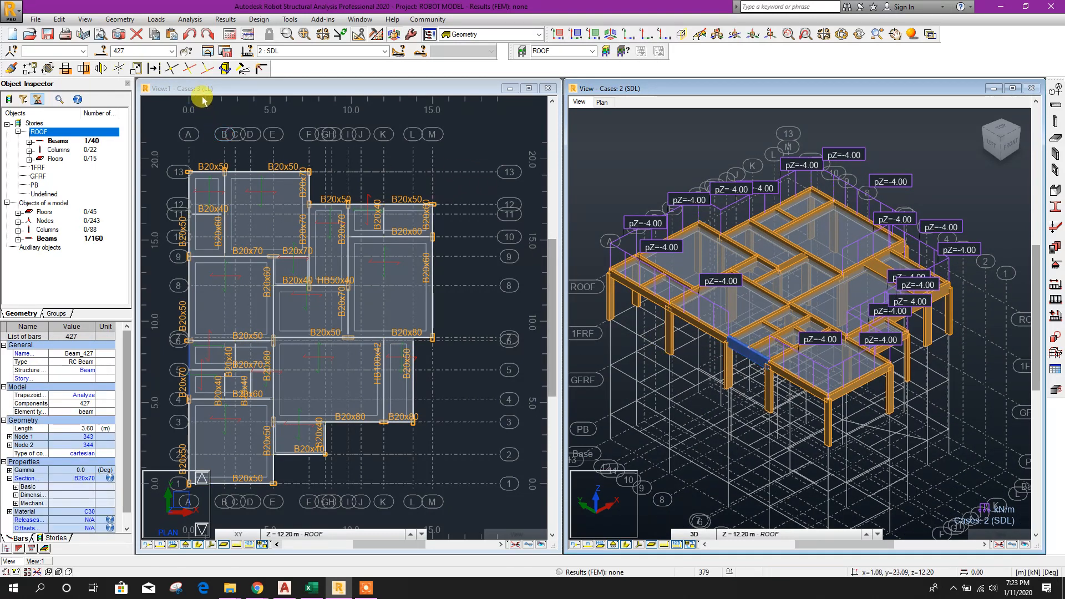
left_click(157, 19)
left_click(169, 37)
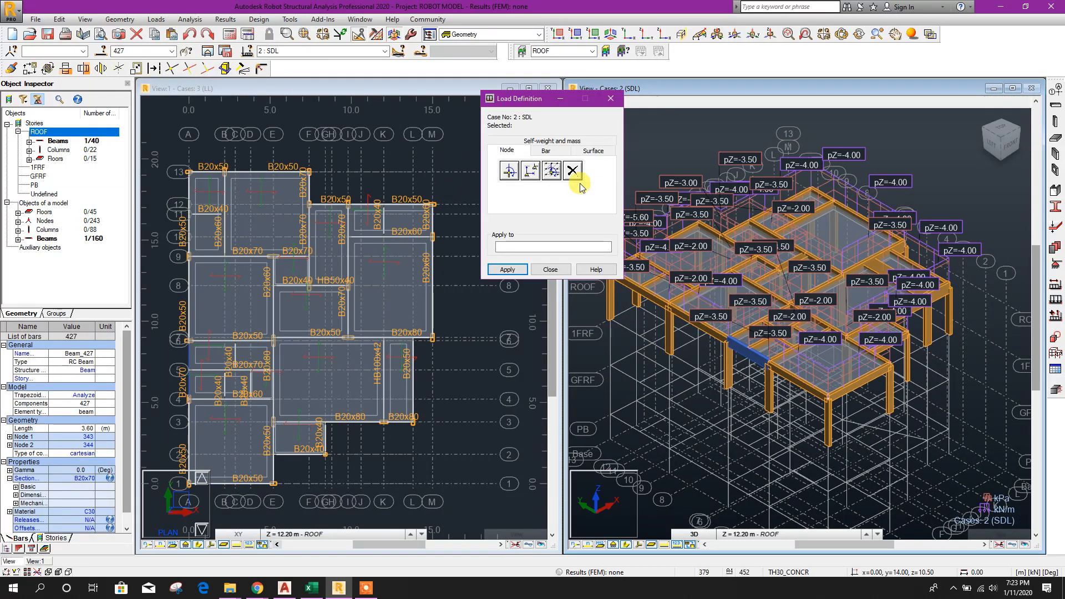
left_click(538, 153)
left_click(509, 172)
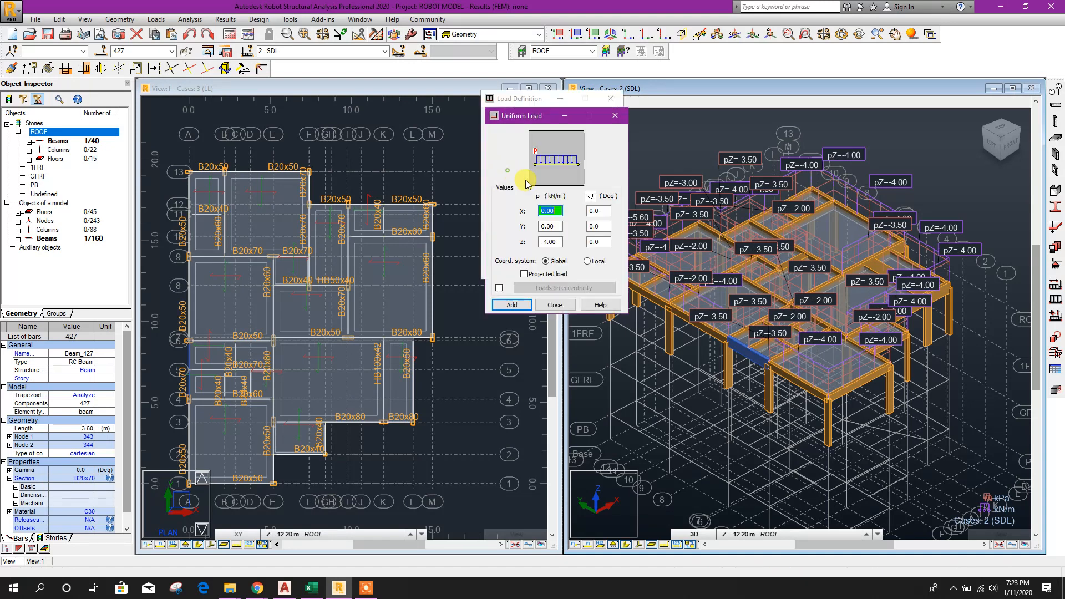
left_click(530, 305)
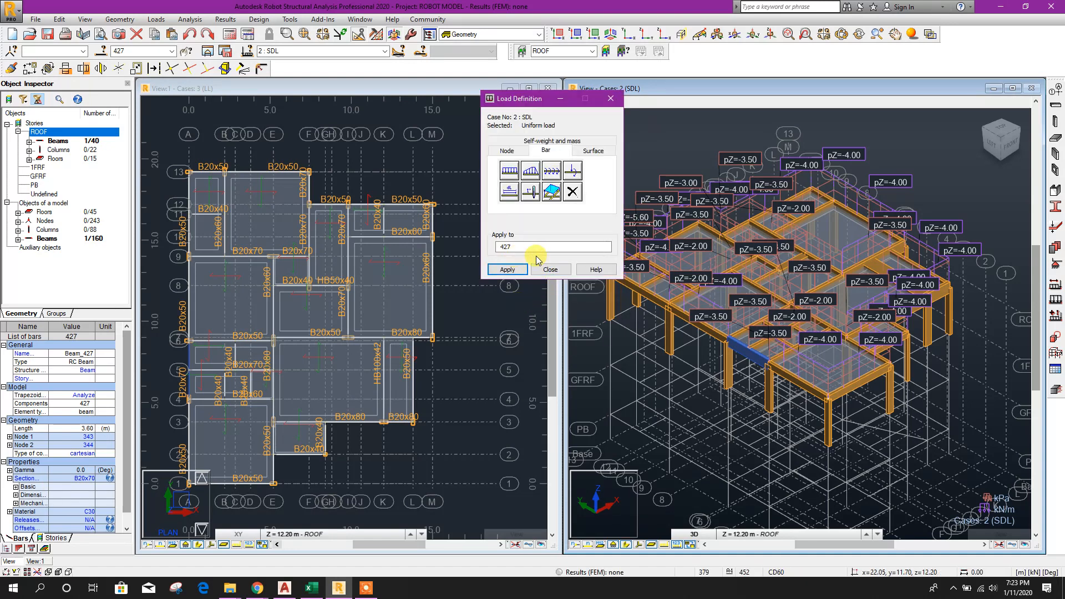
Apply the uniform load to roof beam 427 and close the load definition.
left_click(508, 269)
left_click(551, 270)
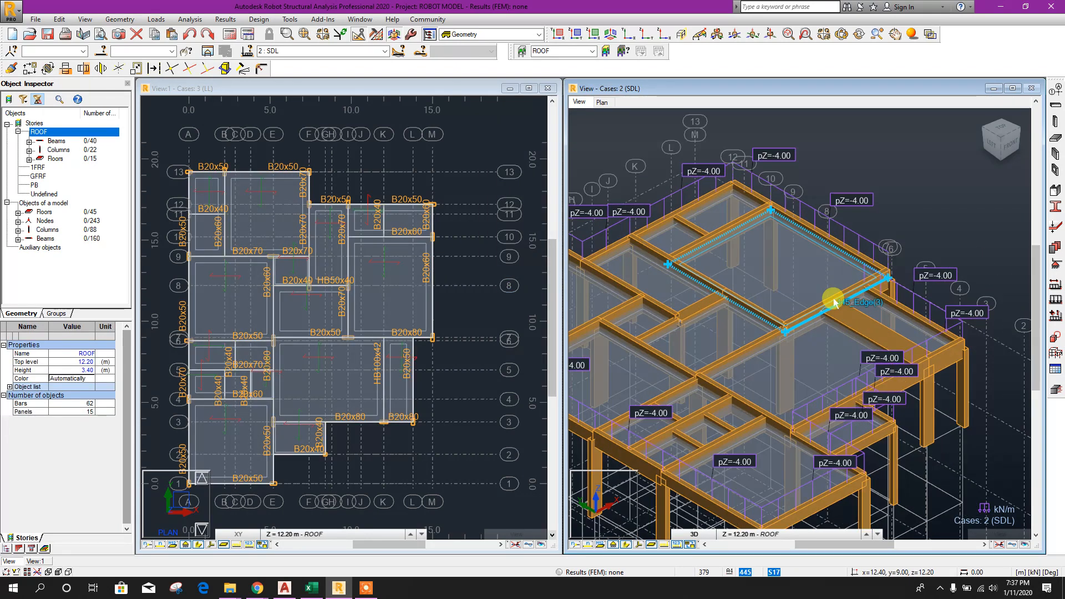
Select B20x80 roof beam 431 and start a global Z trapezoidal bar load on it with p1 set to -4.0 kN/m.
middle_click_drag(923, 224, 903, 209)
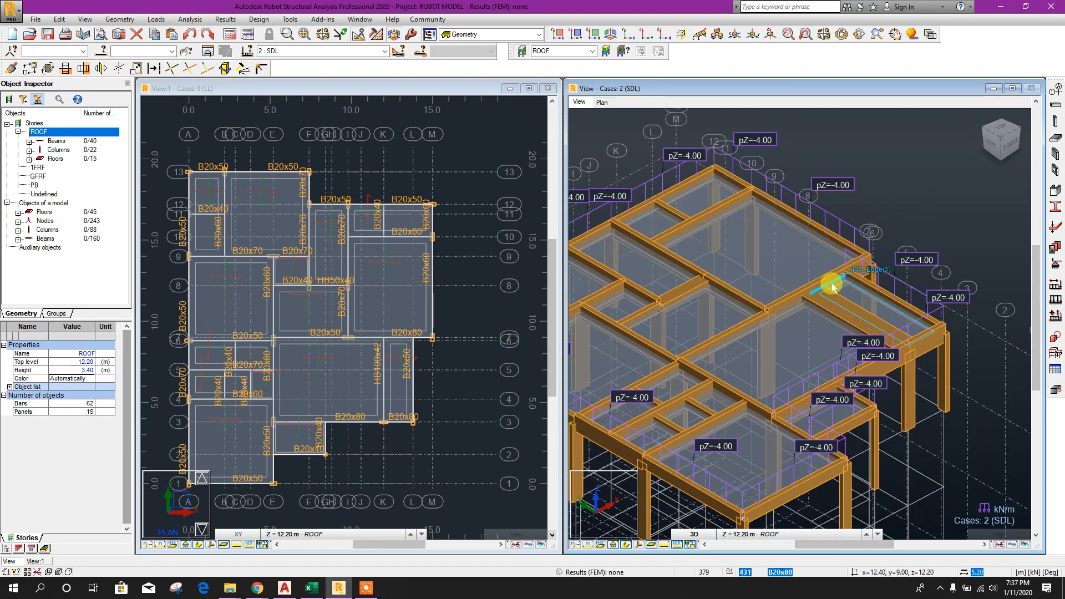
scroll(826, 279, "up", 5)
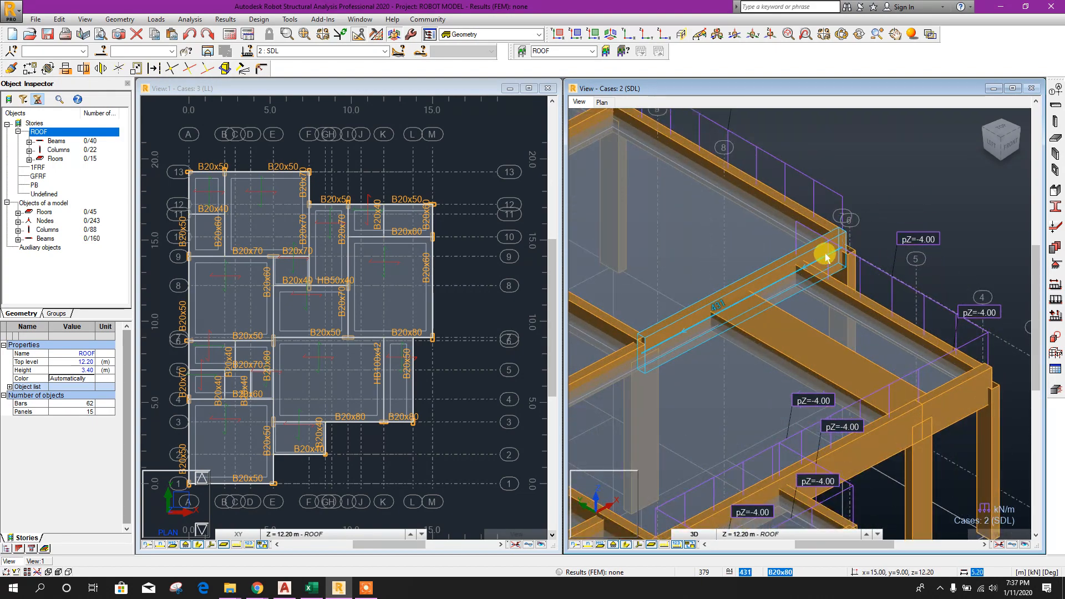
left_click(825, 252)
scroll(857, 280, "down", 2)
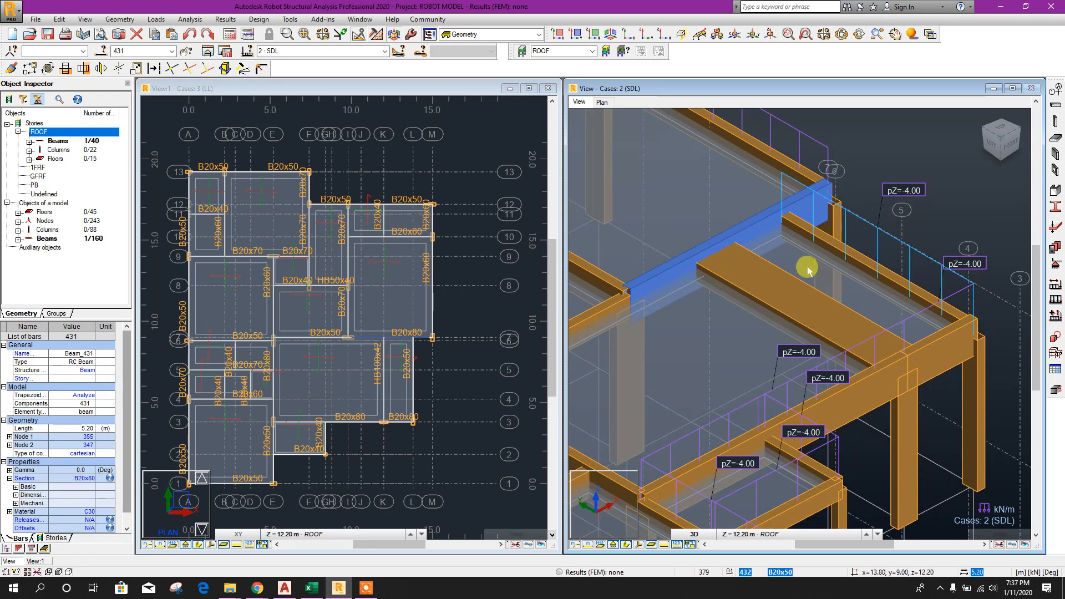
middle_click_drag(871, 209, 893, 242)
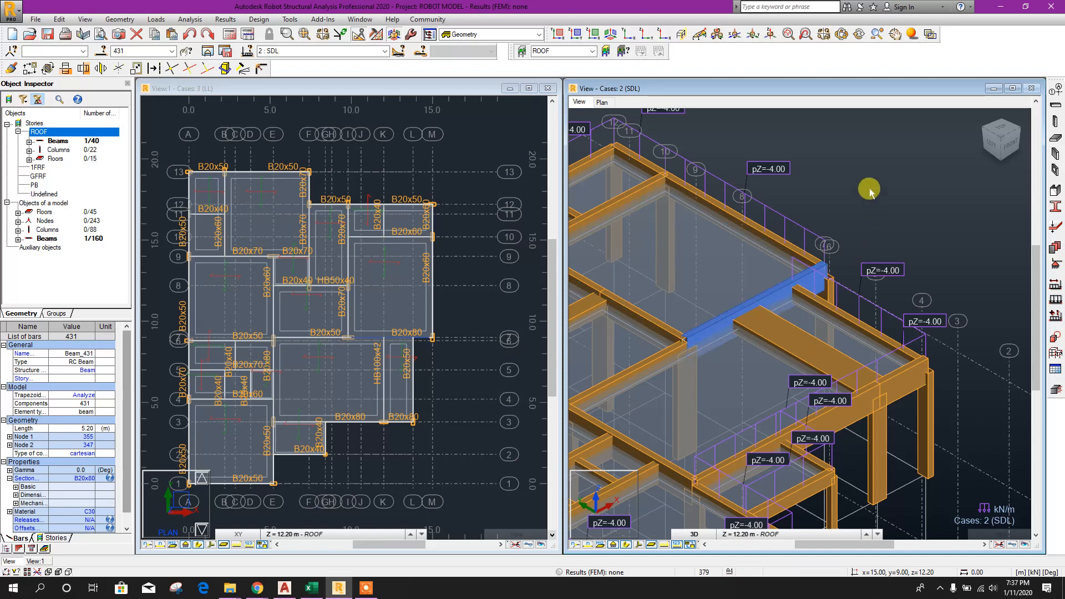
middle_click_drag(863, 171, 880, 166)
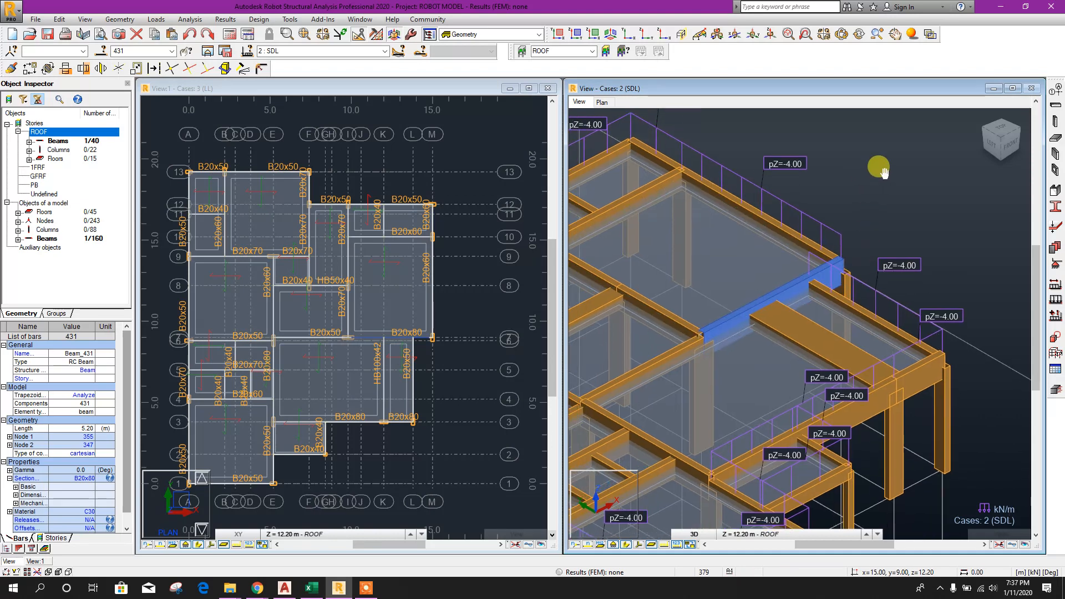
left_click(1055, 300)
left_click_drag(533, 100, 711, 85)
left_click(723, 135)
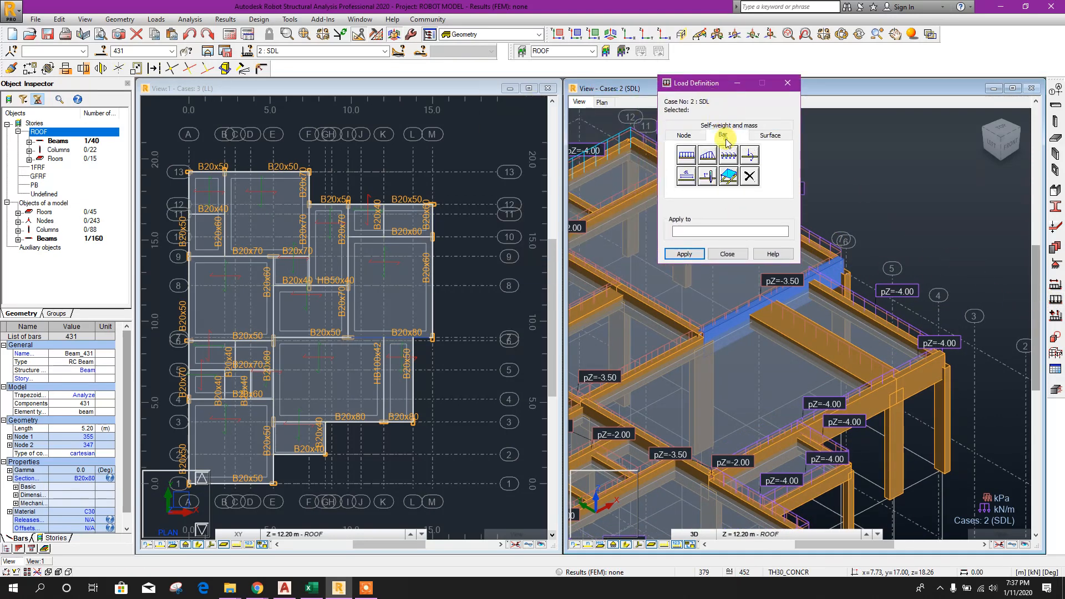
left_click(709, 158)
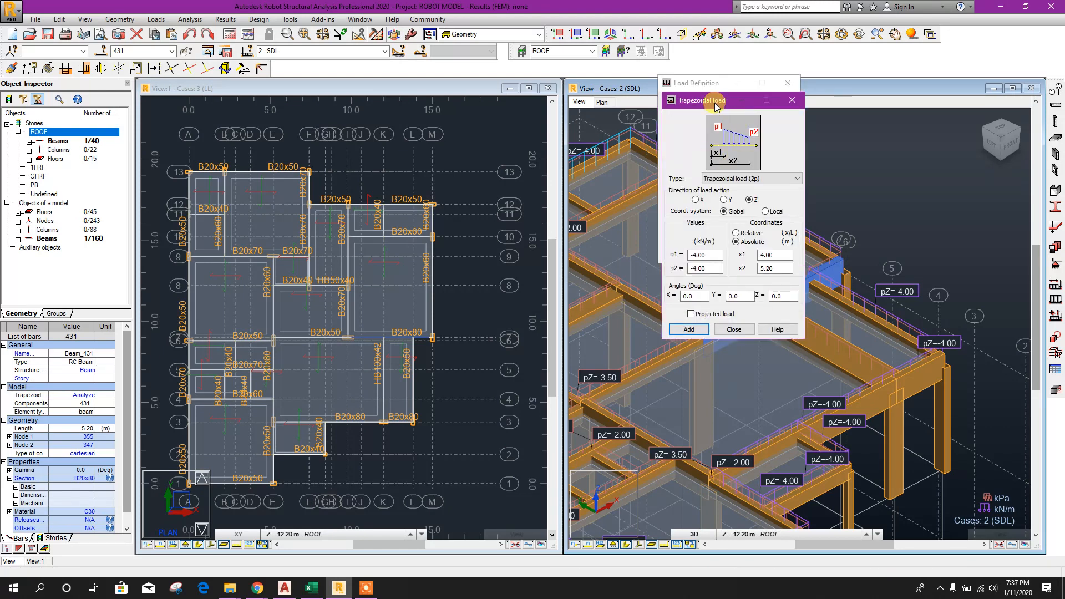
left_click_drag(716, 105, 753, 82)
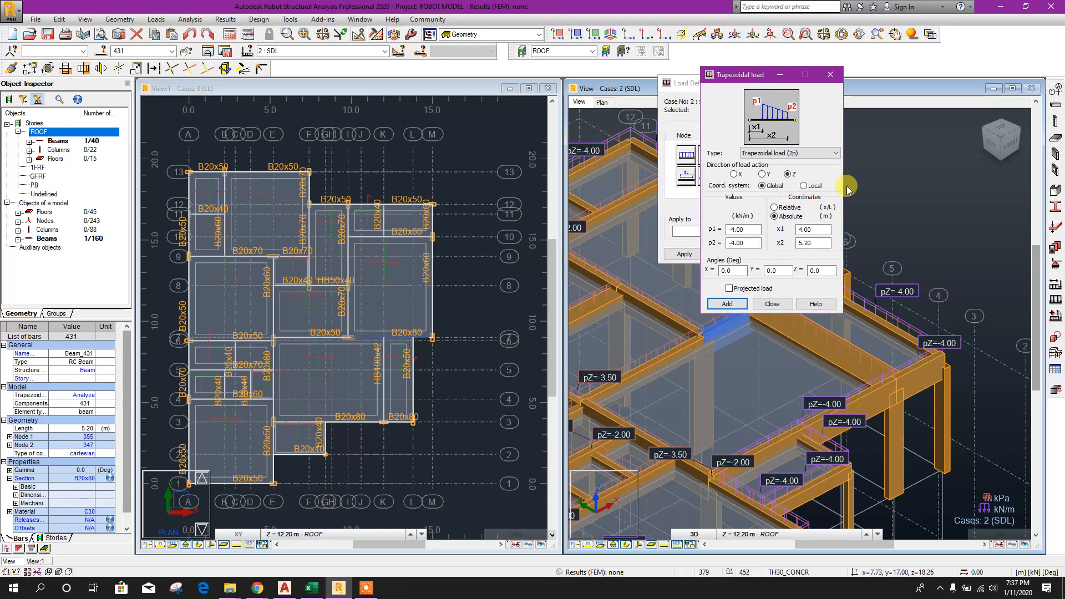
left_click_drag(746, 229, 655, 224)
type("-")
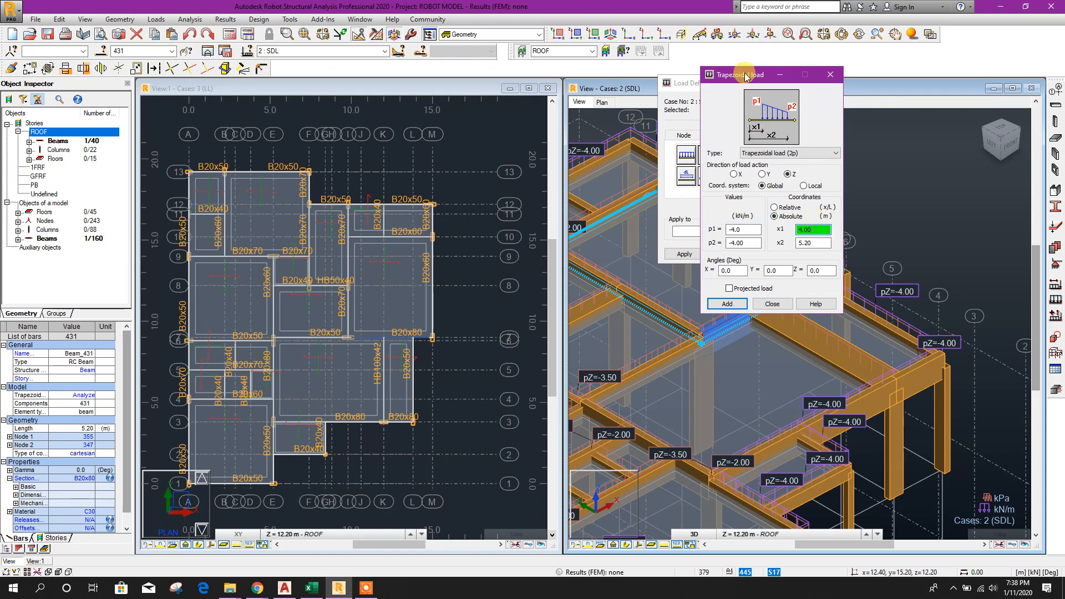
Switch to the AutoCAD plan and measure along beam B8 from the column below B7 to the column above B2.
left_click(462, 310)
scroll(362, 340, "up", 2)
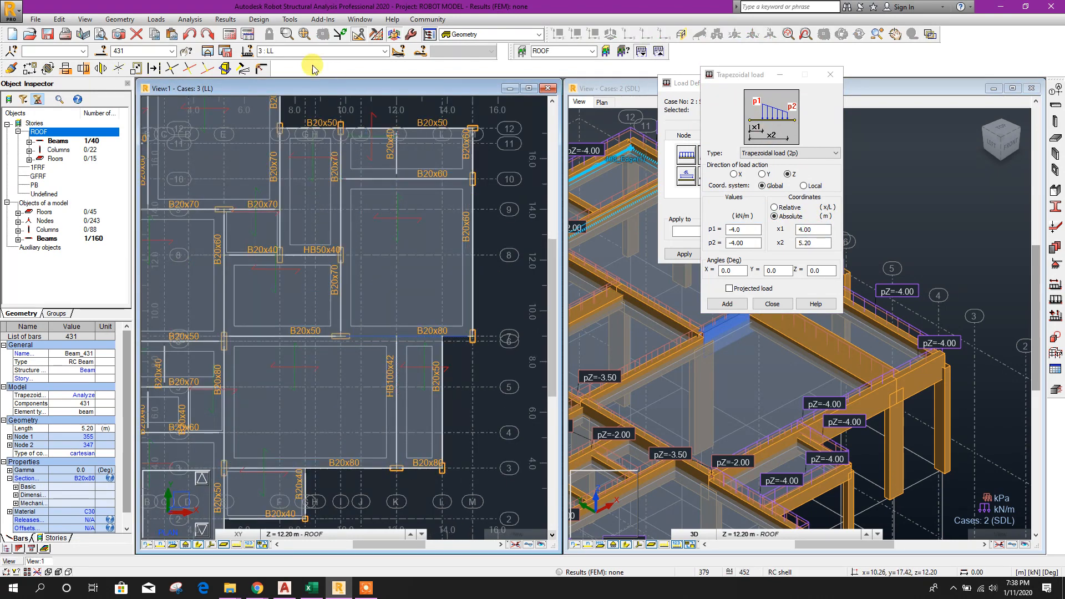
middle_click_drag(483, 377, 472, 395)
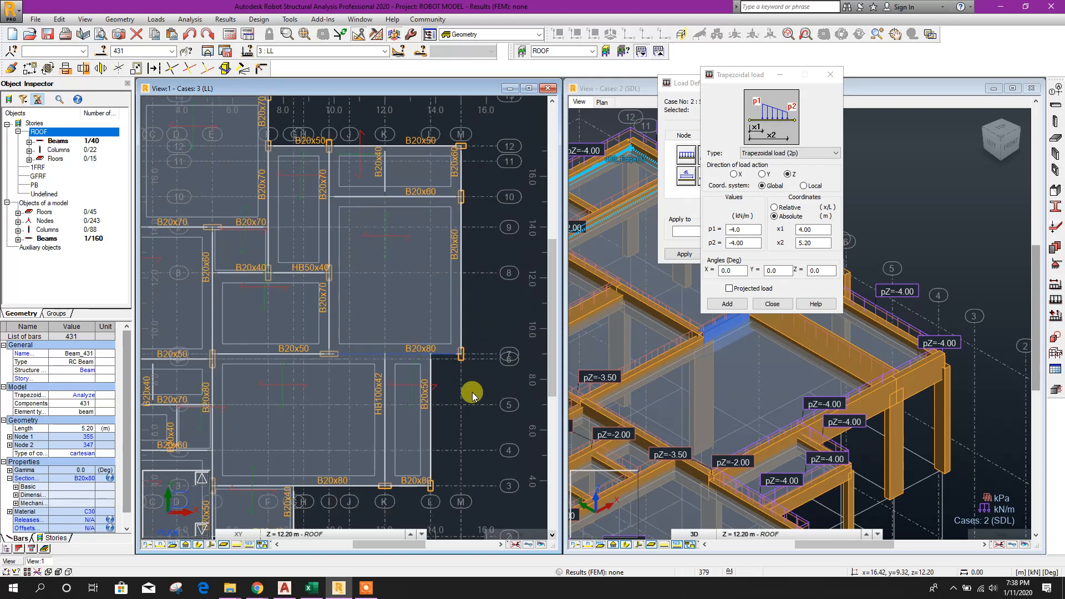
left_click(284, 588)
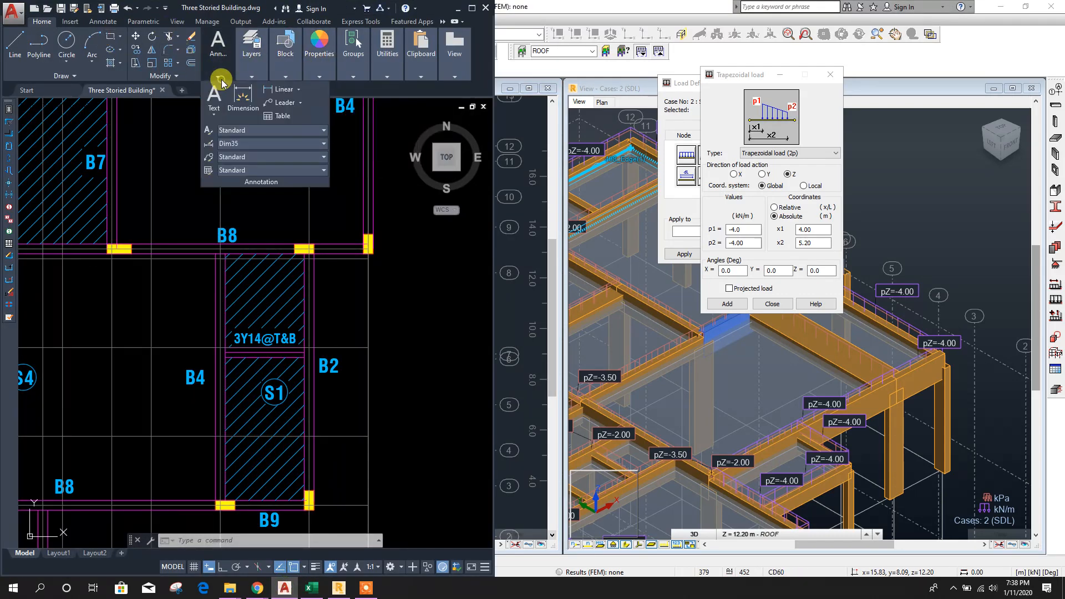
left_click(271, 90)
middle_click_drag(135, 226, 178, 321)
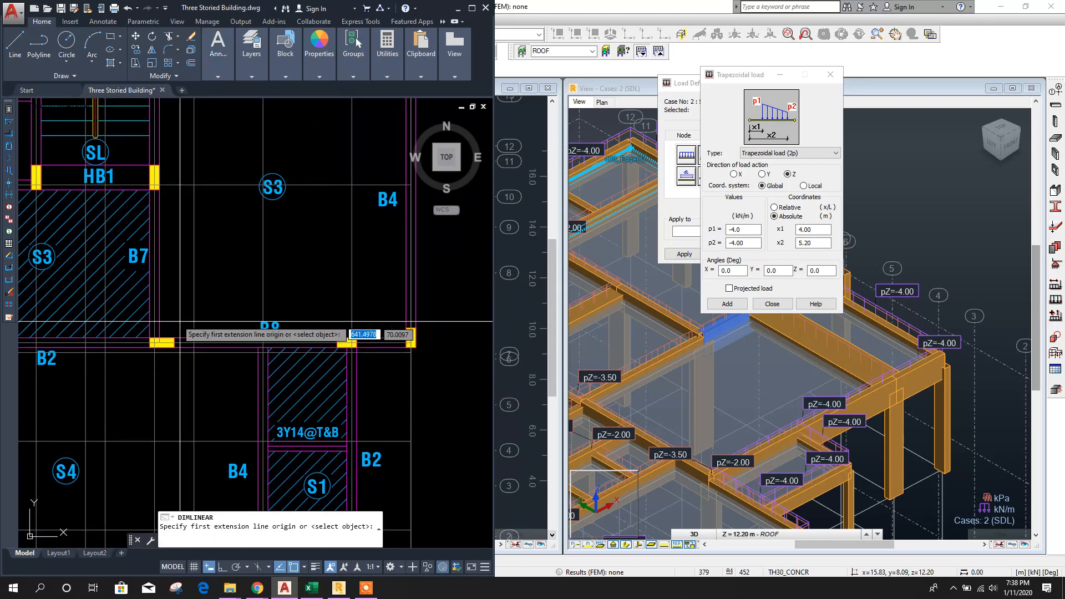
left_click(155, 301)
left_click(344, 300)
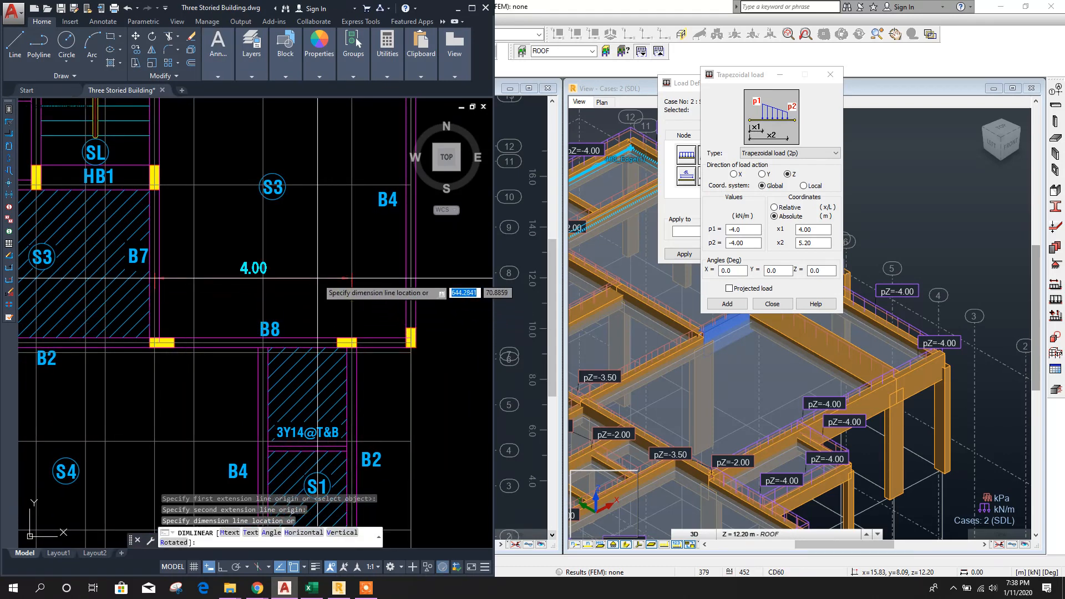
key("Escape")
Measure the full length of beam B8 from the column below B7 to its end column below B4.
key("space")
left_click(155, 310)
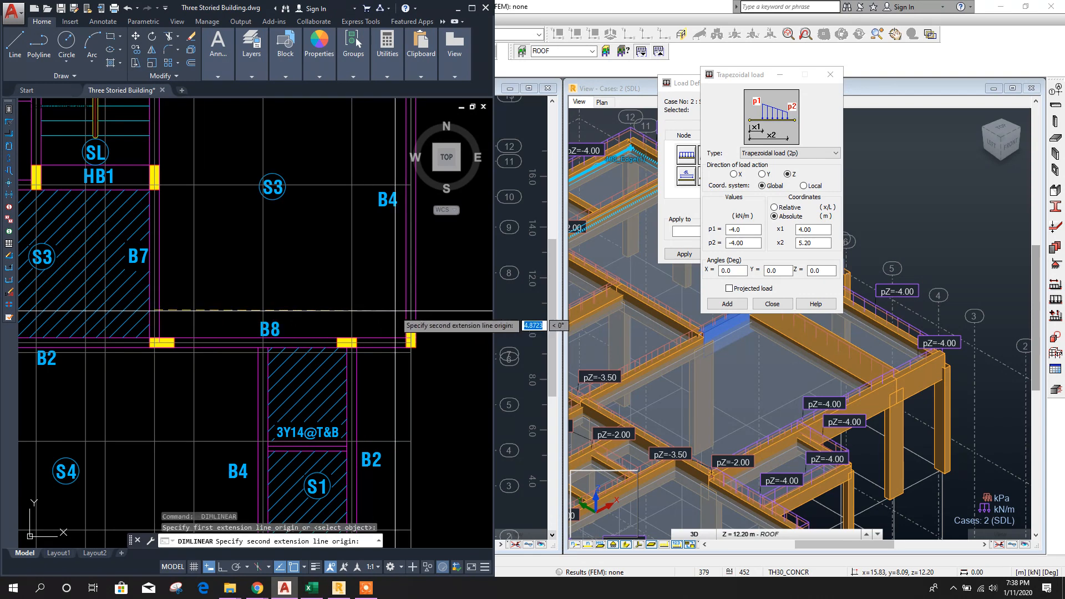
left_click(402, 309)
key("Escape")
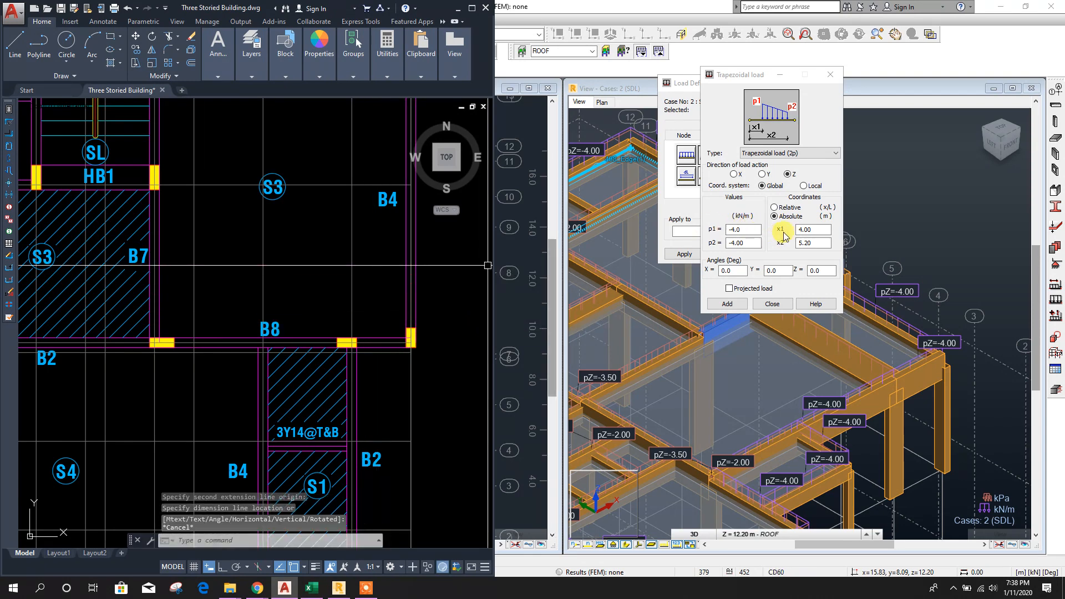
Back in Robot, add the trapezoidal load from x1 4.00 m to x2 5.20 m, apply it to beam 431 and finish.
left_click(781, 236)
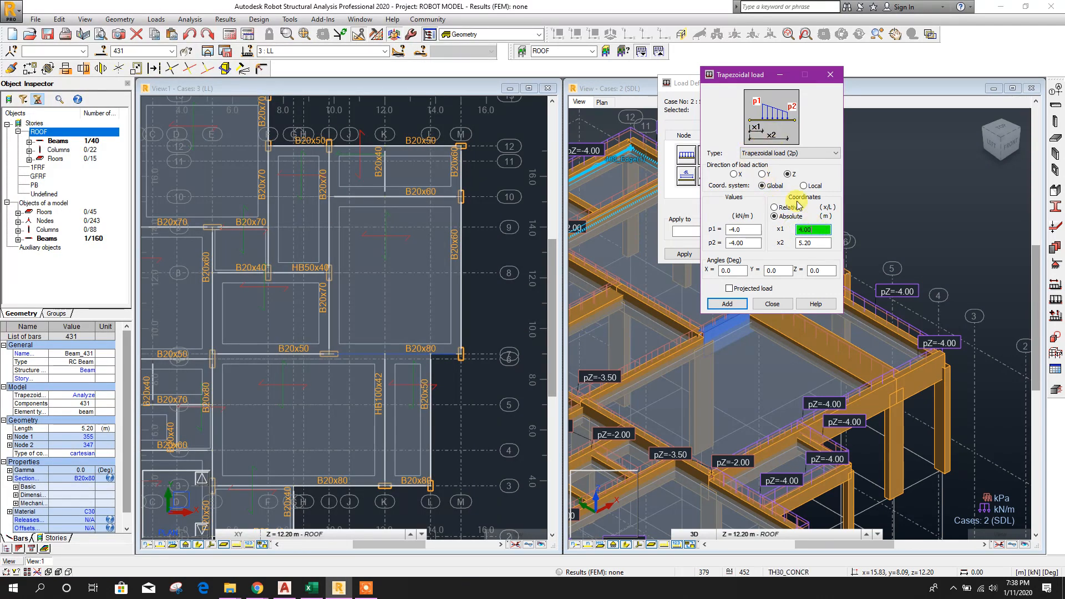
left_click(738, 311)
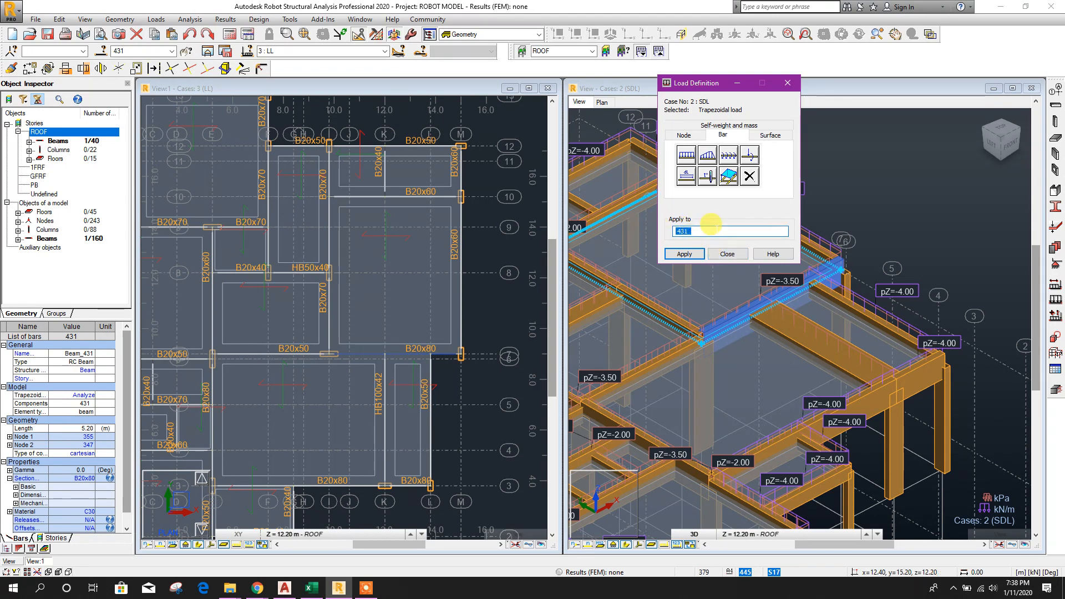
left_click(687, 255)
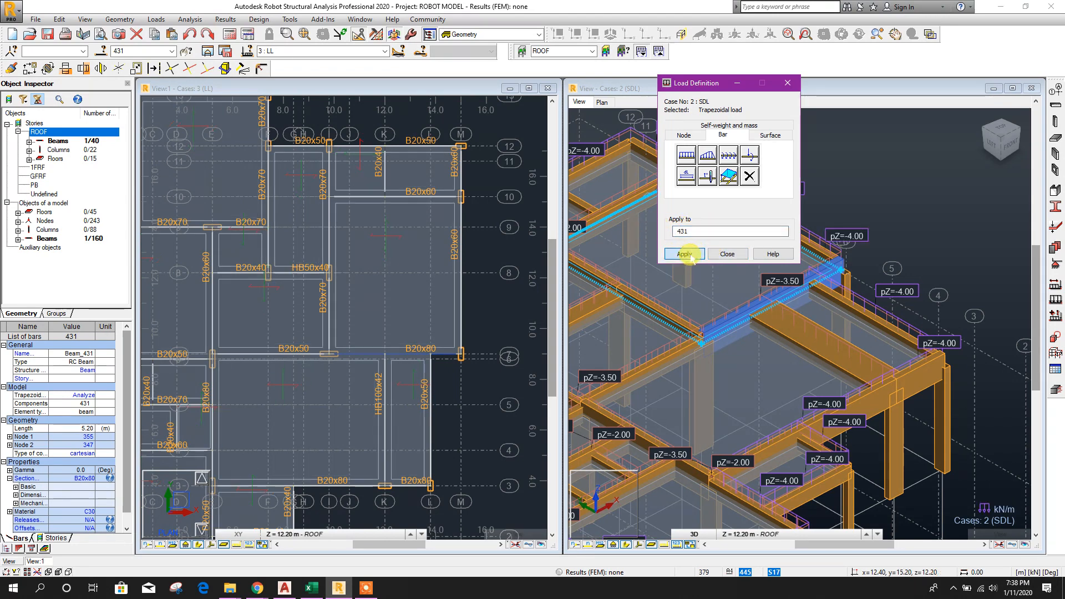
left_click(737, 258)
left_click(877, 201)
Switch to the AutoCAD plan and dimension beam B8 below slab S4 from its starting column to beam B1.
middle_click_drag(891, 182, 859, 195)
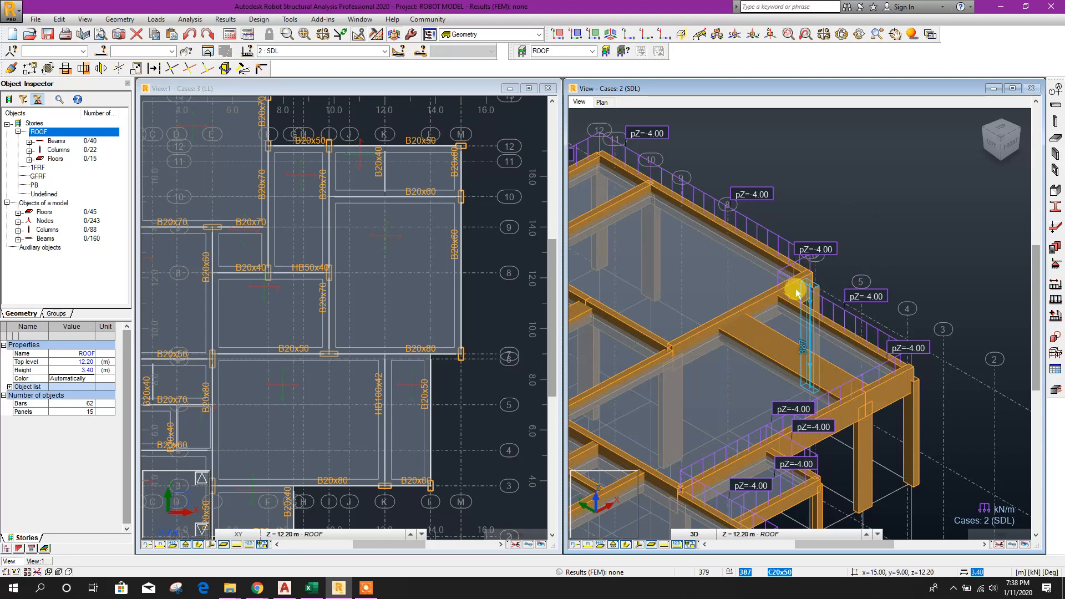
middle_click_drag(857, 268, 870, 224)
middle_click_drag(918, 417, 907, 333)
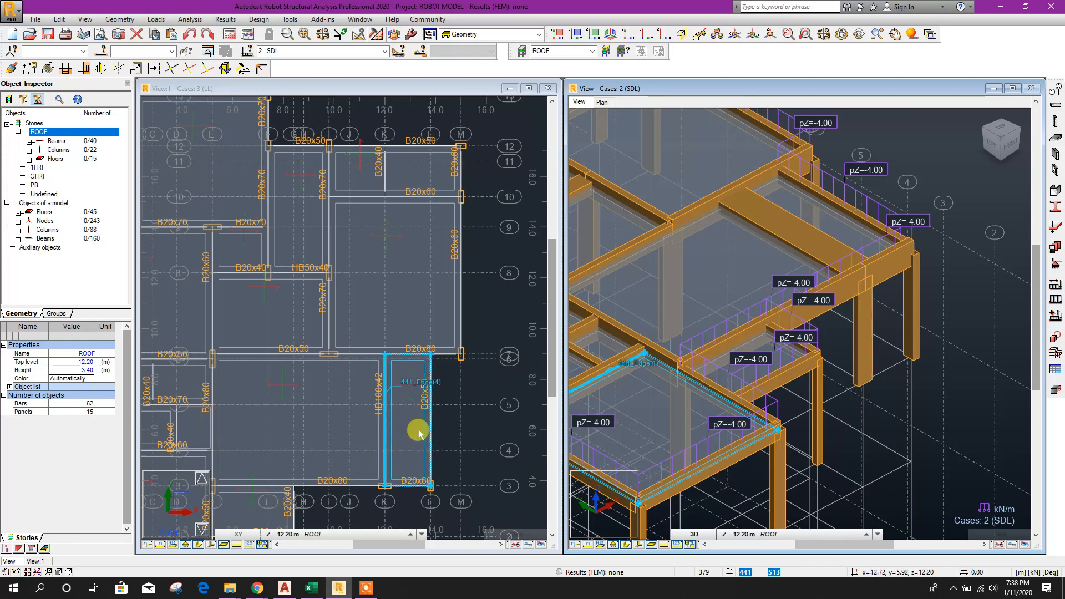
middle_click_drag(418, 427, 483, 335)
middle_click_drag(476, 426, 478, 382)
left_click(288, 588)
middle_click_drag(165, 509, 375, 359)
scroll(375, 359, "down", 4)
scroll(360, 399, "up", 2)
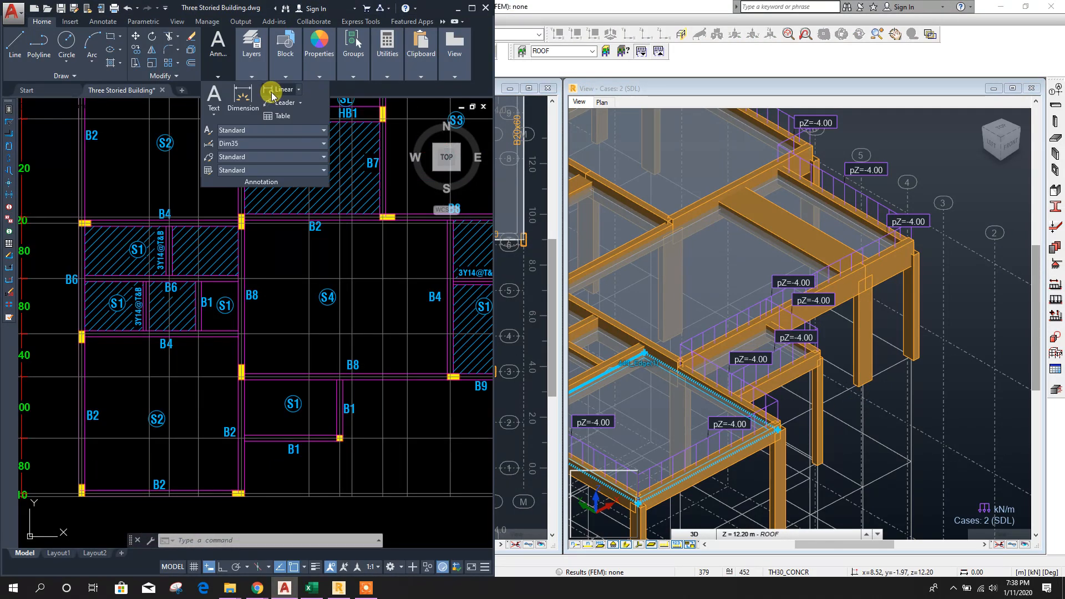
left_click(271, 95)
scroll(255, 389, "up", 4)
left_click(217, 305)
middle_click_drag(393, 401, 232, 417)
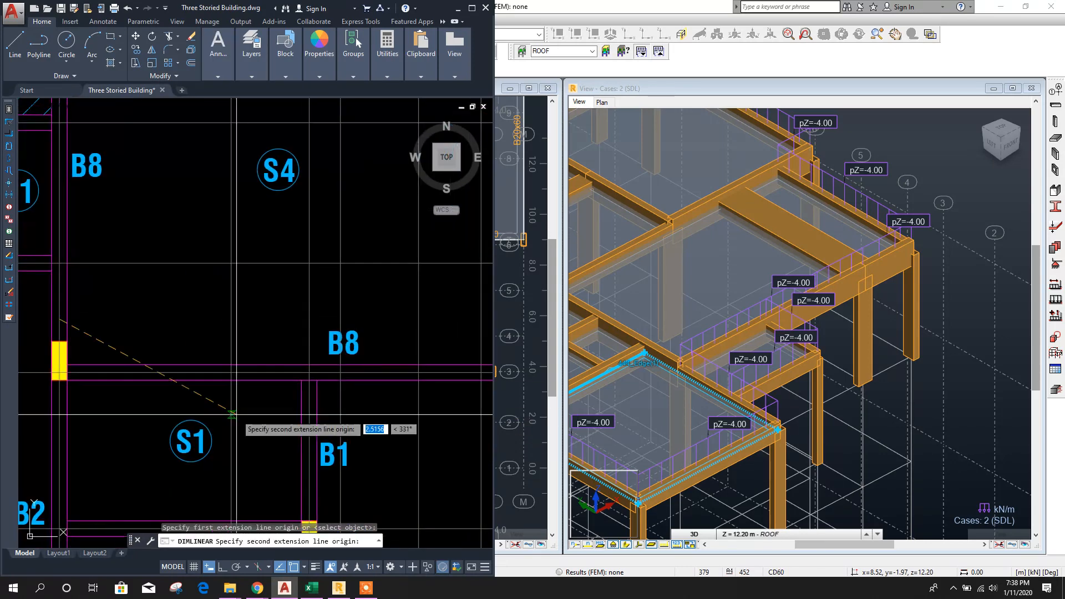
scroll(235, 415, "down", 2)
middle_click_drag(414, 391, 353, 387)
scroll(354, 387, "down", 2)
scroll(376, 416, "up", 2)
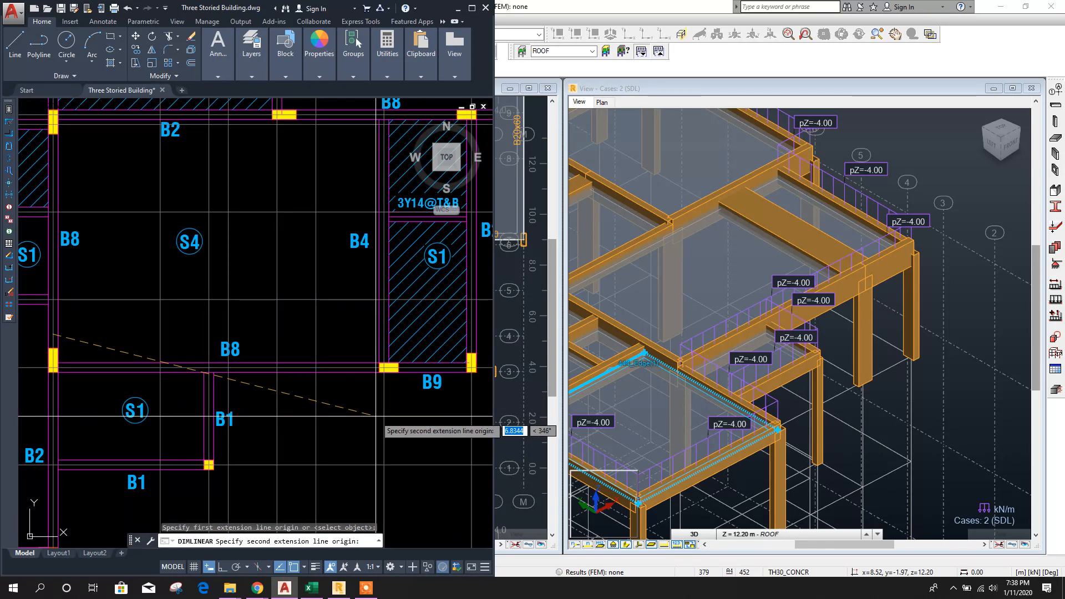
left_click(209, 345)
middle_click_drag(178, 377, 247, 381)
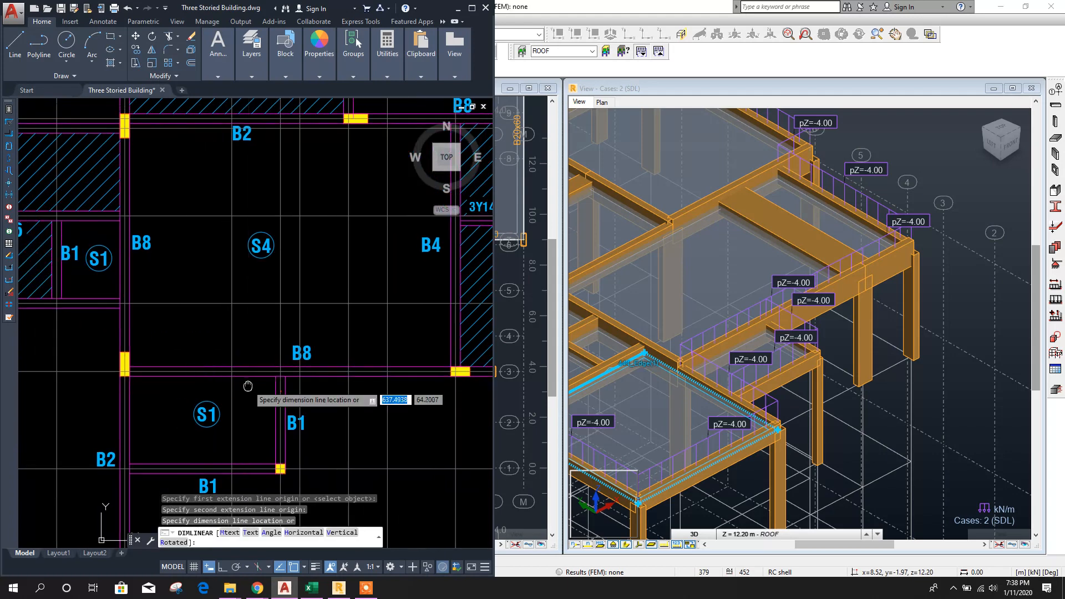
scroll(236, 351, "up", 2)
left_click(238, 331)
Dimension the full length of beam B8 below slab S4 from its starting column to the column at B9.
key("Return")
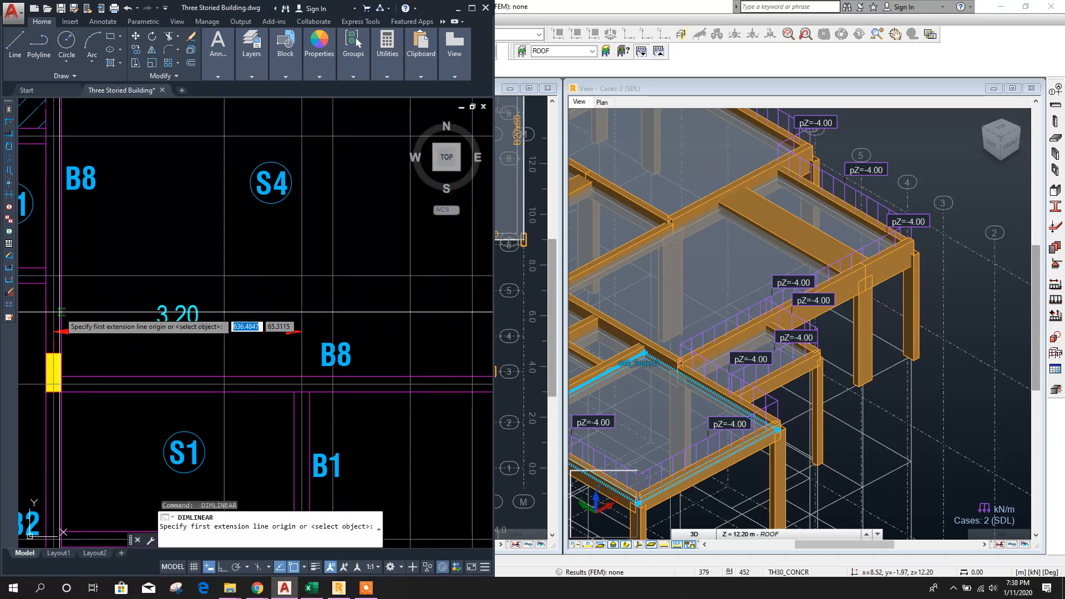
left_click(61, 311)
scroll(266, 410, "down", 3)
scroll(241, 333, "up", 3)
left_click(243, 326)
left_click(207, 322)
middle_click_drag(198, 332, 258, 339)
key("Escape")
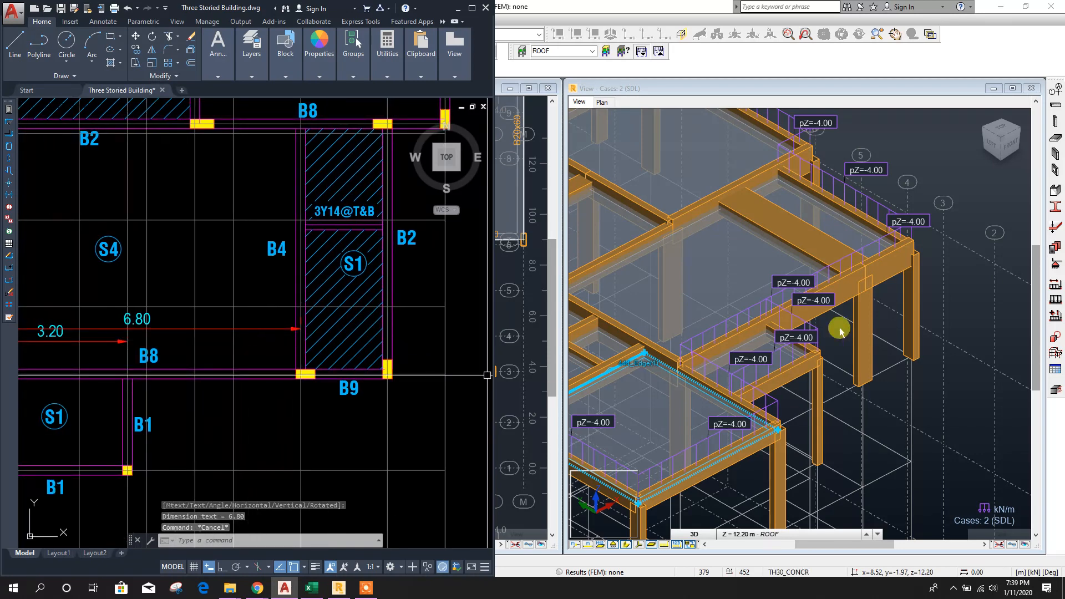
Switch to Robot, select roof beam 410 and define a -4.00 kN/m trapezoidal load from x1 3.2 m to x2 6.8 m.
left_click(870, 331)
left_click(834, 304)
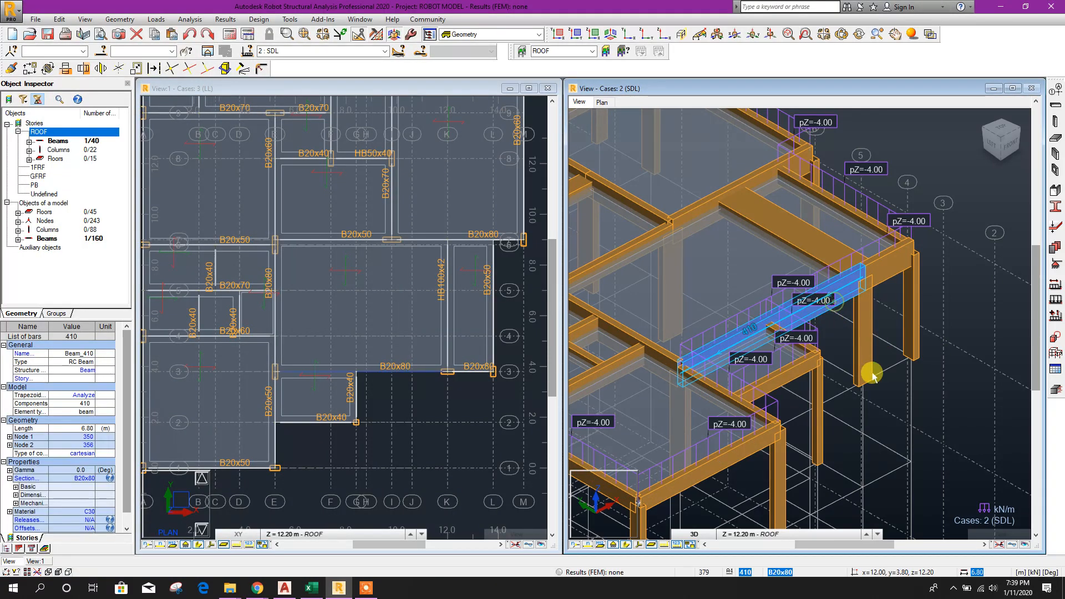
left_click(1056, 300)
left_click(723, 136)
left_click(708, 157)
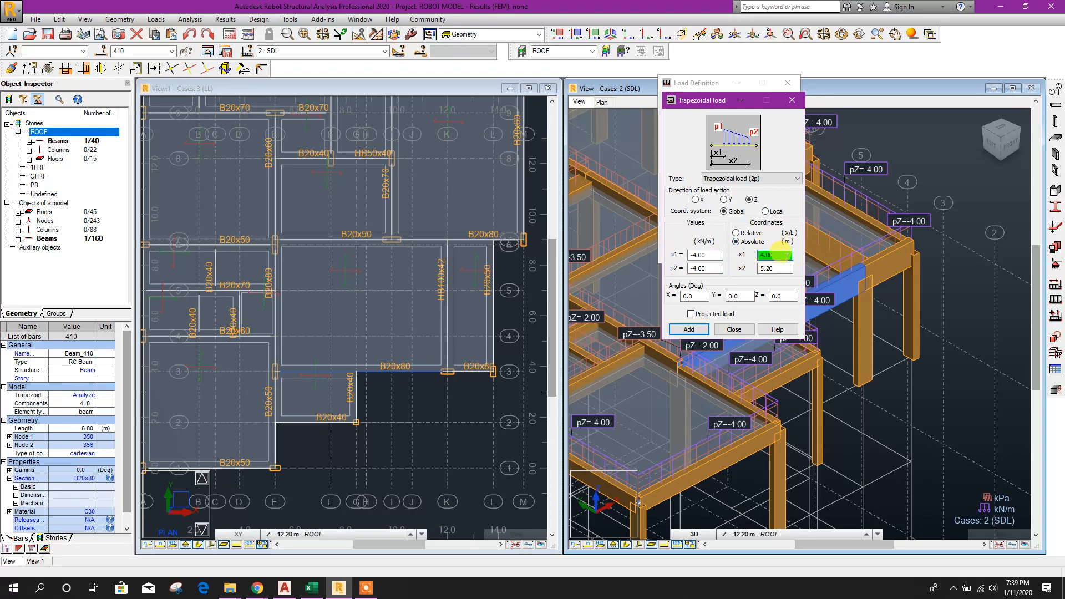
left_click(284, 589)
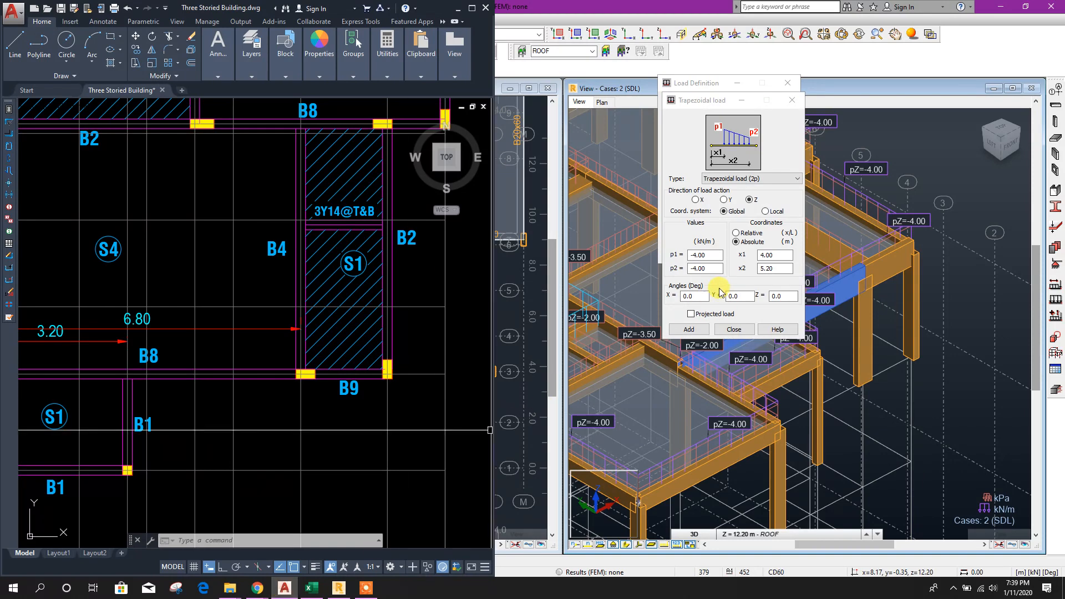
left_click(775, 255)
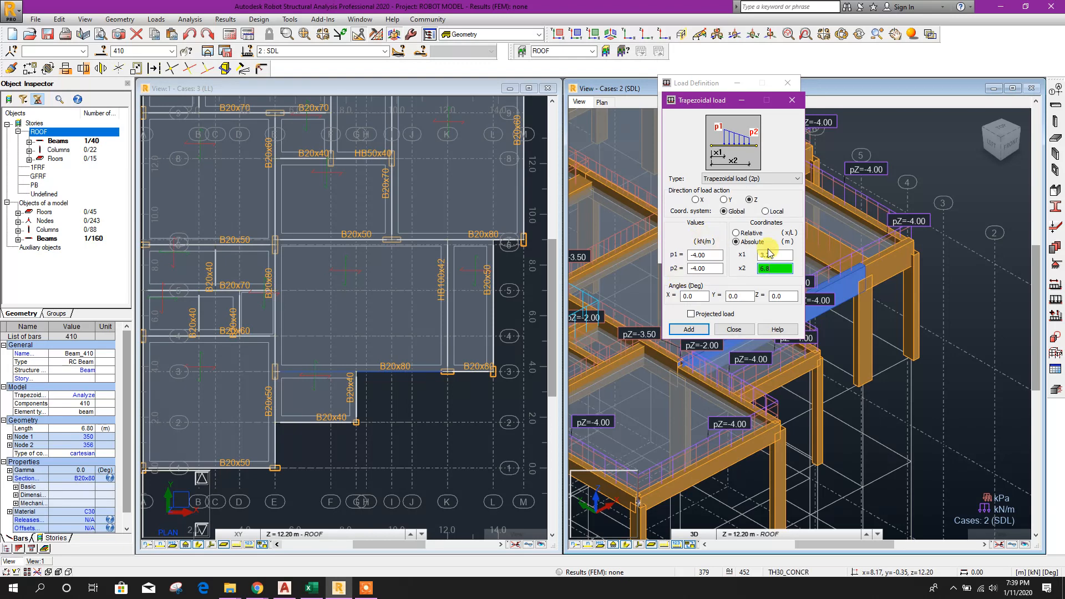
left_click(698, 328)
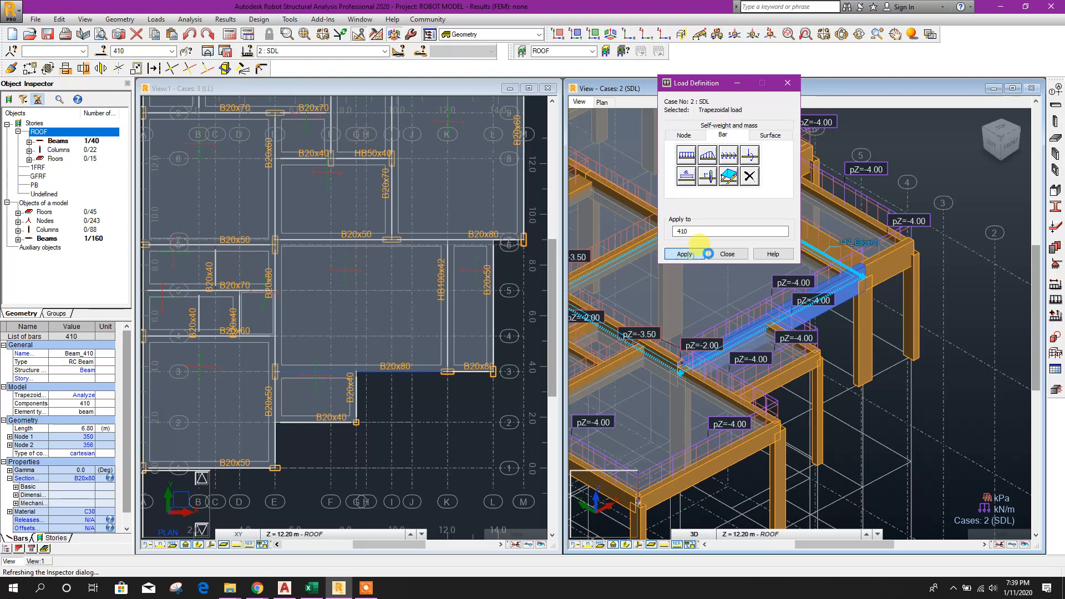
Apply the trapezoidal load to beam 410, close the load definition and clear the selection.
left_click(698, 256)
left_click(727, 254)
left_click(924, 418)
scroll(858, 371, "up", 2)
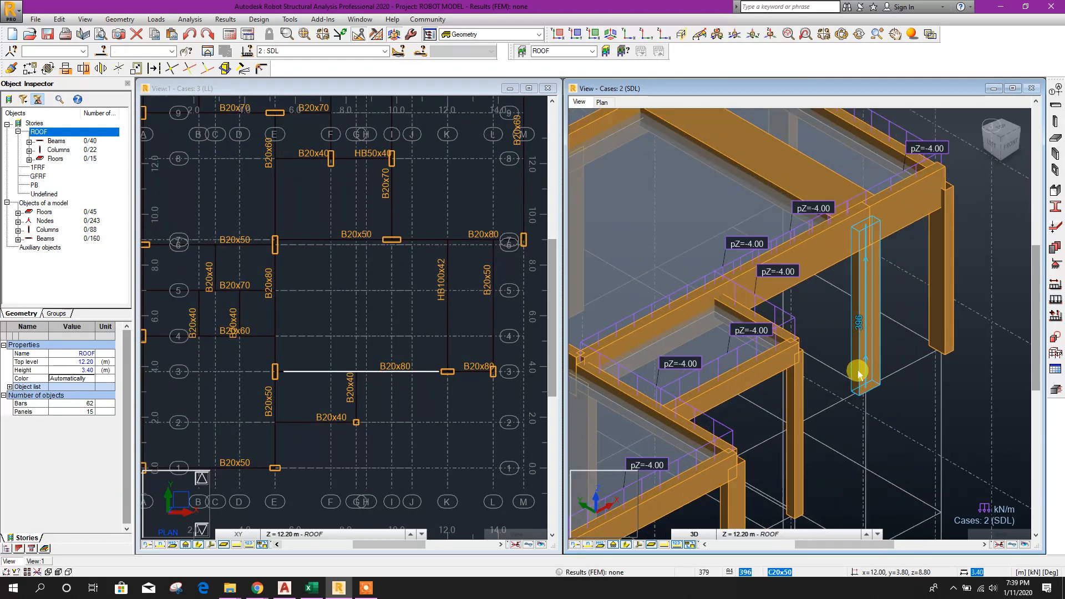
scroll(858, 371, "down", 2)
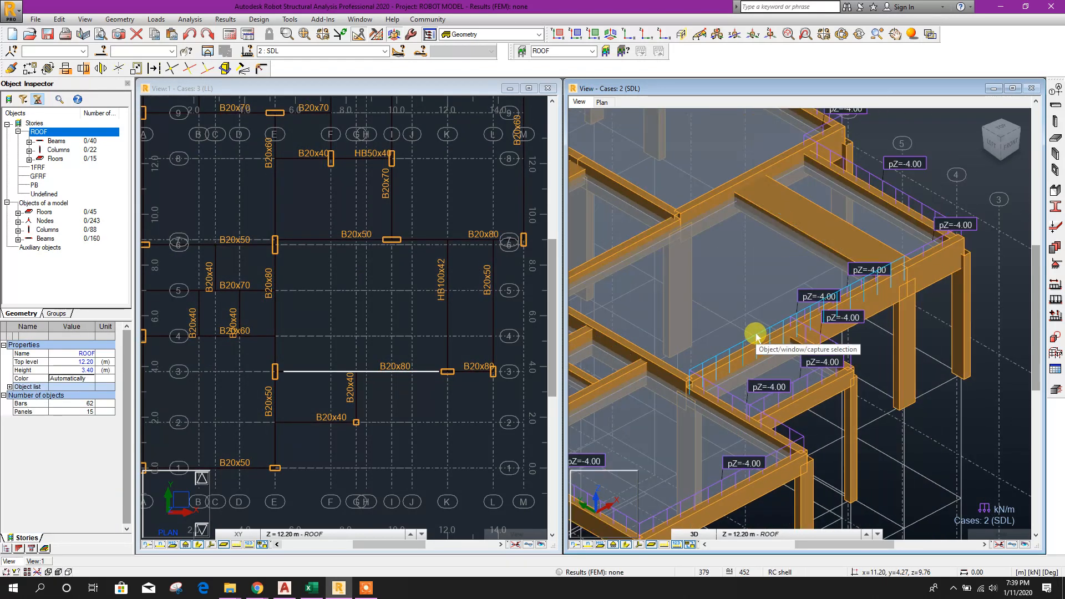
Remove the full-length -4.00 kN/m uniform load from roof beam 410, applying the change only to the indicated load.
right_click(757, 336)
left_click(737, 499)
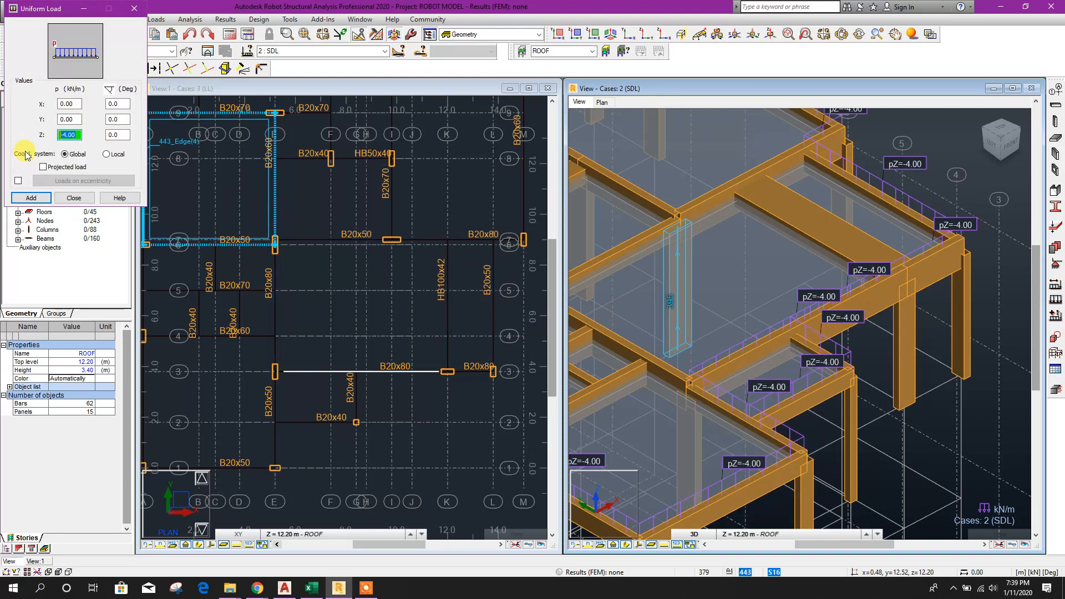
left_click(31, 198)
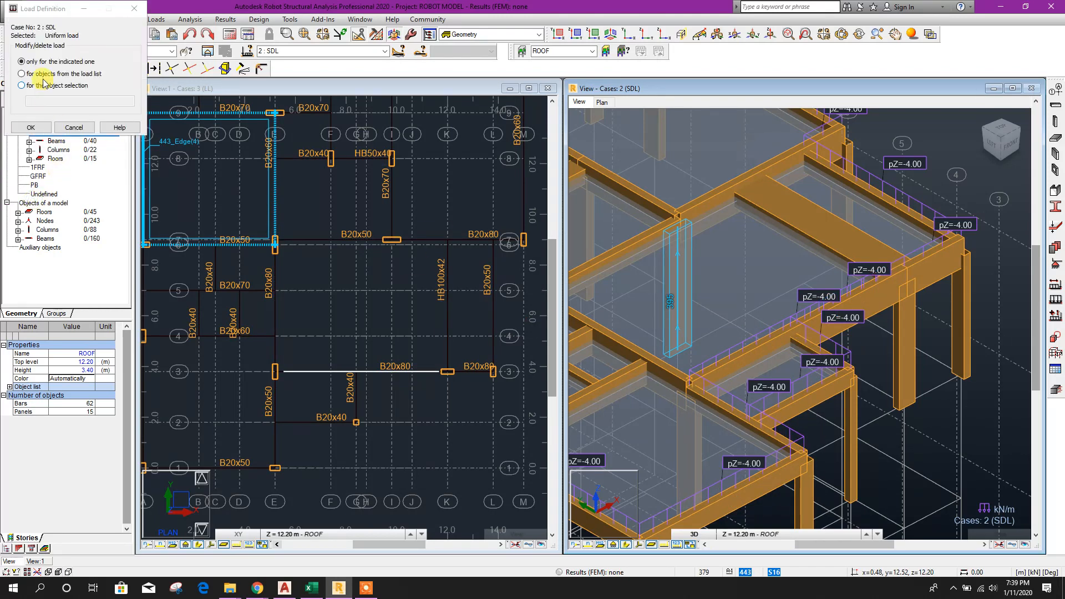
left_click(22, 127)
middle_click_drag(926, 396, 896, 415)
scroll(803, 335, "up", 1)
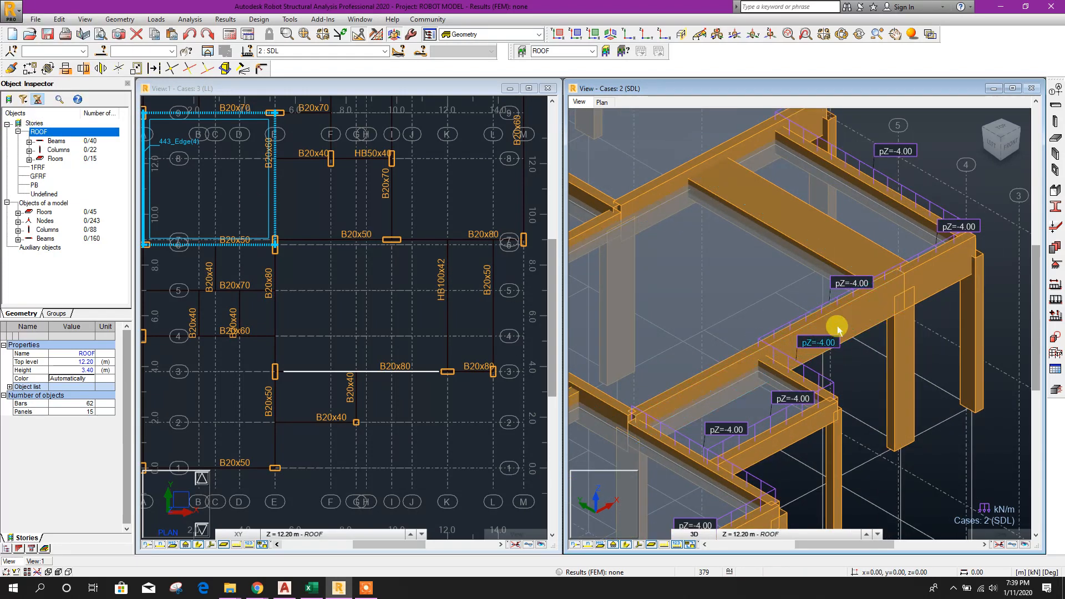
Remove the full-length -4.00 kN/m uniform load from roof beam 403 on grid E, modifying only the indicated load.
scroll(867, 421, "down", 3)
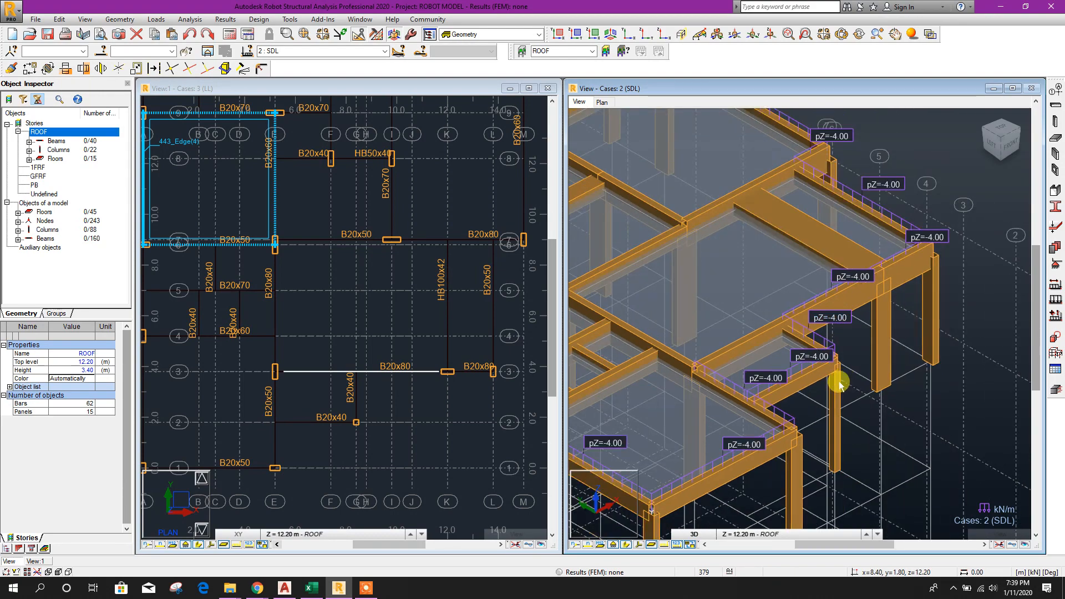
scroll(804, 363, "up", 2)
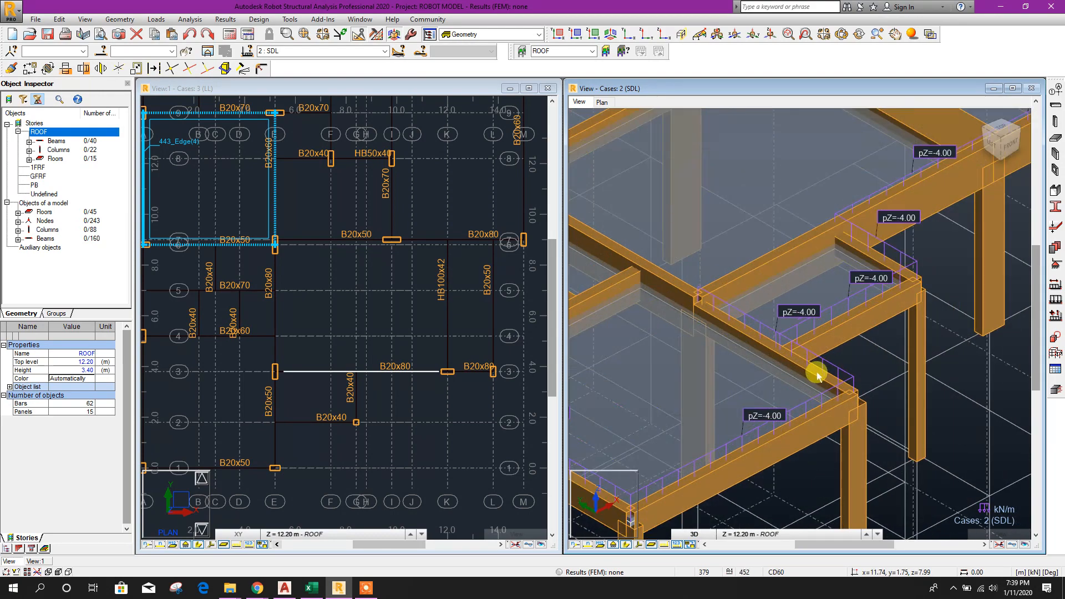
right_click(843, 371)
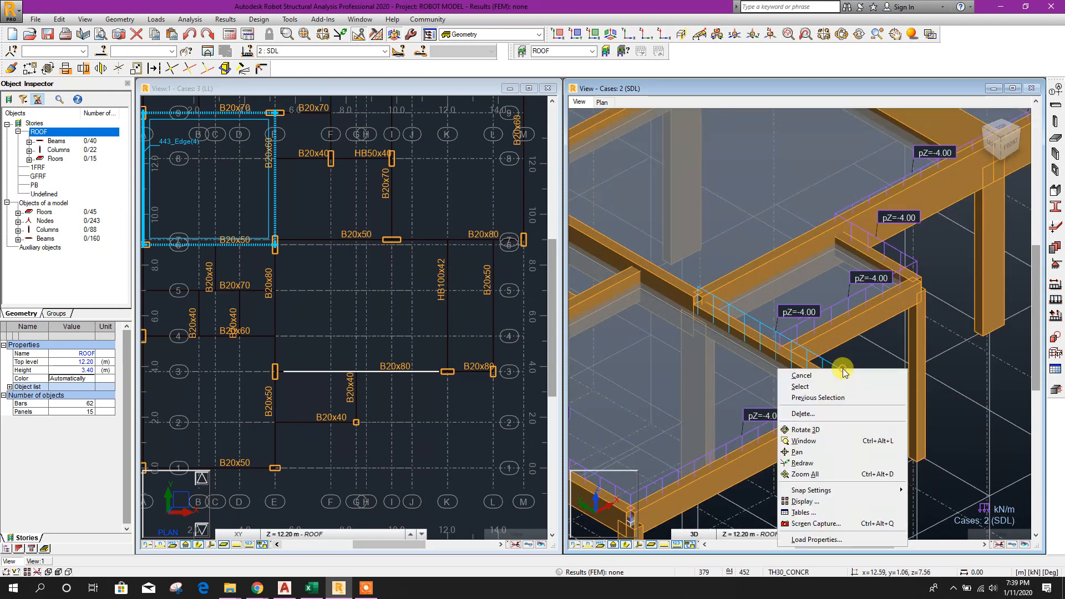
left_click(808, 514)
double_click(79, 135)
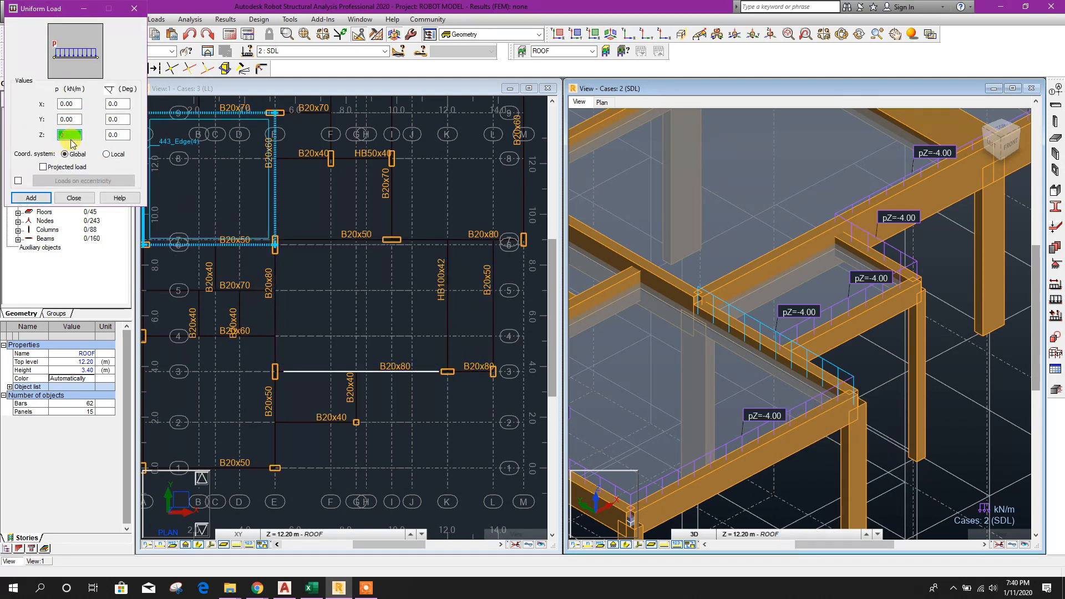
left_click(38, 197)
left_click(28, 65)
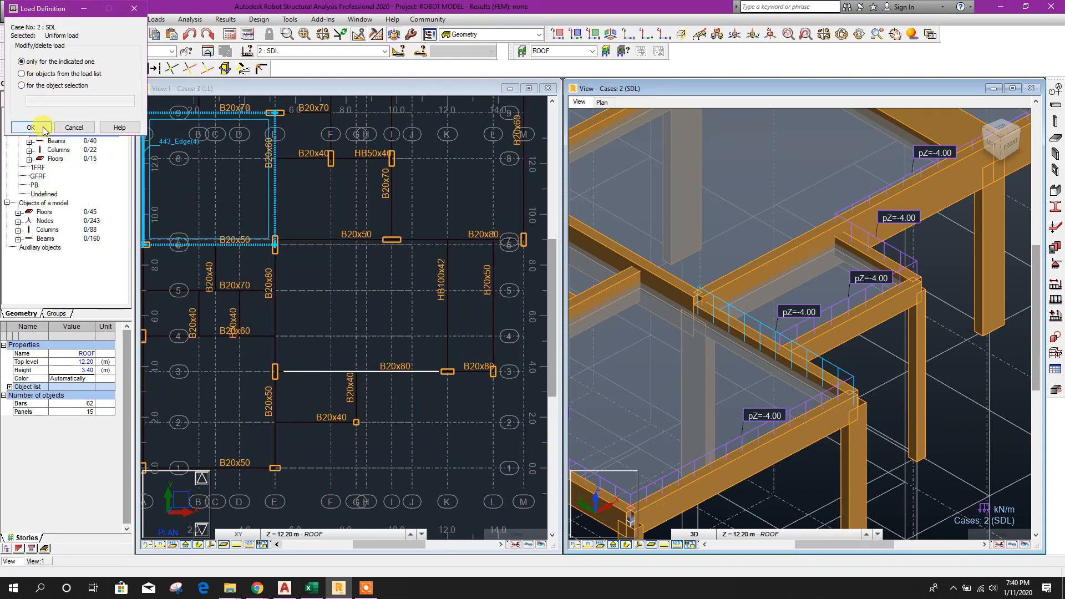
left_click(36, 128)
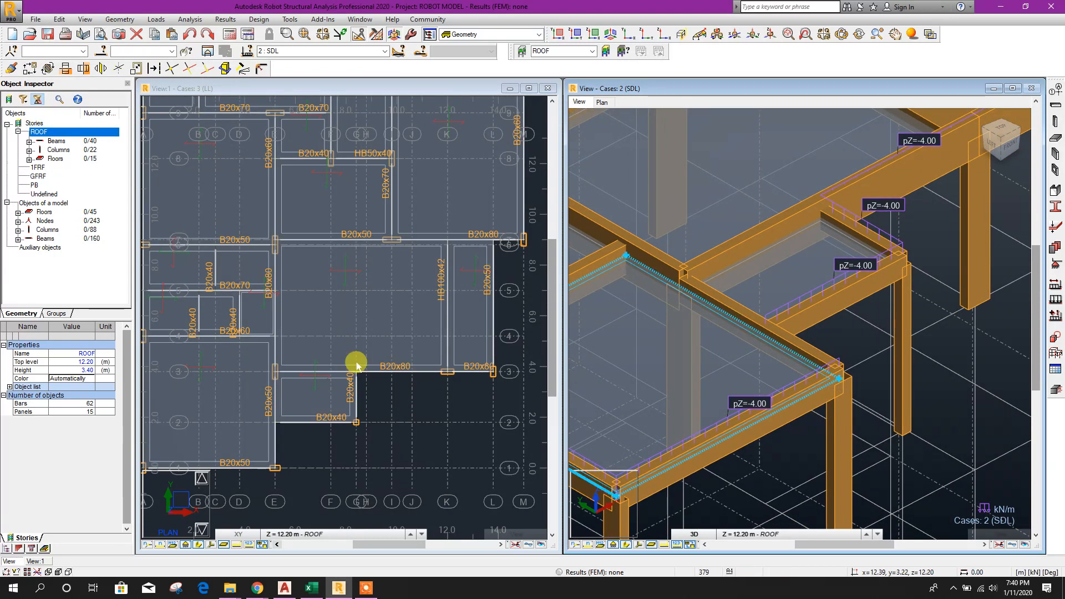
Switch to the AutoCAD plan and add a linear dimension along beam B2 from its grid 1 column to beam B1.
left_click(290, 588)
middle_click_drag(309, 416, 394, 358)
scroll(394, 357, "down", 4)
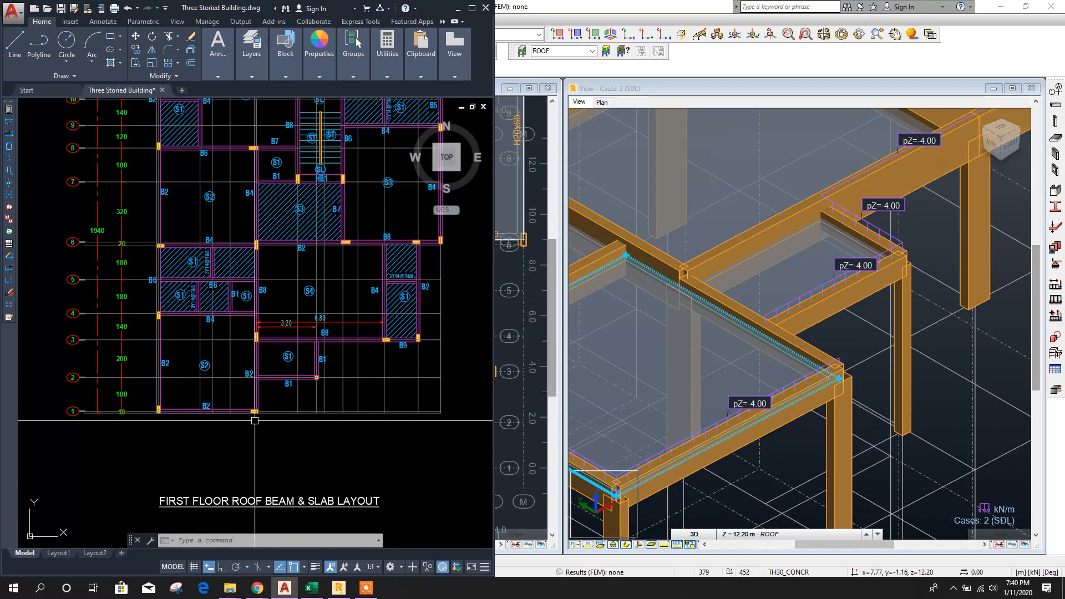
scroll(263, 414, "up", 4)
mouse_move(256, 74)
mouse_move(218, 76)
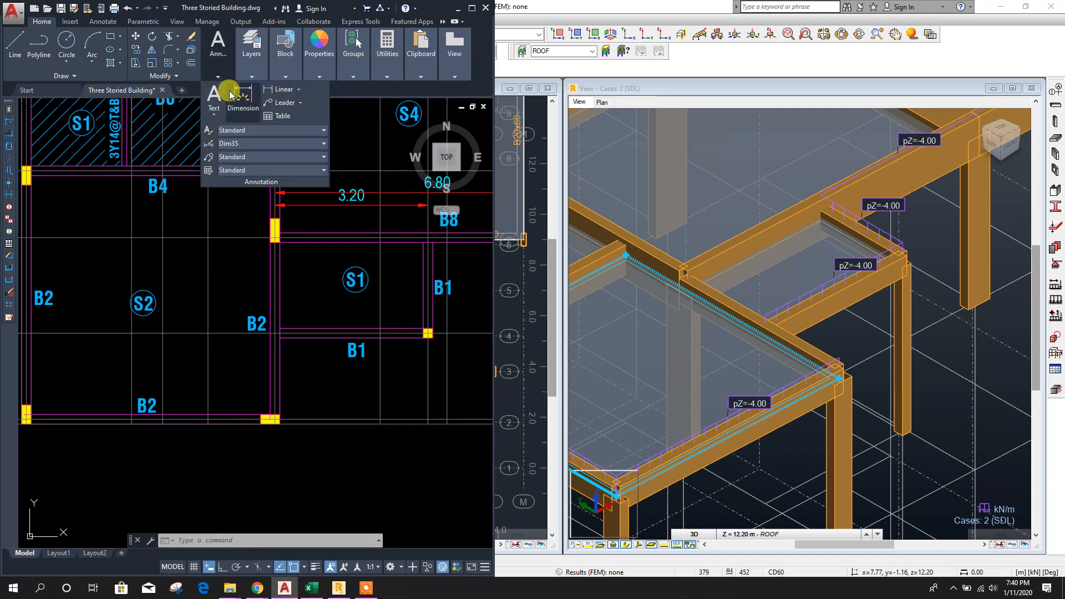
left_click(283, 88)
scroll(261, 439, "up", 2)
left_click(312, 398)
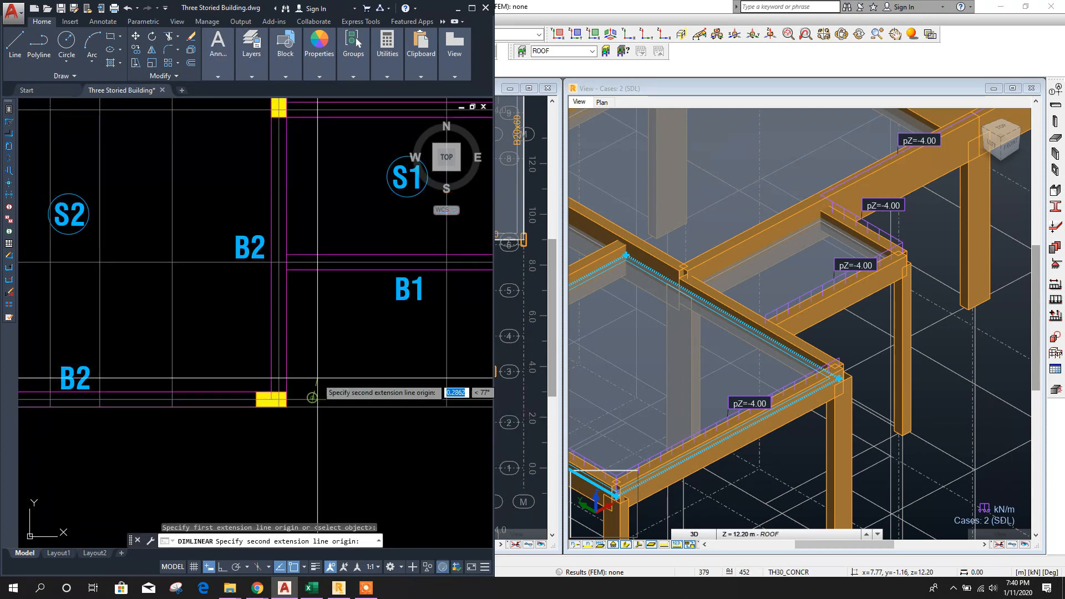
middle_click_drag(316, 381, 349, 423)
left_click(344, 304)
left_click(253, 367)
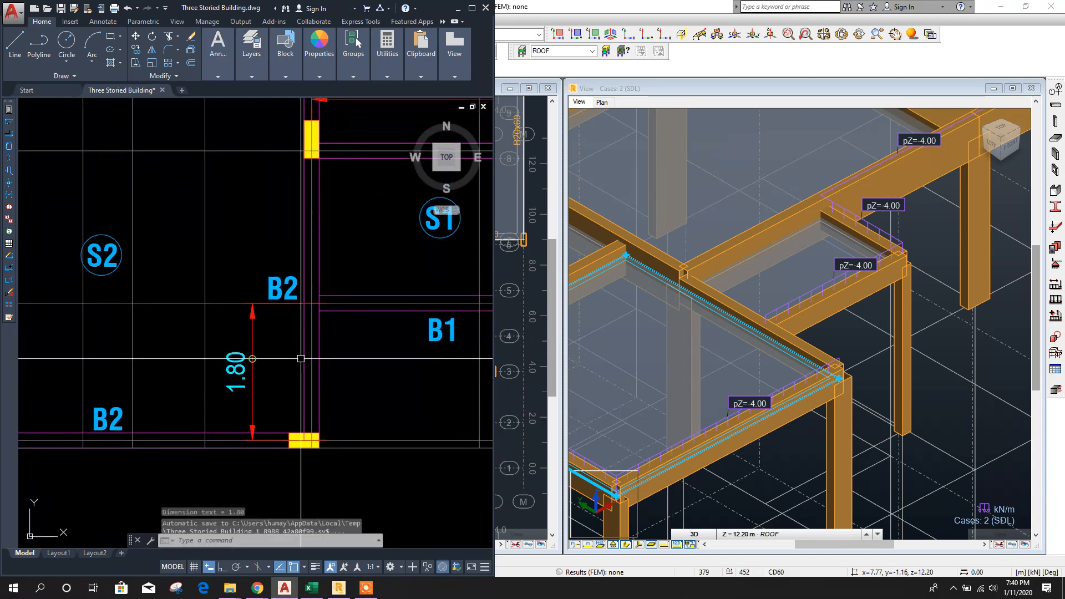
Dimension the full length of beam B2 from the grid 1 column to the grid 3 column.
key("Return")
left_click(227, 433)
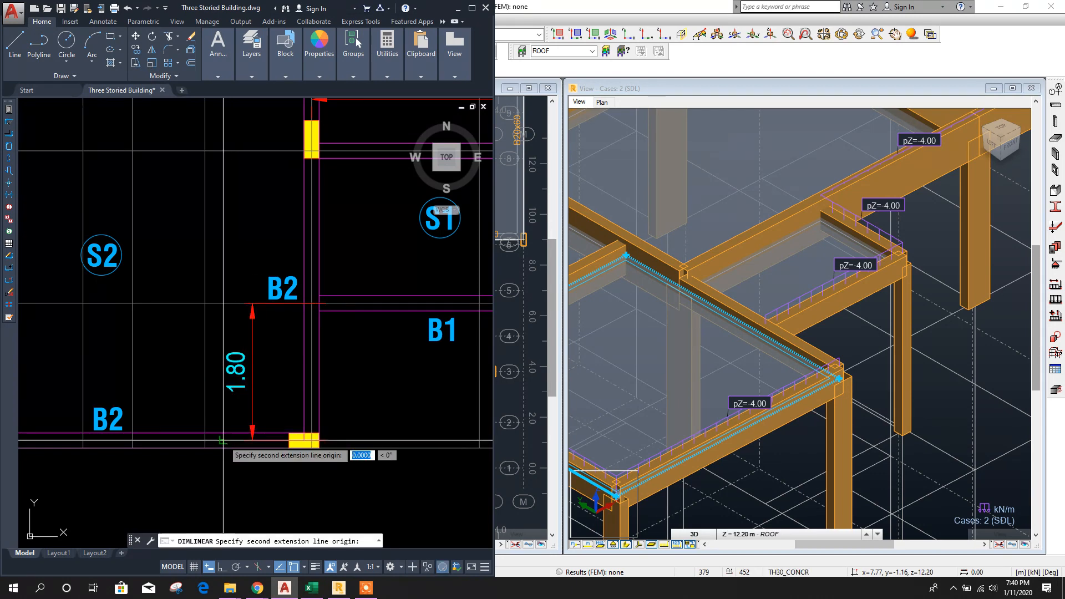
left_click(227, 153)
left_click(223, 201)
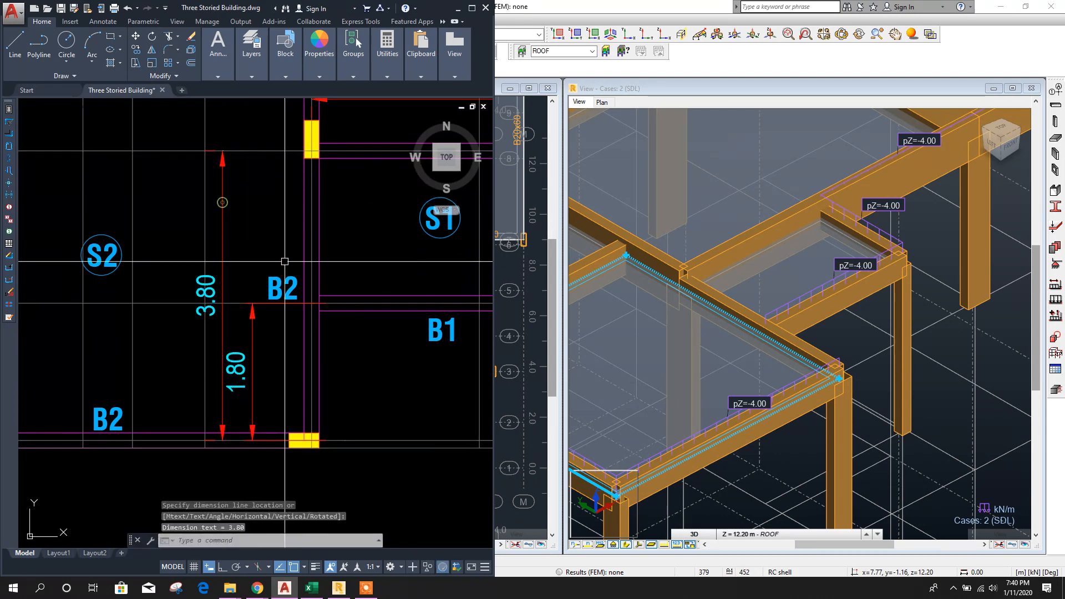
scroll(287, 317, "down", 2)
key("Escape")
Switch to Robot, select roof beam 403 and define a -4.00 kN/m trapezoidal load starting at x1 1.8 m.
left_click(932, 422)
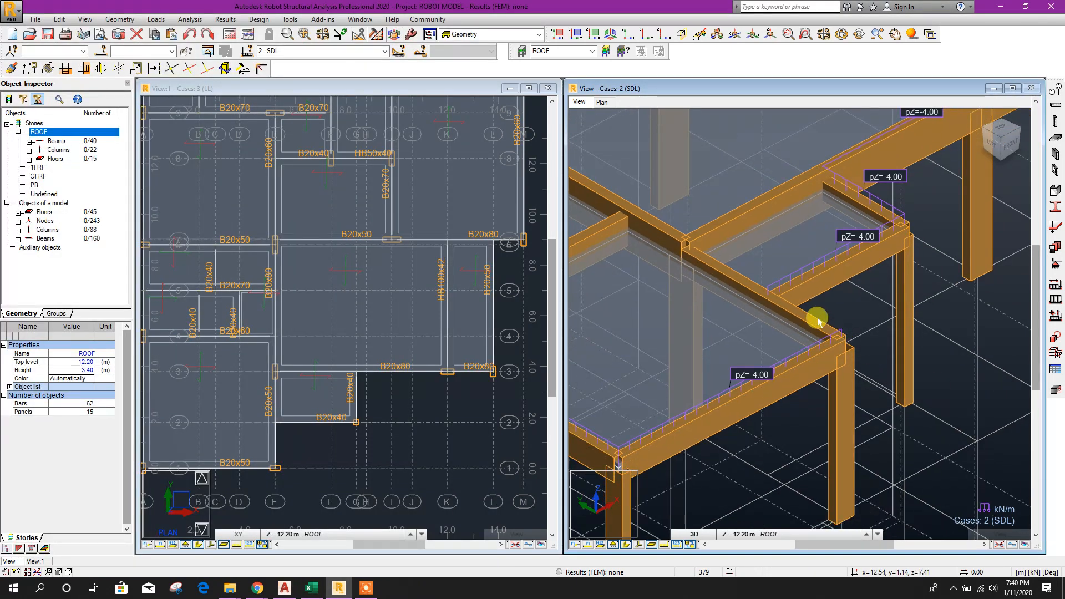
left_click(810, 354)
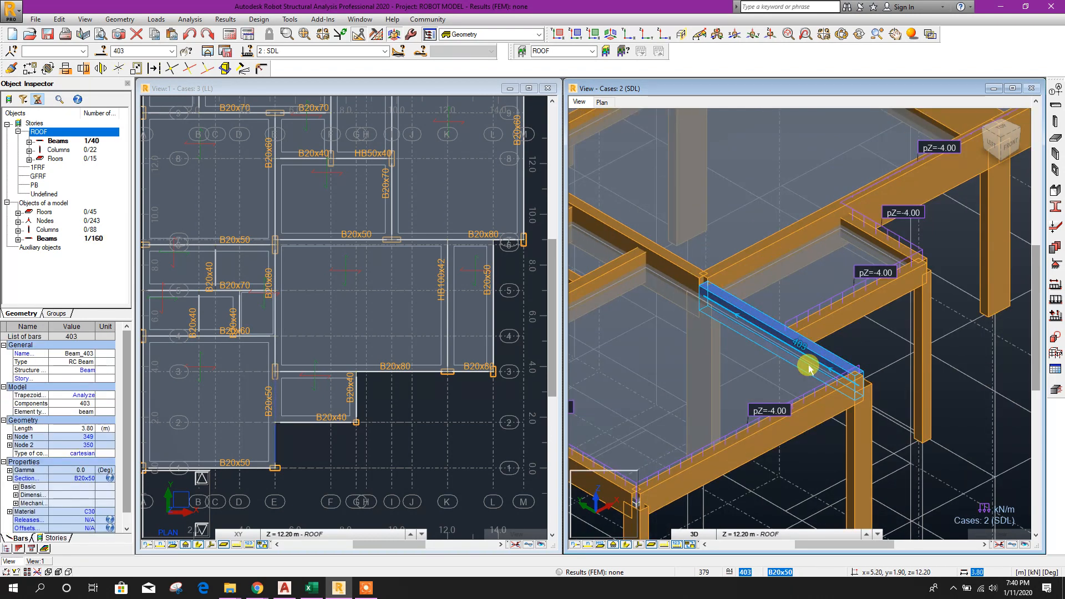
left_click(1056, 316)
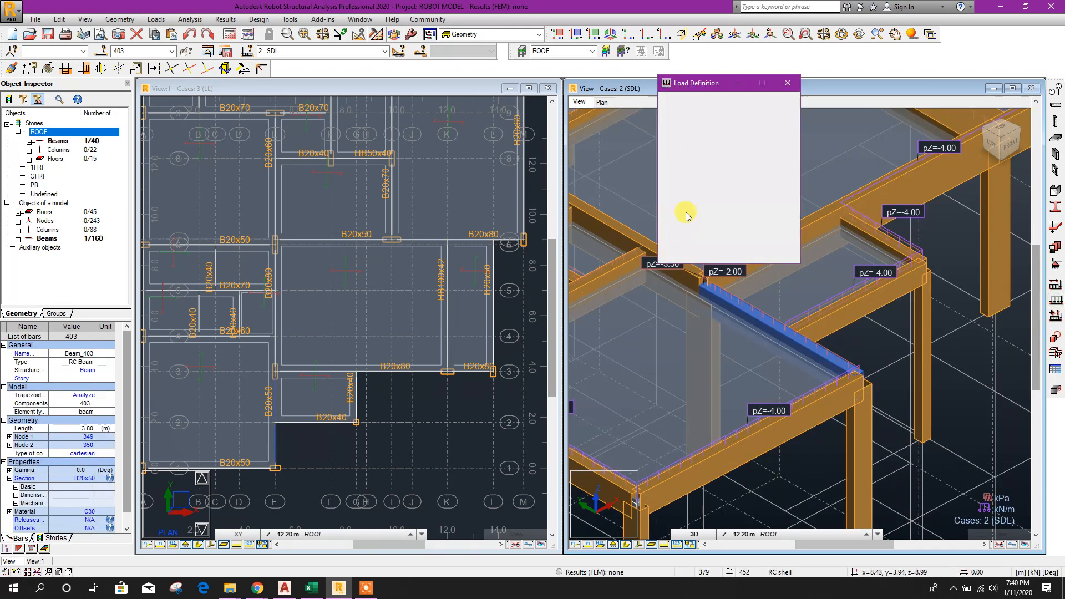
left_click(723, 135)
left_click(708, 156)
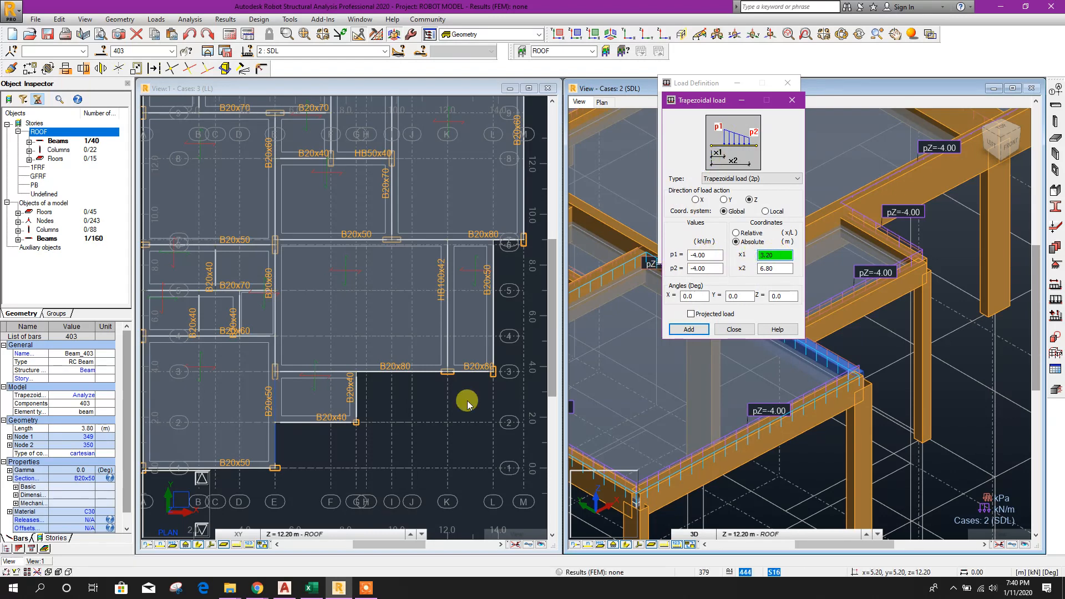
left_click(284, 589)
left_click(776, 255)
type("1.8")
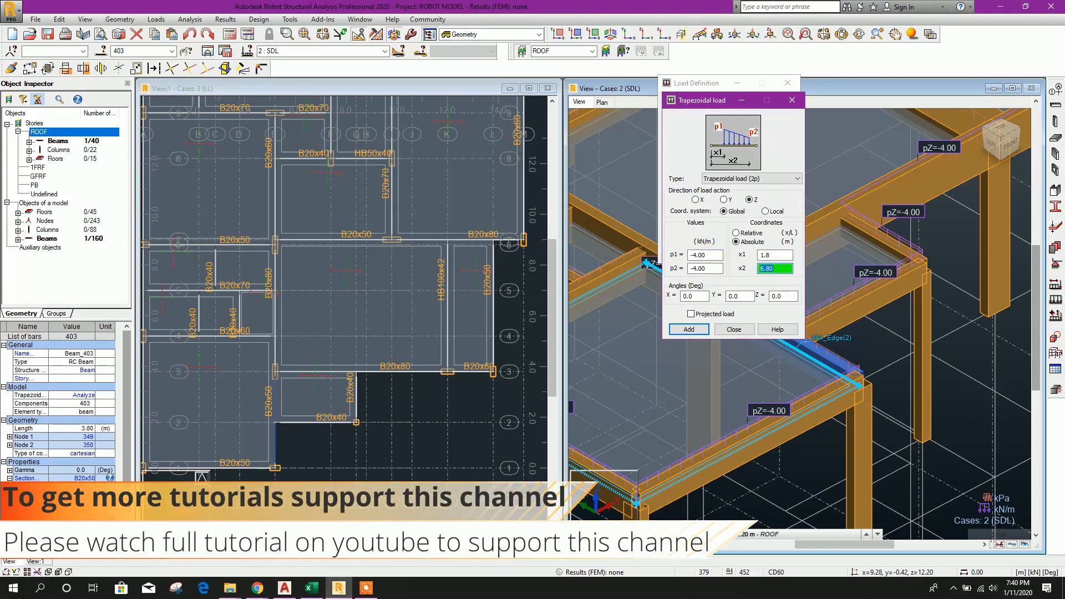
Try the trapezoidal load on beam 403, close the load definition and undo the applied load.
left_click(682, 332)
left_click(688, 254)
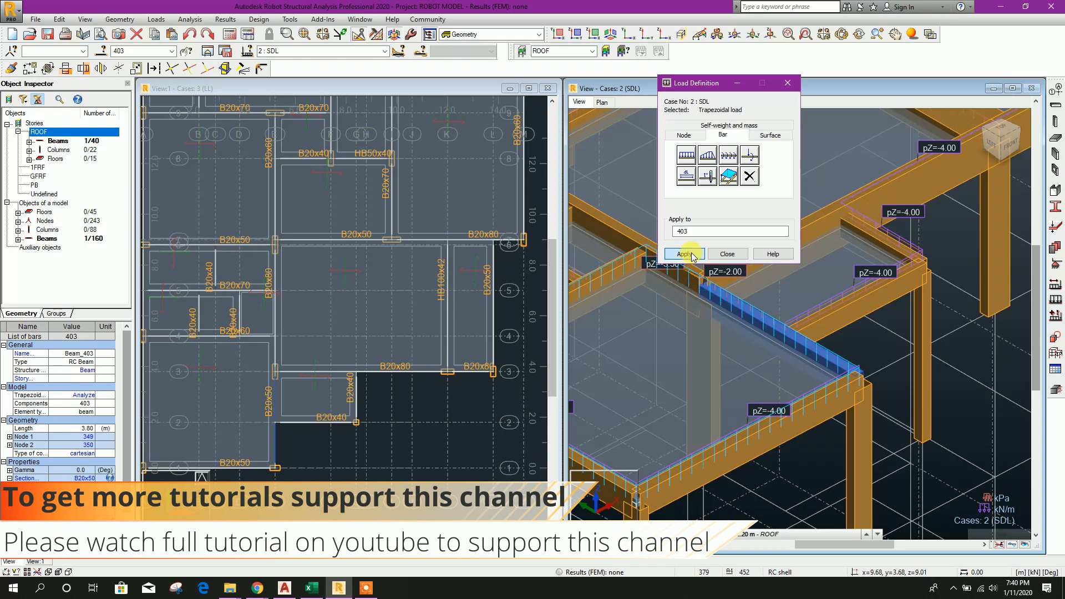
left_click(740, 254)
left_click(941, 374)
middle_click_drag(917, 410, 917, 431)
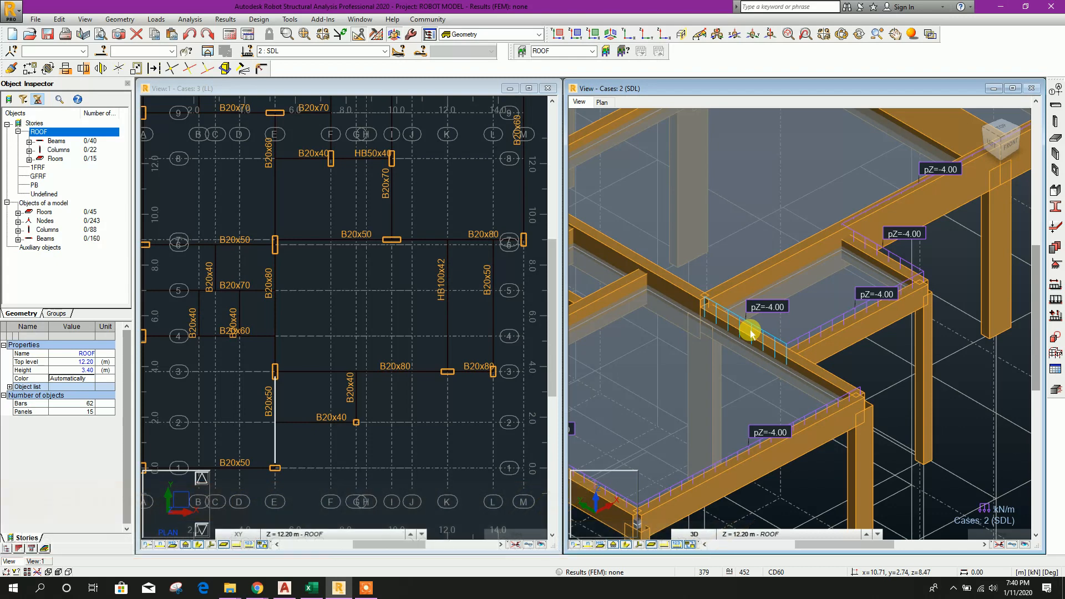
left_click(189, 34)
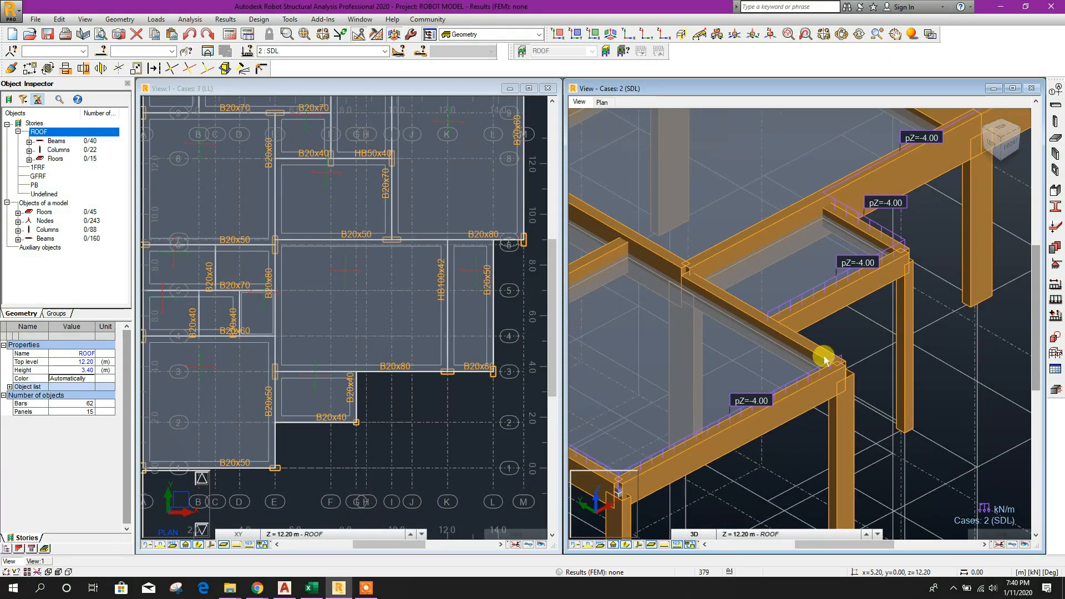
Select roof beam 403 and define a -4.00 kN/m trapezoidal load from x1 0 m to x2 1.8 m.
middle_click_drag(874, 342, 876, 325)
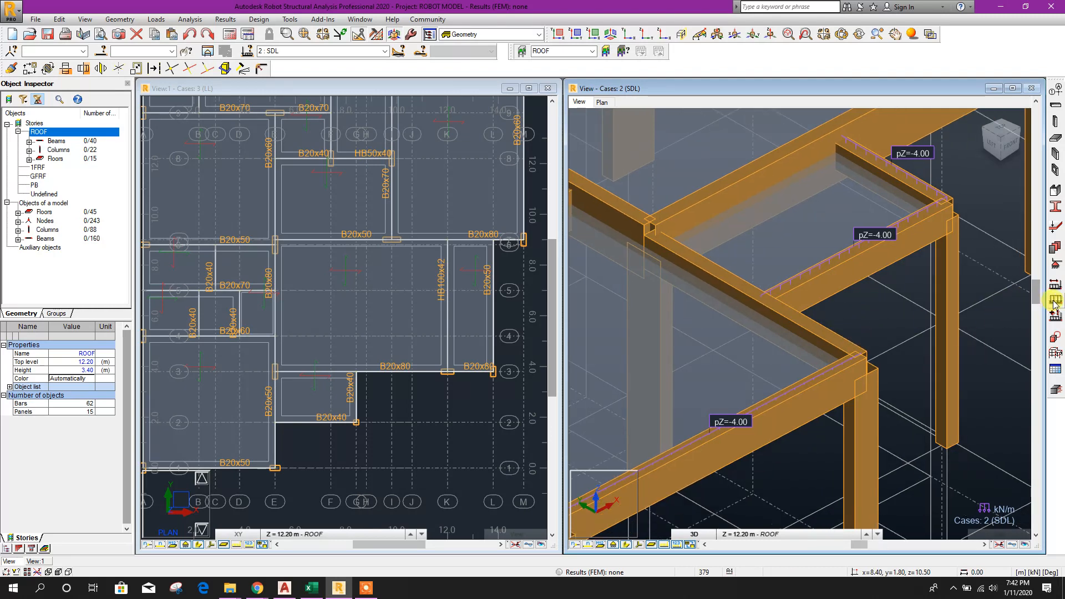
left_click(820, 337)
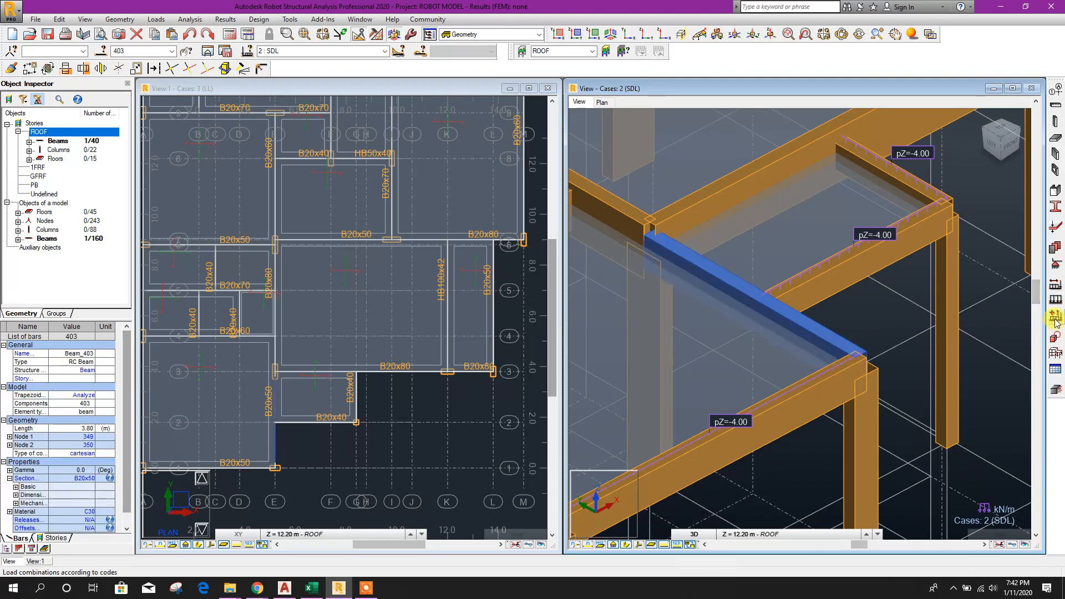
left_click(1056, 300)
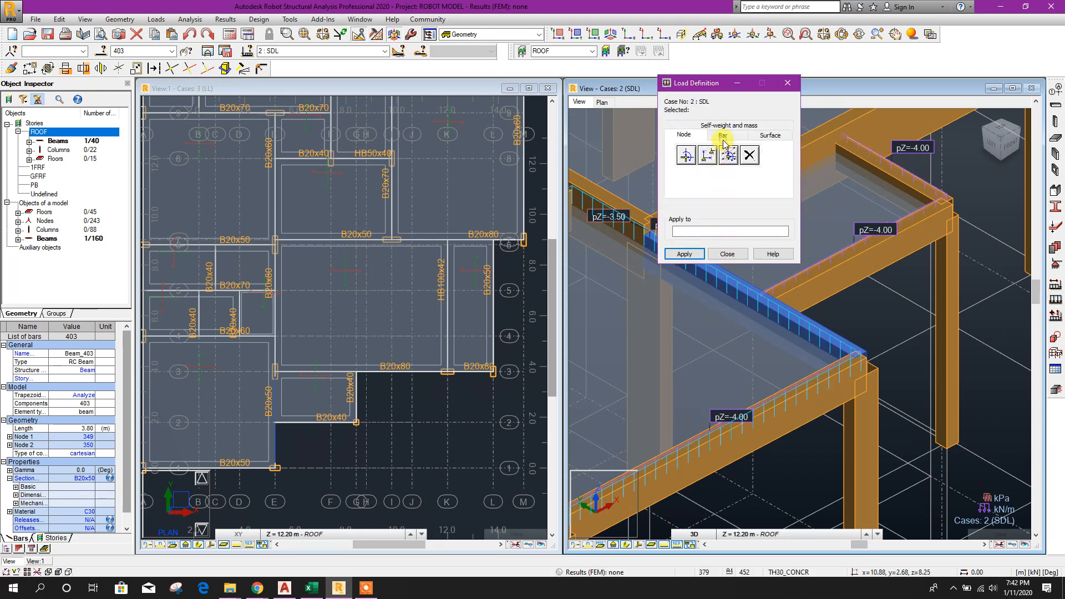
left_click(724, 138)
left_click(706, 156)
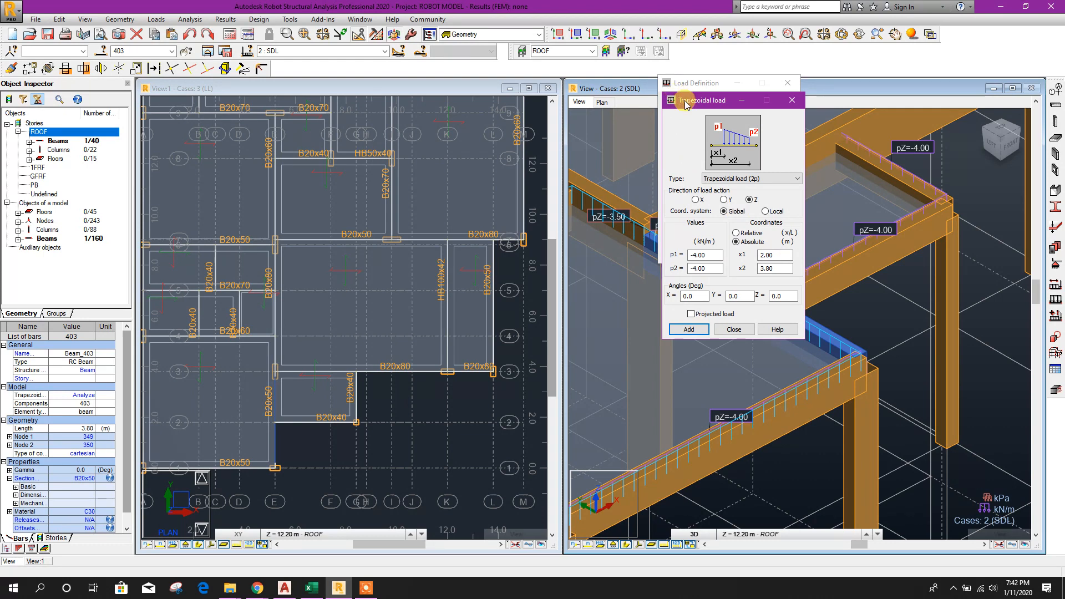
left_click_drag(694, 103, 433, 97)
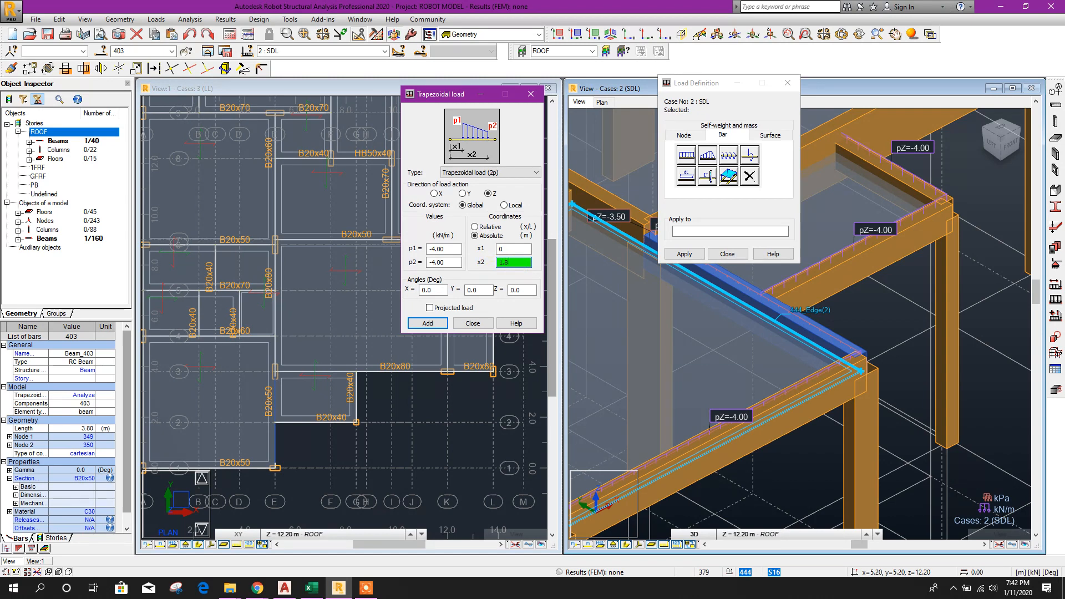
left_click(429, 323)
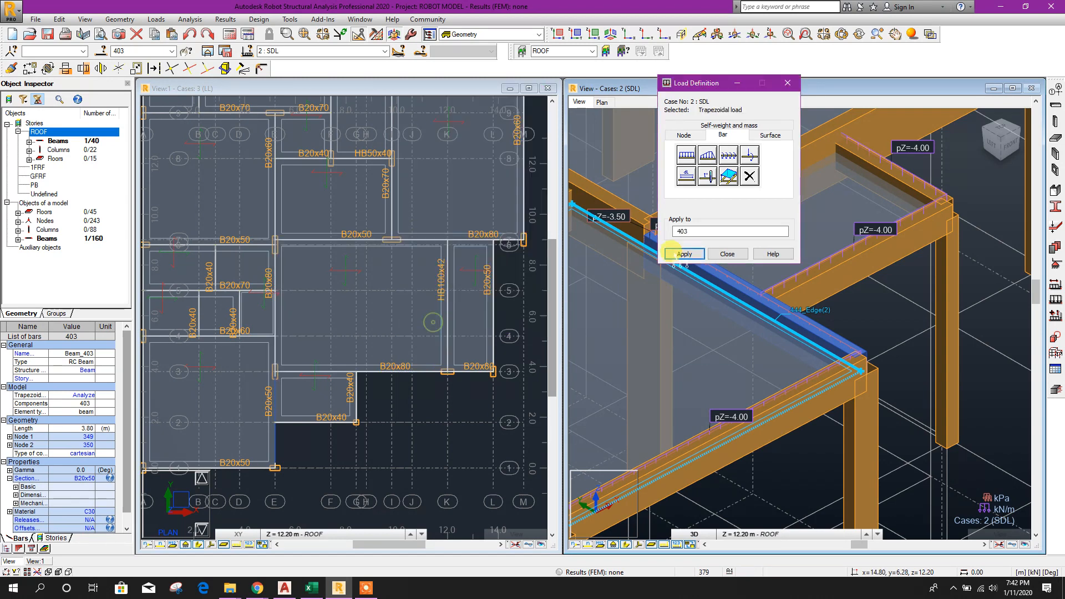
Apply the trapezoidal load to beam 403, close the load definition and clear the beam selection.
left_click(684, 254)
left_click(732, 256)
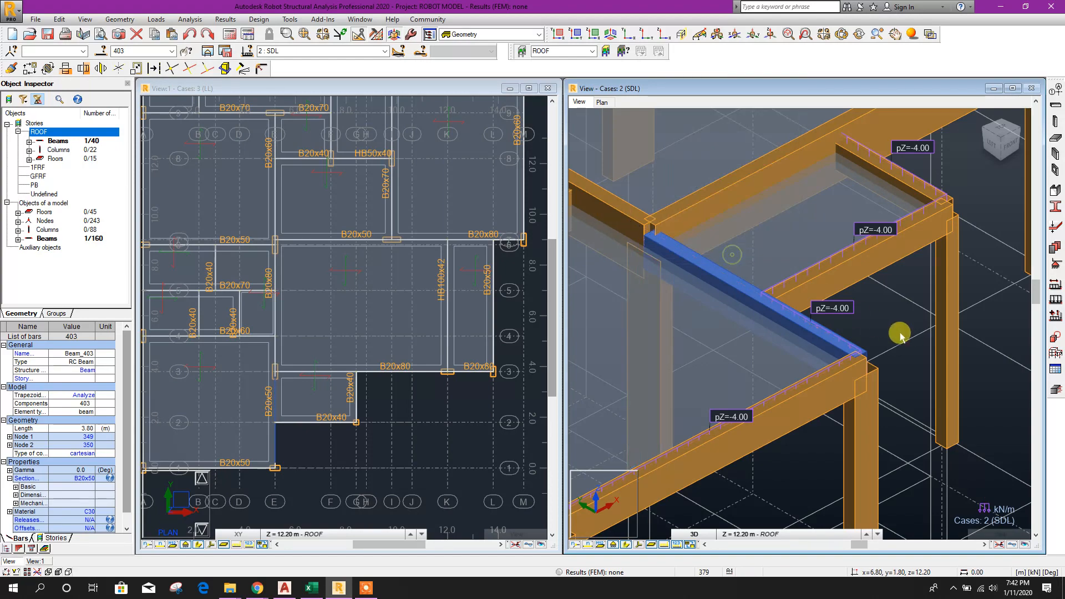
left_click(885, 322)
scroll(891, 383, "down", 2)
middle_click_drag(892, 386, 897, 343)
scroll(849, 291, "up", 1)
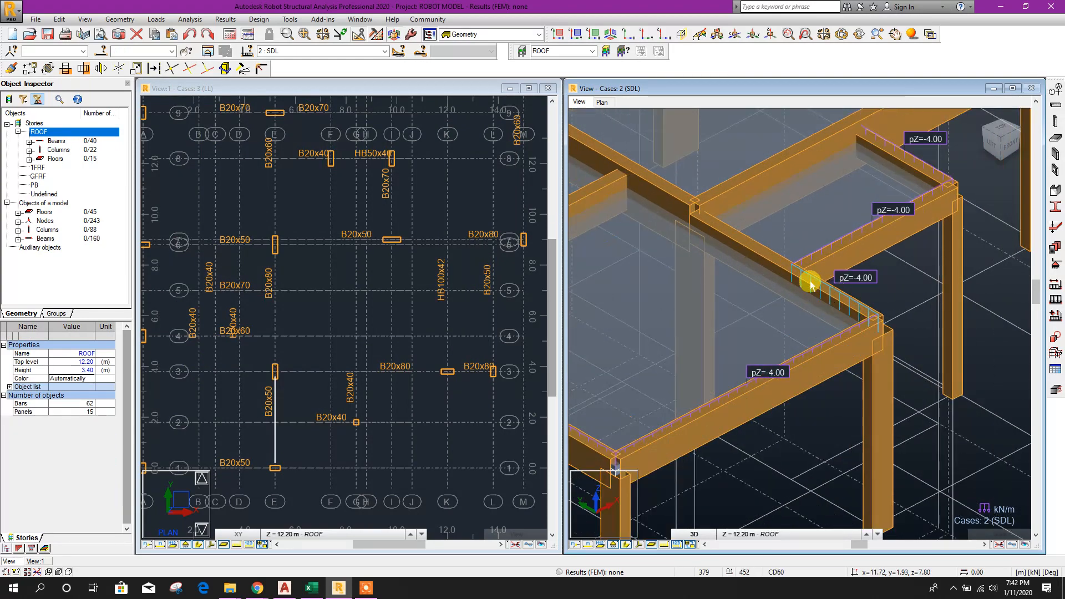
scroll(874, 372, "down", 4)
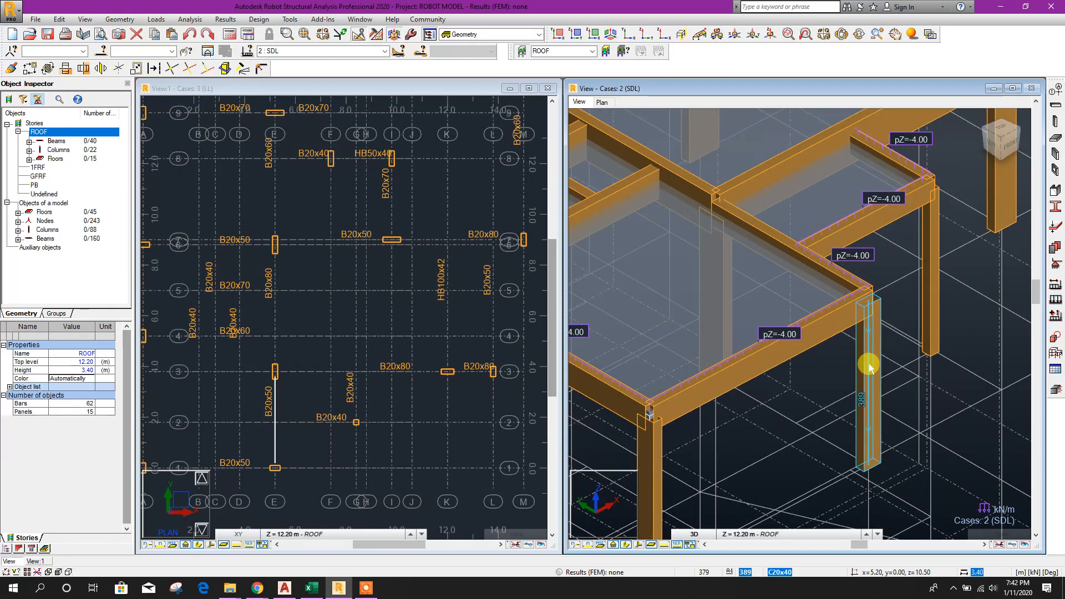
Display all stories of the building instead of only the roof story.
right_click(25, 124)
mouse_move(61, 131)
left_click(147, 141)
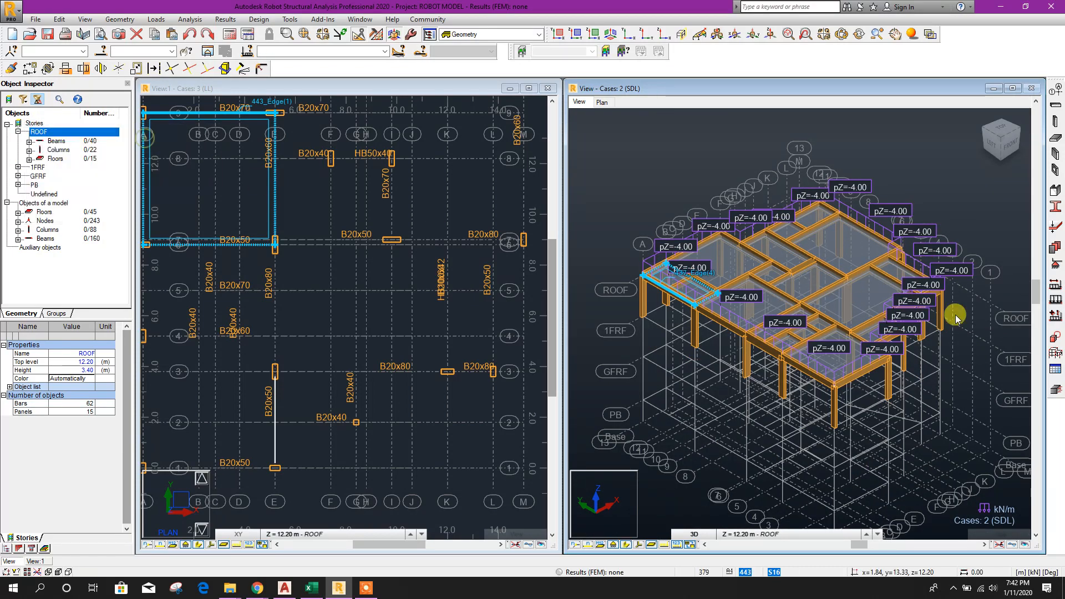
scroll(744, 376, "down", 2)
scroll(745, 374, "down", 1)
middle_click_drag(848, 458, 880, 448)
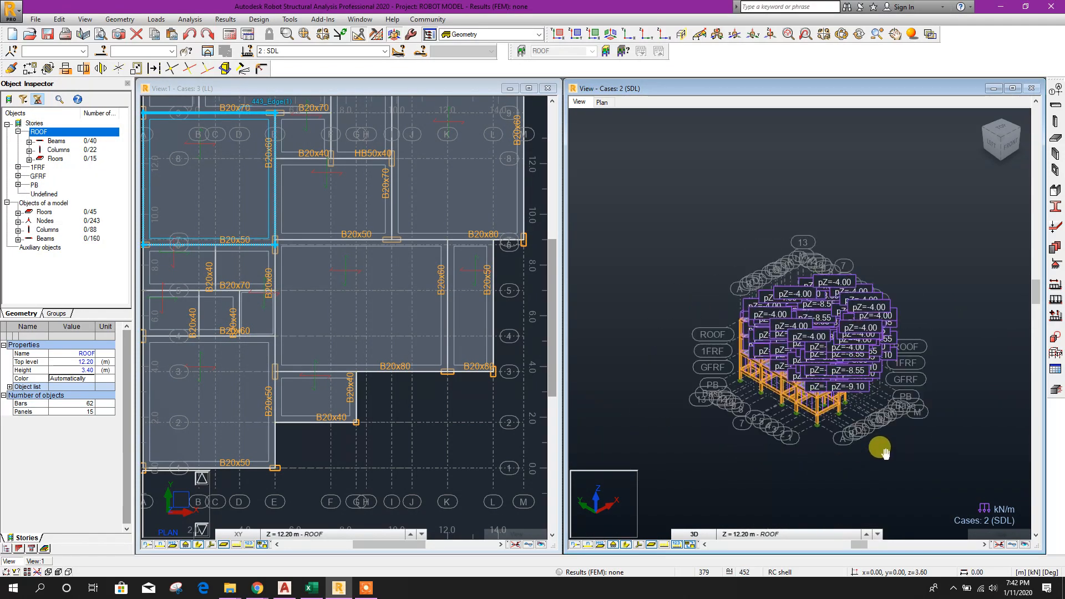
scroll(819, 371, "up", 4)
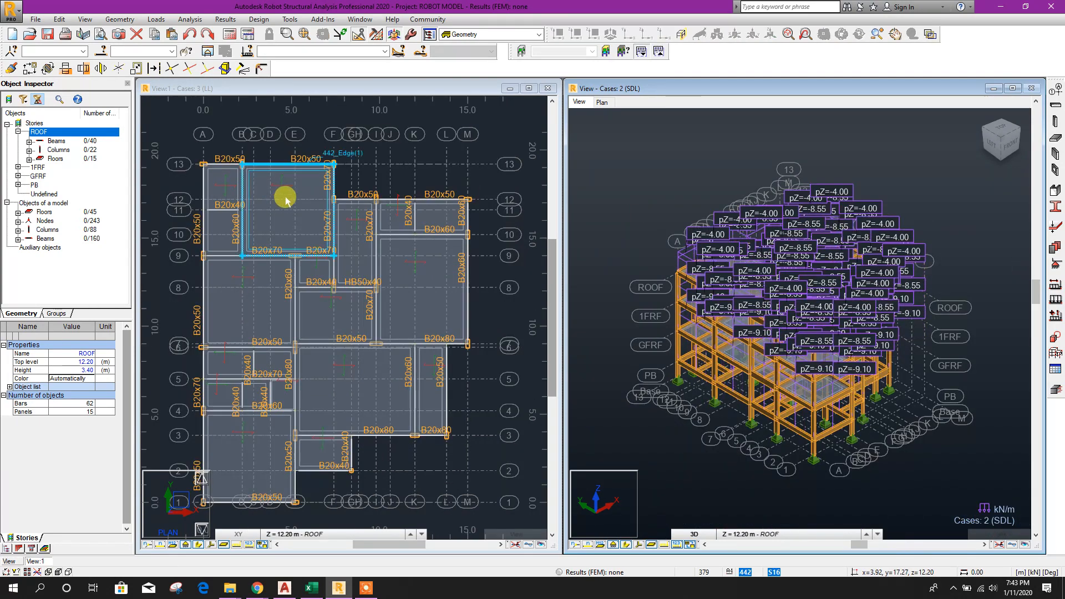
Hide the load symbols in the 3D view so that only the whole building's structure is displayed.
left_click(625, 131)
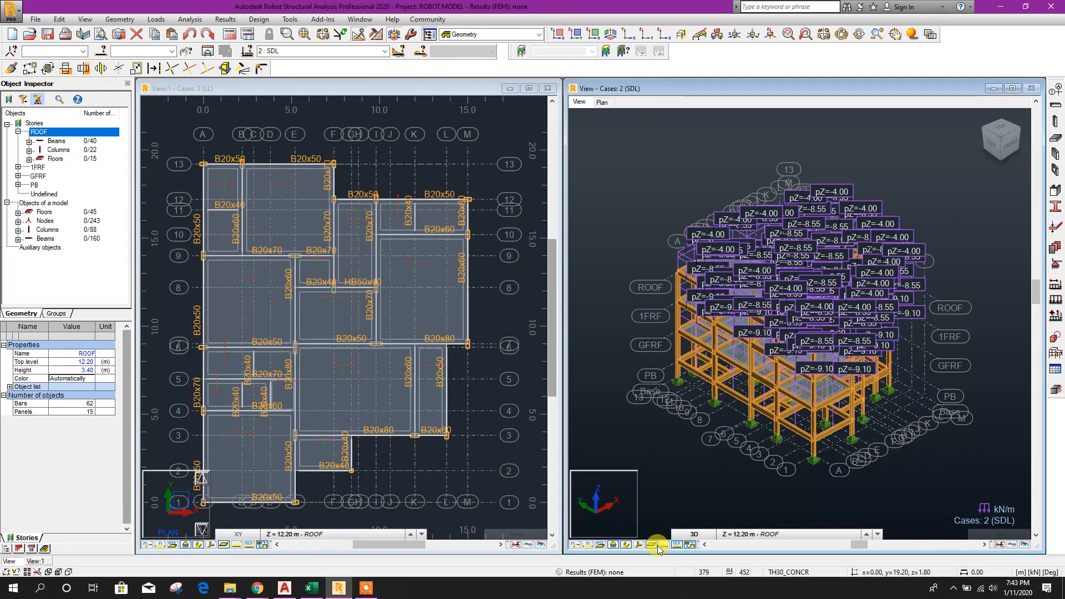
left_click(676, 545)
middle_click_drag(589, 200, 605, 187)
middle_click_drag(691, 386, 714, 411)
middle_click_drag(478, 236, 504, 214)
middle_click_drag(671, 163, 674, 165)
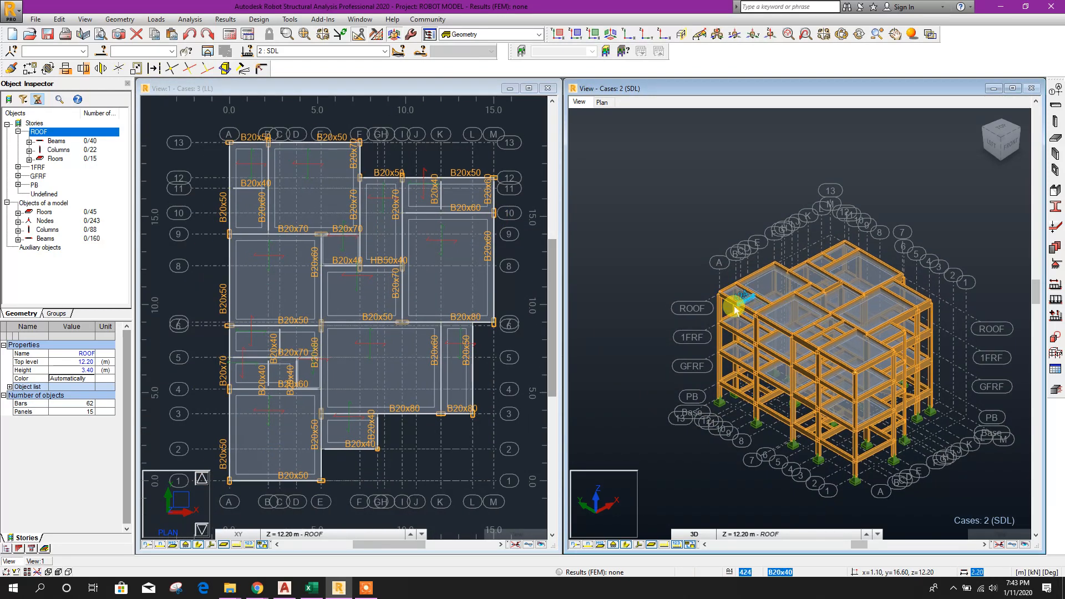
Open the display settings of the 3D view and apply the sections legend by colors.
right_click(643, 146)
left_click(631, 263)
left_click(468, 236)
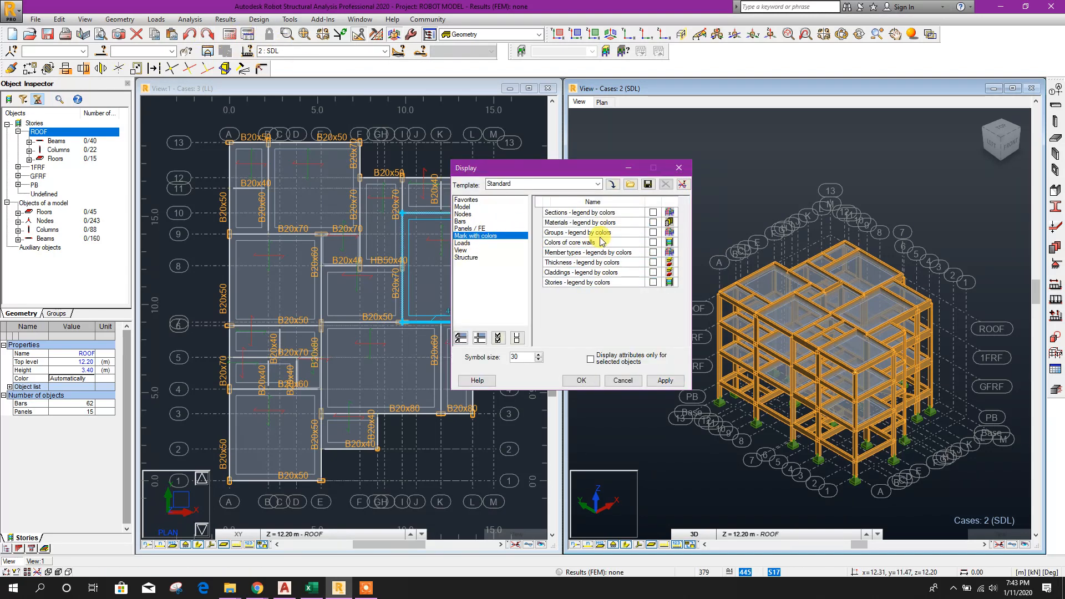
left_click(653, 213)
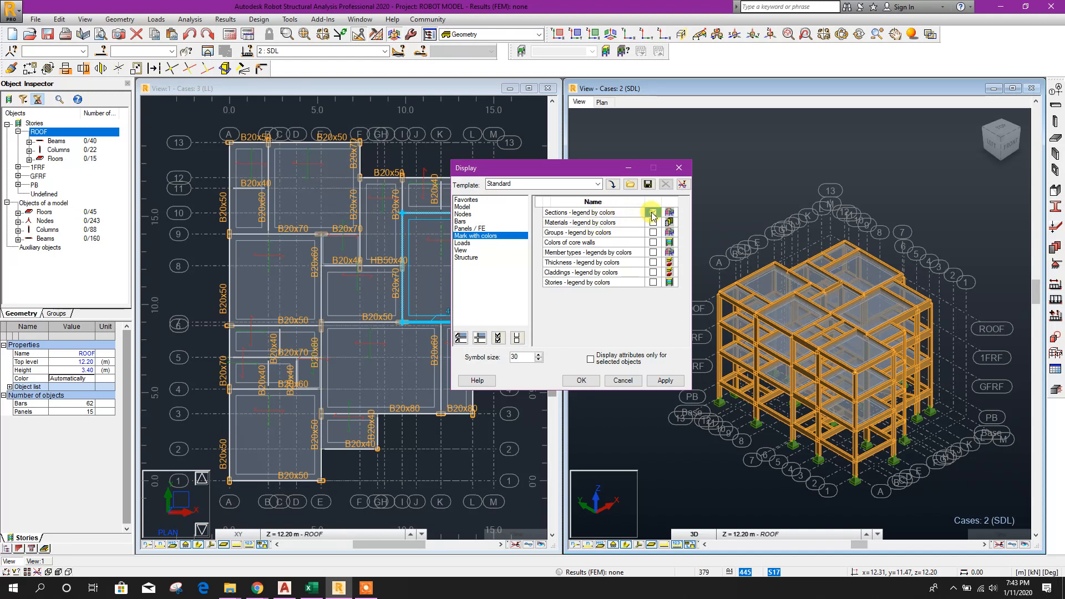
left_click(665, 381)
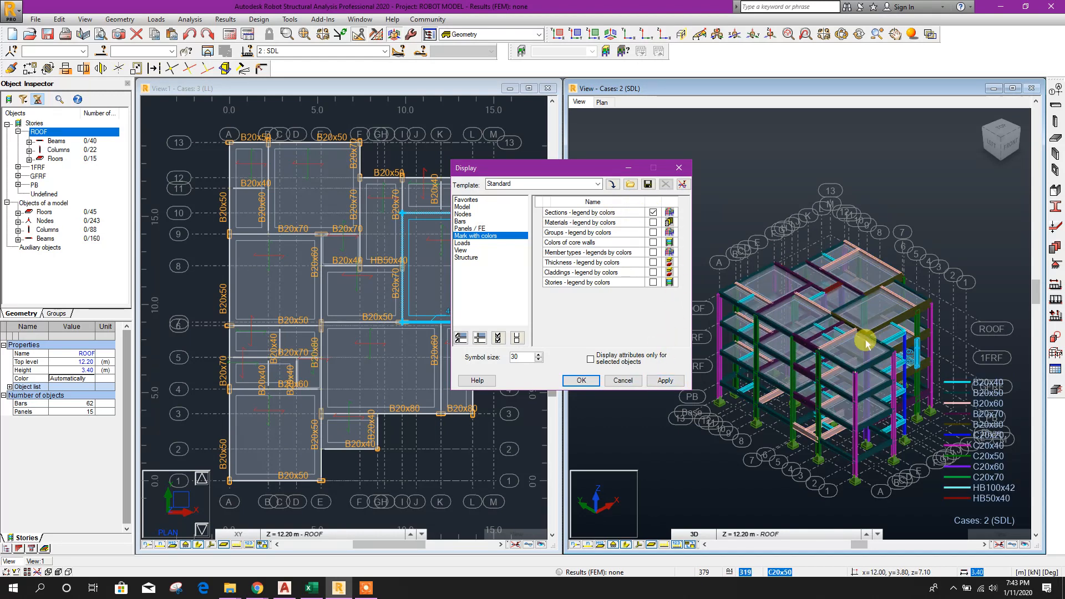
Replace the sections color legend with the stories legend by colors in the 3D view and accept the display settings.
left_click(653, 213)
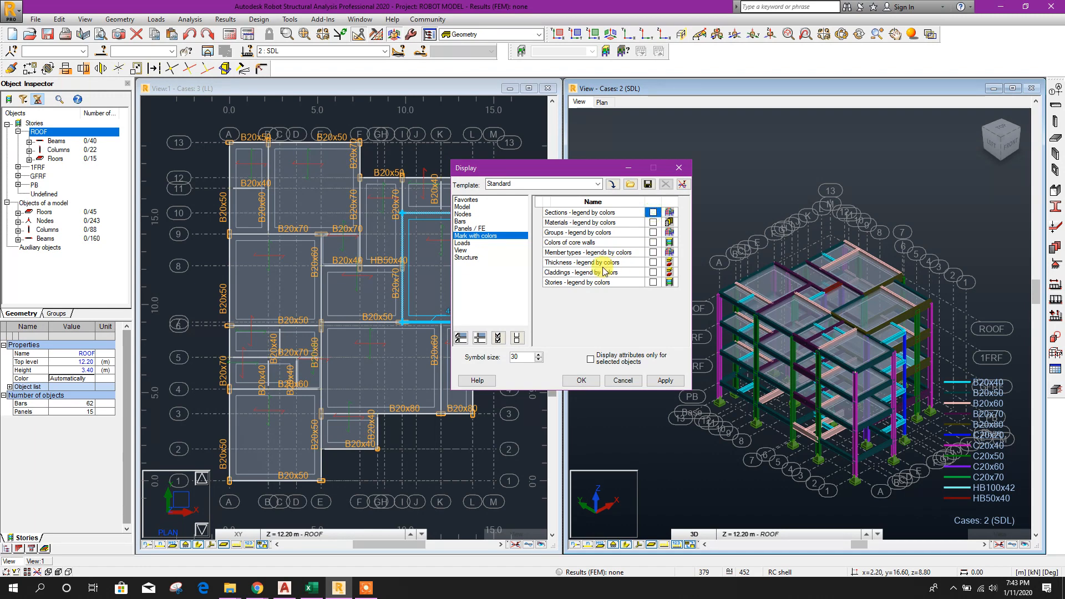
left_click(654, 283)
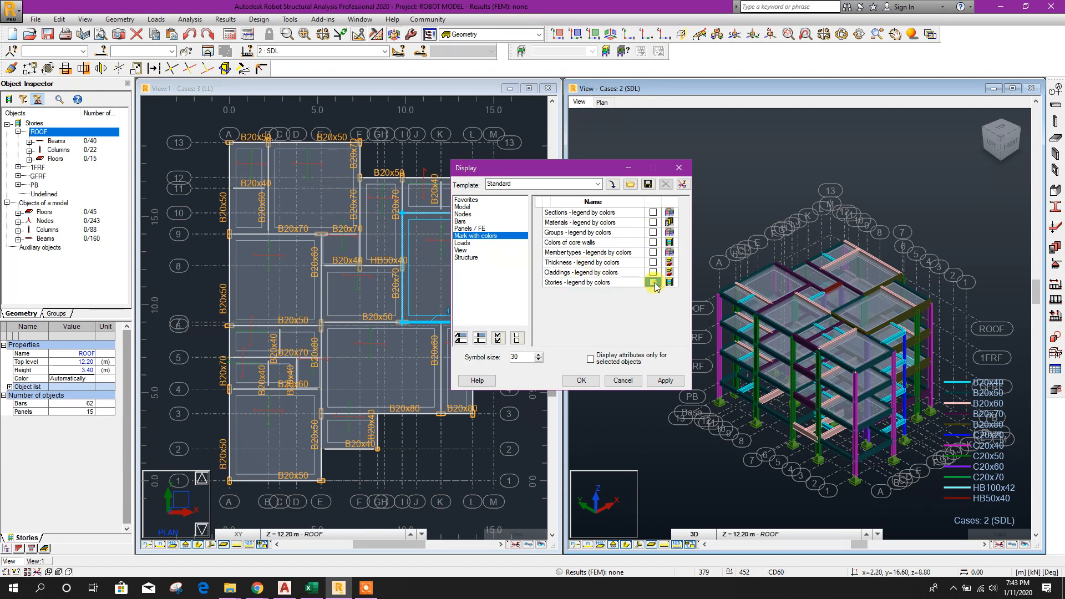
left_click(664, 380)
left_click(581, 380)
middle_click_drag(712, 420, 689, 378)
scroll(746, 353, "up", 2)
middle_click_drag(454, 332, 464, 356)
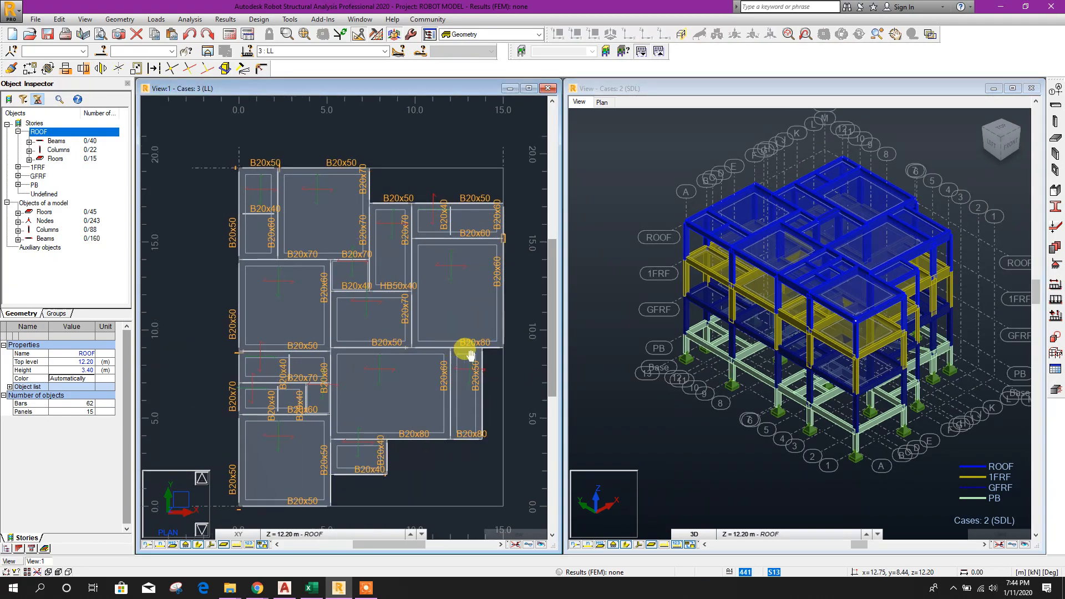
middle_click_drag(518, 421, 515, 406)
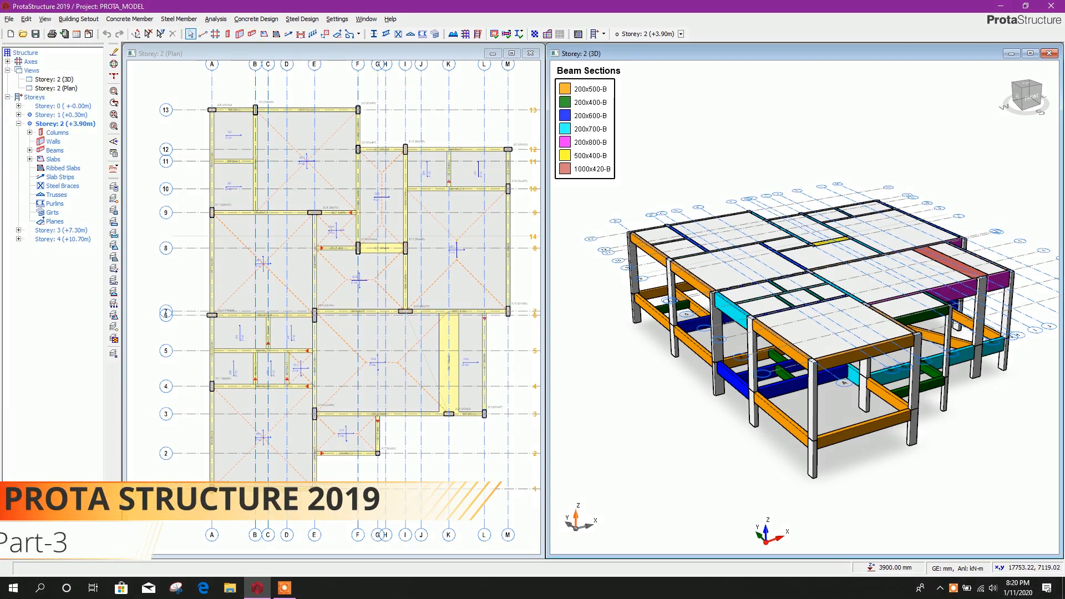
In ProtaStructure, set storey 2 slab 2S3 to a dead load of 5.6 and an imposed load of 2 kN/m2, then close its properties.
middle_click_drag(431, 439, 354, 436)
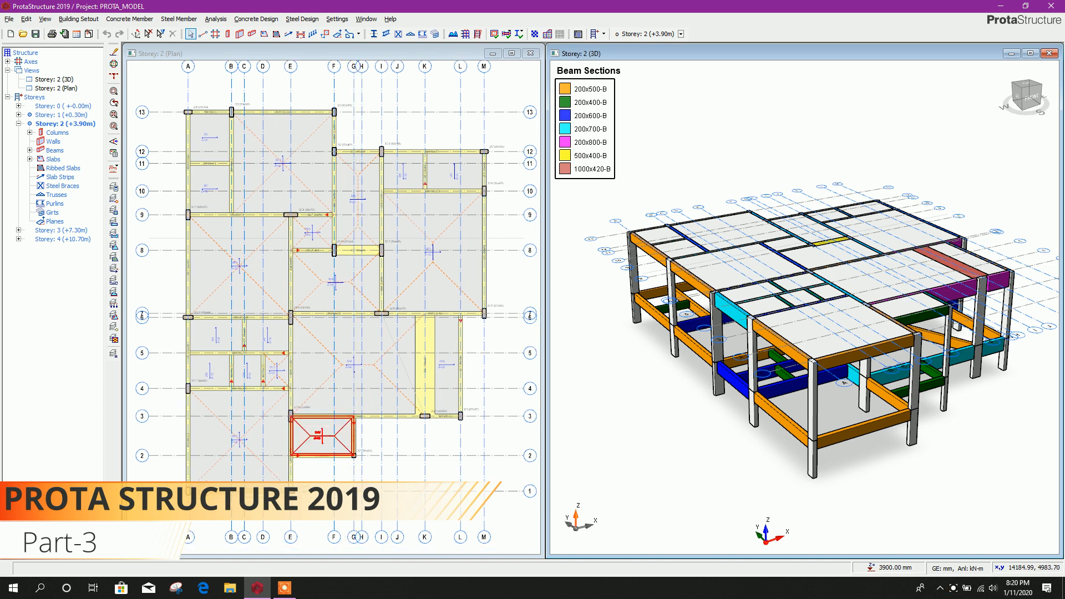
left_click(210, 189)
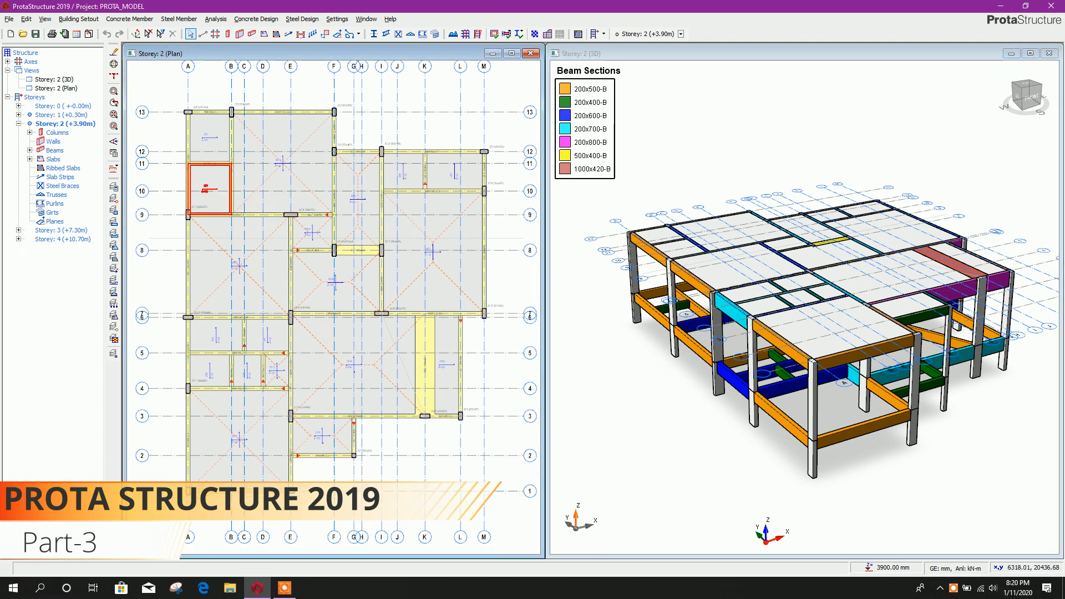
right_click(217, 187)
left_click(231, 196)
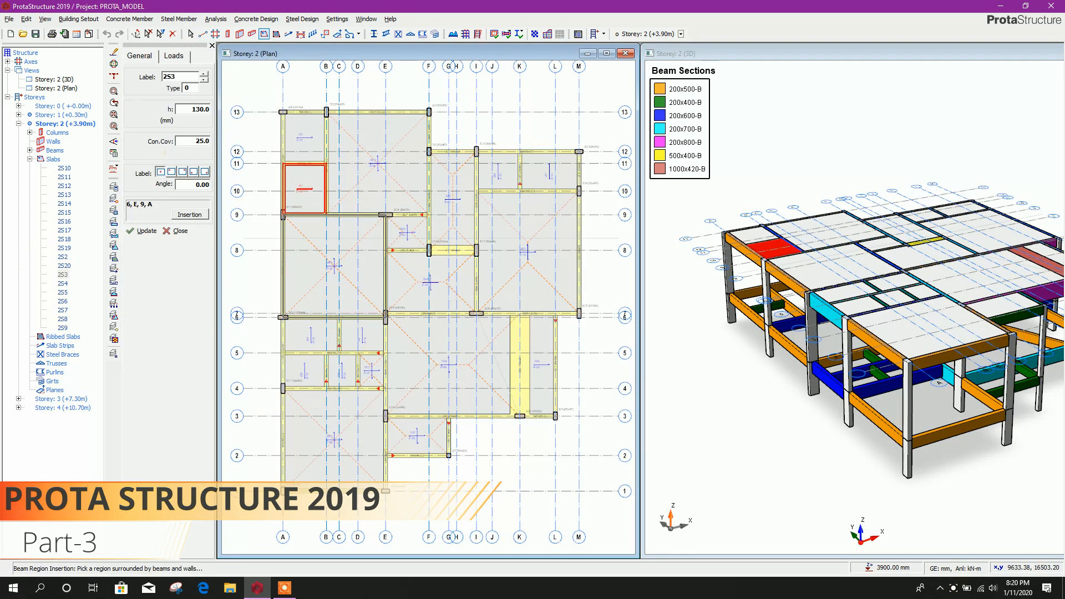
left_click(175, 56)
left_click(198, 108)
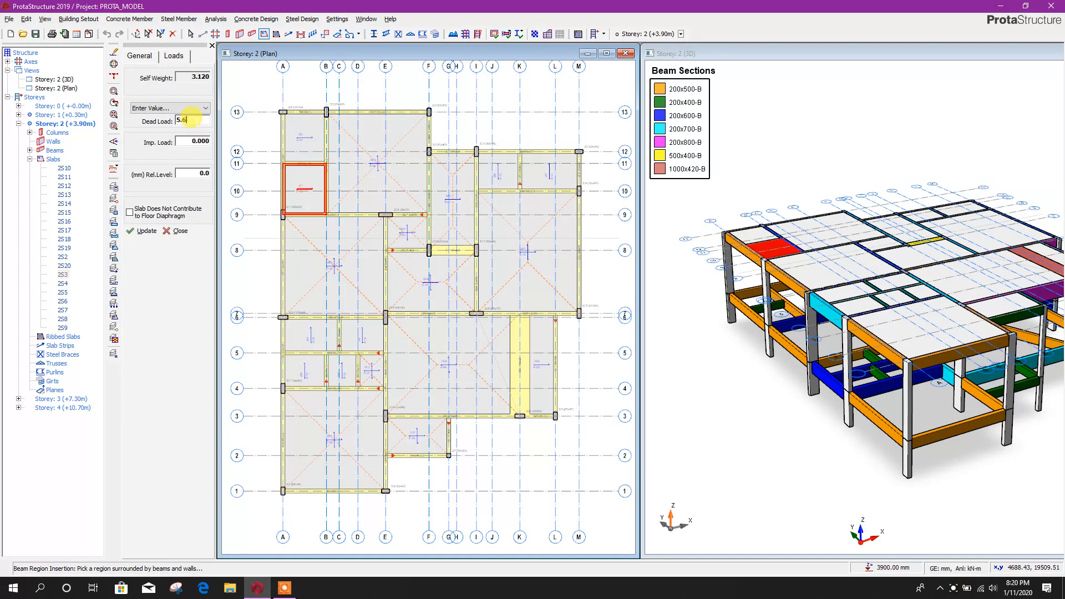
left_click(188, 140)
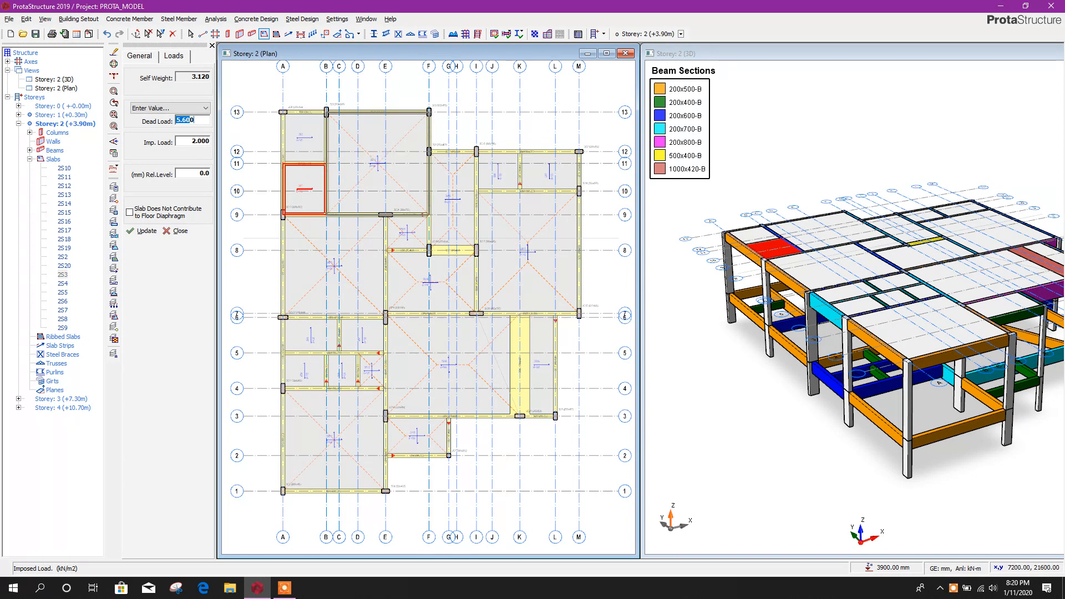
middle_click_drag(391, 314, 407, 344)
key("Escape")
key("Escape")
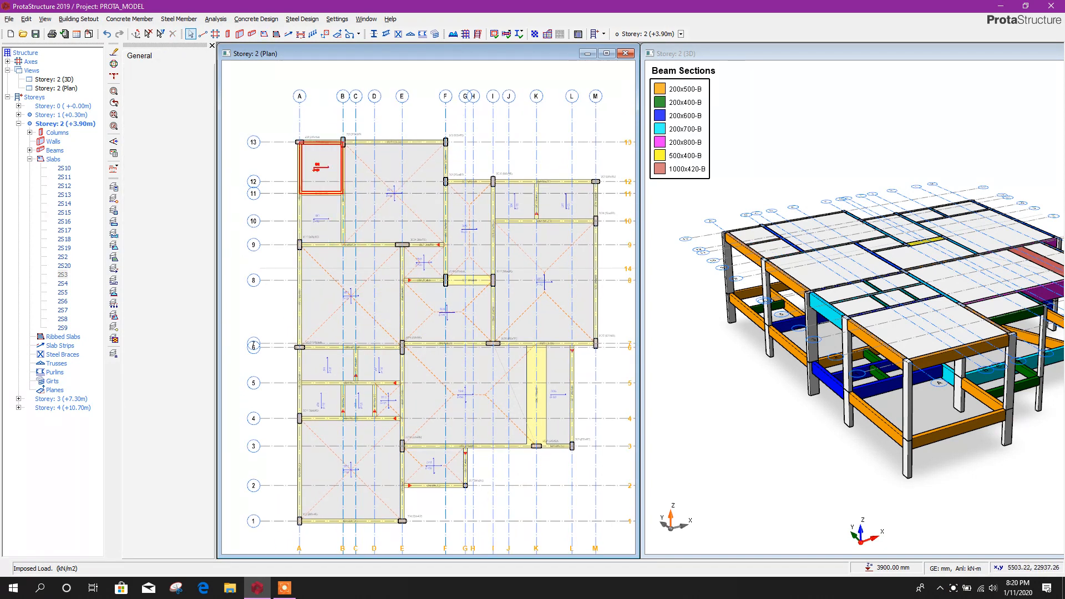
Select storey 2 slabs 2S2, 2S4 to 2S10, 2S18 and 2S19 together in the plan.
left_click(327, 173)
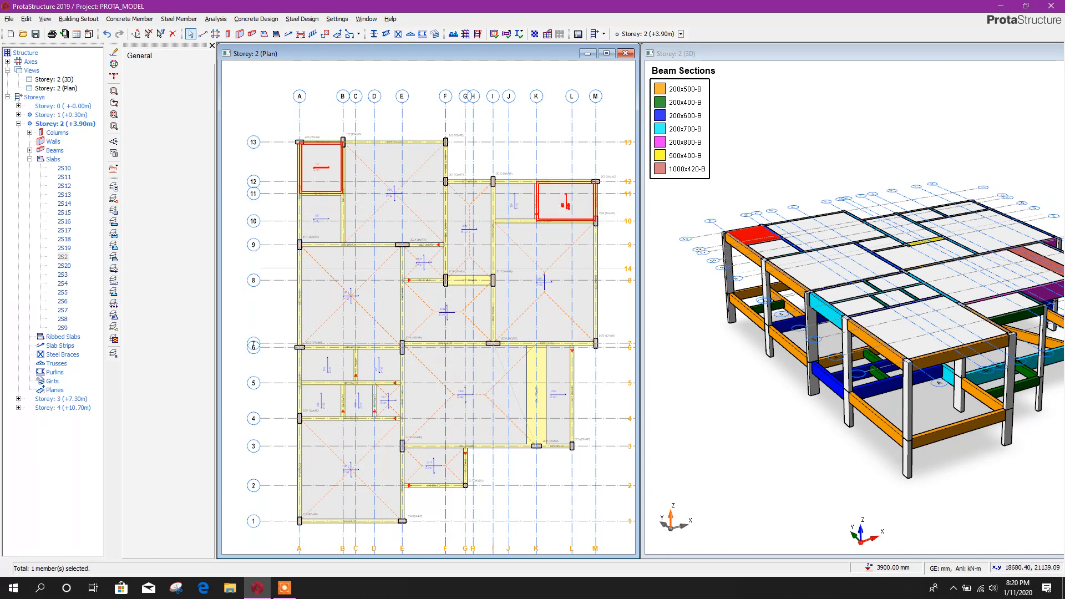
left_click(514, 203)
middle_click_drag(495, 350, 502, 309)
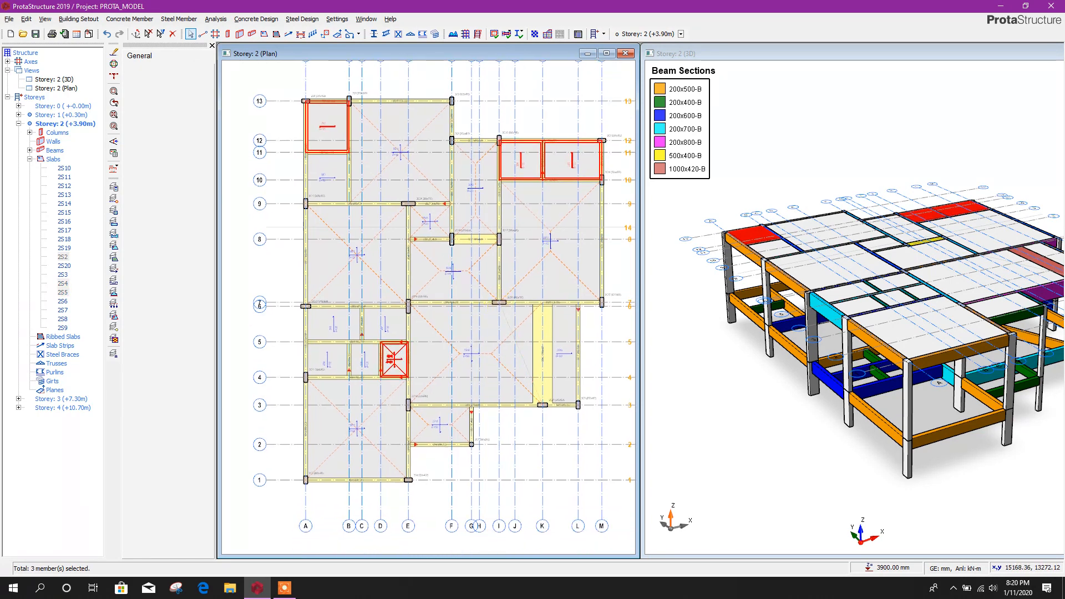
left_click(382, 328)
left_click(336, 326)
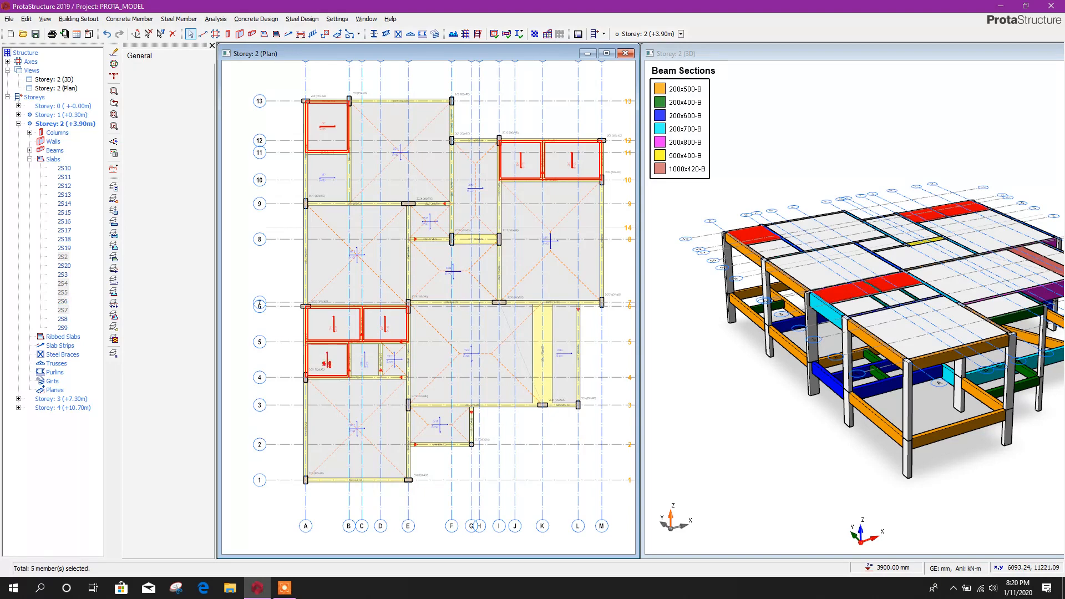
left_click(334, 361)
left_click(366, 361)
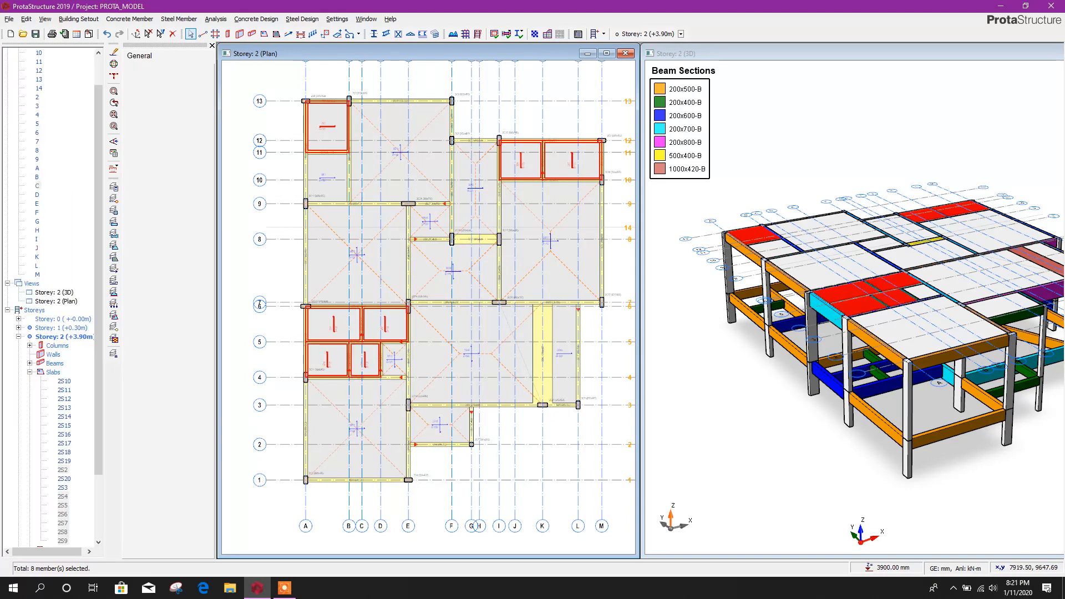
middle_click_drag(565, 447, 531, 440)
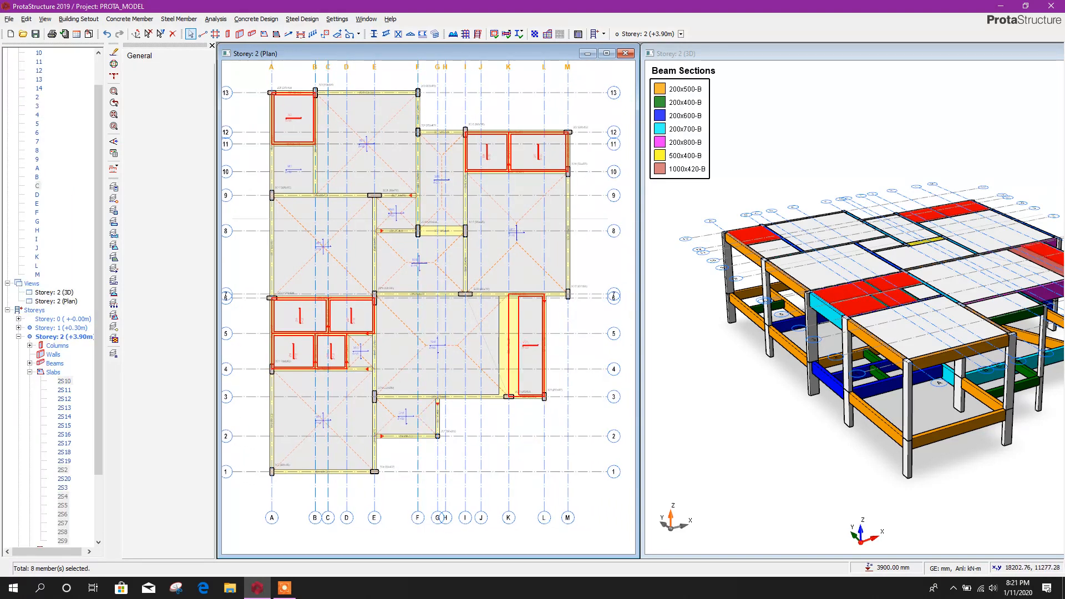
left_click(434, 345)
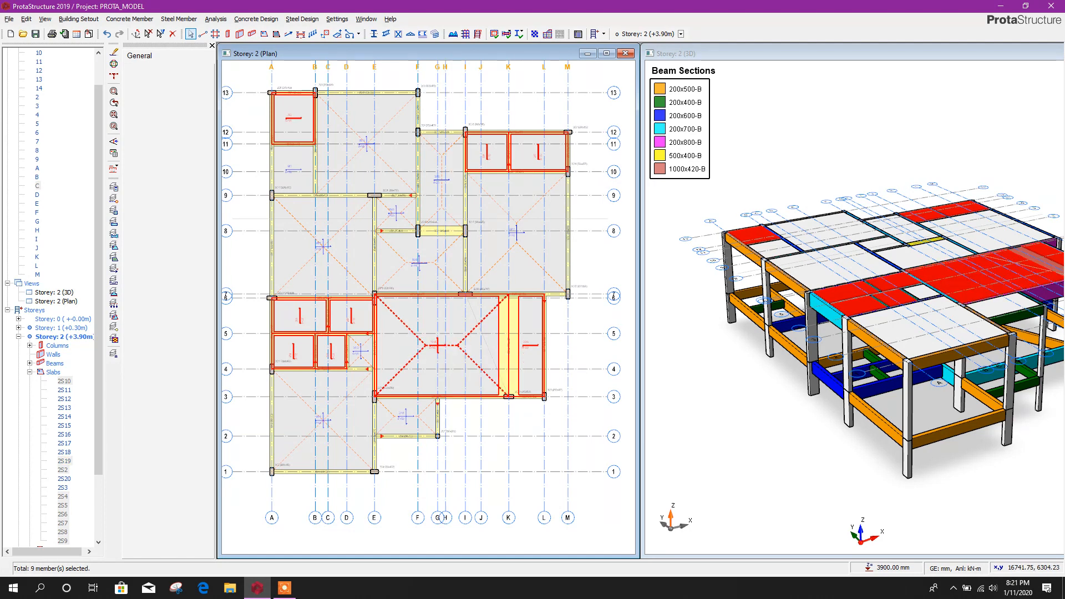
left_click(415, 263)
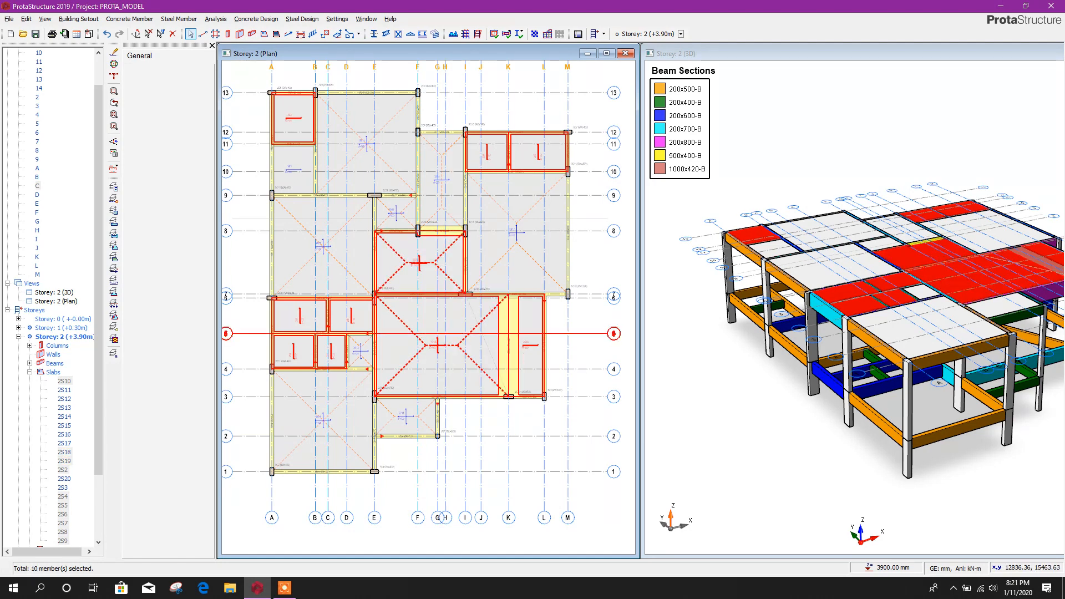
Open the slab table for the selected slabs and set their additional dead load to 5.6 kN/m2.
right_click(526, 183)
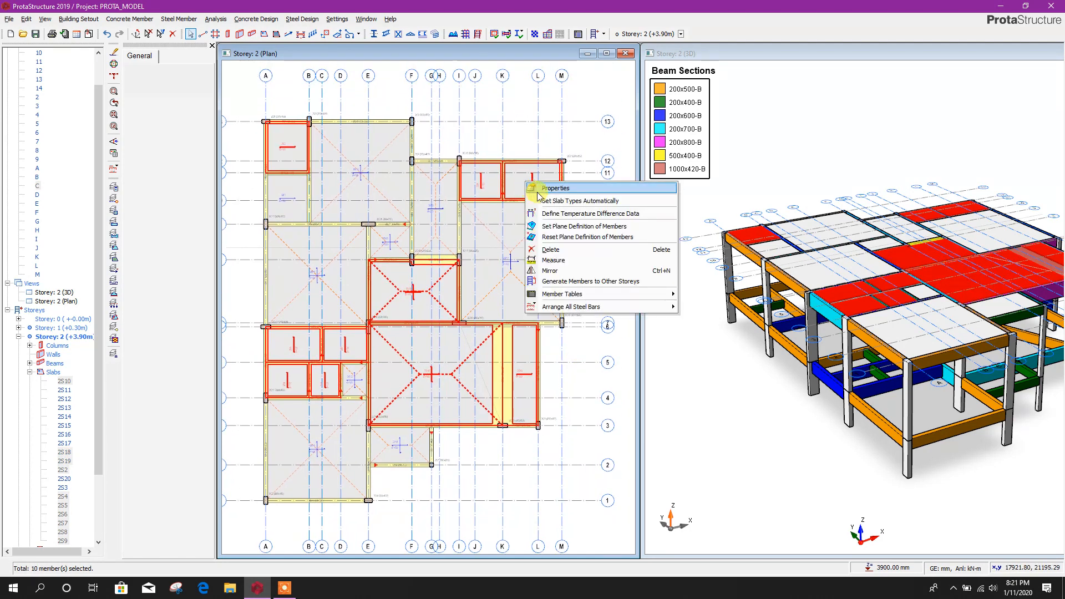
left_click(556, 188)
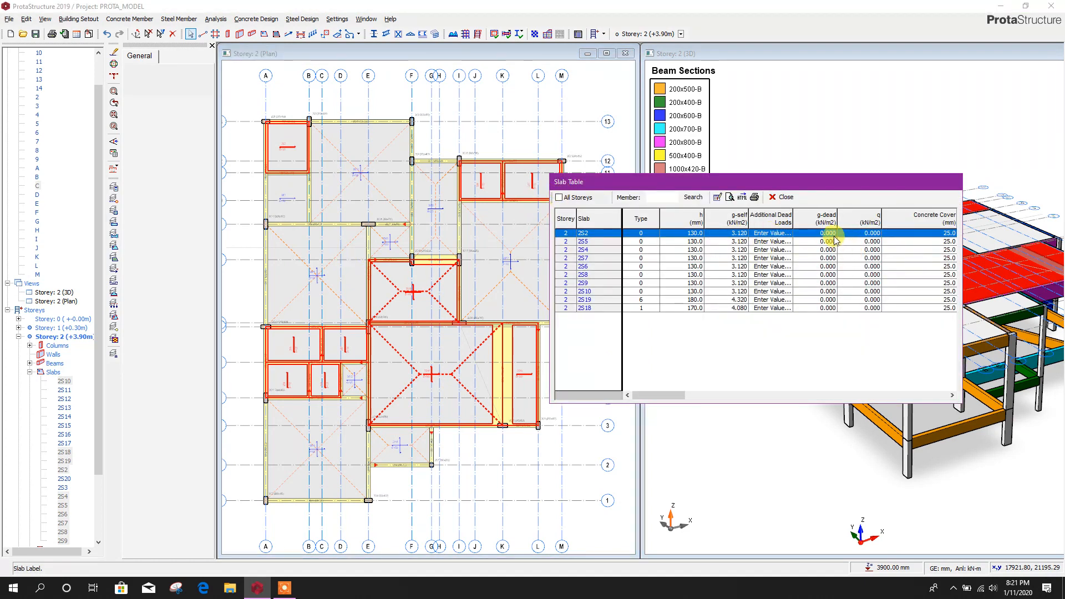
left_click(832, 216)
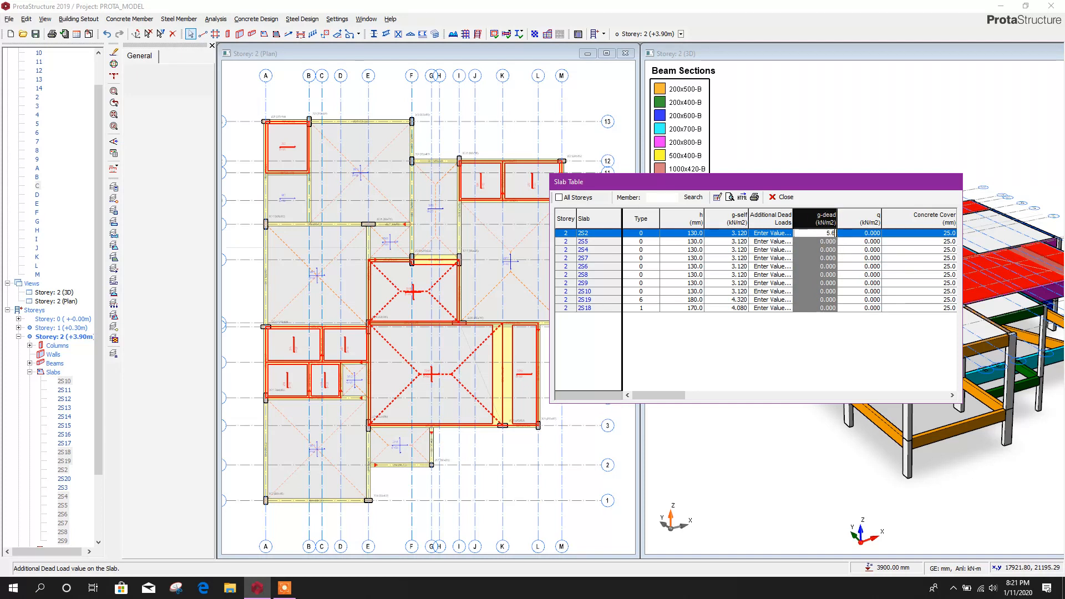
type("5.6")
key("Tab")
Set the imposed load of all listed slabs to 2 kN/m2, close the slab table and clear the selection.
left_click(862, 218)
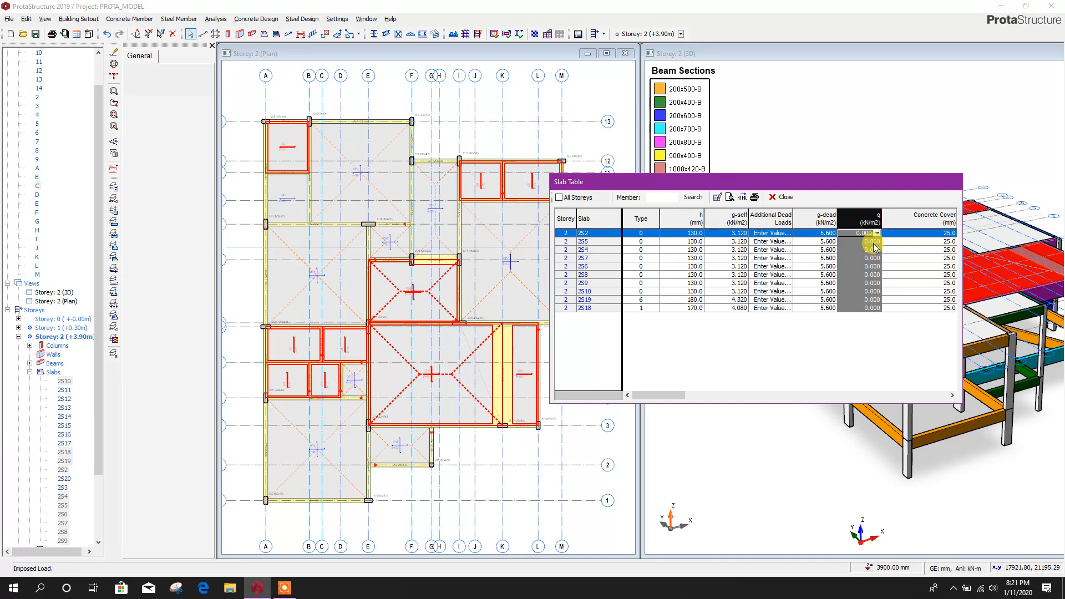
type("2")
key("Tab")
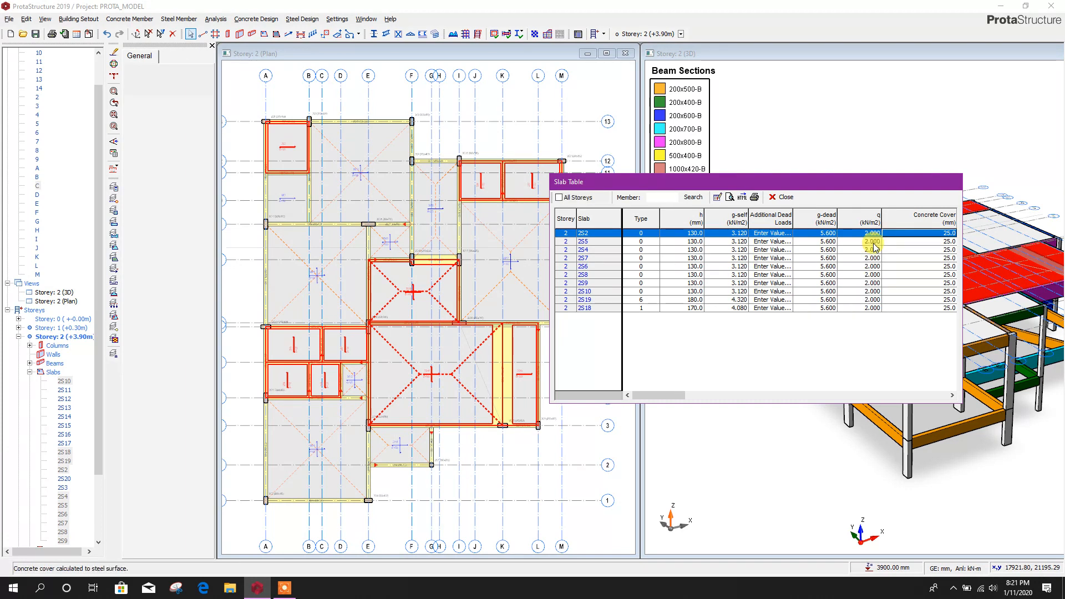
left_click(785, 198)
left_click(557, 141)
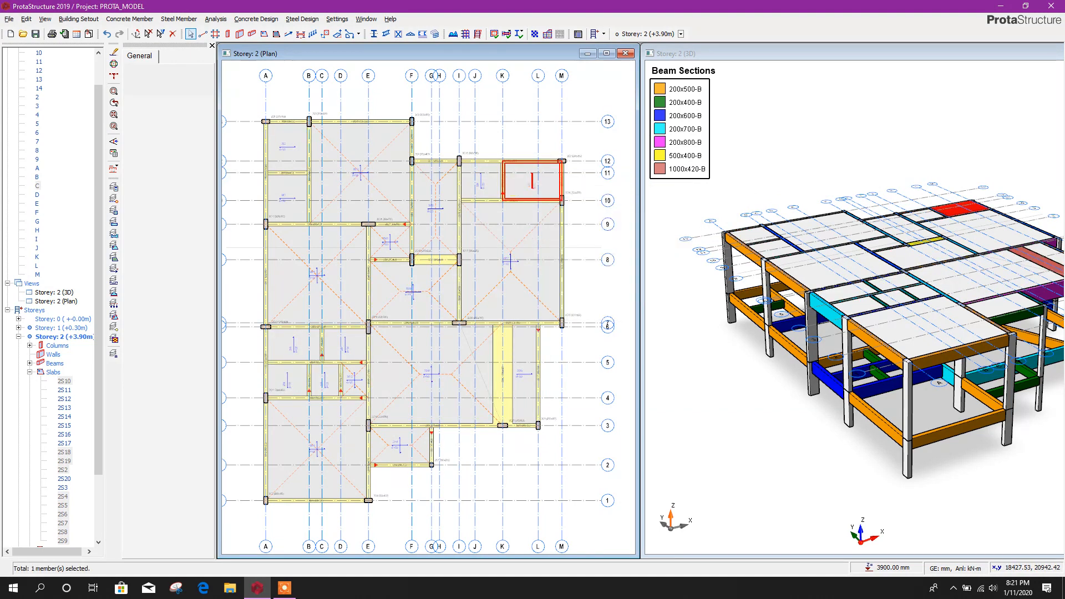
Check the dead and imposed loads in the properties of slab 2S5, then close them.
right_click(532, 184)
left_click(555, 195)
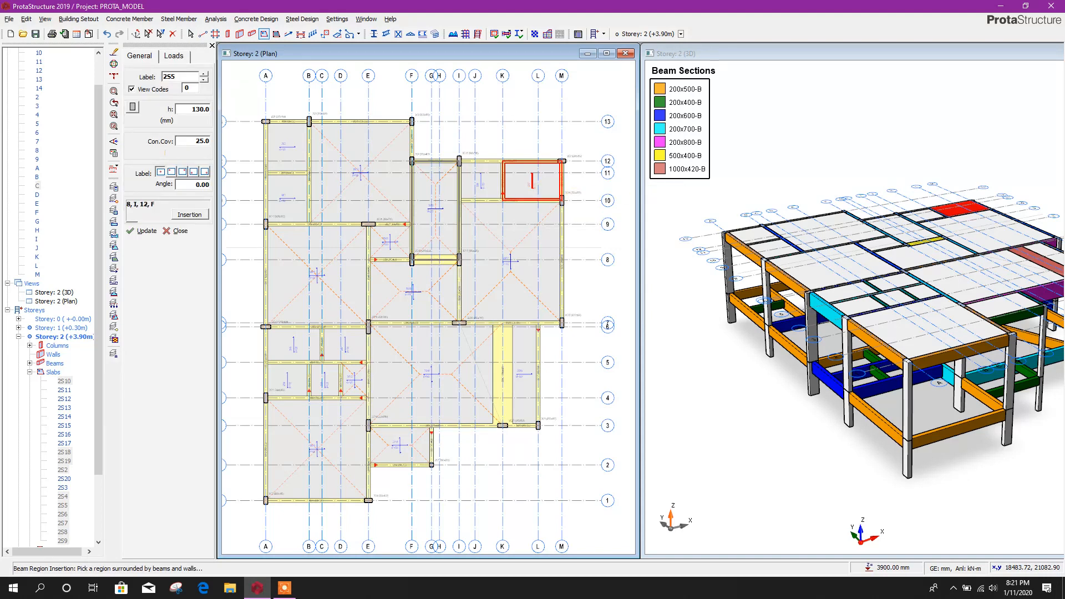
left_click(175, 57)
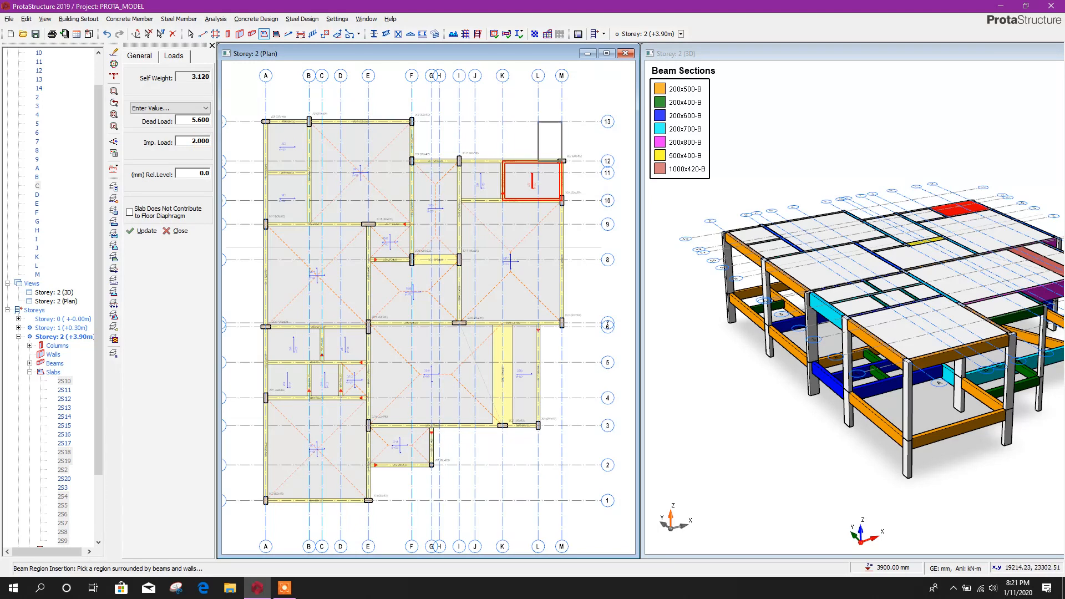
middle_click_drag(594, 253, 598, 271)
key("Escape")
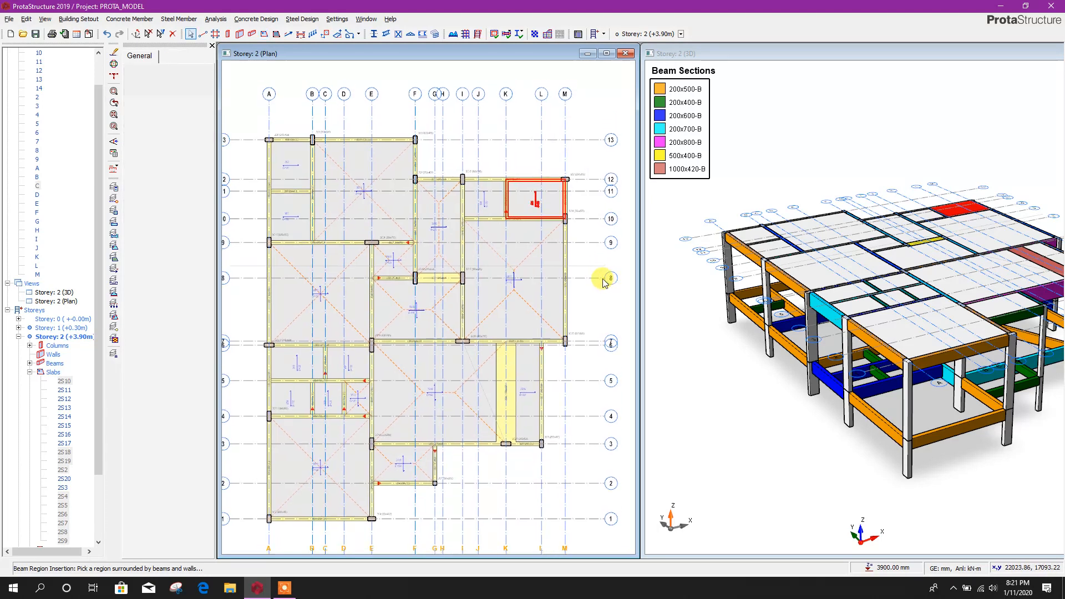
middle_click_drag(576, 115, 588, 91)
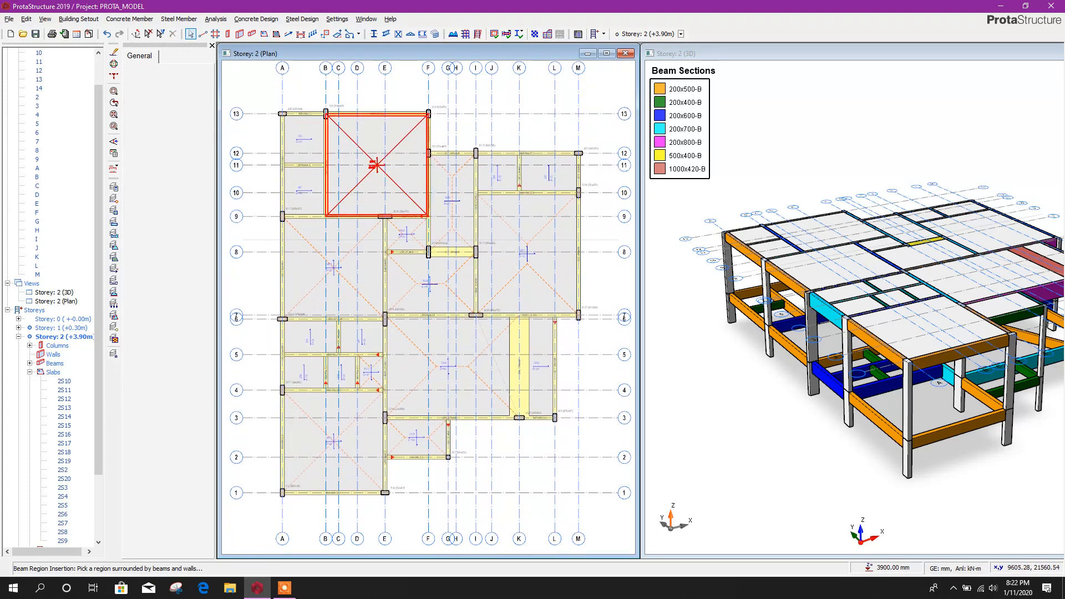
Select storey 2 slabs 2S11, 2S14 to 2S17 and 2S20 in the plan and open their slab table.
left_click(369, 157)
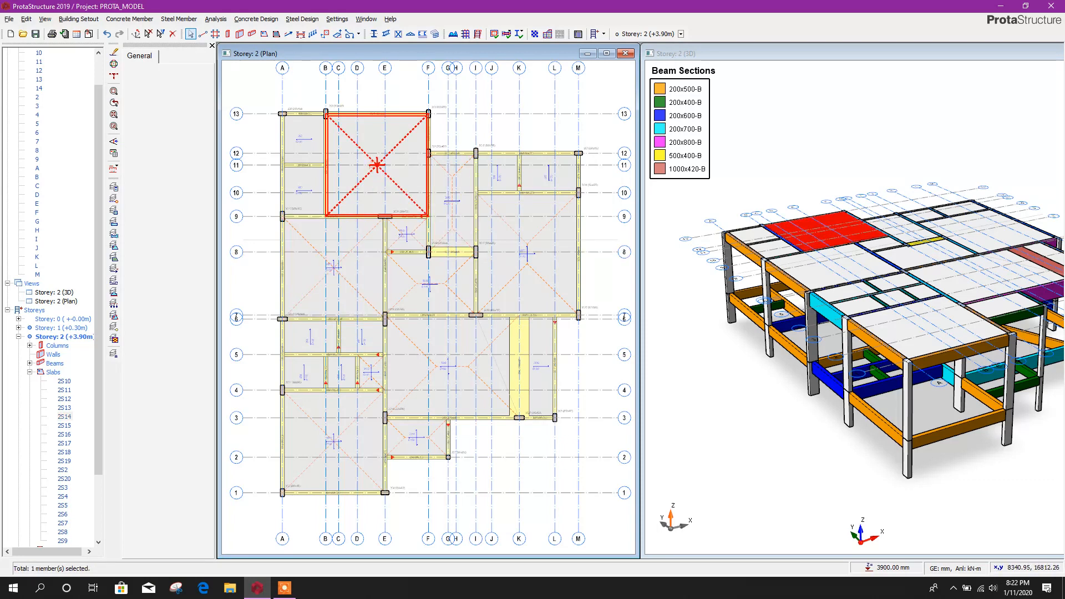
left_click(350, 272, "ctrl")
left_click(333, 436, "ctrl")
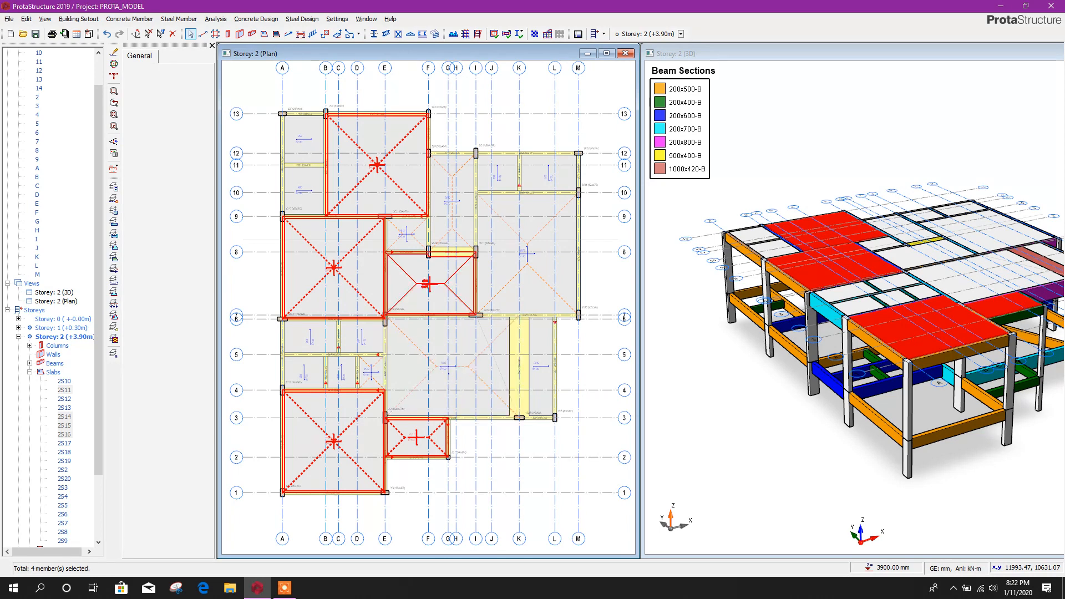
left_click(509, 237, "ctrl")
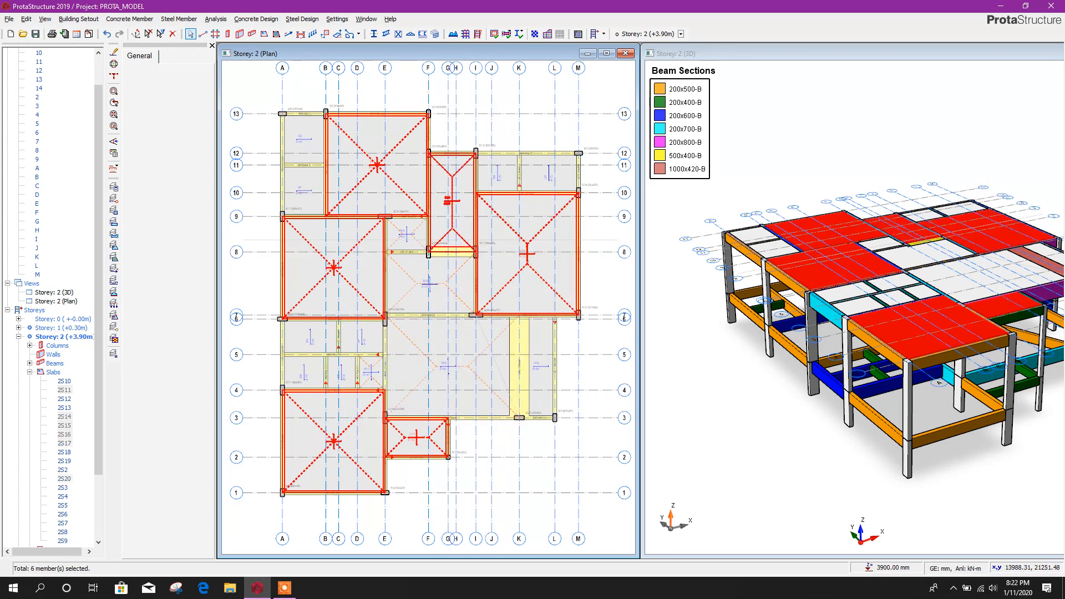
right_click(463, 172)
left_click(488, 177)
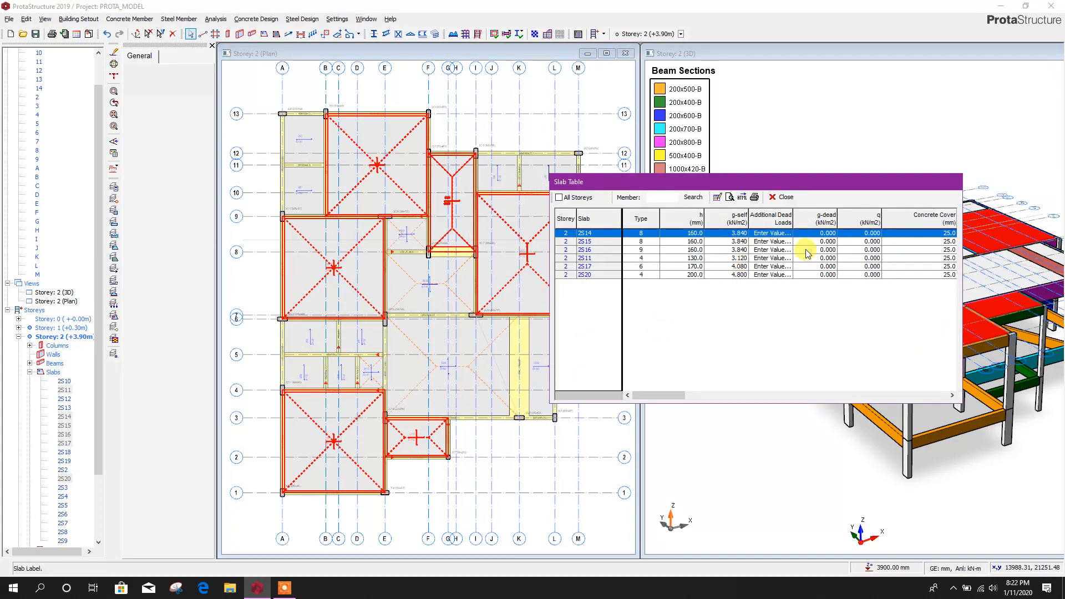
Set both the additional dead load and the imposed load of all listed slabs to 2 kN/m2, and close the table.
left_click(826, 221)
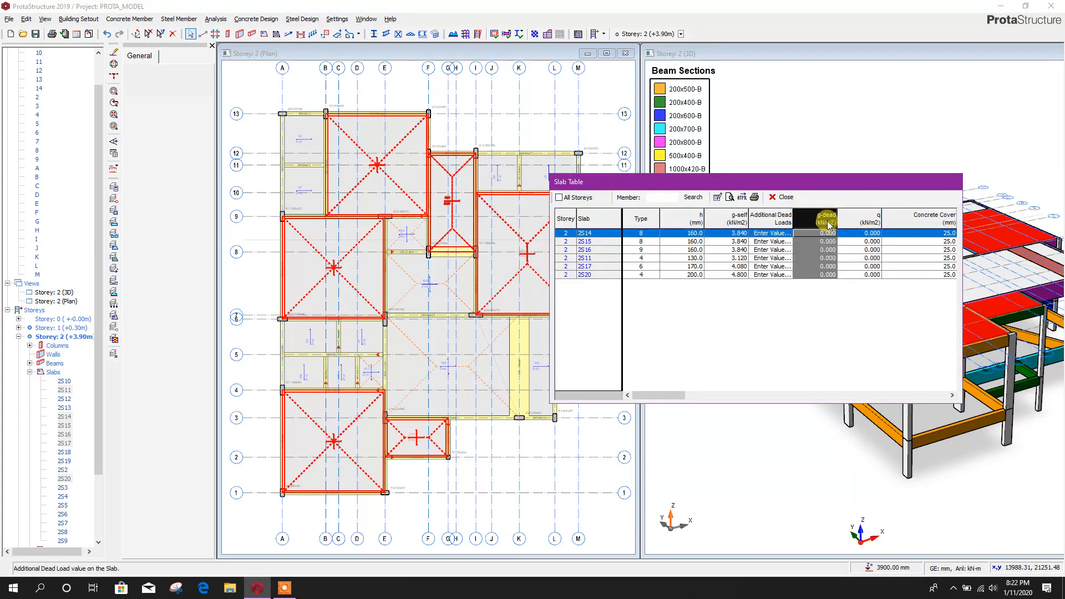
type("2")
key("Tab")
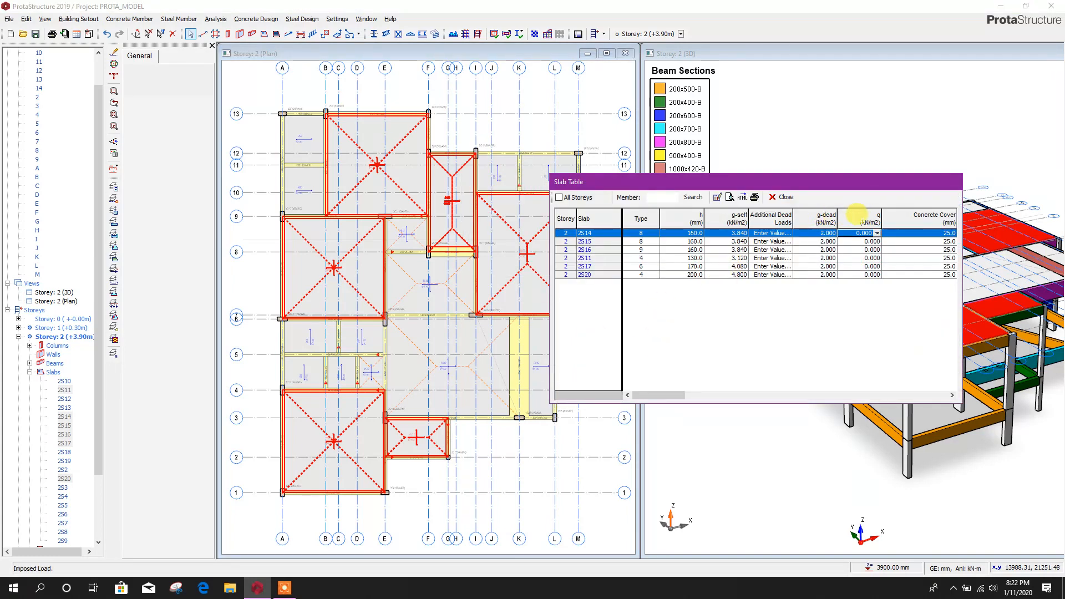
left_click(869, 222)
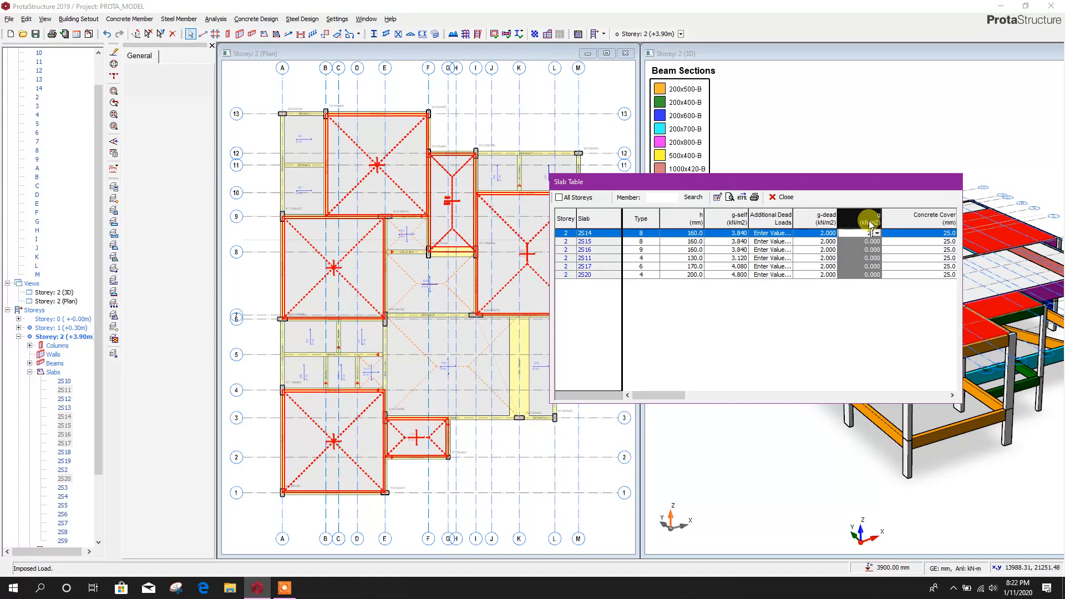
key("Tab")
left_click(783, 197)
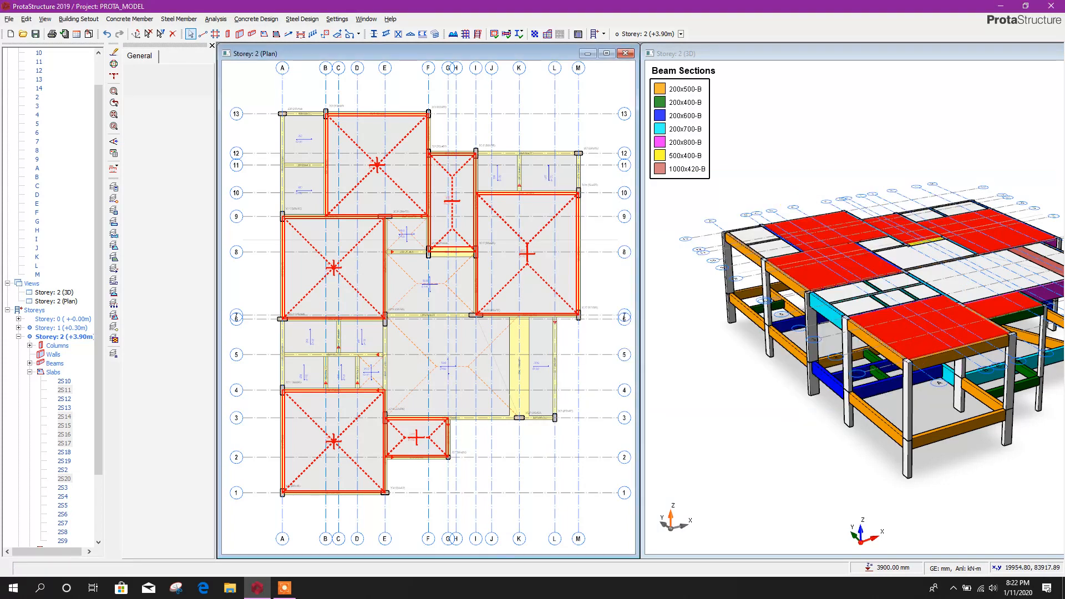
Set the dead load of slab 2S20, between axes F and I, to 3.0 kN/m2 in its properties and update it.
right_click(465, 166)
left_click(480, 176)
left_click(174, 56)
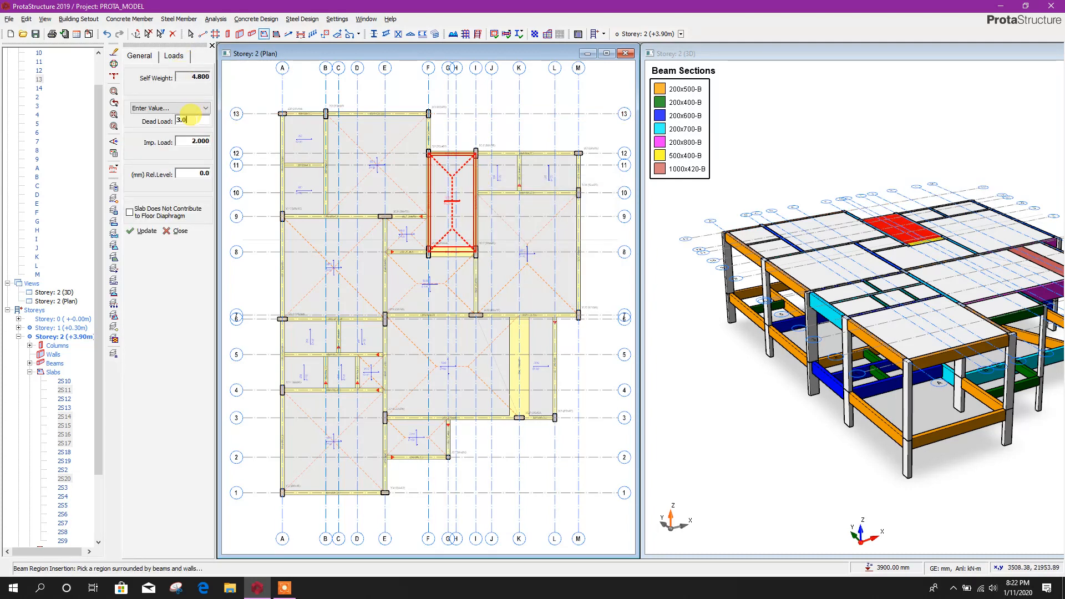
left_click(183, 140)
left_click(154, 233)
scroll(519, 278, "down", 2)
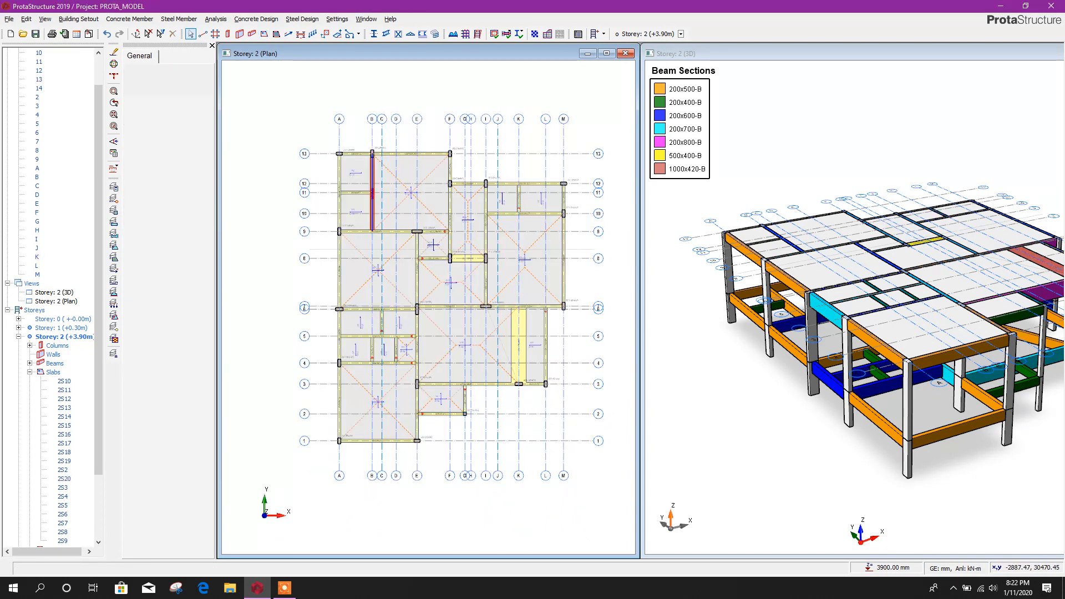
Open the wall load editor for the storey 2 beam on axis 13 between axes A and B.
scroll(373, 162, "up", 3)
right_click(357, 142)
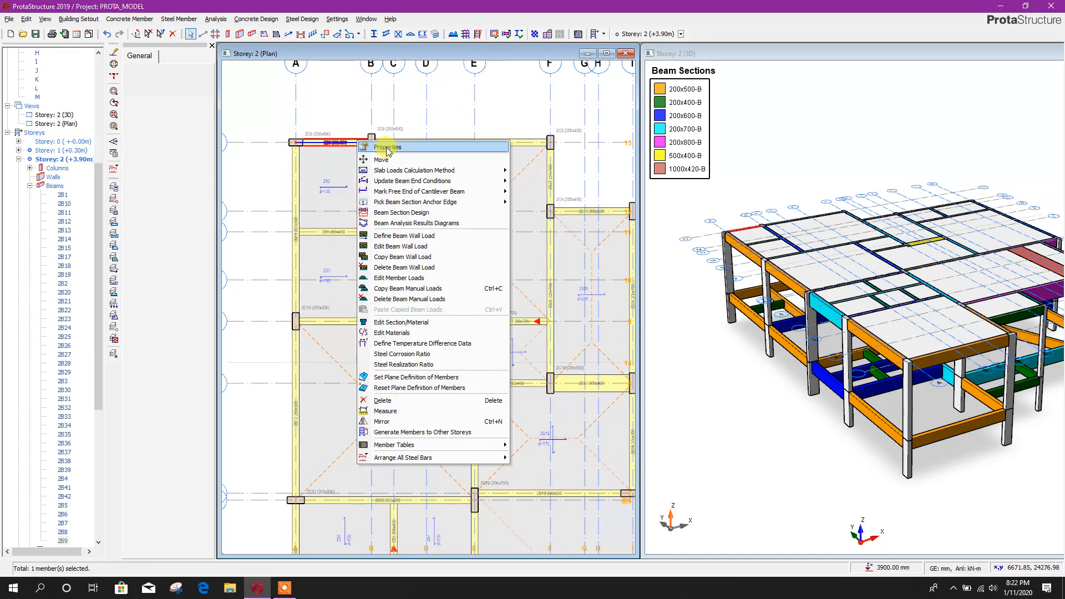
left_click(429, 246)
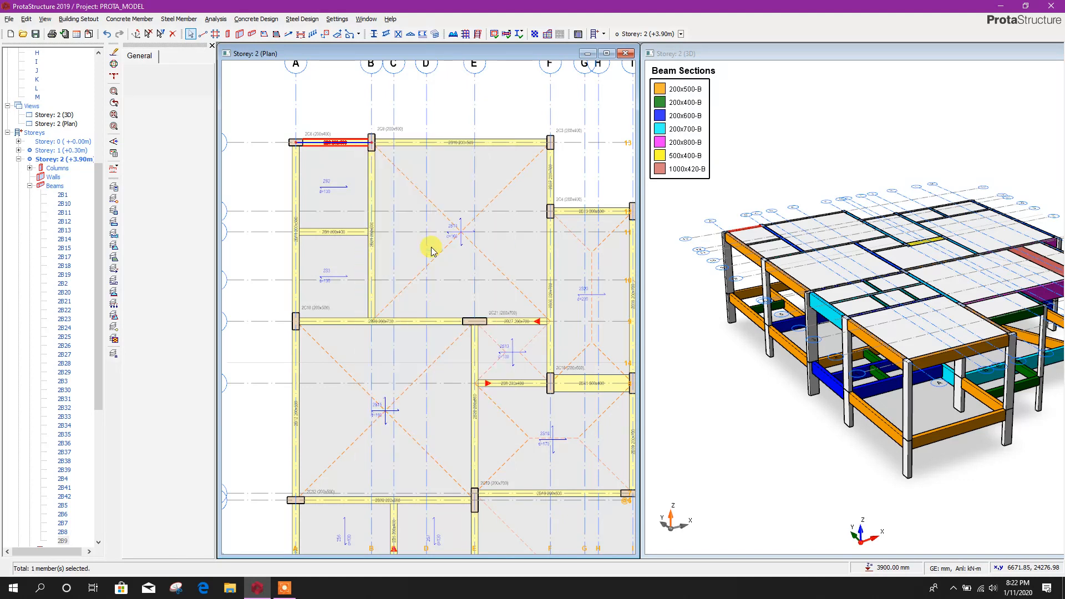
left_click_drag(622, 133, 666, 98)
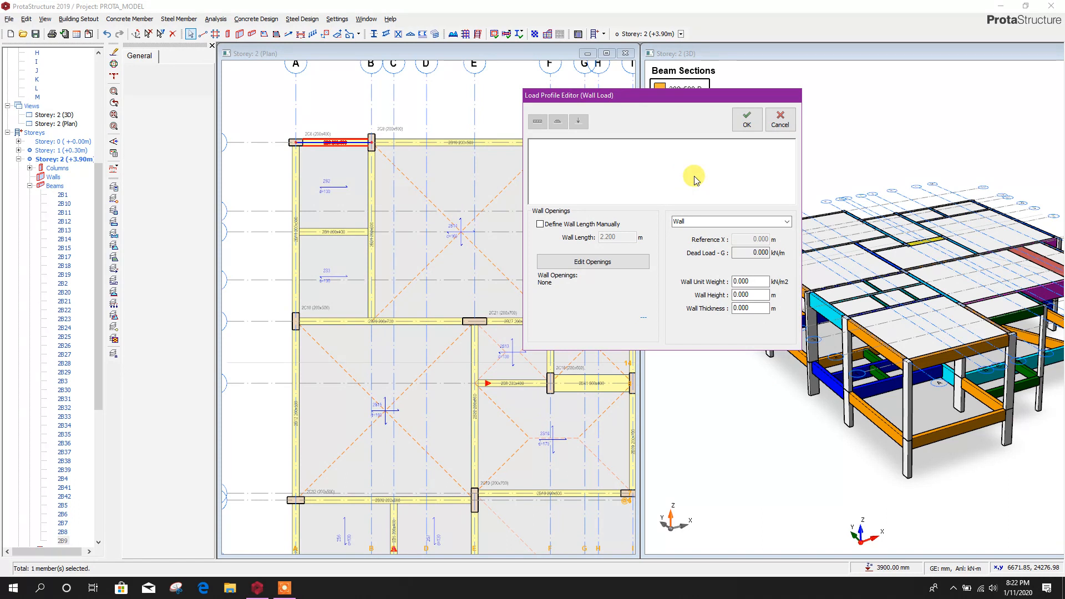
left_click(755, 281)
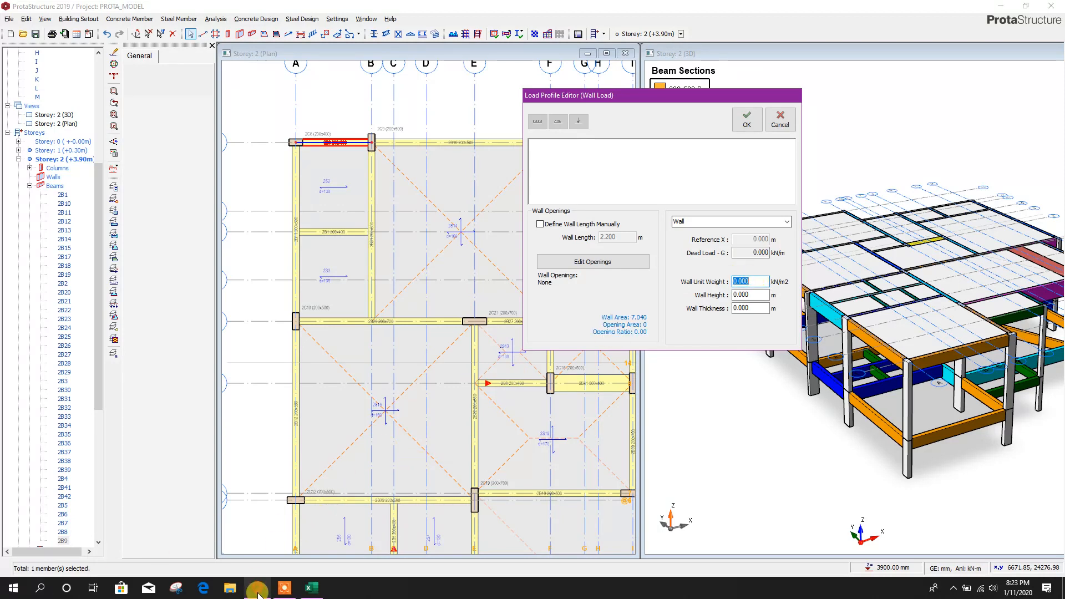
Switch to the Excel wall load workbook and compute the hollow block wall's weight per area in cell F25 as =D9*0.2.
left_click(311, 588)
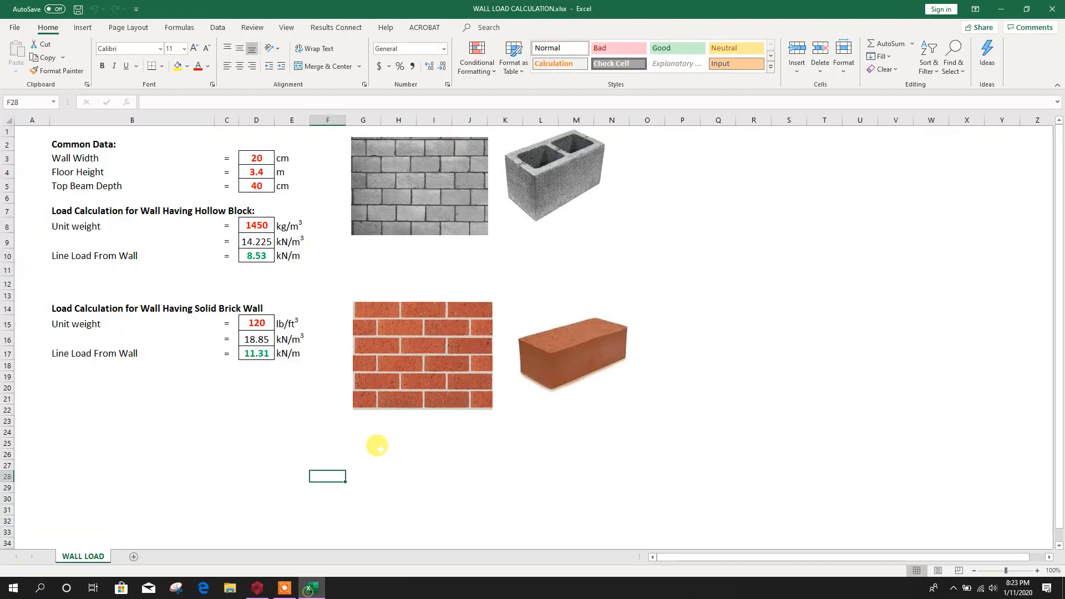
left_click(258, 228)
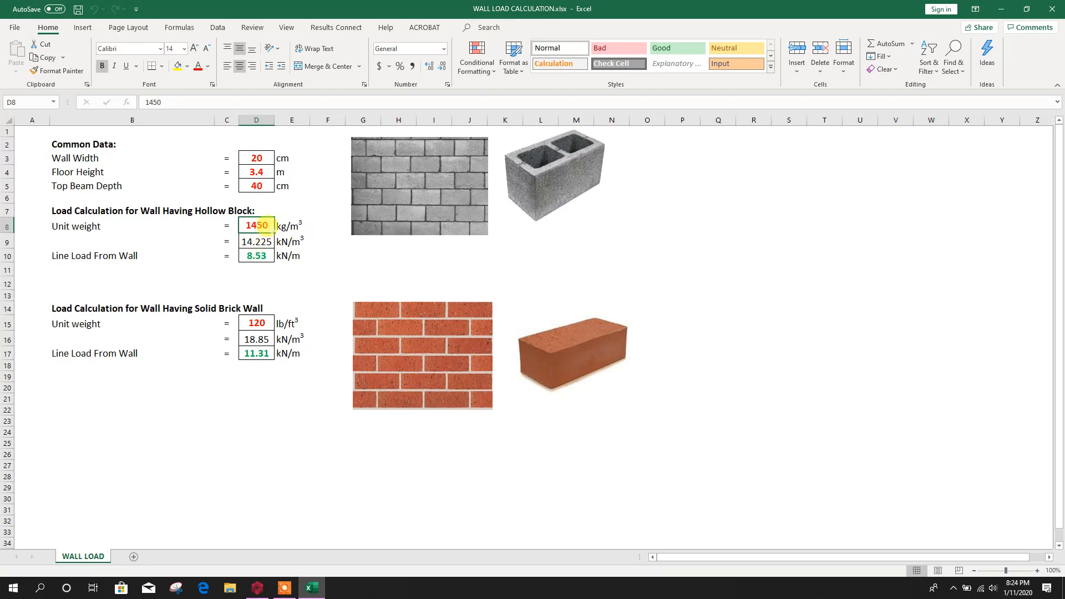
left_click(261, 241)
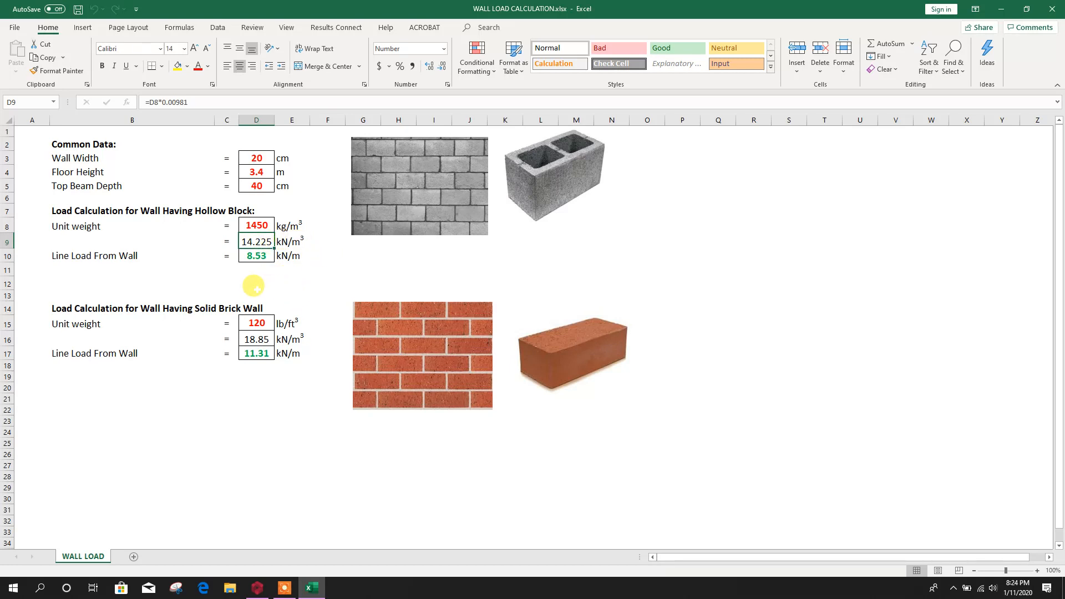
left_click(337, 442)
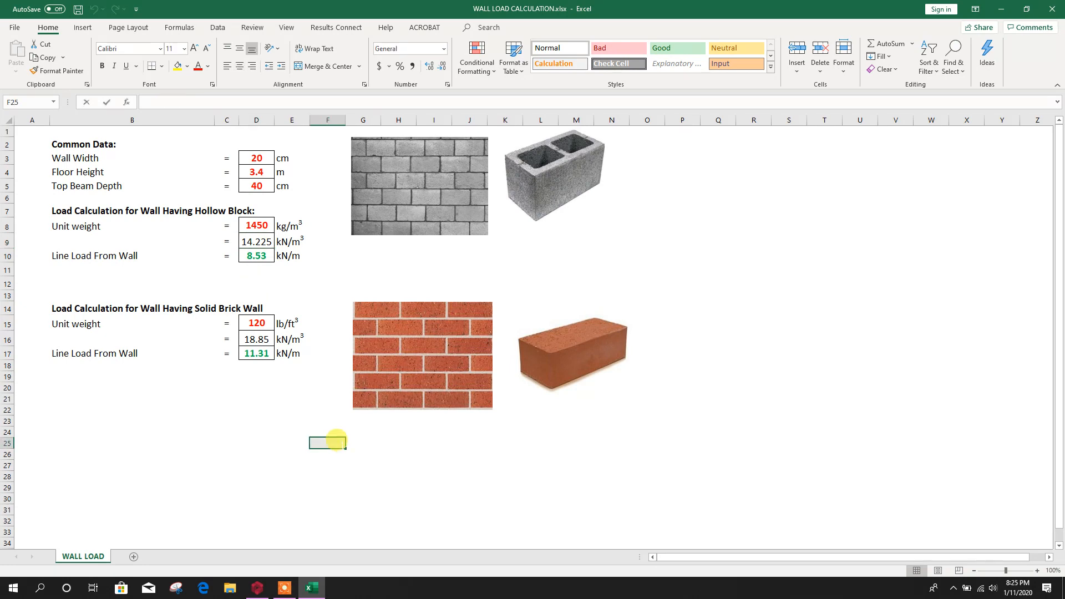
type("=")
left_click(261, 242)
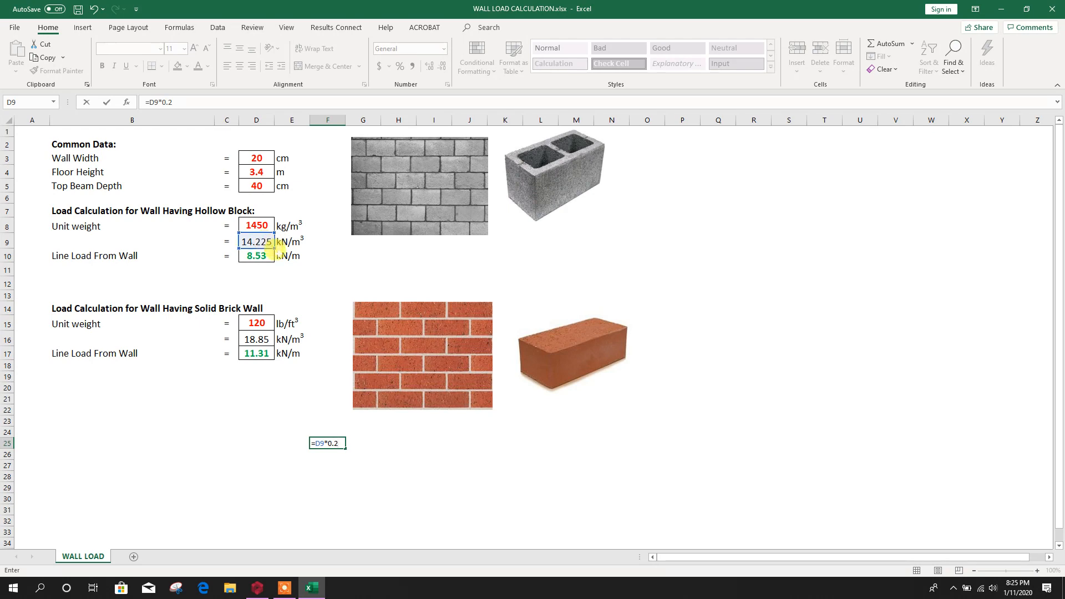
key("Return")
left_click(338, 444)
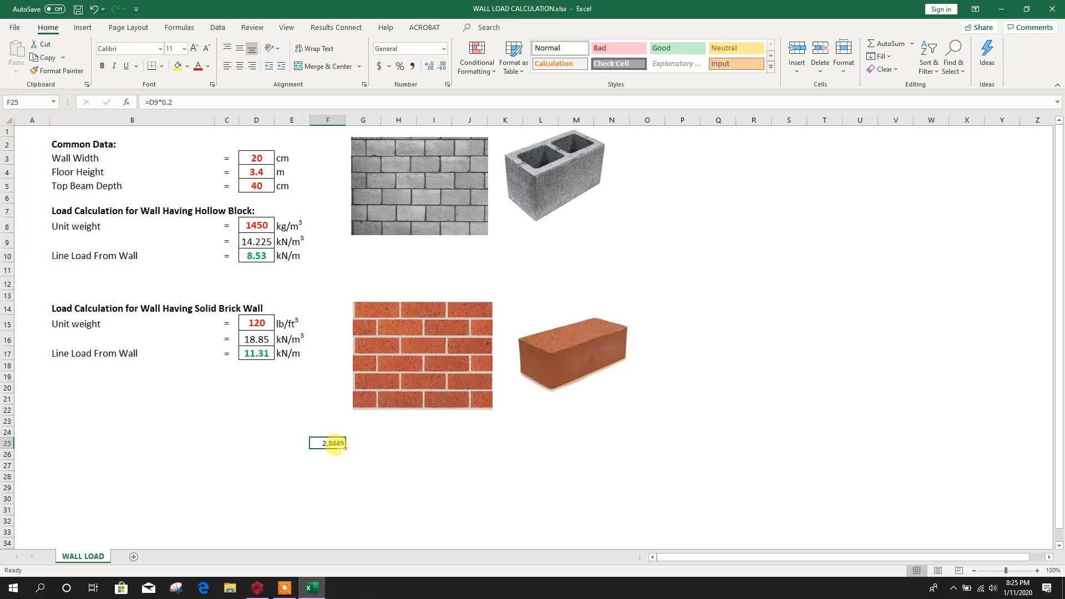
Back in ProtaStructure, define the beam's wall load with unit weight 2.845 kN/m2, height 3.2 m and thickness 0.2 m, and accept it.
left_click(257, 587)
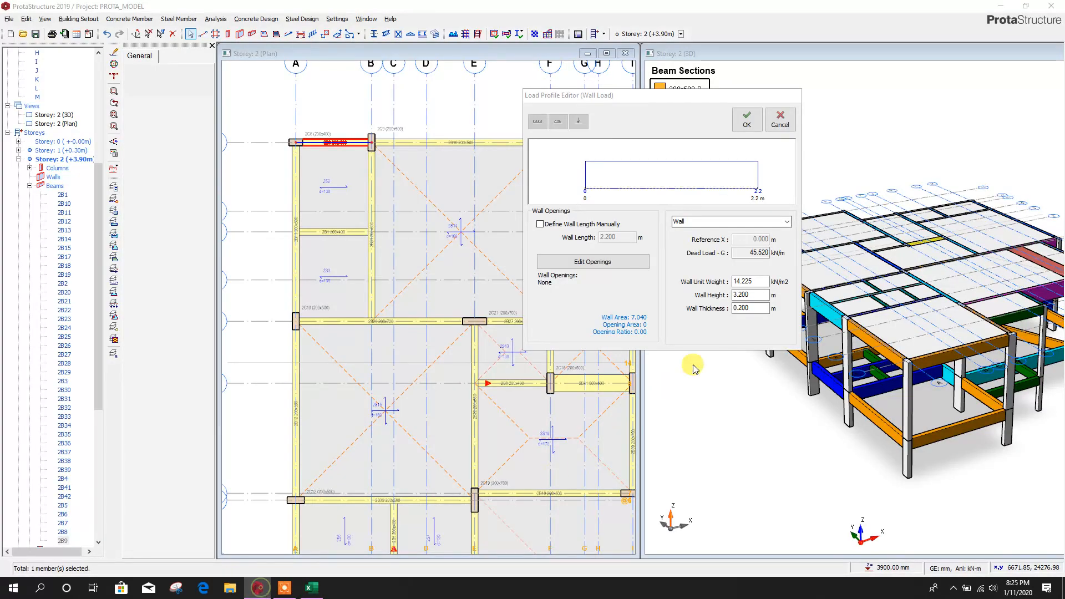
left_click(666, 291)
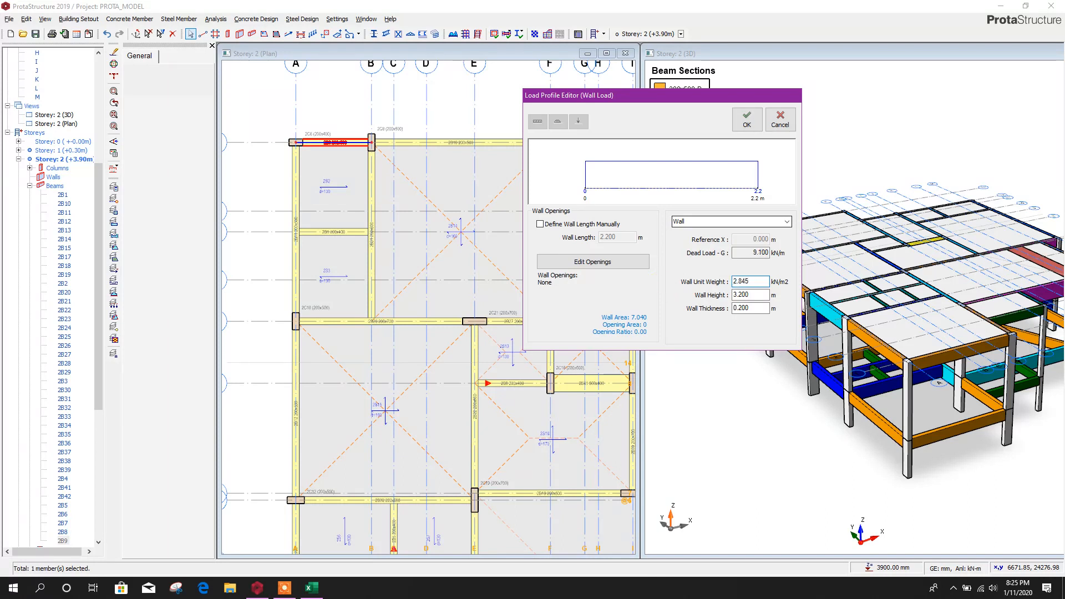
left_click(750, 294)
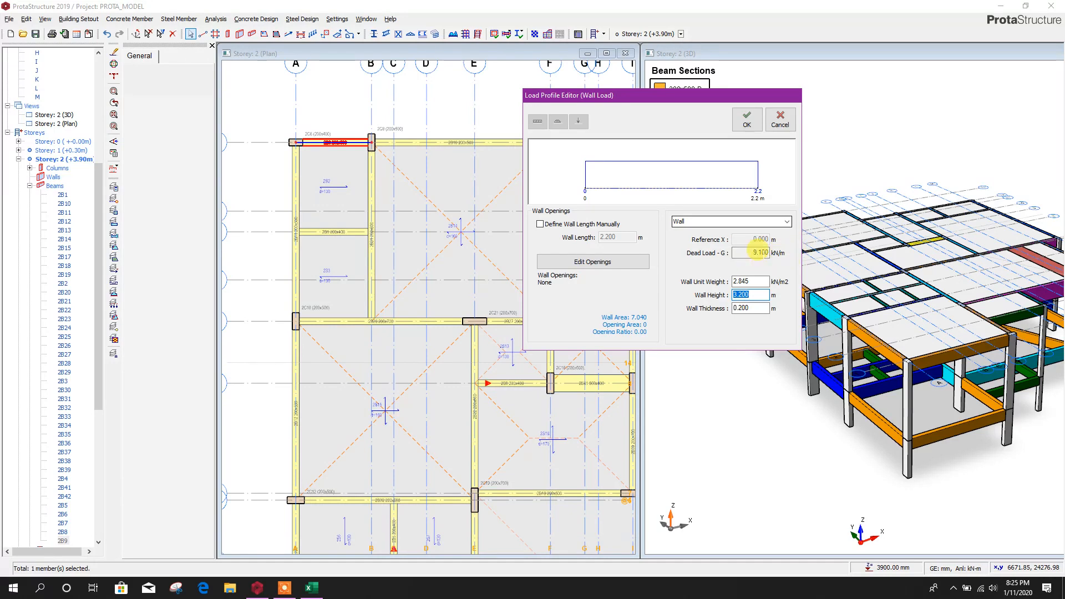
left_click(748, 120)
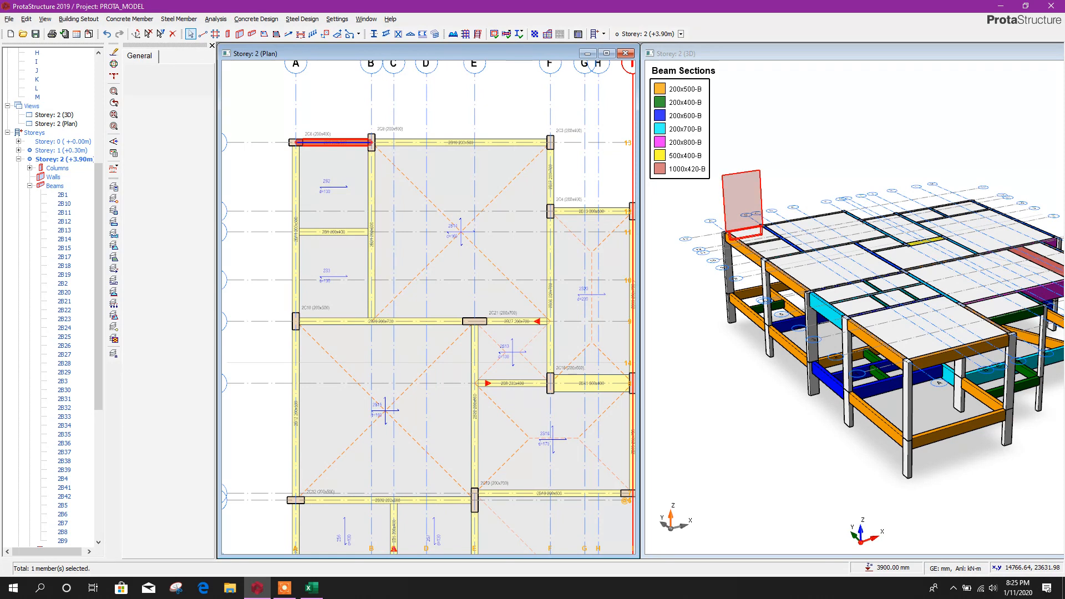
Select the beam carrying the new wall in the 3D view and copy its wall load.
middle_click_drag(753, 145, 769, 153)
left_click(769, 153)
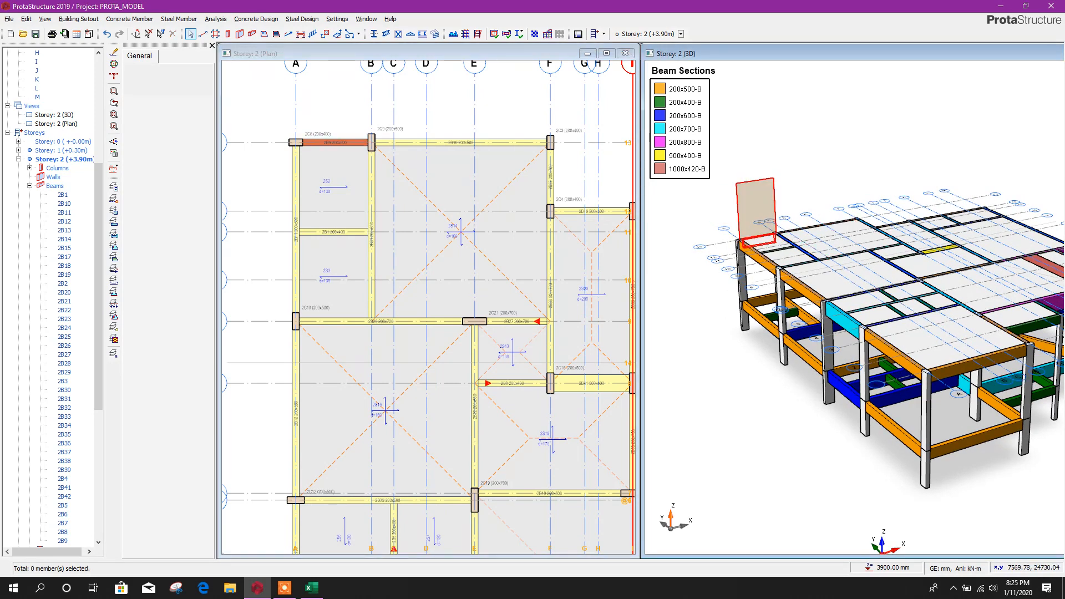
left_click(771, 193)
right_click(779, 193)
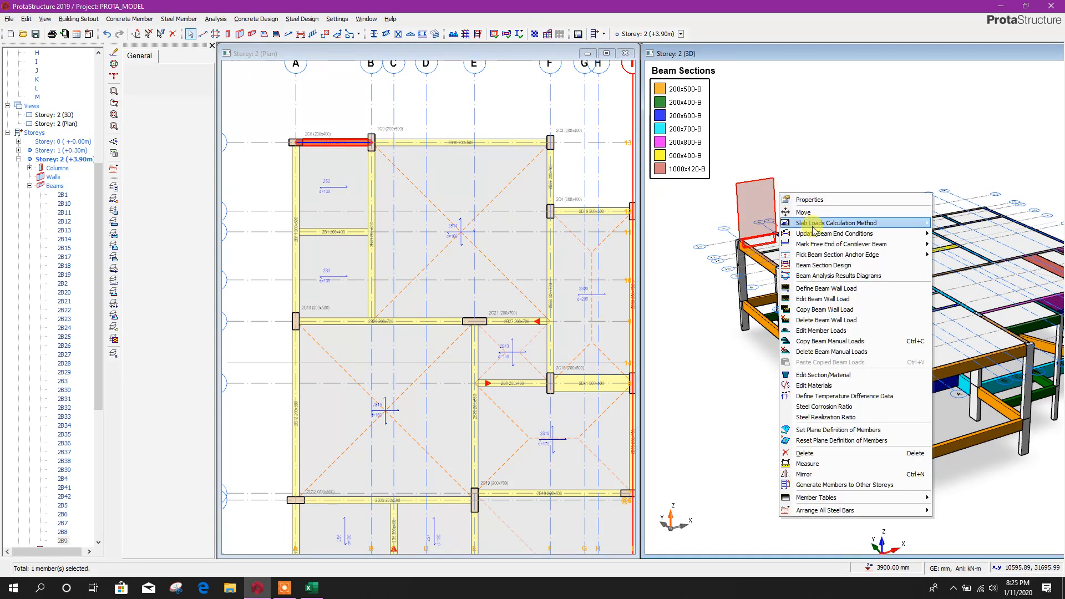
left_click(827, 310)
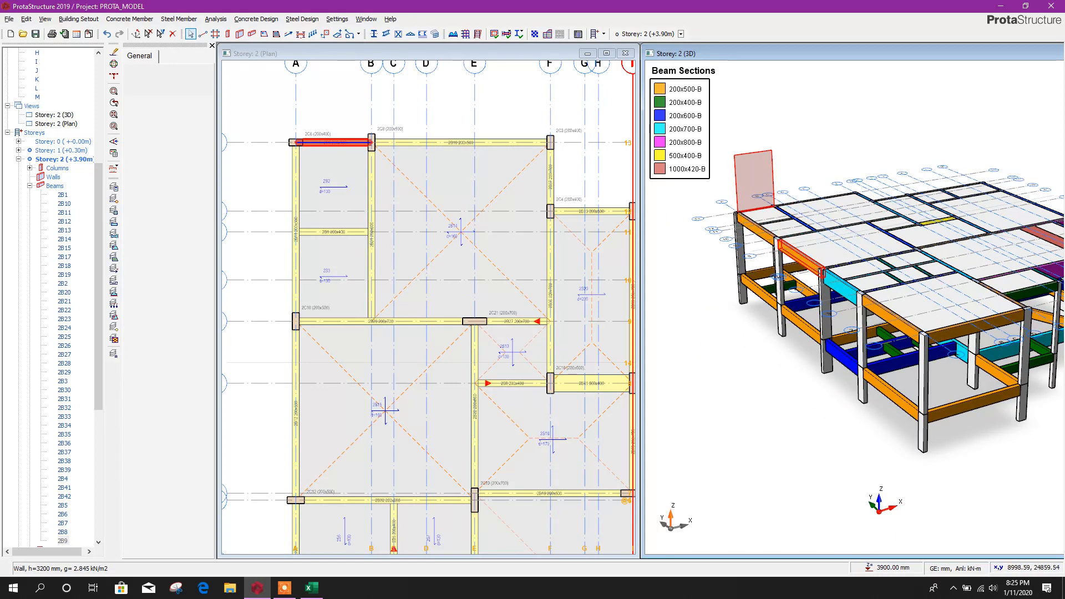
Select all storey 1 beams in the 3D view, paste the copied wall load onto them, confirm the replacement and clear the selection.
scroll(747, 396, "down", 3)
middle_click_drag(766, 454, 838, 411)
left_click_drag(740, 313, 1033, 336)
middle_click_drag(975, 366, 956, 334)
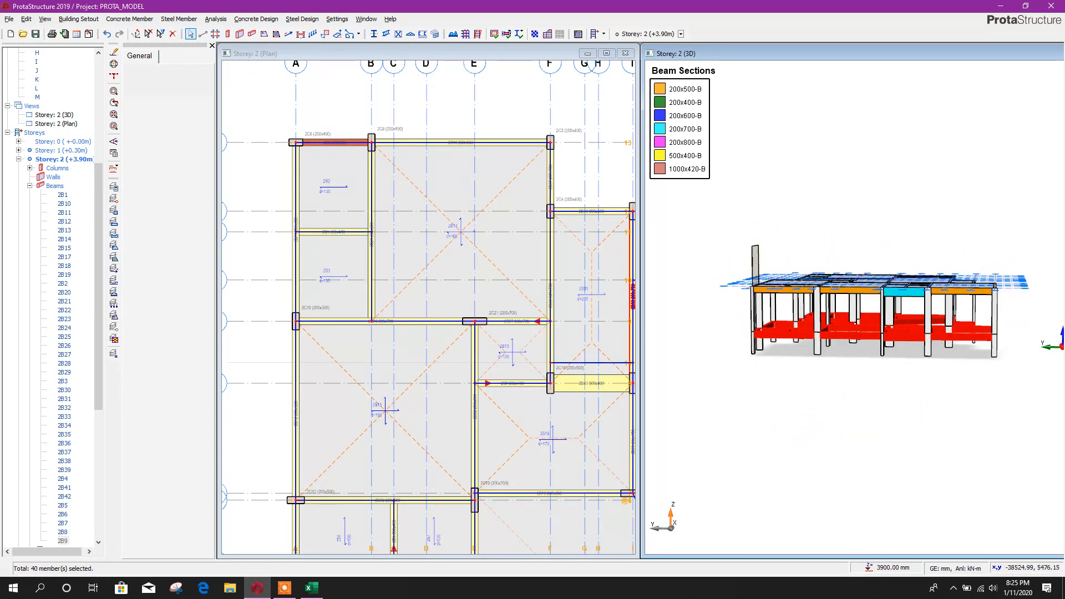
right_click(960, 335)
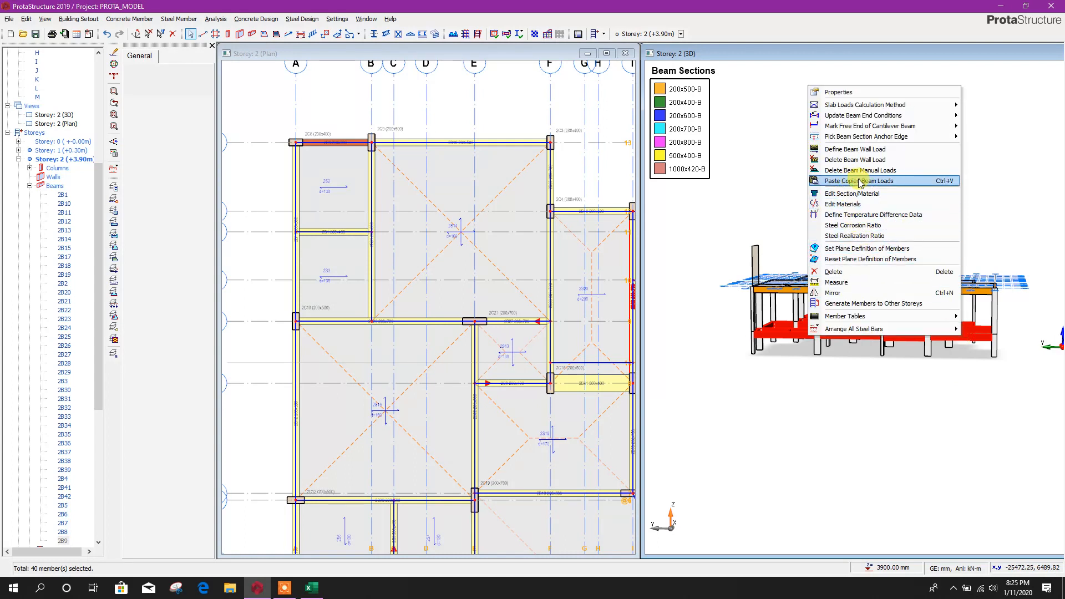
left_click(888, 182)
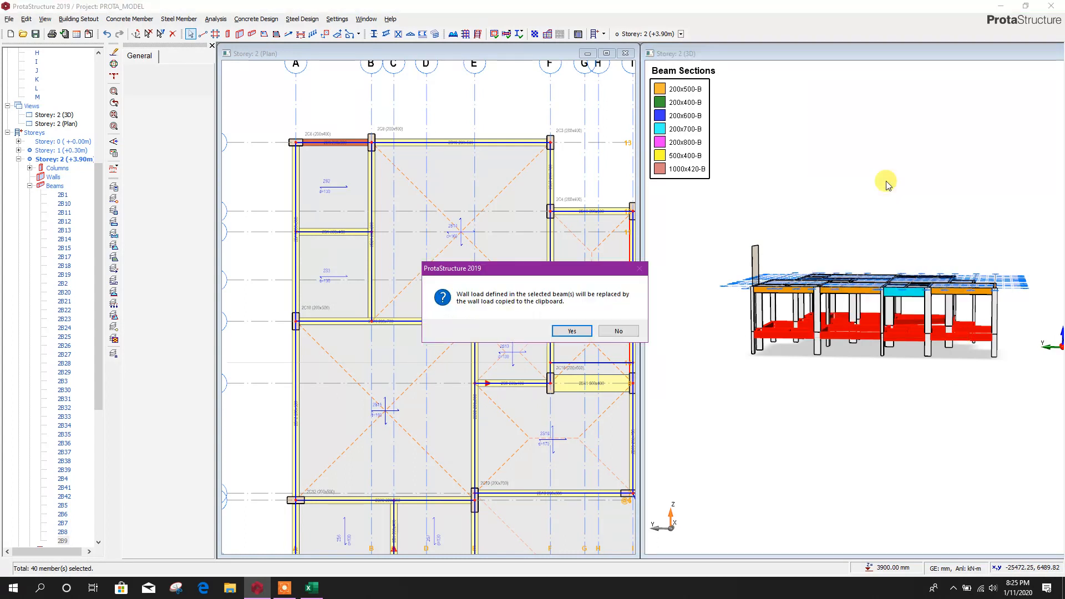
left_click(571, 329)
key("Escape")
Edit the wall load of the storey 2 beam on axis 13 between axes A and B, setting the wall height to 3.007 m.
left_click_drag(961, 428, 893, 447)
middle_click(788, 283)
middle_click(788, 282)
middle_click_drag(782, 277, 813, 333)
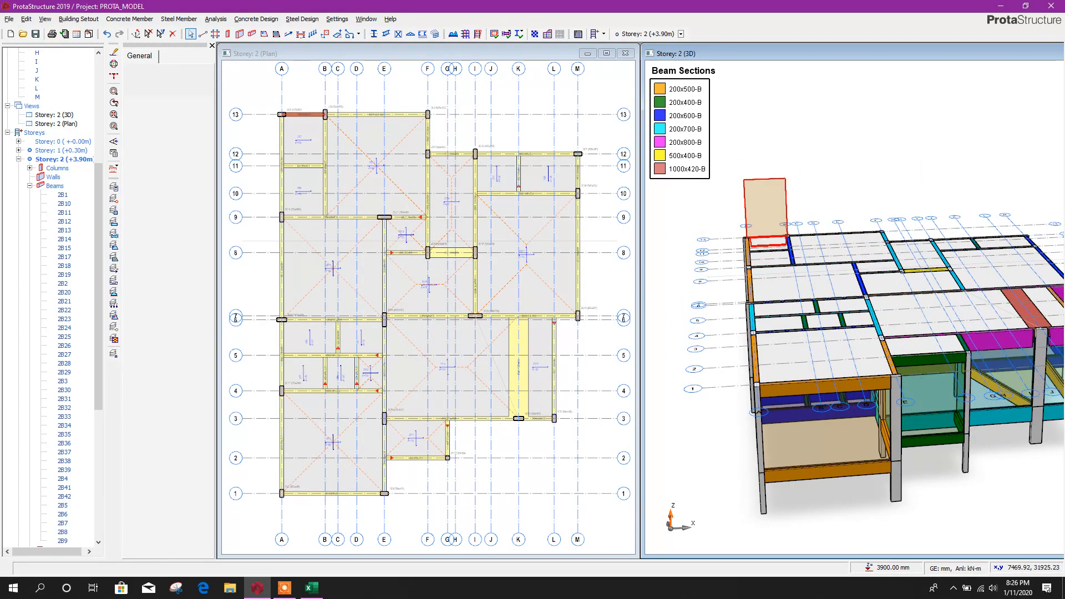
right_click(788, 193)
left_click(826, 317)
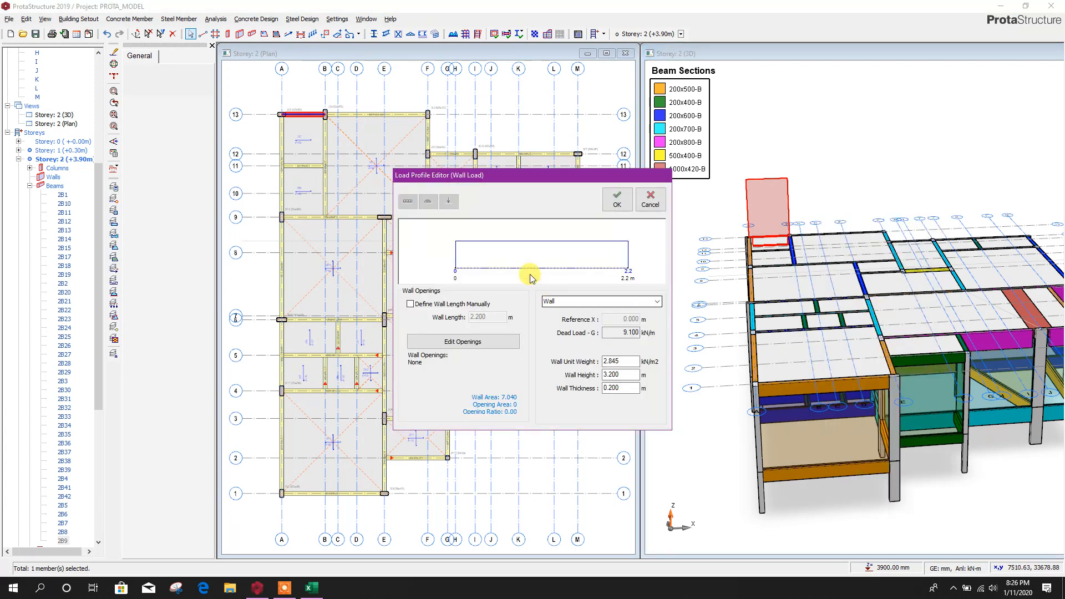
double_click(617, 374)
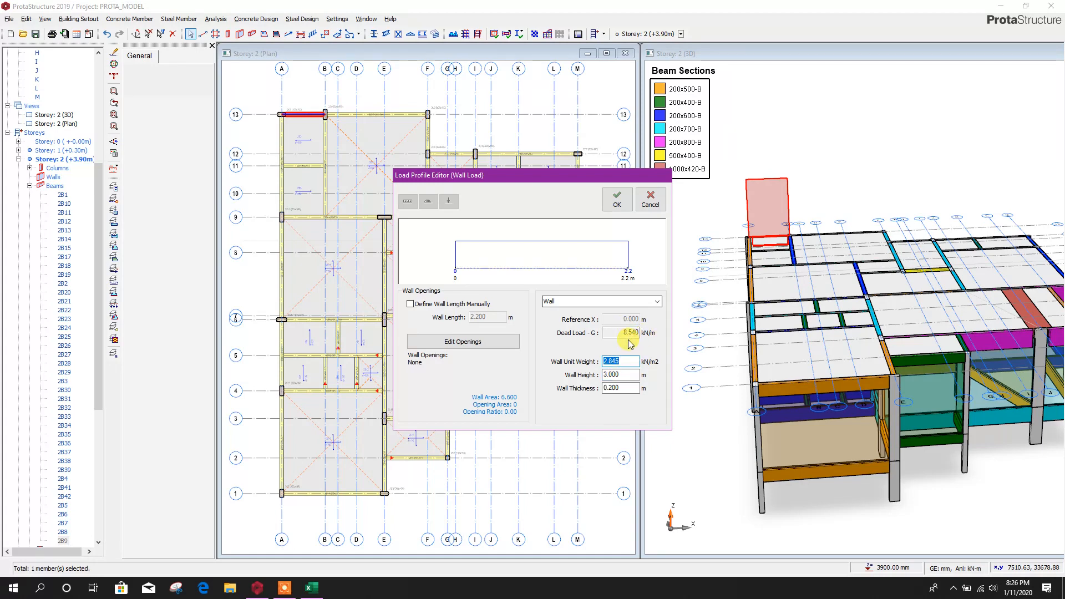
left_click(615, 361)
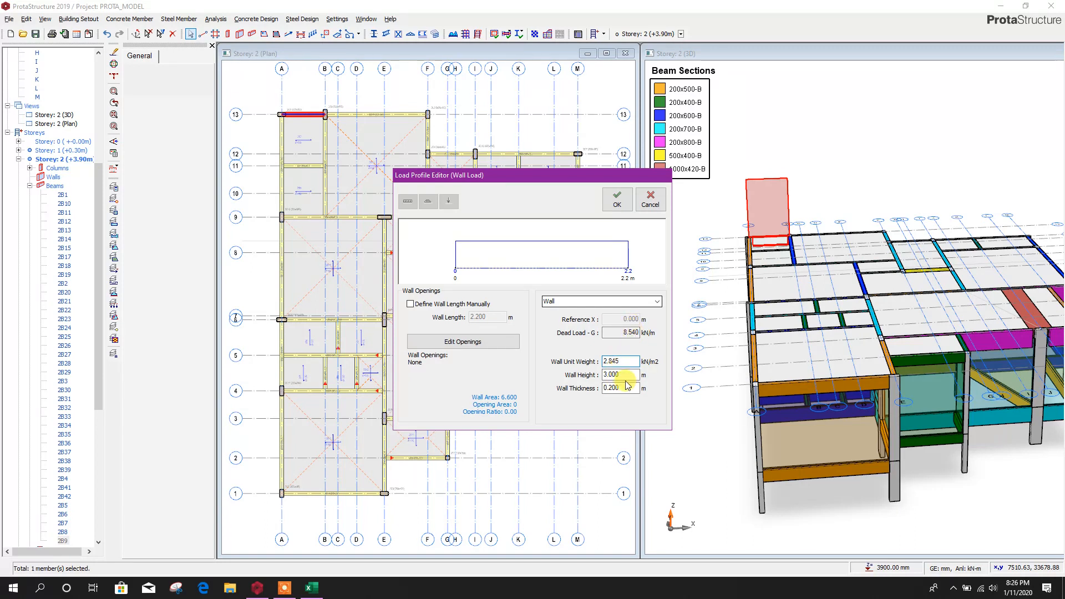
double_click(609, 375)
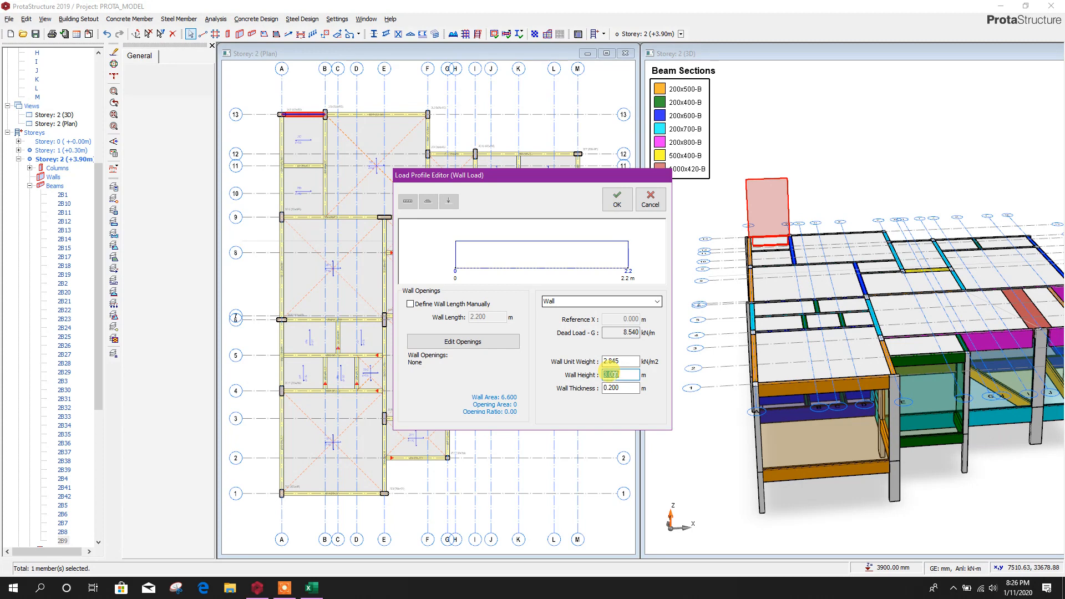
type("2")
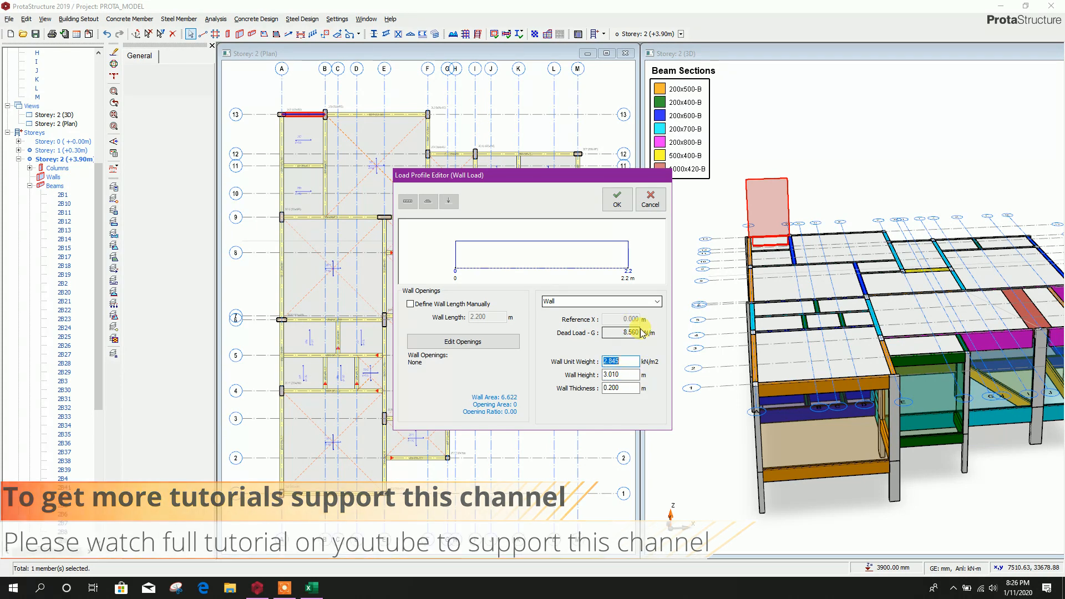
left_click(616, 375)
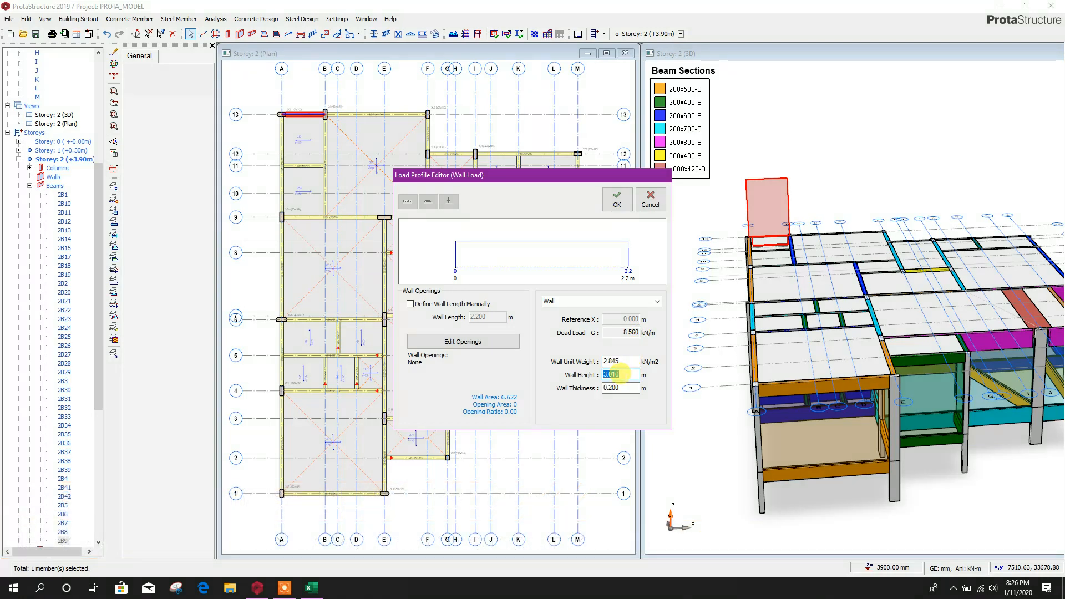
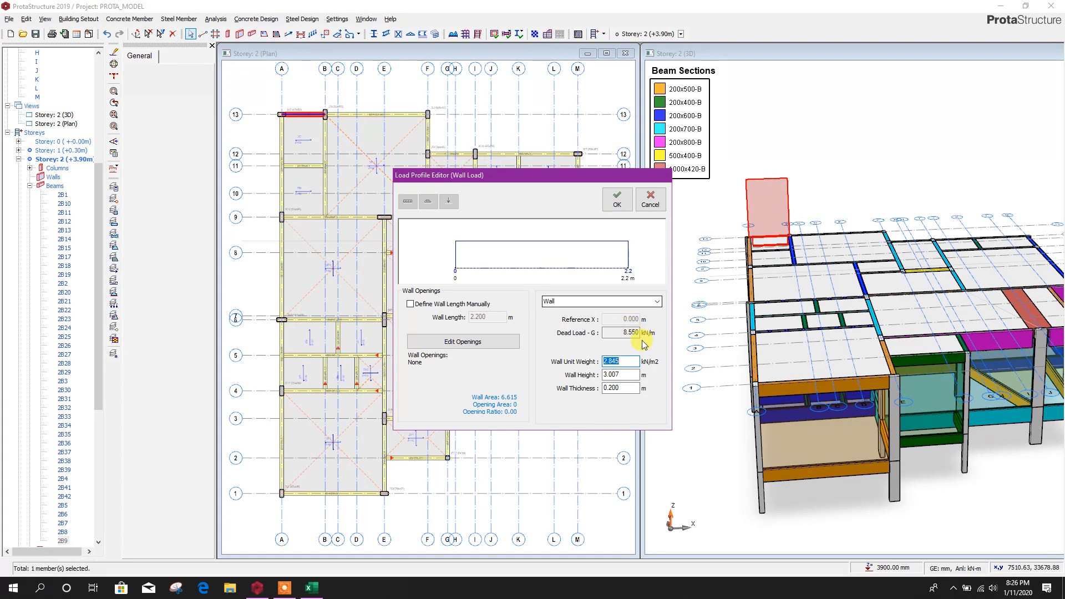
left_click(620, 203)
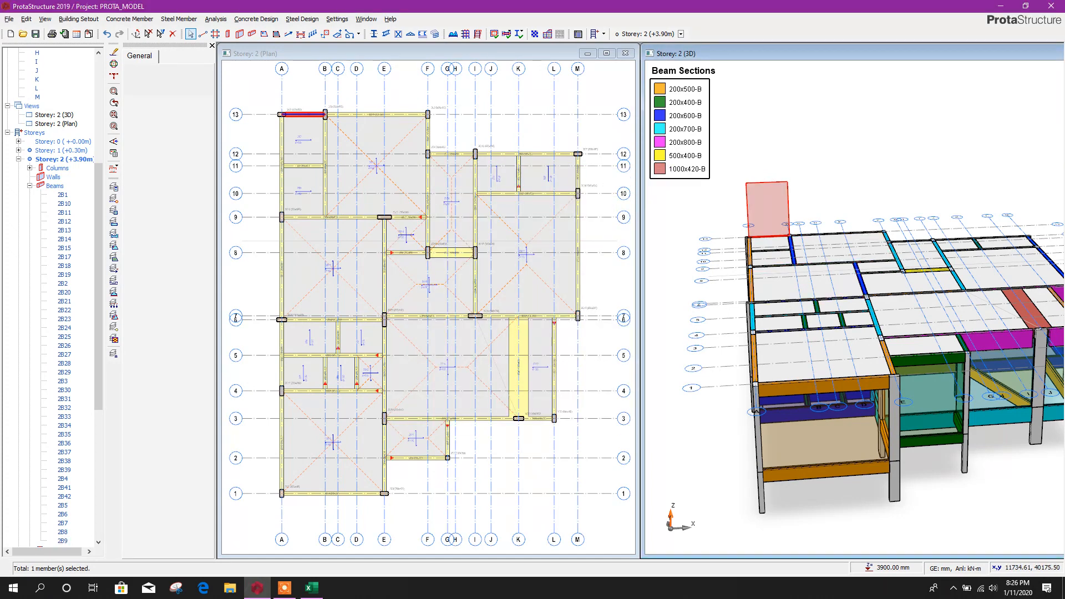
Copy the wall load of the storey 2 beam on axis 13 between axes A and B.
left_click_drag(791, 472, 860, 487)
scroll(855, 377, "down", 3)
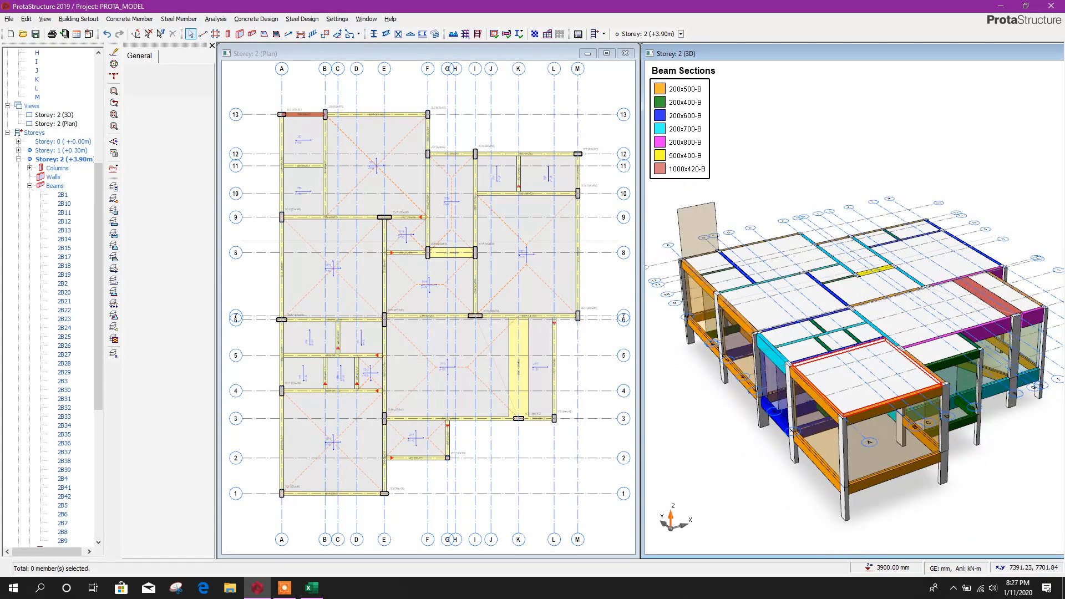
right_click(746, 258)
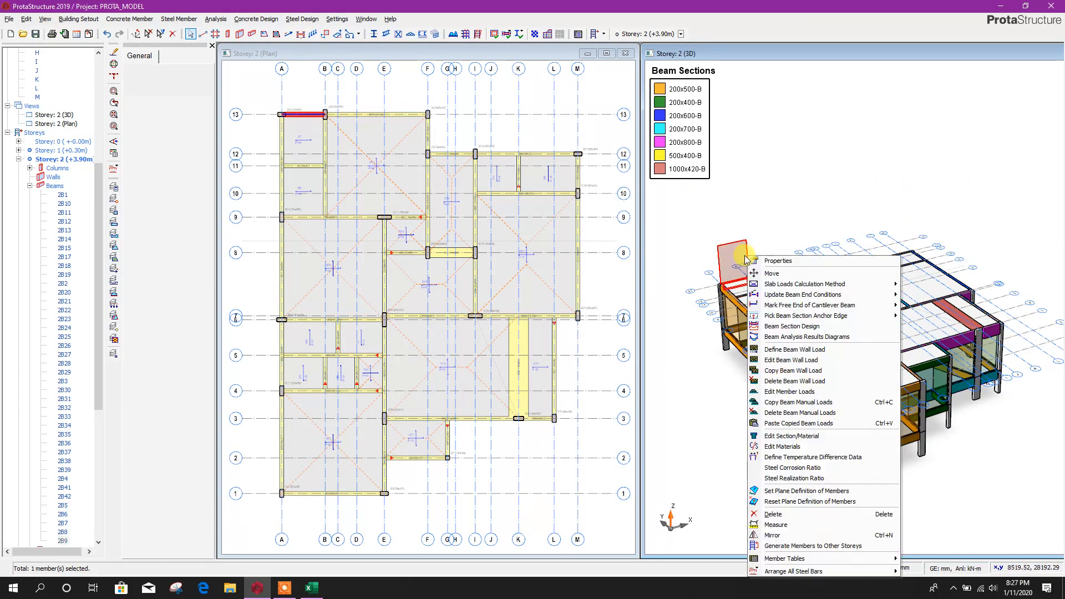
left_click(789, 370)
Select all storey 2 beams in the 3D view, paste the copied wall load onto them, confirm the replacement and clear the selection.
left_click_drag(771, 452, 823, 446)
middle_click_drag(822, 465, 830, 457)
left_click_drag(732, 316, 987, 357)
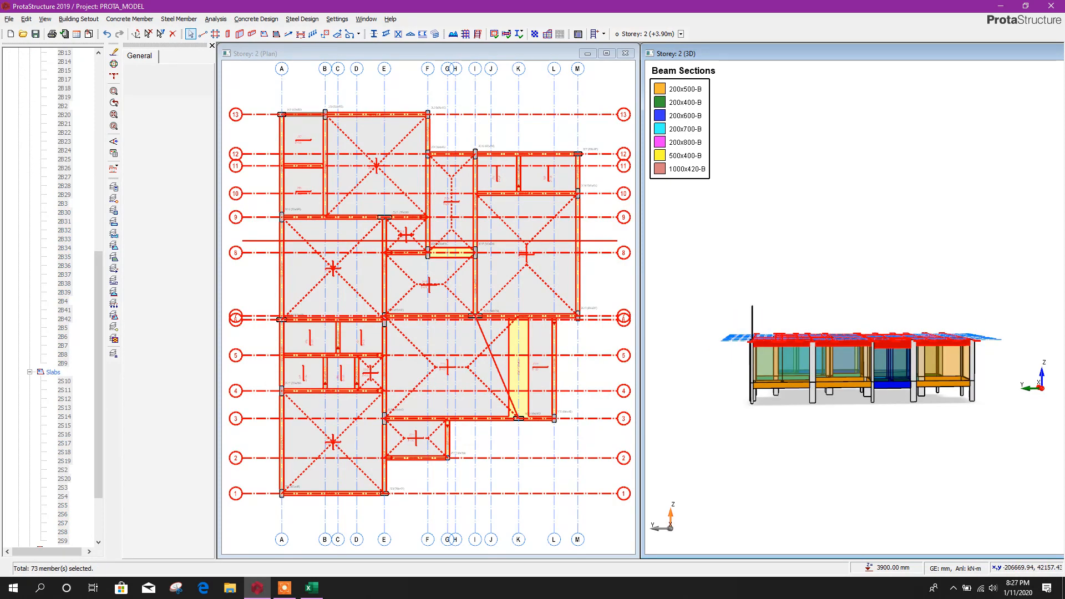
scroll(914, 270, "up", 5)
right_click(845, 370)
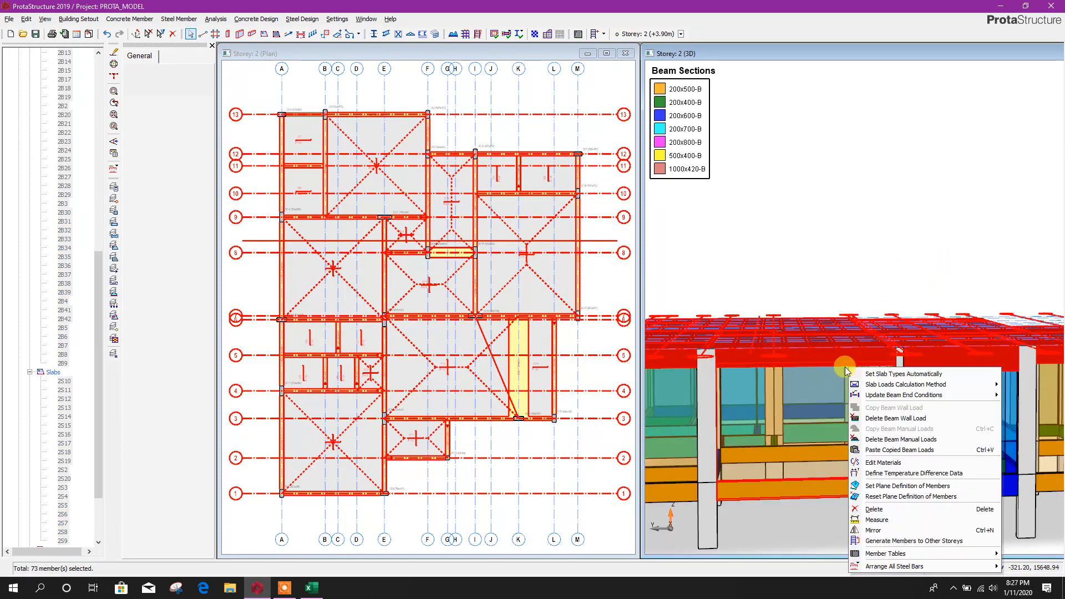
left_click(901, 450)
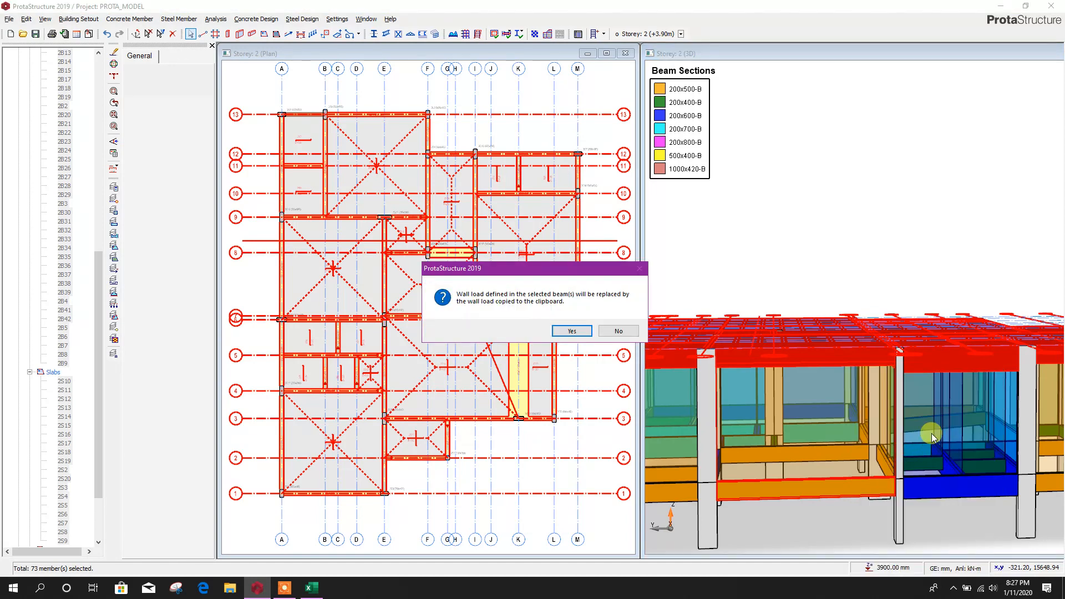
left_click(571, 330)
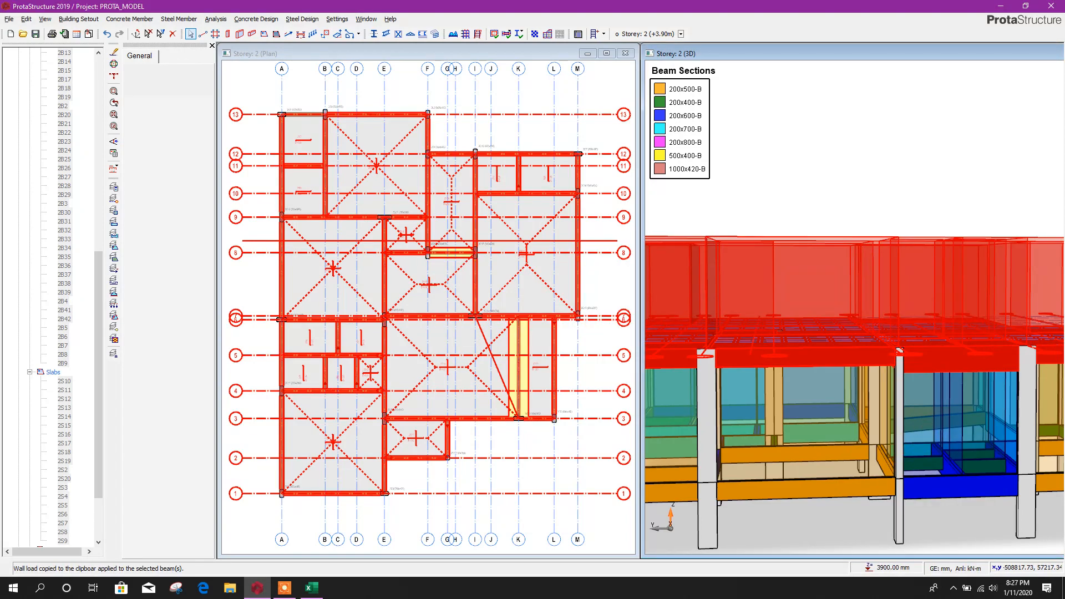
scroll(838, 240, "down", 5)
left_click_drag(940, 369, 859, 408)
left_click(925, 367)
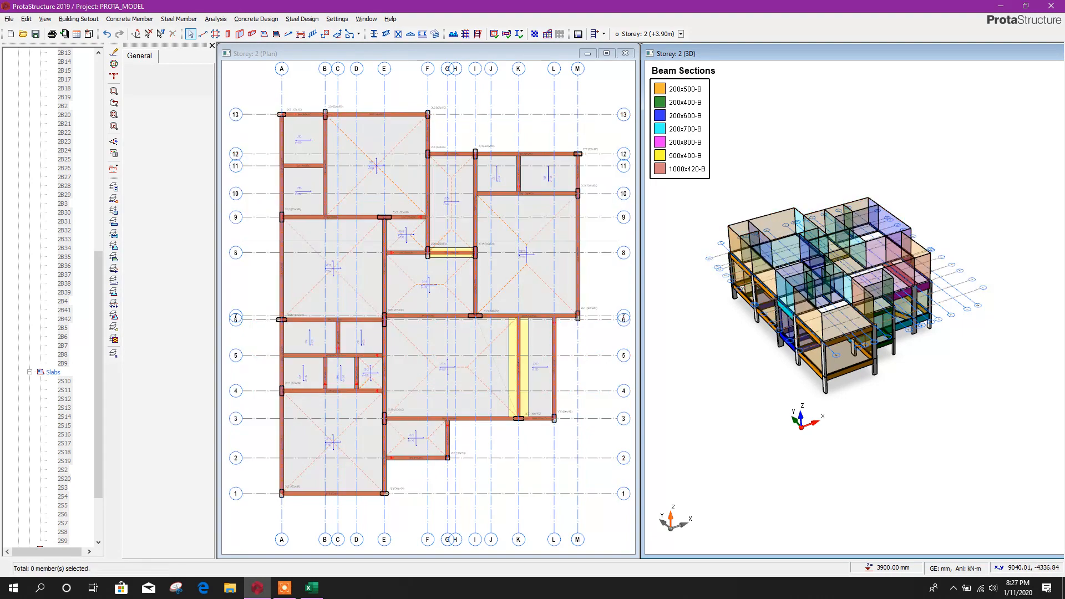
Set the wall unit weight, height and thickness to 0 for the storey 2 500x400 beam on axis 8 between axes F and I.
left_click_drag(925, 367, 905, 436)
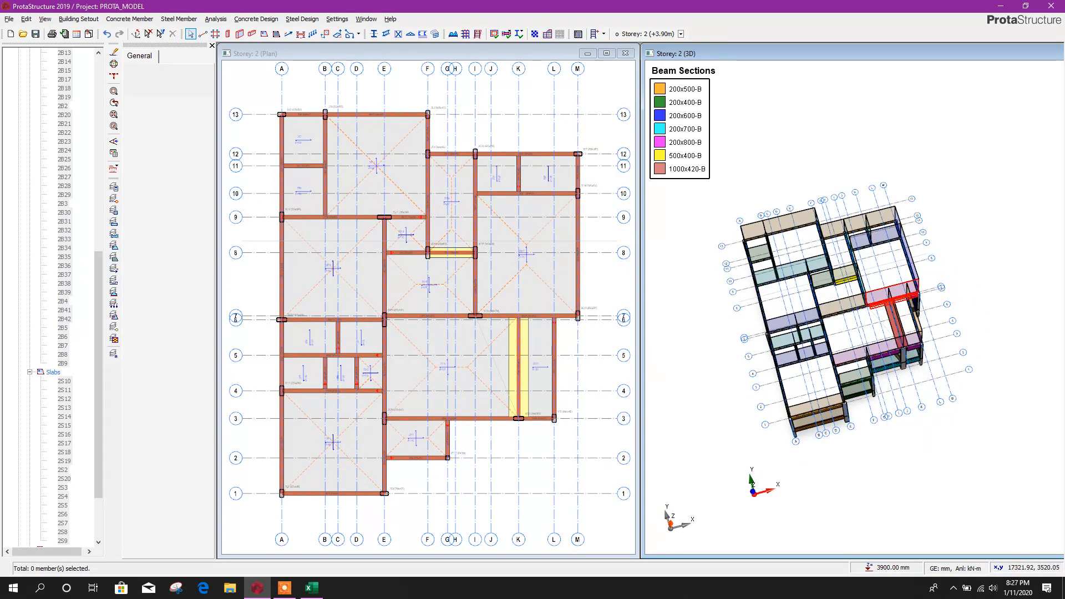
scroll(838, 249, "up", 5)
left_click(838, 252)
right_click(845, 247)
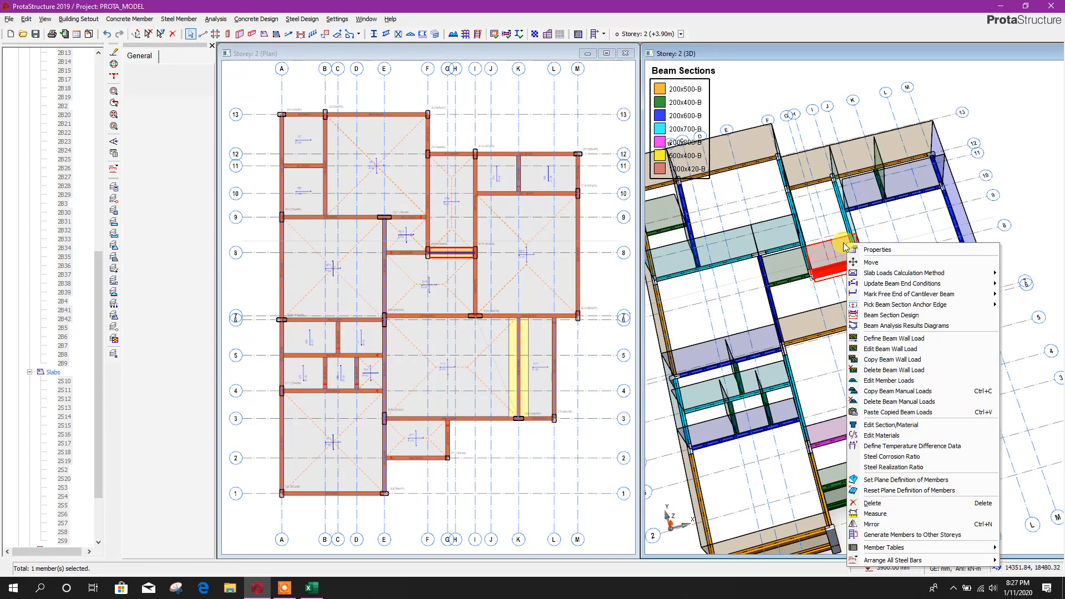
left_click(890, 349)
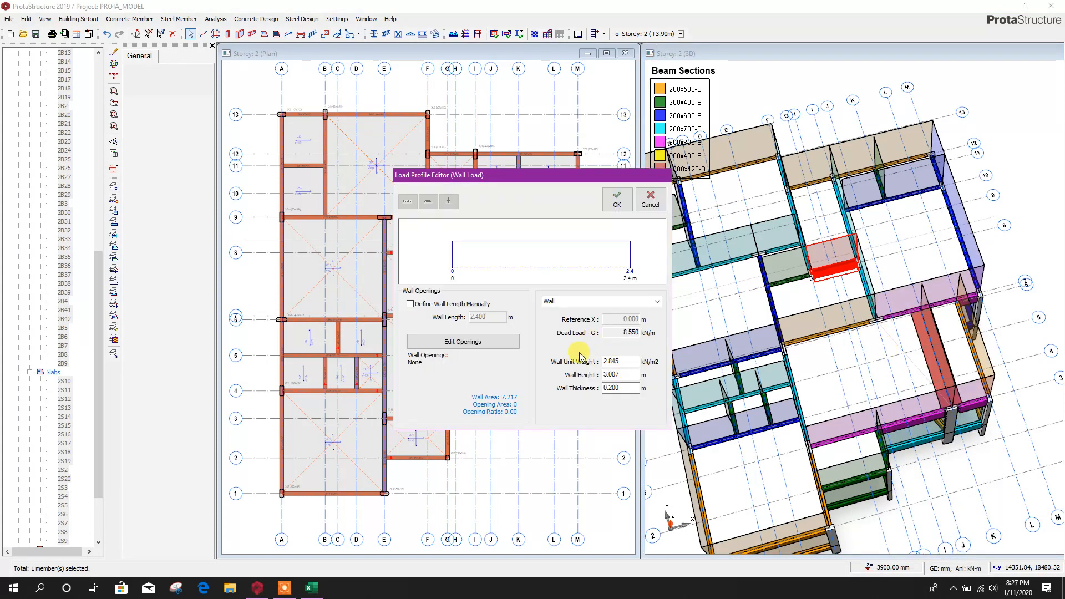
left_click_drag(628, 374, 597, 376)
type("000")
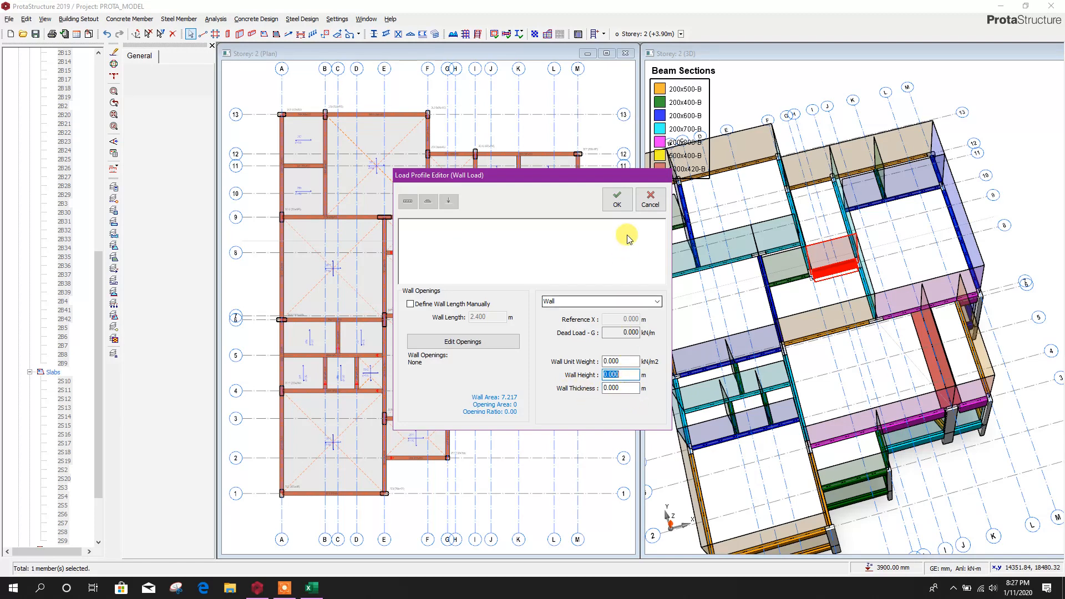
left_click(617, 200)
key("Escape")
Collapse the axes and storey 2 branches in the structure tree and switch the plan view to storey 1.
scroll(834, 184, "down", 3)
middle_click_drag(835, 183, 859, 191)
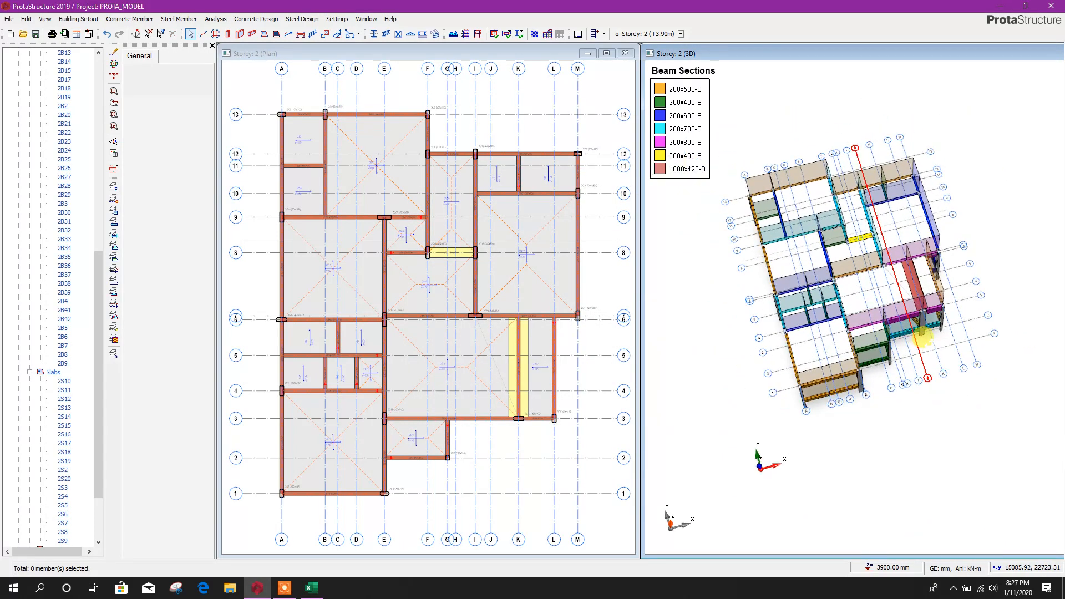
middle_click_drag(923, 337, 950, 336)
scroll(952, 328, "up", 2)
middle_click_drag(464, 241, 474, 231)
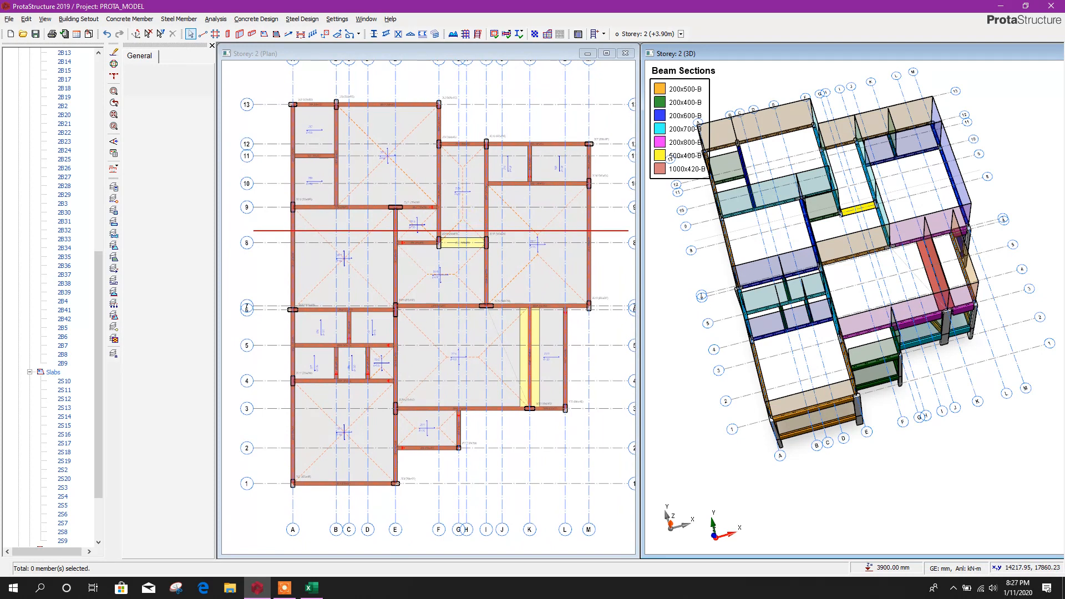
scroll(41, 281, "up", 15)
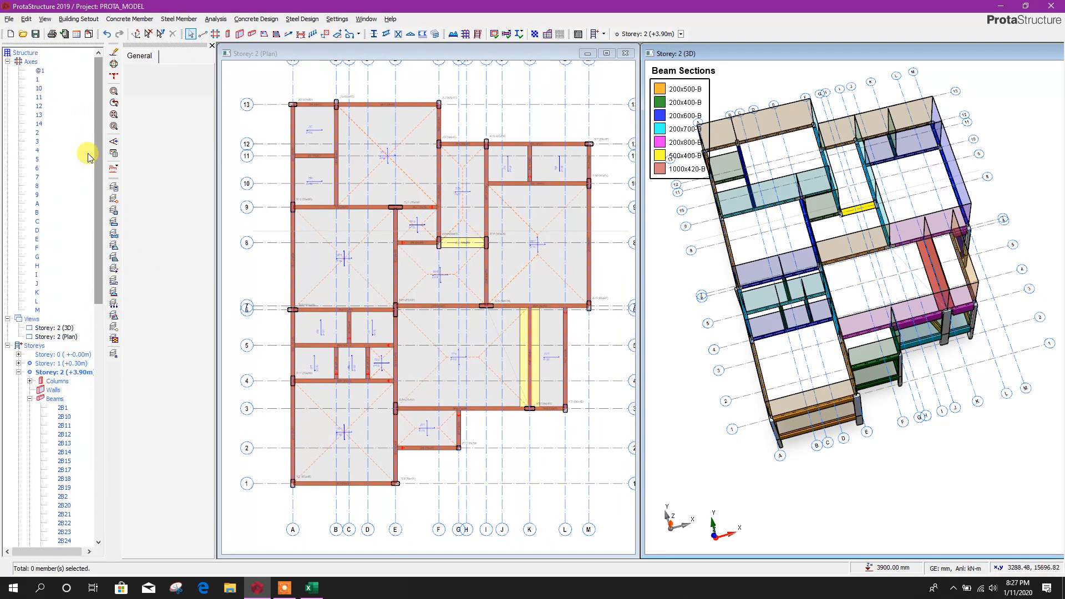
left_click(7, 62)
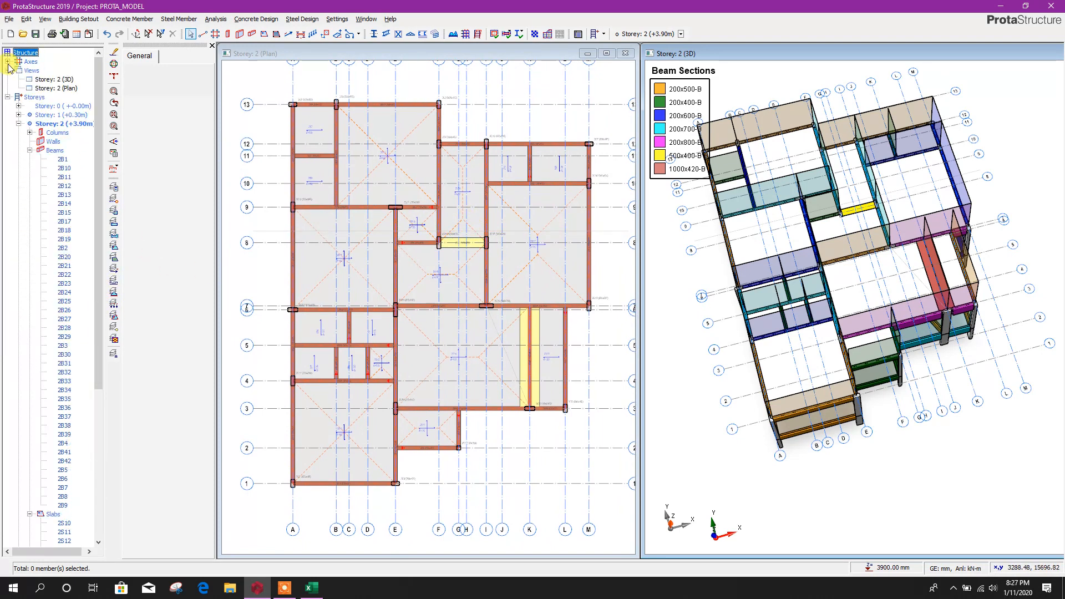
left_click(19, 123)
double_click(61, 115)
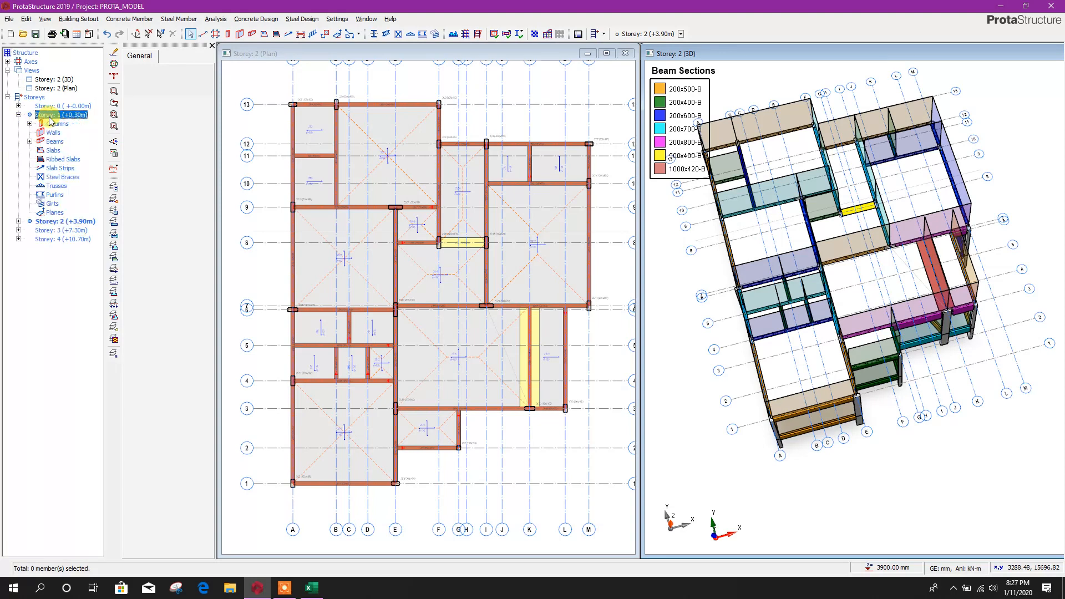
Set the wall unit weight, height and thickness to 0 for the storey 1 diagonal beam between axes I and K.
scroll(466, 252, "up", 3)
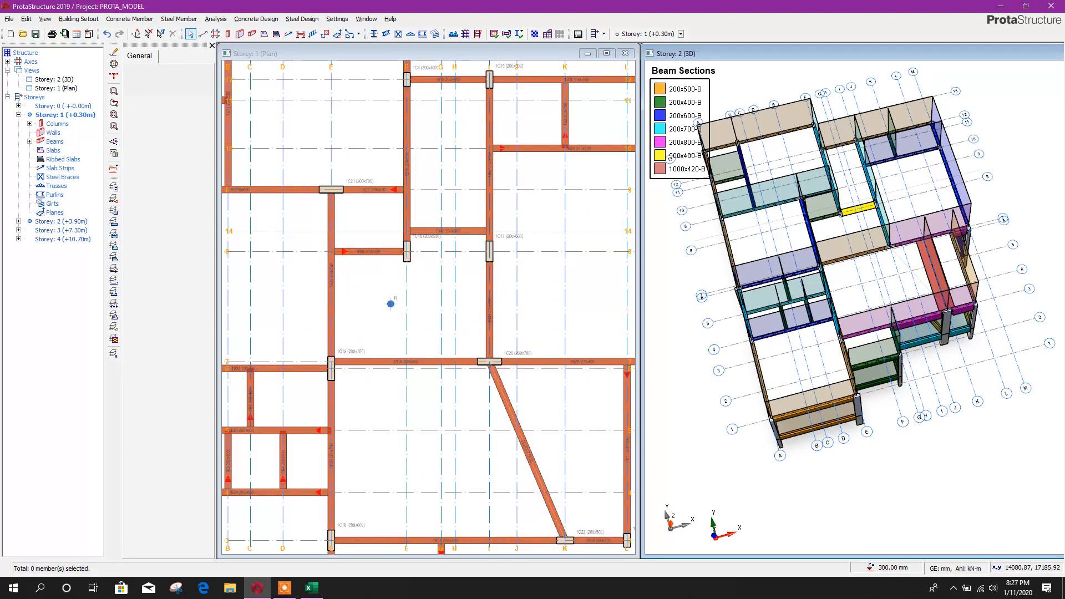
left_click(457, 231)
scroll(471, 251, "down", 3)
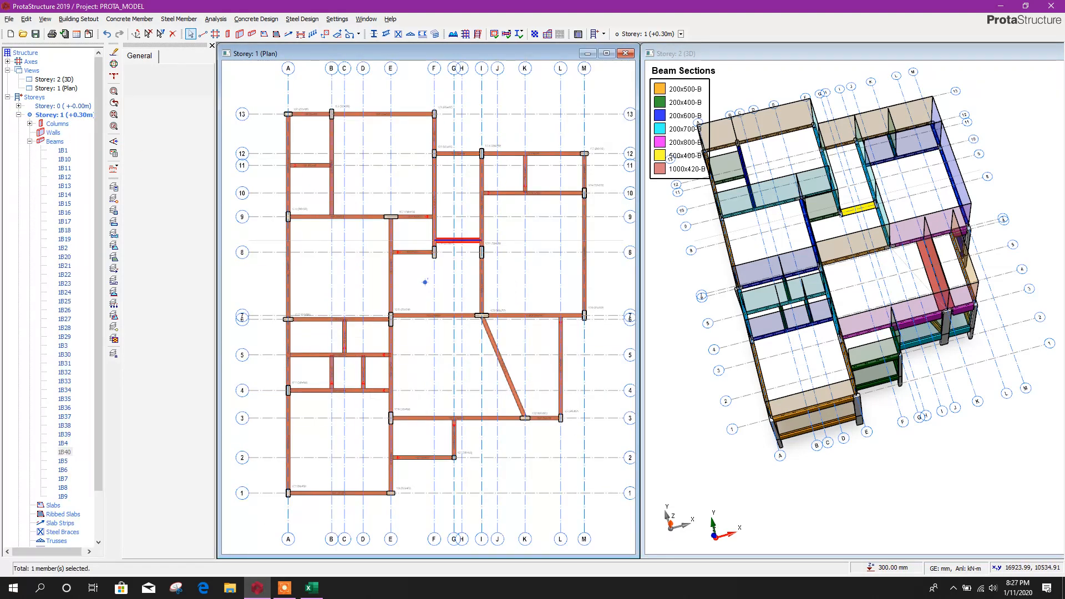
mouse_move(491, 343)
scroll(490, 343, "up", 6)
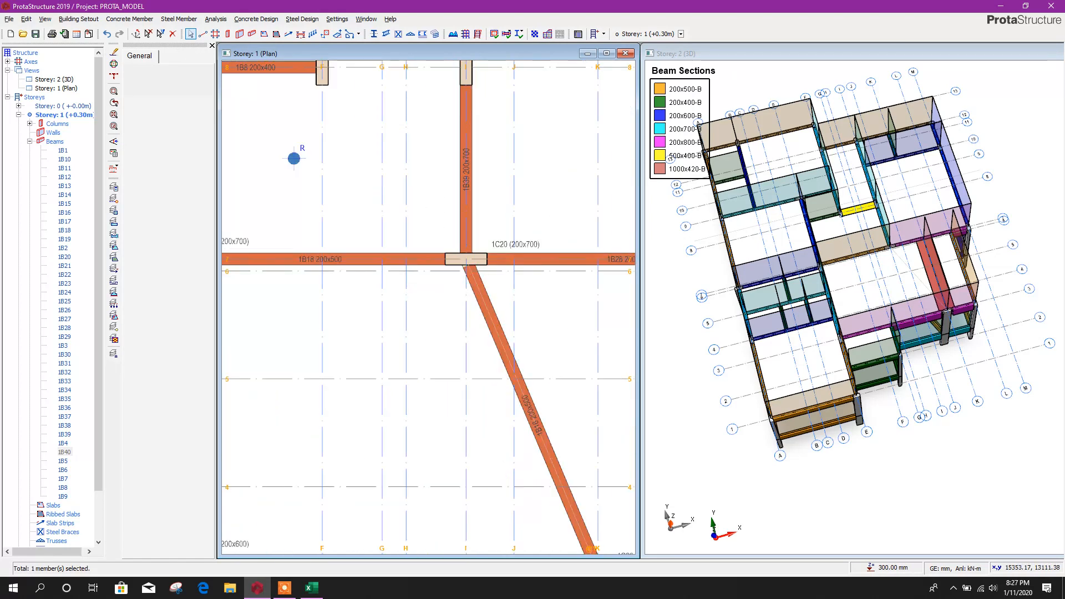
left_click(501, 316)
right_click(501, 316)
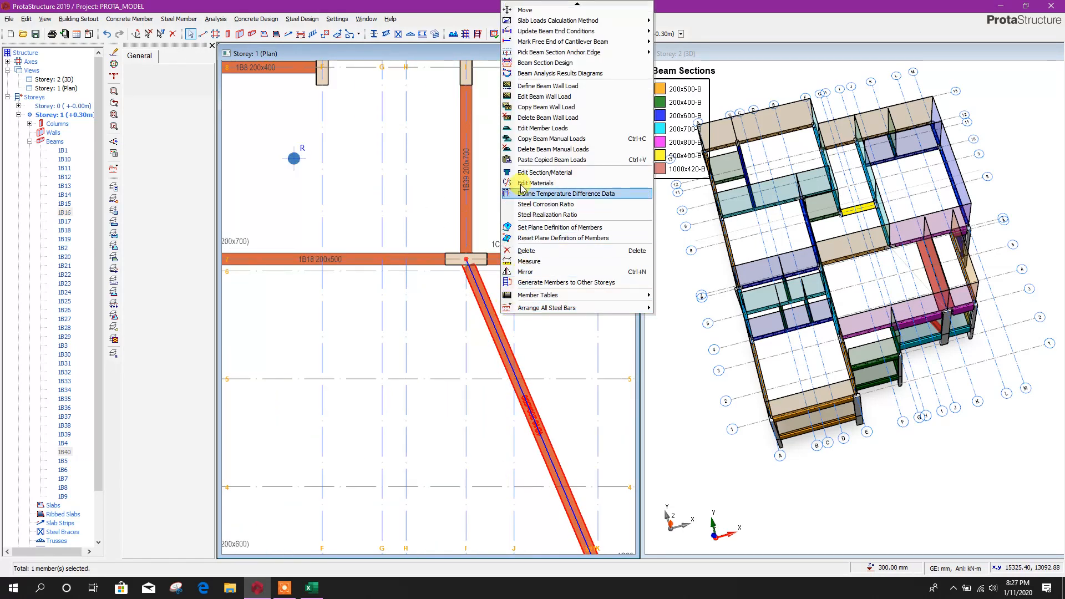
left_click(538, 98)
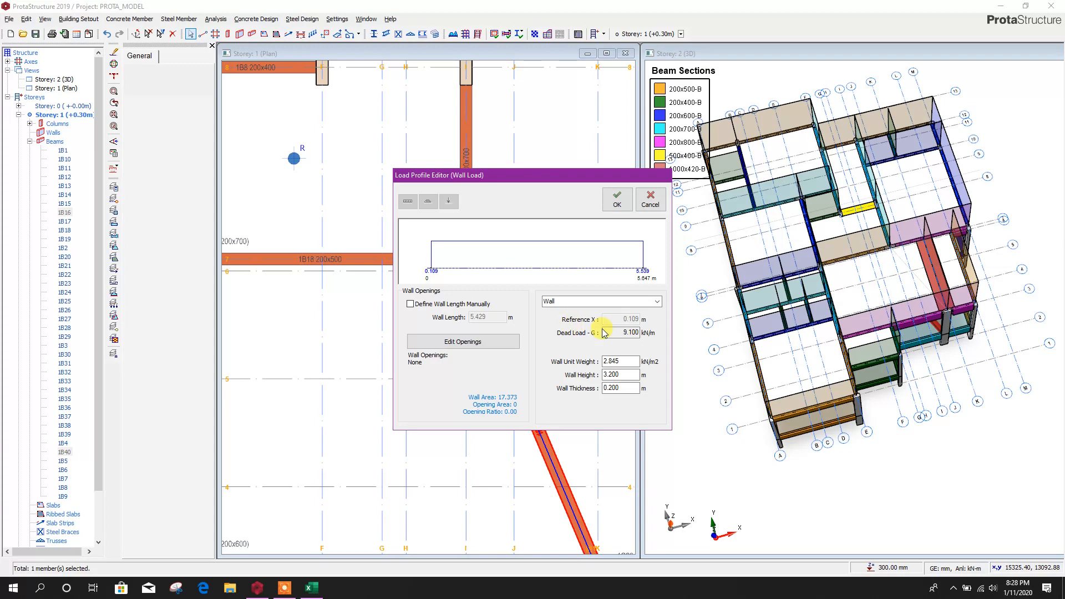
left_click(618, 389)
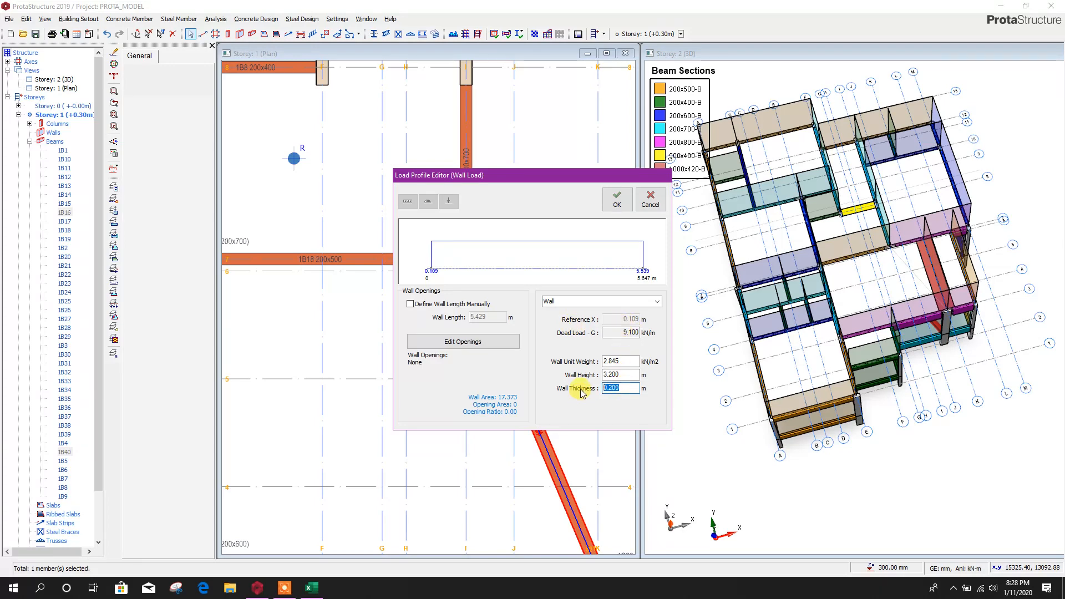
left_click(610, 372)
type("0")
left_click(607, 362)
type("0")
left_click(623, 372)
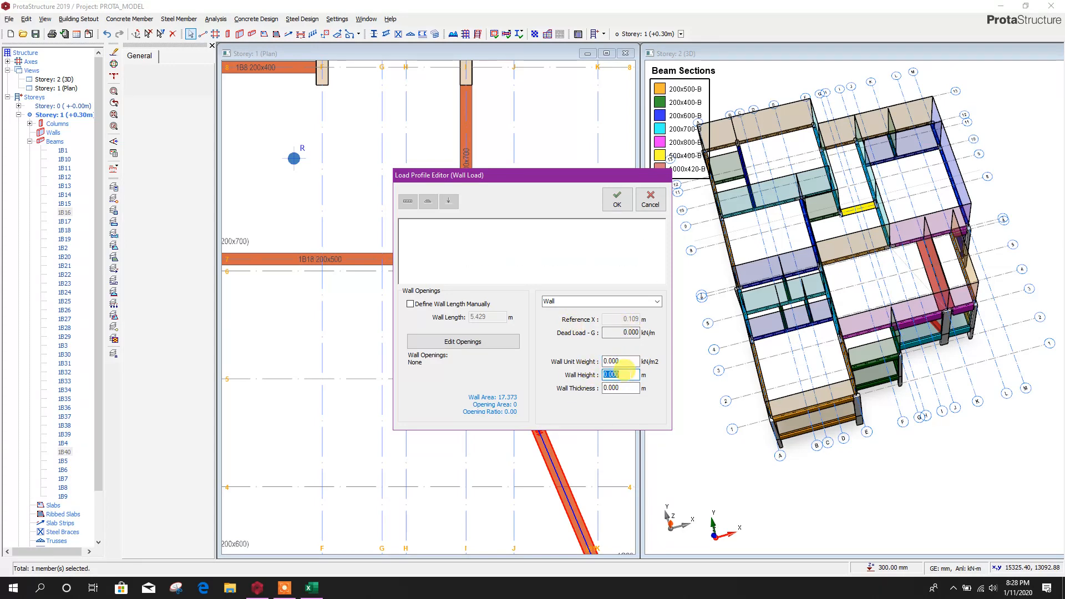
left_click(617, 198)
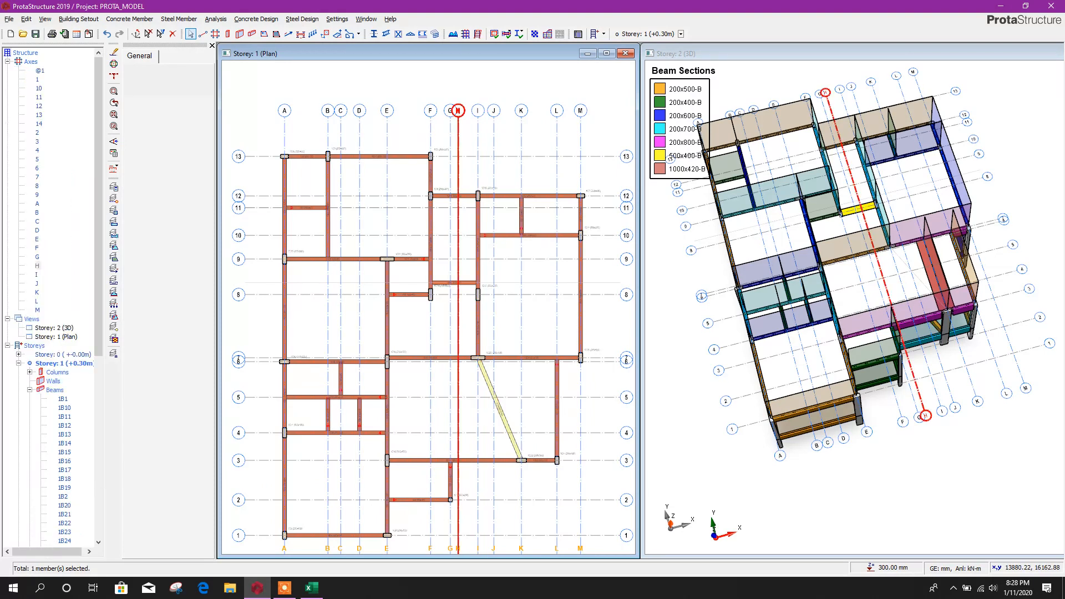
Zero the wall load of the short storey 1 beam spanning axes F to I between axes 8 and 9.
right_click(484, 255)
left_click(521, 360)
type("0")
left_click(621, 376)
left_click(618, 199)
Switch the plan view back to storey 2.
scroll(397, 330, "down", 3)
scroll(549, 386, "down", 2)
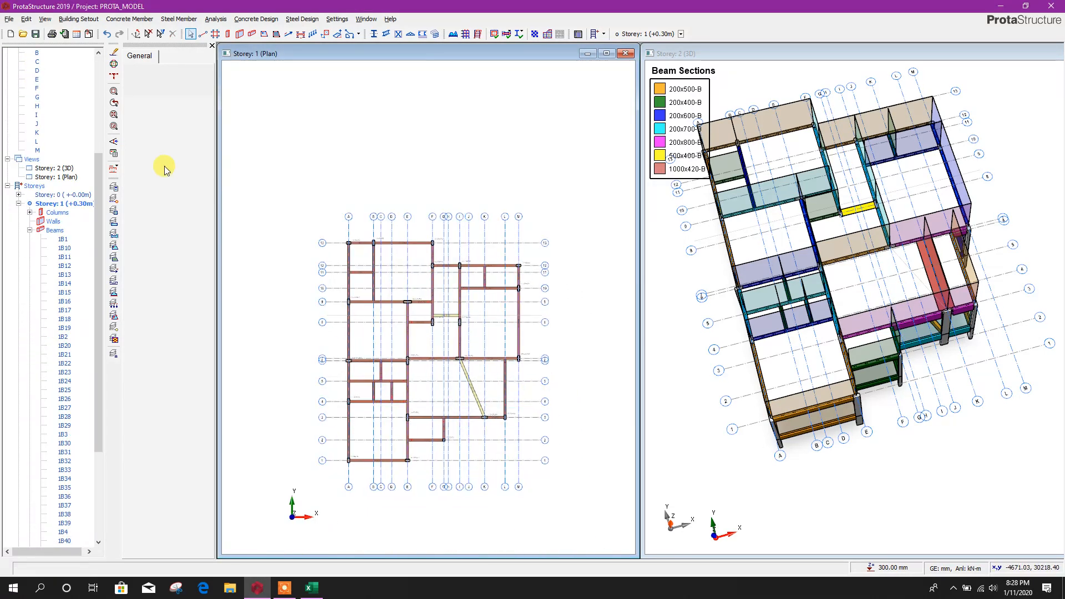
scroll(52, 175, "up", 1)
scroll(51, 174, "up", 5)
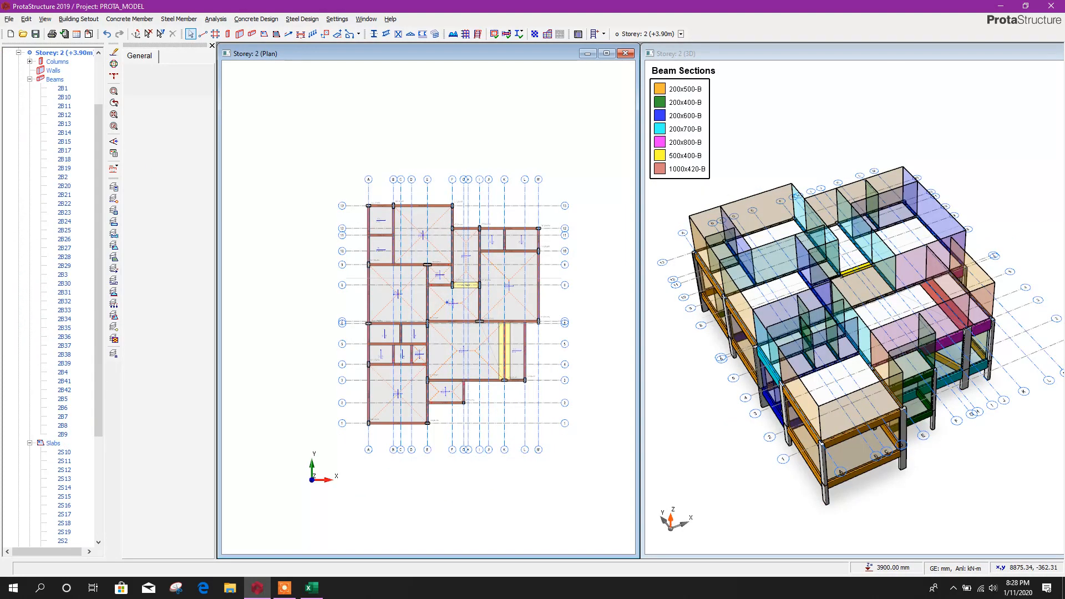
Generate storeys 3 and 4 from storey 2 with all member types, accepting that the process cannot be undone.
left_click_drag(734, 419, 816, 391)
left_click(30, 80)
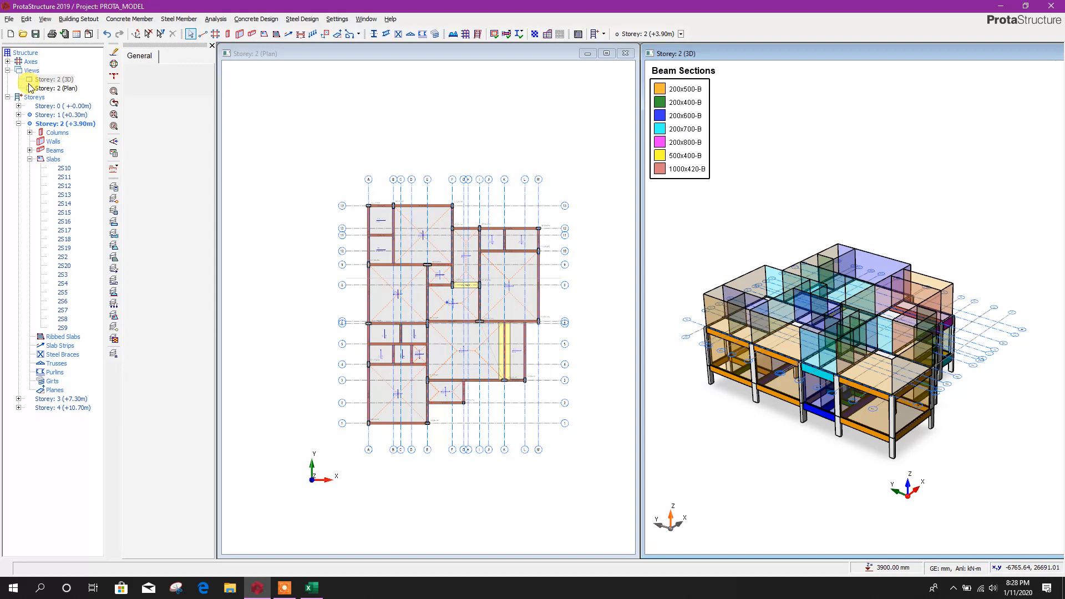
left_click(18, 124)
left_click(78, 19)
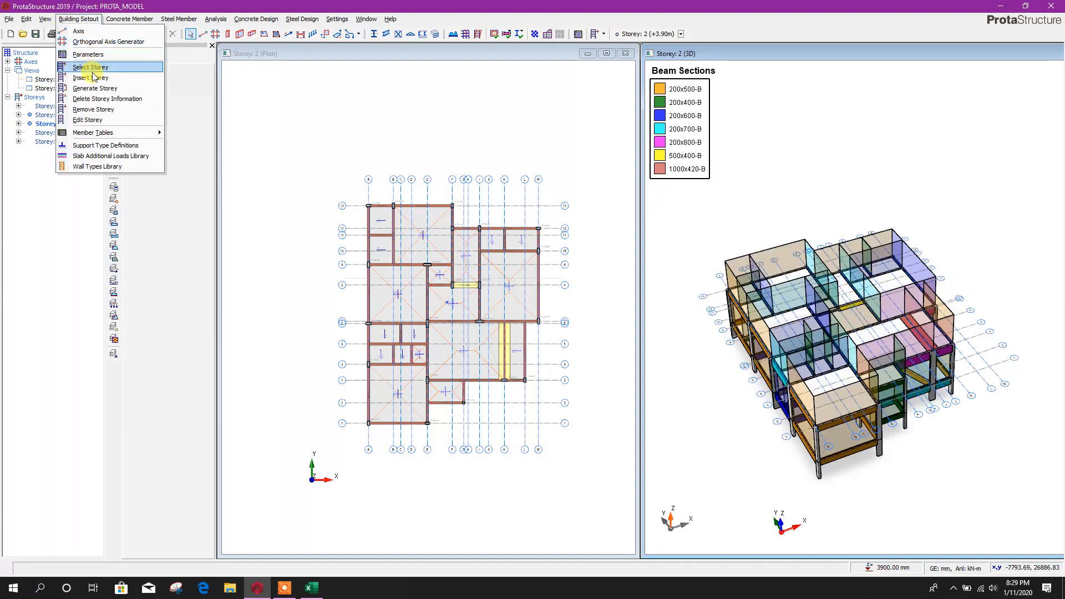
left_click(95, 88)
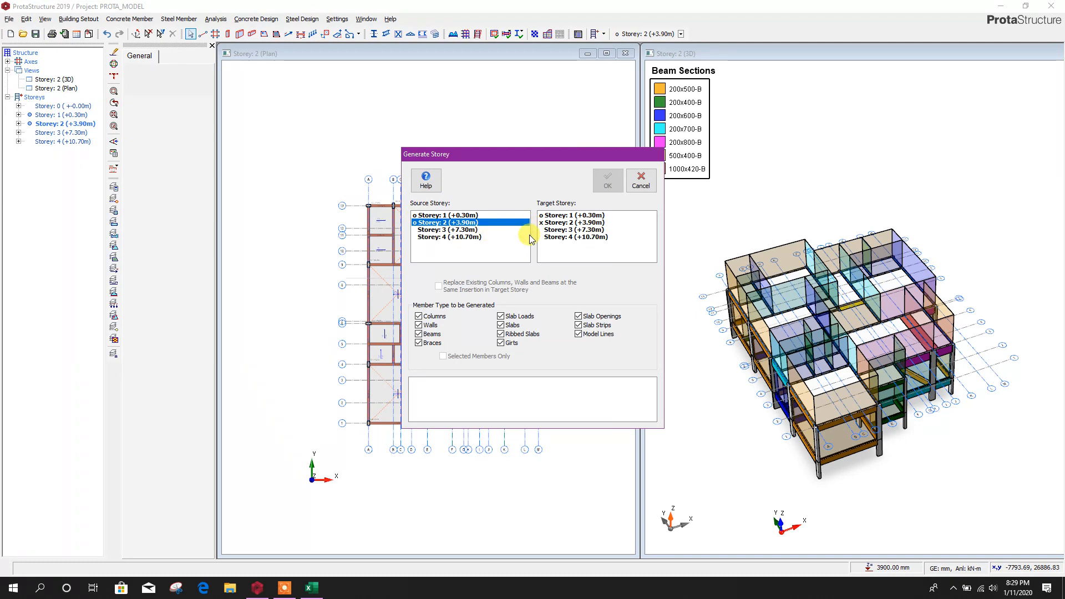
left_click(572, 230)
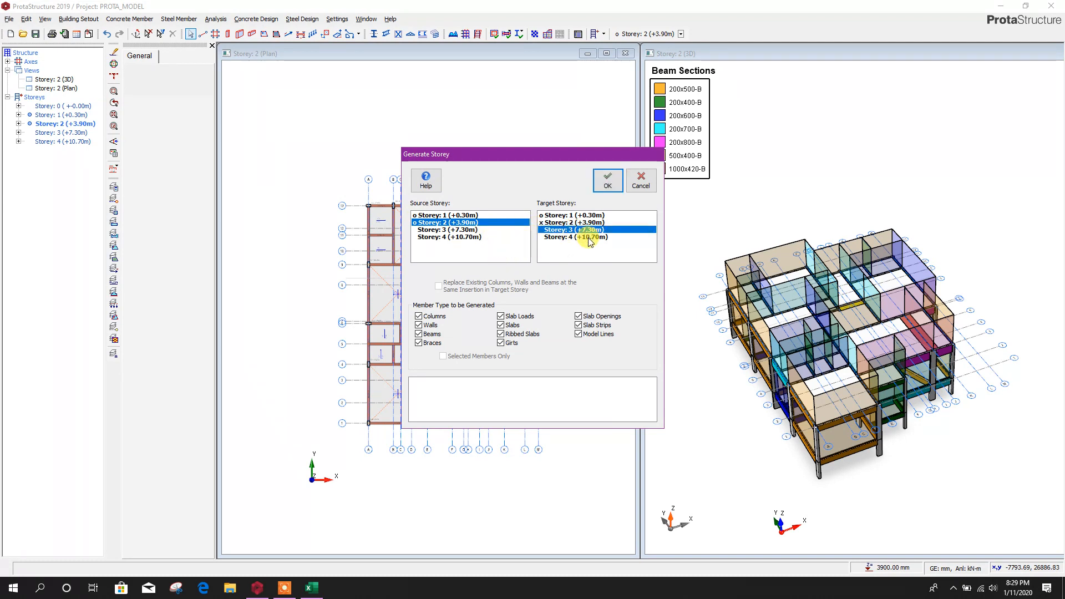
left_click(588, 238)
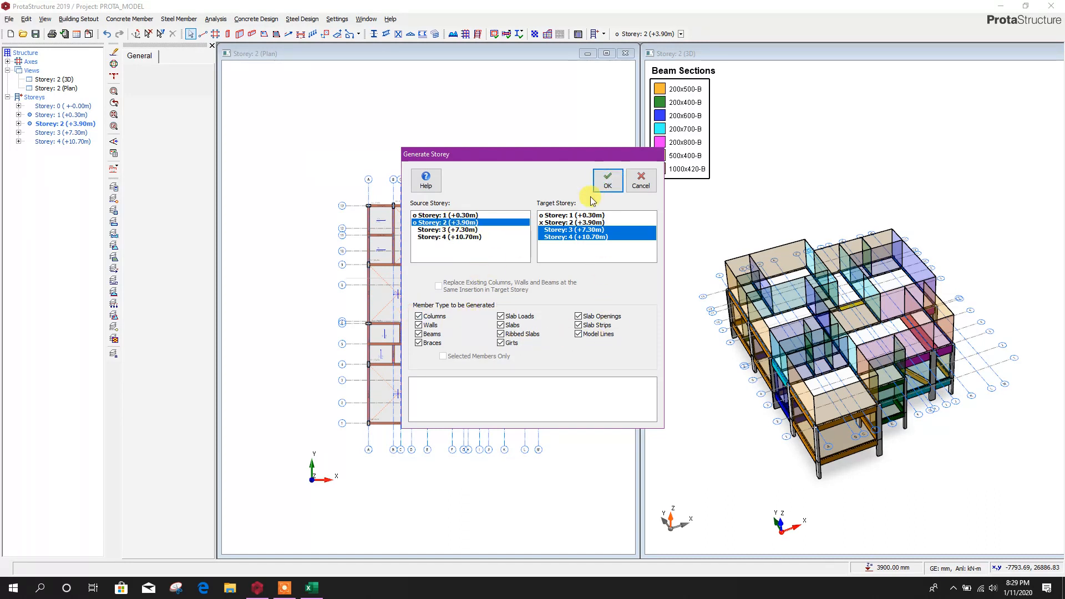
left_click(609, 186)
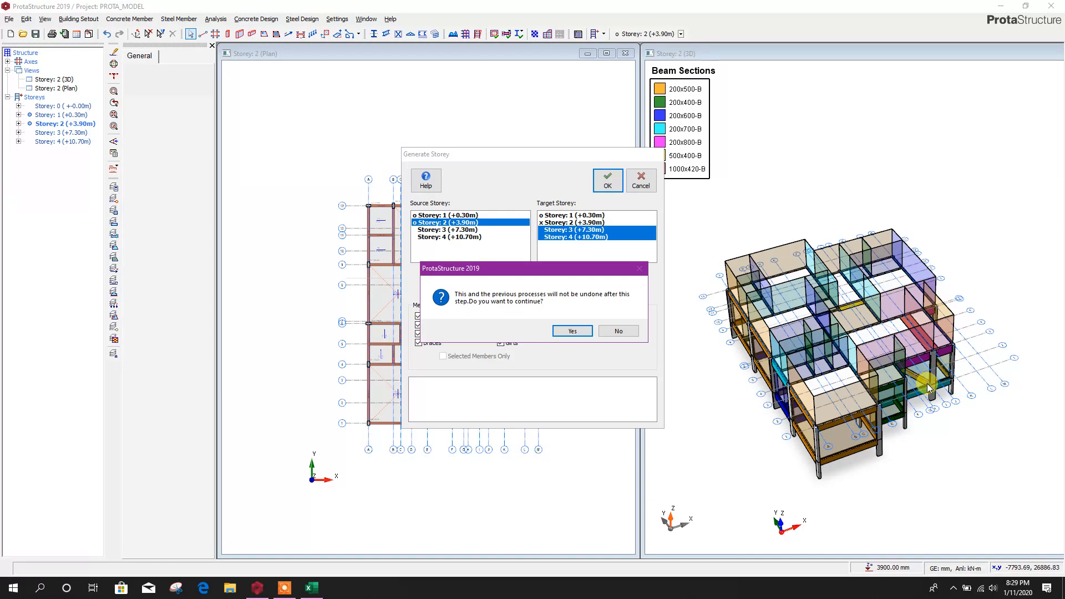
left_click(573, 332)
left_click_drag(857, 471, 865, 451)
scroll(883, 383, "up", 2)
scroll(888, 382, "down", 3)
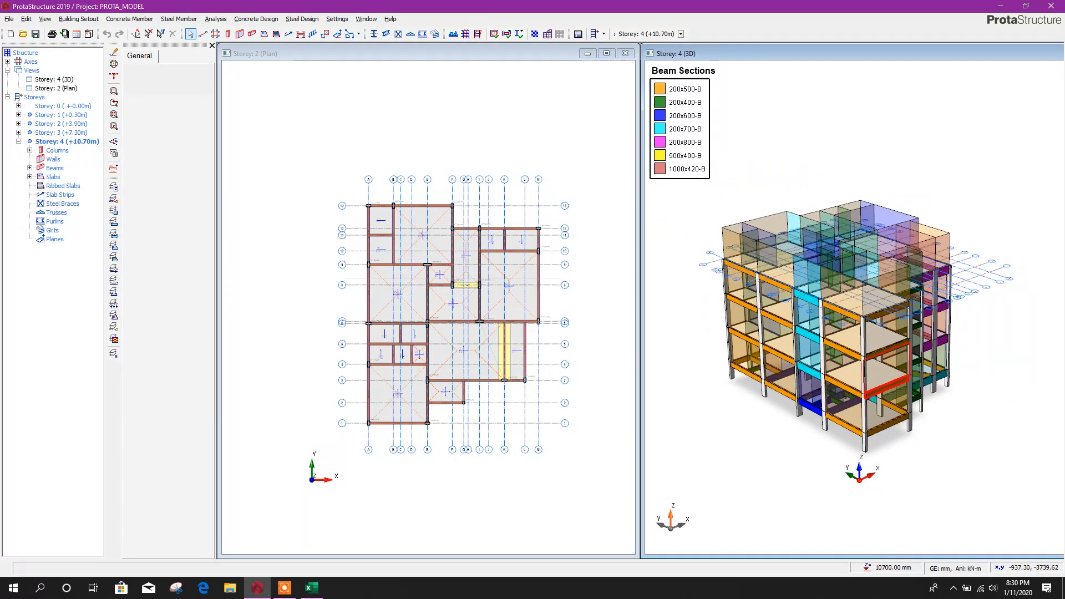
Collapse the storey 2 branch in the structure tree and switch the plan view to storey 3.
middle_click_drag(464, 415, 437, 394)
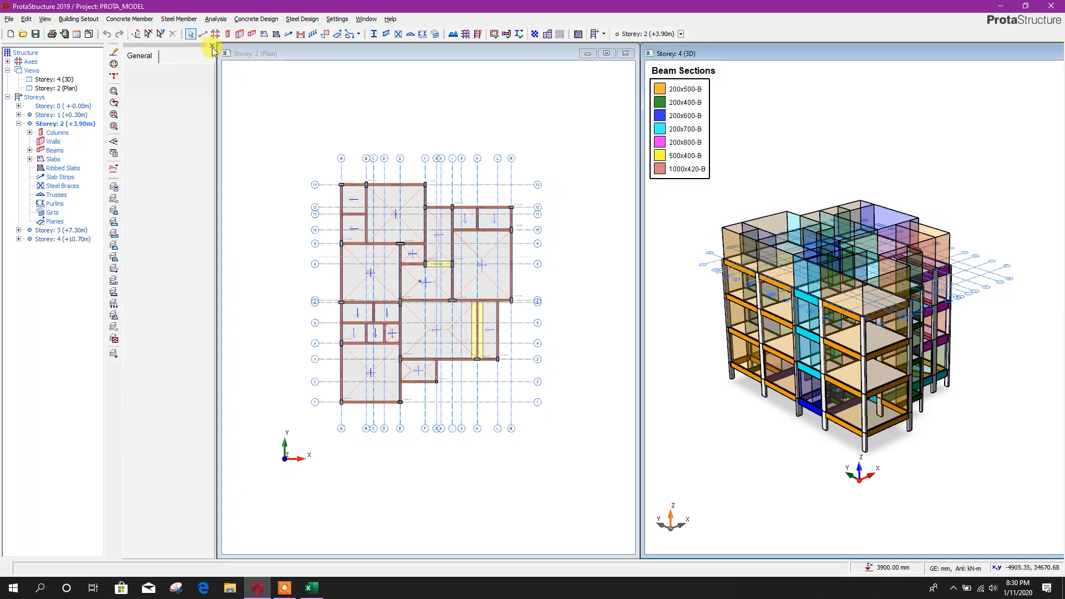
left_click(351, 91)
left_click(37, 127)
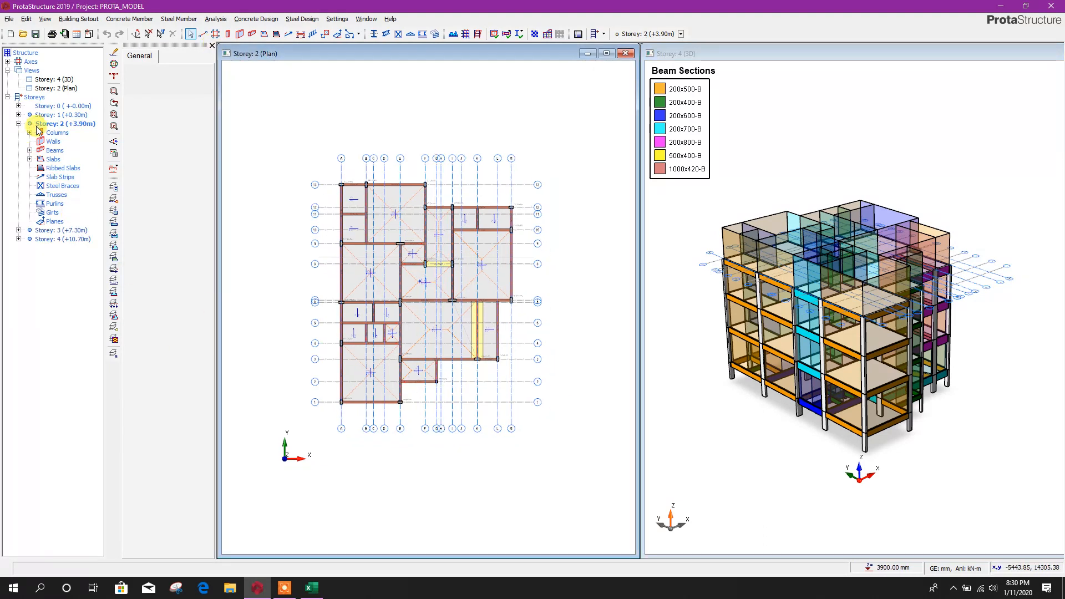
left_click(19, 123)
left_click(56, 132)
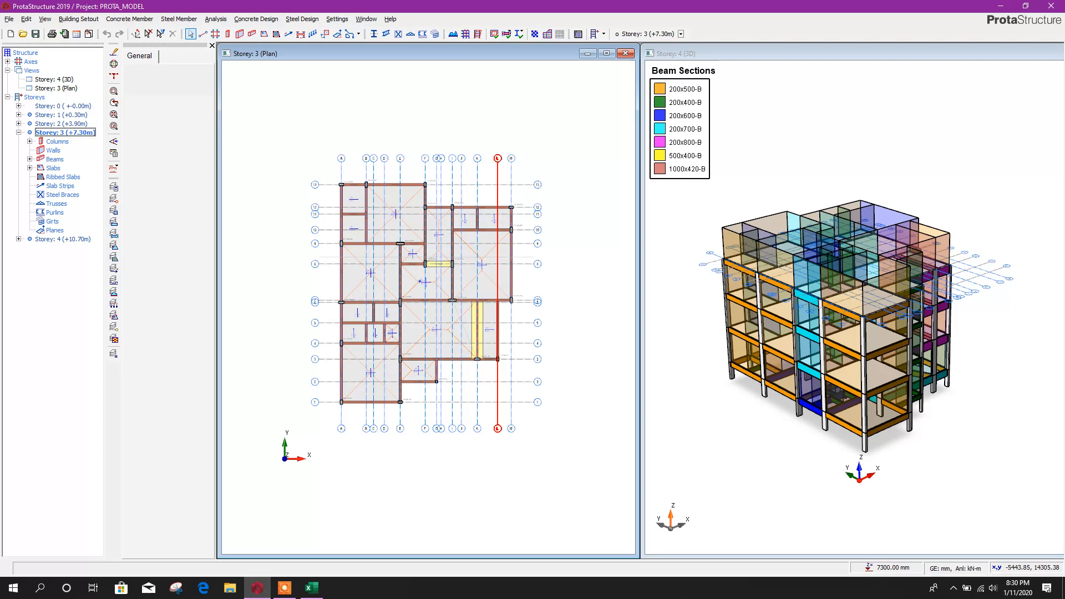
Set the storey 3 beam on axis K between axes 3 and 7 to 200 mm width and 600 mm bottom height.
scroll(472, 347, "up", 2)
left_click(477, 317)
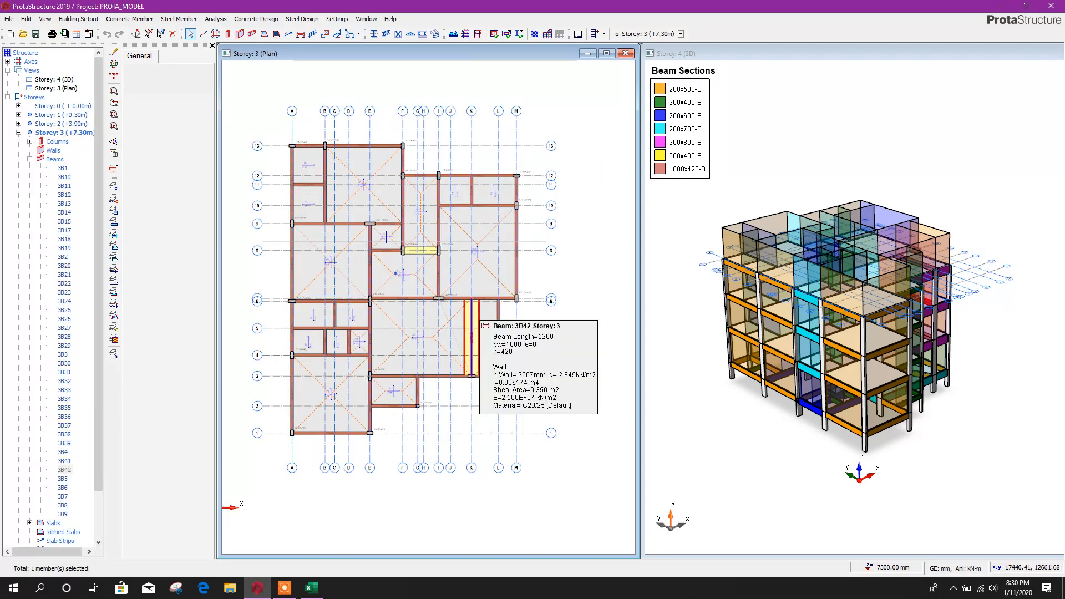
right_click(477, 317)
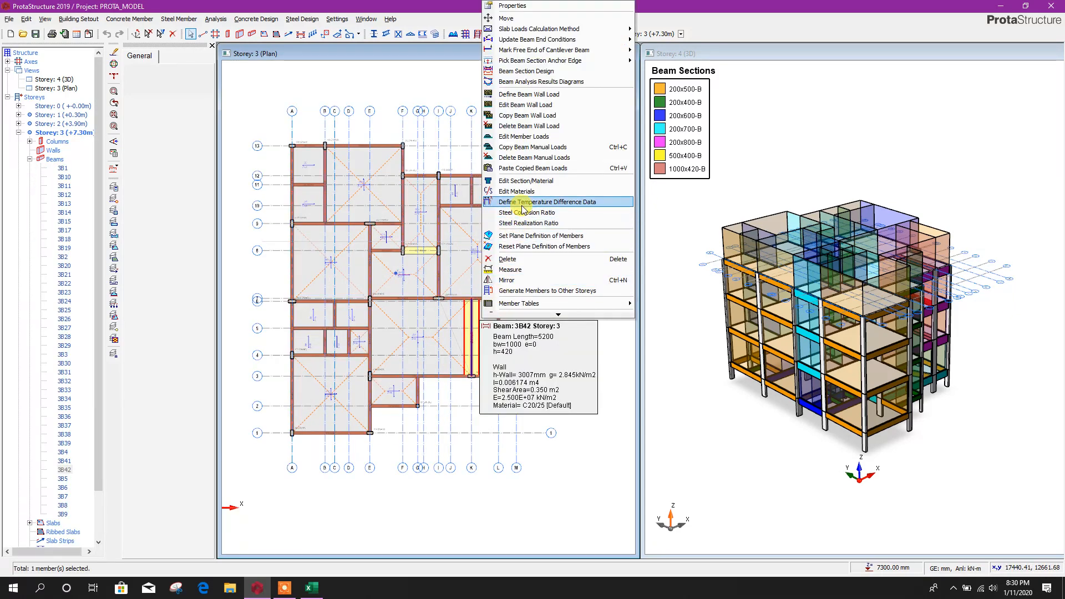
left_click(524, 7)
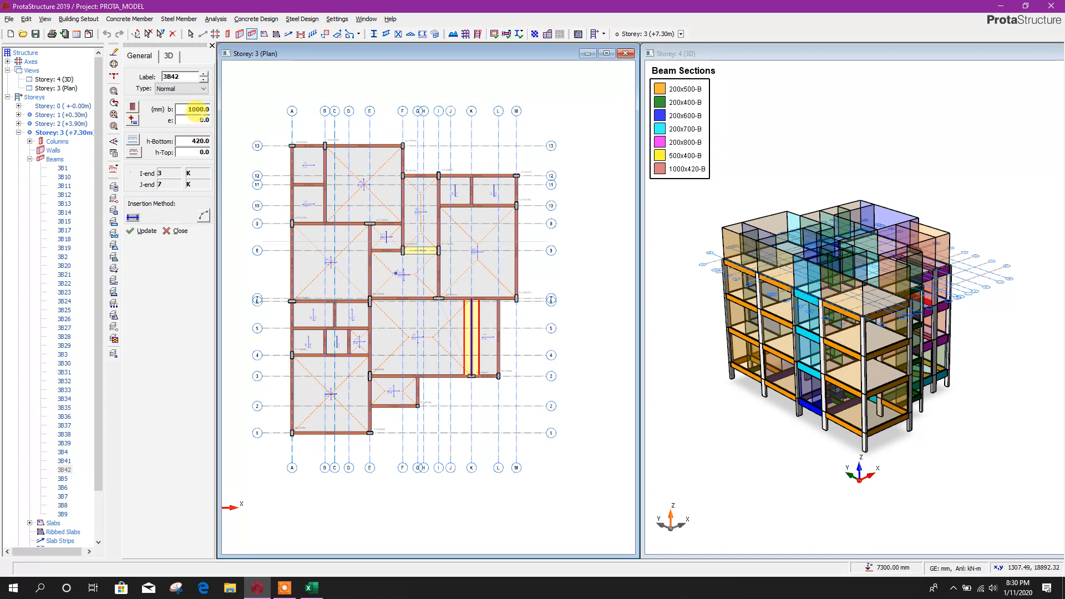
left_click(198, 138)
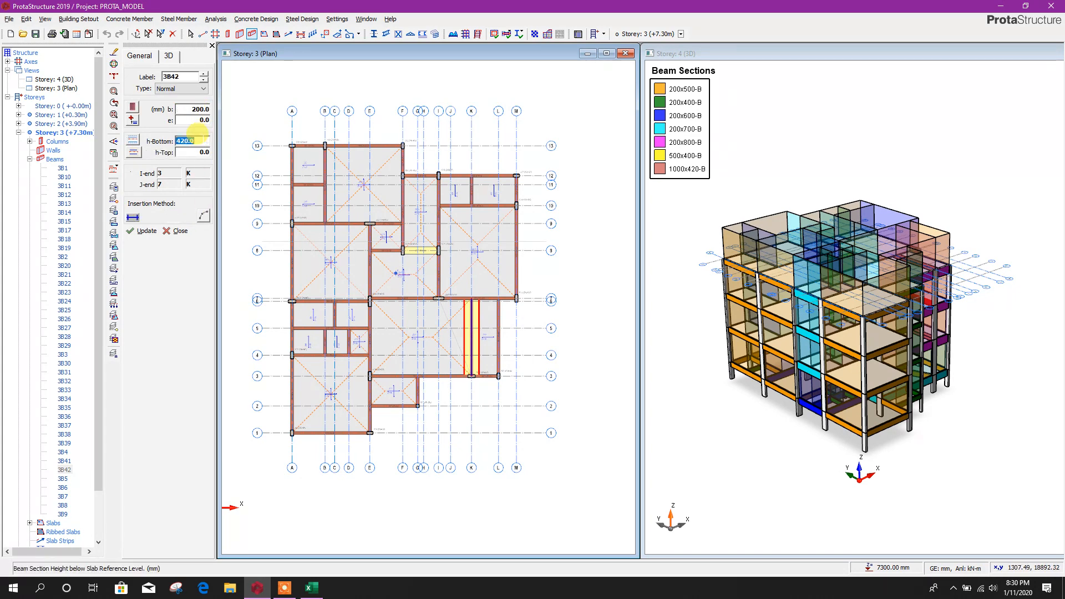
left_click(189, 109)
left_click(143, 231)
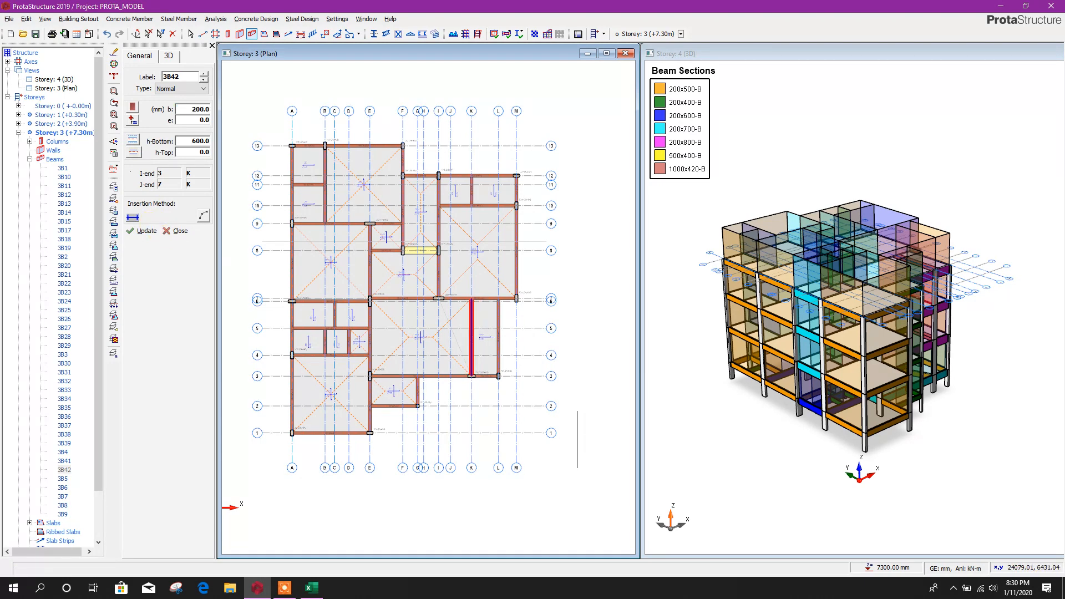
key("Escape")
key("Escape")
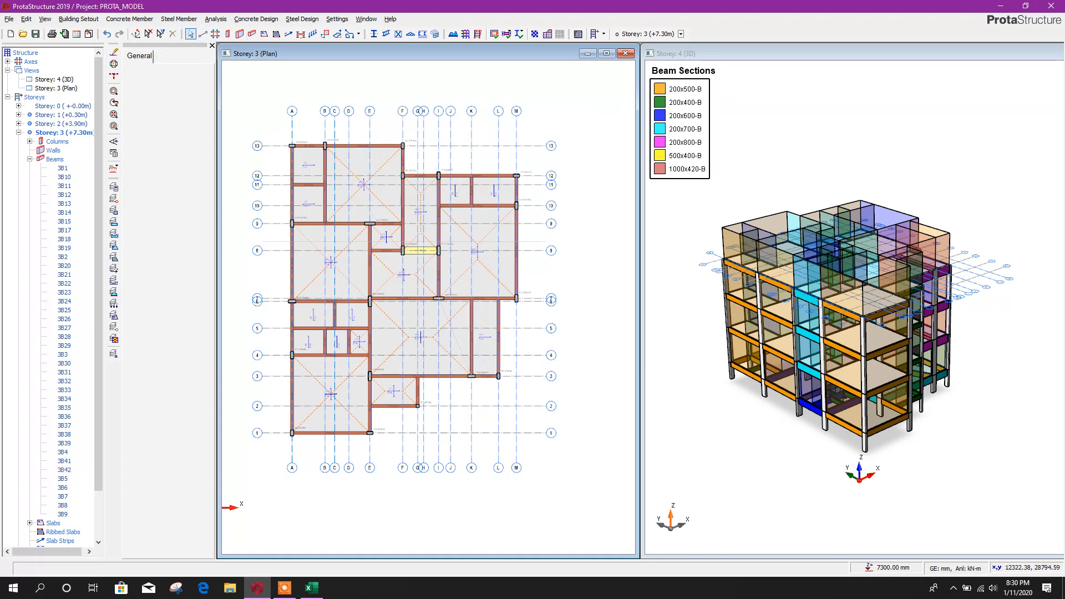
Set the dead load of the storey 3 slab between axes E and K and axes 3 and 7 to 2.000 kN/m2.
left_click(419, 336)
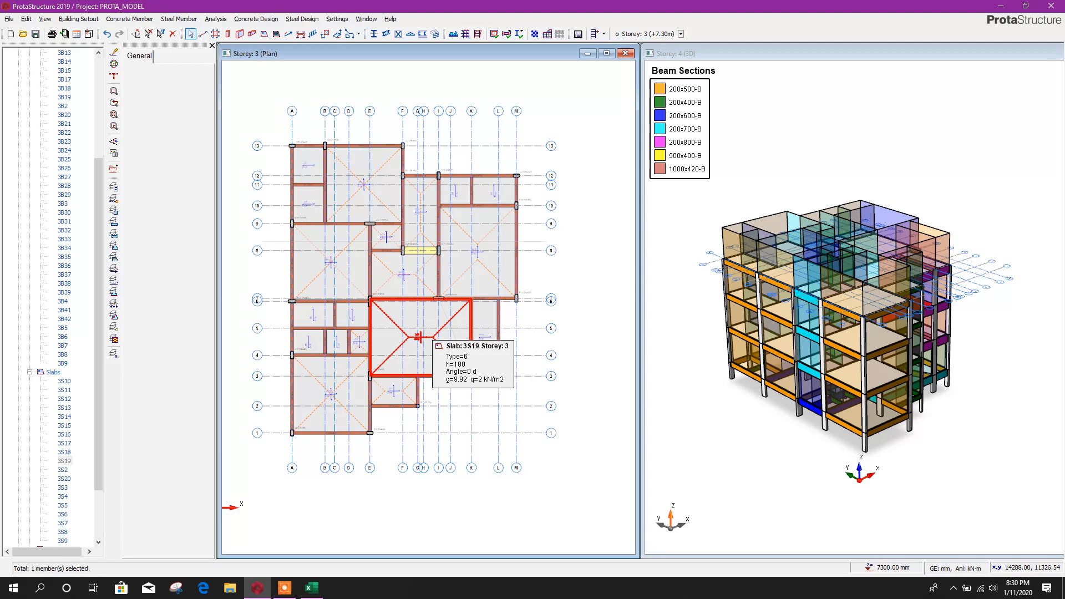
right_click(419, 337)
left_click(443, 342)
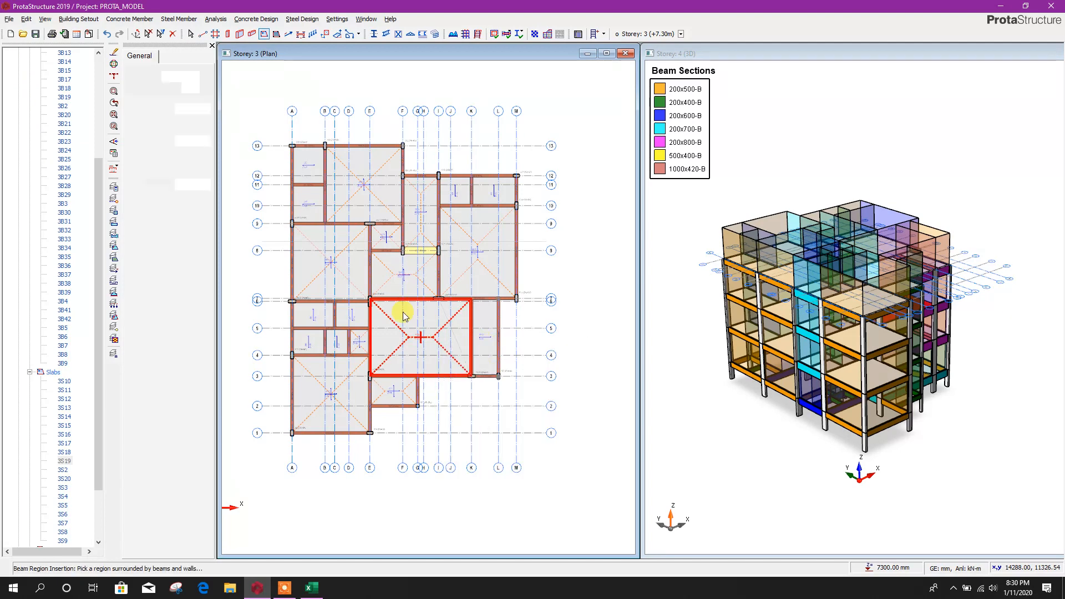
left_click(175, 56)
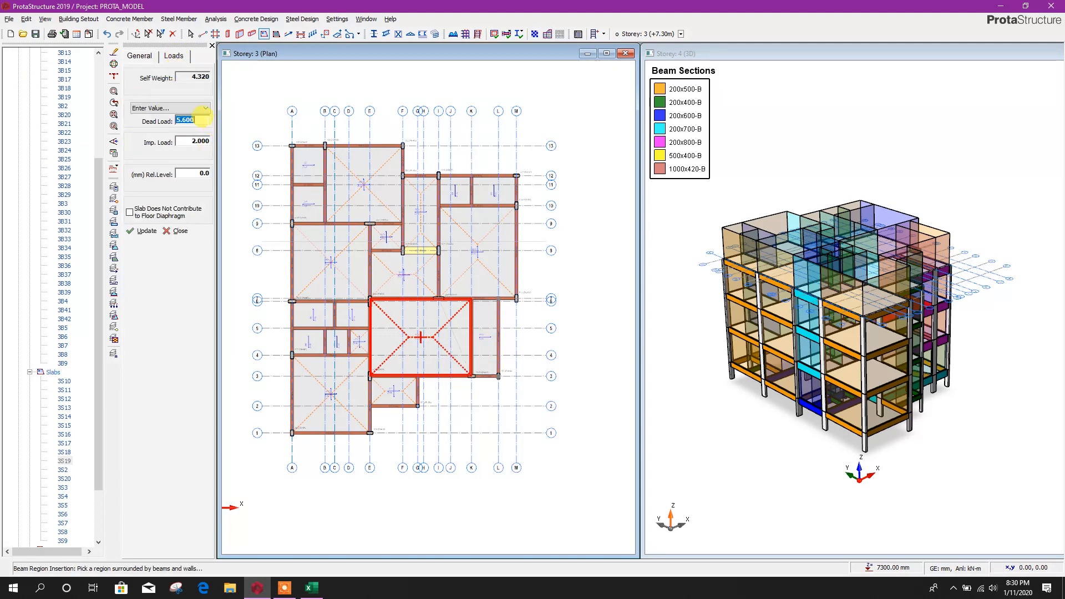
key("Tab")
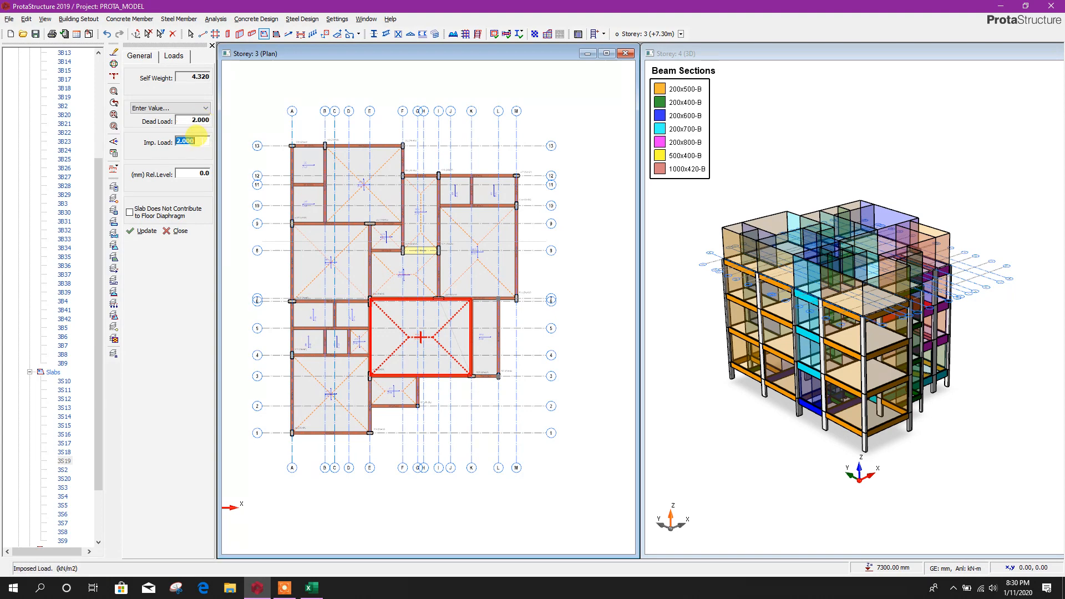
left_click(135, 231)
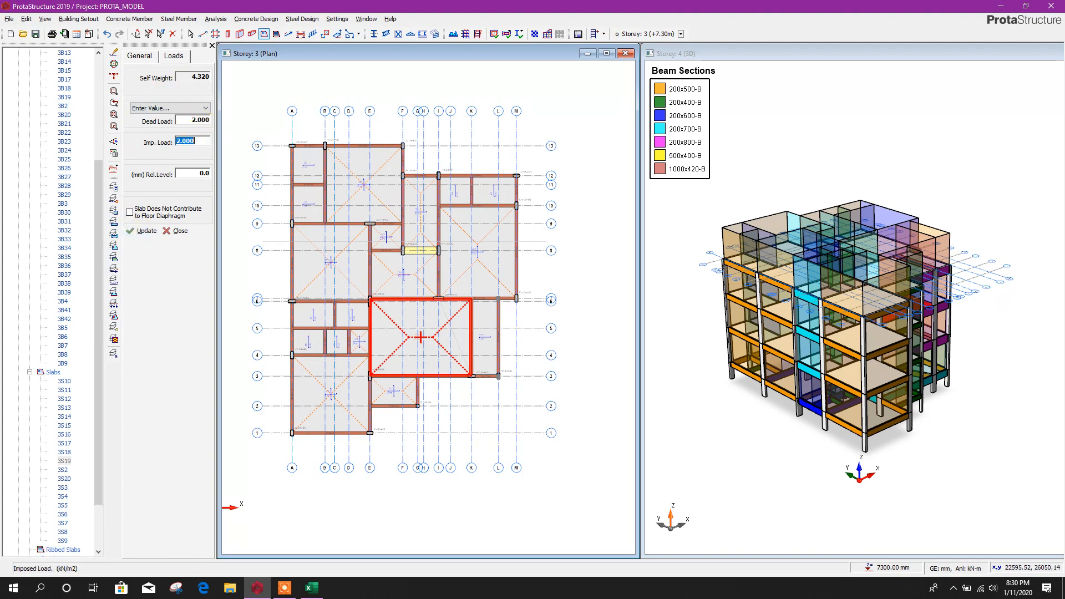
mouse_move(570, 282)
middle_mouse_down()
mouse_move(577, 298)
mouse_move(566, 286)
middle_mouse_up()
key("Escape")
Switch the plan view to storey 4.
scroll(83, 157, "up", 10)
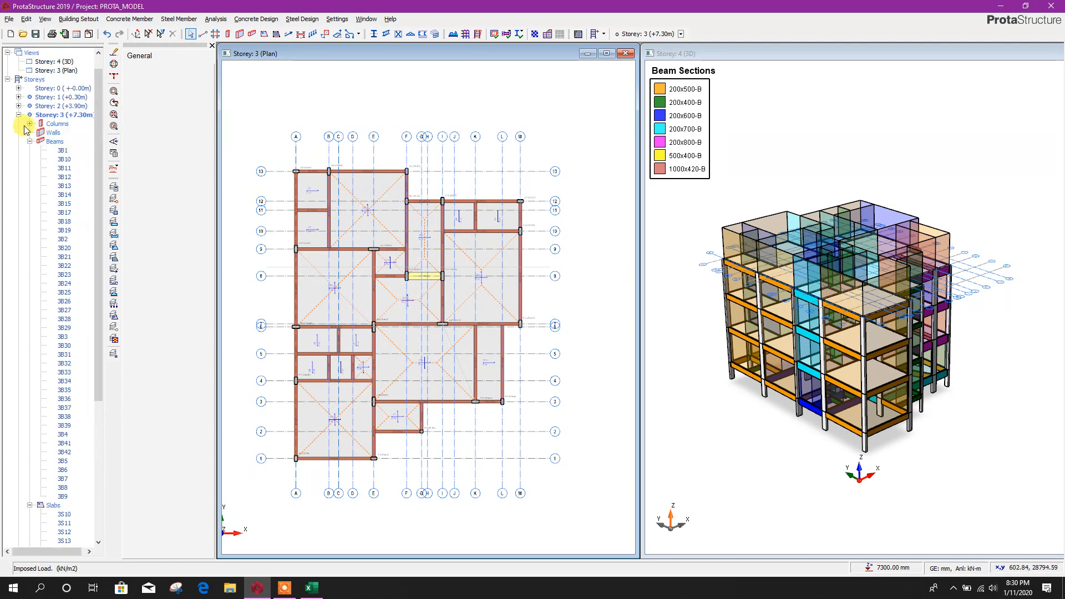
left_click(18, 132)
left_click(52, 141)
double_click(52, 141)
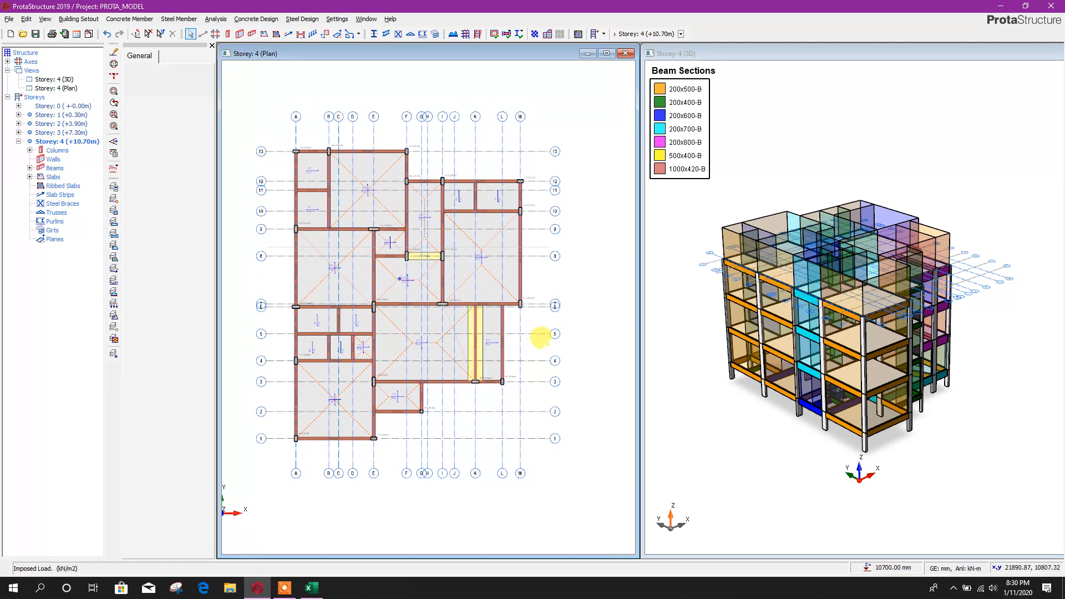
Set the storey 4 beam on axis K between axes 3 and 7 to 200 mm width and 600 mm bottom height.
right_click(479, 327)
left_click(522, 6)
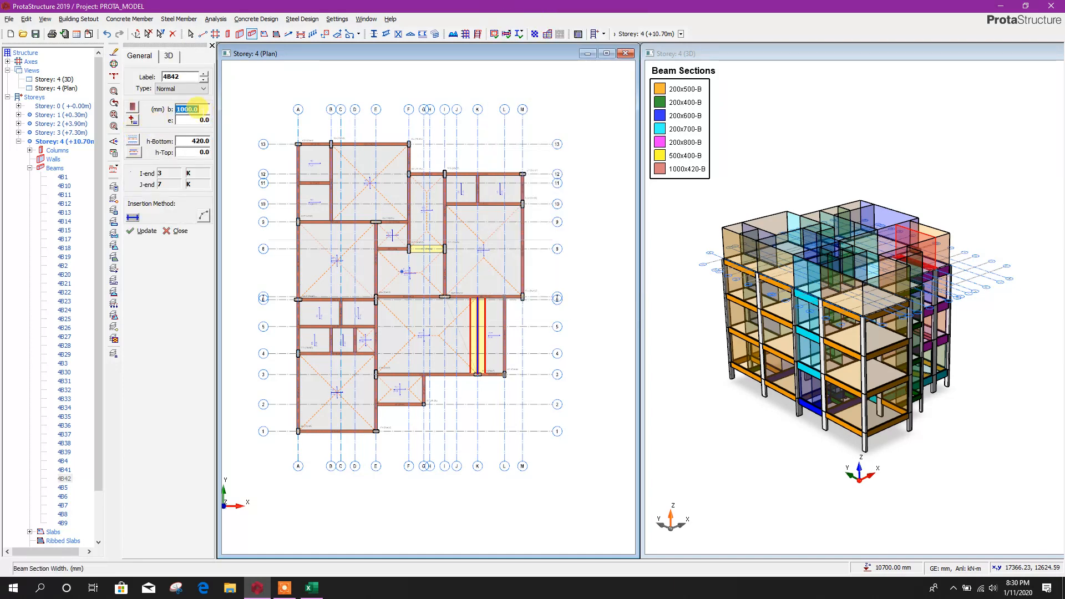
key("Tab")
key("Tab")
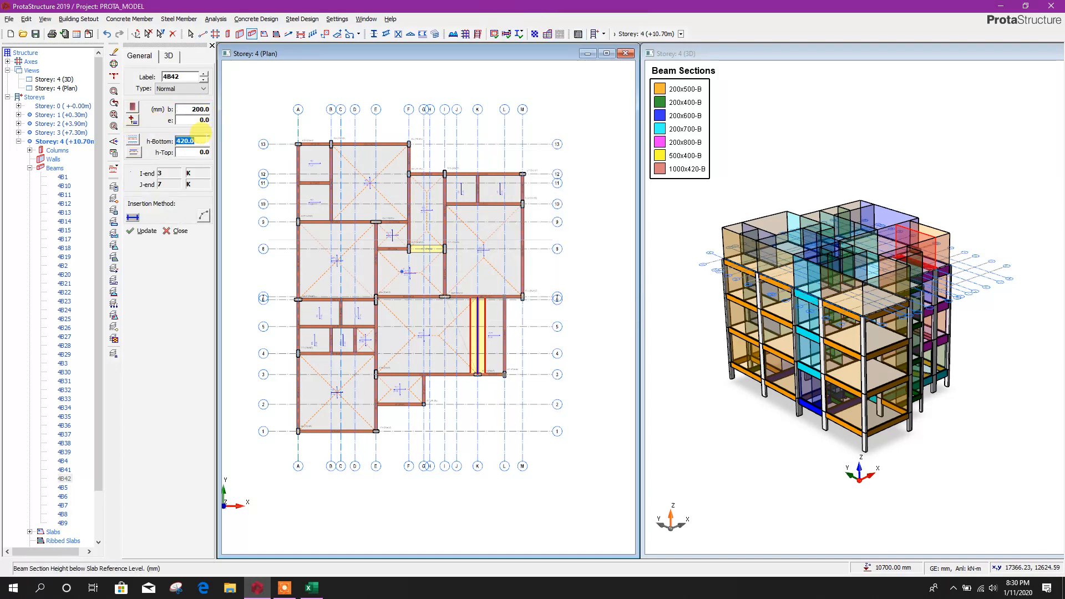
type("600")
left_click(143, 231)
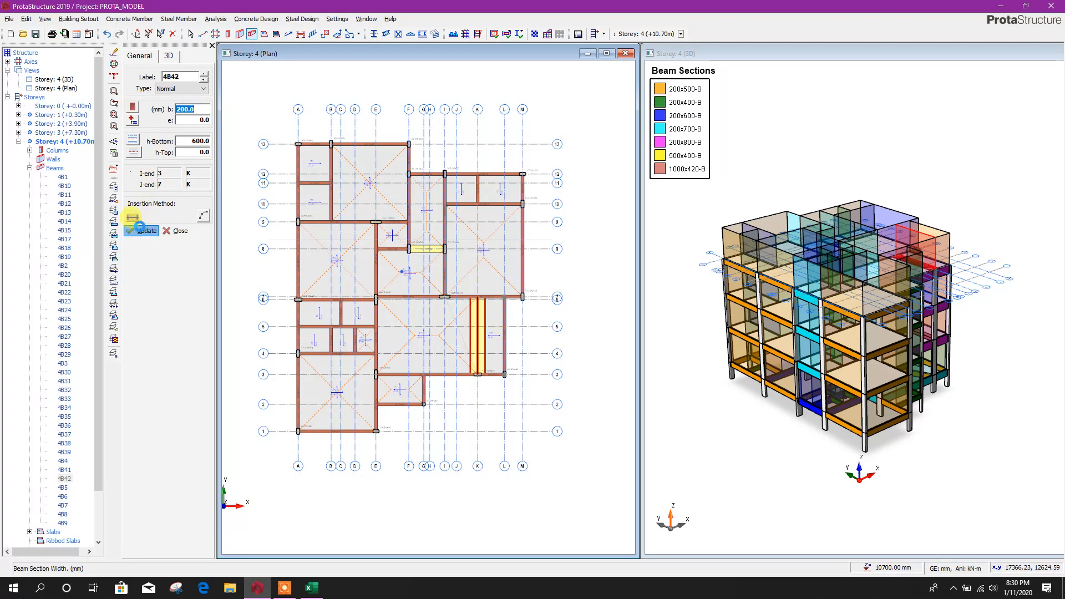
key("Escape")
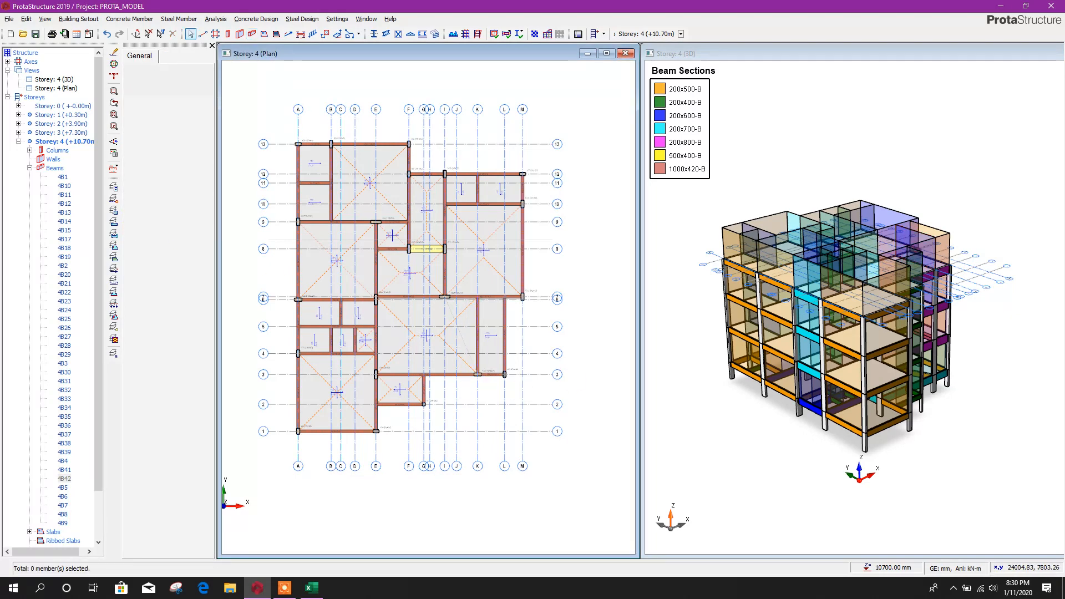
Select the storey 4 beams together in the 3D view and delete their wall loads.
mouse_move(772, 492)
left_mouse_down()
mouse_move(796, 481)
mouse_move(767, 502)
mouse_move(744, 492)
mouse_move(792, 474)
mouse_move(827, 484)
left_mouse_up()
middle_click_drag(826, 485, 826, 485)
left_click_drag(991, 244, 706, 184)
right_click(802, 227)
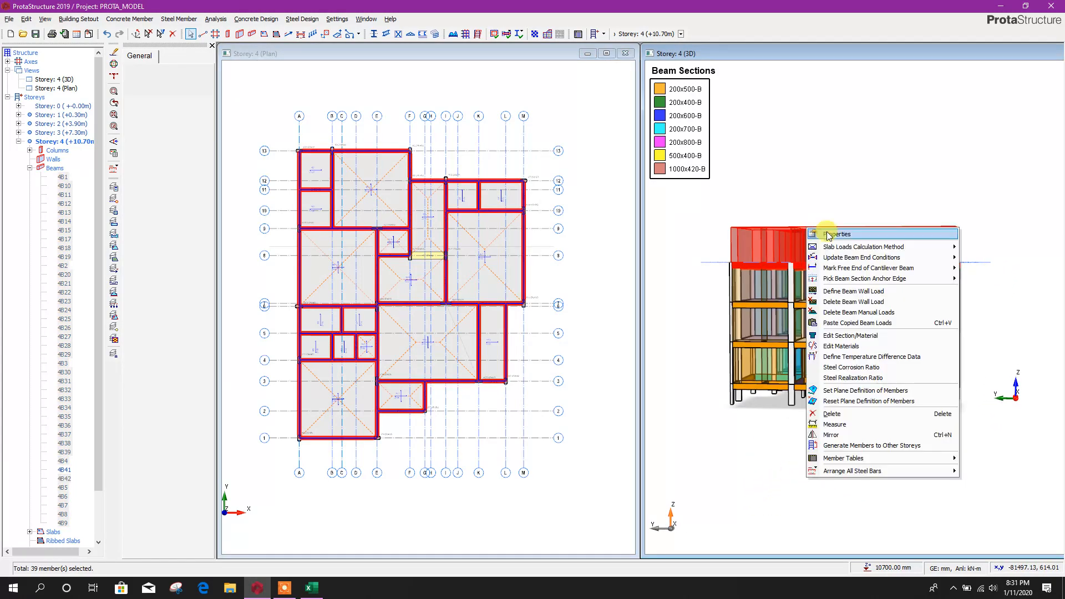
left_click(864, 302)
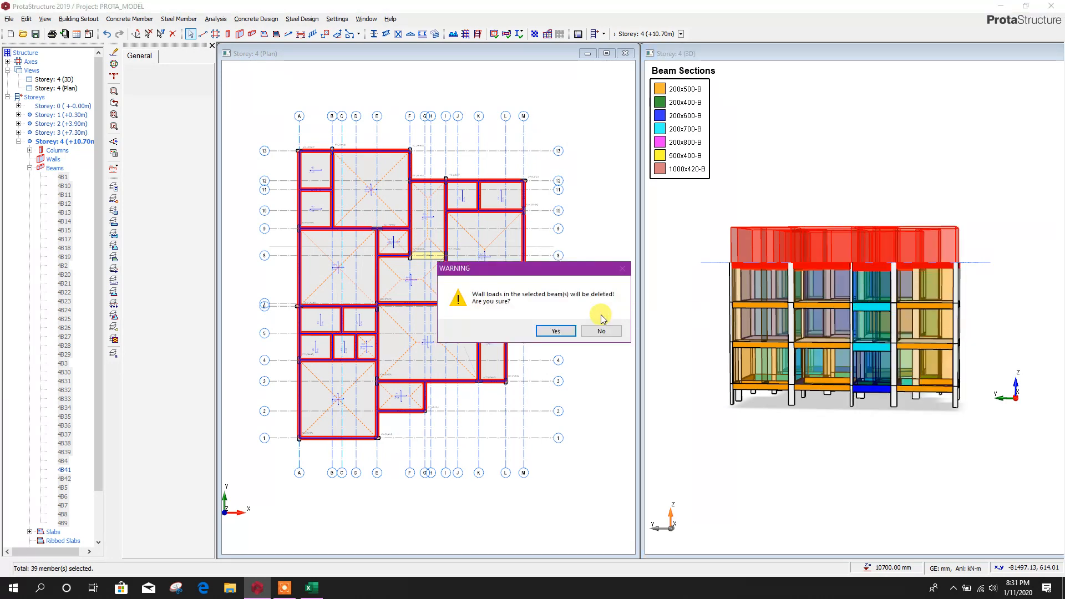
left_click(555, 331)
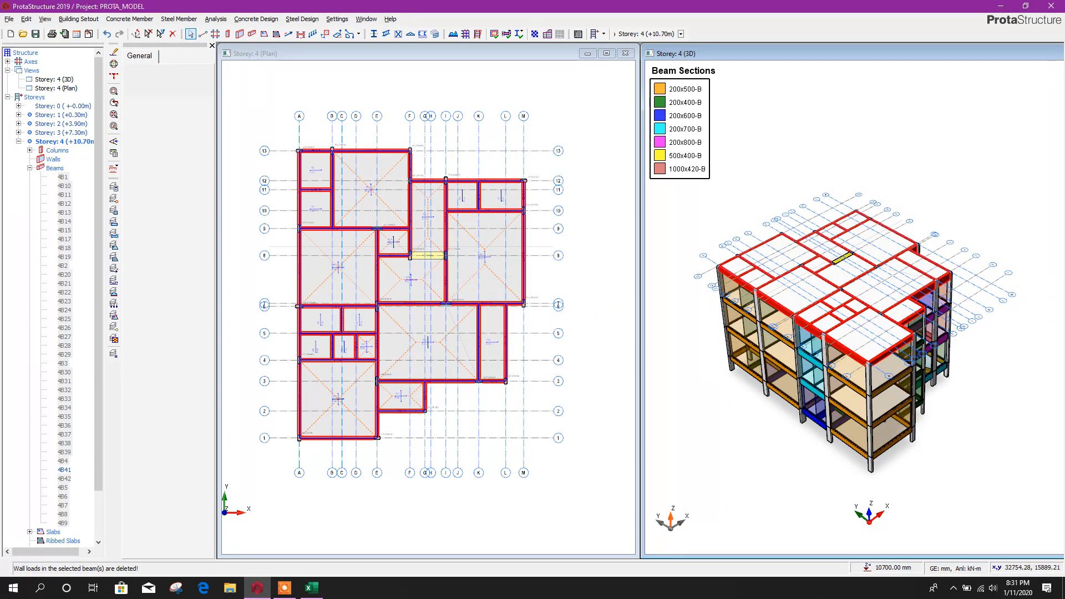
key("Escape")
Start a wall load on the storey 4 beam on axis 13 between axes A and B with unit weight 2.845 kN/m2 and thickness 0.200 m.
middle_click_drag(464, 249, 488, 254)
scroll(327, 157, "up", 2)
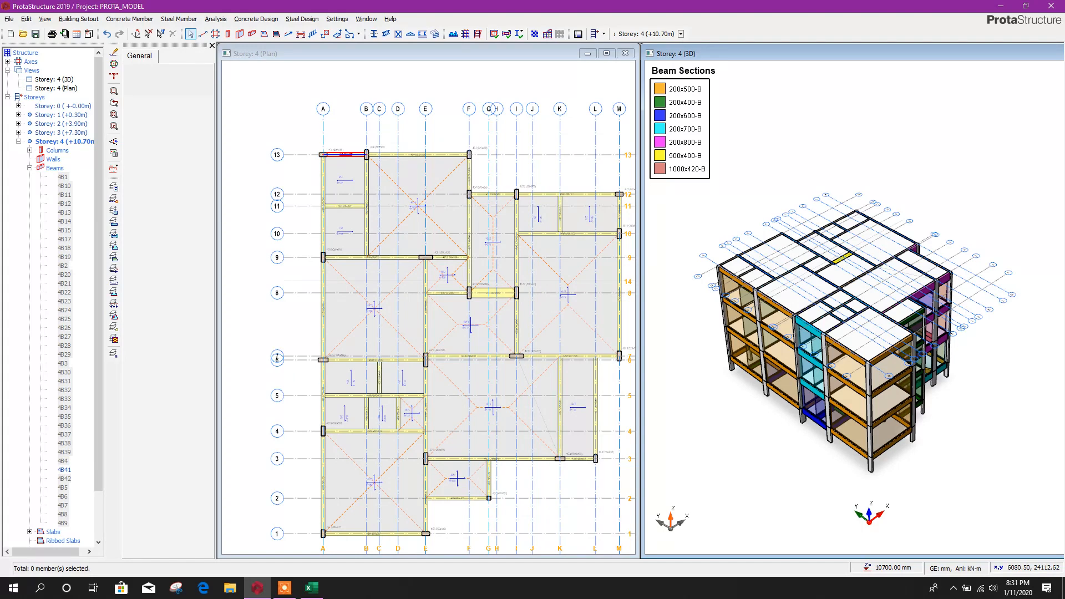
left_click(343, 155)
right_click(347, 156)
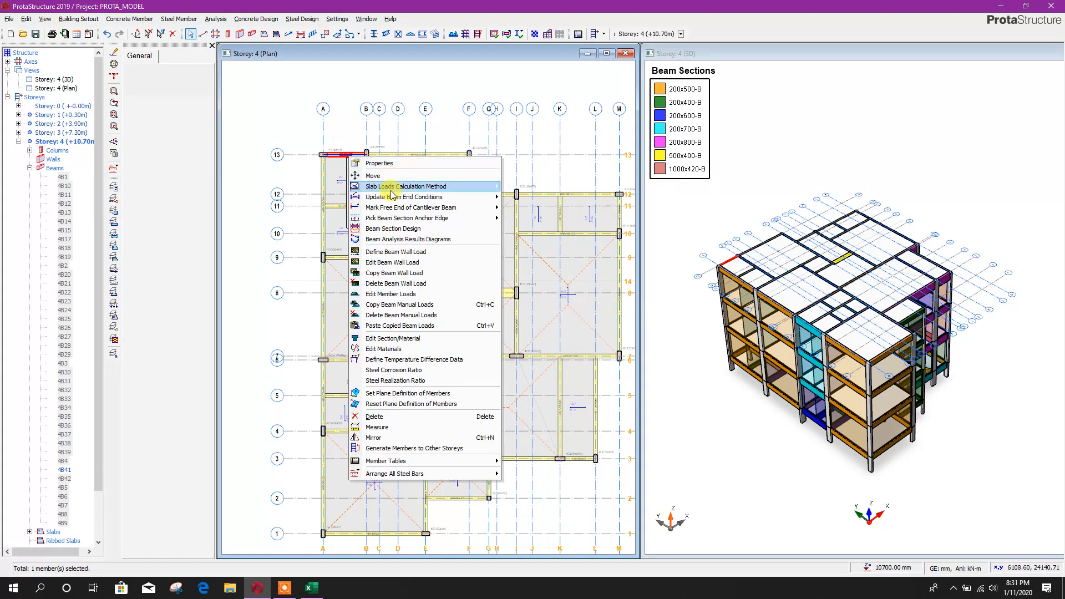
left_click(400, 264)
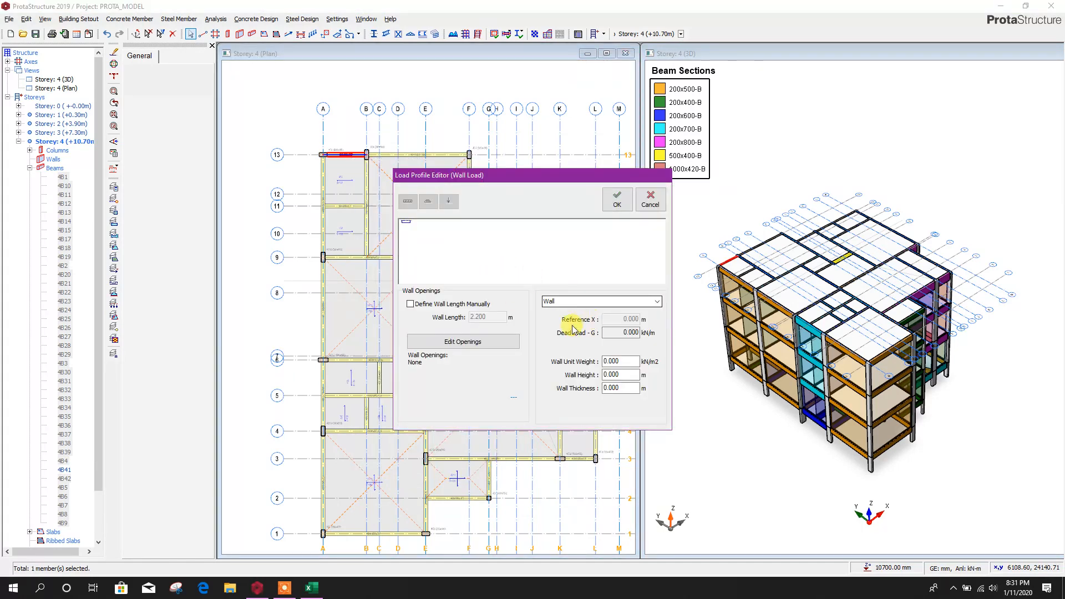
double_click(616, 361)
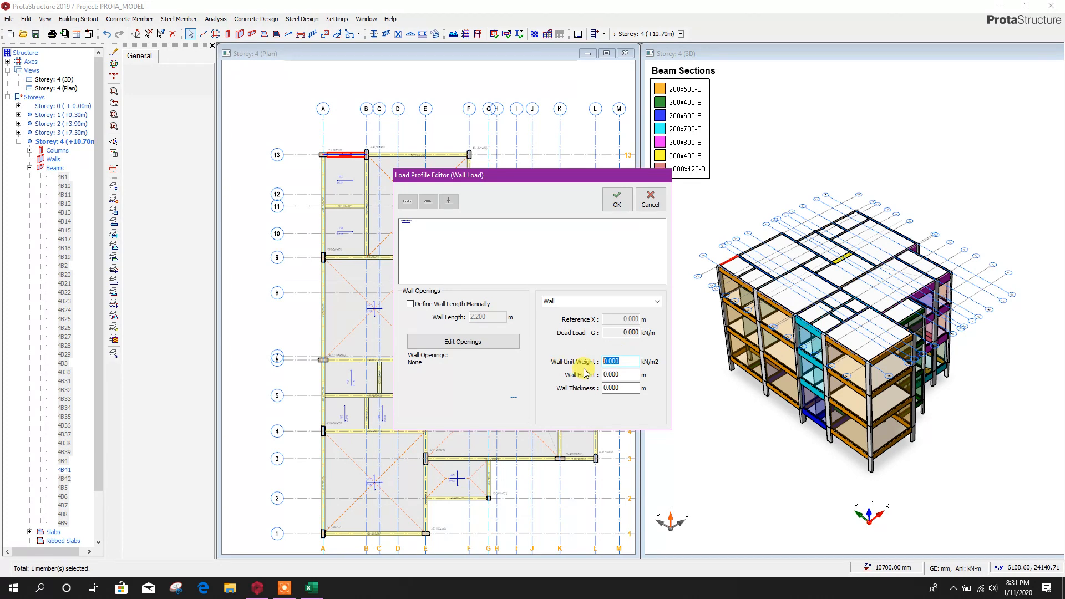
left_click(312, 587)
left_click(314, 587)
left_click(614, 361)
left_click_drag(621, 373, 604, 375)
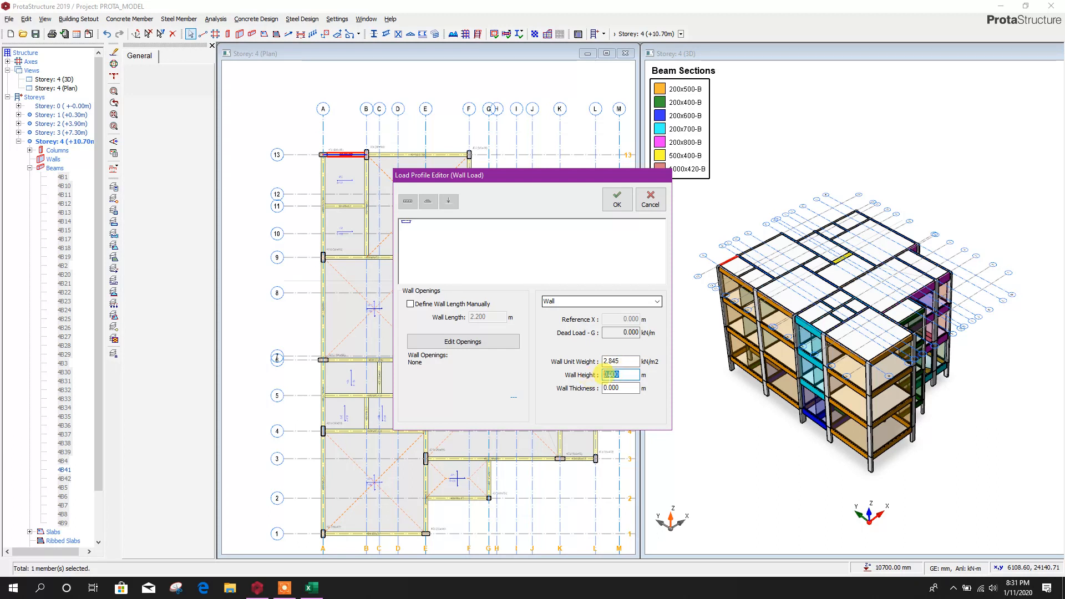
left_click(629, 388)
type("0.2")
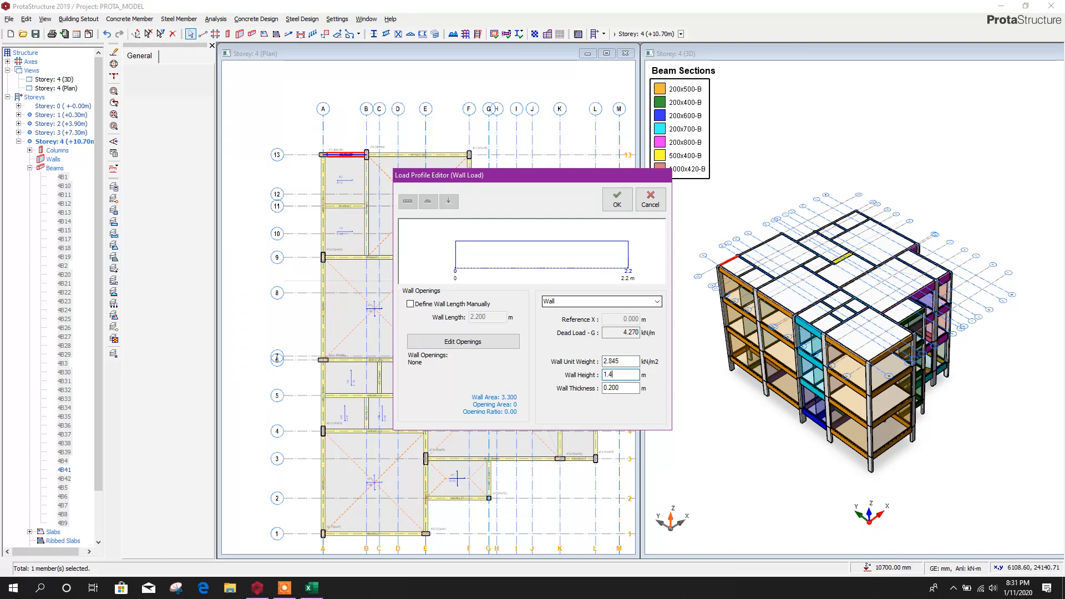
Set the wall height to 1.405 m and apply the wall load to the beam.
left_click(616, 361)
type("00")
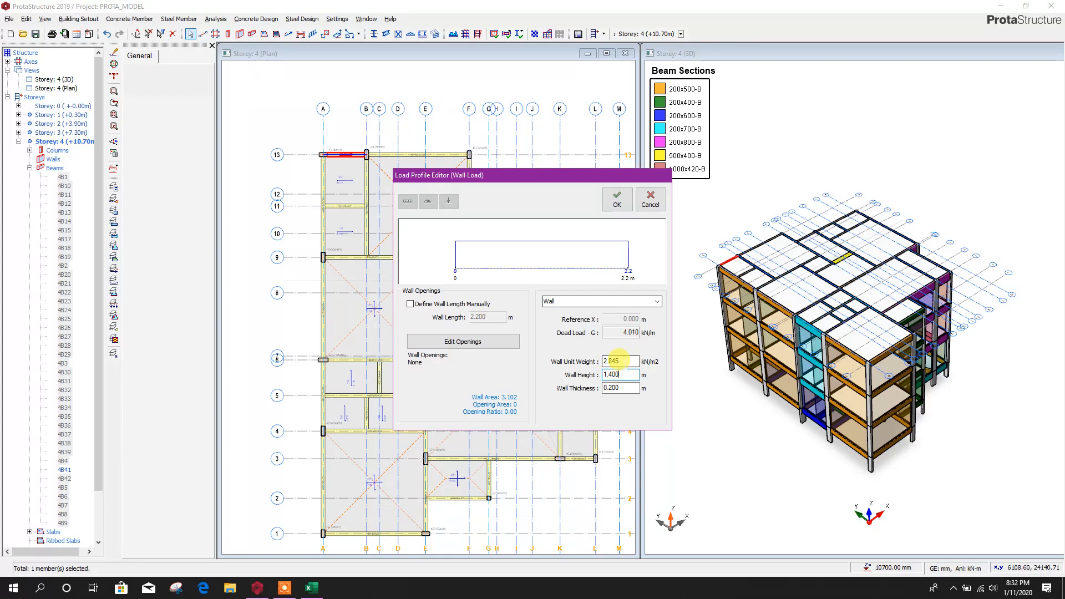
left_click(621, 374)
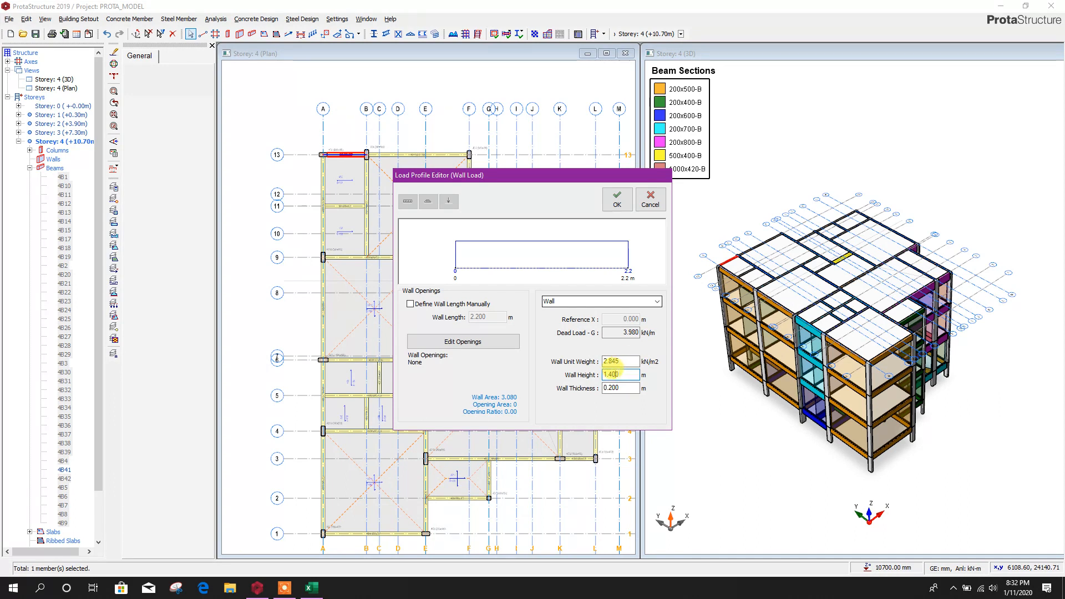
left_click(633, 361)
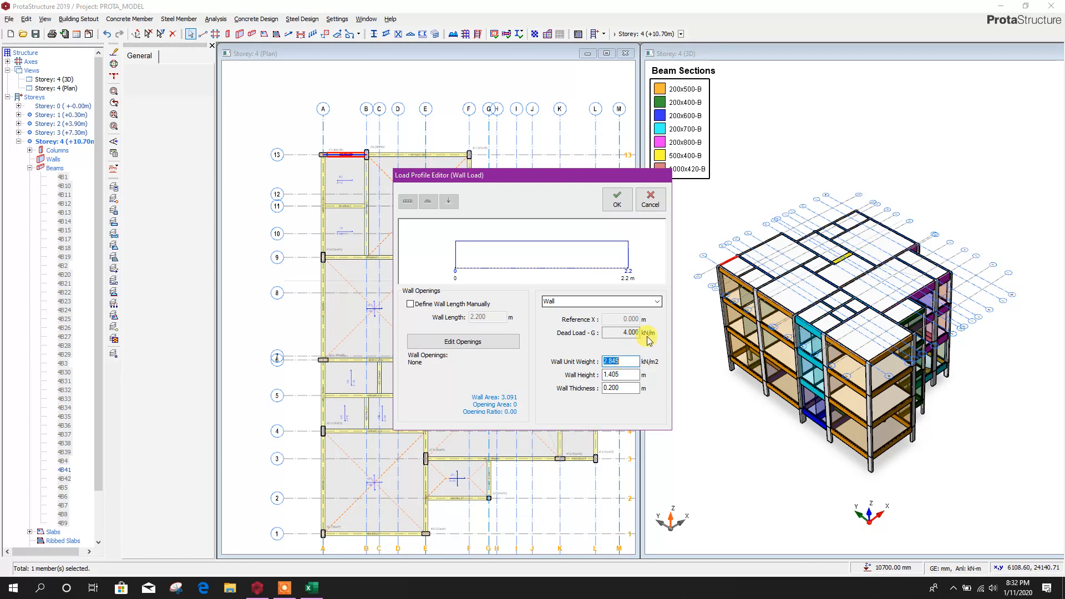
left_click(617, 200)
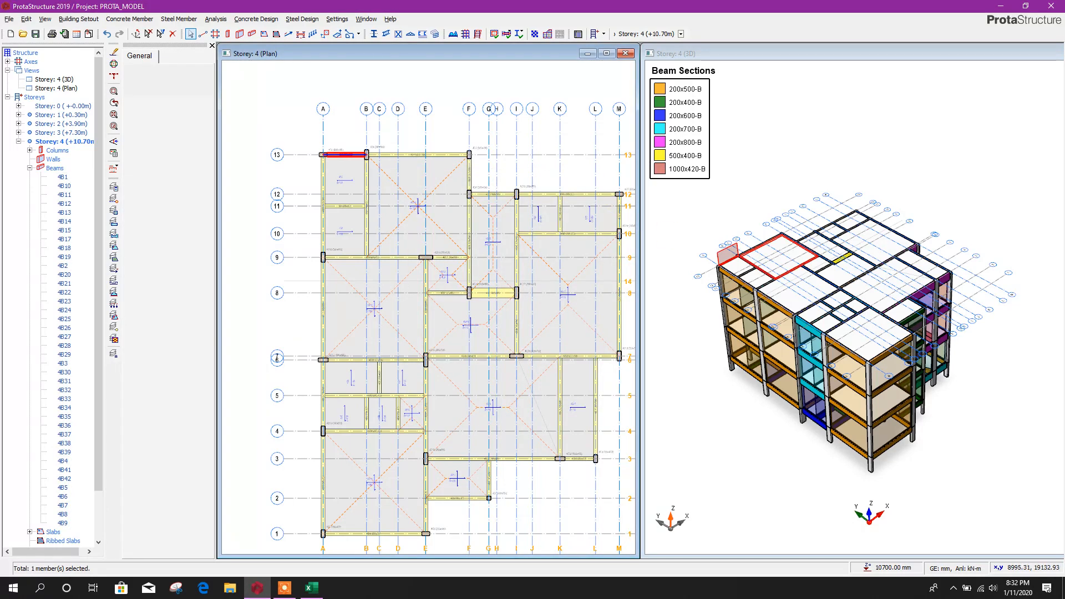
Copy the wall load of the axis 13 beam between A and B and paste it onto the other selected perimeter beams of storey 4.
right_click(782, 244)
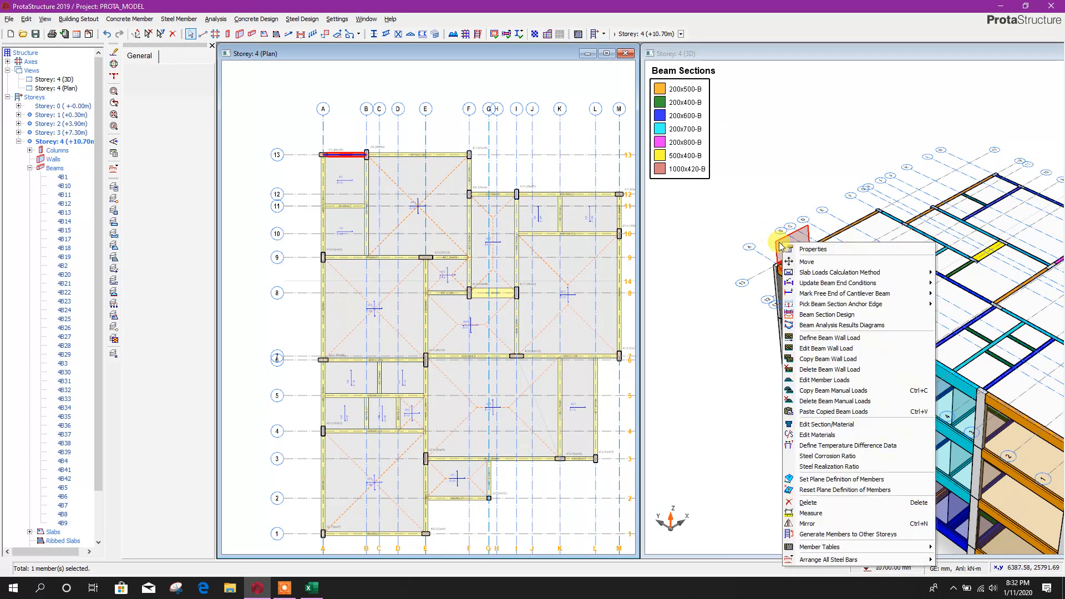
left_click(825, 360)
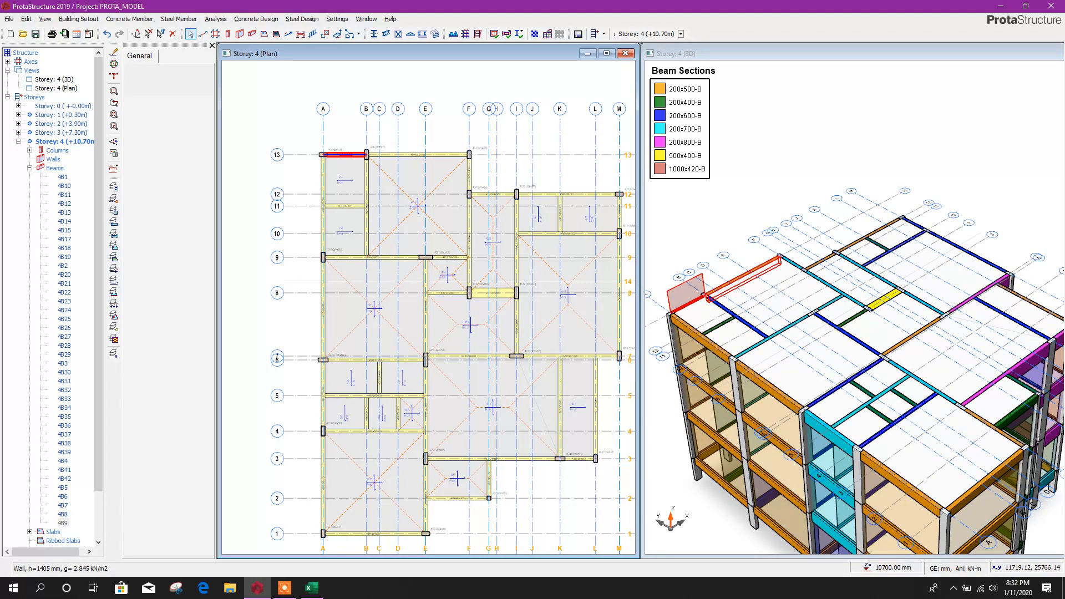
left_click(744, 277)
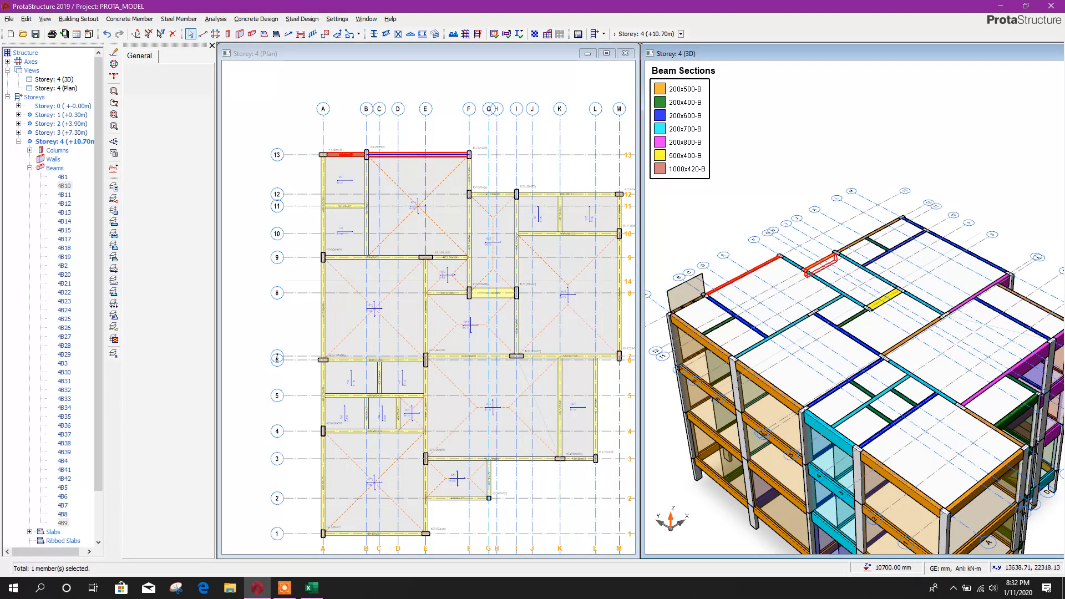
left_click(821, 264)
left_click(794, 265)
left_click(864, 238)
left_click(917, 226)
left_click(989, 265)
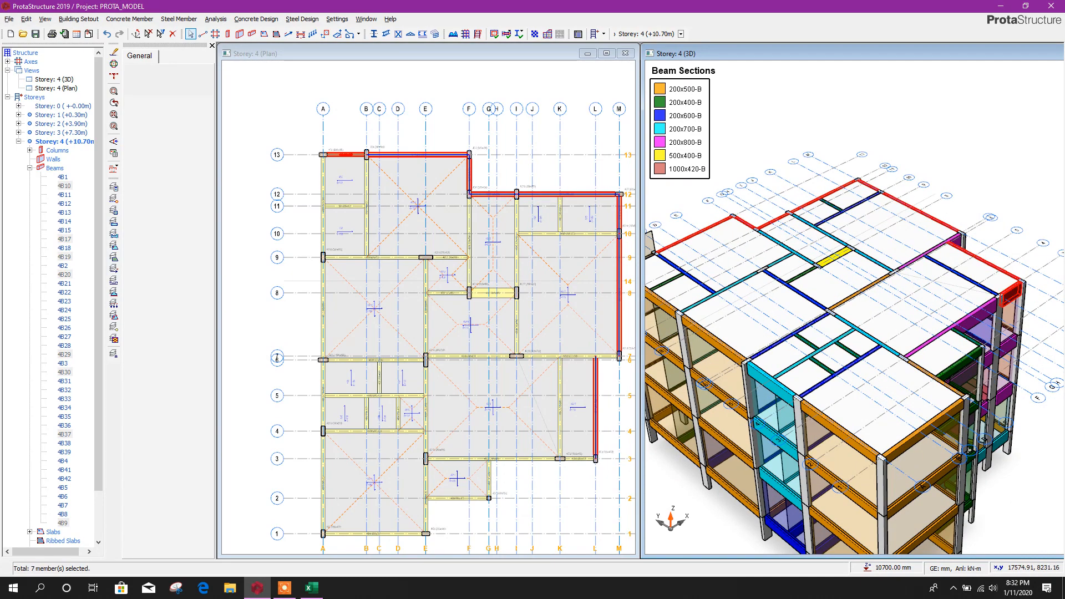
left_click(946, 304)
left_click(721, 304)
right_click(782, 305)
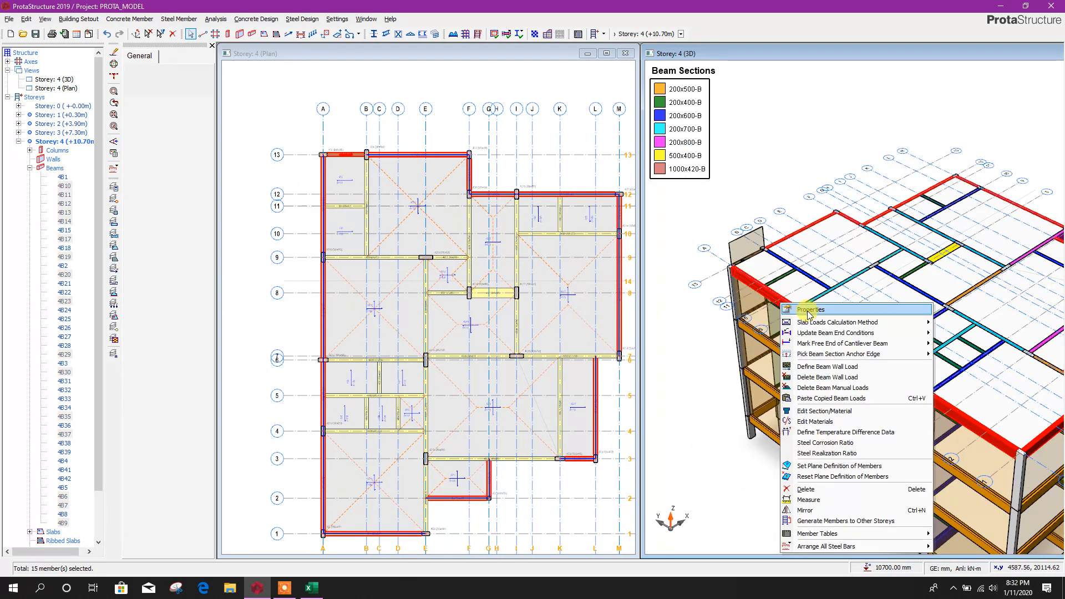
left_click(829, 398)
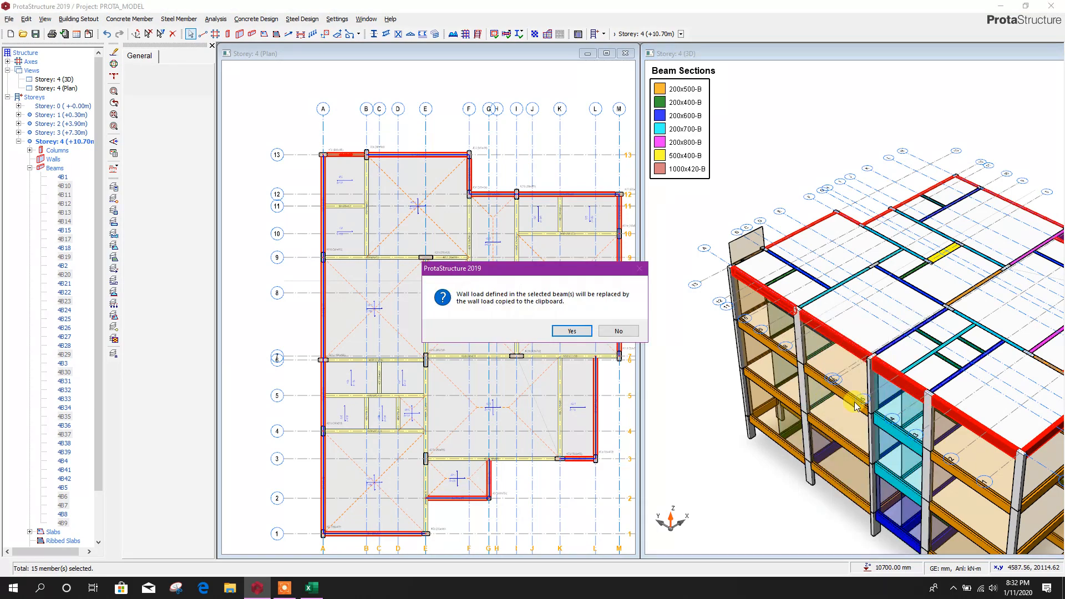
left_click(572, 332)
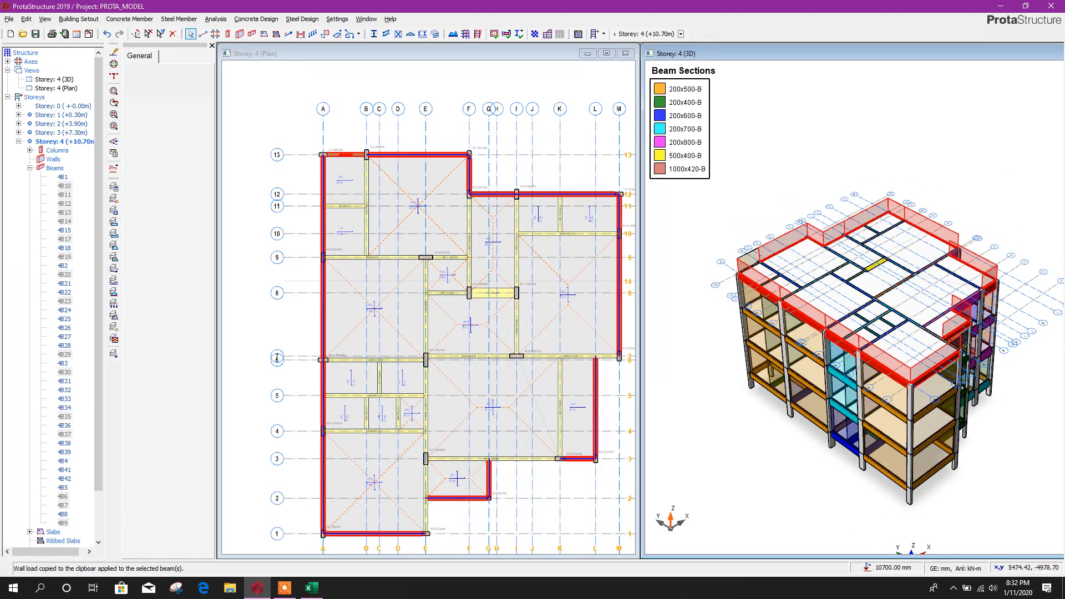
Define a partial wall load on the storey 4 beam on axis 7 between I and M, covering only the stretch from axis L to M.
mouse_move(988, 438)
left_mouse_down()
mouse_move(892, 450)
mouse_move(915, 445)
mouse_move(856, 476)
left_mouse_up()
scroll(910, 289, "up", 8)
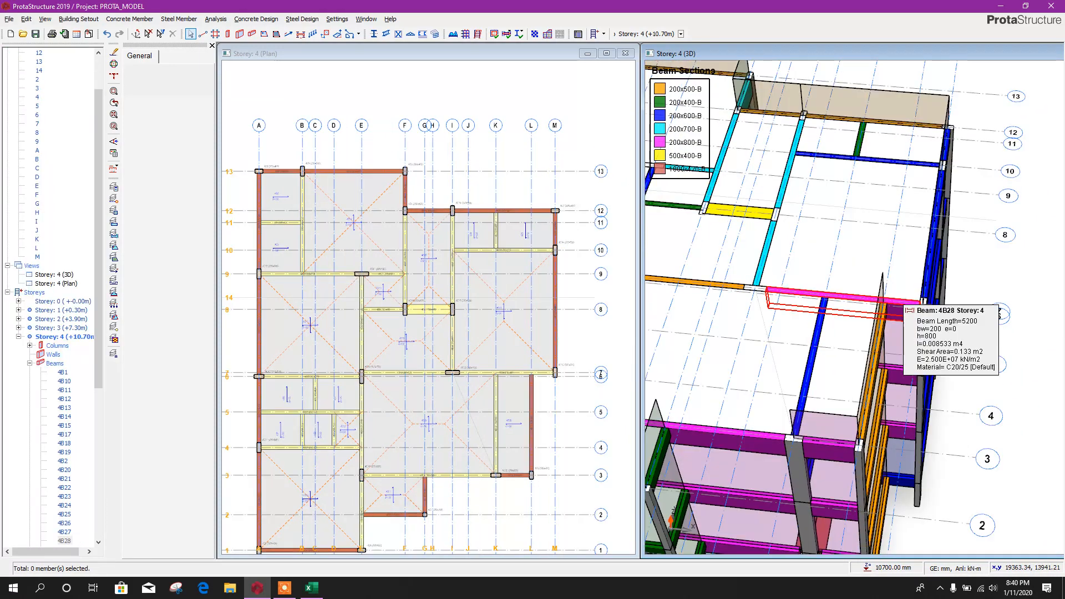
left_click(898, 301)
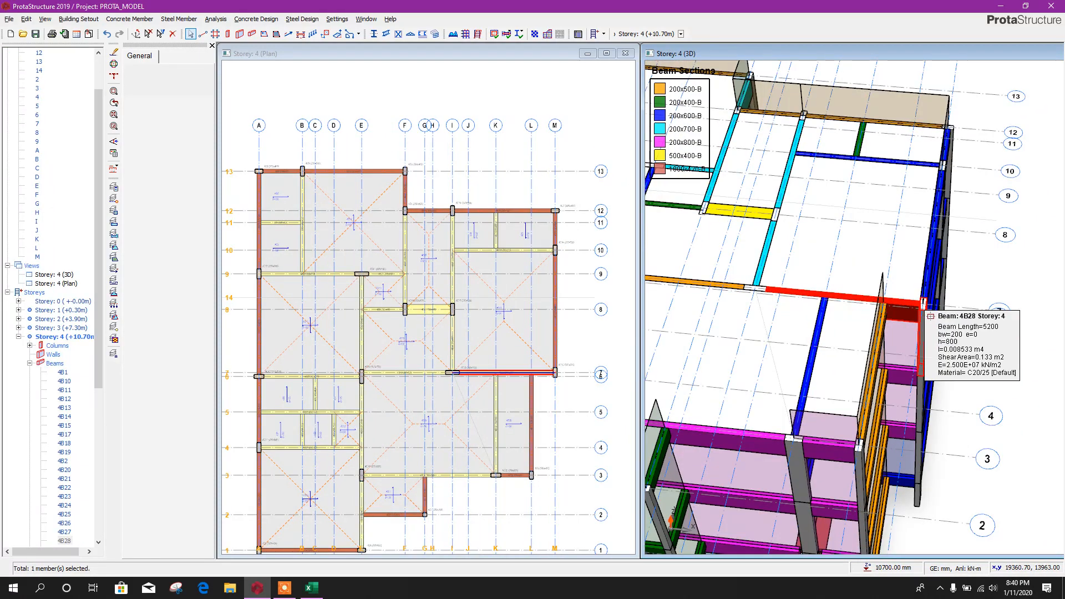
right_click(909, 303)
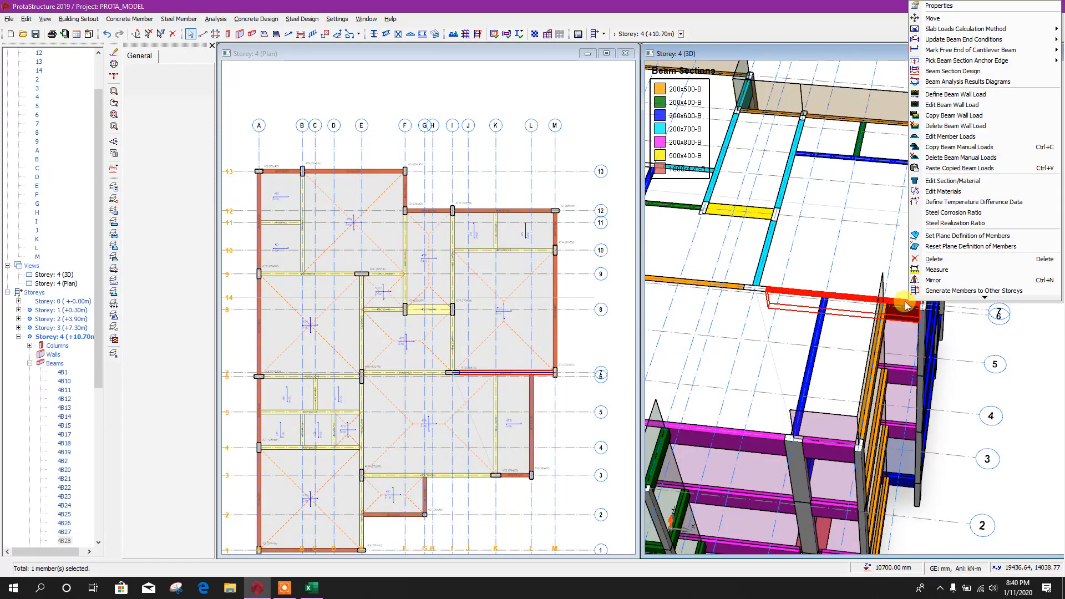
left_click(971, 96)
scroll(857, 282, "up", 5)
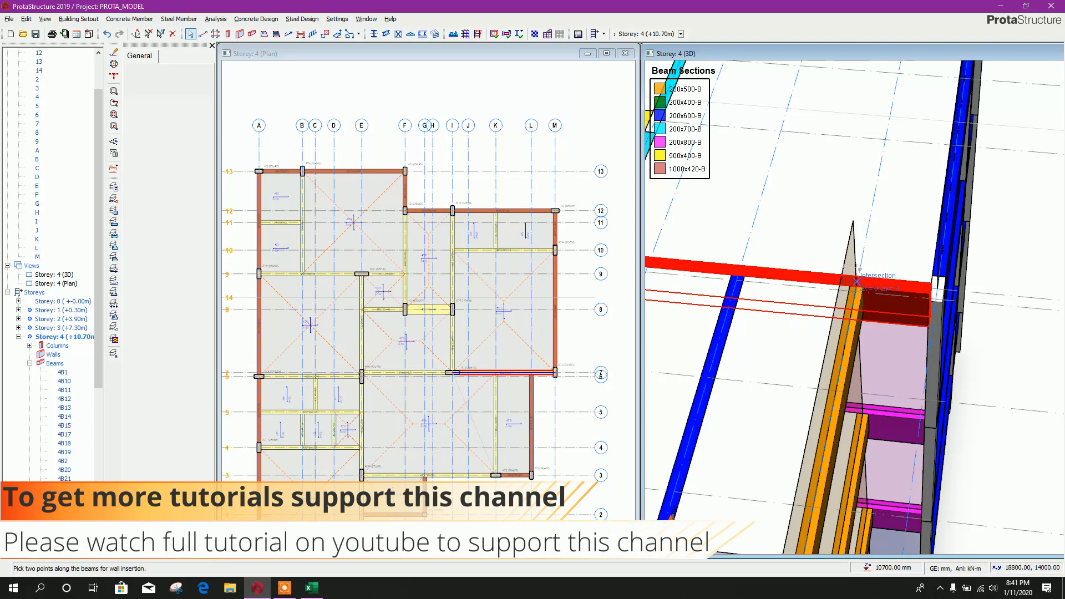
scroll(921, 300, "down", 3)
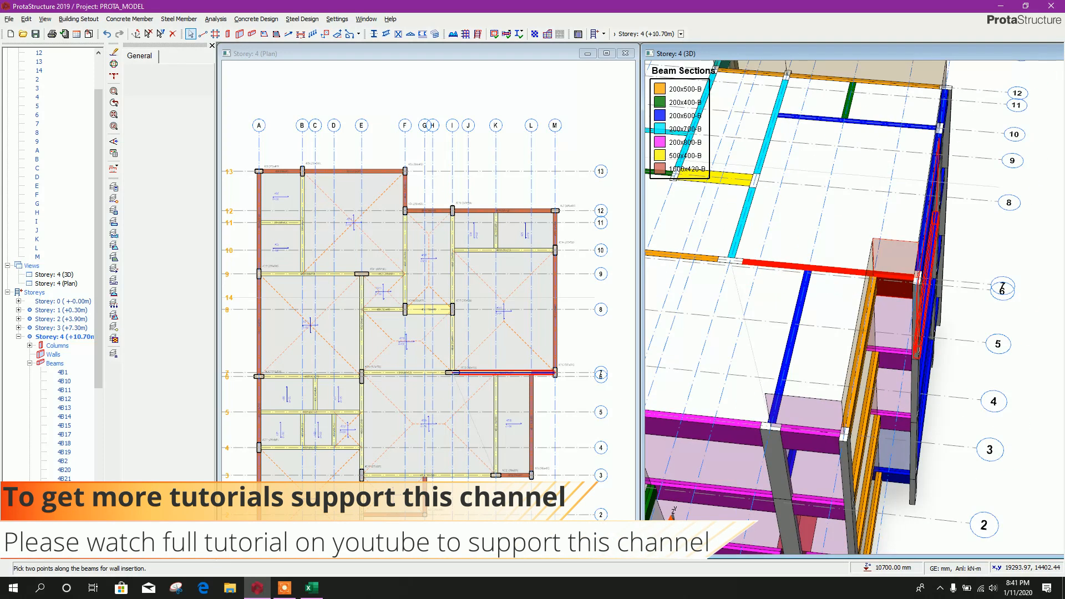
Check the unit weight, height and dead load of the partial wall load on the axis 7 beam between I and M.
left_click(893, 274)
right_click(894, 274)
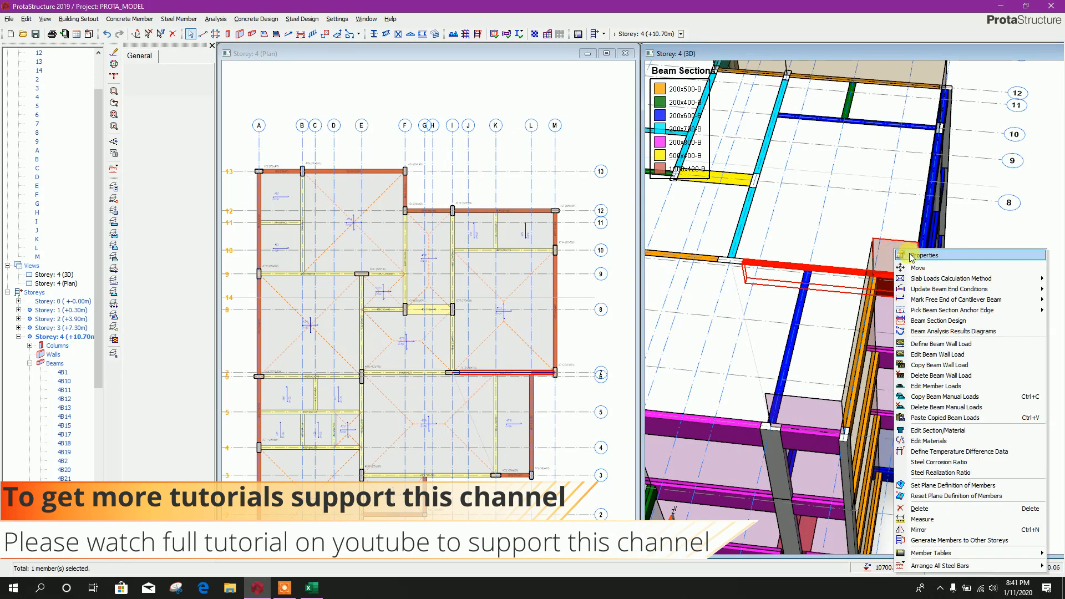
left_click(937, 354)
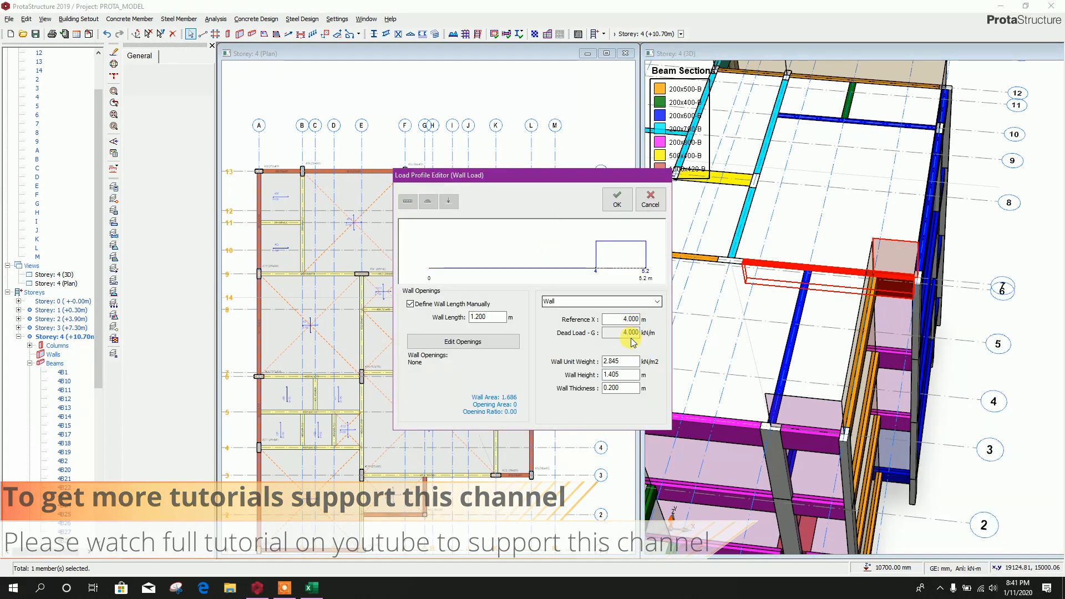
double_click(624, 361)
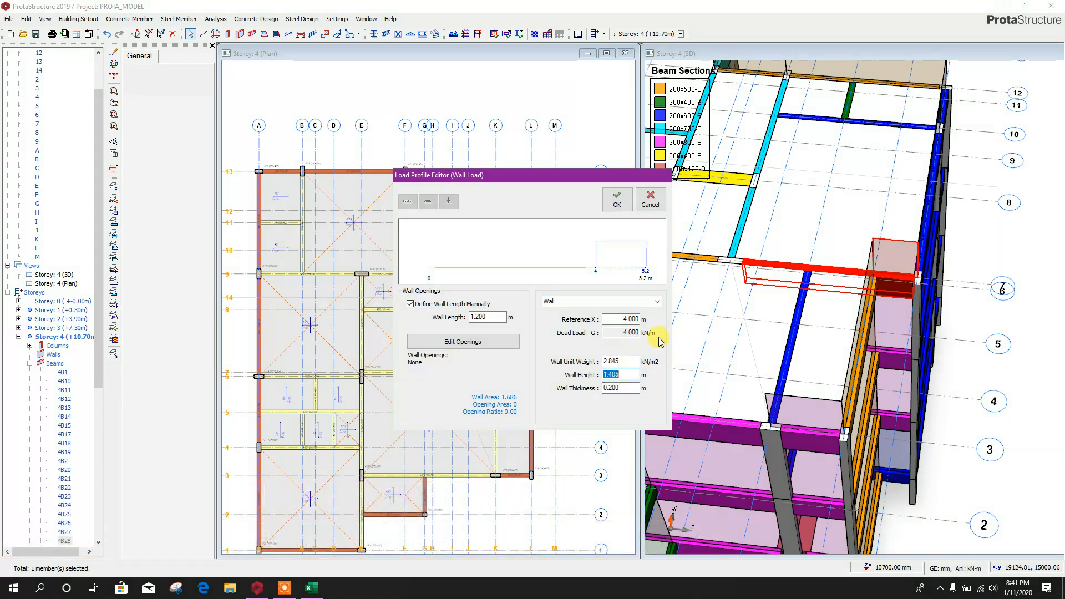
left_click(617, 199)
Define a partial wall load on the storey 4 beam on axis 3 between E and K, covering only the stretch from axis G to K.
left_click_drag(820, 397, 877, 385)
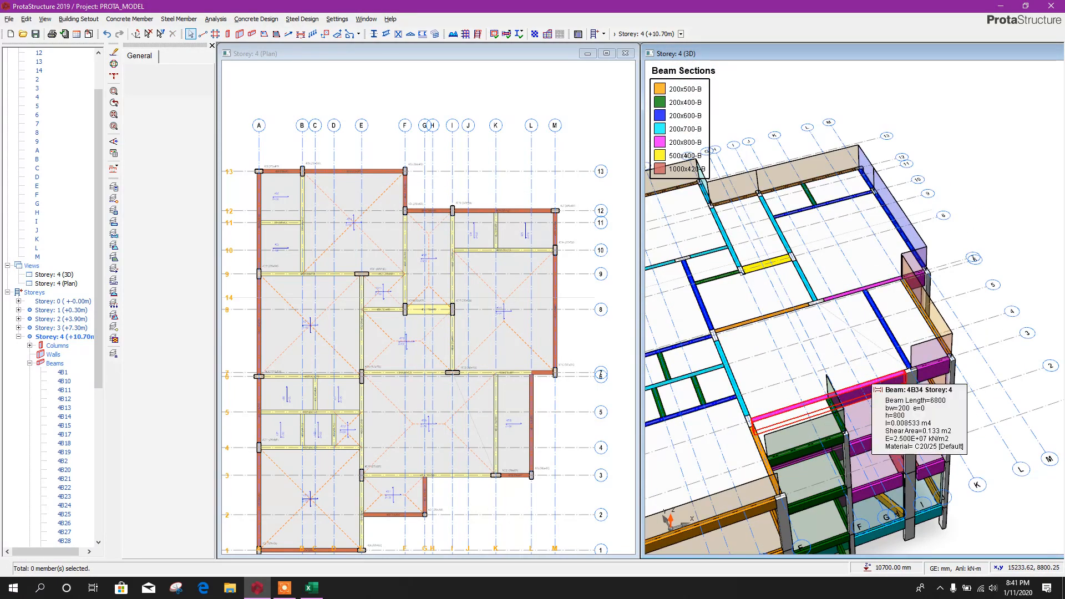
left_click(869, 391)
right_click(868, 391)
left_click(901, 177)
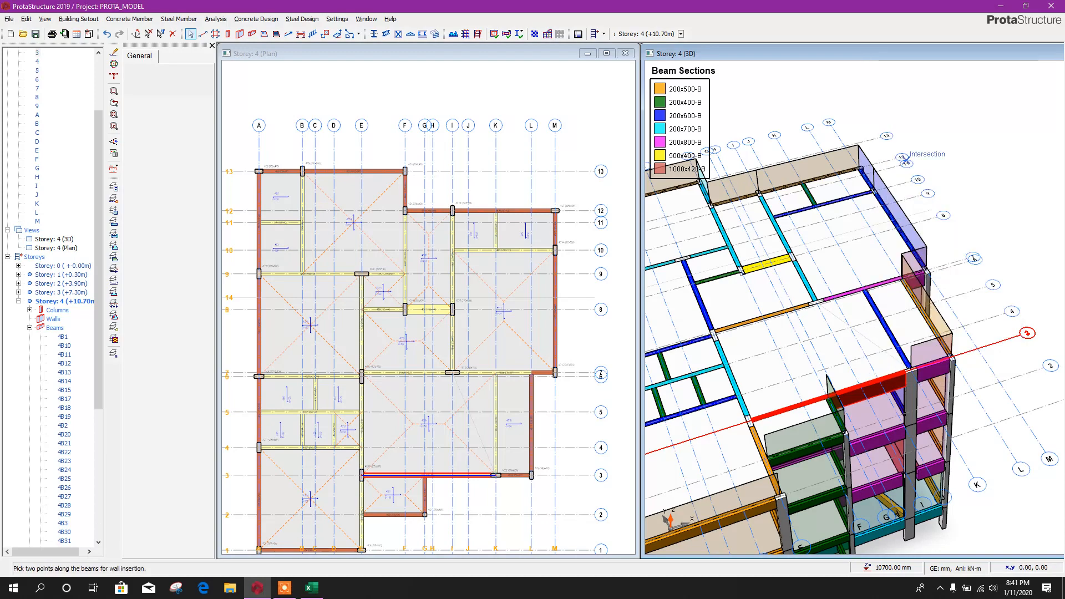
scroll(821, 388, "up", 3)
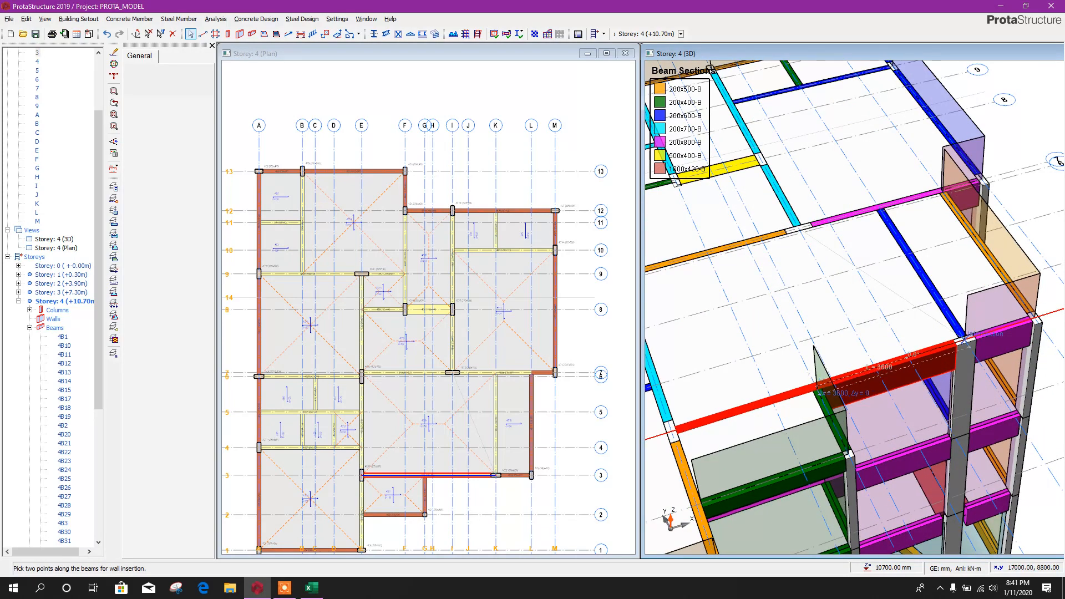
left_click(820, 392)
scroll(919, 360, "down", 3)
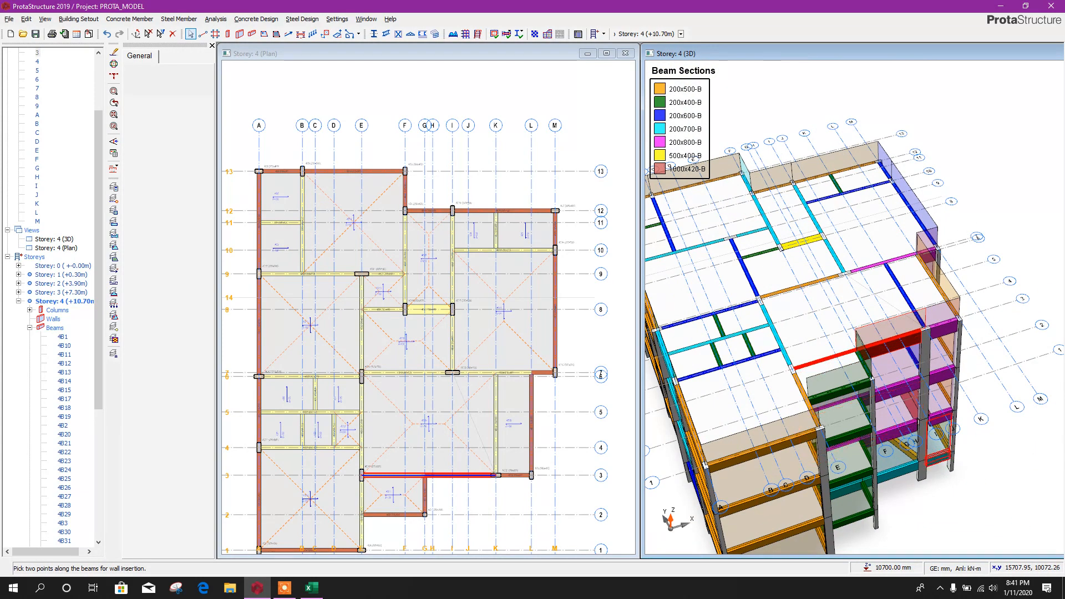
key("Escape")
Define a partial wall load on the storey 4 beam on axis E between axes 1 and 3, covering only the stretch from axis 2 to 1.
scroll(807, 433, "up", 2)
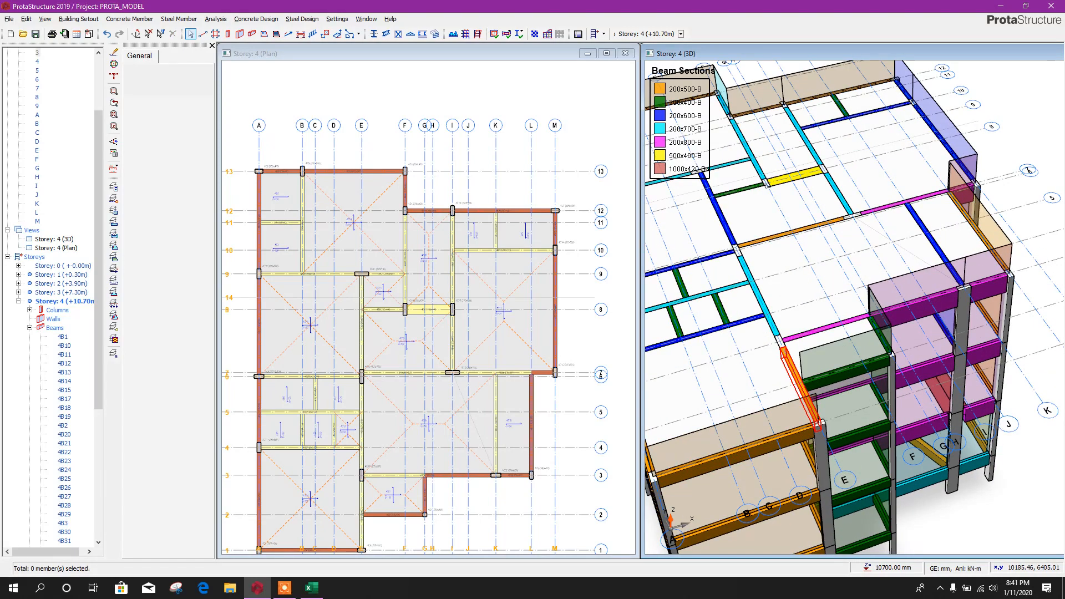
left_click(803, 391)
right_click(805, 393)
left_click(857, 164)
scroll(780, 369, "up", 3)
left_click(787, 371)
left_click(826, 464)
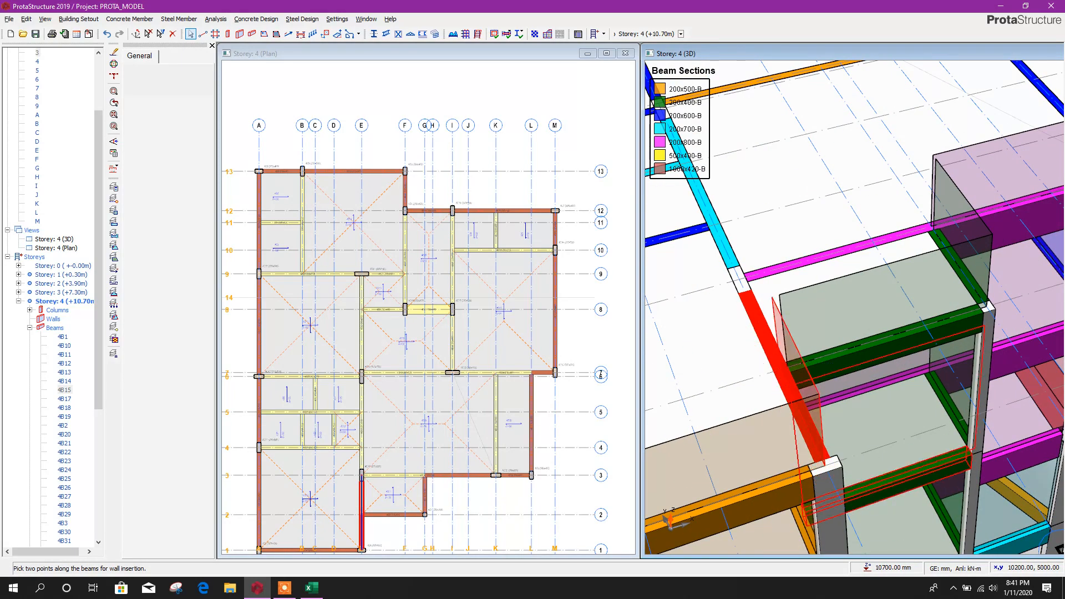
scroll(832, 286, "down", 5)
key("Escape")
key("Escape")
Inspect the wall loads around the storey 4 perimeter in the 3D view.
scroll(921, 387, "down", 3)
middle_click_drag(933, 442, 837, 481)
scroll(860, 272, "up", 3)
scroll(855, 283, "down", 3)
middle_click_drag(937, 450, 801, 526)
scroll(874, 336, "up", 3)
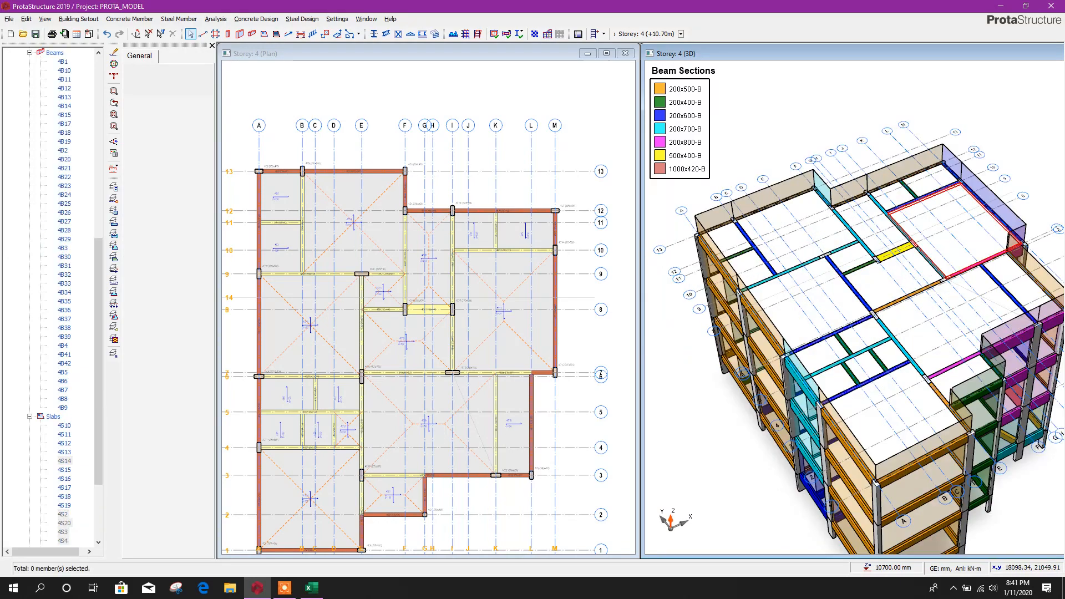
scroll(832, 272, "down", 3)
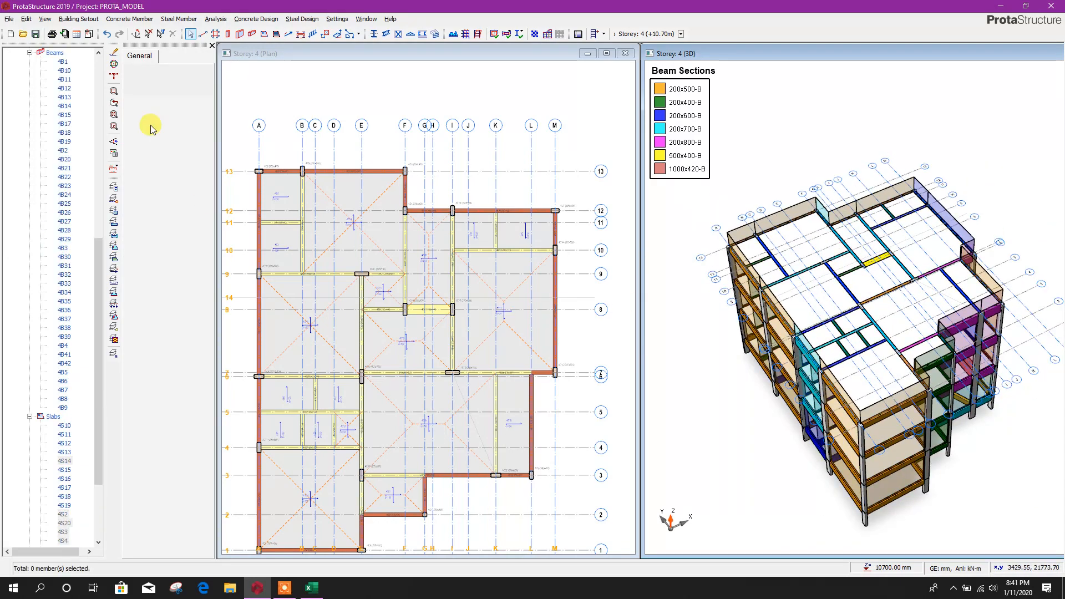
Collapse the storey 4 beam and slab lists in the structure tree.
double_click(38, 54)
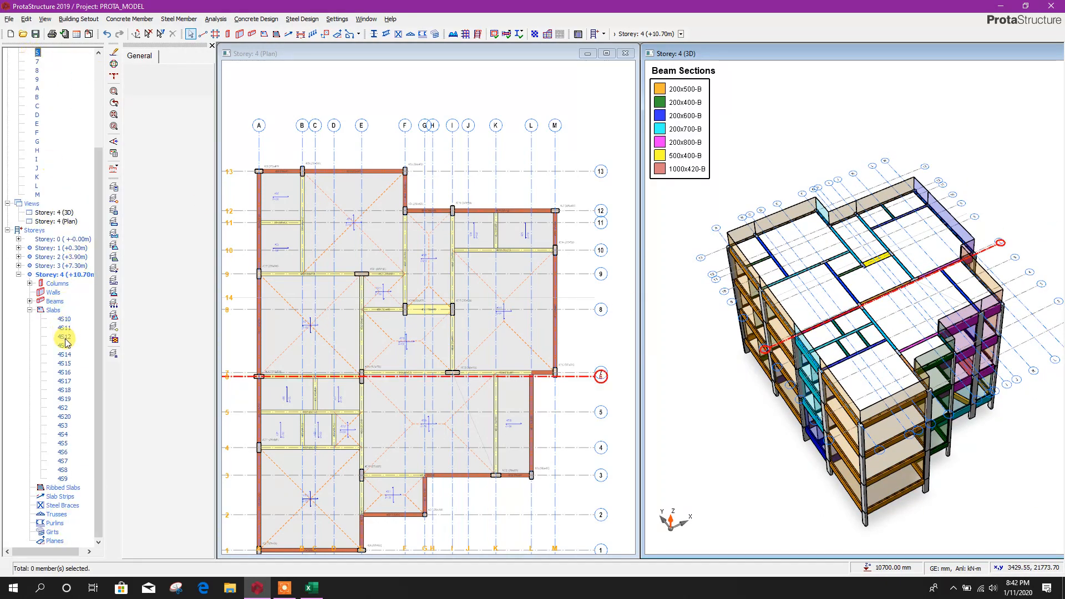
left_click(29, 312)
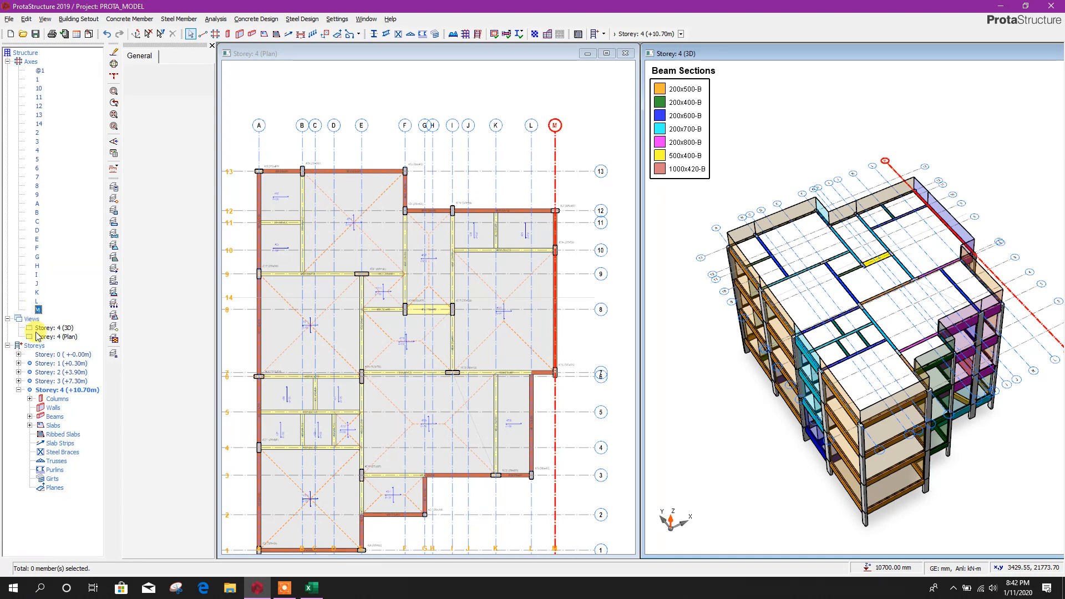
Set the additional dead load of all storey 4 slabs to 3.500 kN/m² in the slab table.
right_click(58, 429)
left_click(30, 426)
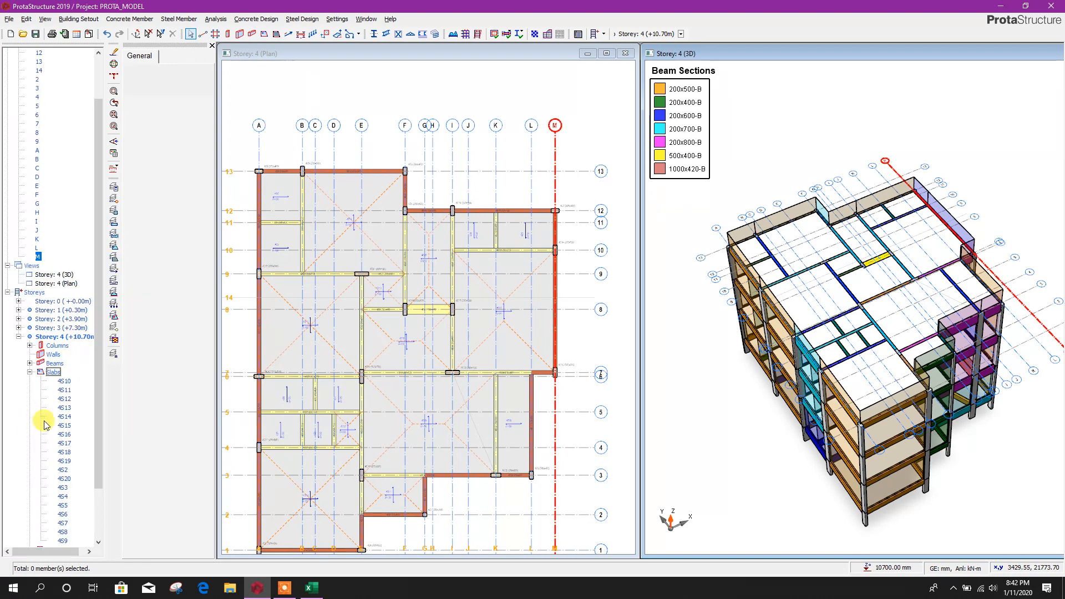
right_click(52, 373)
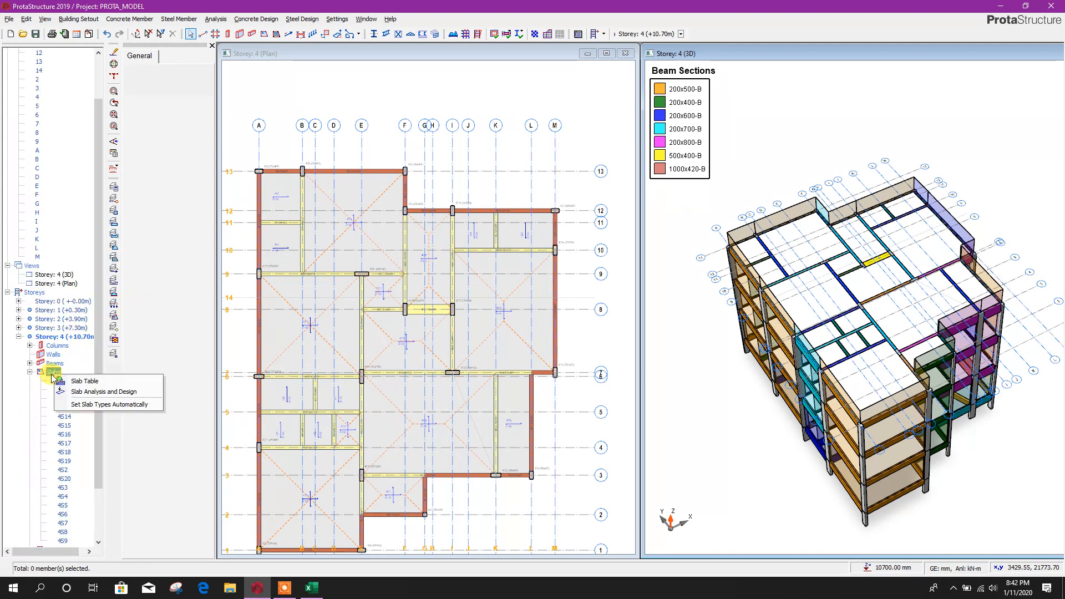
left_click(80, 381)
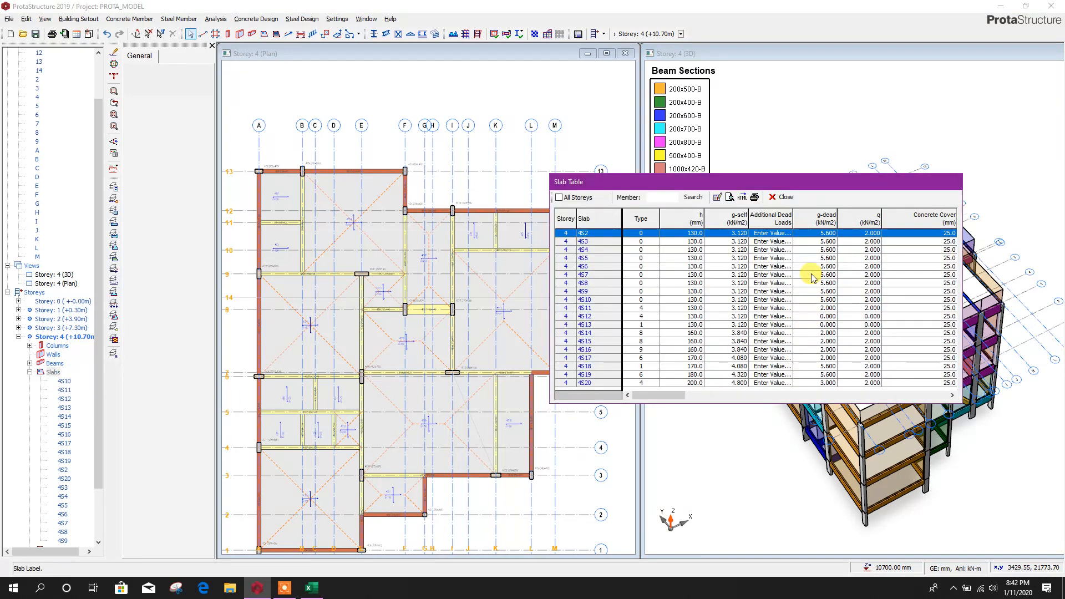
left_click(823, 214)
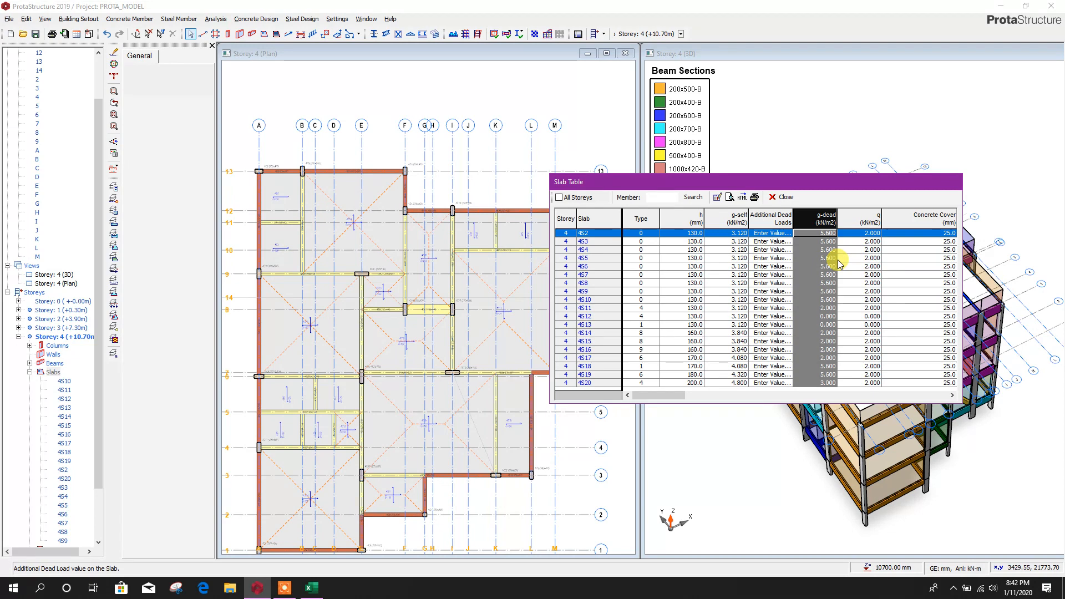
key("Tab")
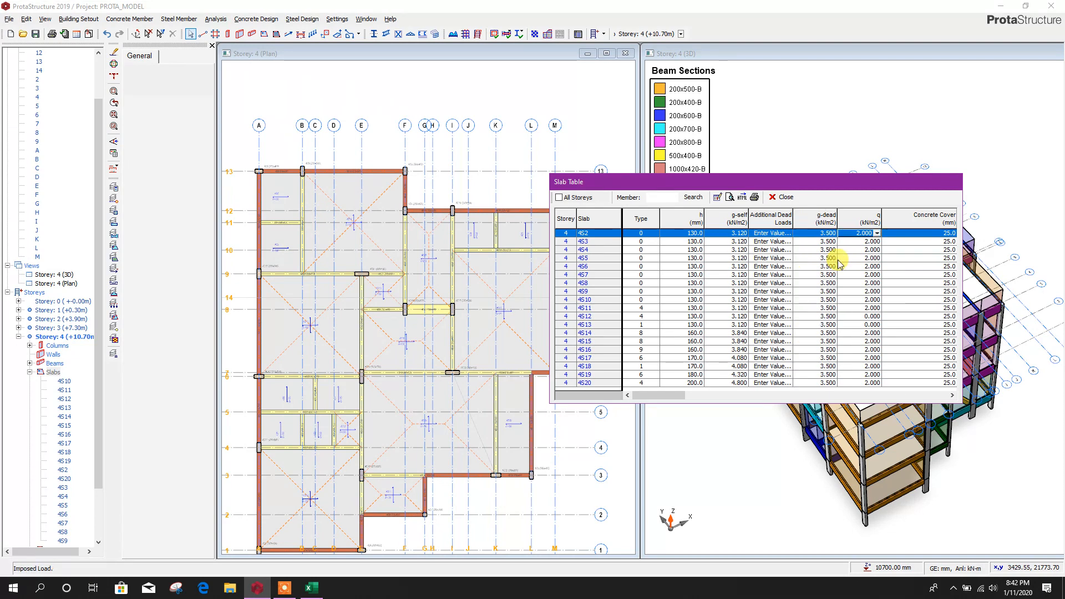
Set the imposed load of all storey 4 slabs to 2.0 kN/m² and close the slab table.
left_click(871, 221)
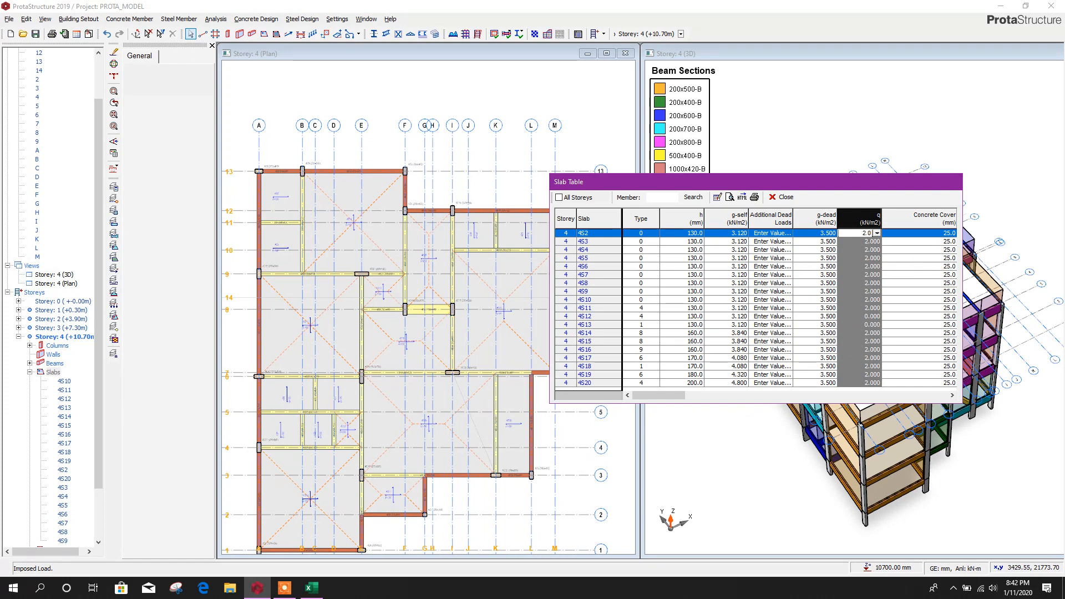
type("2.0")
key("Tab")
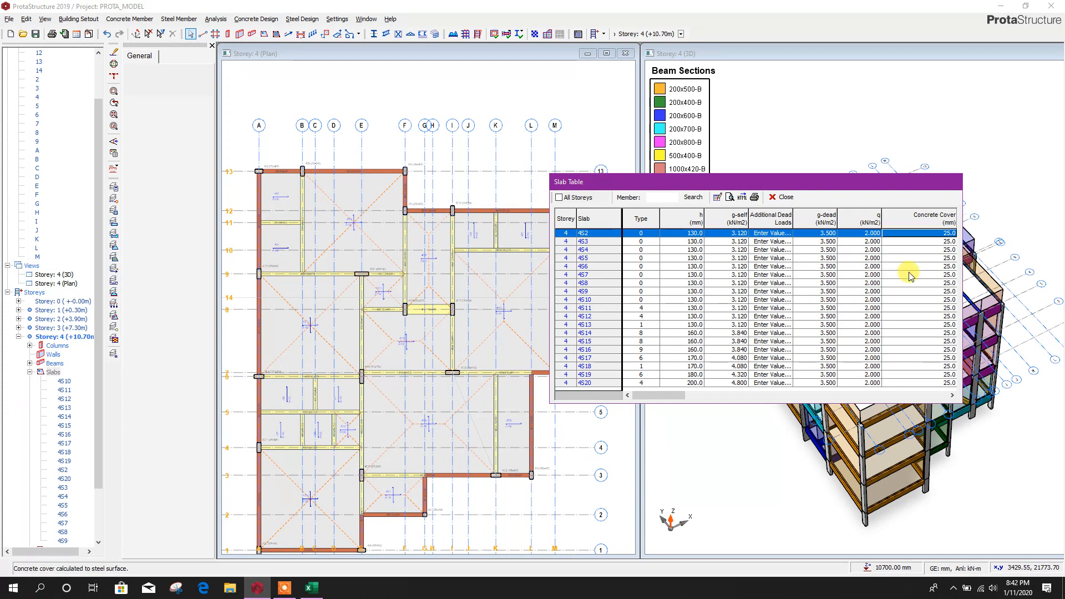
left_click(781, 202)
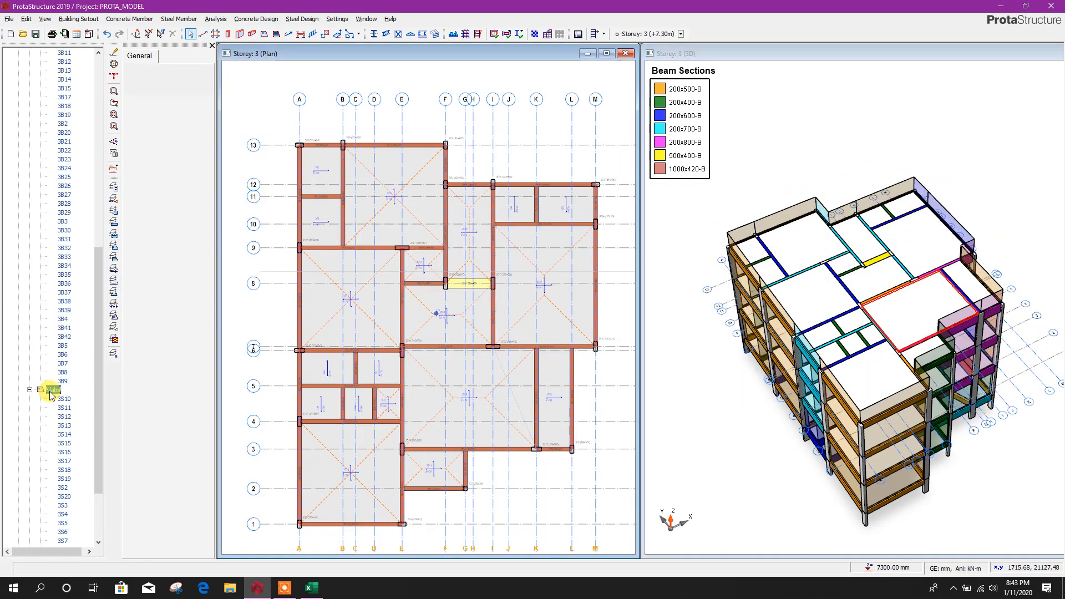
Review the dead and imposed loads of the storey 3 slabs in the slab table.
right_click(52, 391)
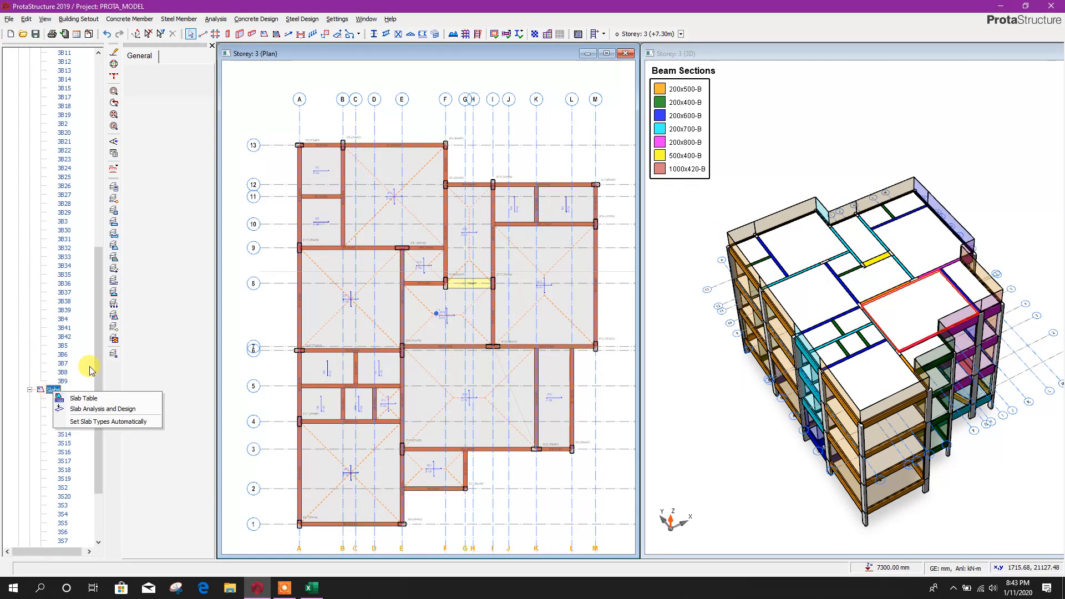
left_click(83, 398)
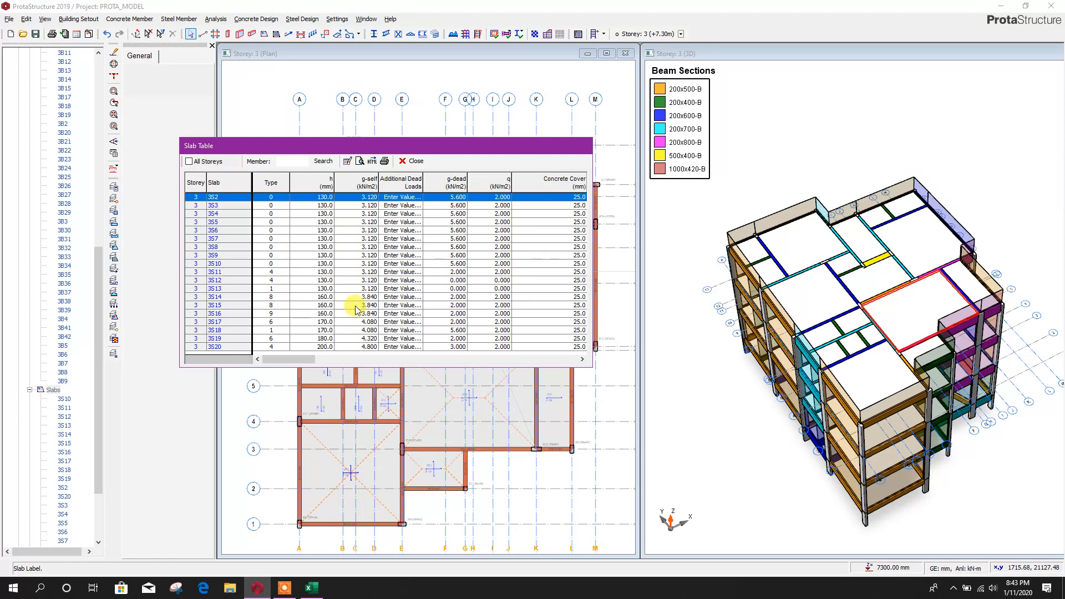
scroll(222, 305, "down", 1)
scroll(242, 309, "up", 1)
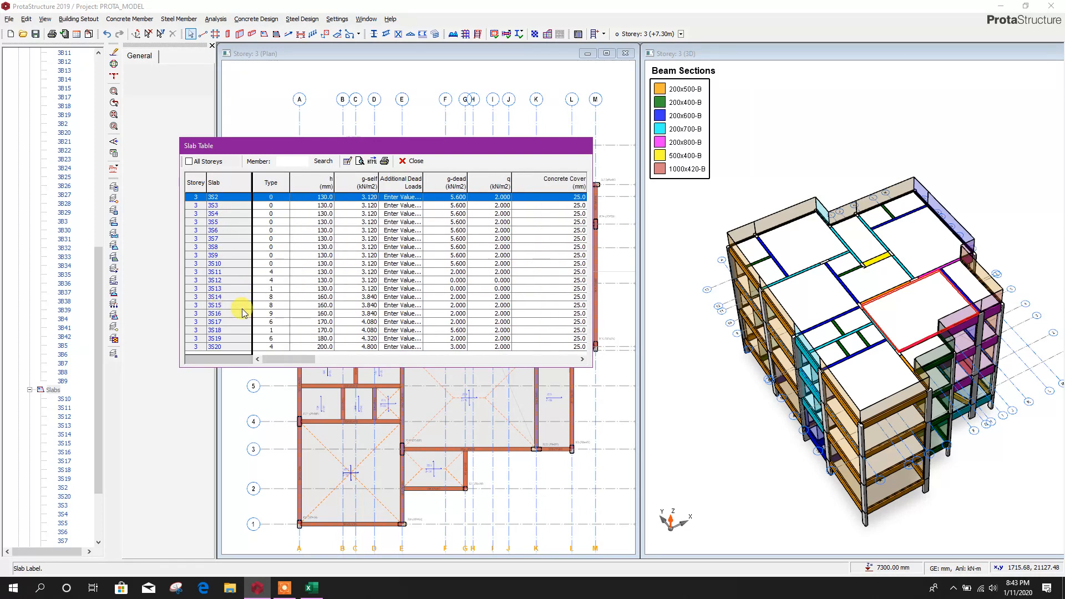
left_click(410, 164)
left_click(604, 449)
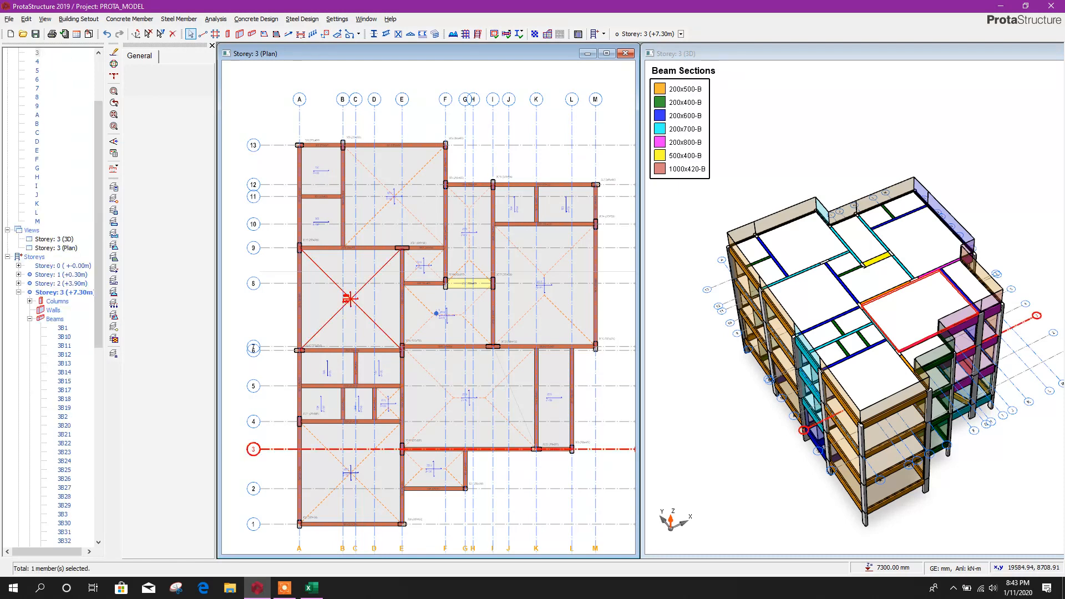
Locate slab 3S12 in the storey 3 plan and check its load information.
scroll(360, 311, "up", 3)
scroll(349, 312, "up", 5)
scroll(342, 273, "down", 5)
scroll(348, 411, "up", 3)
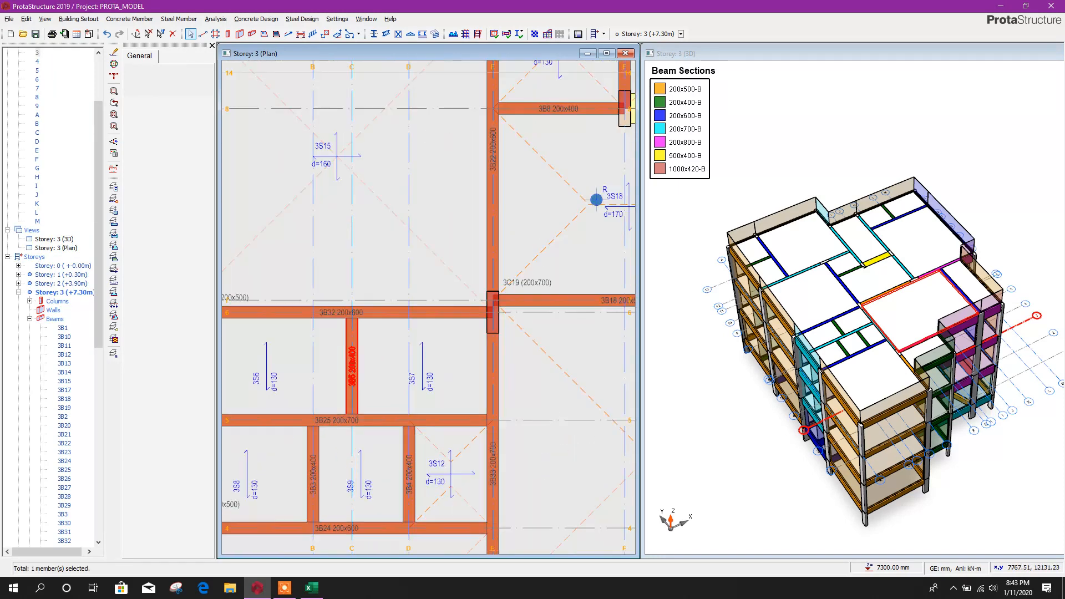
middle_click_drag(341, 420, 348, 135)
middle_click_drag(411, 435, 426, 455)
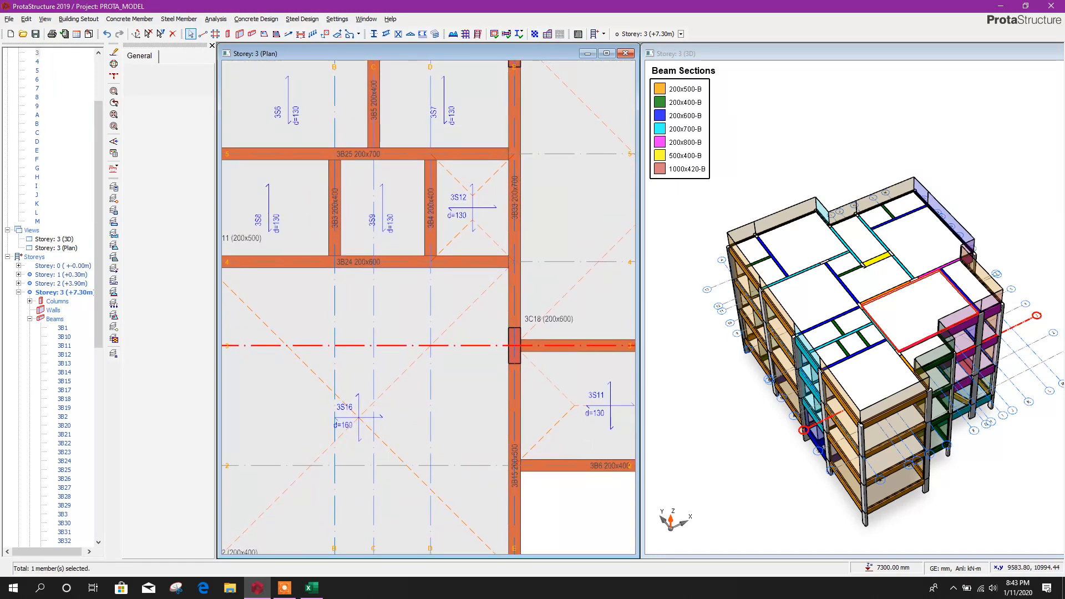
scroll(485, 182, "up", 2)
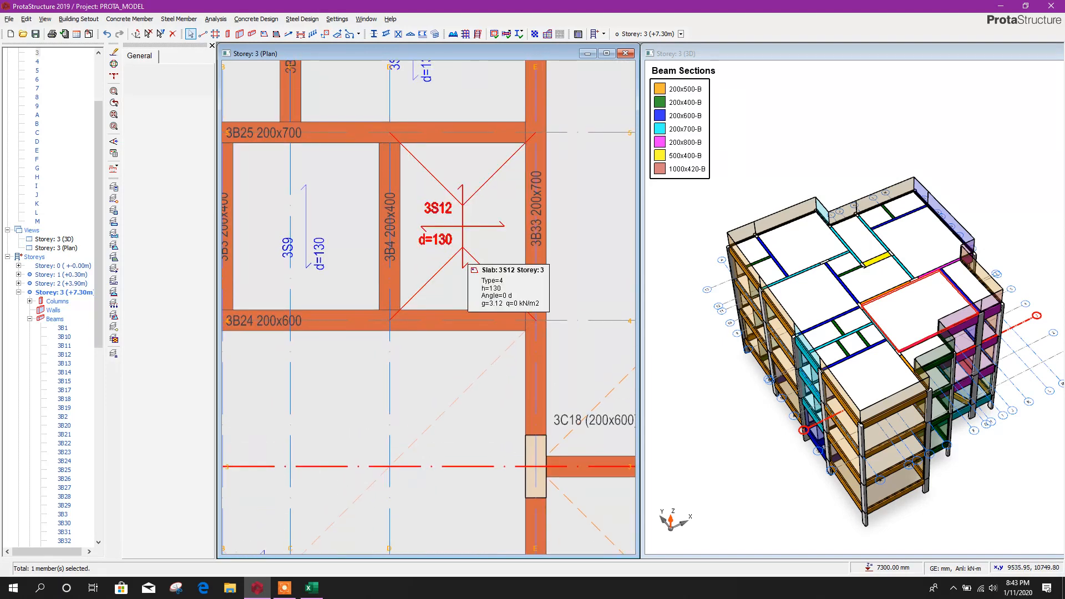
left_click(460, 255)
scroll(468, 297, "down", 2)
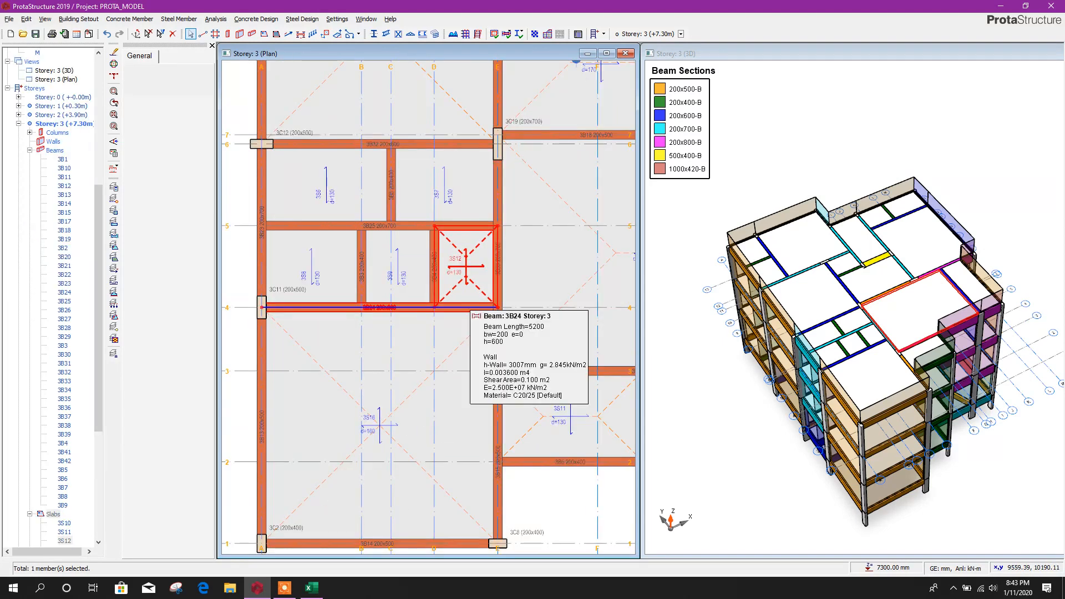
key("Escape")
scroll(59, 160, "down", 3)
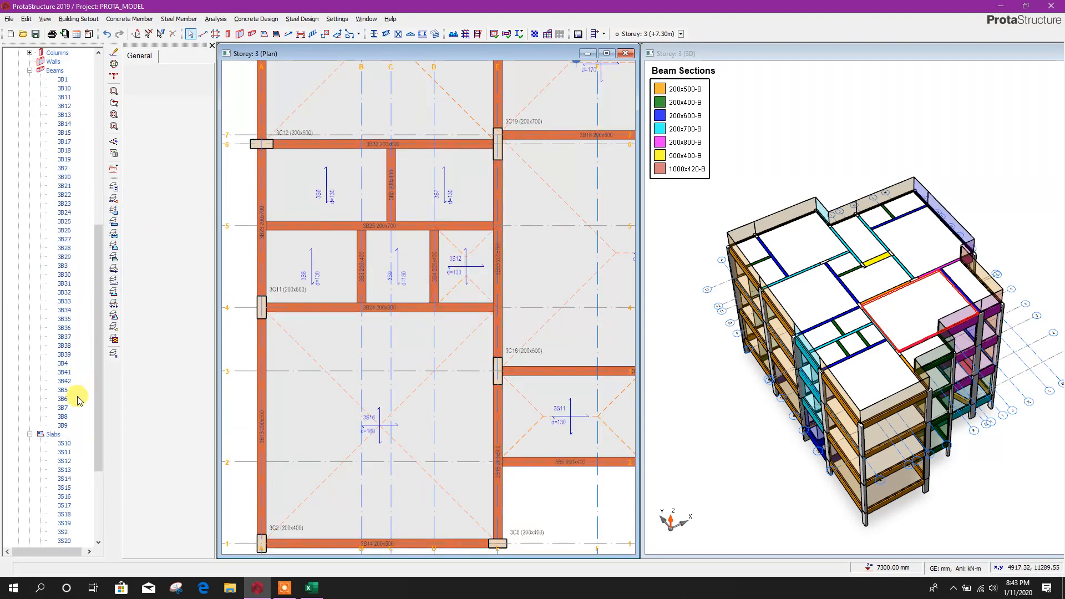
Set the additional dead load and imposed load of slabs 3S12 and 3S13 to 2.000 kN/m² in the slab table.
right_click(52, 434)
left_click(90, 443)
left_click(450, 280)
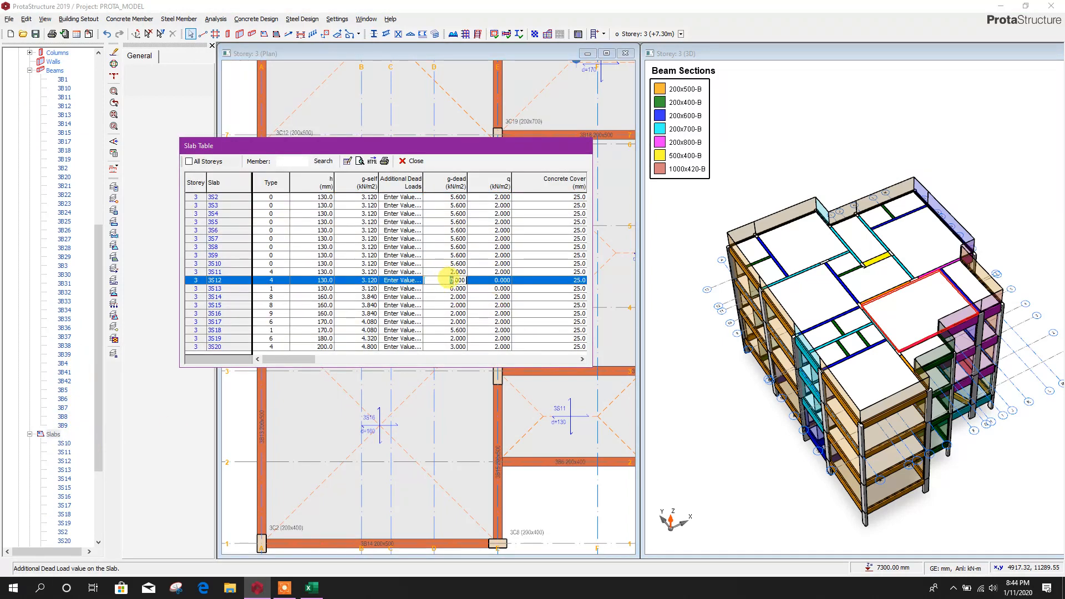
left_click(451, 289)
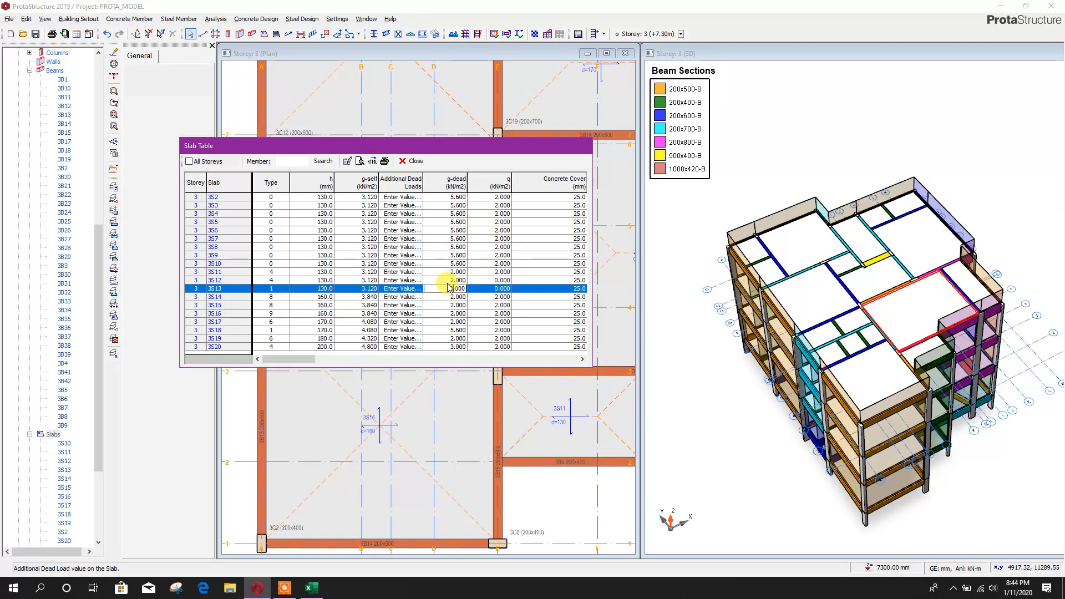
key("Up")
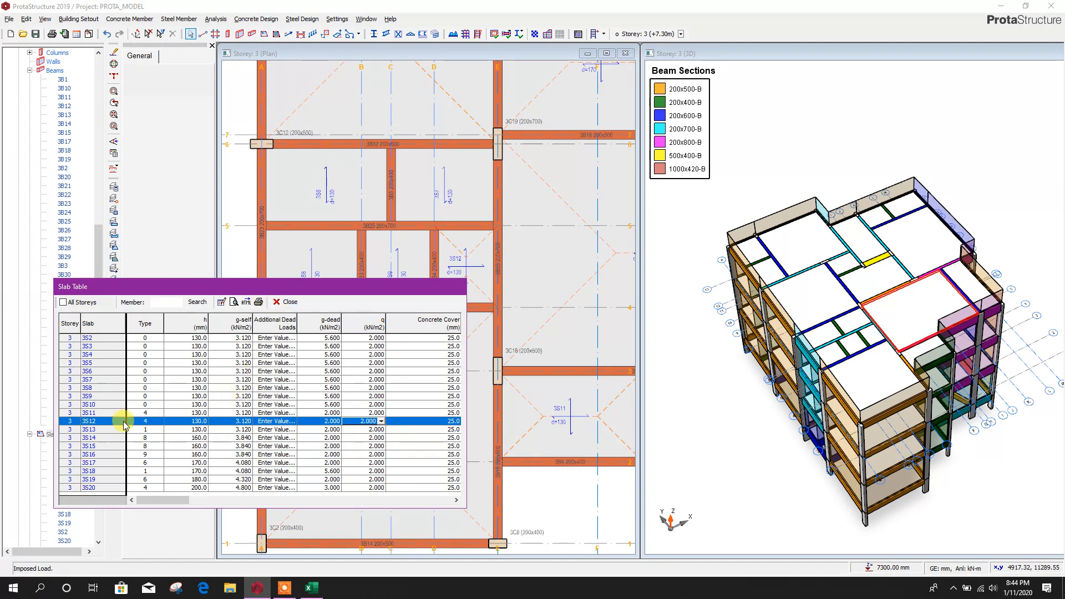
left_click(283, 302)
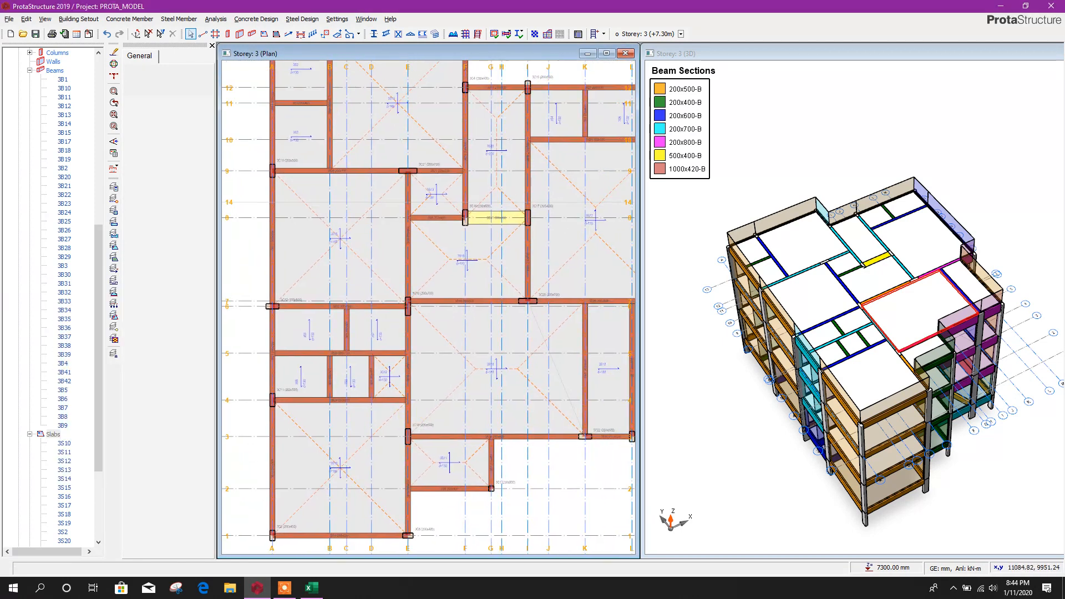
Make storey 2 the active storey and open its slab table.
scroll(465, 183, "up", 6)
scroll(430, 256, "down", 5)
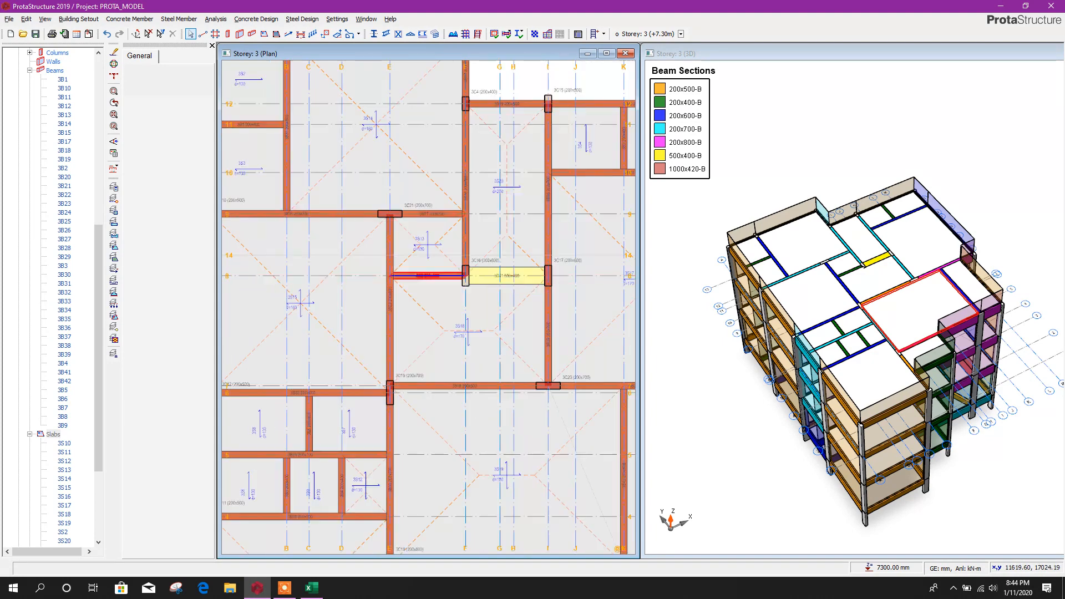
scroll(489, 260, "down", 3)
scroll(64, 350, "up", 4)
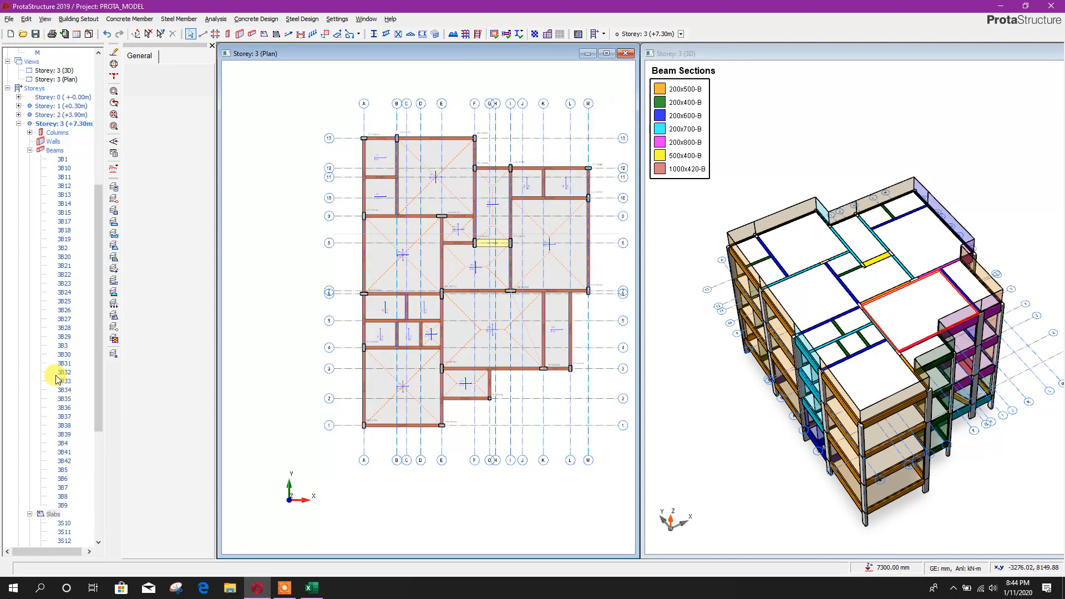
double_click(54, 143)
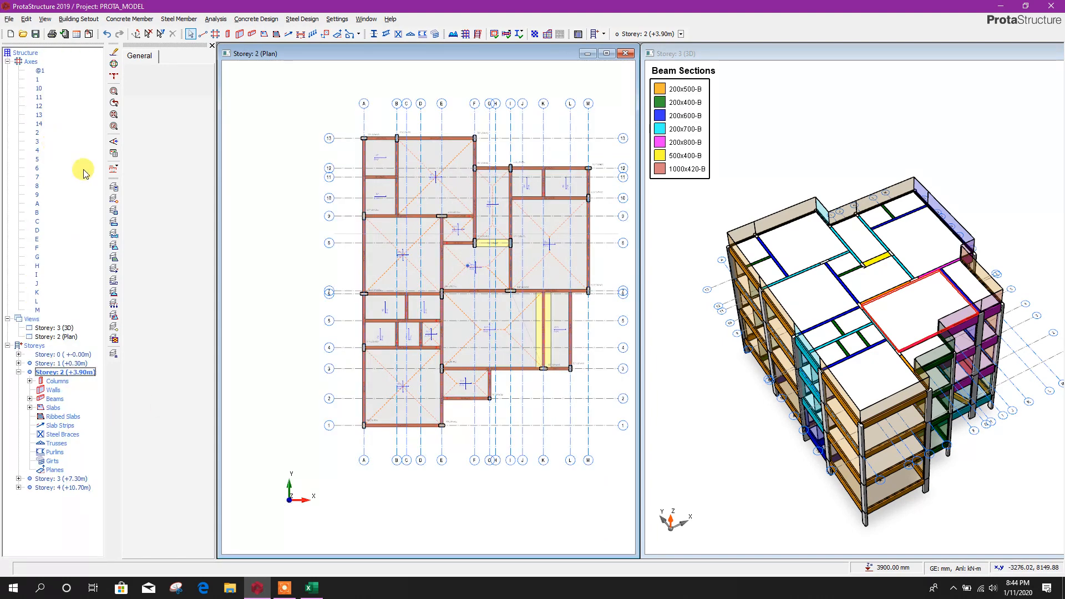
left_click(117, 305)
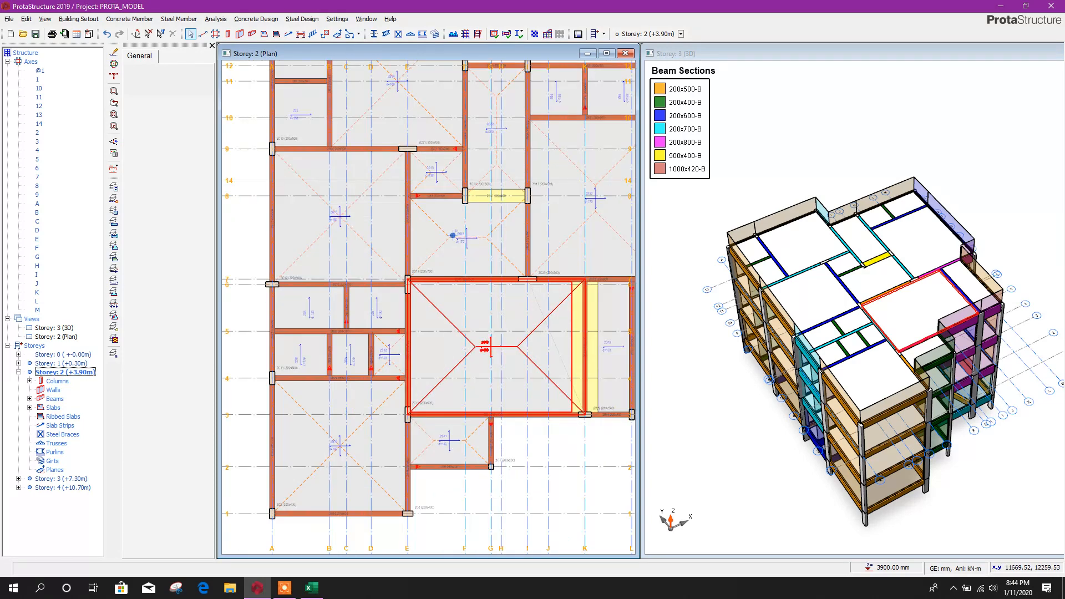
right_click(54, 408)
left_click(83, 417)
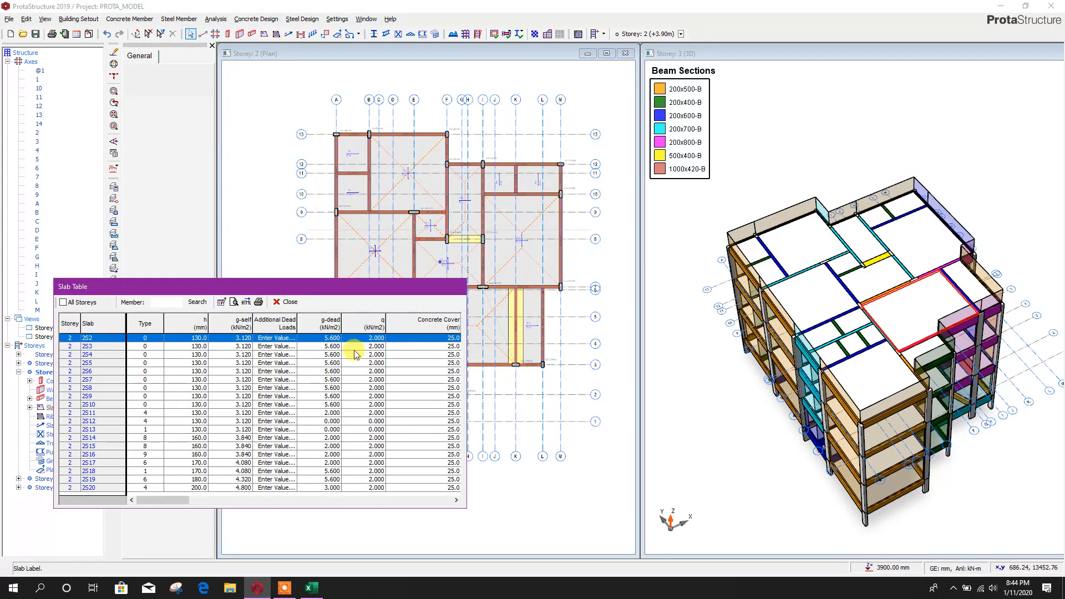
Set the additional dead load and imposed load of slabs 2S12 and 2S13 to 2.000 kN/m².
left_click(331, 421)
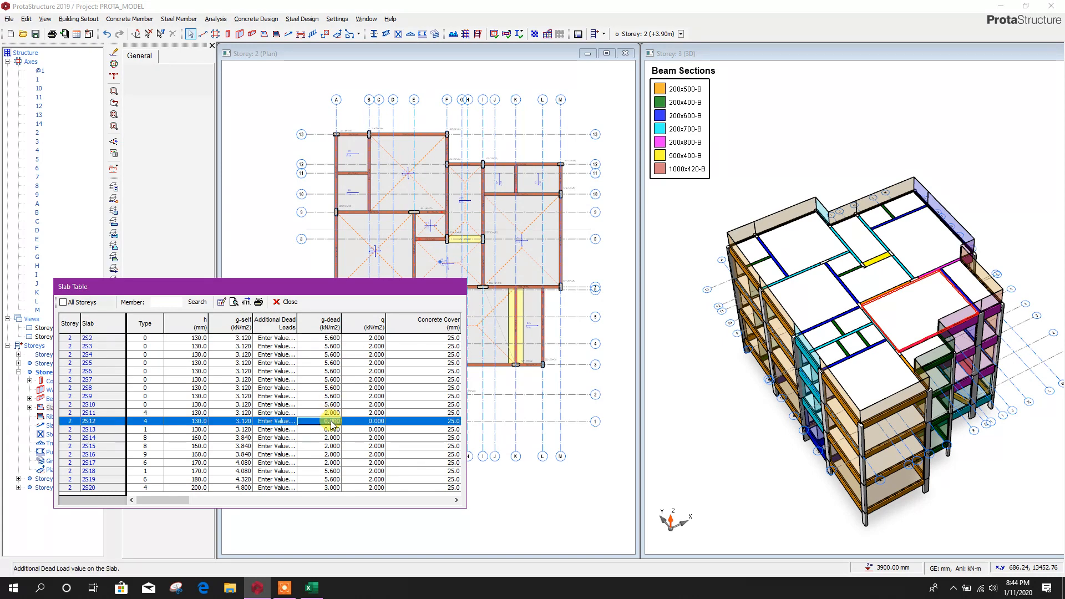
type("2")
left_click(376, 422)
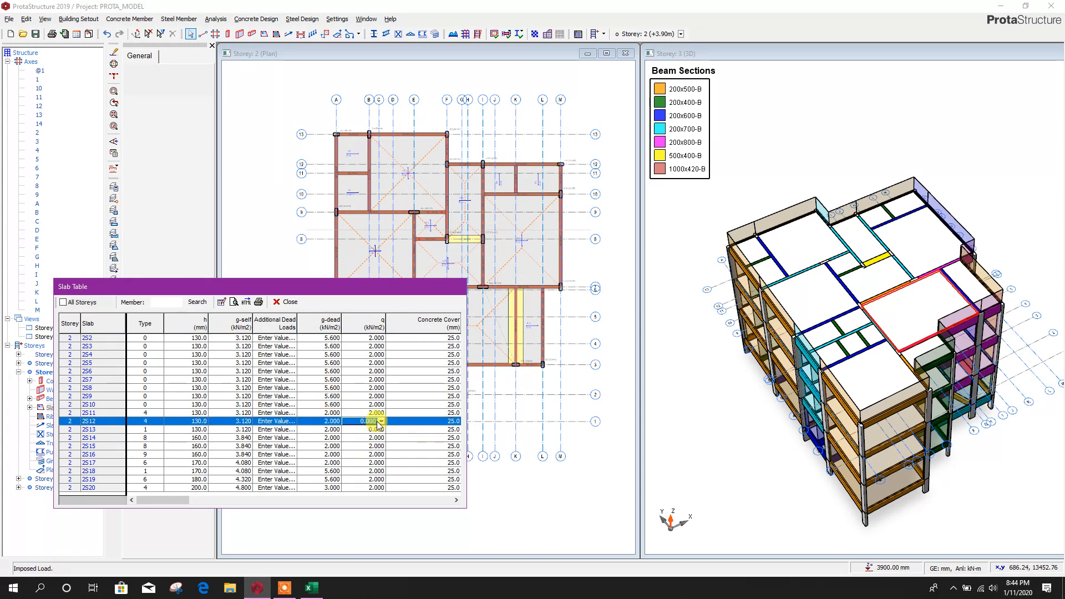
left_click(379, 431)
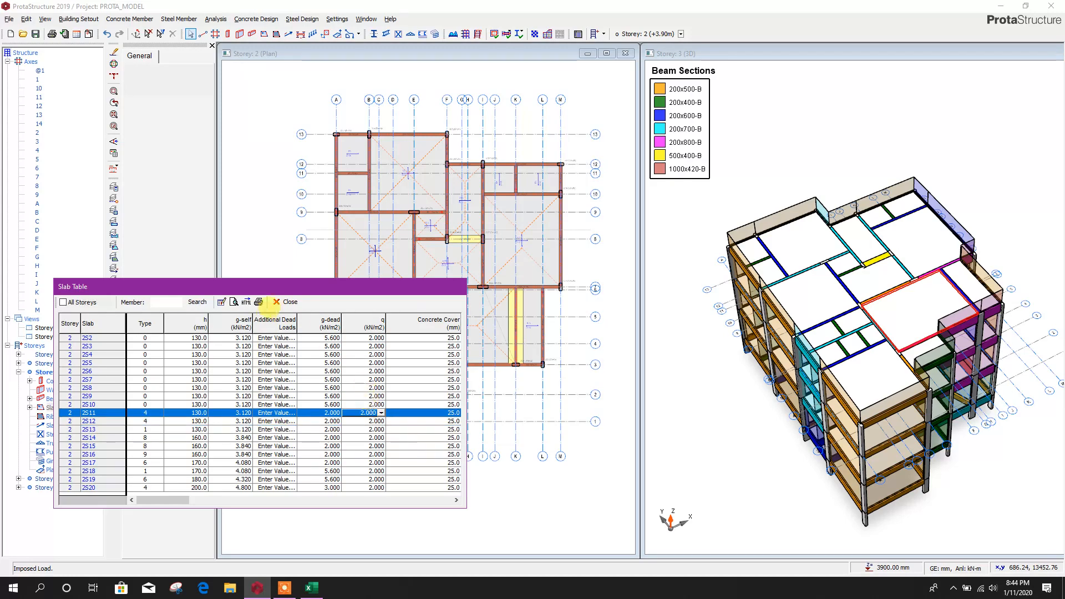
left_click(286, 302)
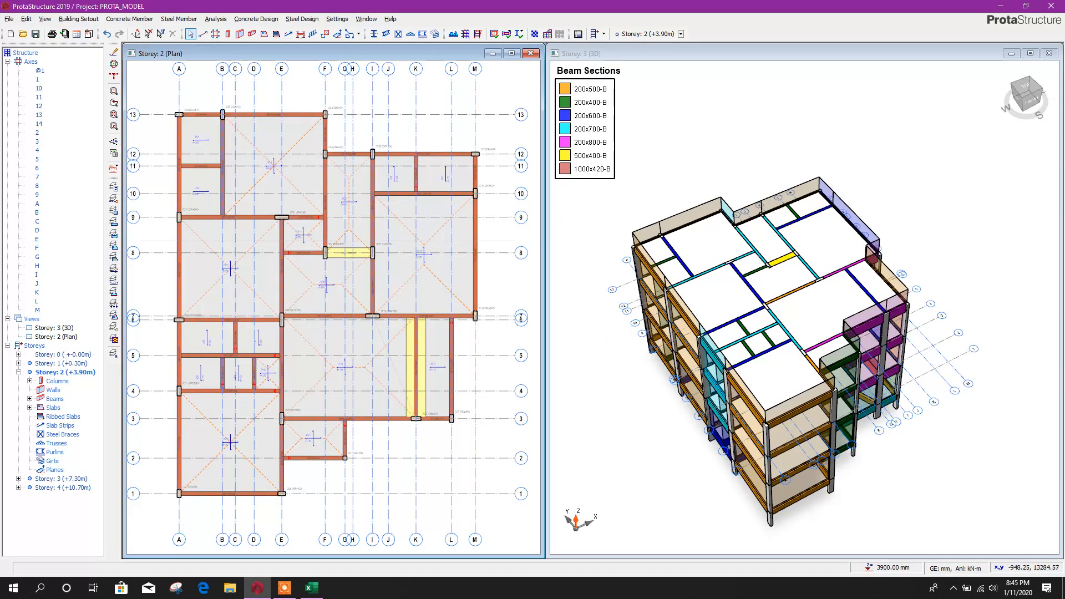
Check the whole building in the 3D view and save the project.
scroll(860, 439, "up", 2)
scroll(860, 438, "down", 2)
middle_click_drag(860, 438, 886, 473)
scroll(822, 419, "up", 3)
scroll(822, 419, "down", 3)
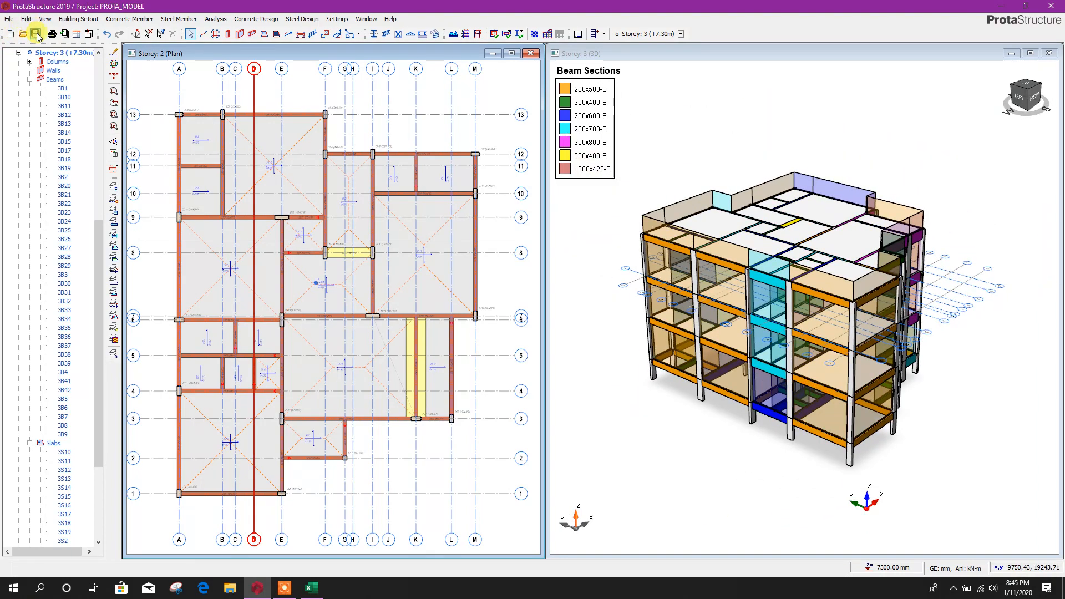
left_click(36, 34)
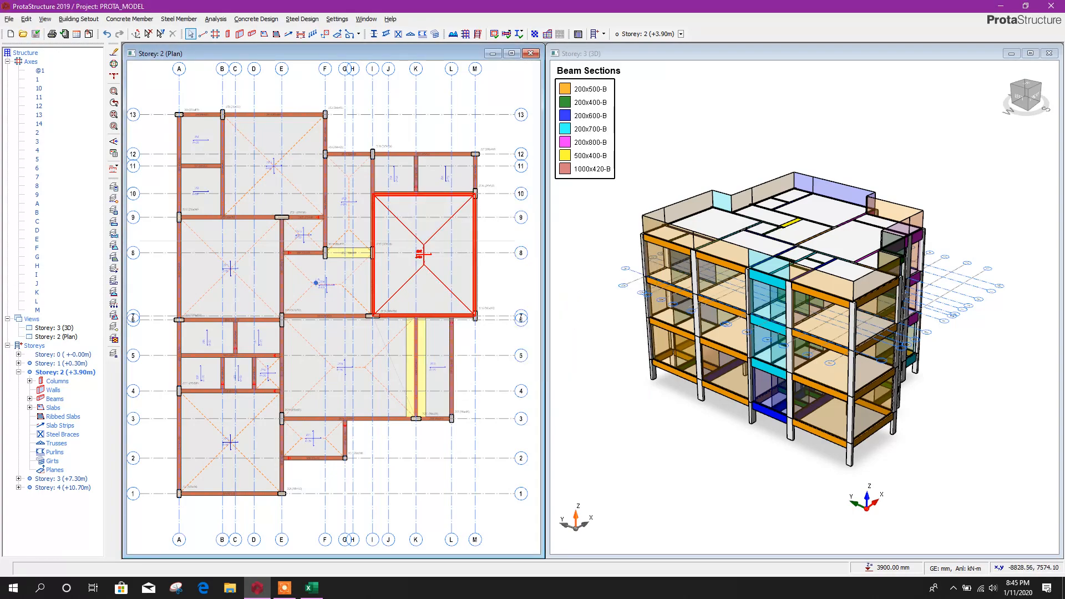
left_click(18, 478)
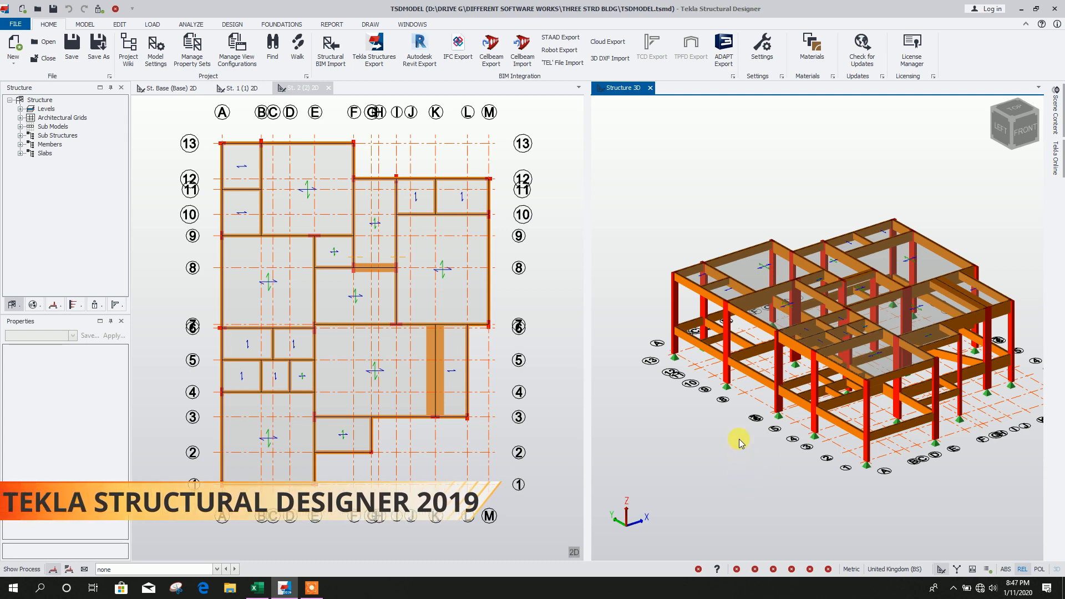
Switch to Tekla Structural Designer and inspect the concrete frame from several angles in the 3D structure view.
right_click_drag(739, 438, 915, 404)
right_click_drag(787, 356, 839, 456)
scroll(738, 329, "up", 2)
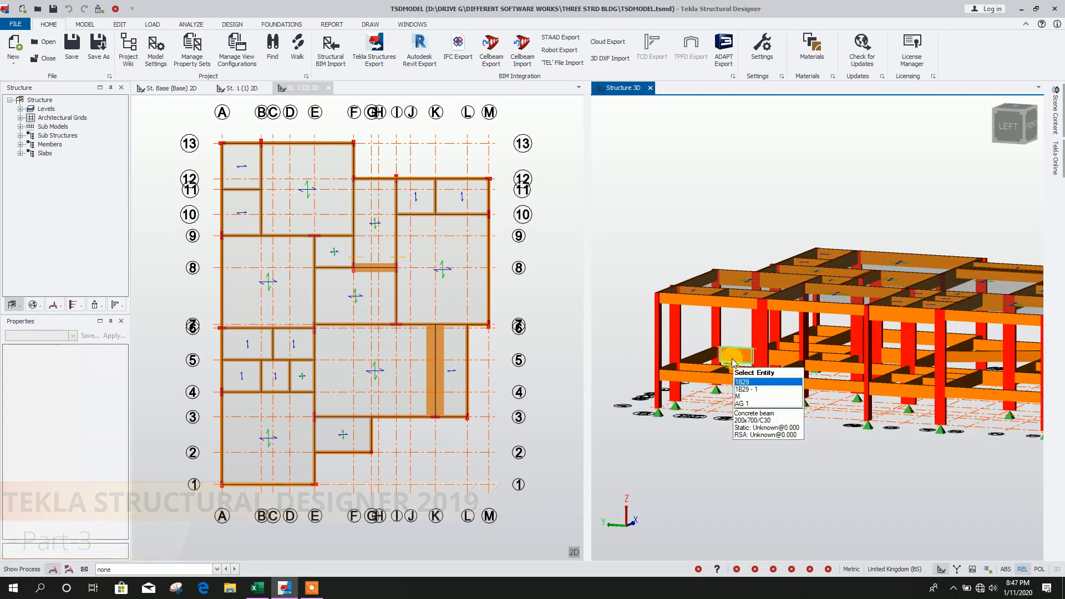
scroll(695, 343, "down", 1)
scroll(696, 344, "down", 1)
right_click_drag(870, 492, 717, 467)
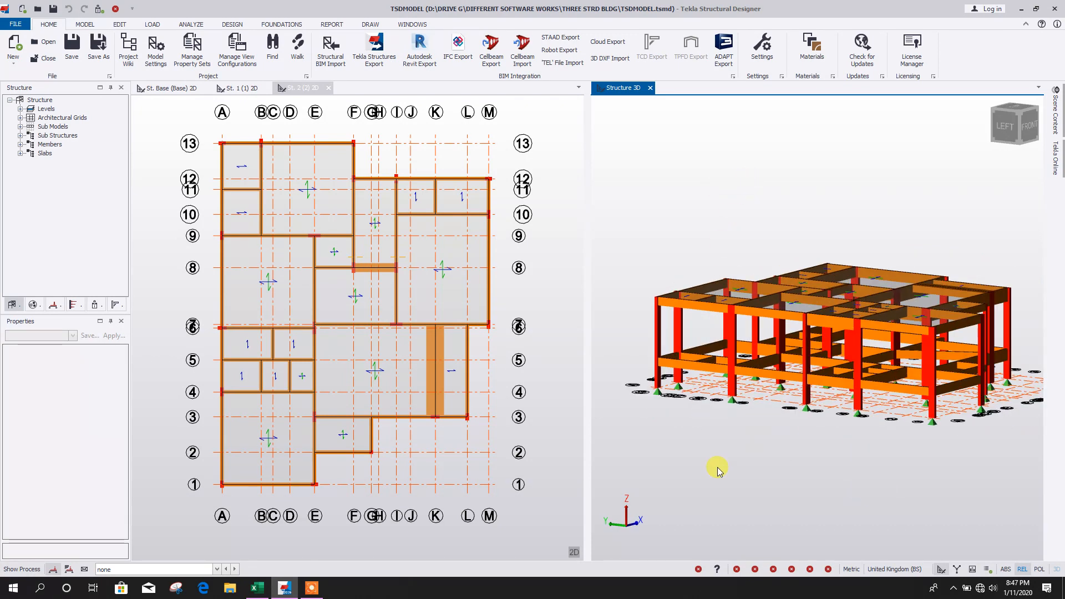
Extend the corner column C2 by setting its top level to St. 4 (4).
left_click(654, 329)
left_click(654, 328)
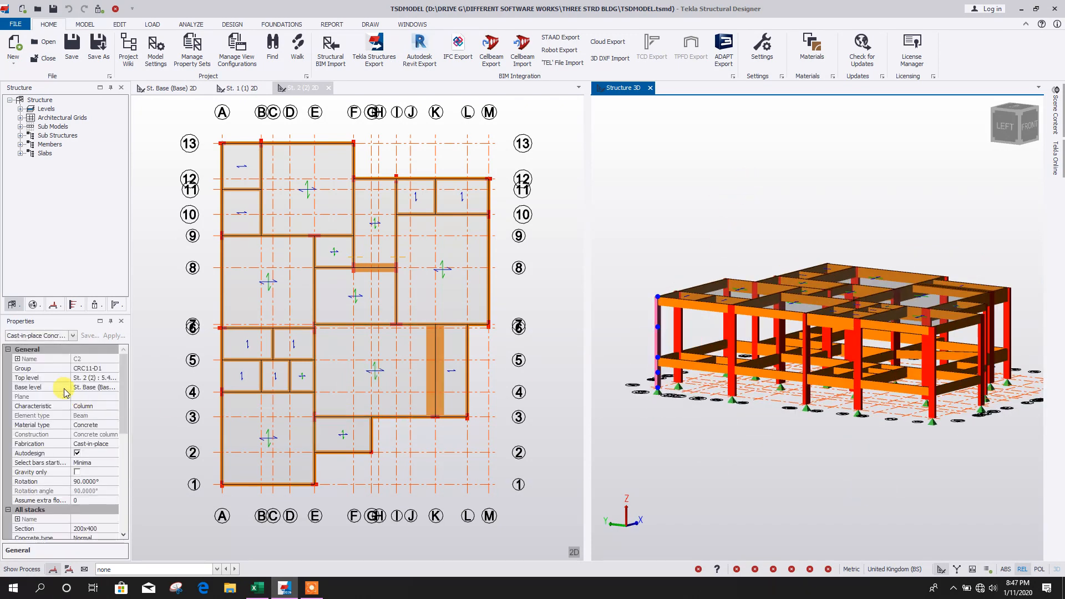
left_click(93, 378)
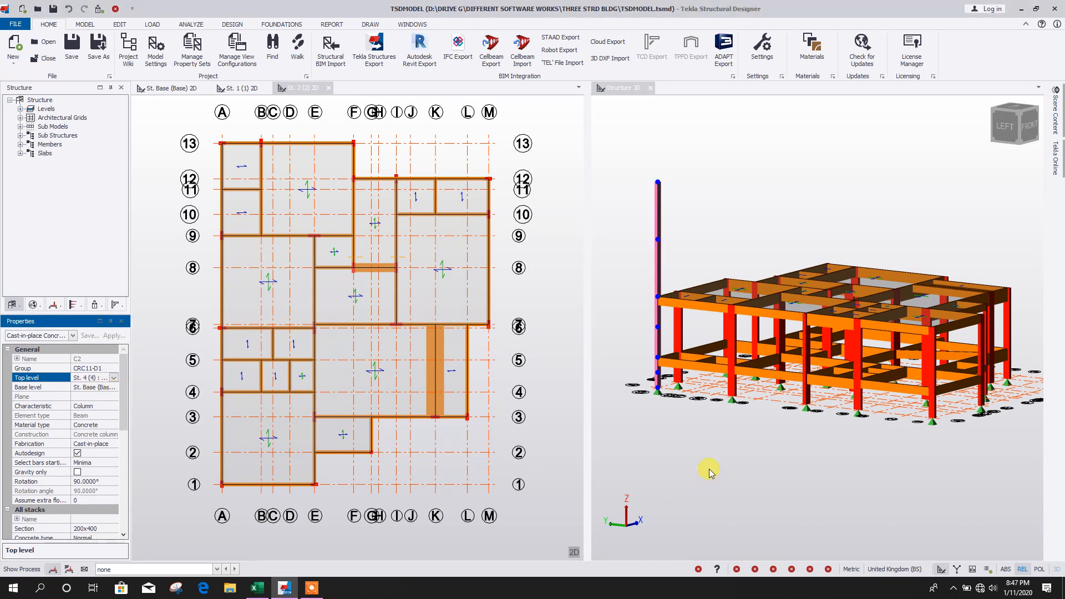
left_click(740, 461)
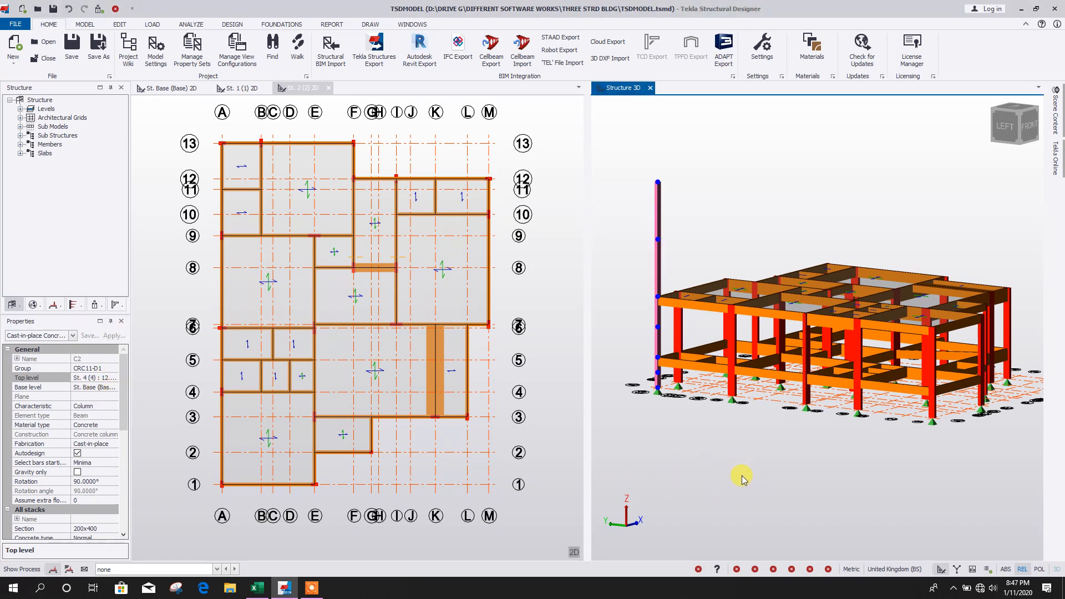
middle_click_drag(740, 476, 768, 455)
key("Escape")
Select all the building's columns in the 3D view and raise their top level to St. 4 (4).
middle_click_drag(828, 482, 762, 488)
right_click_drag(762, 488, 877, 426)
left_click_drag(997, 314, 628, 308)
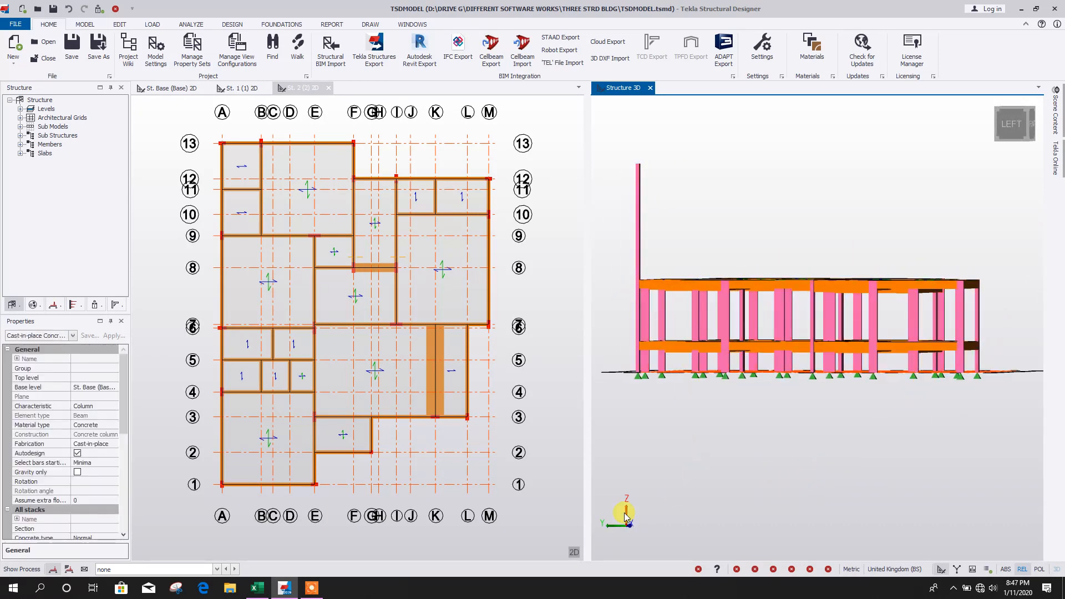
left_click(109, 378)
left_click(100, 389)
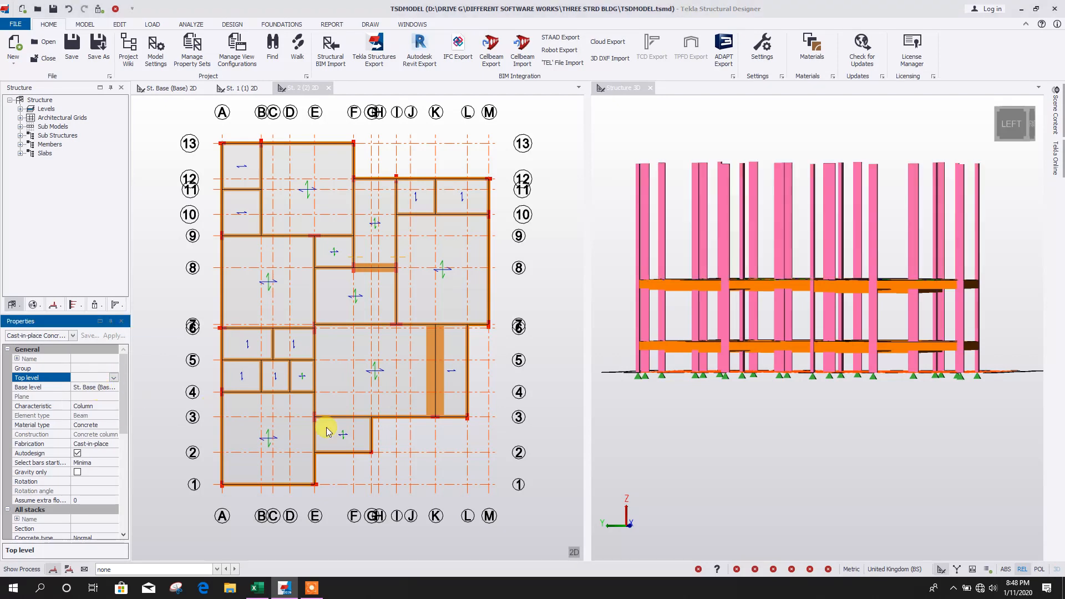
right_click_drag(825, 457, 876, 513)
left_click(784, 491)
scroll(784, 490, "down", 4)
key("Escape")
middle_click_drag(872, 515, 990, 494)
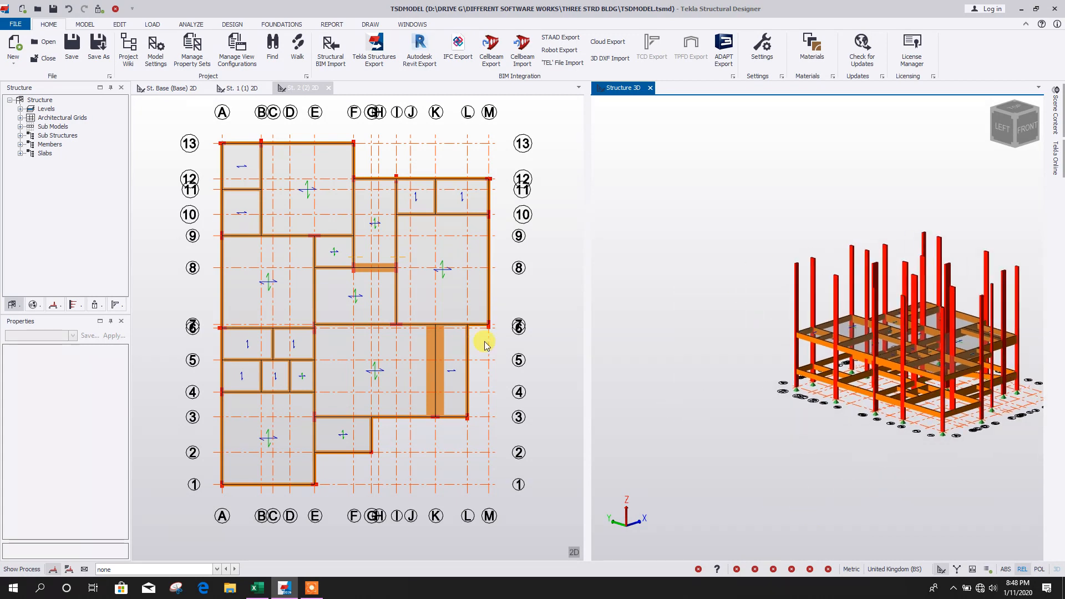
Bring up the St. 1 plan and delete the Snow and Roof Live loadcases.
middle_click_drag(474, 343, 461, 363)
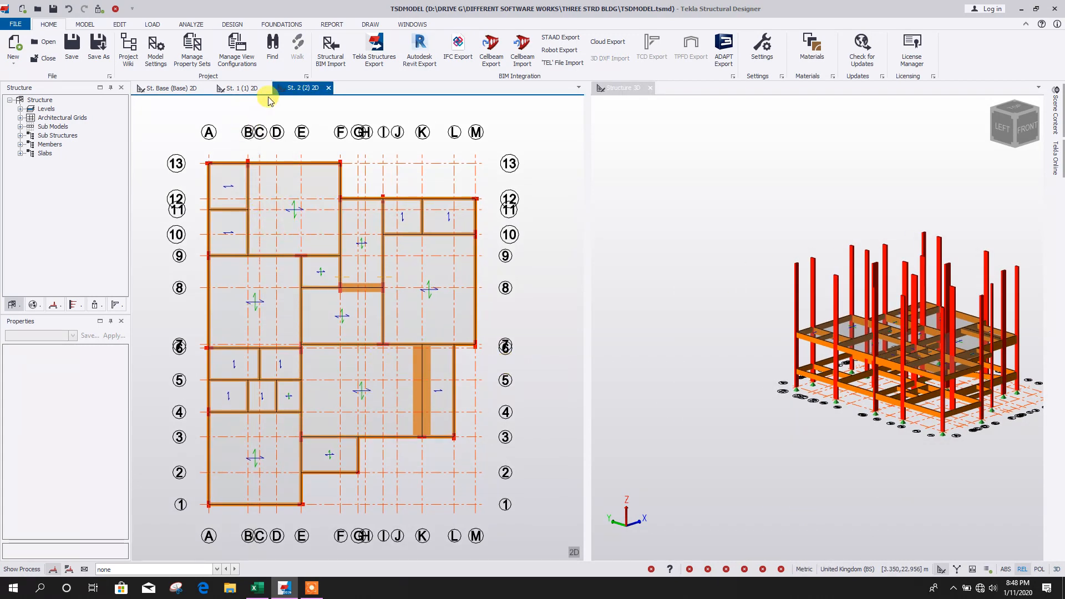
left_click(244, 88)
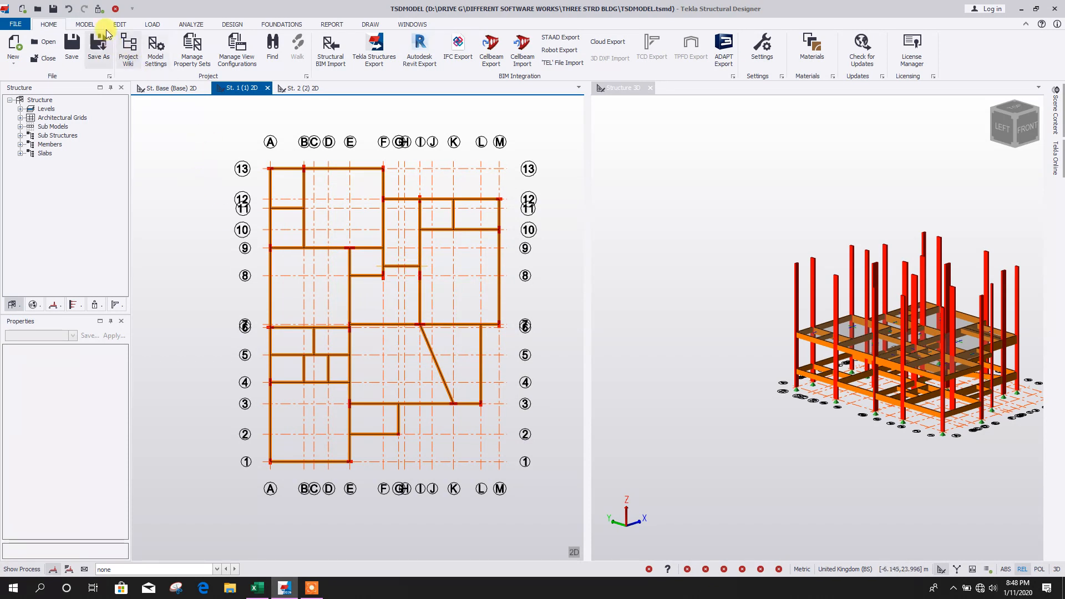
left_click(119, 24)
left_click(152, 24)
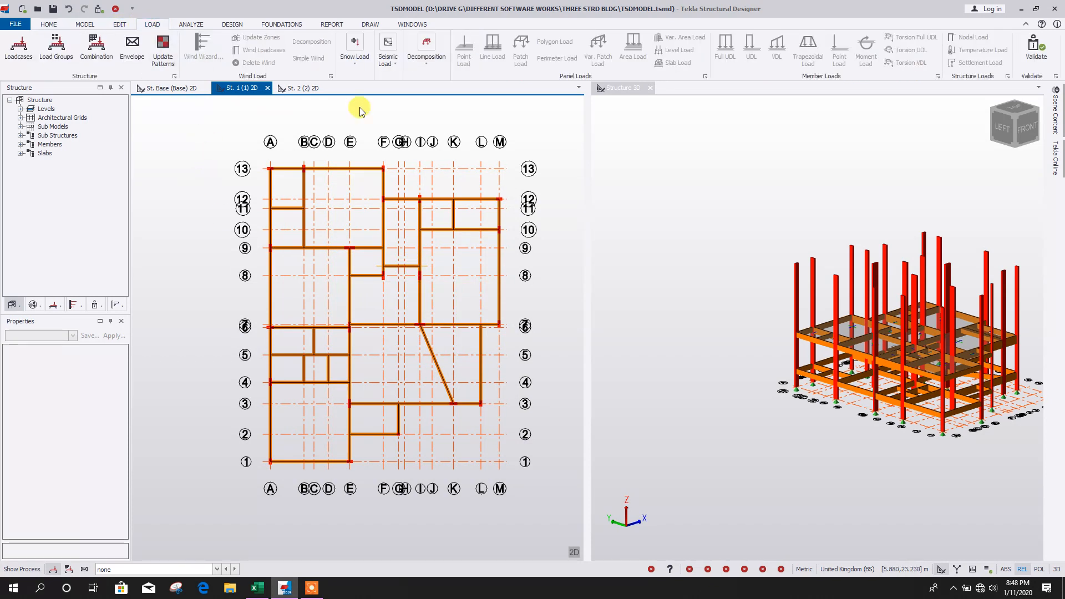
left_click(35, 57)
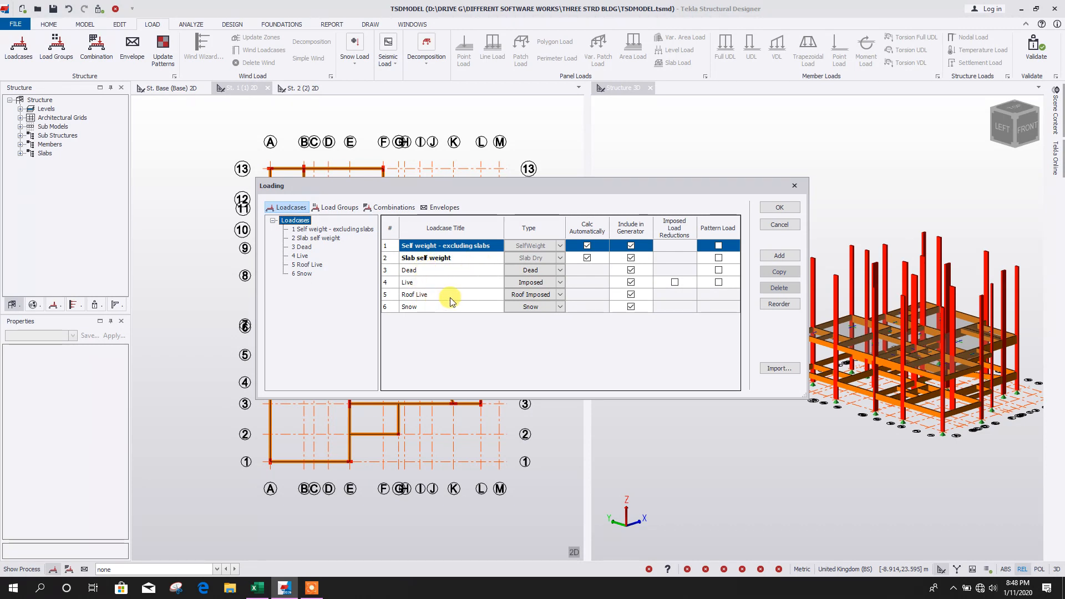
left_click(391, 309)
left_click(779, 289)
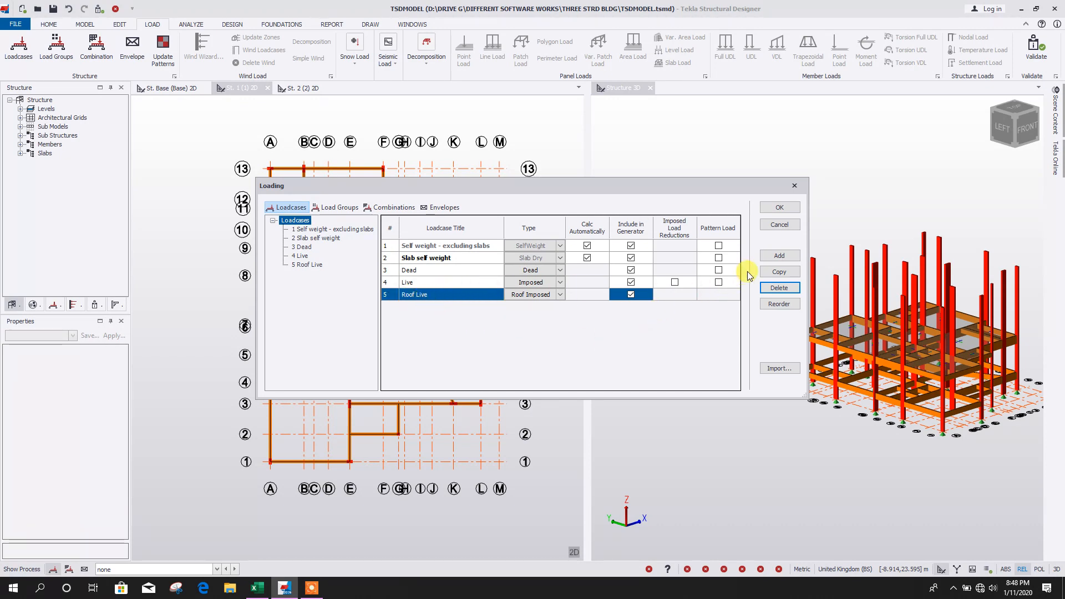
left_click(779, 288)
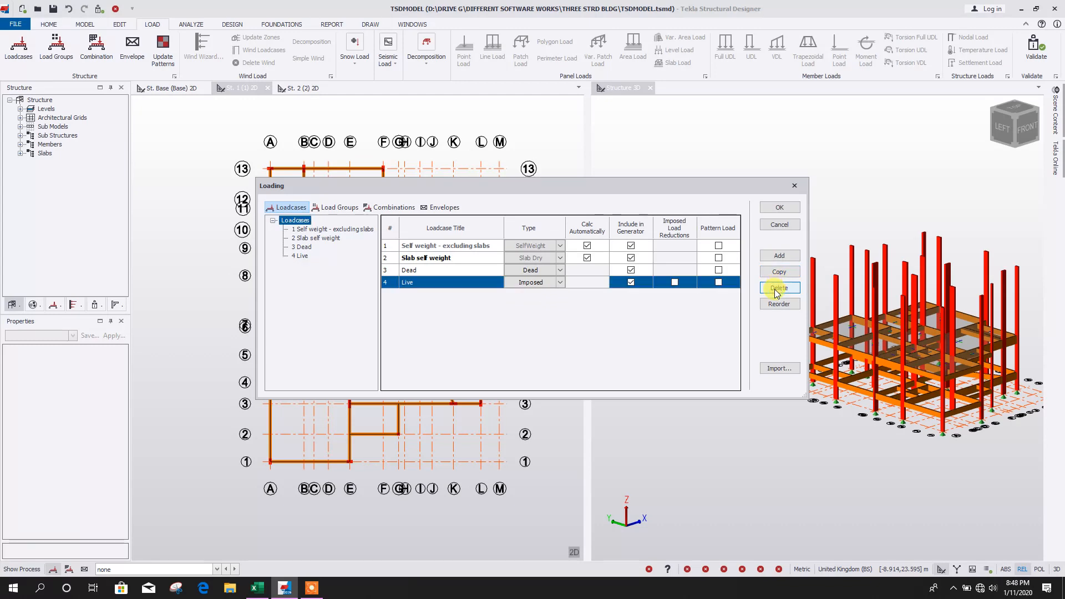
left_click(780, 208)
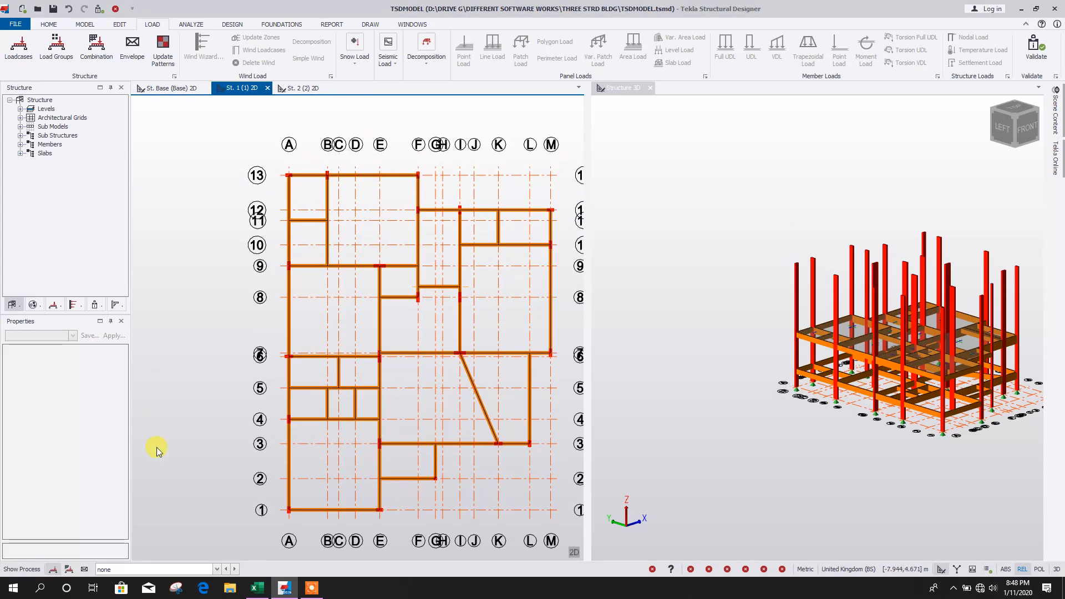
Make 3 Dead the active loadcase and show the St. 1 floor view in 3D.
left_click(216, 569)
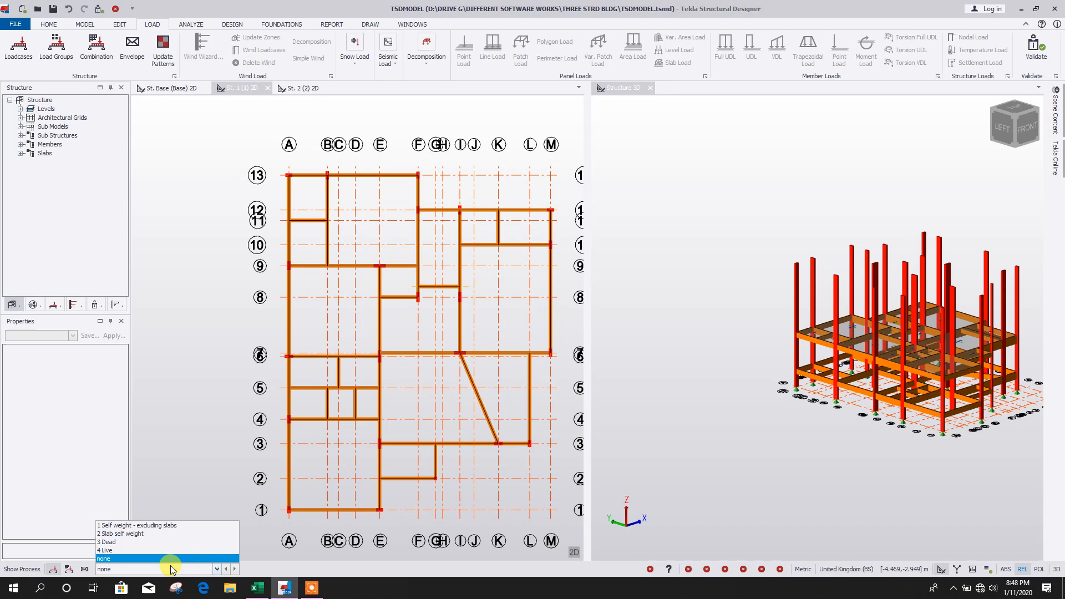
left_click(124, 542)
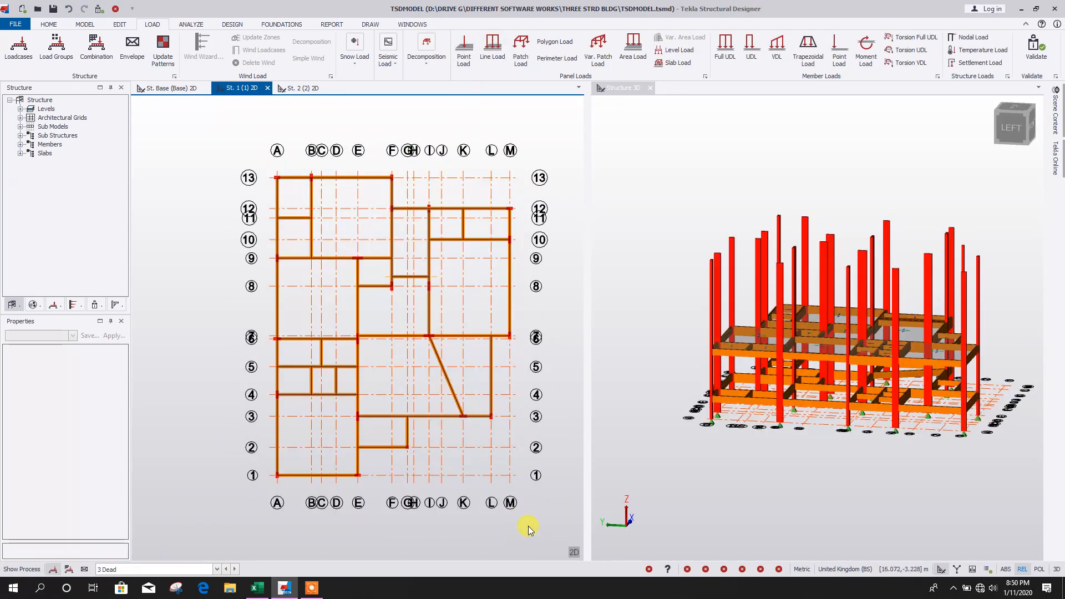
left_click(573, 553)
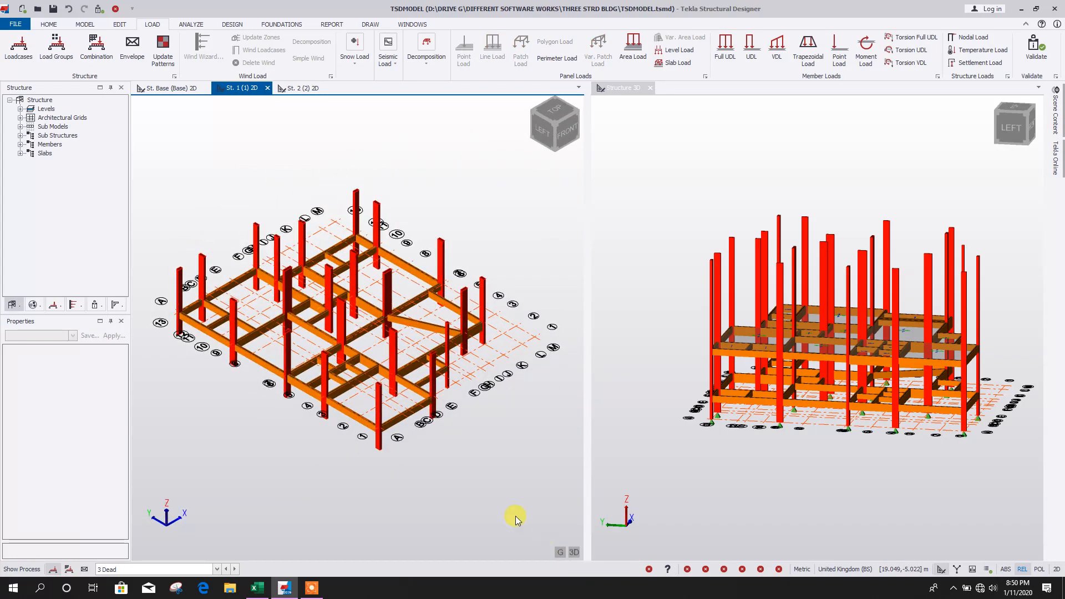
middle_click_drag(439, 432, 456, 438)
scroll(377, 418, "up", 3)
scroll(349, 416, "down", 3)
middle_click_drag(303, 457, 334, 458)
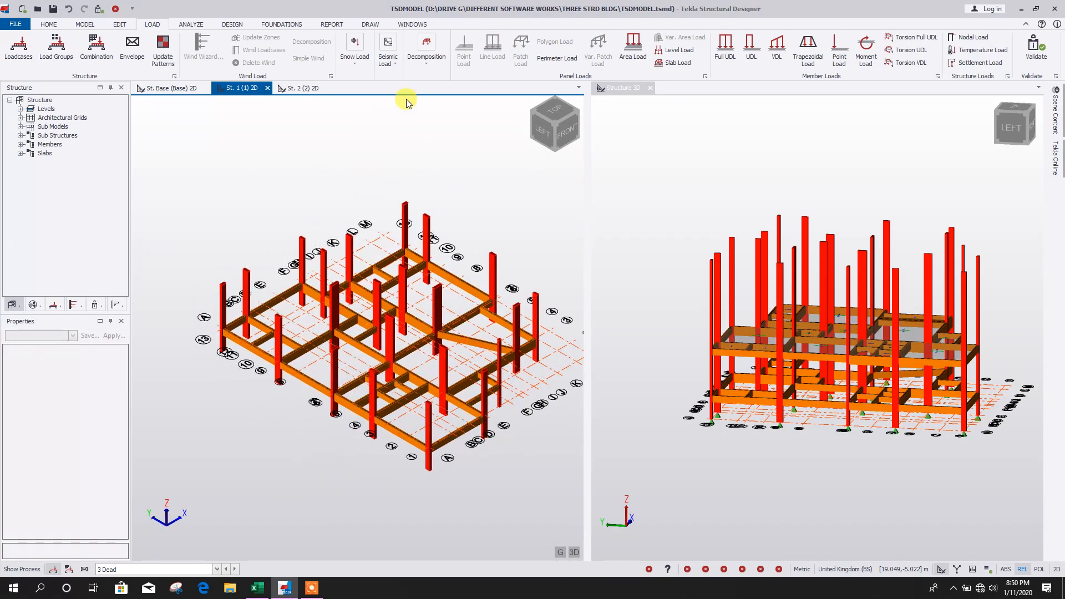
Apply a 9.1 kN/m full UDL member load to the St. 1 edge beams along grid 13 and the adjoining part of grid F.
left_click(725, 50)
scroll(308, 442, "up", 1)
scroll(308, 442, "up", 1)
middle_click_drag(308, 443, 336, 442)
scroll(320, 424, "down", 1)
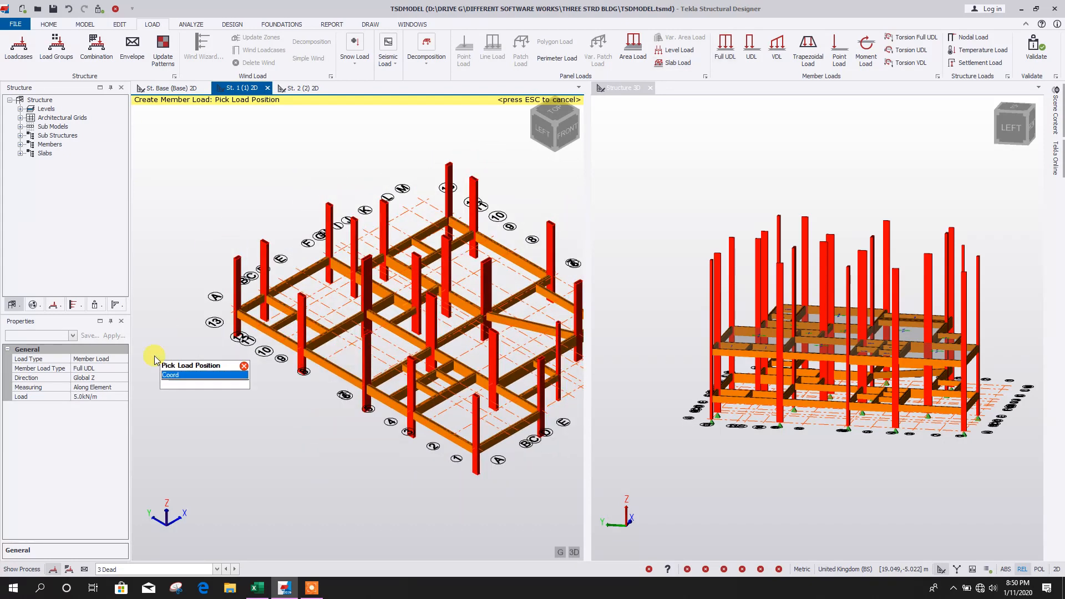
left_click(104, 396)
type("9.0")
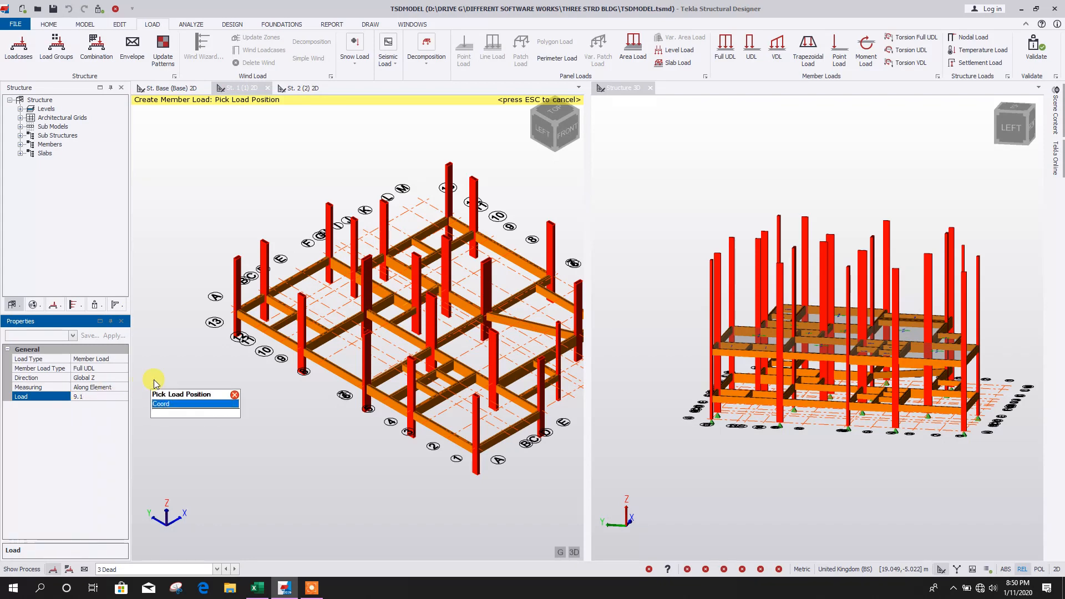
scroll(244, 399, "up", 2)
left_click(248, 335)
left_click(360, 286)
middle_click_drag(388, 337, 316, 377)
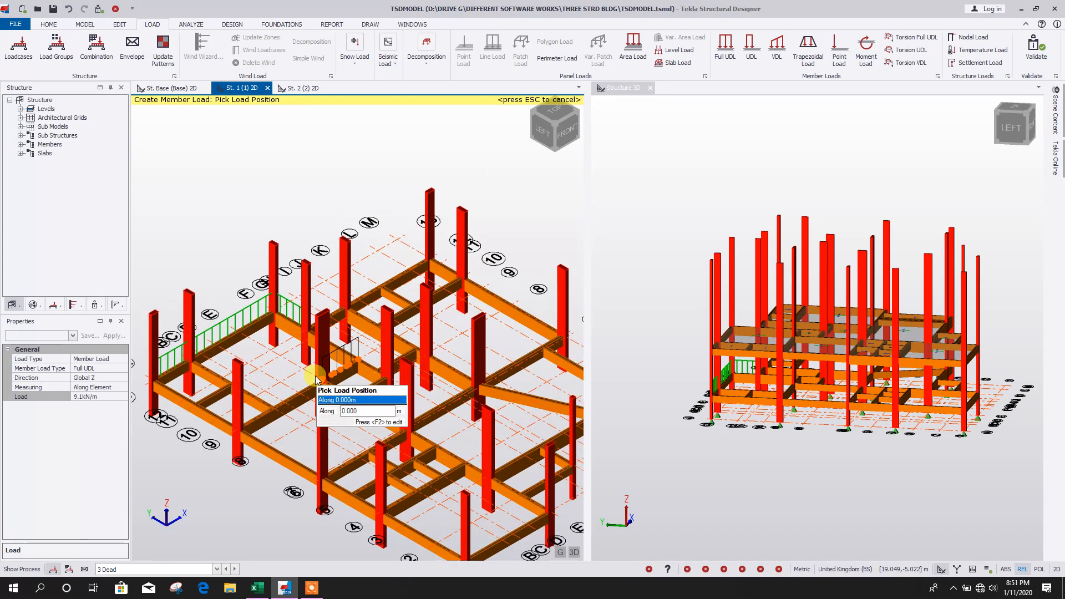
Apply the 9.1 kN/m full UDL to the St. 1 edge beams along grids 12 and M and around the corner at grid L.
left_click(331, 312)
left_click(382, 297)
left_click(382, 296)
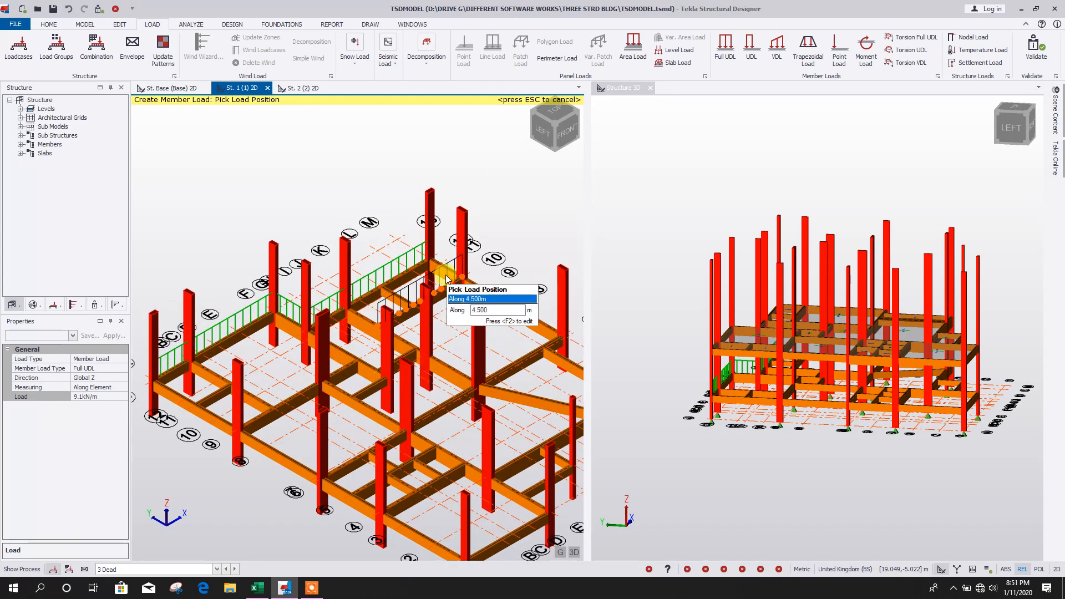
left_click(491, 296)
middle_click_drag(512, 382, 446, 350)
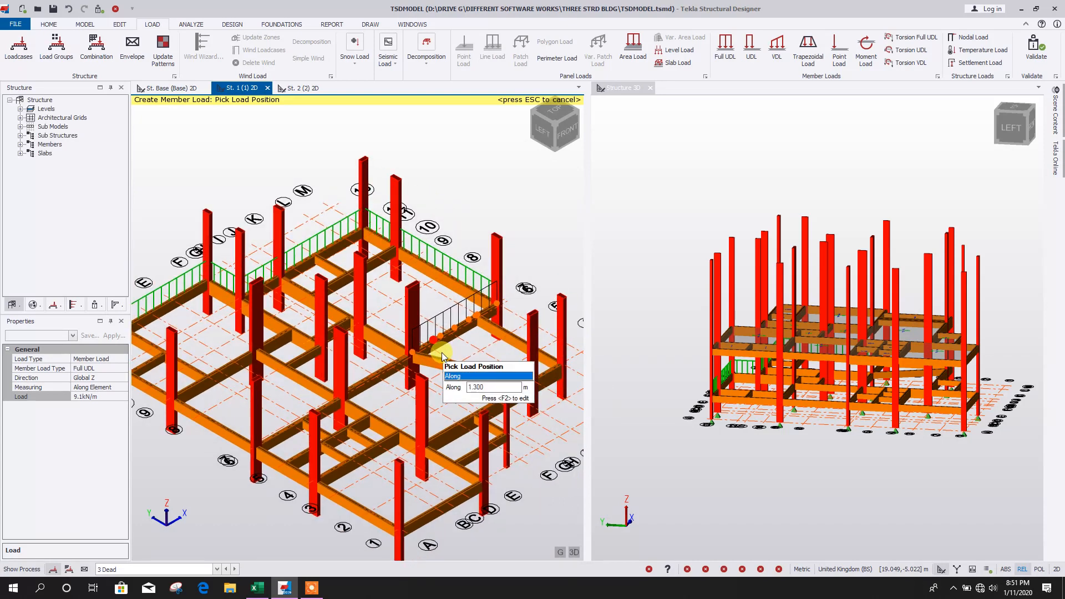
scroll(446, 351, "down", 1)
left_click(472, 326)
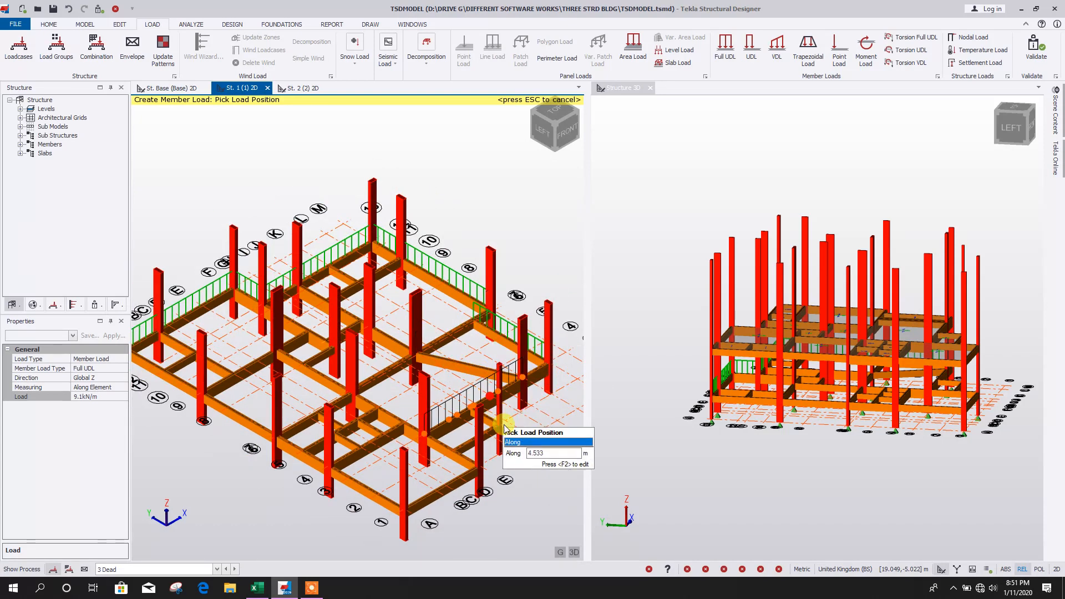
Apply the 9.1 kN/m full UDL to the St. 1 beams along grid 3 and around the small bay between grids 2 and 3.
middle_click_drag(482, 406, 486, 360)
left_click(476, 349)
scroll(454, 403, "up", 1)
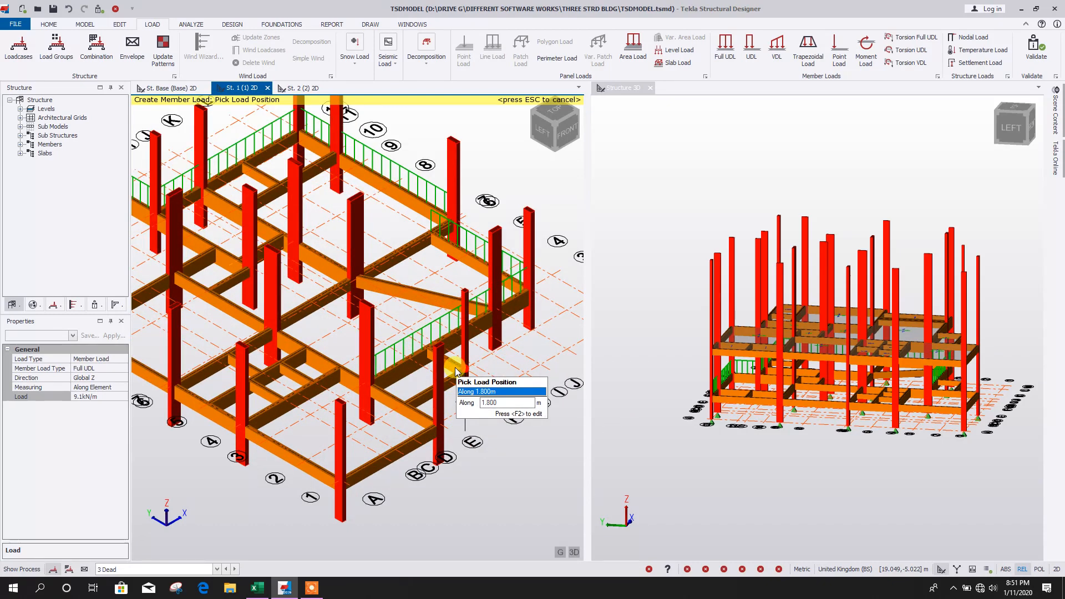
left_click(444, 394)
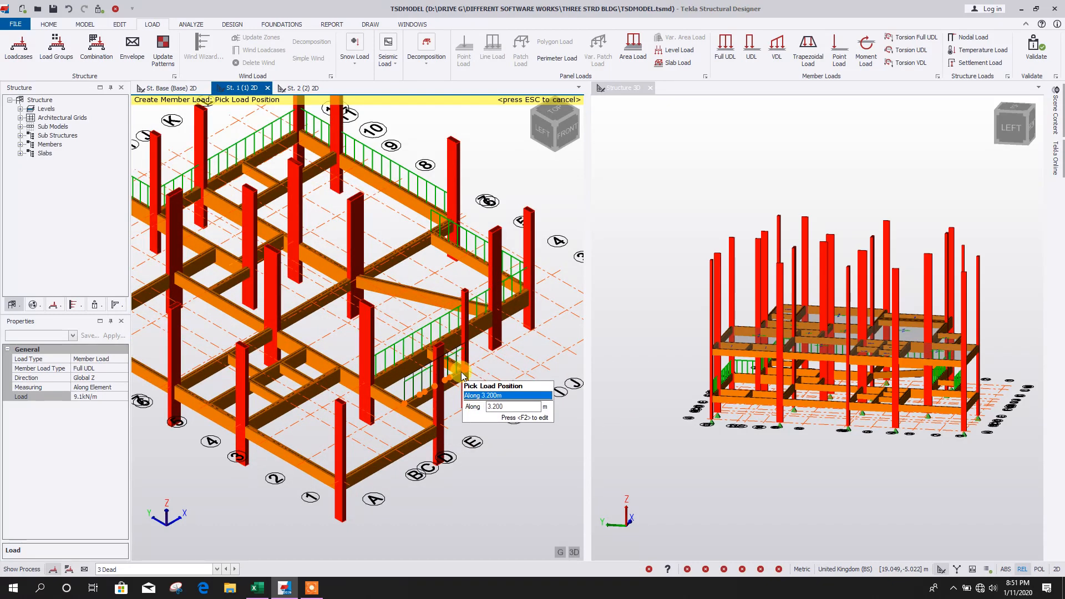
scroll(461, 372, "up", 1)
left_click(446, 354)
scroll(492, 389, "down", 1)
Apply the 9.1 kN/m full UDL to the St. 1 edge beams along grids 1 and A.
left_click(415, 454)
middle_click_drag(348, 484, 485, 411)
left_click(461, 405)
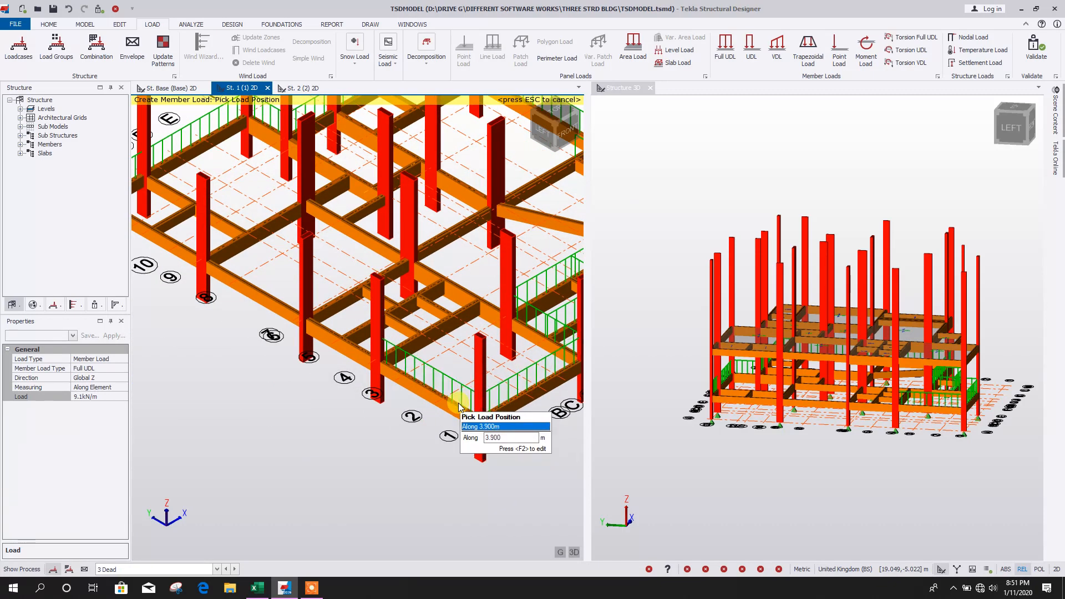
left_click(355, 358)
middle_click_drag(286, 359, 364, 417)
left_click(348, 370)
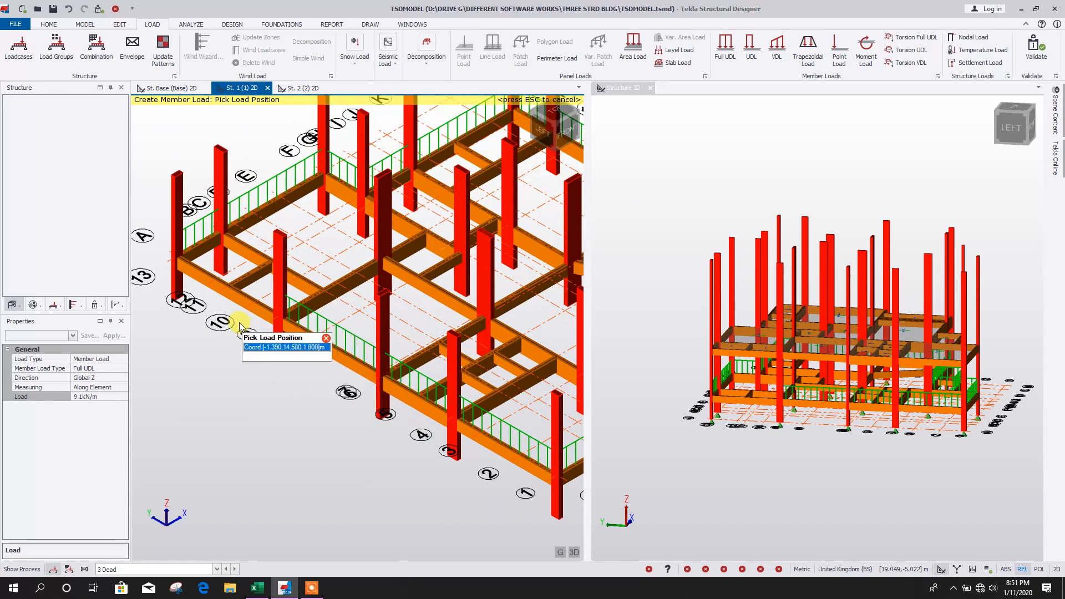
Apply the 9.1 kN/m full UDL to the interior St. 1 beams on grids B and 9 and in the bays around grid 8.
middle_click_drag(256, 279, 278, 344)
scroll(275, 326, "up", 2)
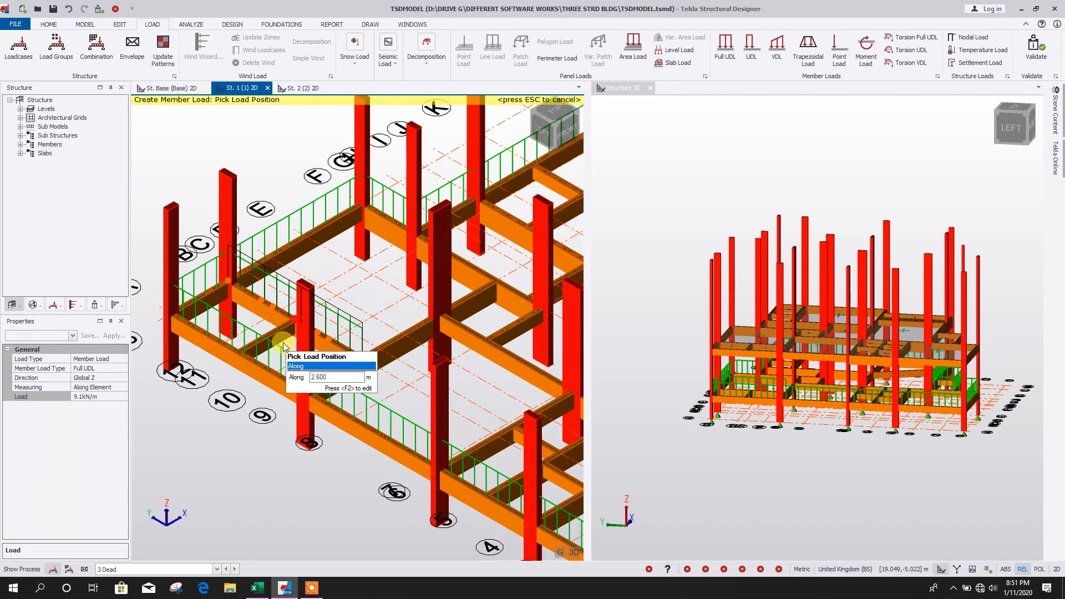
left_click(258, 345)
scroll(202, 355, "down", 2)
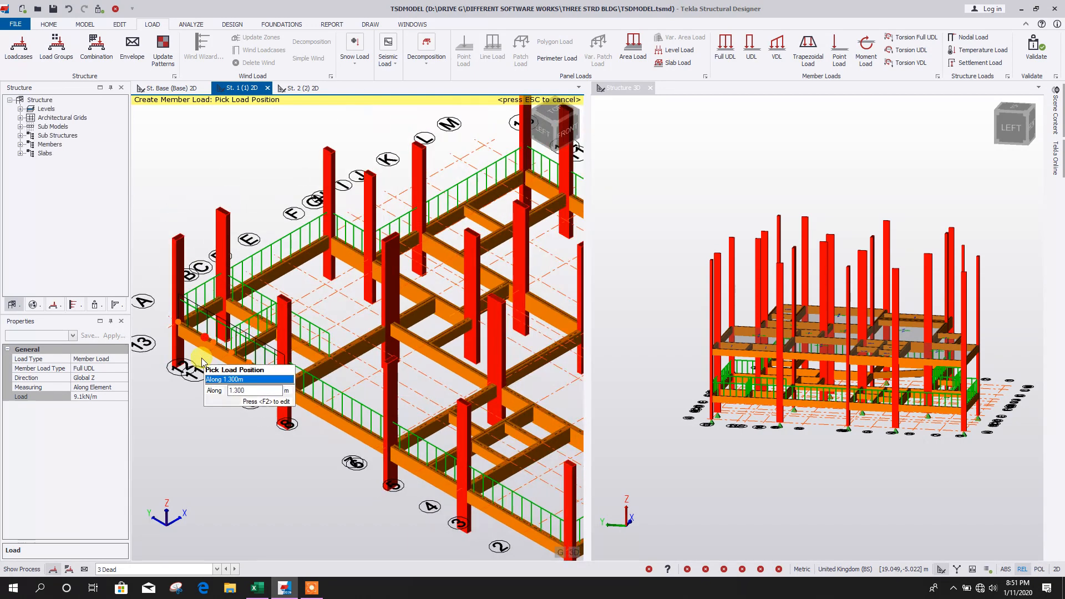
left_click(358, 350)
middle_click_drag(393, 455, 332, 472)
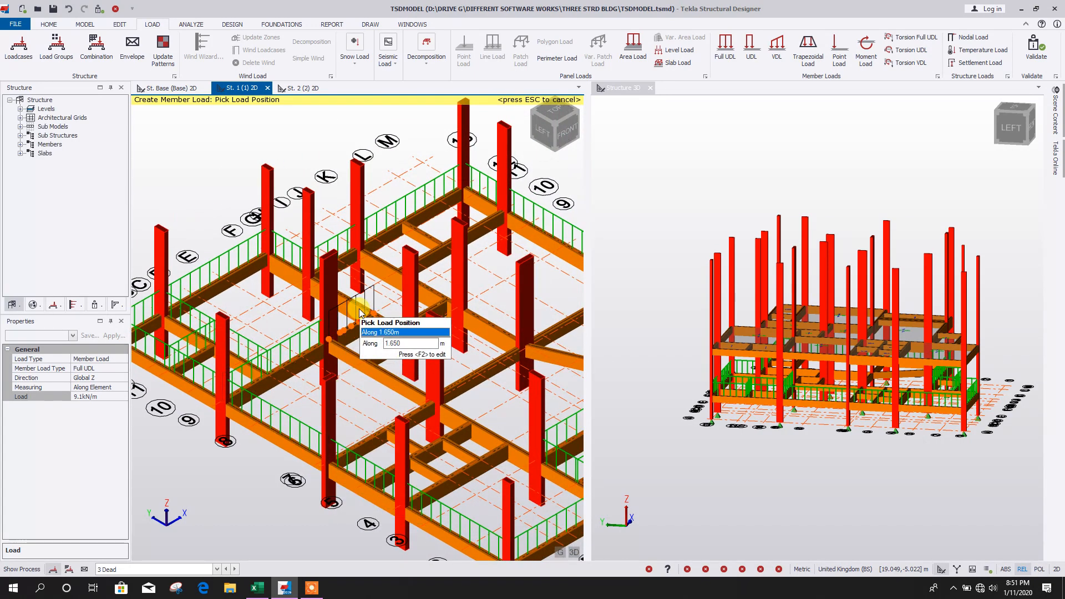
middle_click_drag(391, 424, 351, 414)
left_click(311, 316)
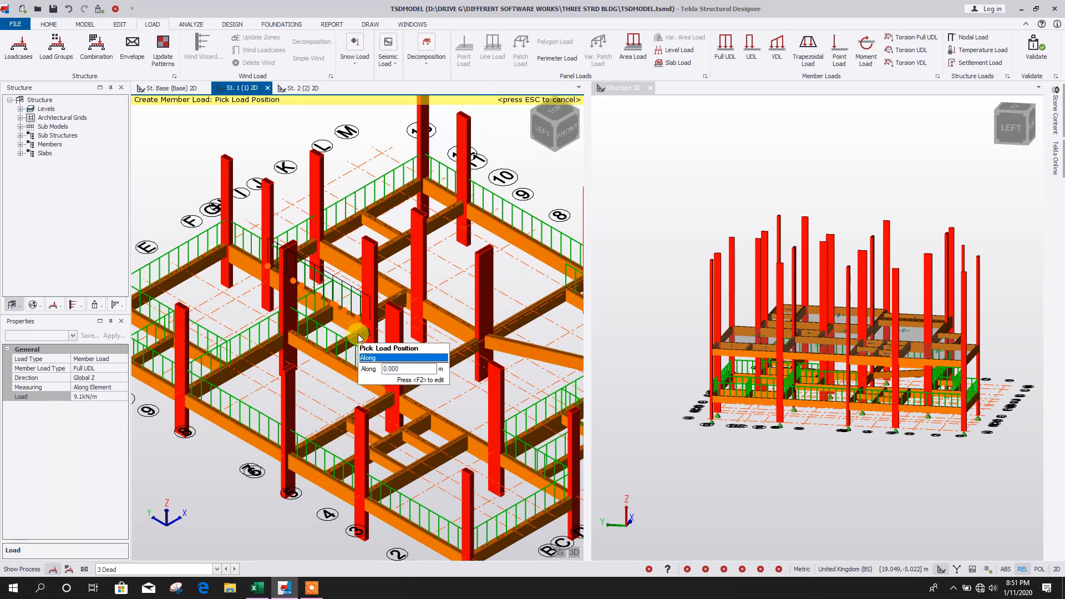
Apply the 9.1 kN/m full UDL to the remaining walled interior St. 1 beams, leaving the diagonal beam unloaded, and end the load command.
scroll(418, 355, "up", 2)
middle_click_drag(419, 355, 324, 355)
scroll(324, 355, "down", 1)
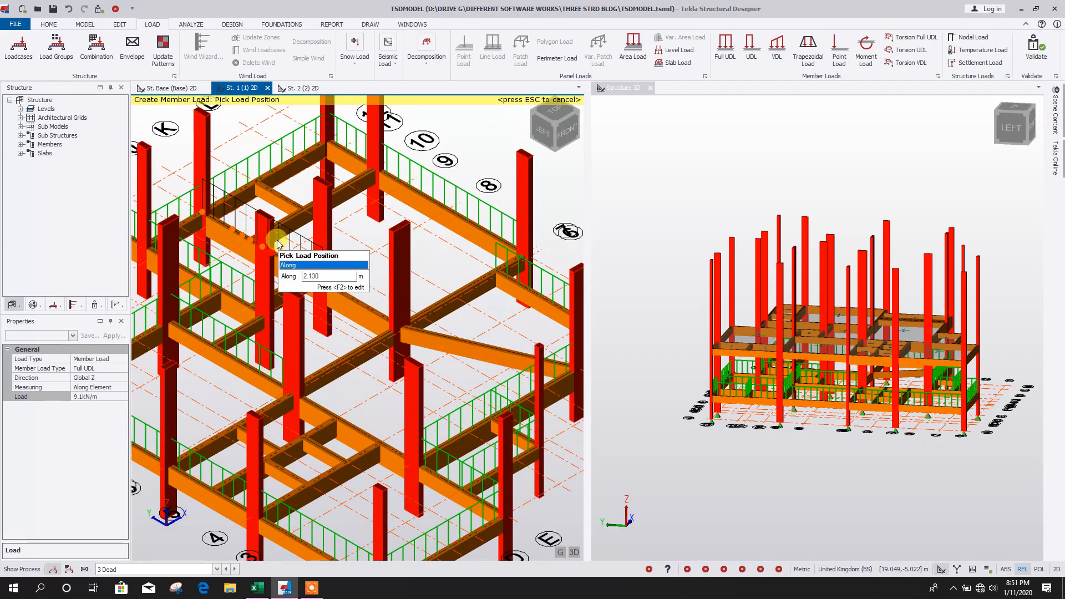
middle_click_drag(250, 243, 278, 271)
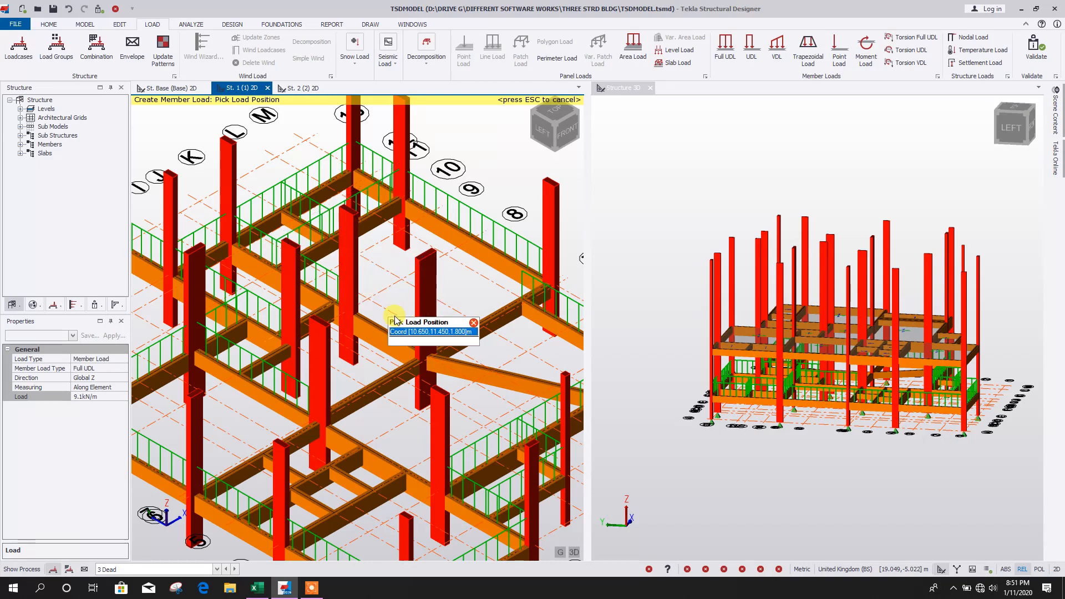
scroll(376, 320, "down", 1)
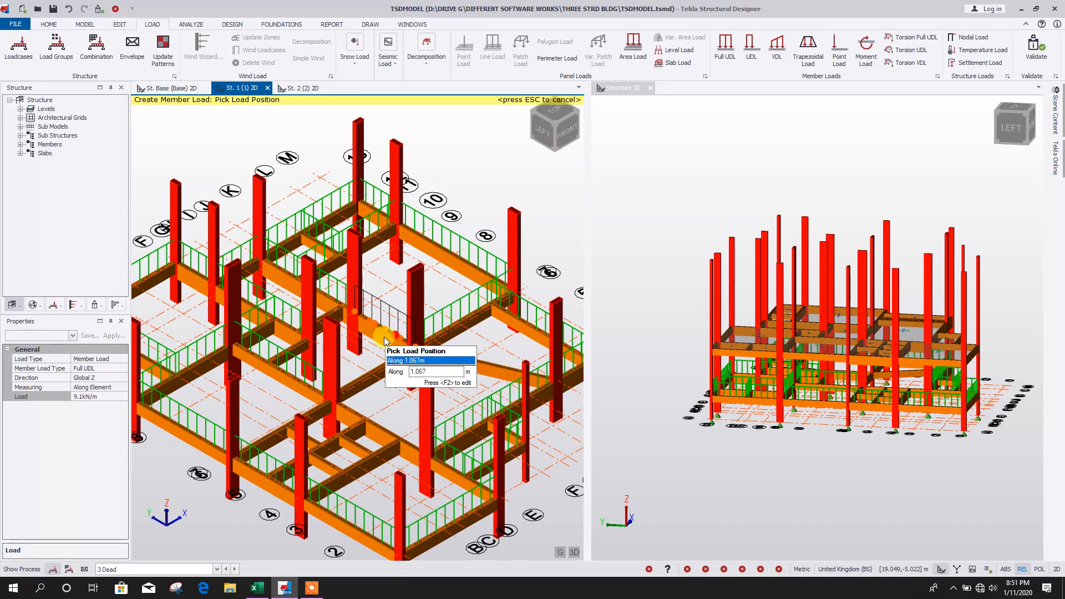
scroll(355, 463, "up", 4)
scroll(411, 455, "down", 5)
scroll(385, 315, "up", 3)
scroll(352, 328, "down", 4)
key("Escape")
right_click_drag(352, 328, 474, 452)
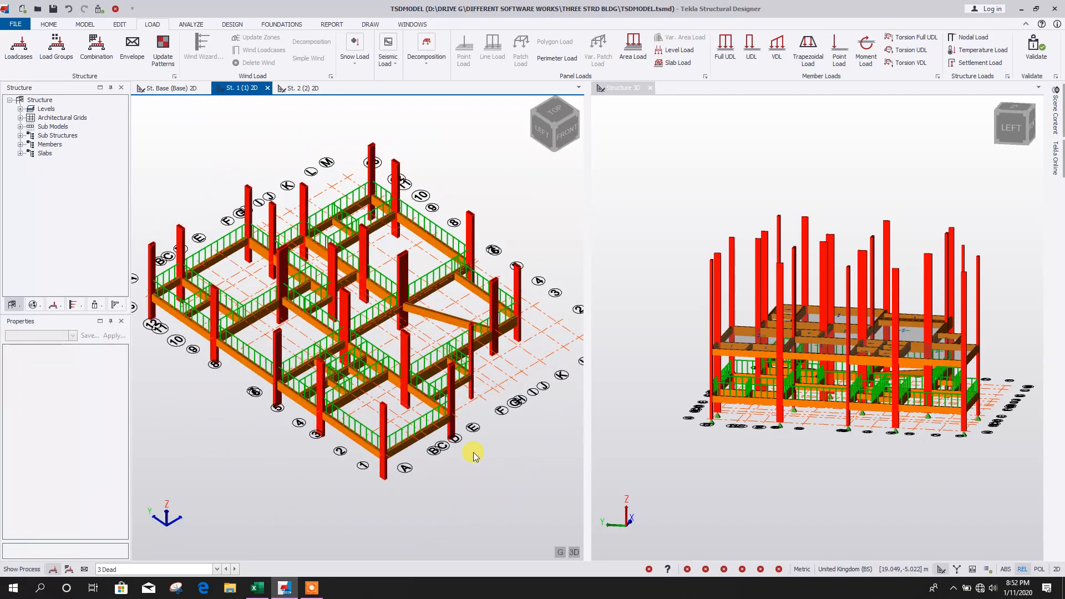
Show the St. 2 level in 3D and make 3 Dead its active loadcase.
scroll(416, 389, "down", 3)
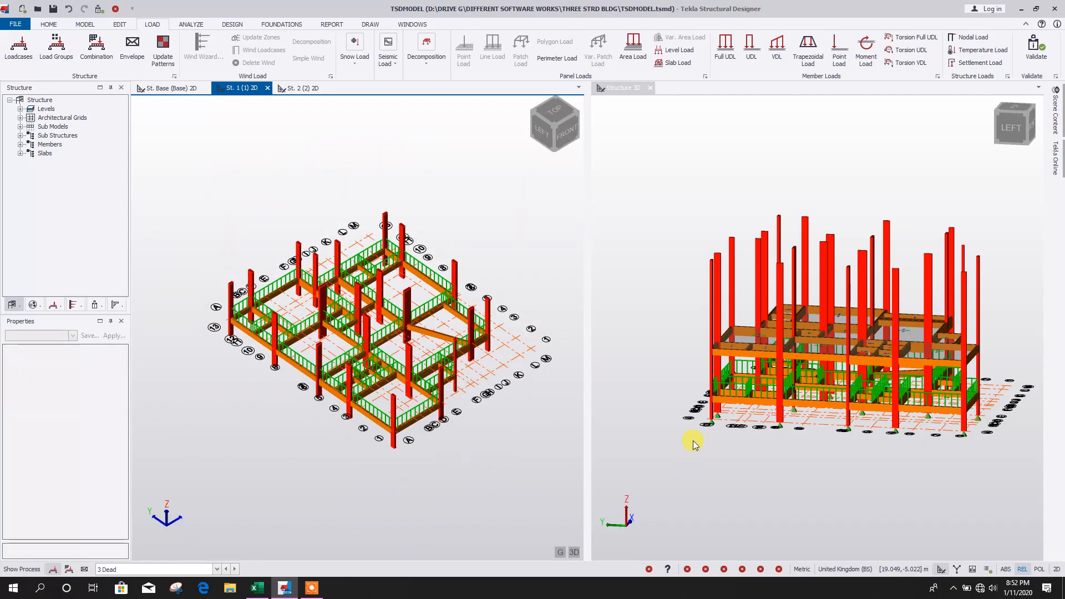
left_click(304, 90)
middle_click_drag(427, 411, 471, 348)
left_click(575, 553)
scroll(443, 446, "up", 1)
middle_click_drag(442, 456, 495, 486)
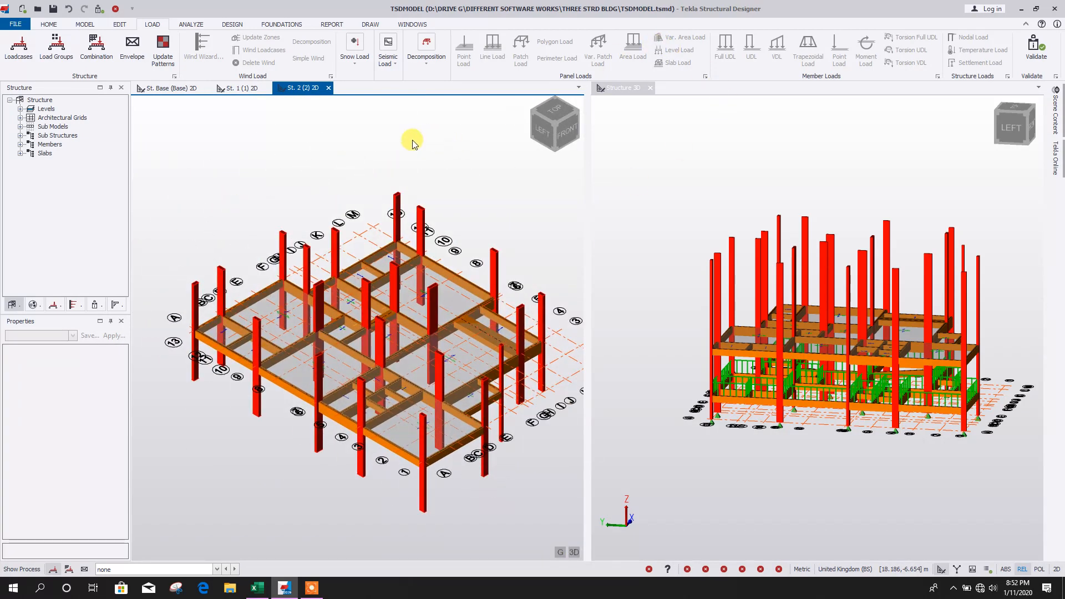
left_click(186, 569)
left_click(137, 547)
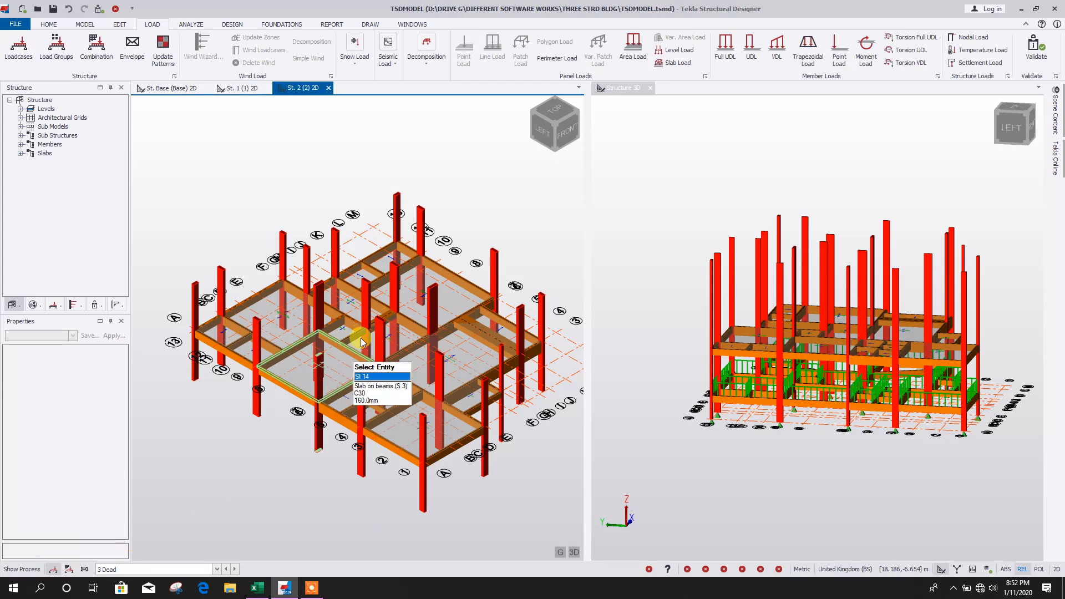
Set the full UDL to 8.55 kN/m and apply it to the St. 2 beams along grid 13 and in the adjoining bays.
left_click(734, 56)
scroll(344, 333, "up", 4)
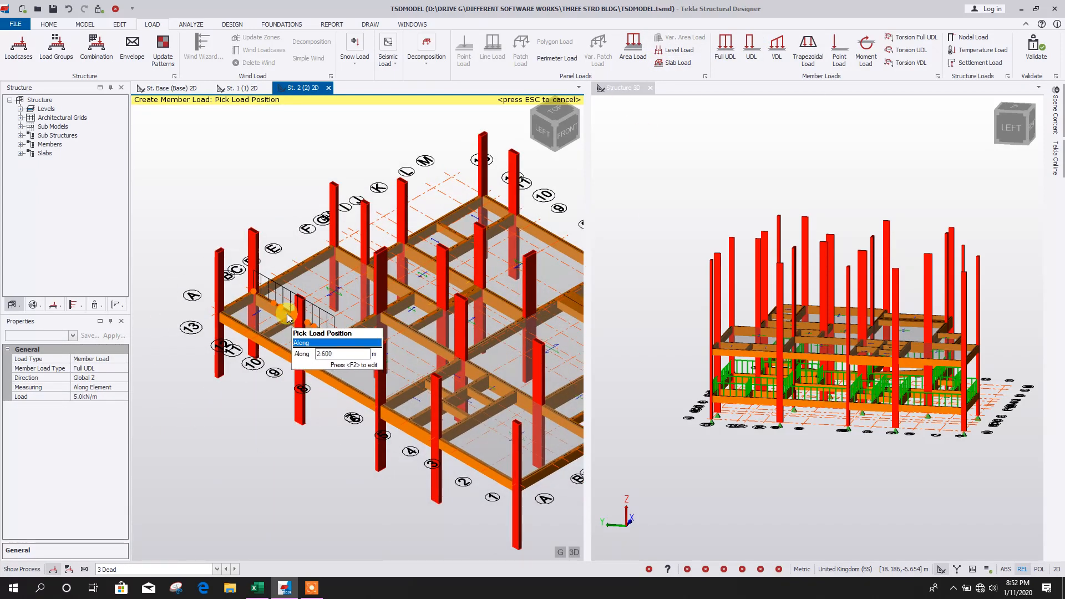
left_click(92, 397)
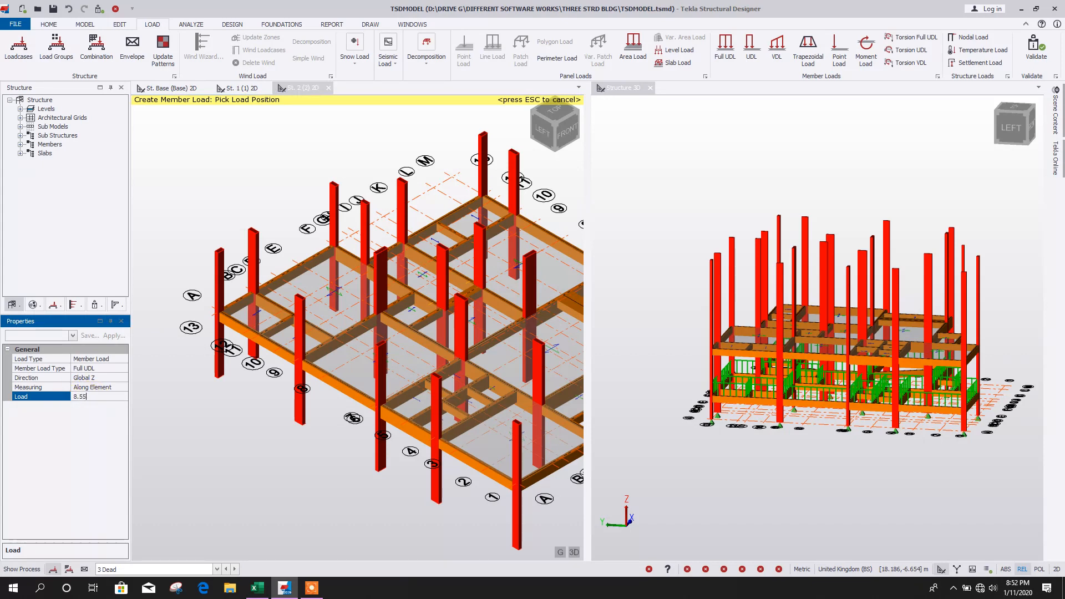
left_click(285, 281)
scroll(311, 300, "down", 1)
left_click(341, 312)
scroll(289, 333, "up", 2)
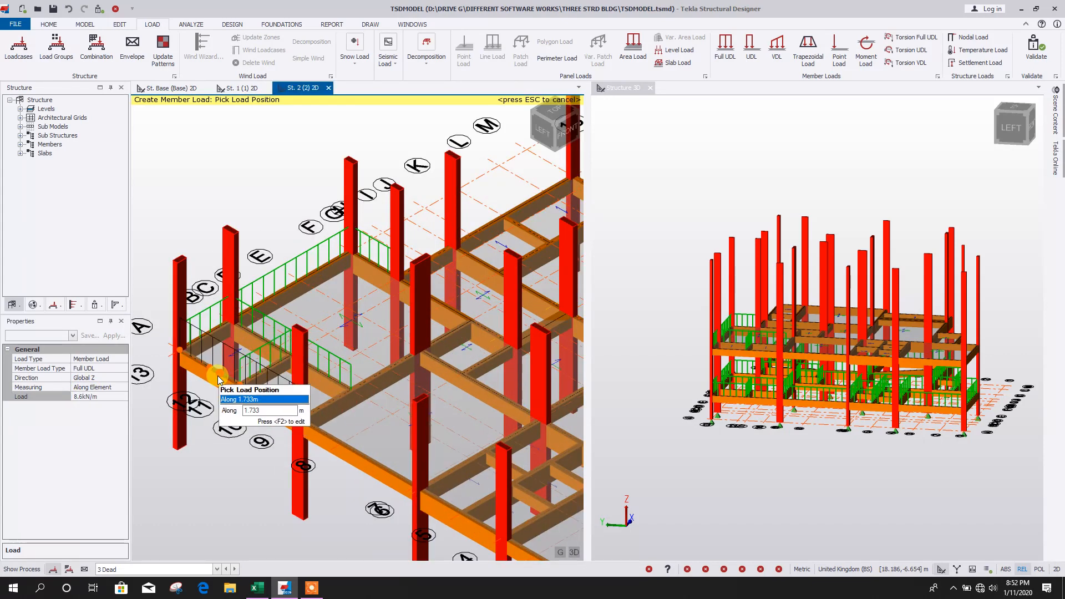
Apply the 8.55 kN/m full UDL to the St. 2 edge beams along grid A and the interior beams beside them.
left_click(231, 380)
left_click(334, 393)
left_click(431, 350)
scroll(350, 375, "down", 2)
left_click(279, 387)
scroll(279, 386, "down", 1)
left_click(291, 459)
scroll(500, 408, "up", 1)
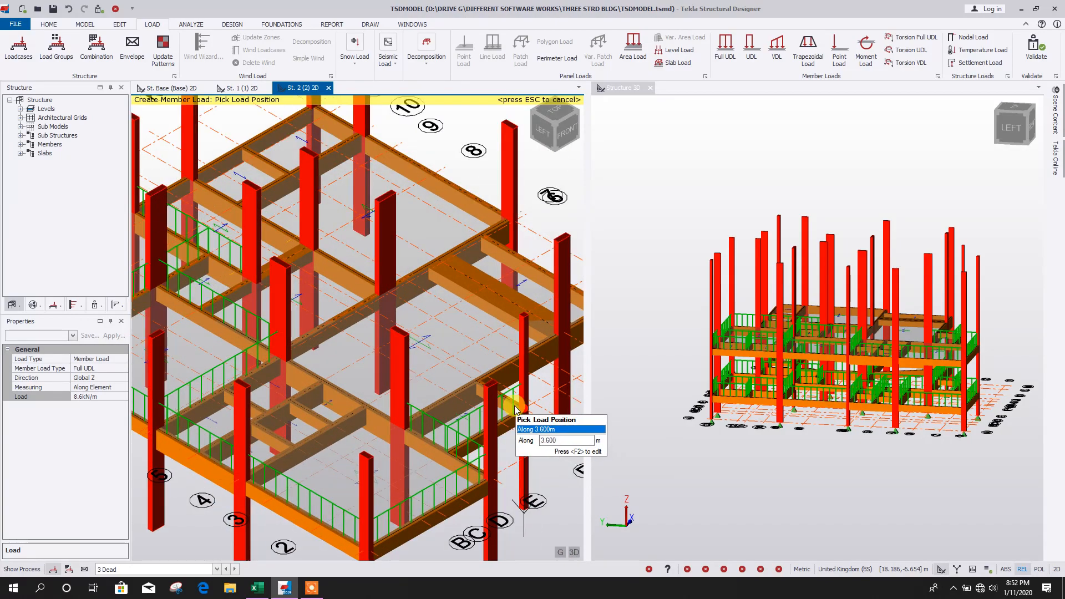
Apply the 8.55 kN/m full UDL to the St. 2 beams near grids D and E and along the far edges opposite grid A.
left_click(525, 409)
scroll(369, 302, "down", 2)
scroll(333, 300, "up", 1)
left_click(379, 282)
left_click(398, 373)
middle_click_drag(405, 430, 310, 425)
left_click(407, 436)
scroll(411, 394, "down", 2)
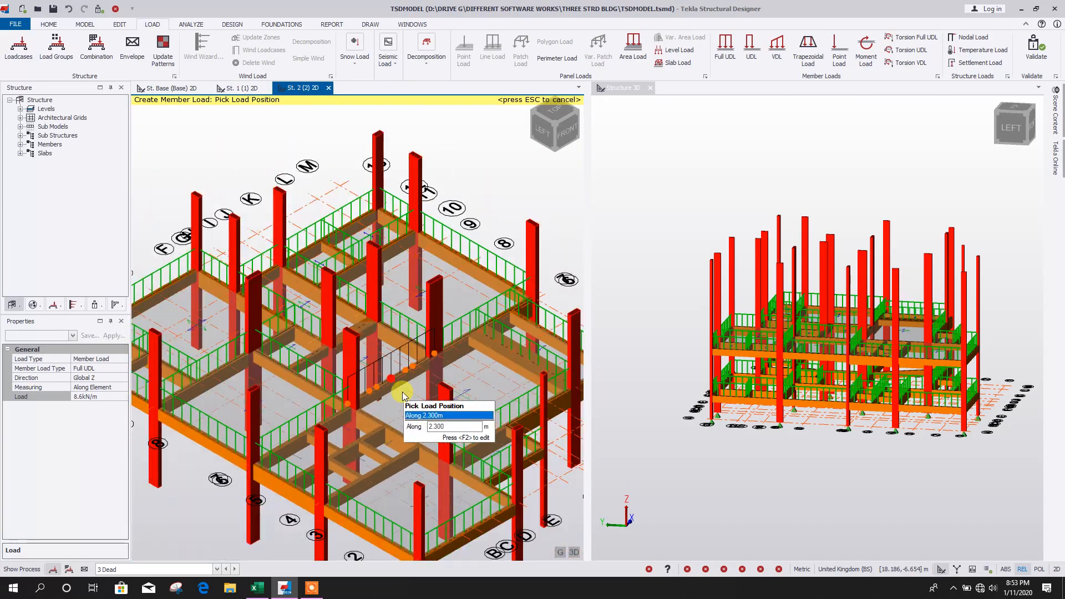
Apply the 8.55 kN/m full UDL to the remaining walled interior St. 2 beams around the small bays and end the load command.
scroll(385, 417, "up", 2)
left_click(384, 417)
scroll(356, 419, "up", 1)
scroll(324, 431, "down", 5)
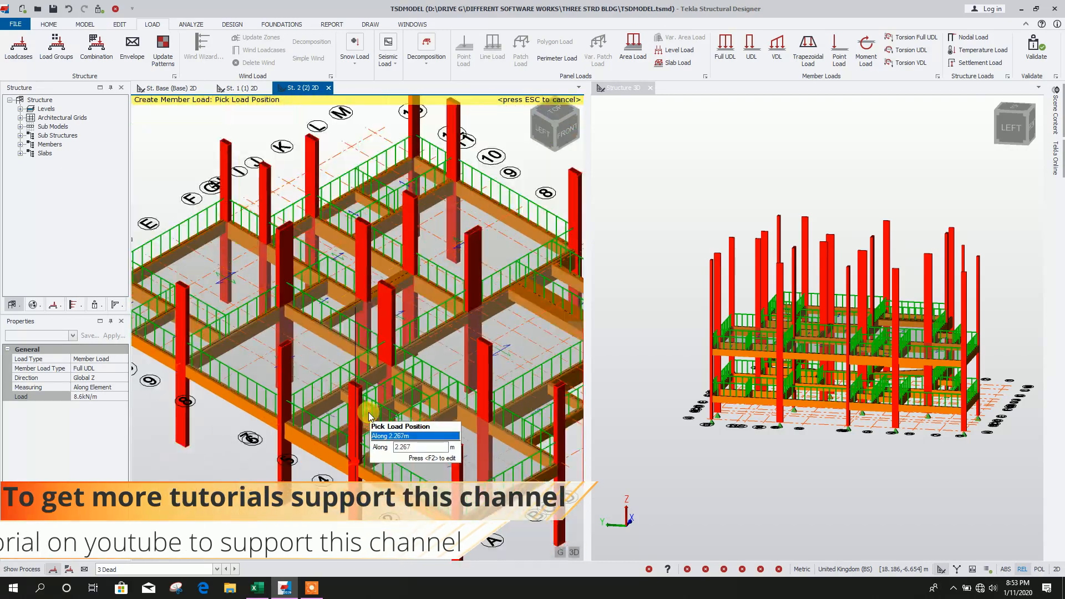
right_click_drag(390, 478, 471, 452)
scroll(291, 418, "up", 3)
scroll(500, 424, "down", 3)
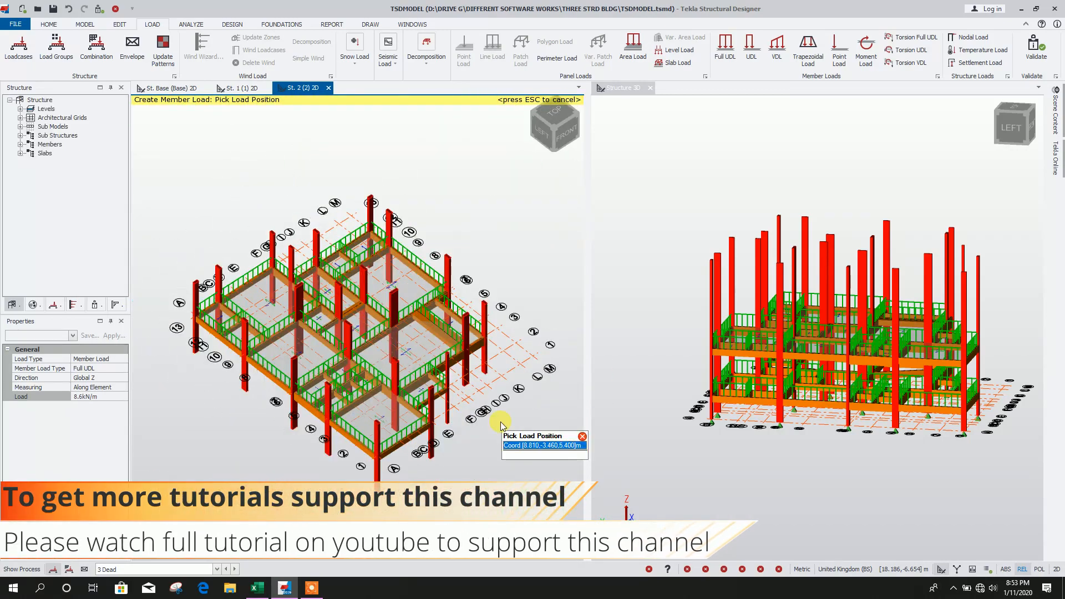
key("Escape")
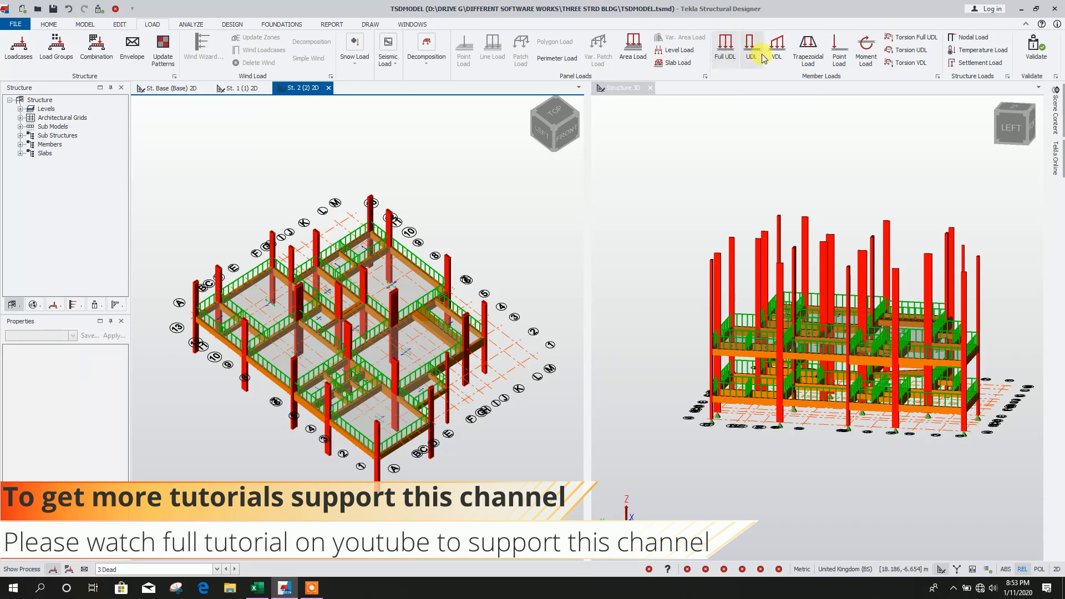
Apply a 5.6 kN/m² area load to the small St. 2 slabs and the large slab between grids 3 and 6.
left_click(635, 50)
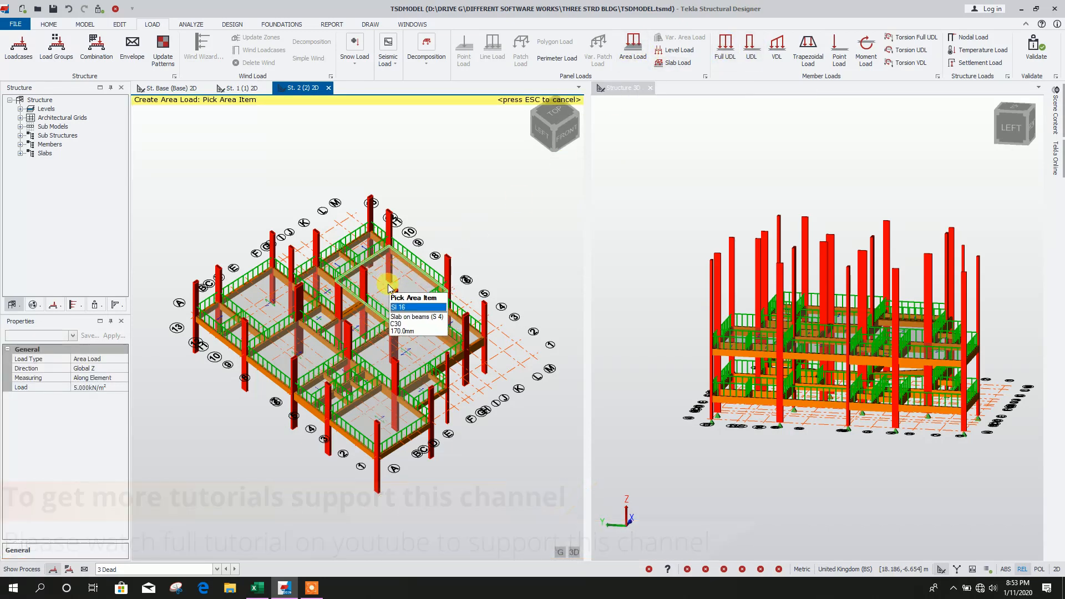
left_click(92, 388)
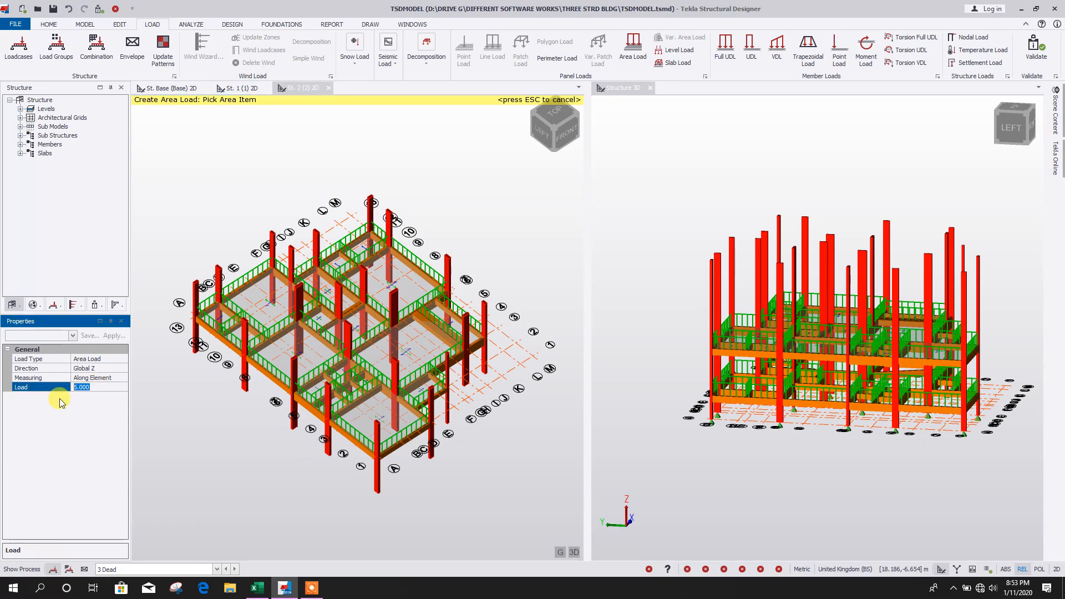
left_click(174, 428)
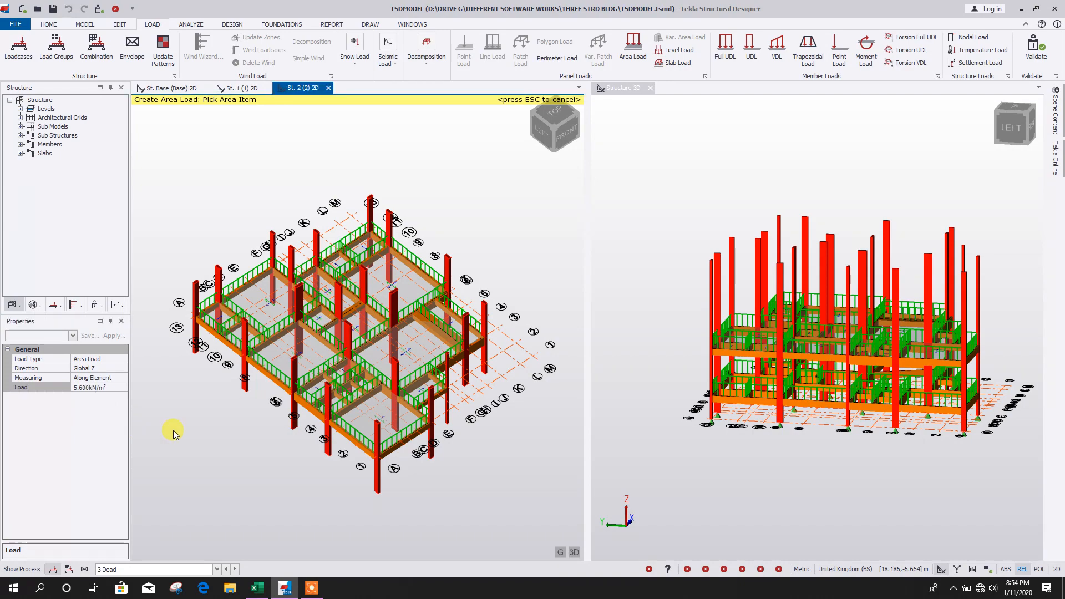
scroll(229, 364, "up", 2)
scroll(236, 343, "up", 3)
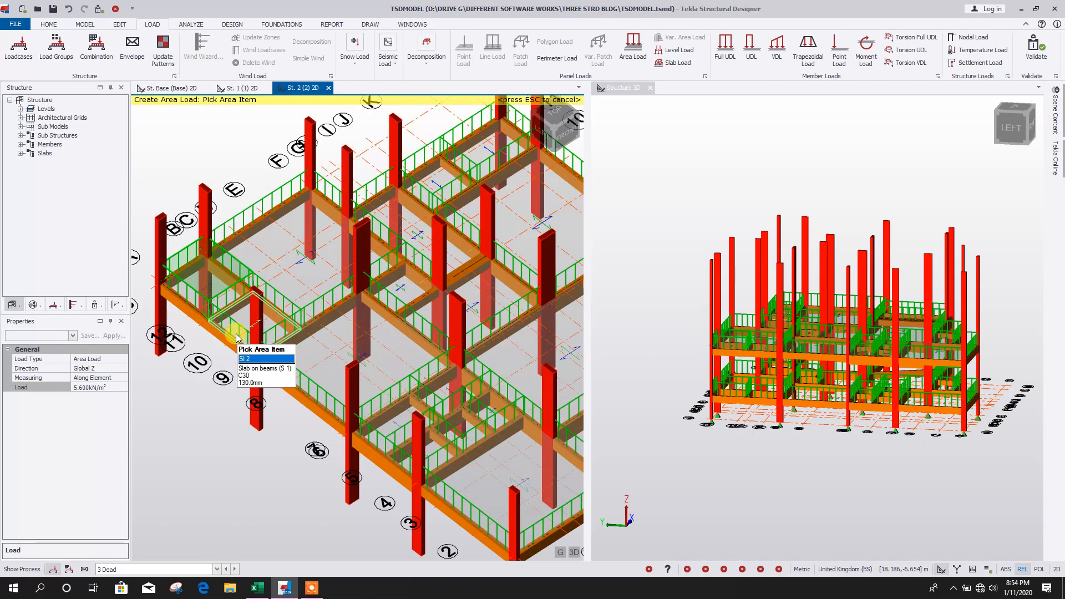
scroll(245, 359, "down", 2)
left_click(388, 224)
left_click(471, 344)
scroll(472, 360, "up", 3)
mouse_move(344, 354)
middle_mouse_down()
mouse_move(333, 278)
mouse_move(341, 338)
middle_mouse_up()
left_click(290, 312)
scroll(389, 322, "down", 3)
Apply area loads to the remaining unloaded St. 2 slabs, starting with 2 kN/m², and end the area load command.
right_click_drag(393, 327, 136, 369)
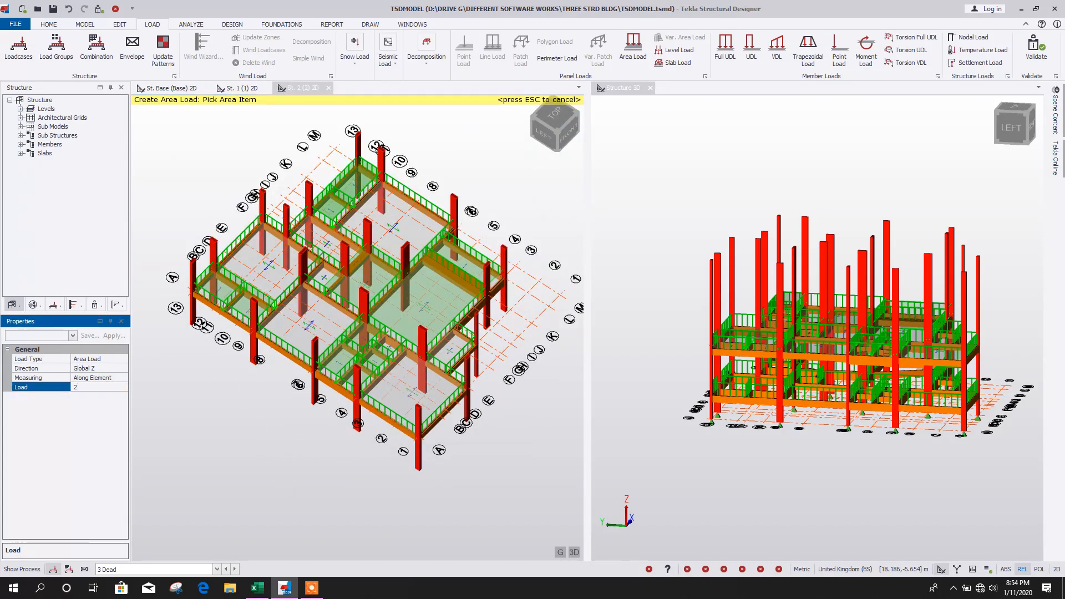
scroll(277, 281, "up", 2)
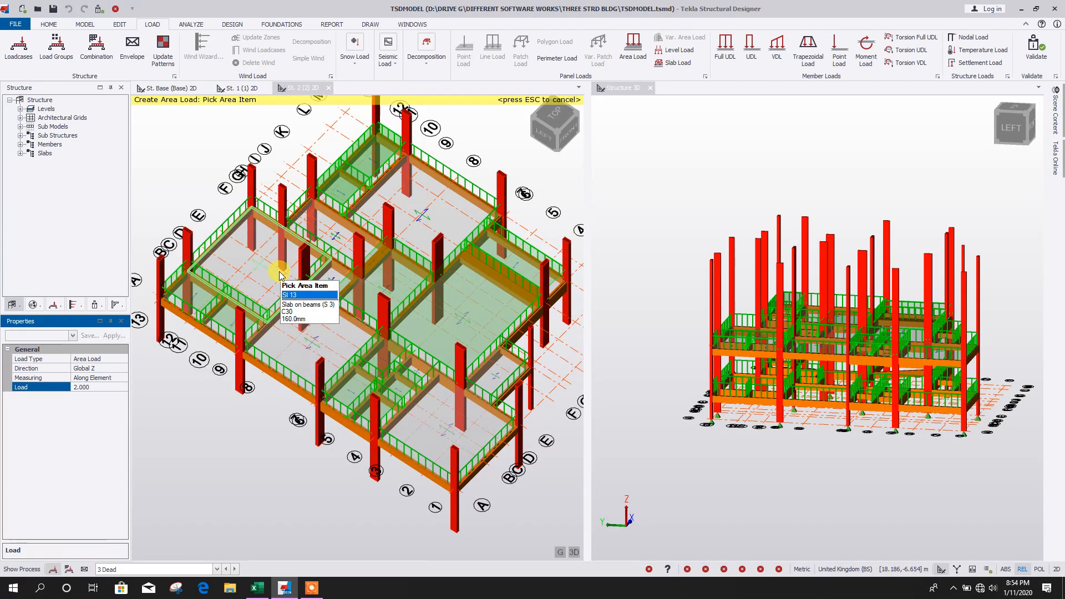
left_click(315, 345)
left_click(404, 444)
middle_click_drag(404, 278, 399, 471)
left_click(98, 388)
left_click(276, 326)
scroll(355, 355, "down", 5)
key("Escape")
right_click_drag(444, 416, 449, 443)
scroll(517, 357, "up", 2)
scroll(448, 446, "down", 2)
right_click_drag(439, 481, 495, 413)
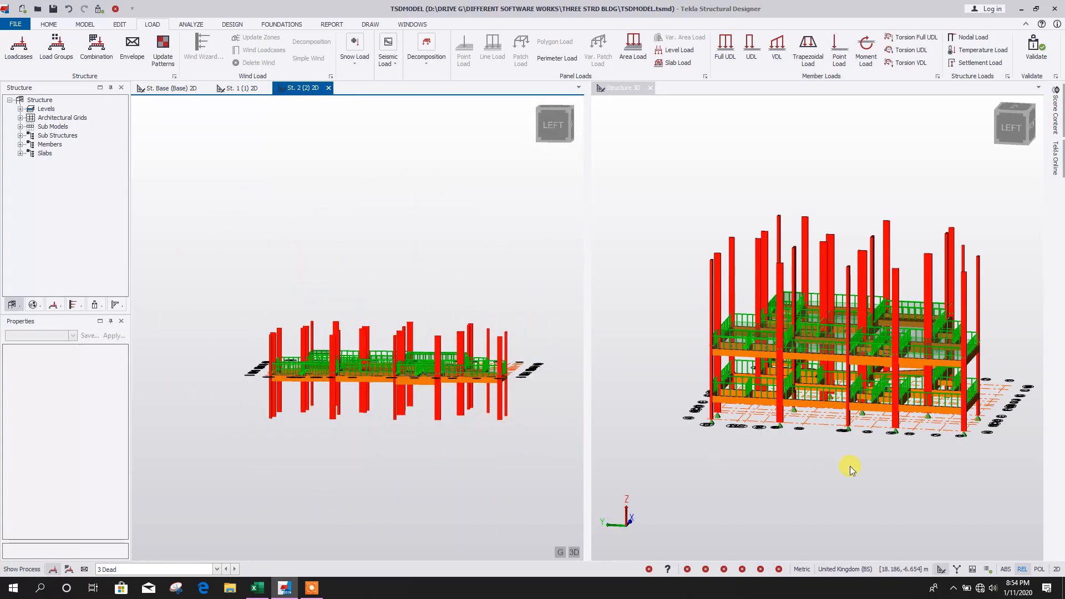
Copy all St. 2 beams and slab panels 3.4 m up the columns to St. 3 in the Structure 3D view.
left_click(846, 468)
right_click_drag(802, 485, 813, 466)
key("Escape")
left_click_drag(631, 318, 1010, 377)
right_click_drag(1010, 377, 954, 419)
scroll(748, 338, "up", 2)
scroll(748, 338, "down", 2)
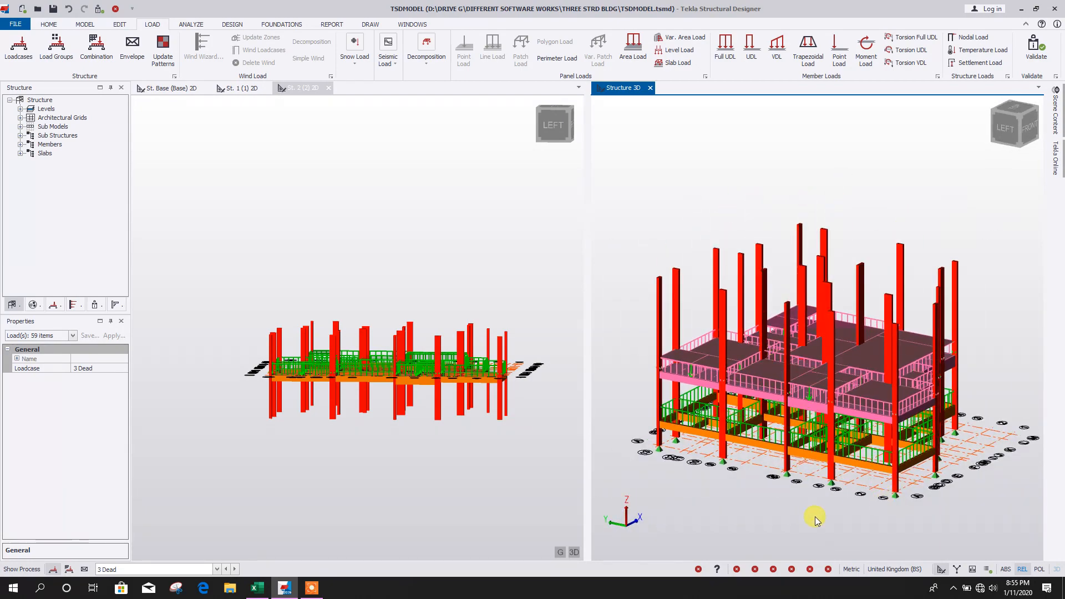
right_click_drag(815, 520, 861, 493)
left_click(120, 25)
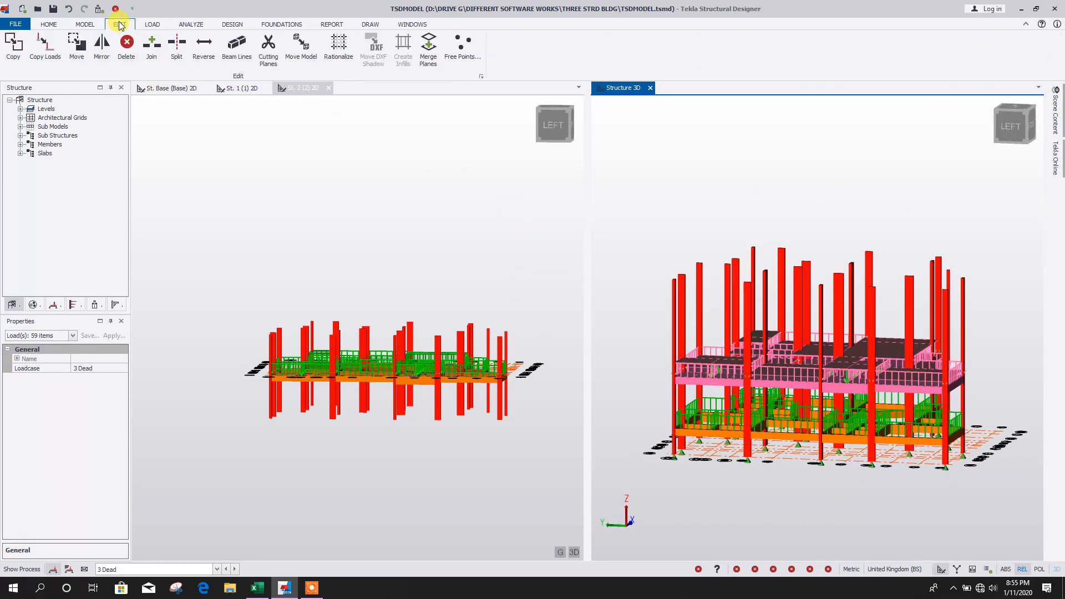
left_click(16, 58)
scroll(721, 422, "up", 2)
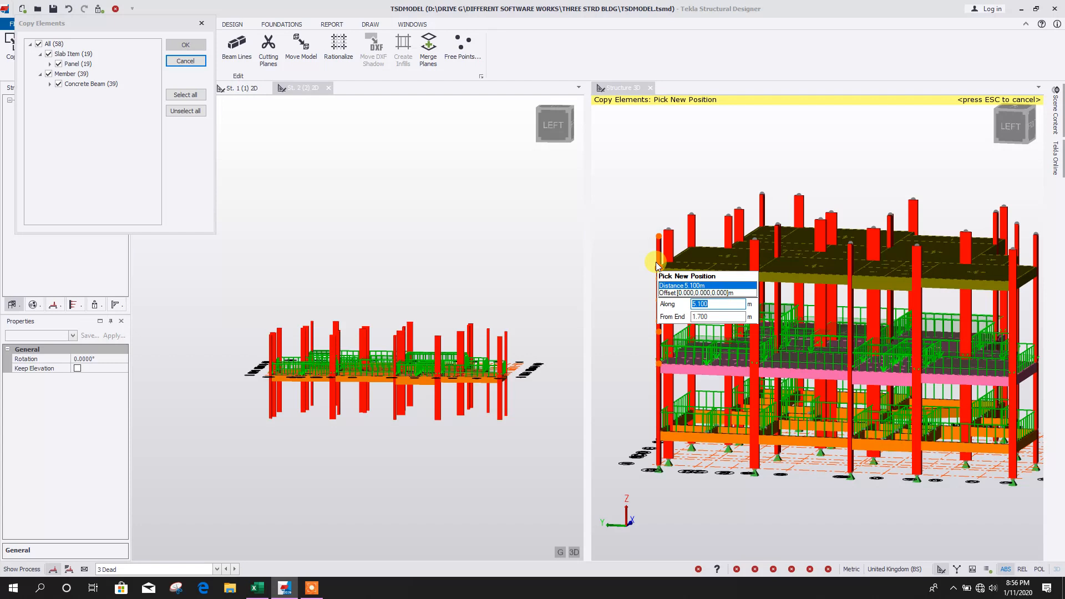
type("4")
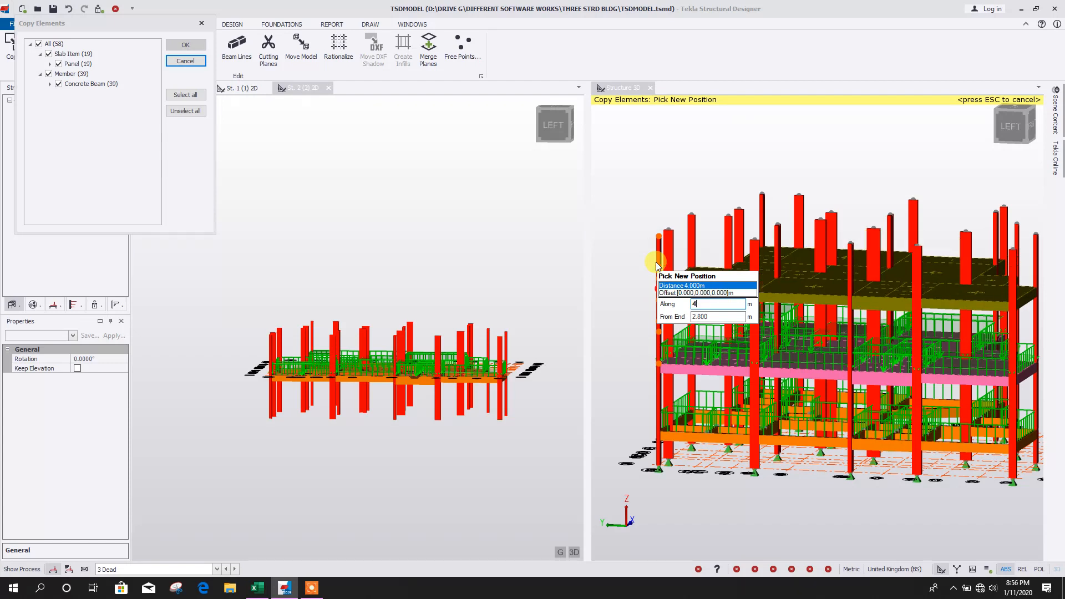
key("BackSpace")
type("3.4")
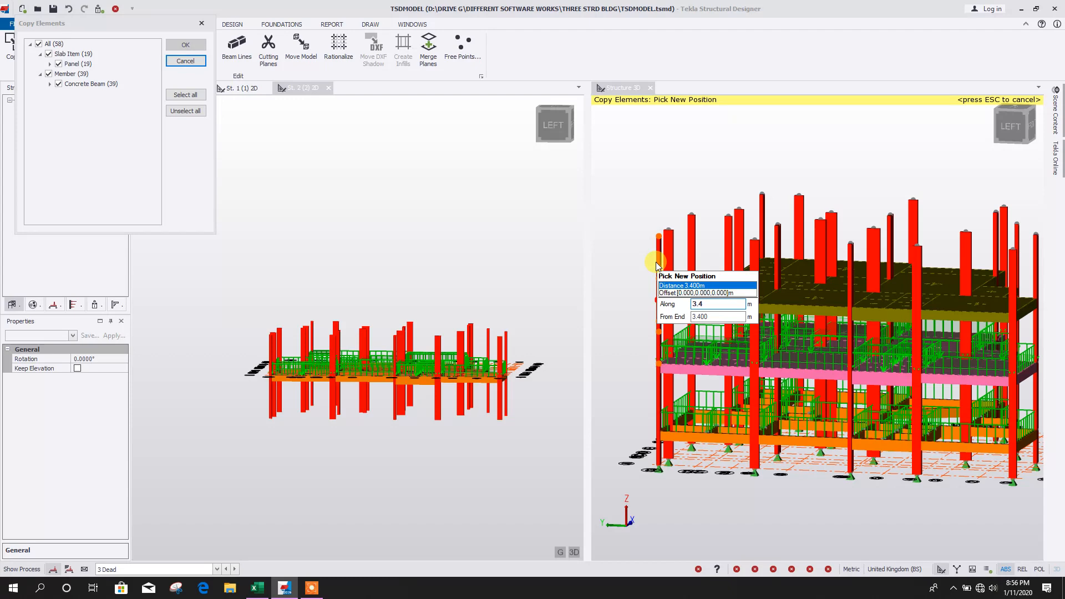
key("Return")
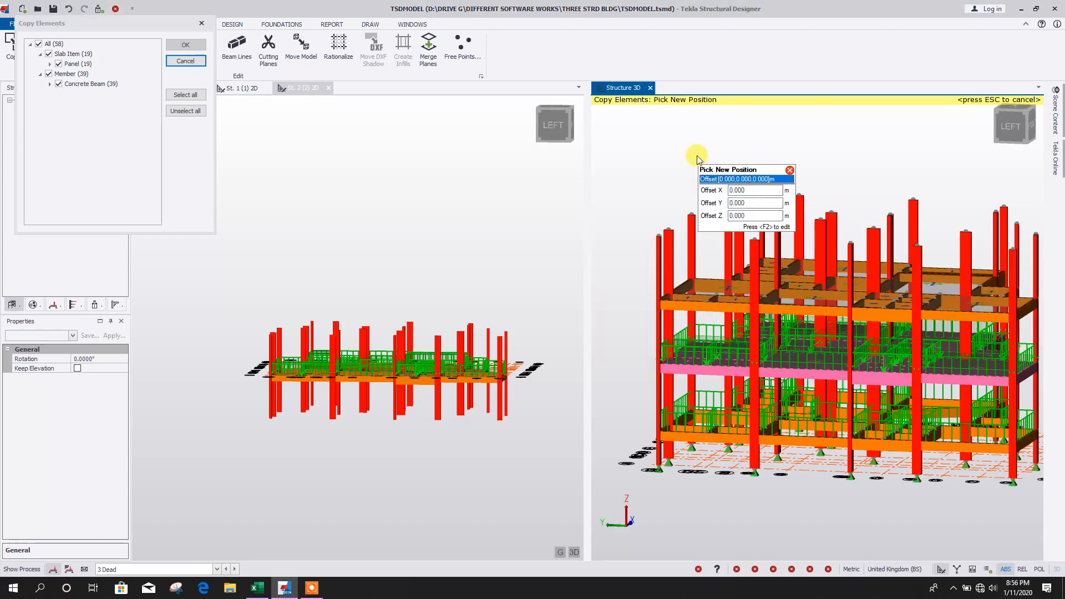
key("Escape")
key("Escape")
Open the St. 3 level in a 3D view and make 3 Dead its active loadcase.
right_click_drag(791, 450, 815, 469)
scroll(638, 278, "down", 2)
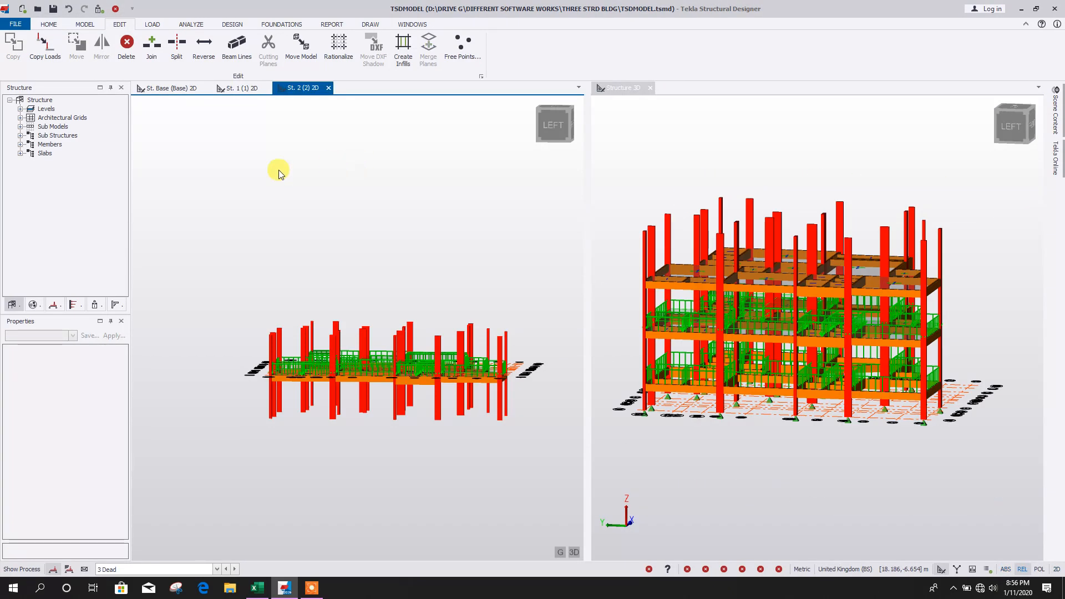
left_click(189, 94)
left_click(241, 92)
double_click(30, 110)
left_click(59, 127)
double_click(66, 128)
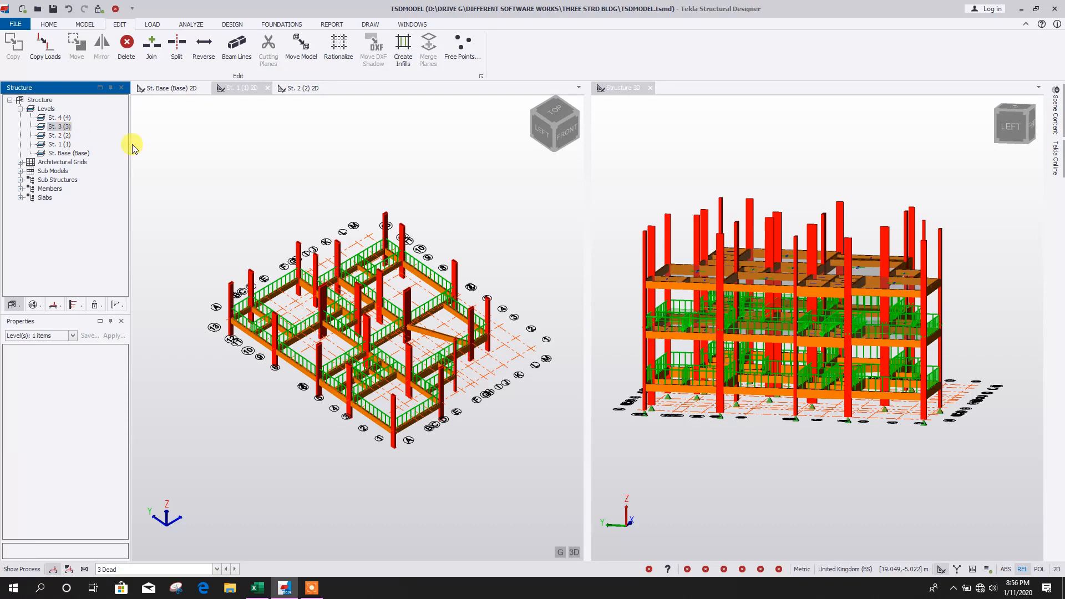
left_click(573, 551)
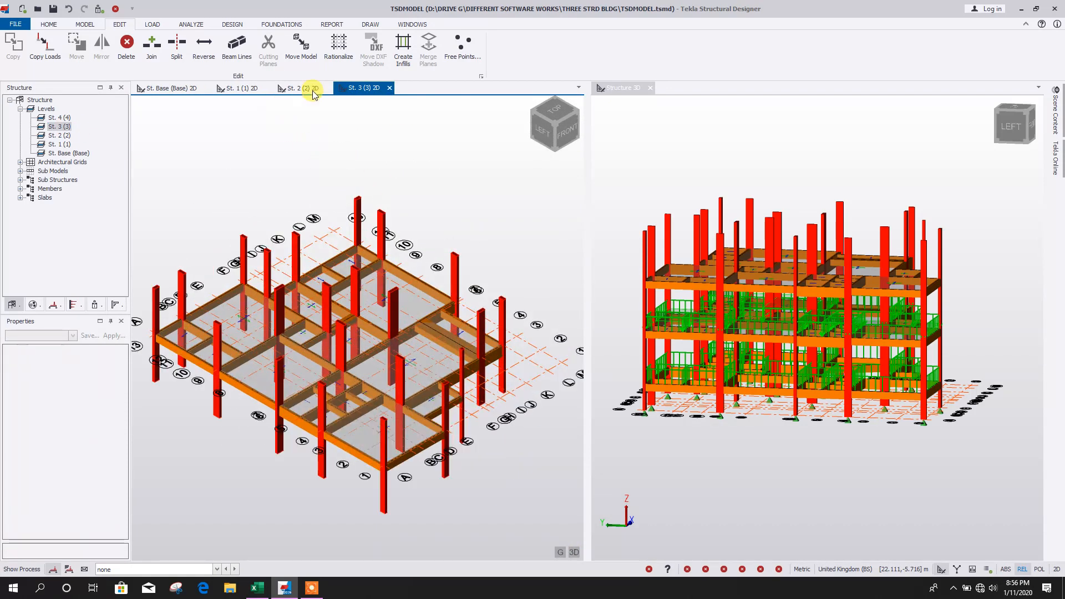
left_click(152, 24)
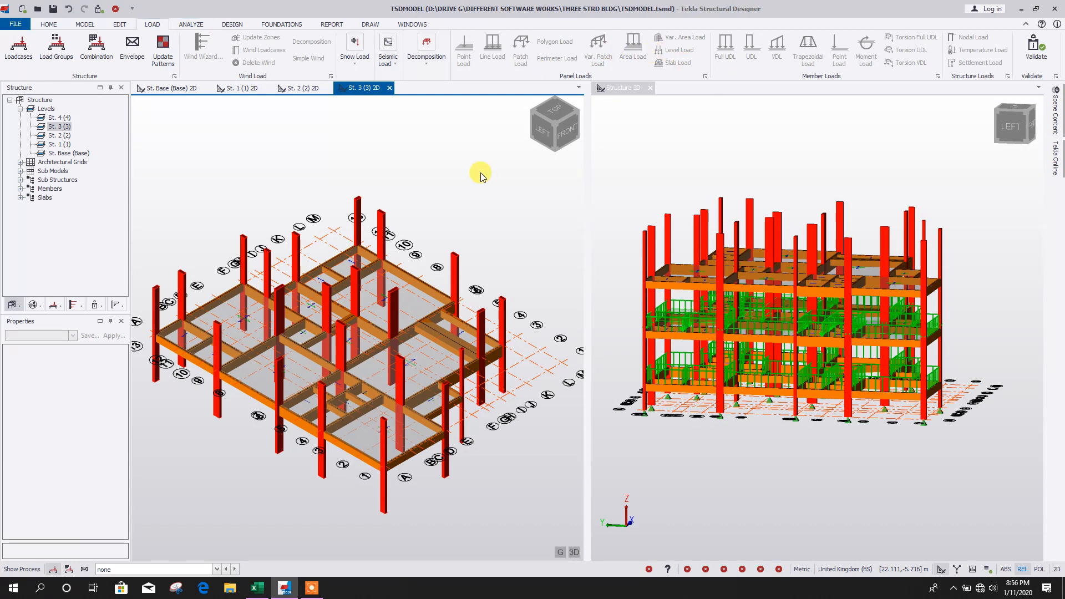
left_click(184, 567)
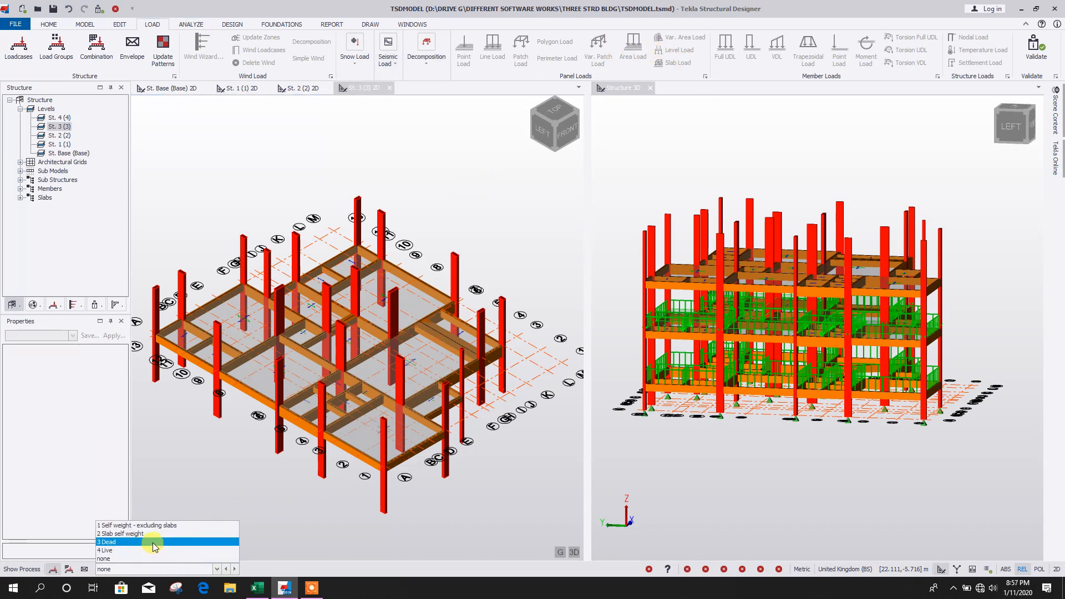
left_click(152, 543)
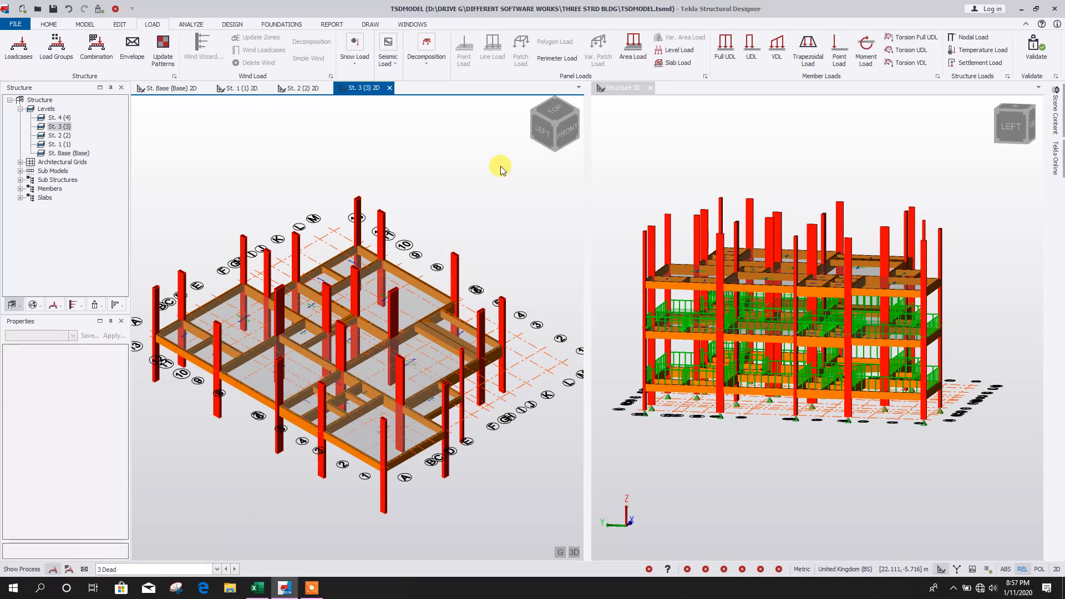
Set the full UDL to 8.55 kN/m and apply it to the St. 3 beams along grid A and beside the small edge bay.
left_click(725, 47)
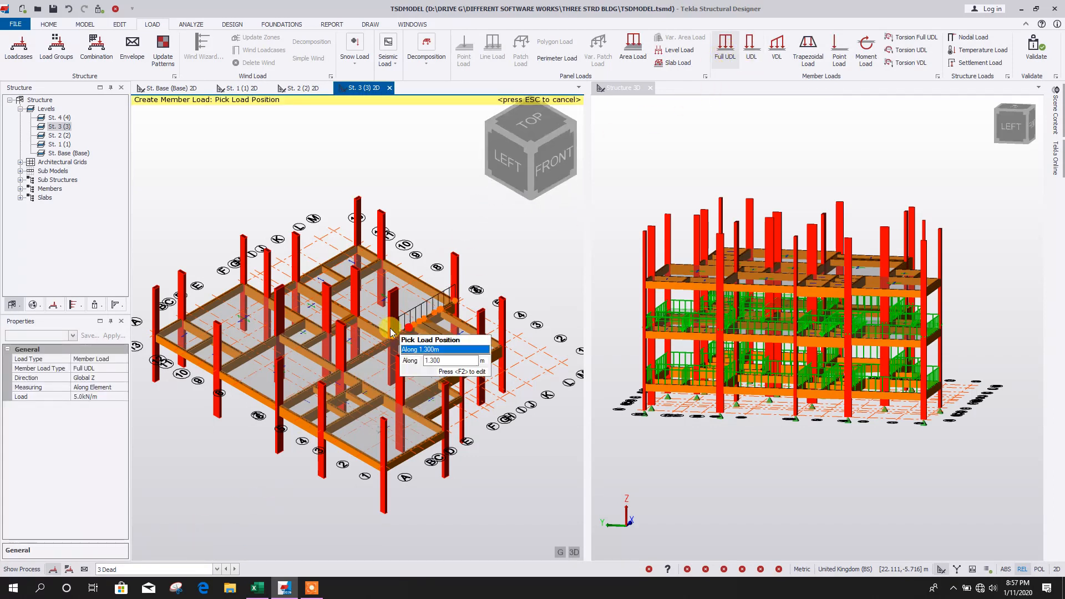
left_click(100, 397)
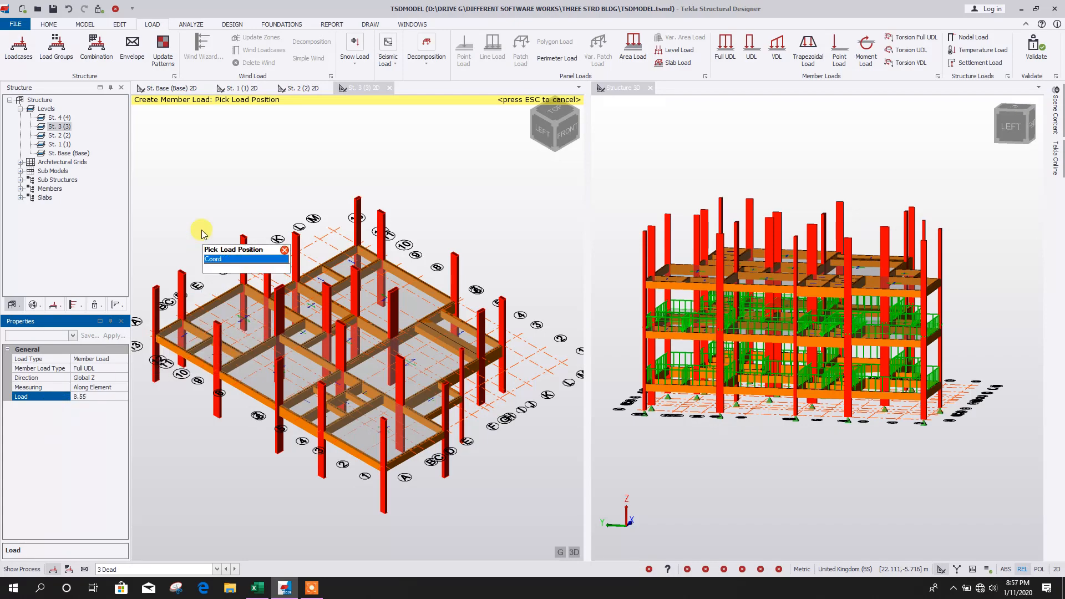
scroll(214, 283, "up", 5)
left_click(259, 341)
middle_click_drag(482, 344, 385, 361)
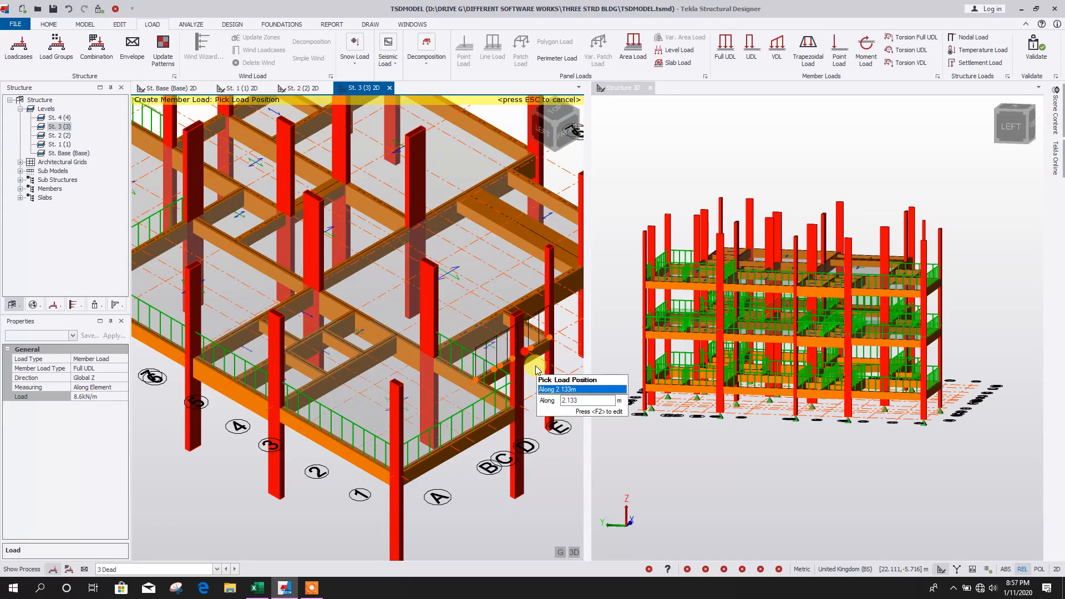
left_click(535, 370)
Apply the 8.55 kN/m full UDL to the far edge beams of St. 3 and the neighbouring interior beams.
middle_click_drag(533, 277, 438, 336)
left_click(514, 328)
middle_click_drag(333, 211, 433, 333)
left_click(214, 342)
middle_click_drag(270, 325, 373, 276)
left_click(373, 273)
middle_click_drag(422, 333, 377, 266)
Apply the 8.55 kN/m full UDL to the remaining walled interior St. 3 beams and end the load command.
left_click(344, 321)
left_click(298, 366)
scroll(279, 347, "up", 3)
left_click(280, 346)
scroll(280, 346, "down", 5)
right_click_drag(414, 435, 388, 398)
key("Escape")
middle_click_drag(402, 350, 413, 357)
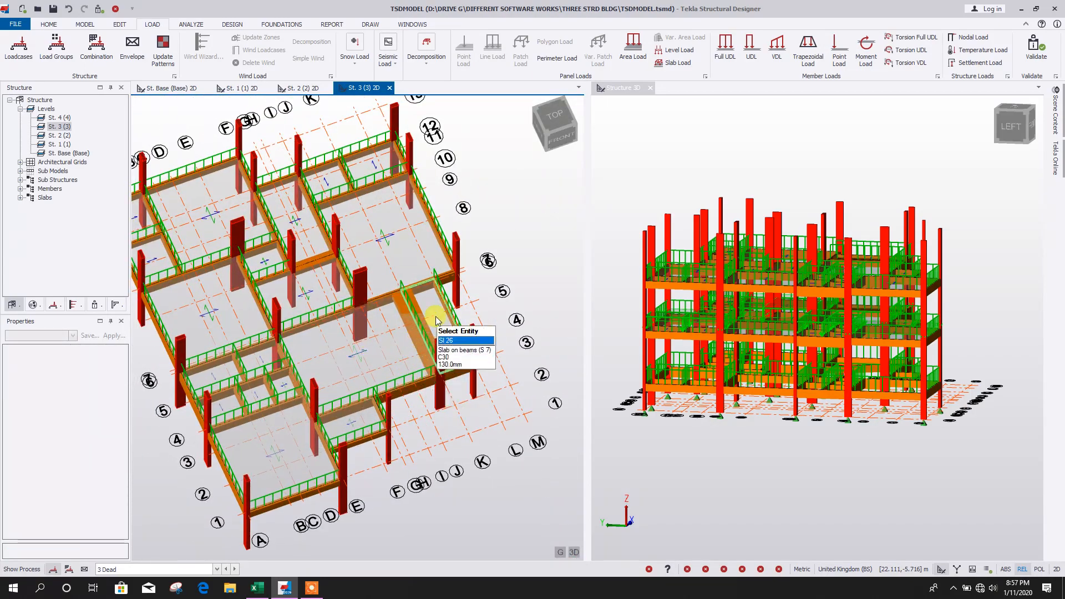
scroll(422, 312, "up", 2)
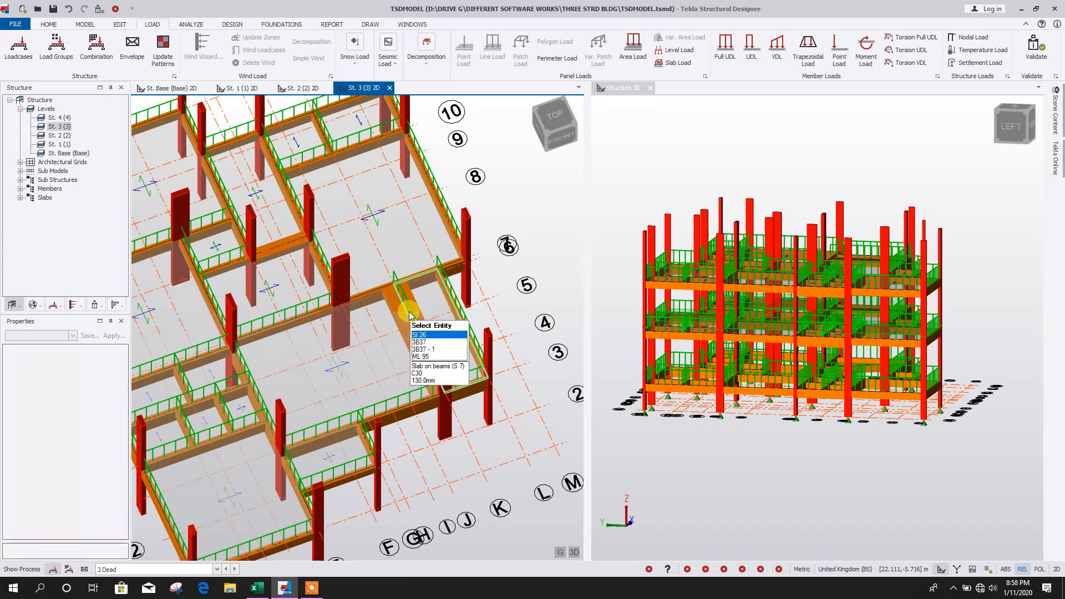
Change the section of the wide 1000x420 beam beside the St. 3 edge bay to 200x600.
scroll(402, 333, "up", 3)
scroll(406, 335, "down", 3)
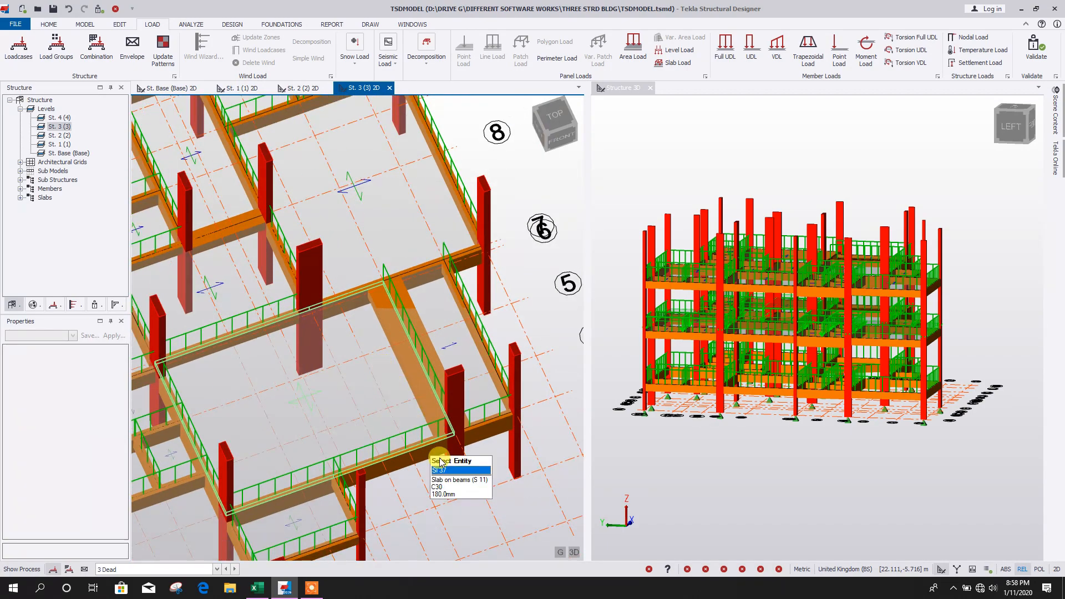
right_click_drag(493, 515, 432, 310)
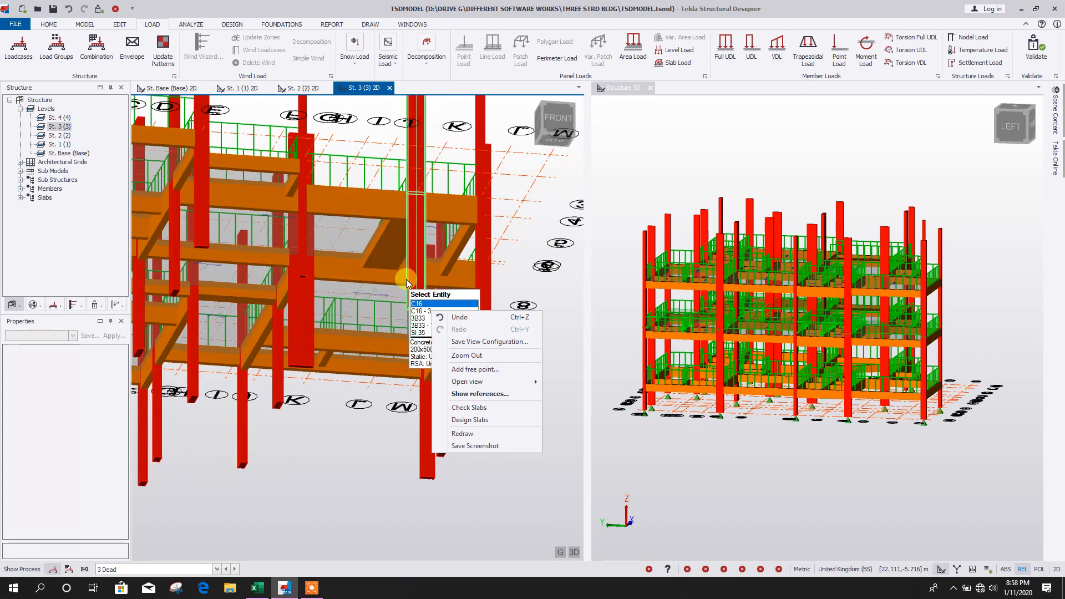
left_click(378, 245)
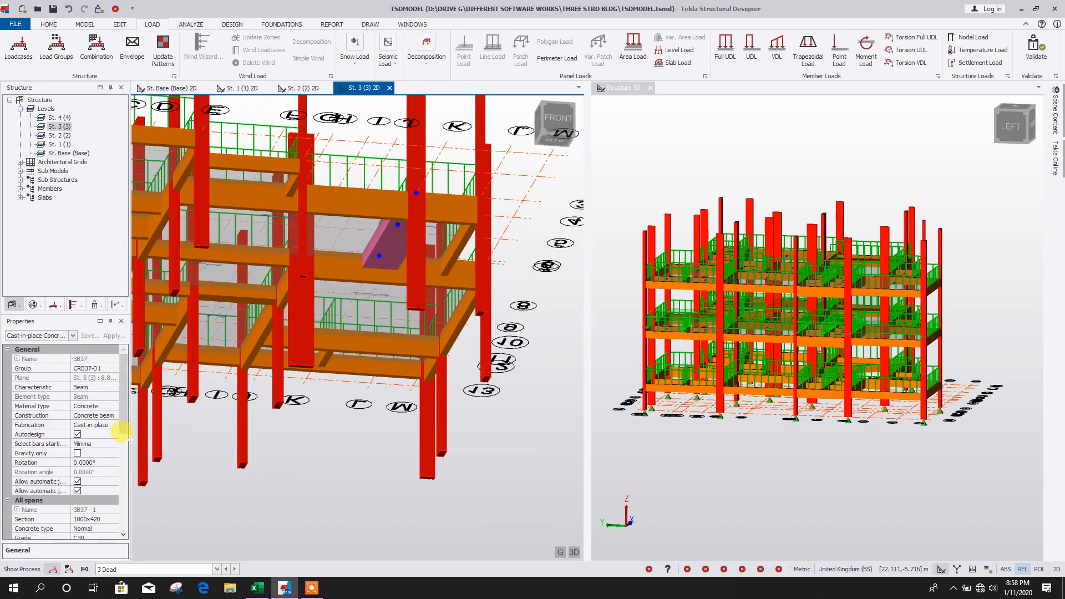
left_click_drag(124, 424, 123, 452)
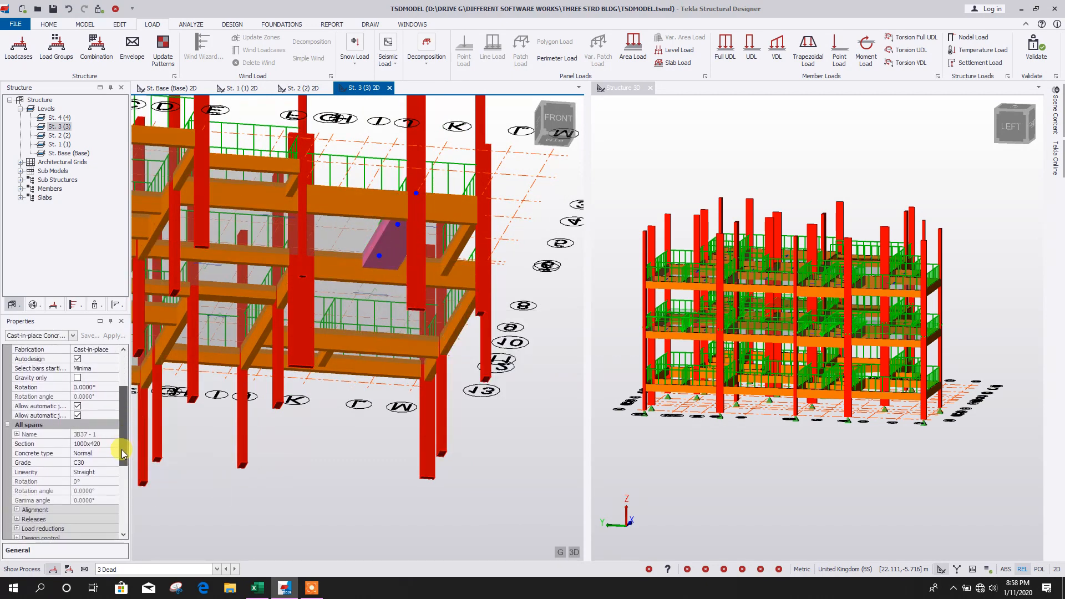
left_click(116, 447)
left_click(114, 445)
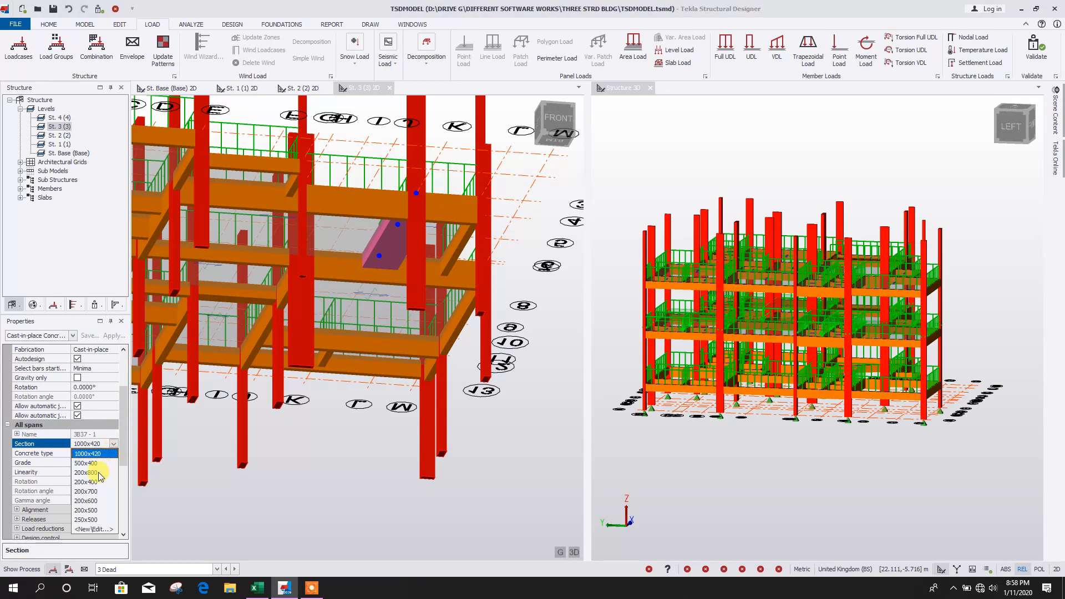
left_click(96, 501)
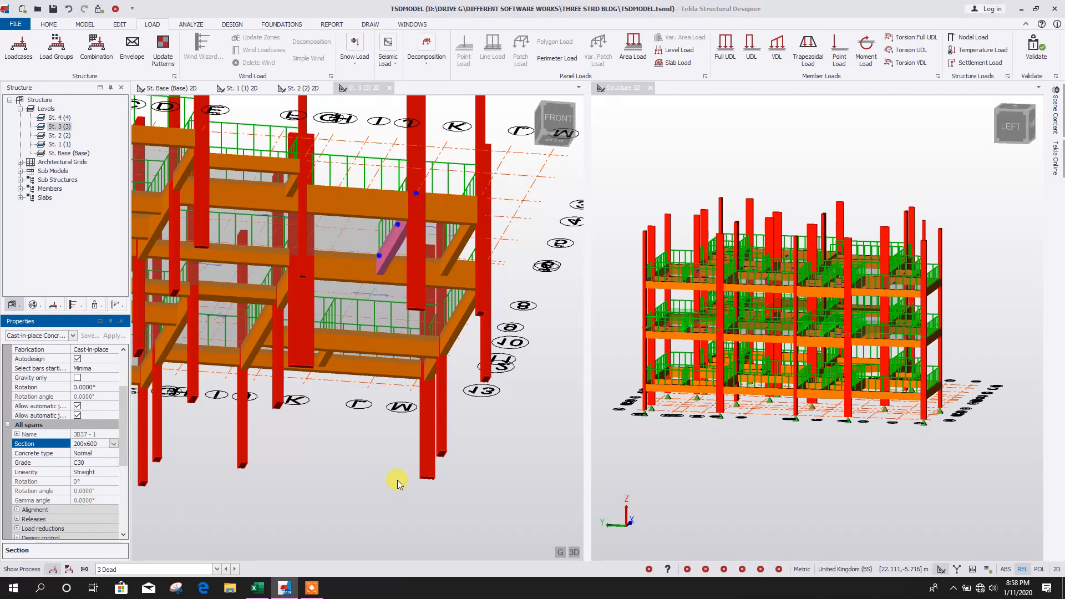
left_click(396, 504)
right_click_drag(510, 447, 507, 507)
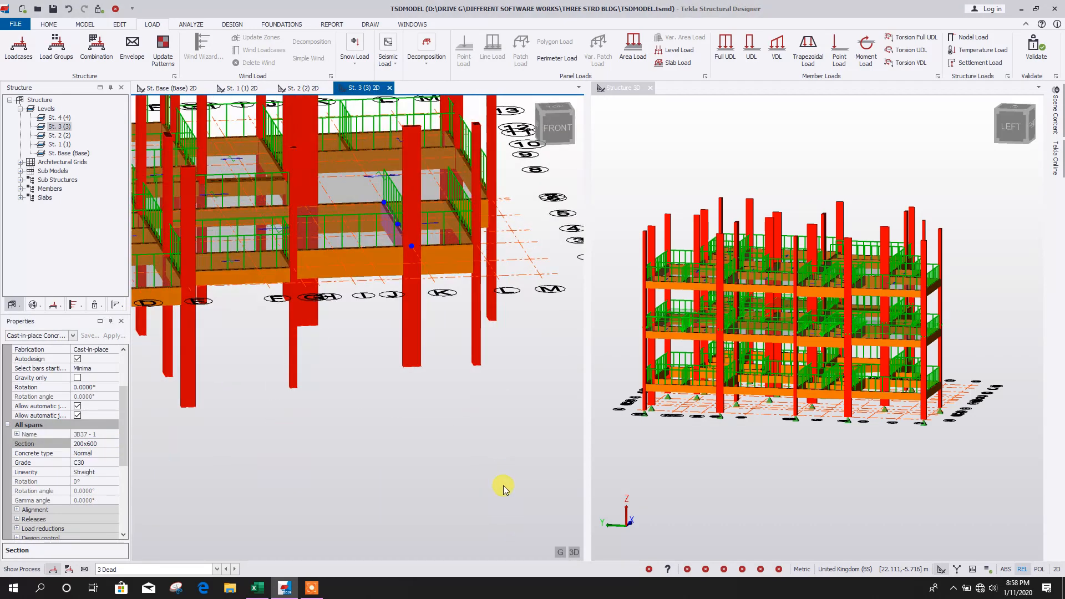
right_click_drag(430, 451, 471, 506)
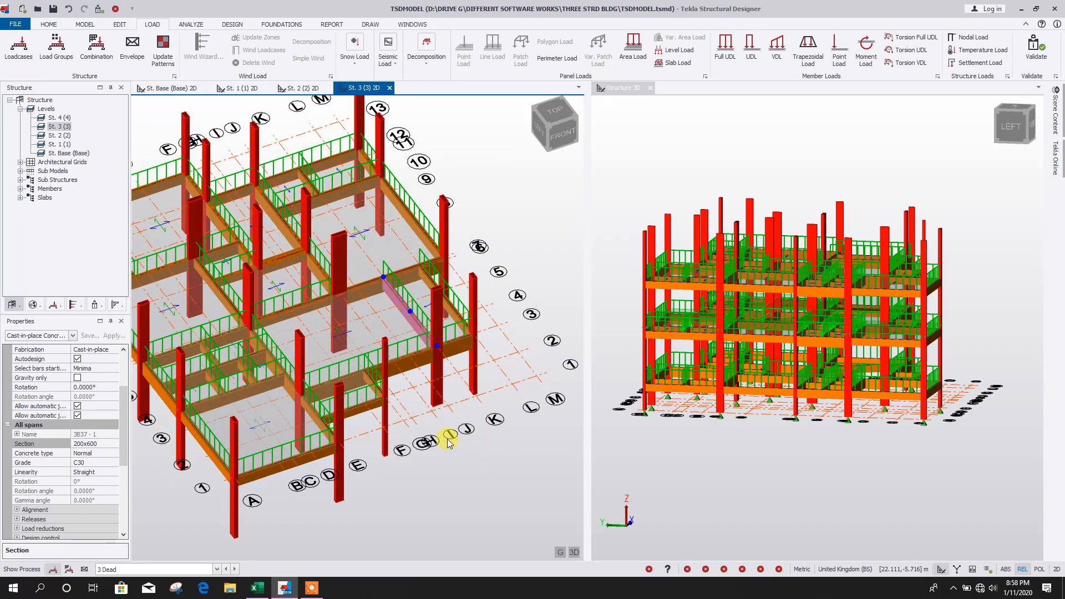
left_click(727, 56)
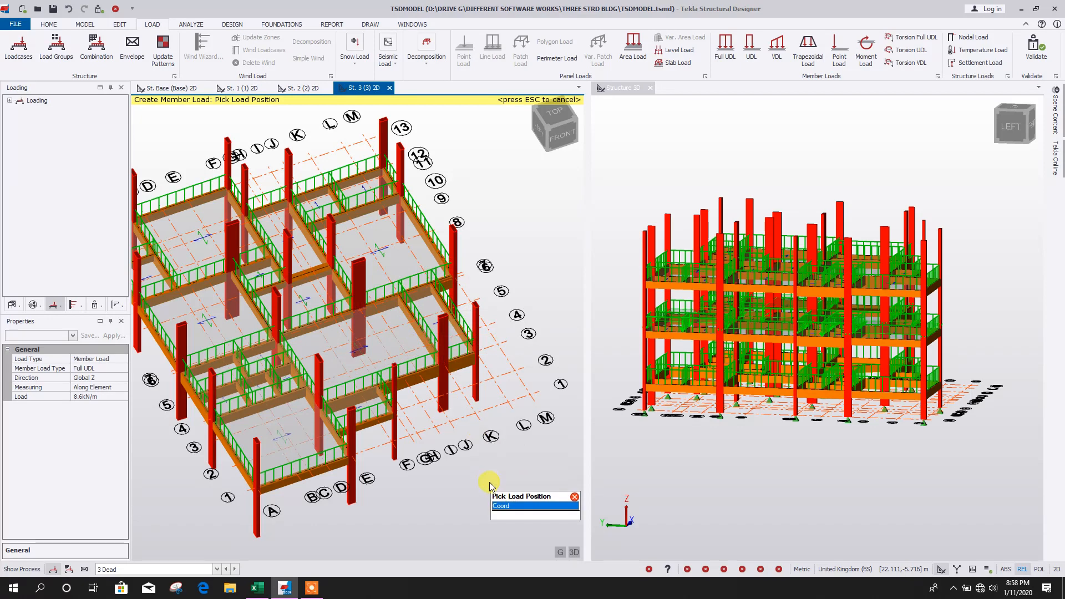
middle_click_drag(446, 470, 503, 477)
key("Escape")
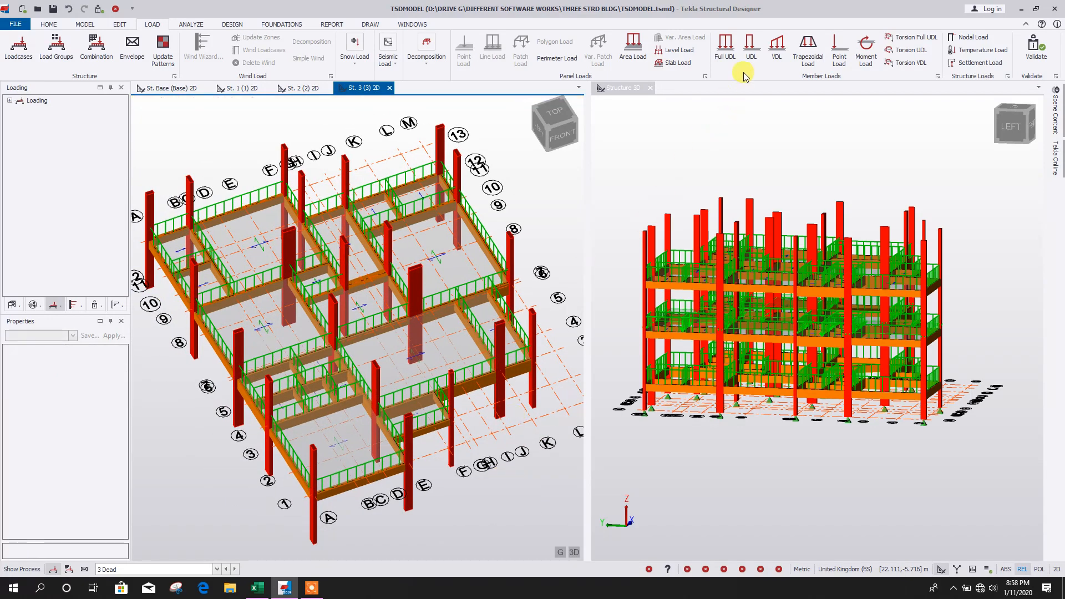
Apply an area load to the St. 3 floor slabs in the 3 Dead loadcase.
left_click(632, 49)
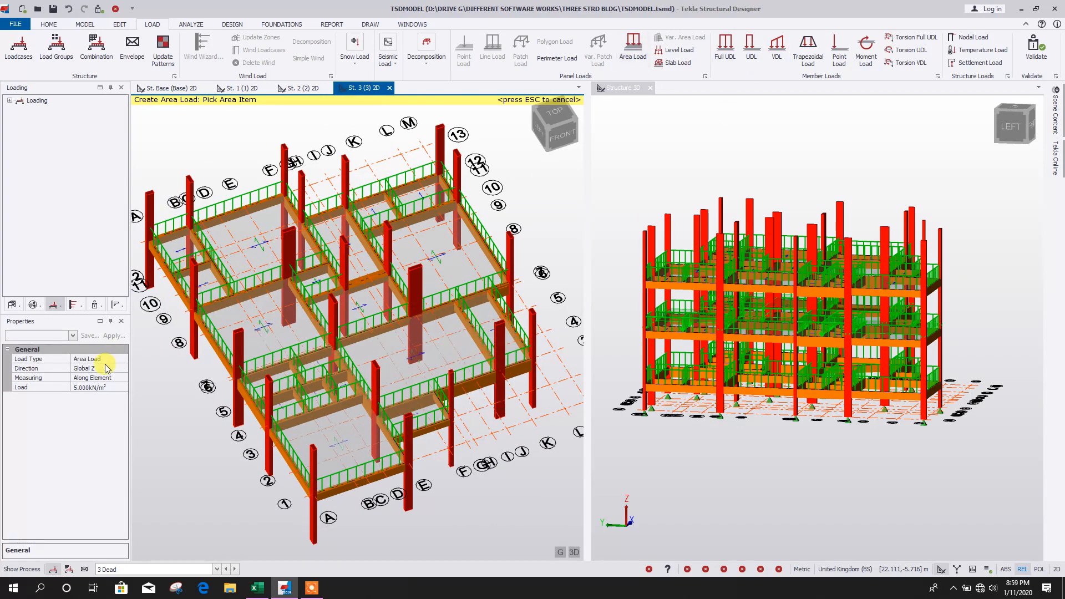
left_click(99, 386)
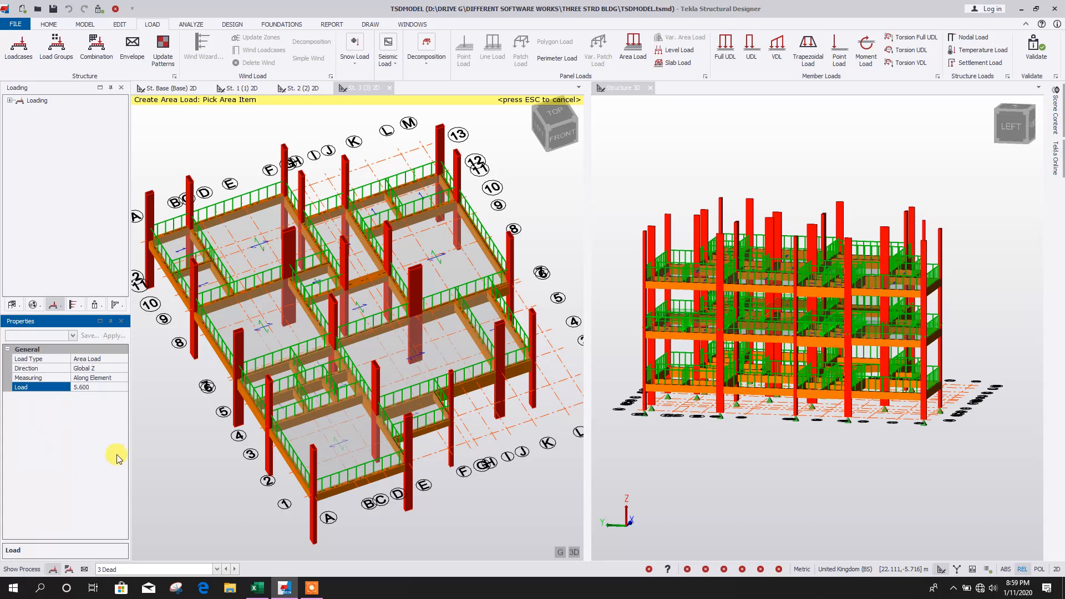
type("2")
left_click(260, 254)
left_click(266, 328)
left_click(436, 257)
left_click(415, 344)
left_click(355, 446)
Make 4 Live the active loadcase and apply a 2 kN/m² area load to the St. 3 slabs between grids 6 and 13.
left_click(99, 387)
type("3")
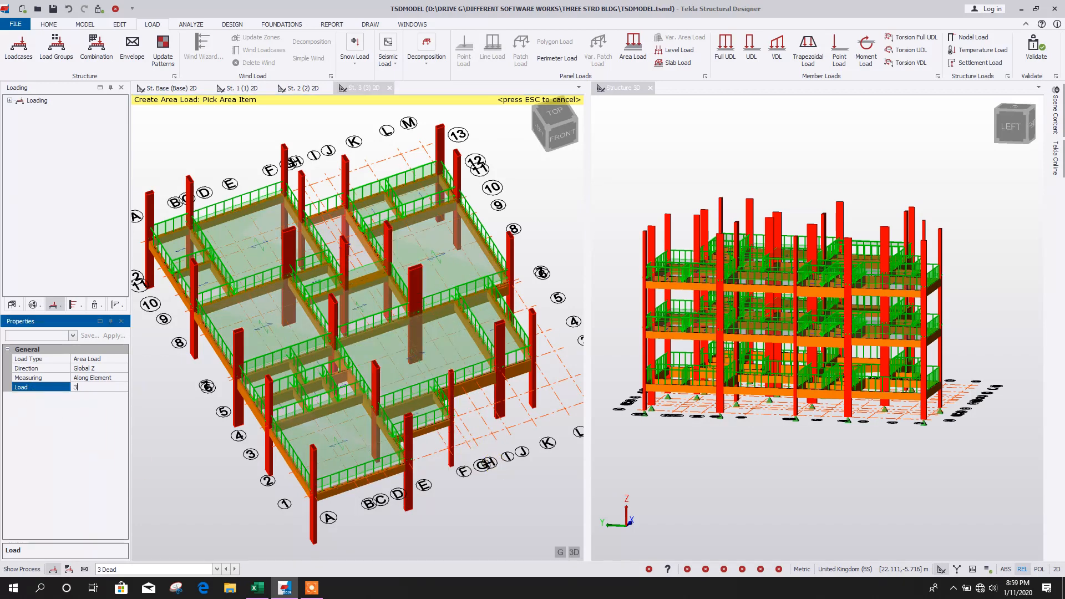
scroll(360, 402, "down", 3)
left_click(235, 569)
left_click(98, 388)
type("2")
left_click(236, 291)
left_click(285, 294)
left_click(414, 294)
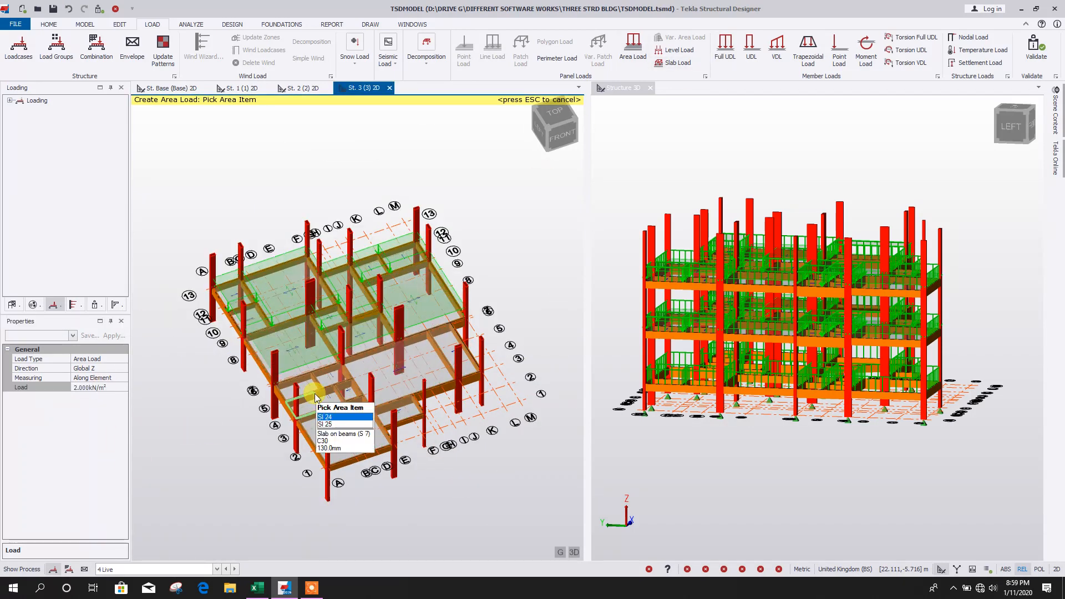
Apply the 2 kN/m² live area load to the remaining St. 3 slabs toward grid 1 and end the area load command.
left_click(314, 392)
left_click(400, 366)
left_click(460, 357)
left_click(398, 411)
right_click(489, 424)
key("Escape")
In the St. 2 view, set the area load to 2 kN/m² for 4 Live and apply it to the first large slabs.
left_click(303, 88)
left_click(225, 569)
left_click(633, 49)
left_click(173, 570)
left_click(128, 551)
left_click(92, 387)
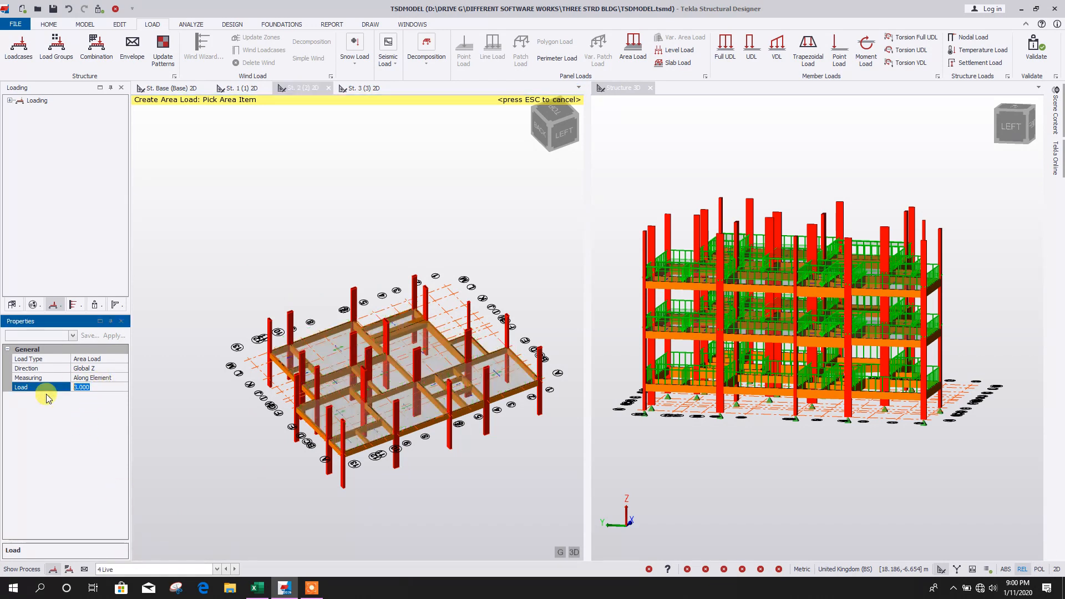
left_click(197, 441)
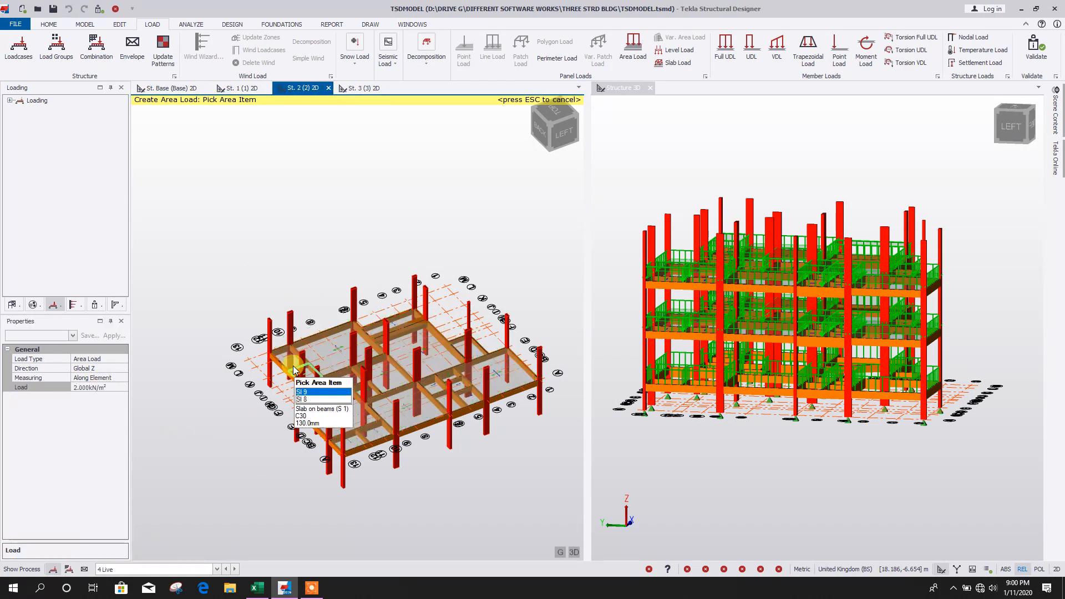
left_click(382, 342)
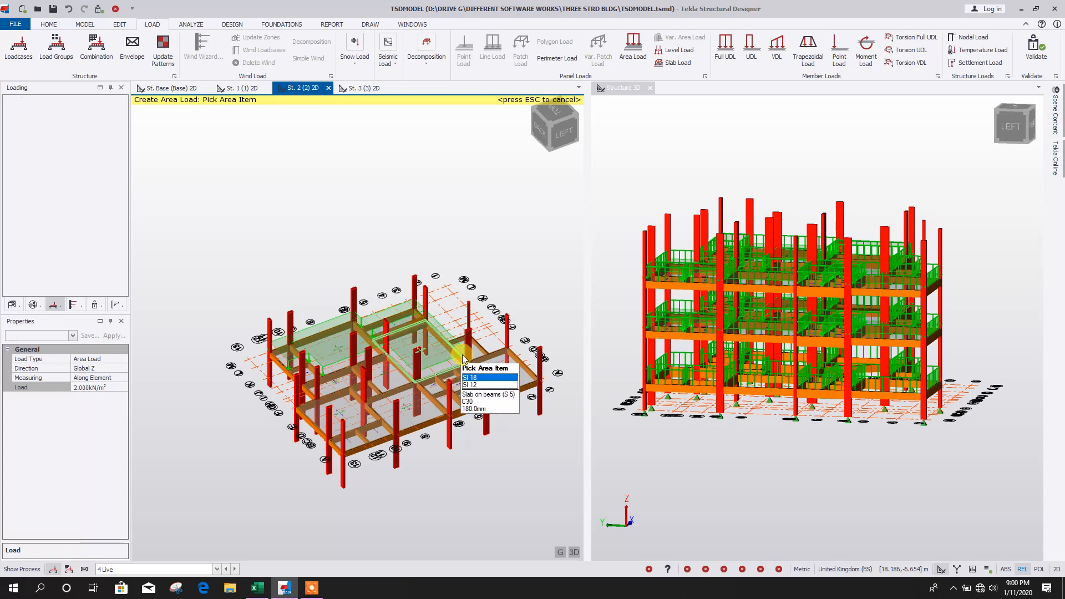
left_click(481, 355)
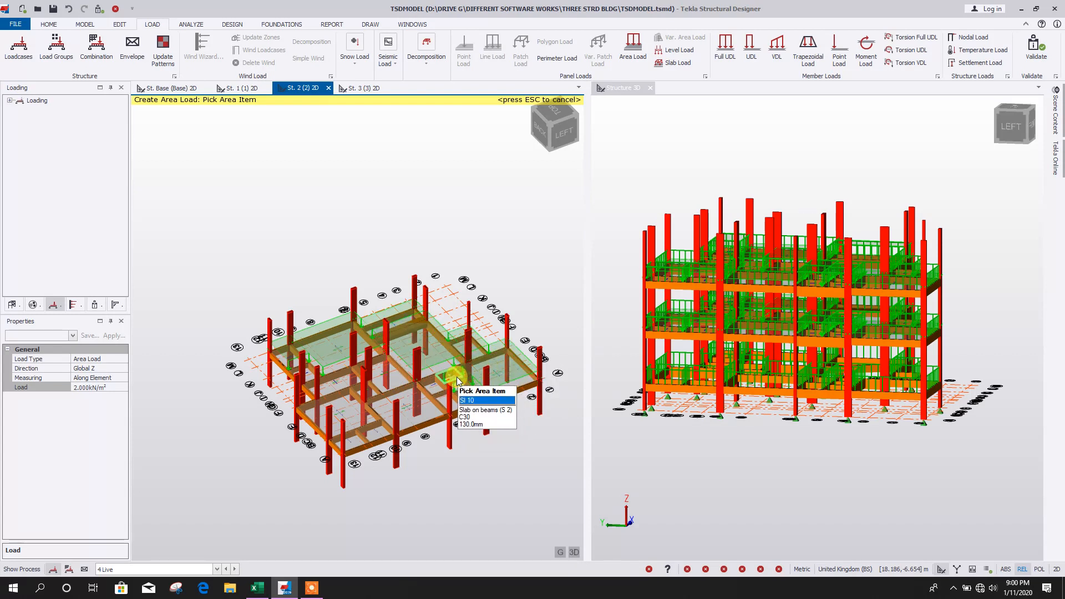
Apply the 2 kN/m² live area load to the remaining St. 2 slabs, including the small 130 mm ones.
left_click(435, 386)
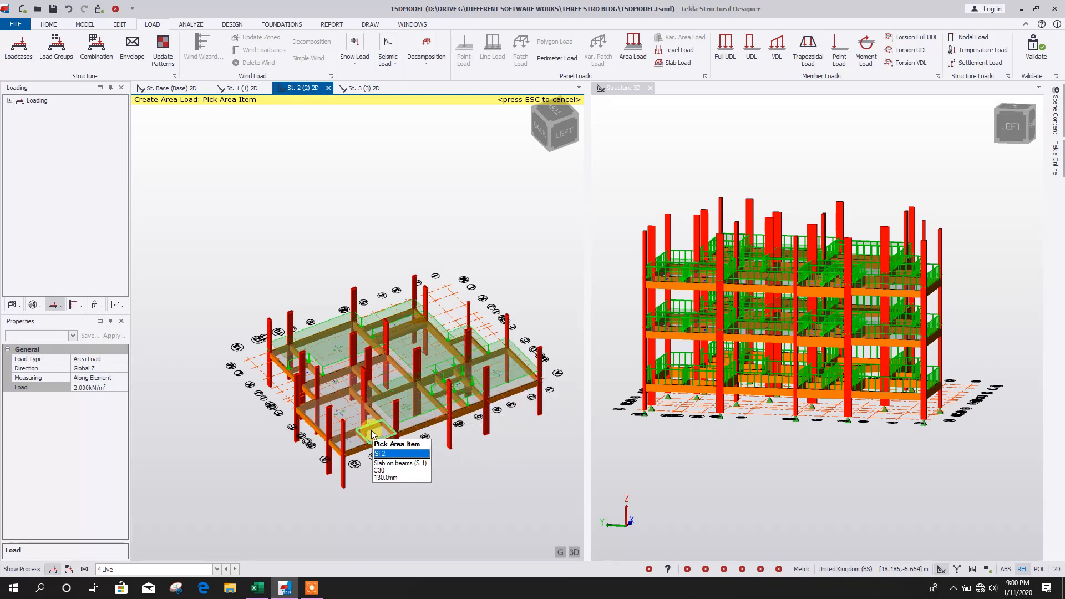
left_click(356, 437)
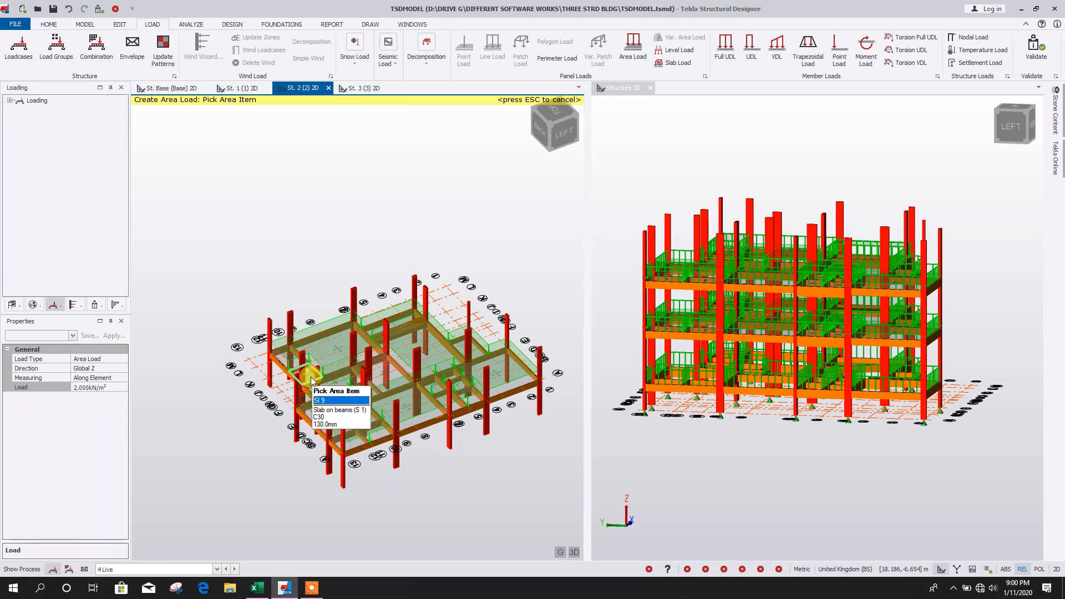
scroll(380, 382, "up", 2)
right_click_drag(379, 391, 347, 451)
left_click(392, 394)
right_click_drag(438, 424, 357, 214)
right_click_drag(315, 314, 439, 491)
scroll(198, 304, "down", 2)
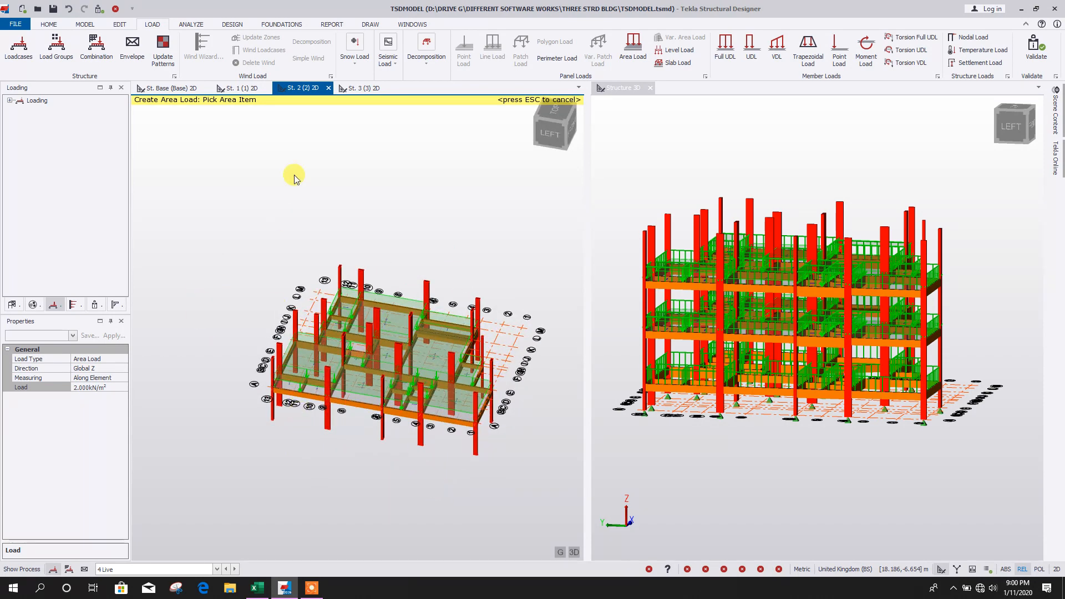
Inspect the 4 Live area loads on the St. 3 slabs and end the area load command.
left_click(354, 89)
scroll(464, 335, "down", 2)
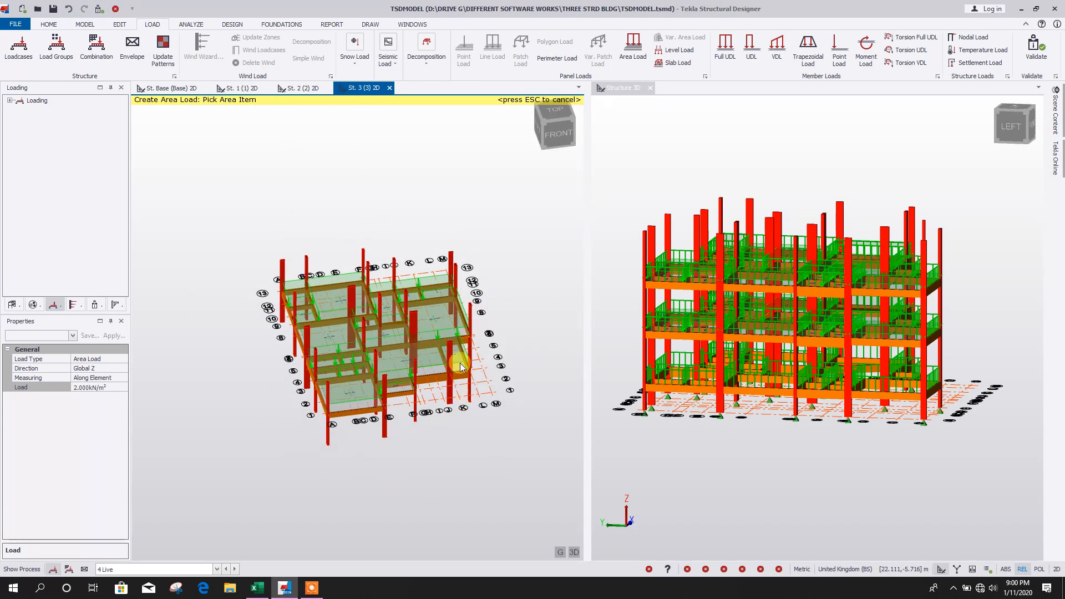
key("Escape")
right_click_drag(518, 300, 554, 364)
scroll(447, 335, "up", 1)
scroll(447, 335, "up", 1)
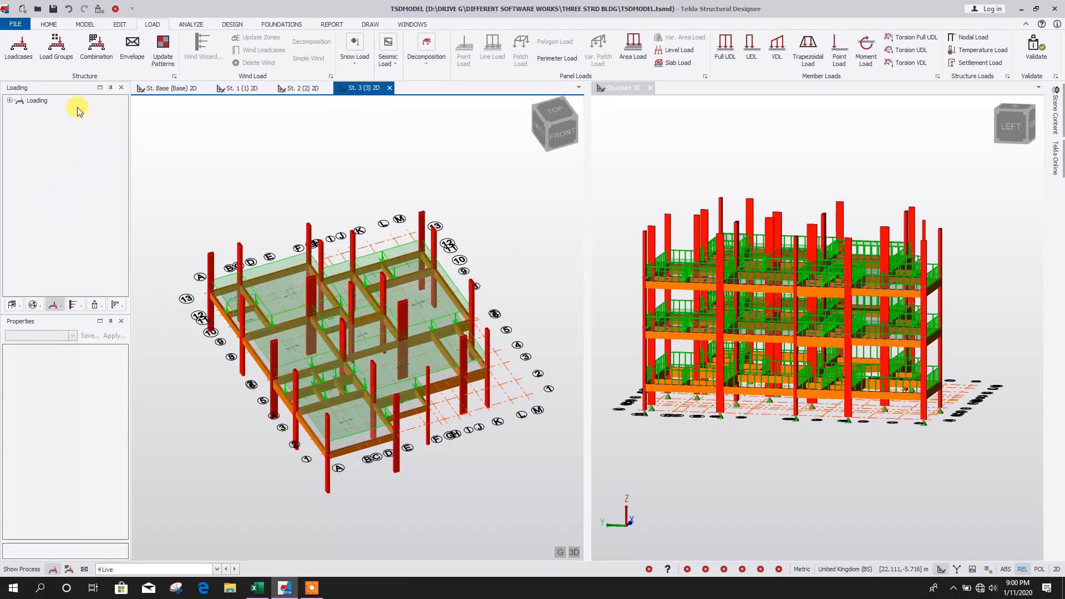
Open the St. 4 level in plan and view the whole structure from the side in 3D.
left_click(12, 305)
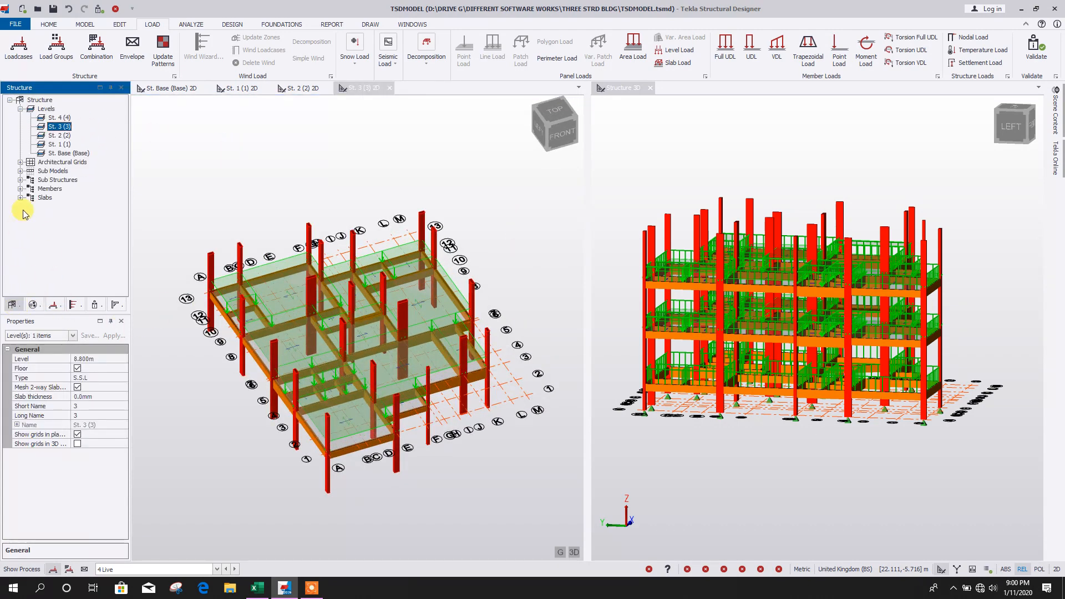
double_click(61, 119)
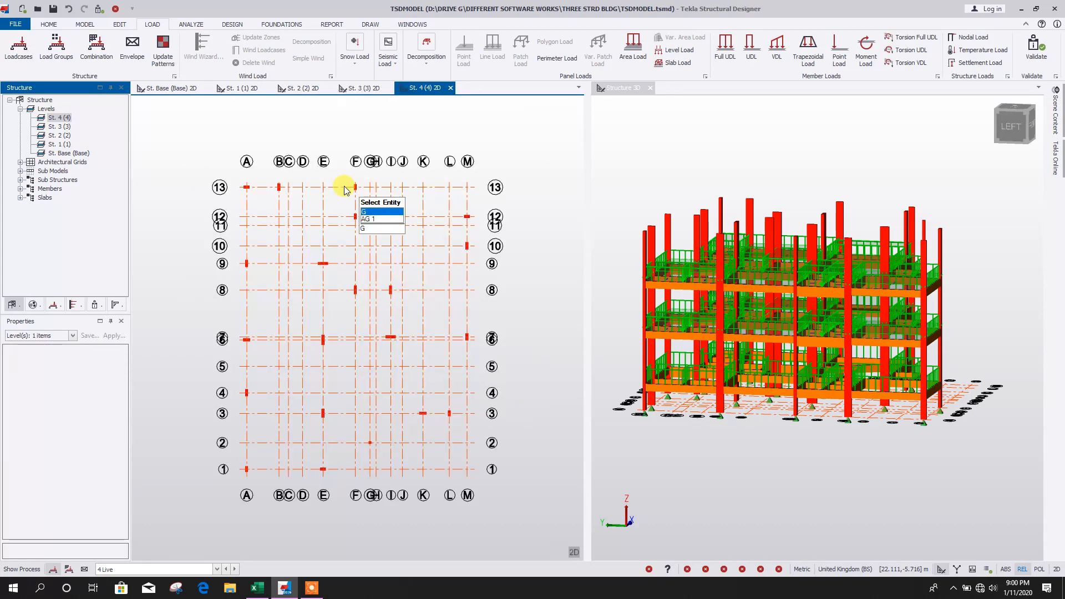
right_click_drag(751, 481, 763, 431)
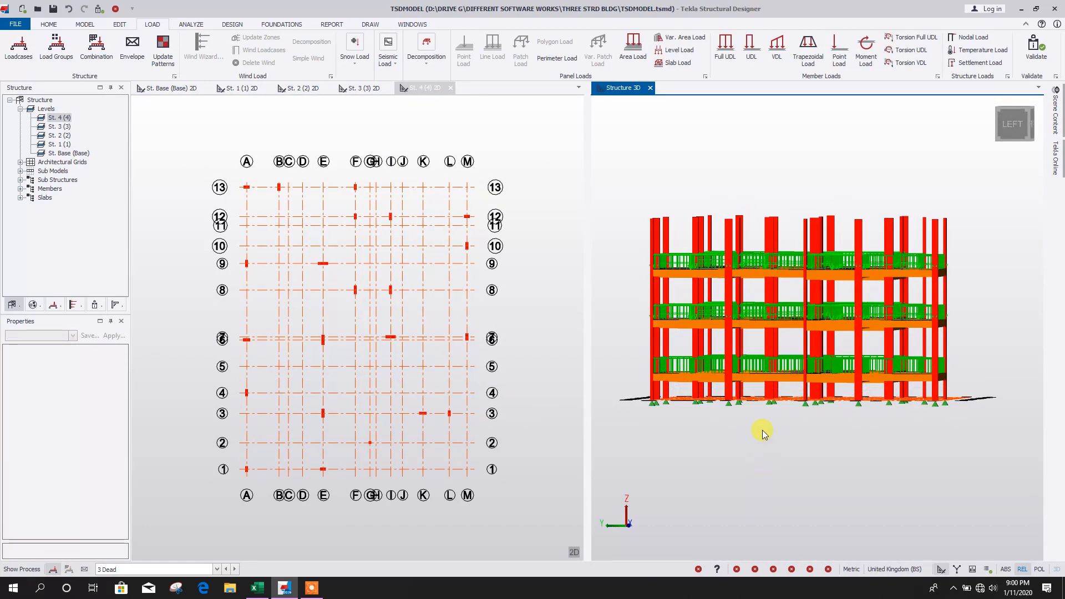
Copy all St. 3 beams and slab panels 3.4 m up along the column to level St. 4.
left_click_drag(610, 239, 996, 294)
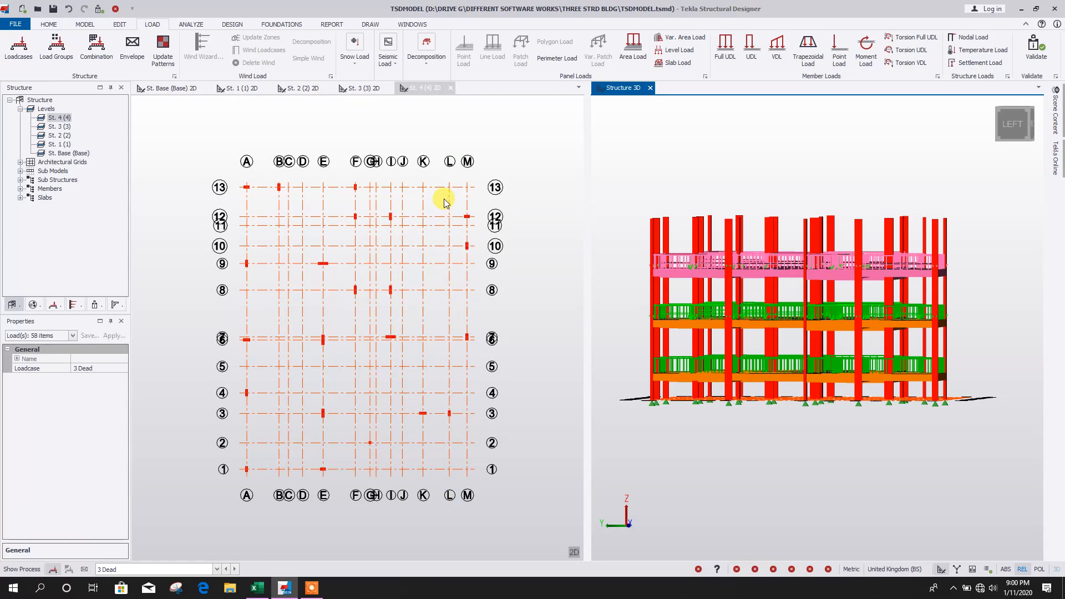
left_click(119, 25)
left_click(14, 48)
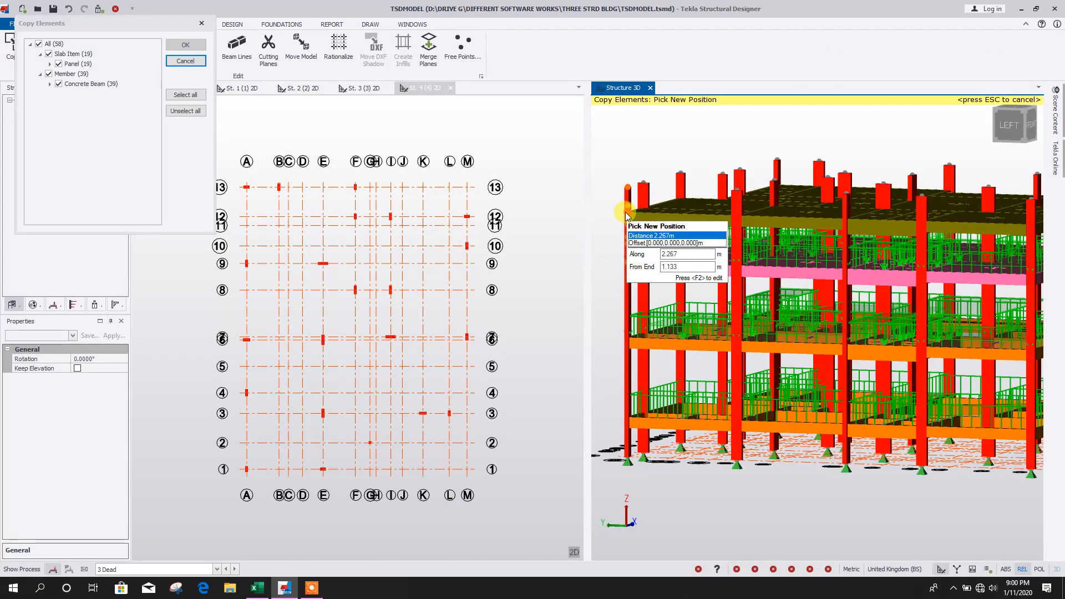
key("F2")
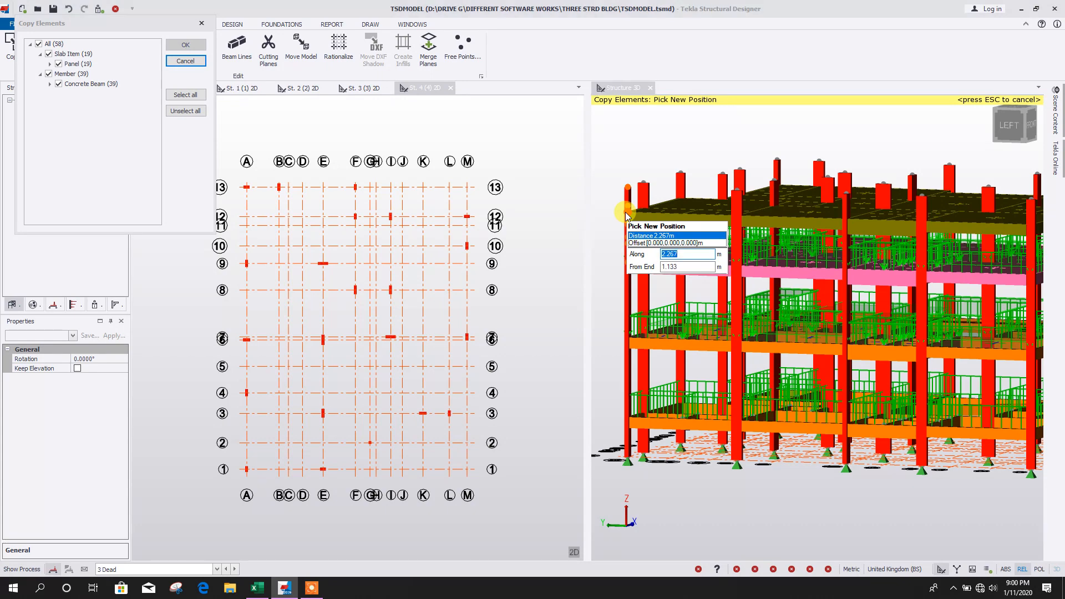
type("3.4")
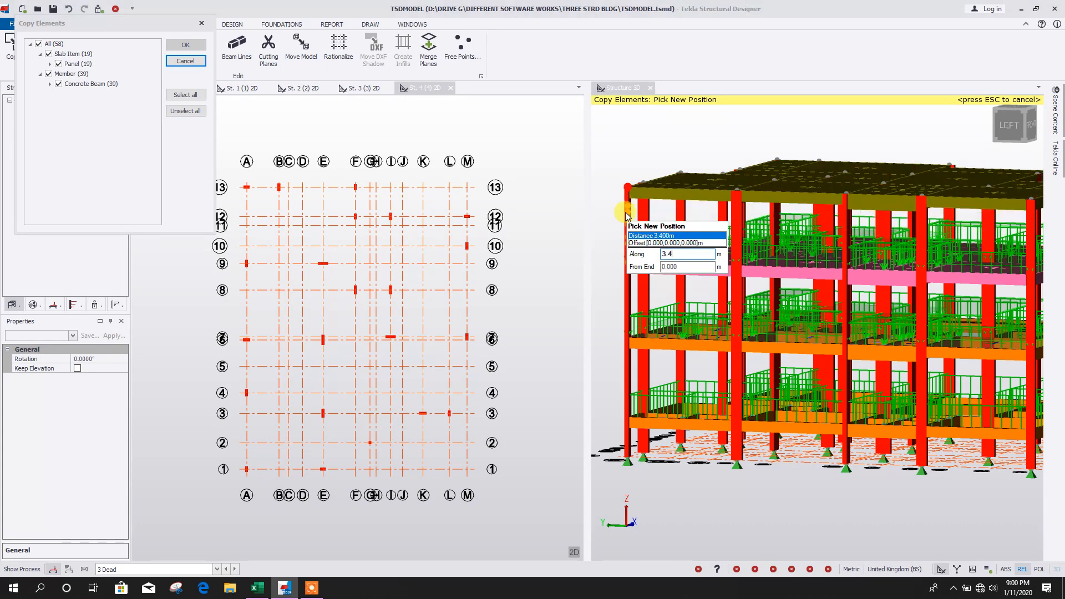
key("Return")
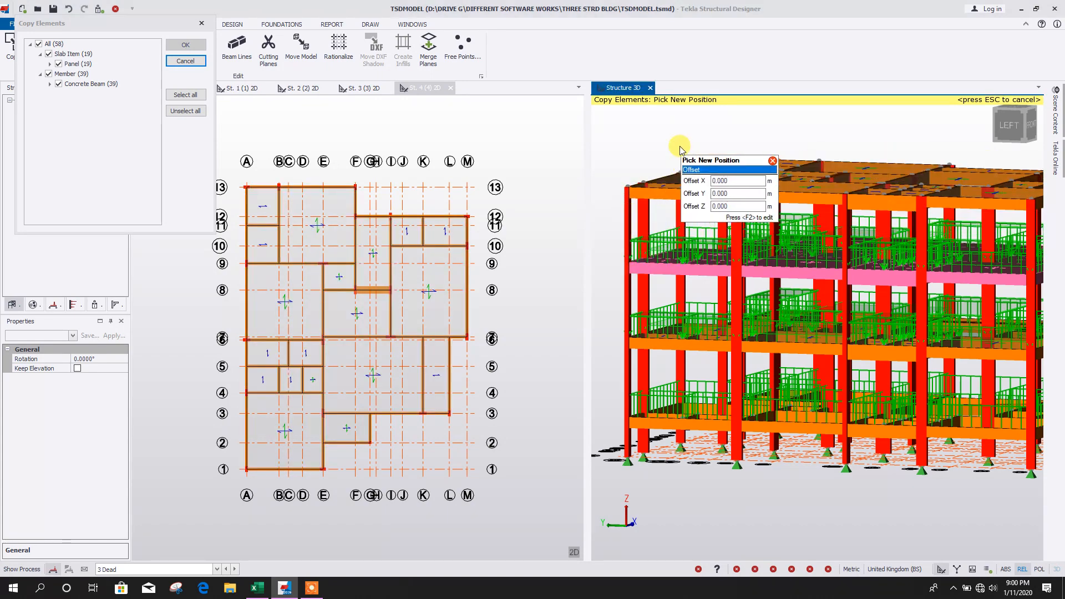
key("Escape")
Show the St. 4 level view in 3D and make 3 Dead the active loadcase.
middle_click_drag(705, 140, 724, 194)
scroll(724, 194, "down", 4)
middle_click_drag(811, 390, 926, 305)
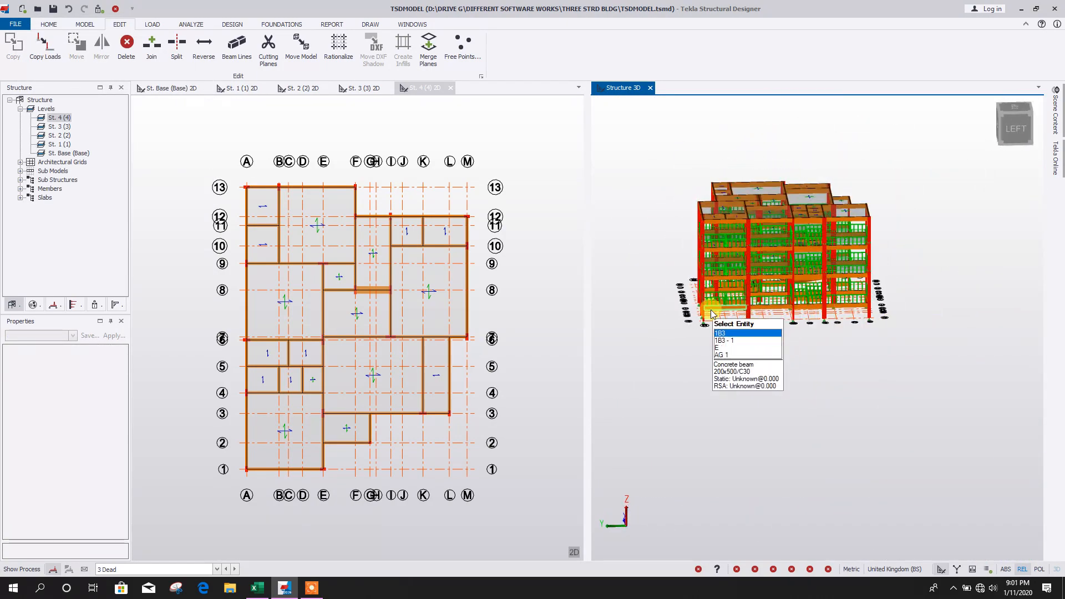
middle_click_drag(783, 344, 709, 377)
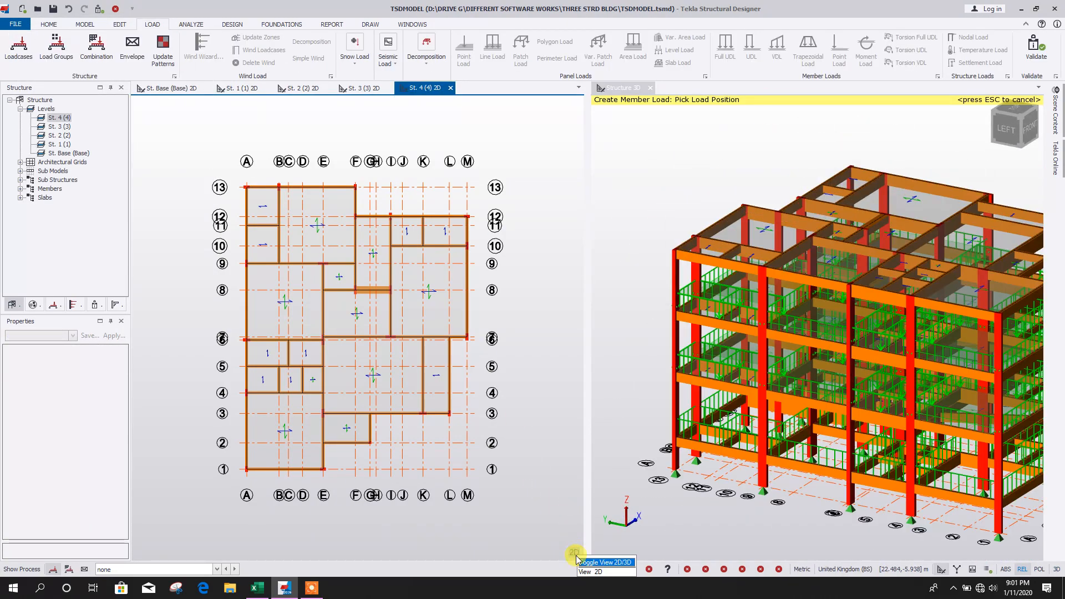
left_click(575, 553)
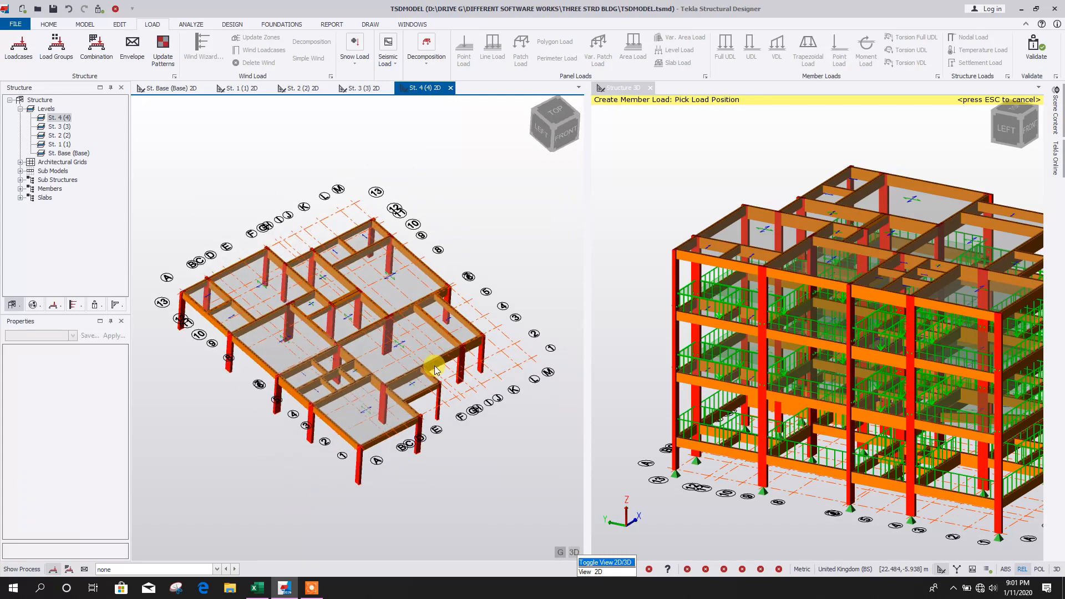
left_click(196, 572)
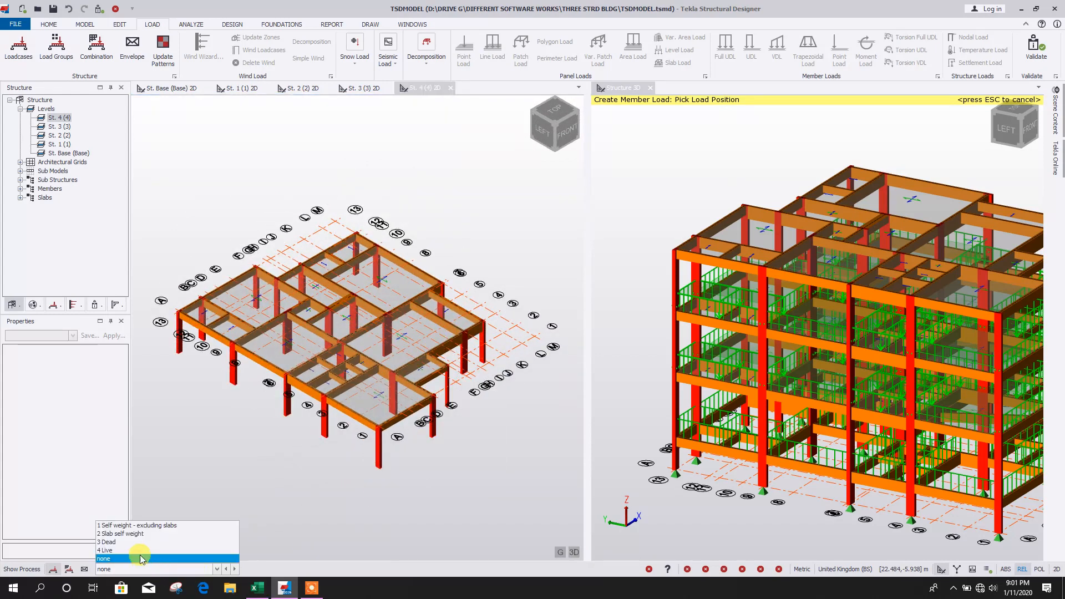
left_click(136, 546)
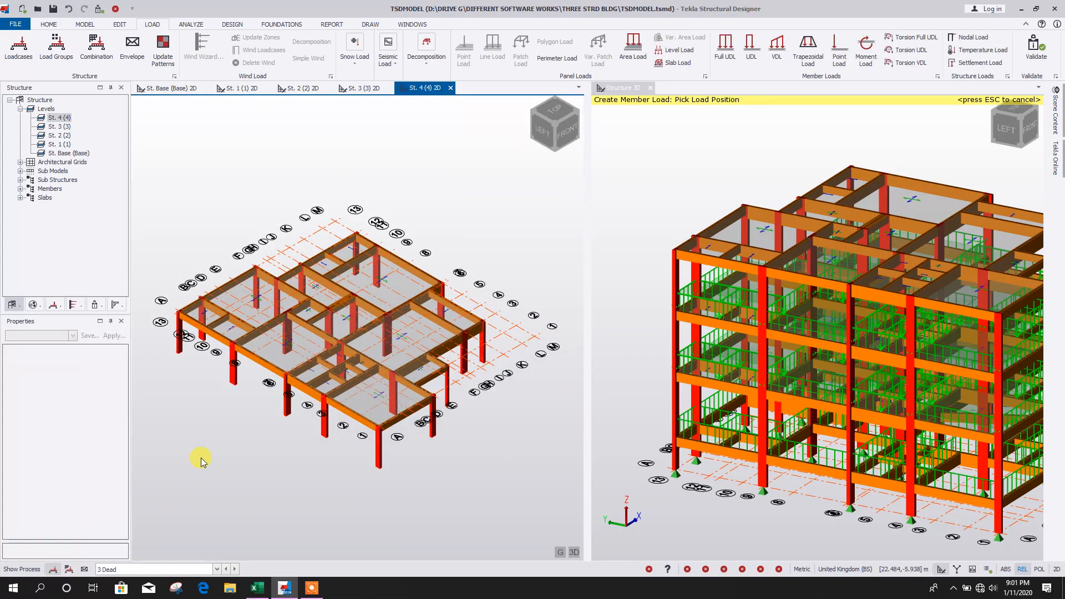
Apply a 4 kN/m full UDL to the perimeter beams of St. 4.
left_click(724, 50)
left_click(93, 397)
left_click(93, 397)
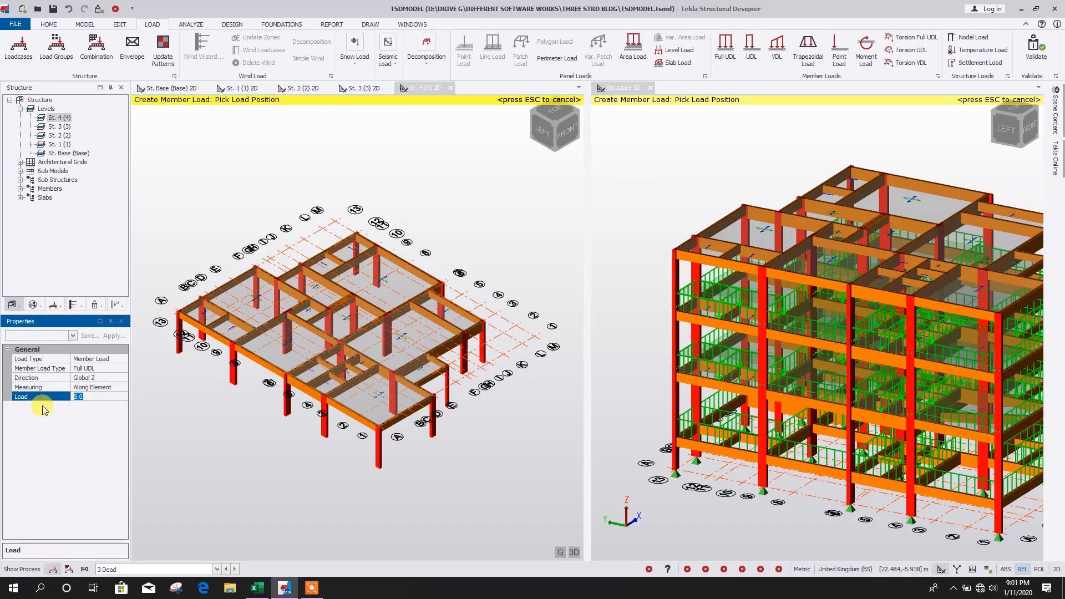
type("4")
key("Return")
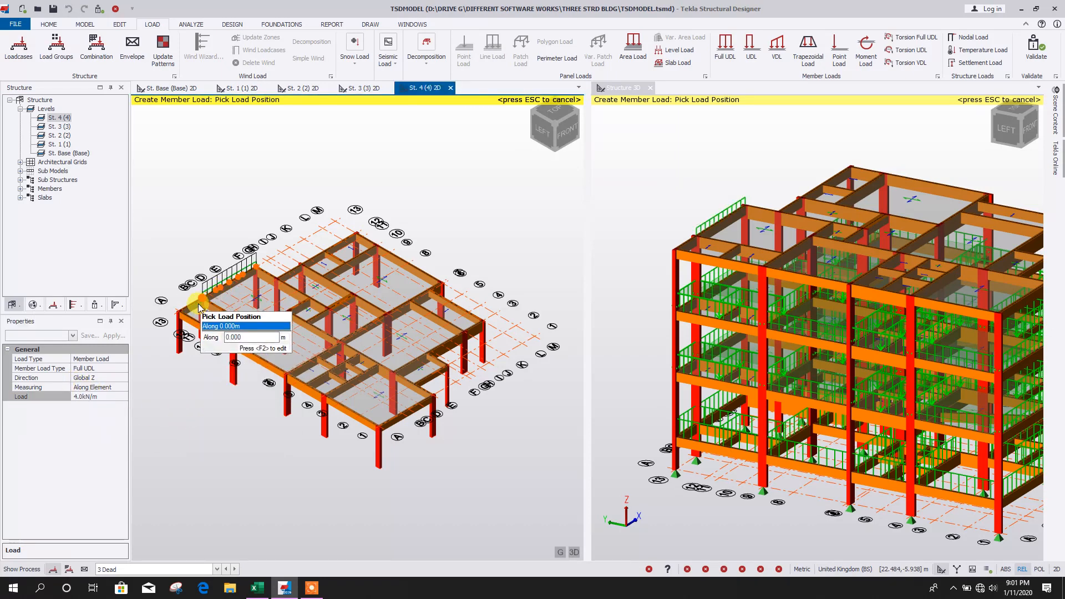
scroll(357, 416, "up", 5)
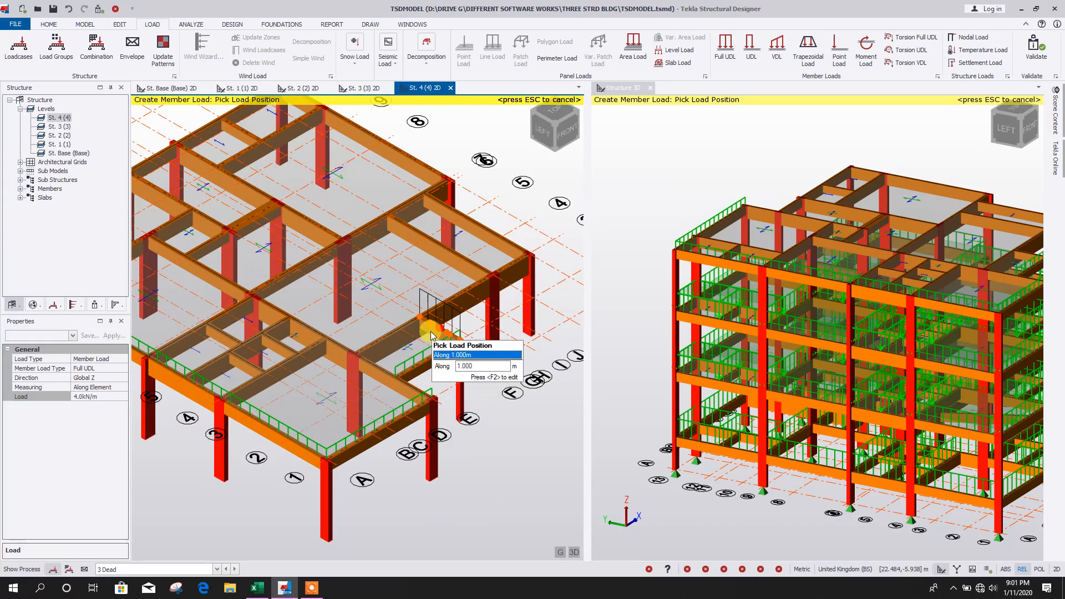
scroll(398, 327, "down", 5)
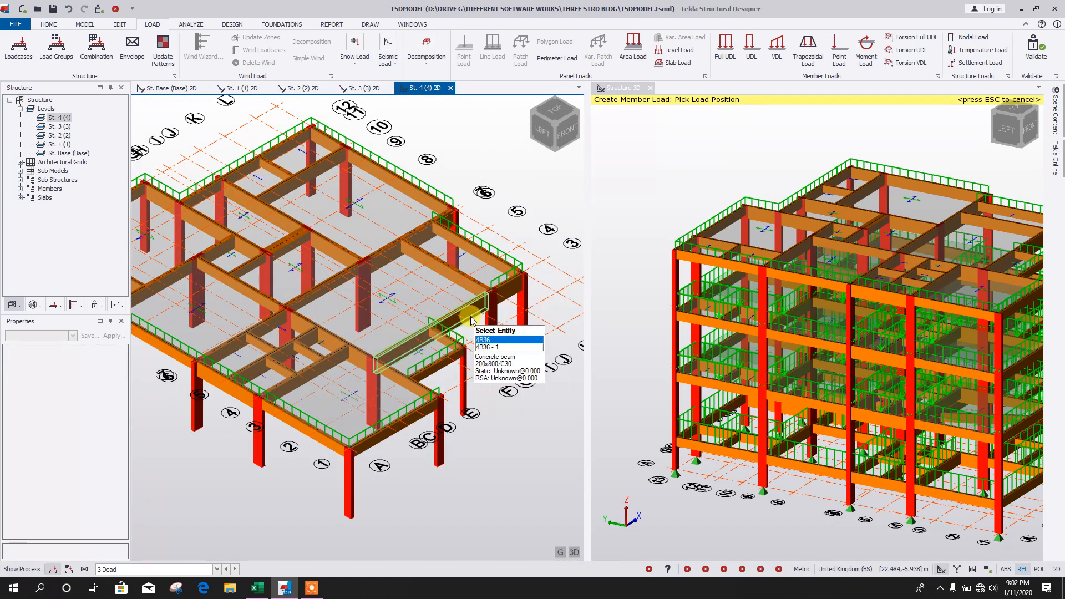
Apply a 4 kN/m partial-length UDL to the grid 3 beam of St. 4, from the side beam junction at G to the column at K.
left_click(750, 54)
left_click(94, 397)
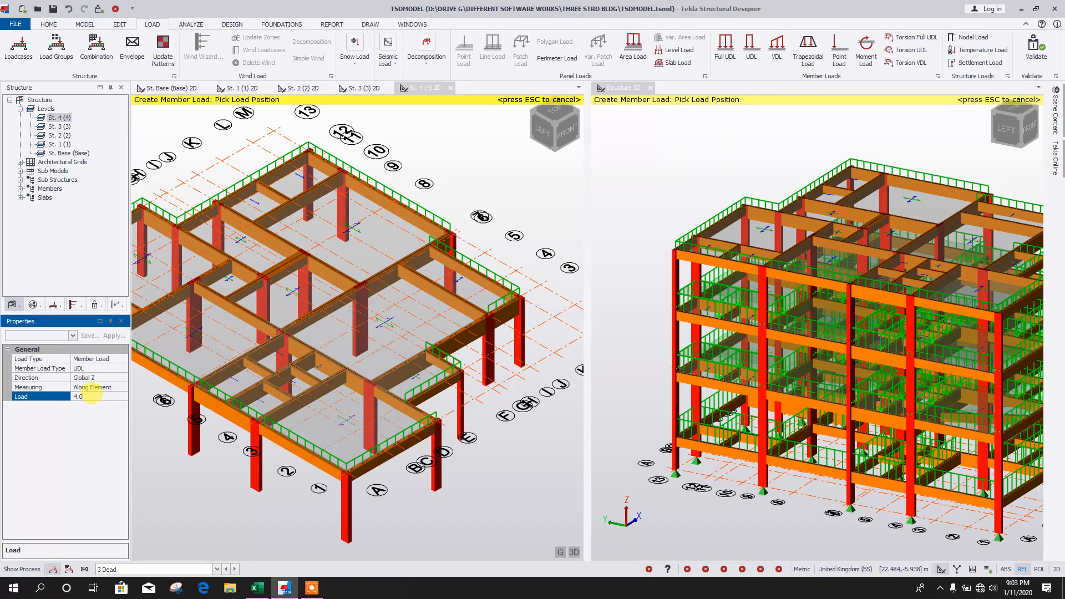
scroll(403, 414, "up", 3)
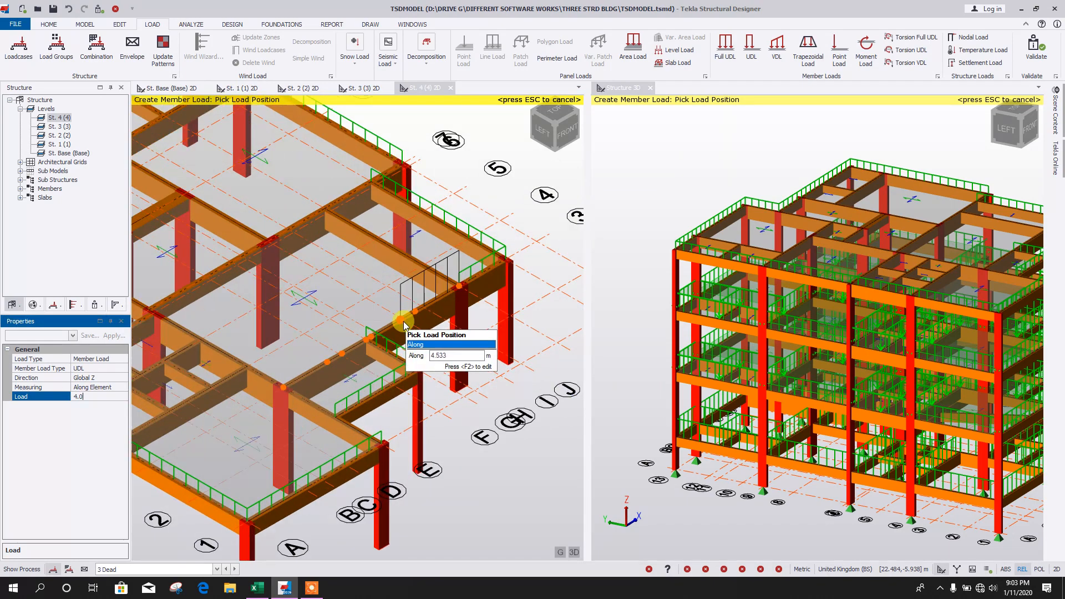
left_click(372, 340)
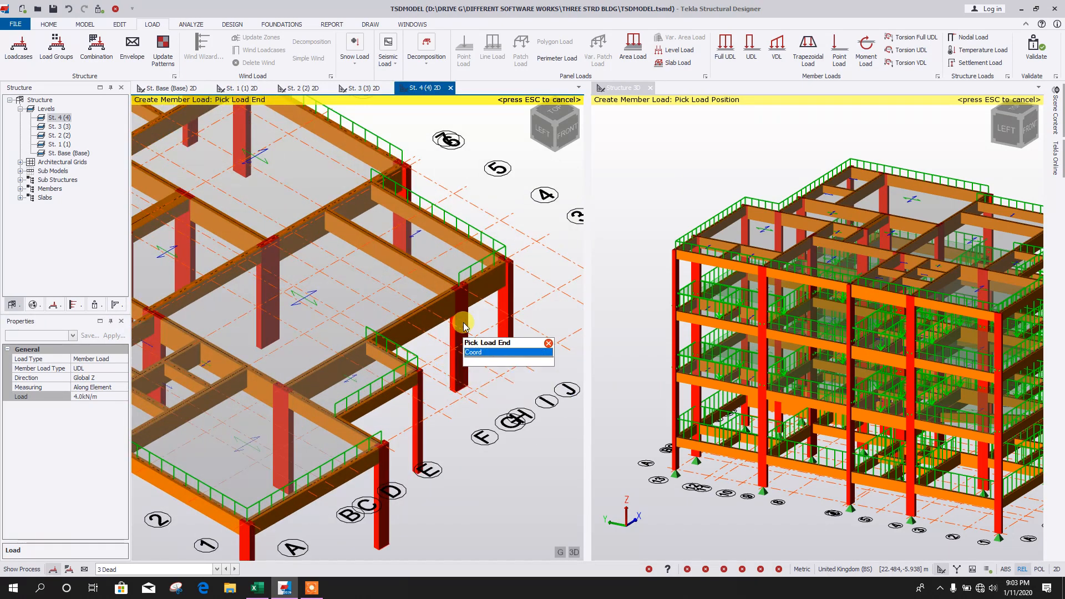
scroll(437, 363, "up", 5)
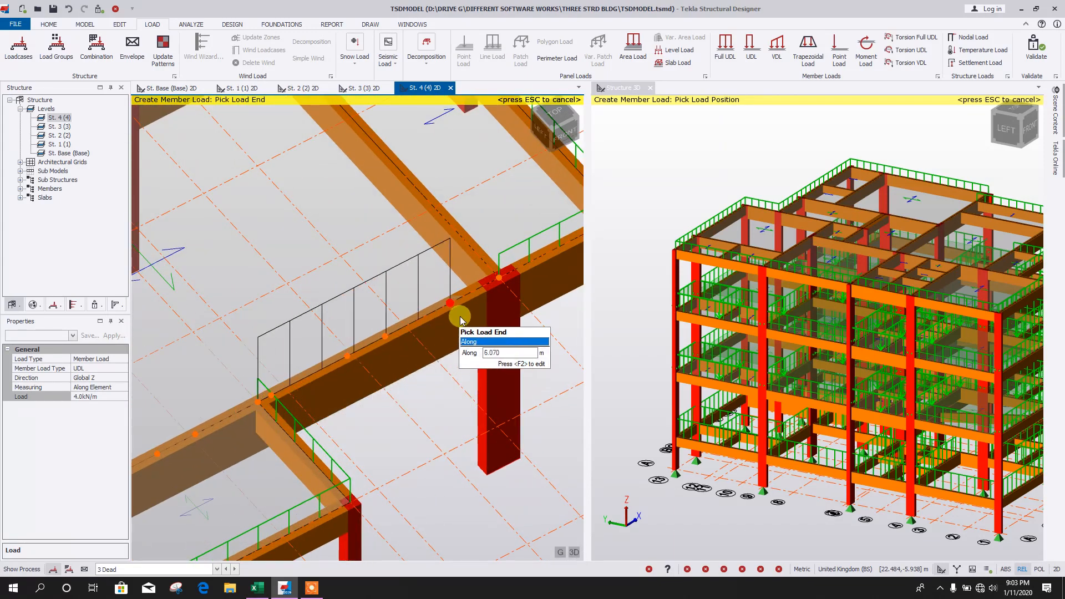
left_click(502, 286)
scroll(460, 344, "down", 3)
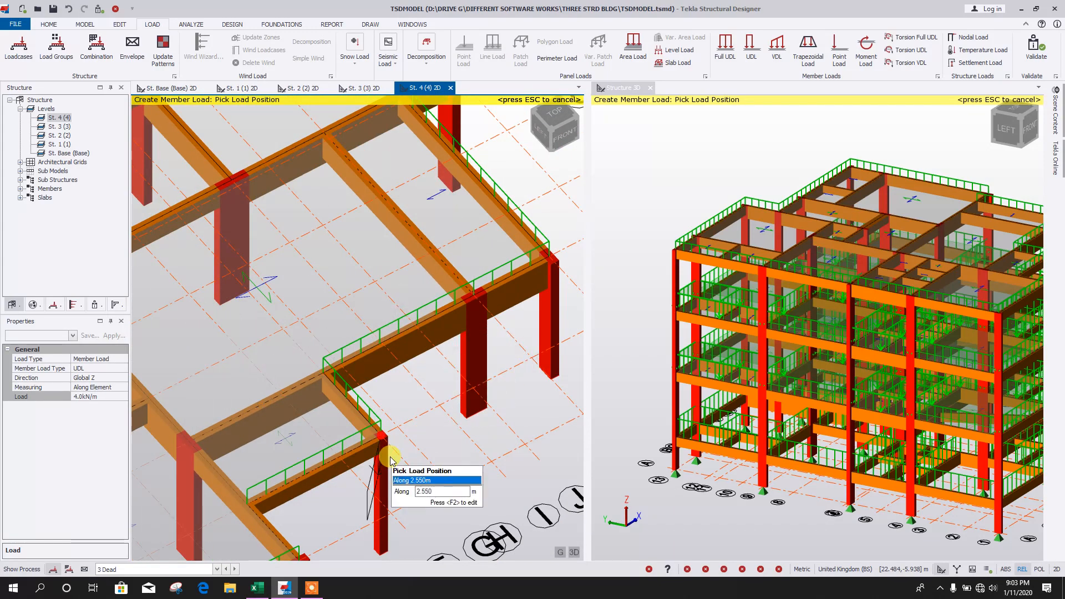
Apply a 4 kN/m UDL to the exposed 1.8 m stretch of the grid E beam, between the grid 1 column and the adjoining beam.
scroll(471, 338, "up", 3)
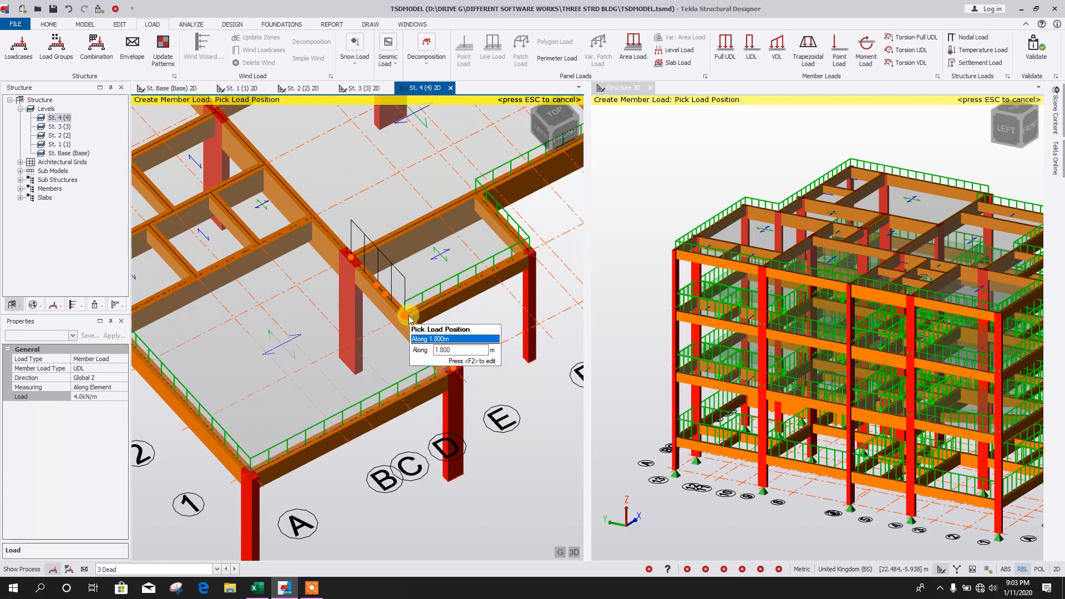
scroll(438, 350, "up", 2)
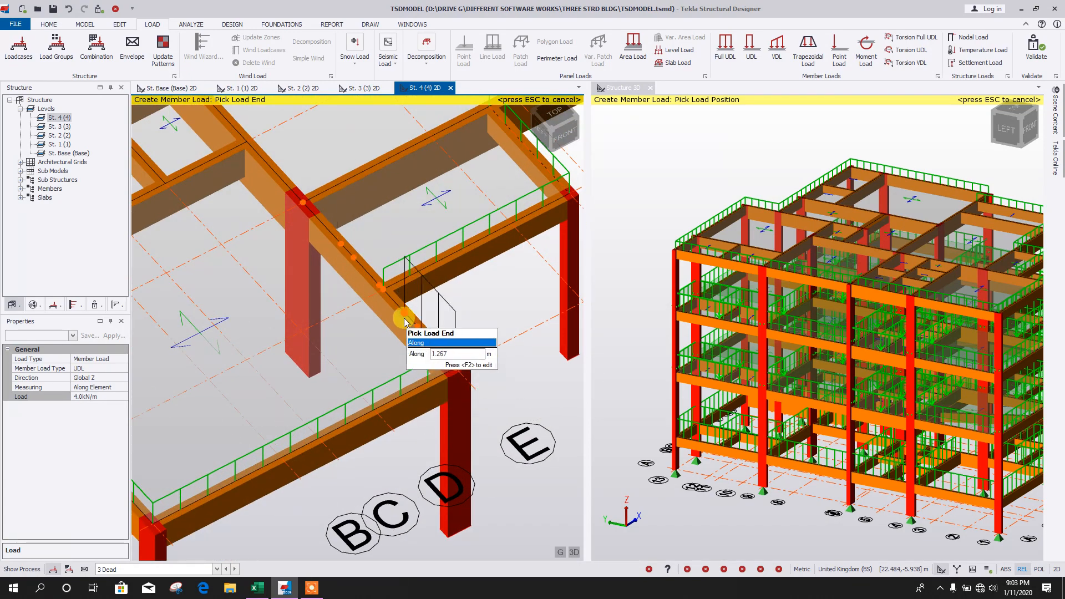
scroll(388, 297, "up", 2)
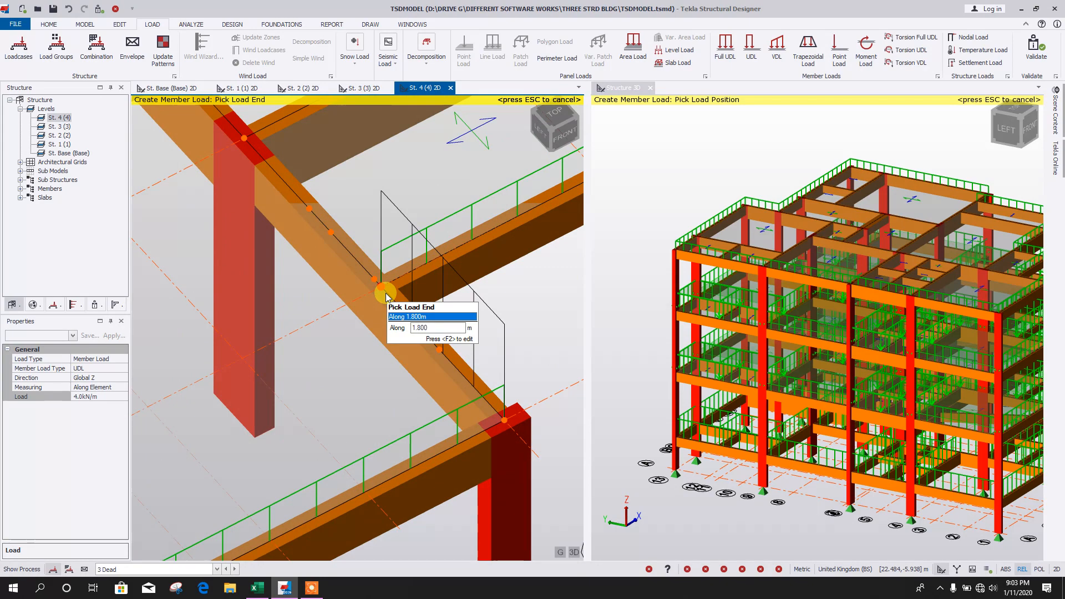
left_click(387, 295)
scroll(330, 338, "down", 5)
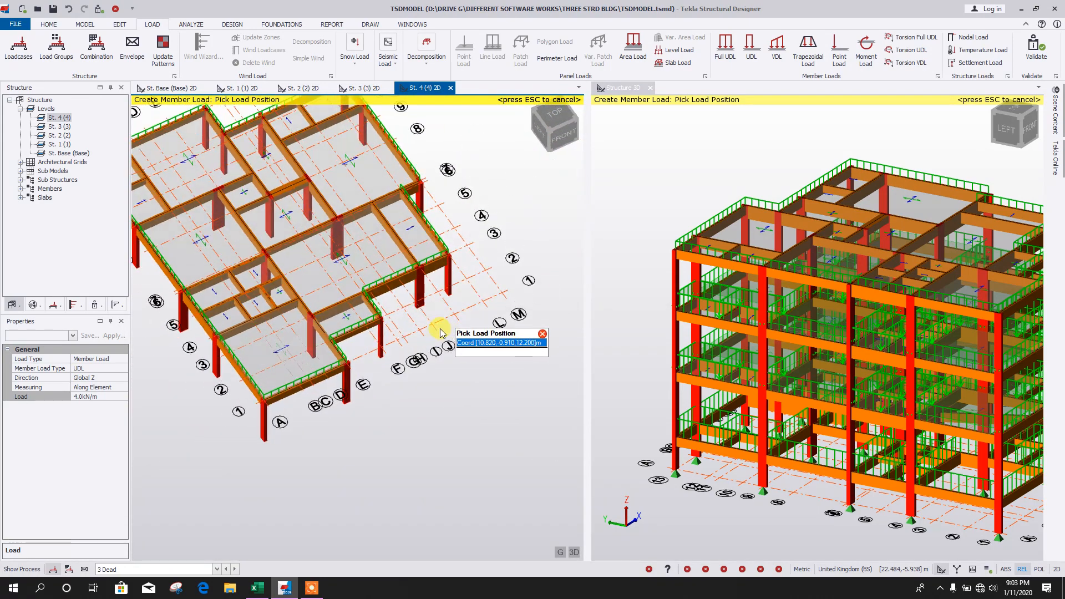
Apply a 4 kN/m UDL to the exposed beam stretch between the grid M column and the adjoining grid L beam.
scroll(441, 333, "up", 6)
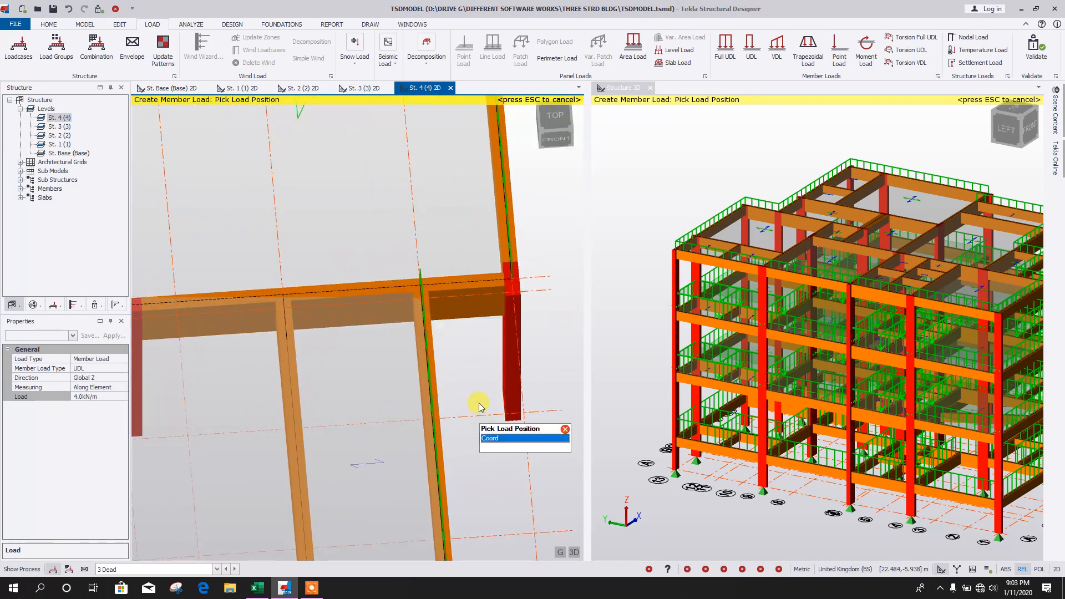
left_click(509, 280)
left_click(430, 289)
scroll(471, 355, "down", 5)
middle_click_drag(486, 353, 328, 384, "shift")
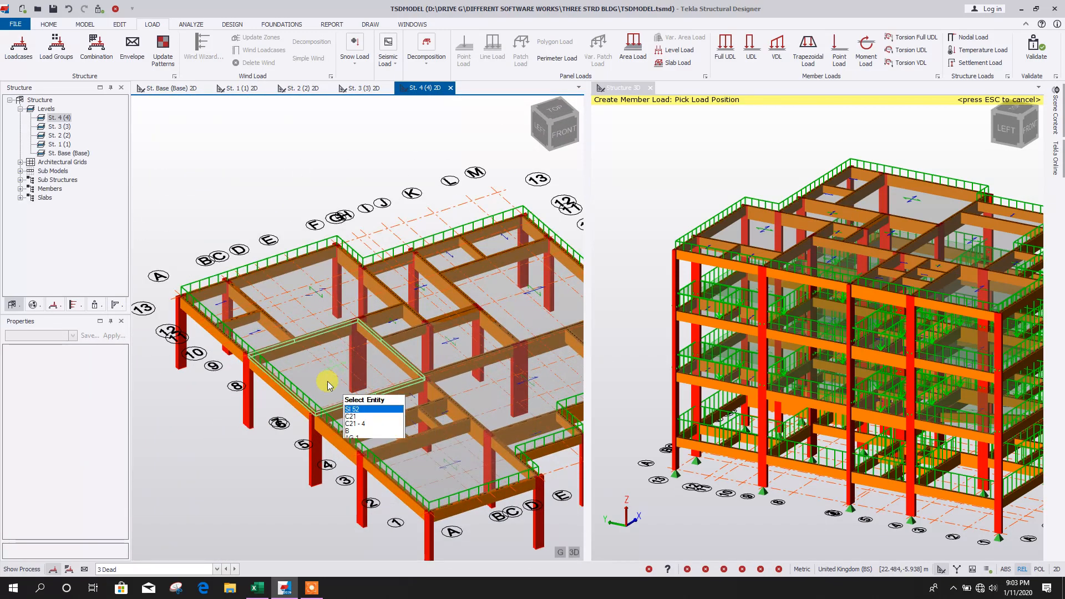
scroll(283, 244, "down", 1)
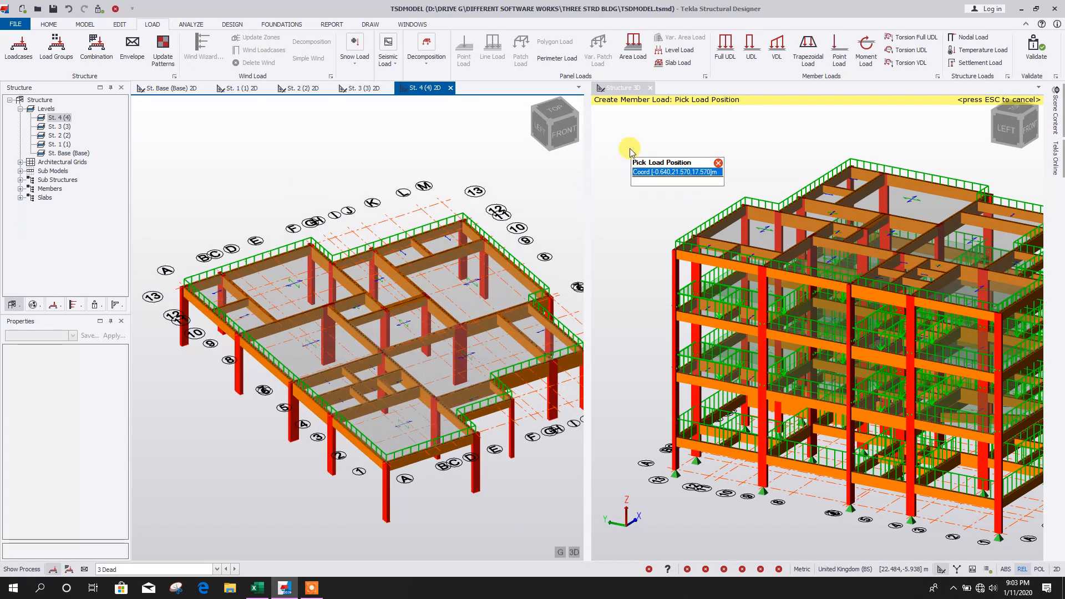
Apply a 3.5 kN/m² area load to all St. 4 slab panels in the 3 Dead loadcase.
left_click(634, 50)
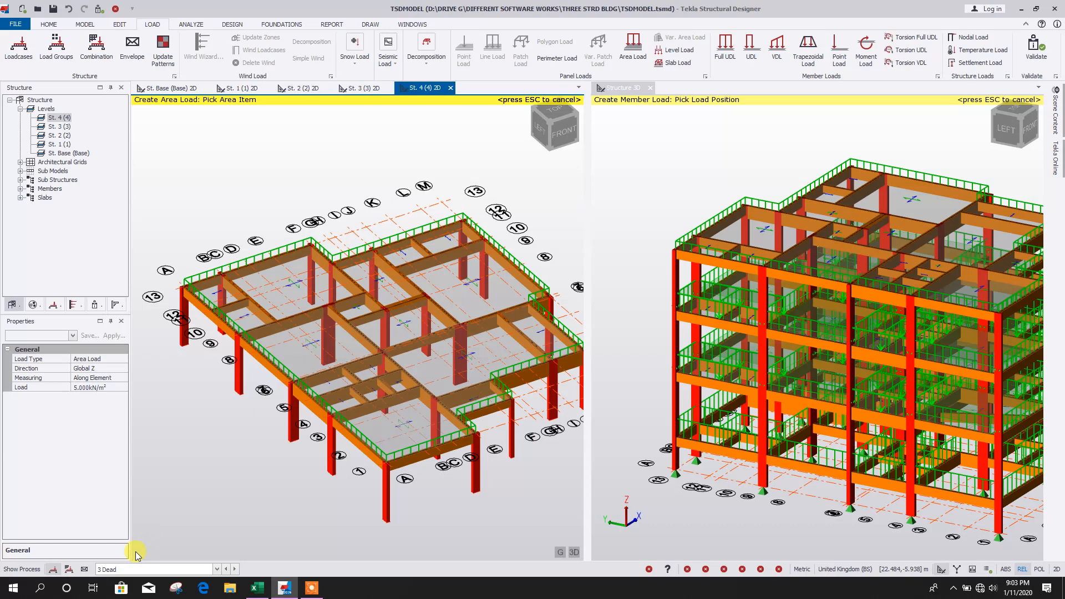
left_click(100, 388)
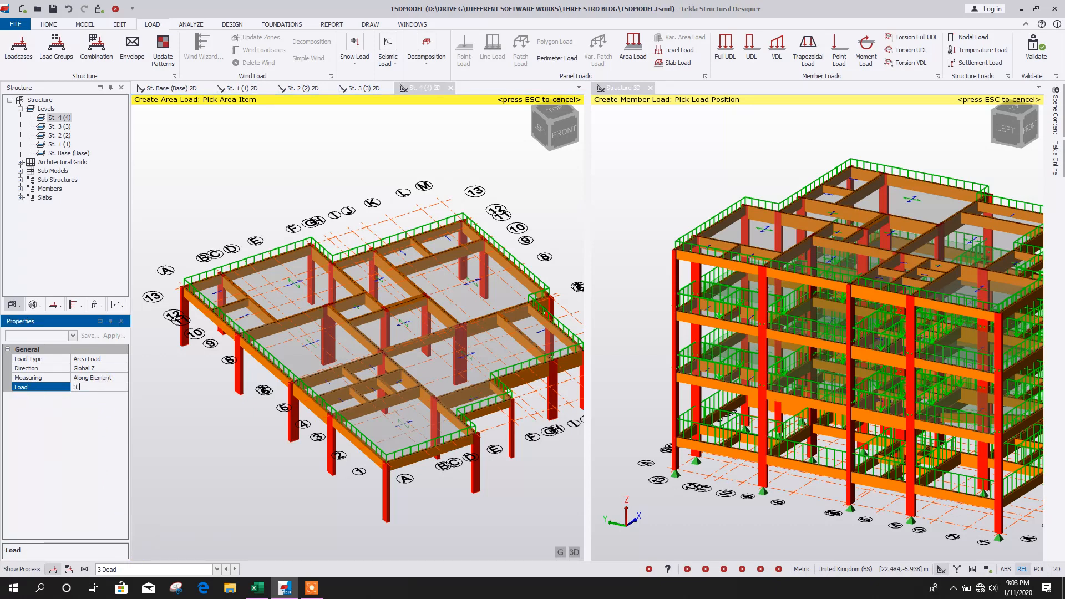
left_click(225, 294)
left_click(270, 289)
left_click(252, 323)
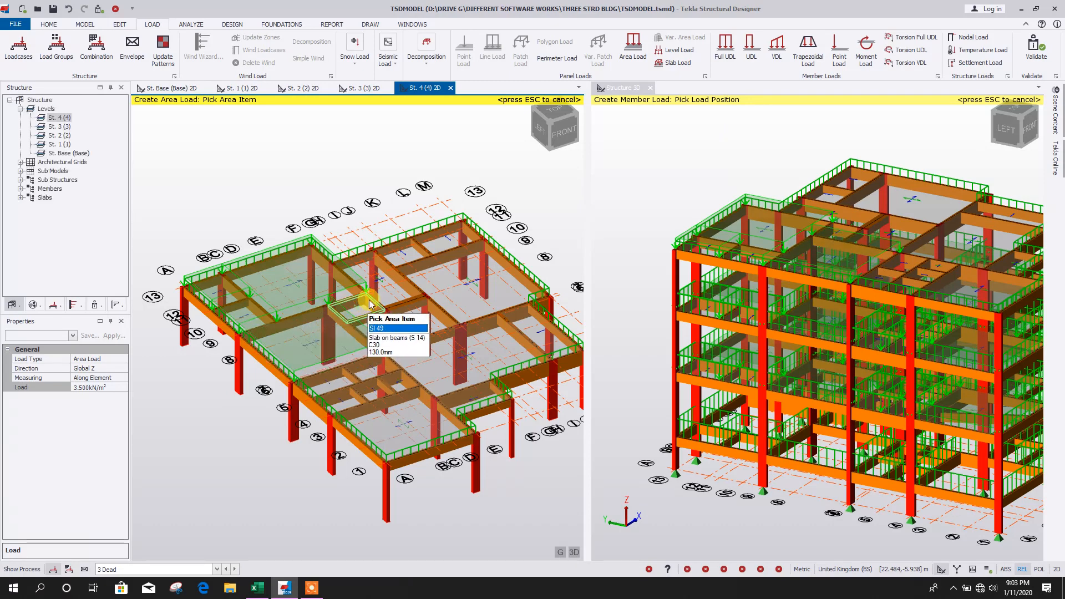
left_click(421, 257)
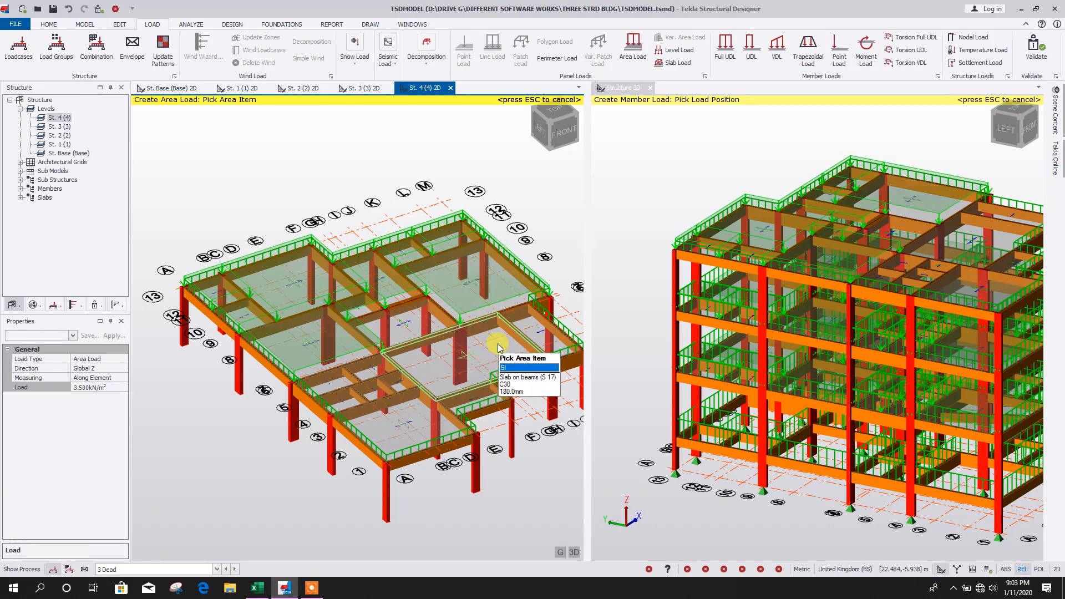
left_click(426, 329)
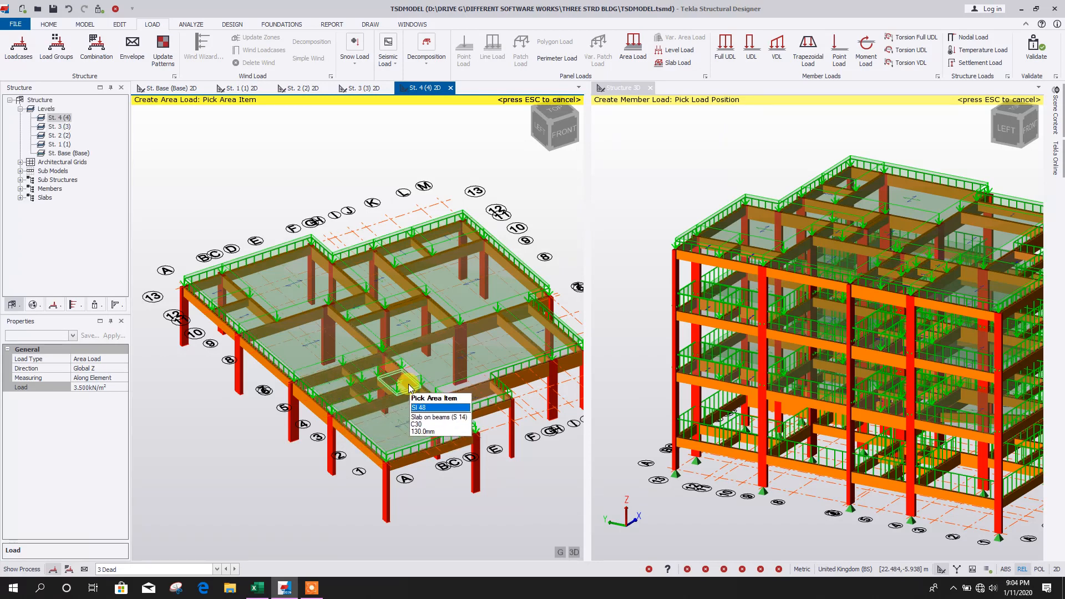
scroll(333, 389, "down", 3)
right_click_drag(444, 466, 478, 450)
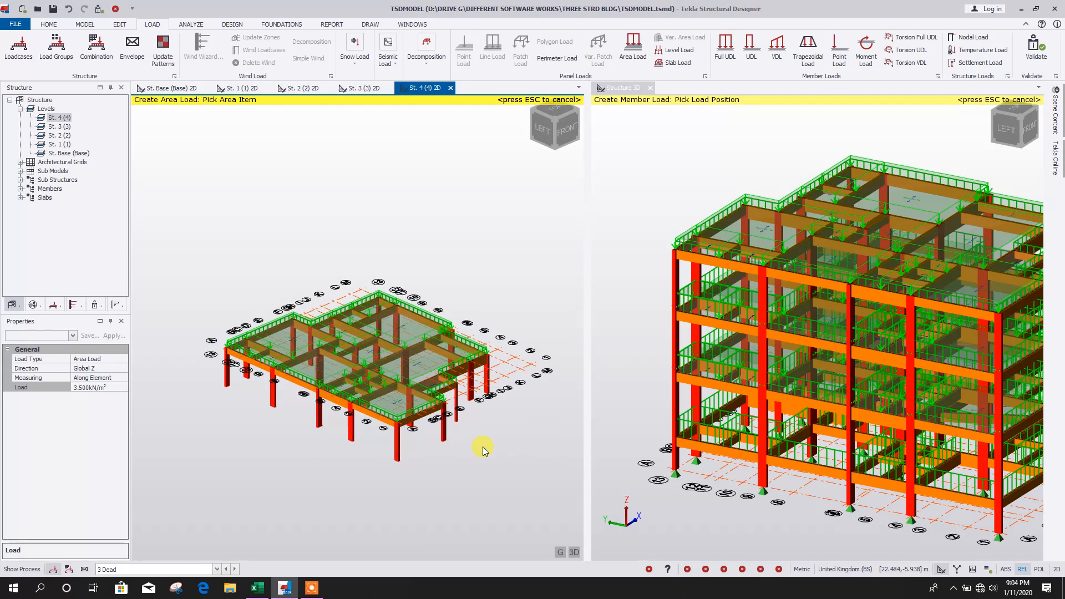
scroll(486, 396, "up", 3)
left_click(416, 388)
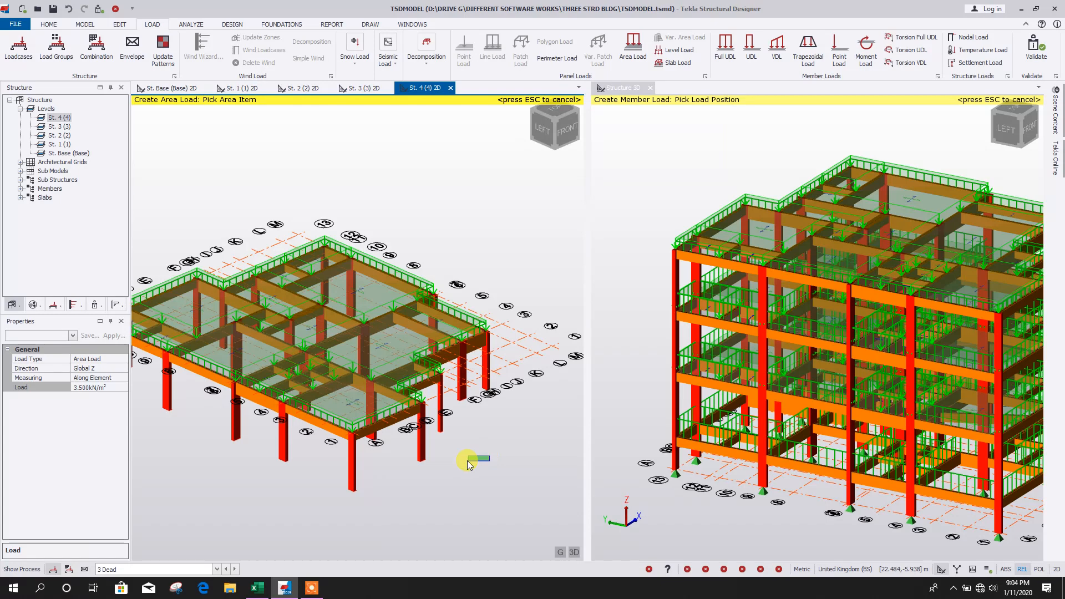
Apply a 2 kN/m² area load to all St. 4 slab panels in the 4 Live loadcase.
left_click(123, 571)
left_click(123, 557)
left_click(97, 387)
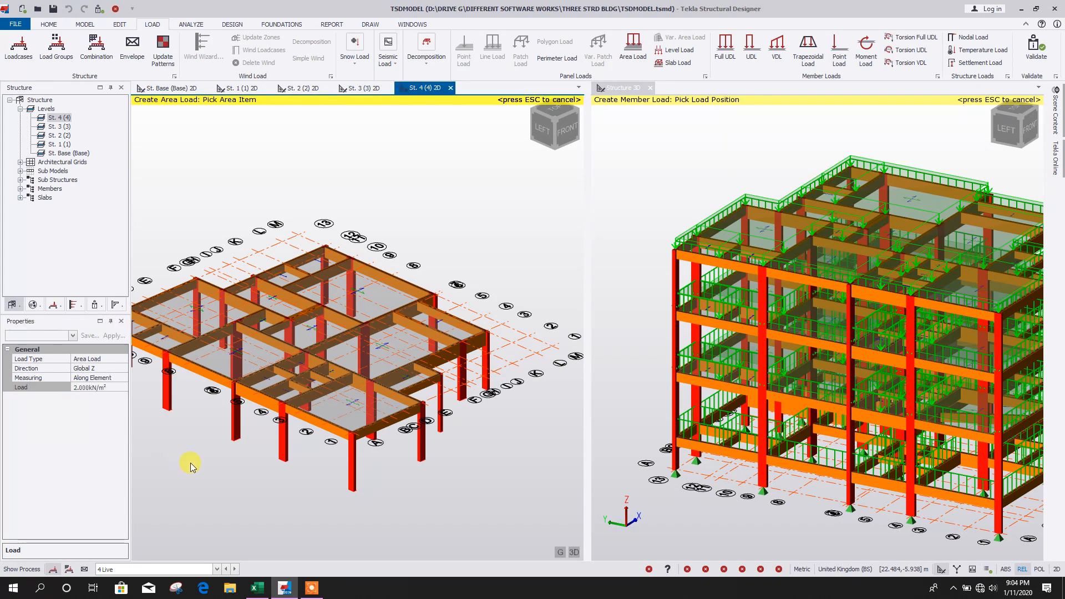
middle_click_drag(270, 481, 366, 499)
left_click(232, 343)
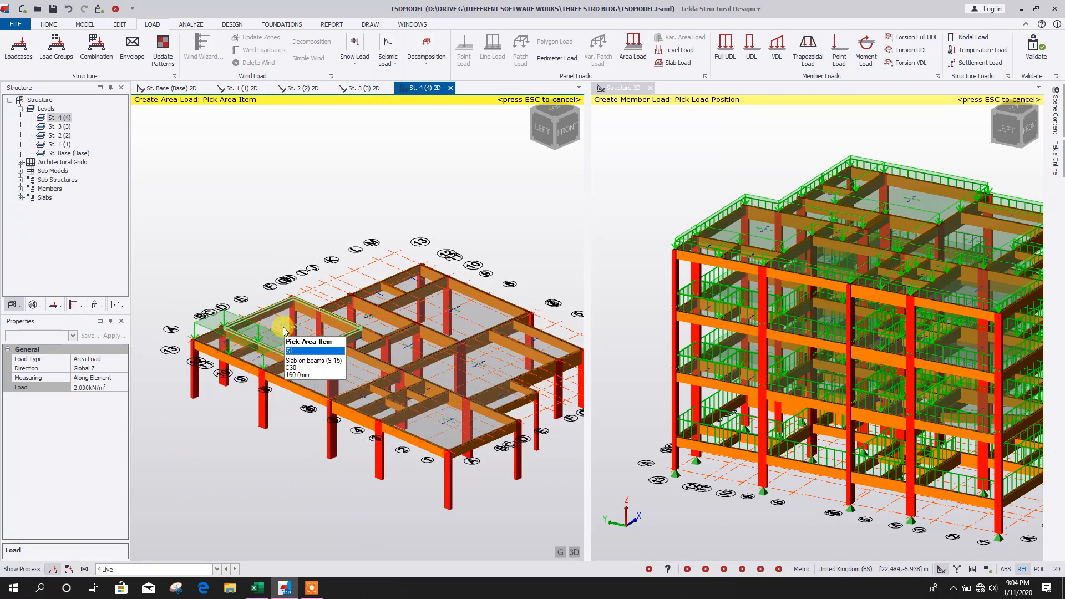
middle_click_drag(394, 358, 301, 376)
left_click(301, 376)
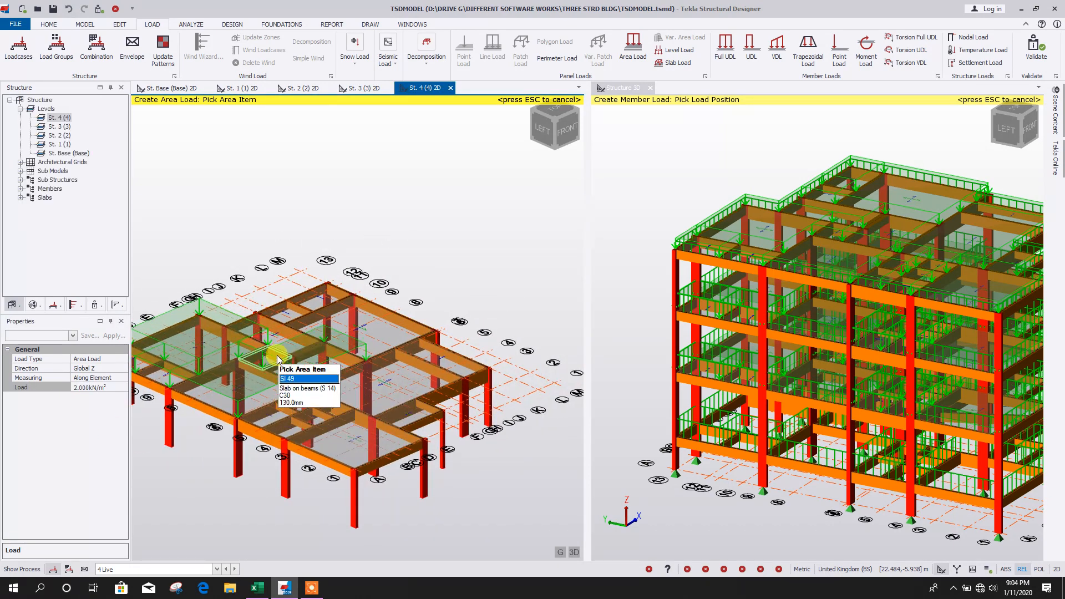
left_click(364, 331)
middle_click_drag(368, 463, 362, 433)
left_click(429, 332)
left_click(392, 351)
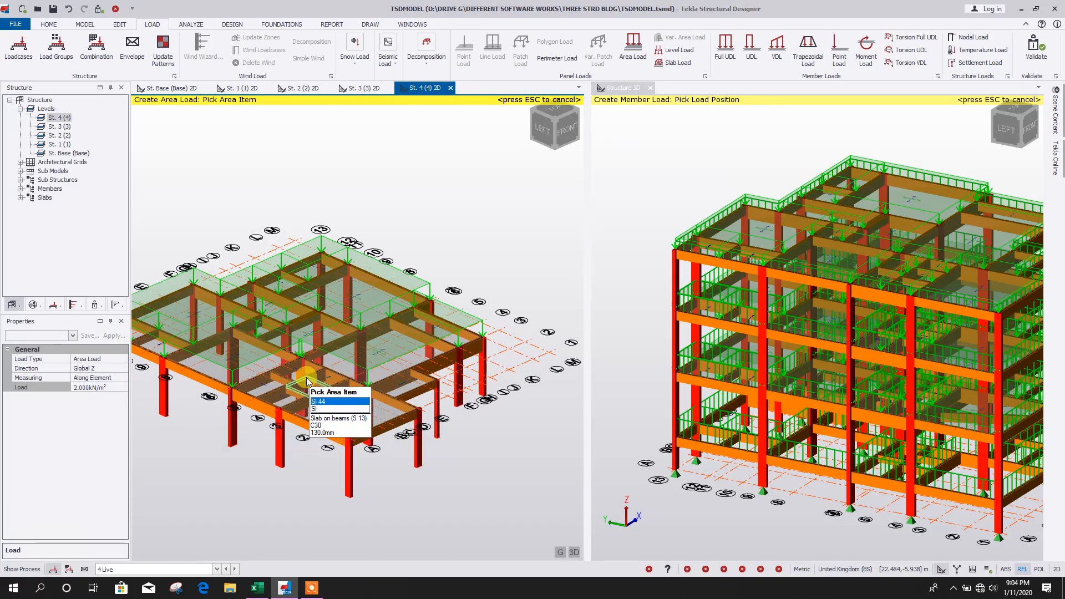
left_click(339, 379)
left_click(363, 407)
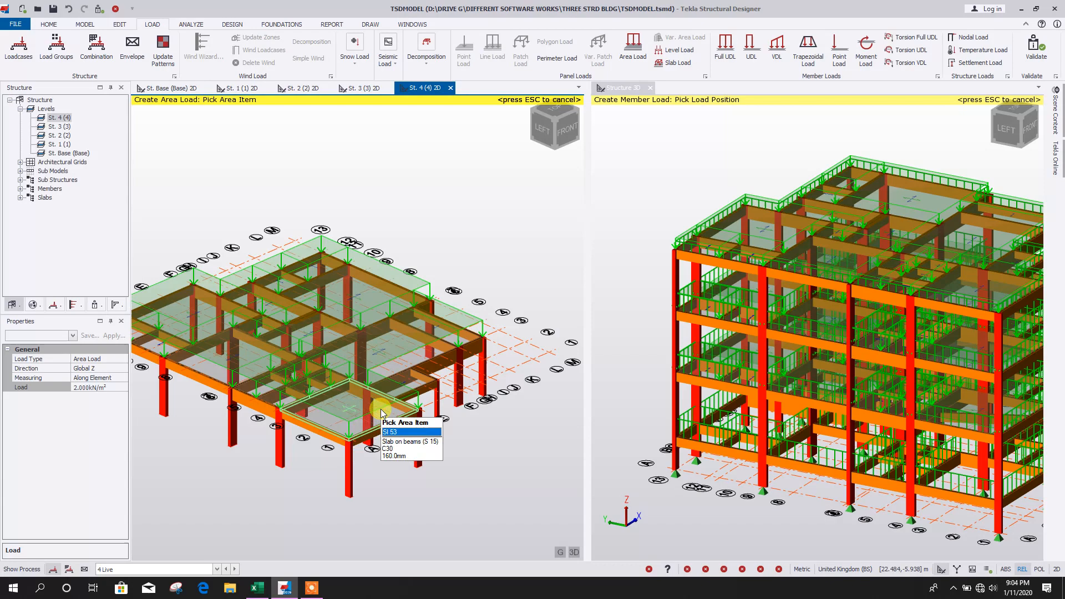
left_click(417, 380)
right_click_drag(479, 439, 507, 338)
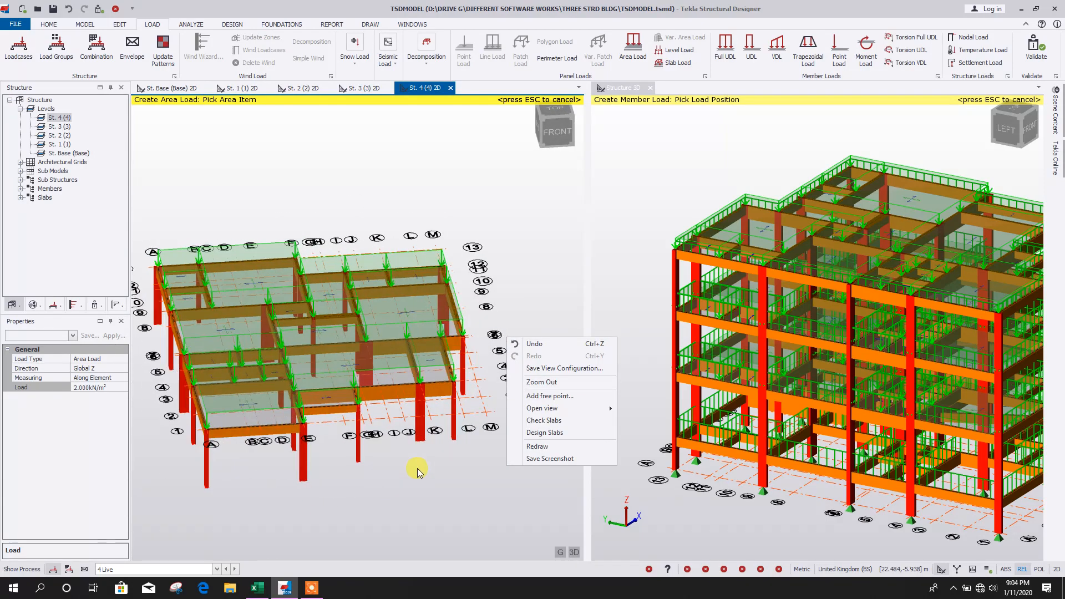
key("Escape")
key("Escape")
Inspect the area loads over the St. 4 floor and end the pending member load placement in the 3D structure view.
scroll(506, 259, "down", 3)
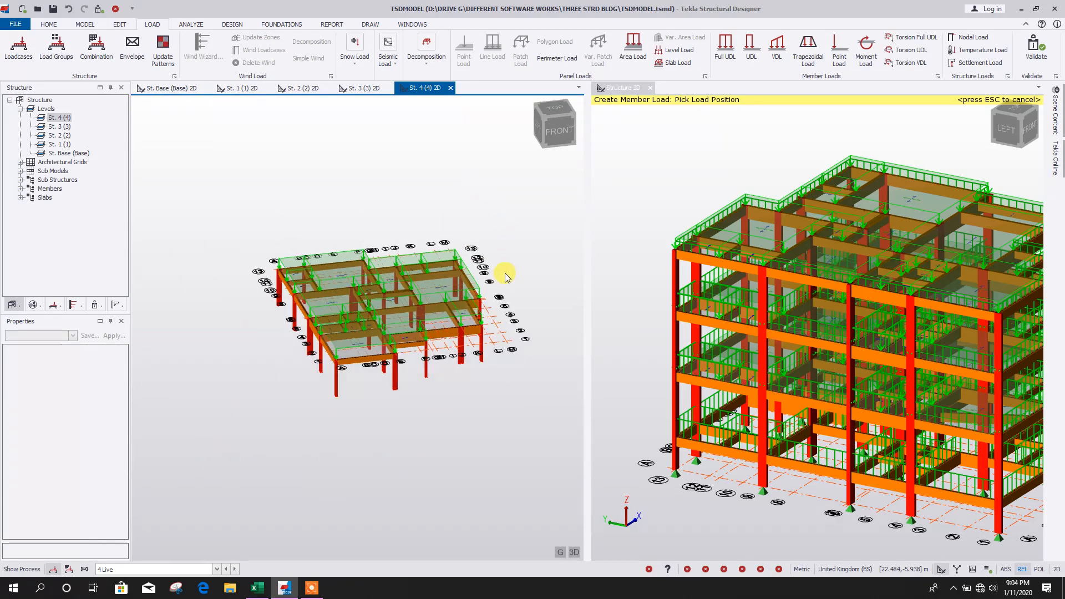
middle_click_drag(504, 257, 474, 287)
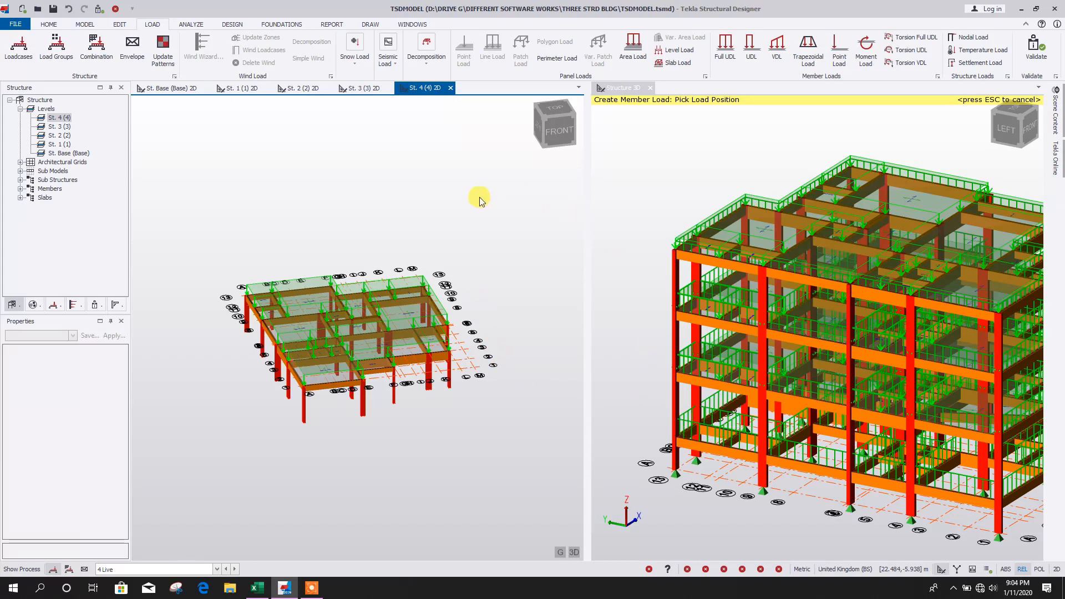
scroll(475, 224, "up", 1)
scroll(482, 305, "up", 1)
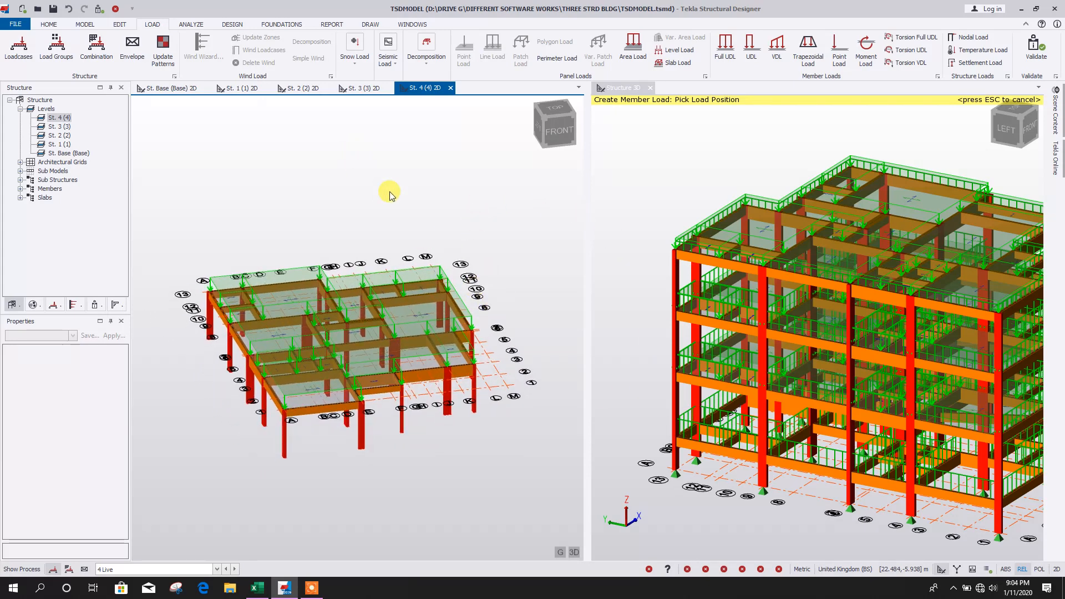
scroll(649, 311, "down", 2)
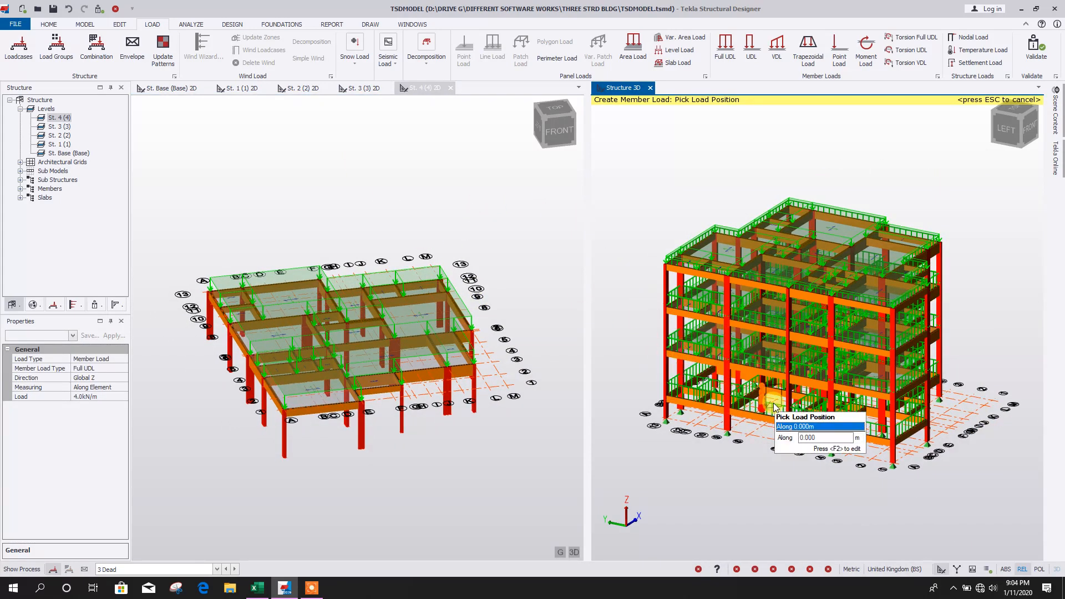
key("Escape")
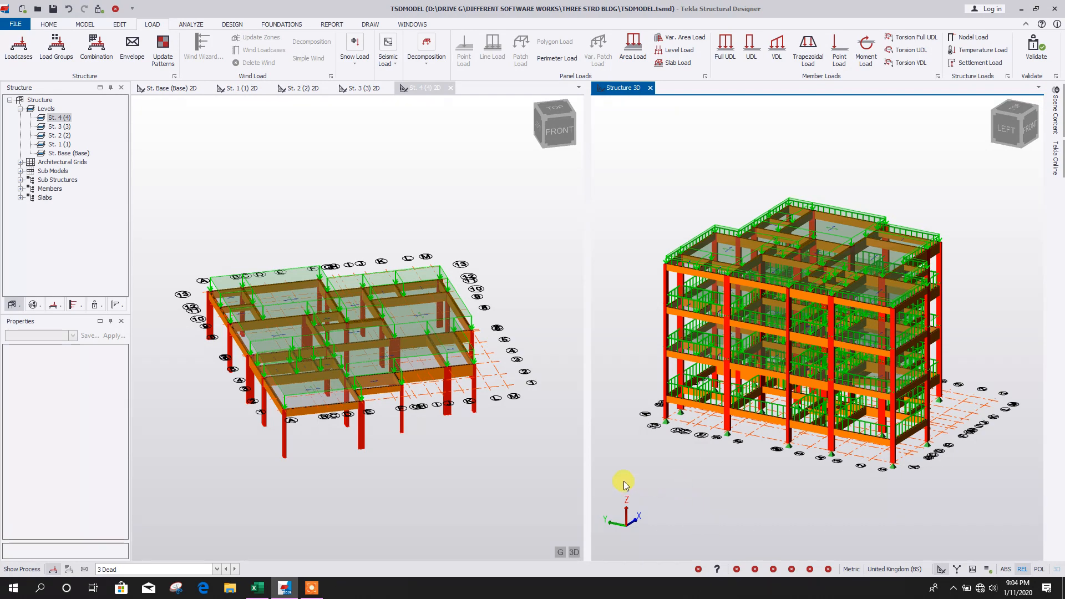
Show the St. 2 level as a 2D plan beside the 3D structure and end its pending area load placement.
left_click(302, 89)
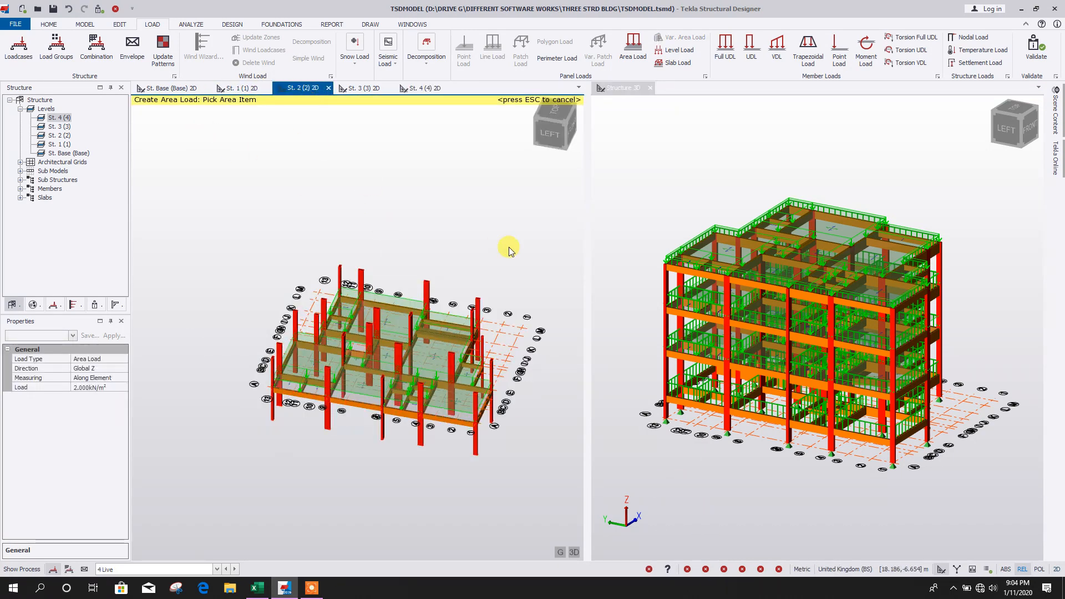
left_click(574, 553)
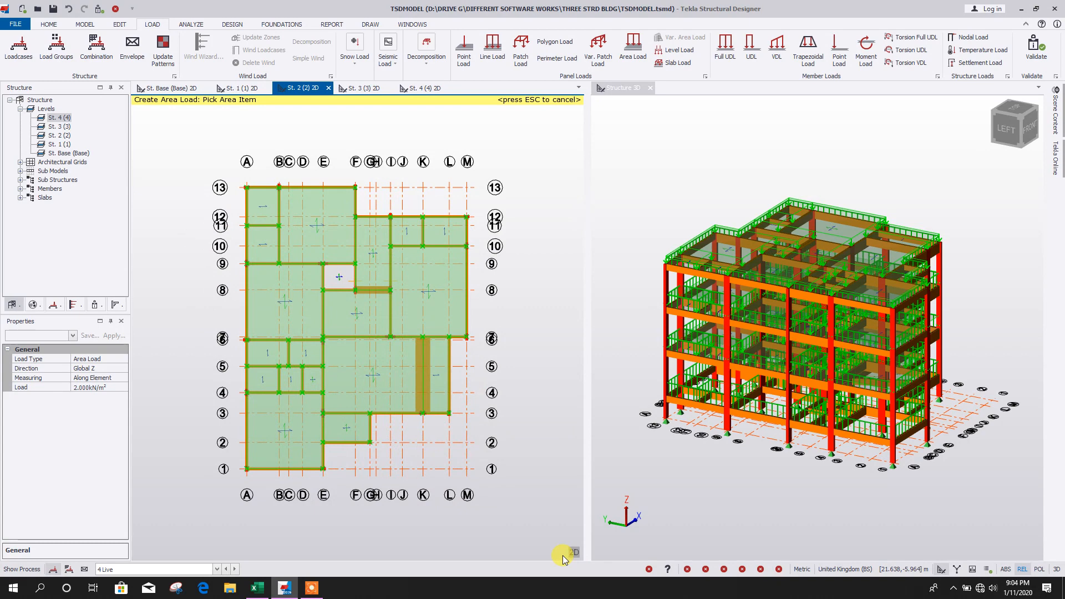
right_click_drag(774, 493, 701, 541)
key("Escape")
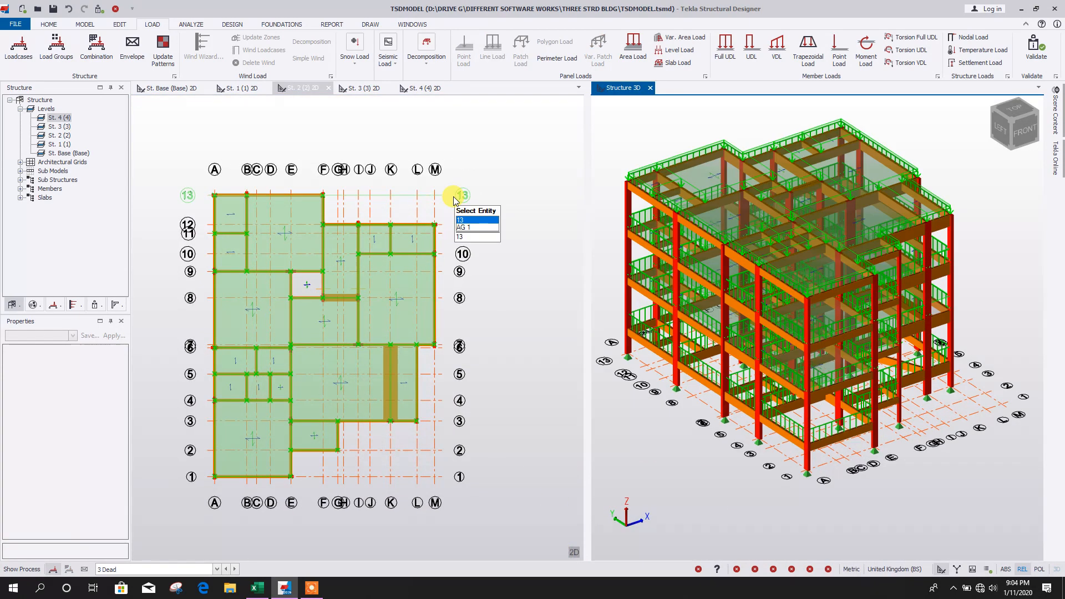
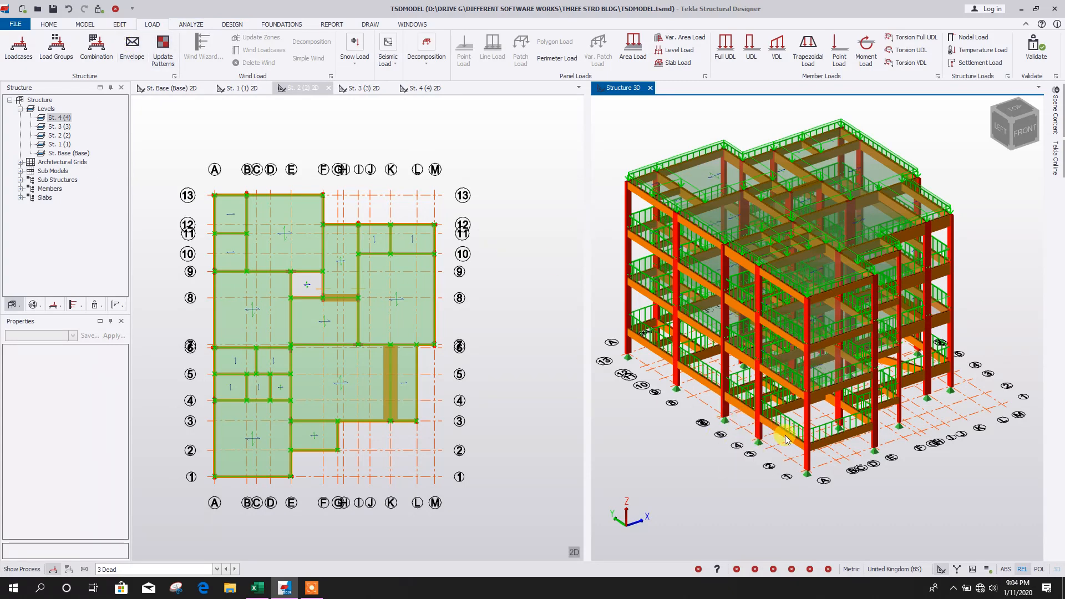
scroll(378, 35, "up", 3)
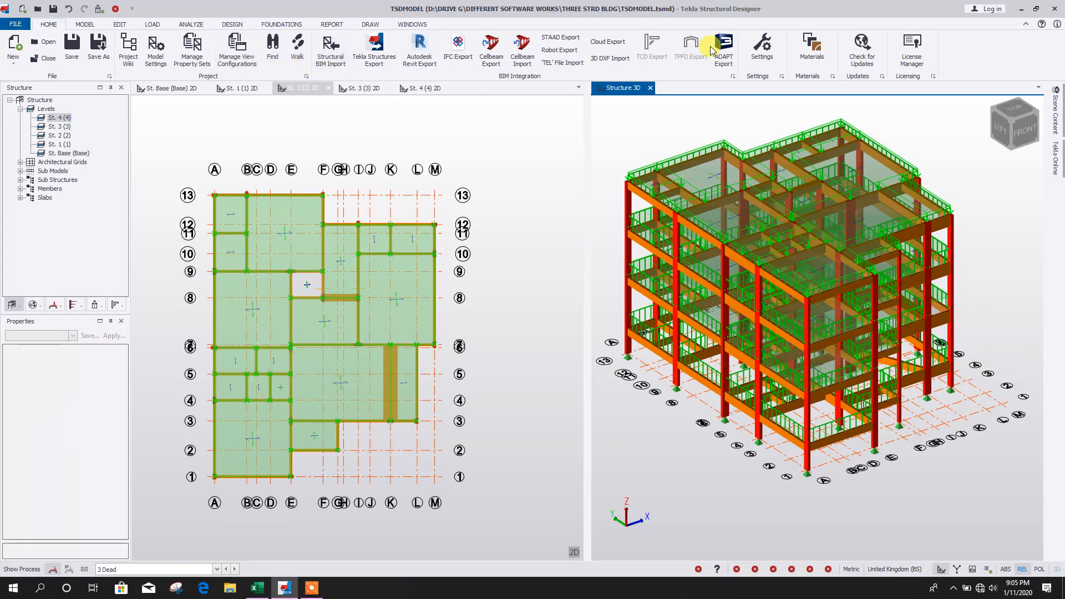
Try to set the scene colour of reinforced concrete beams to green (0, 255, 0) for the light background.
left_click(761, 48)
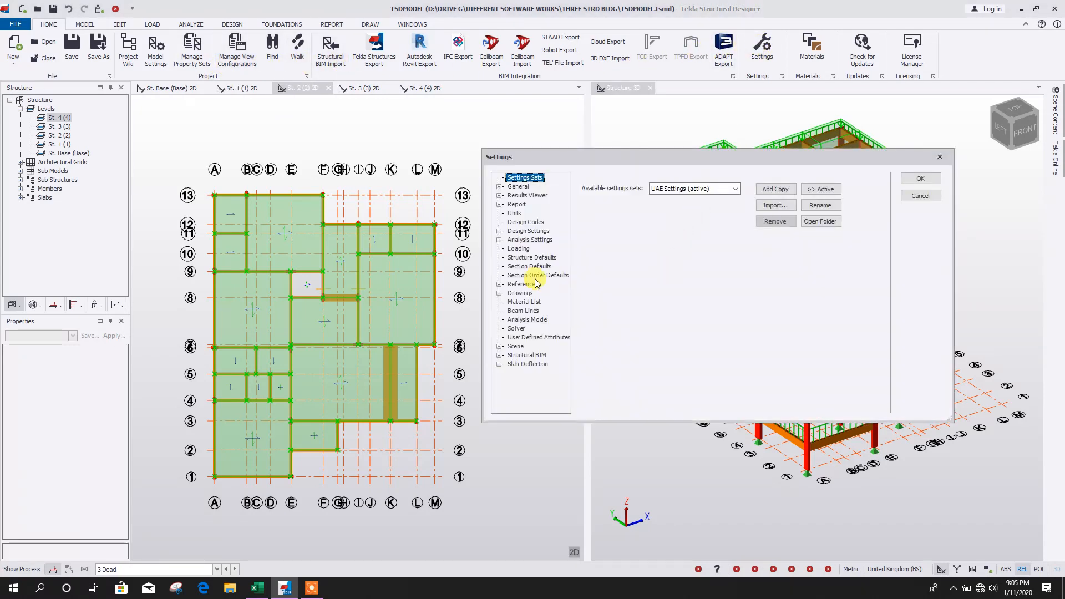
double_click(516, 346)
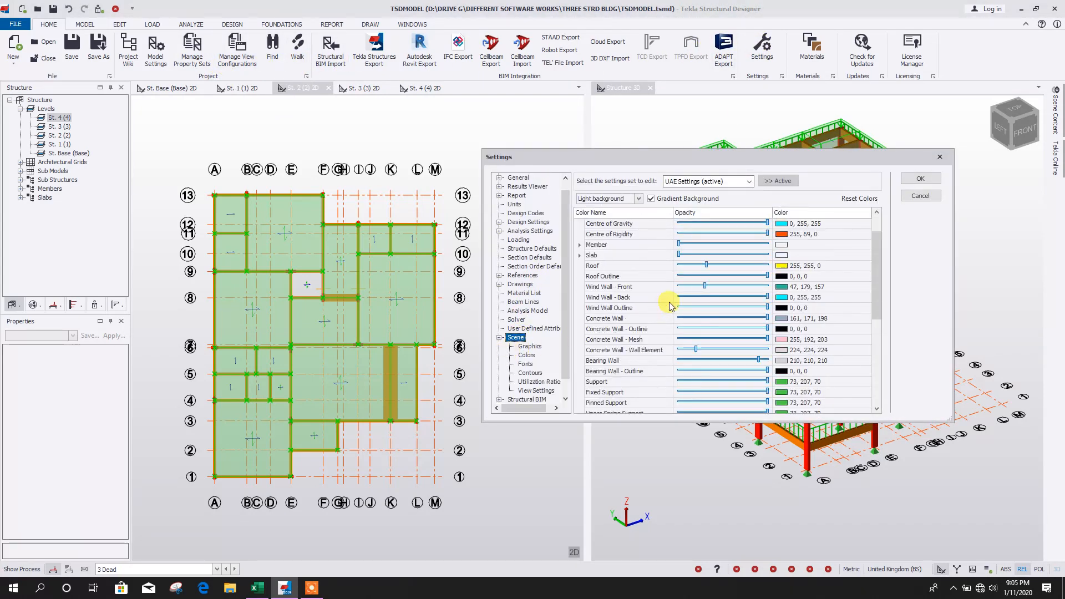
left_click_drag(659, 156, 437, 91)
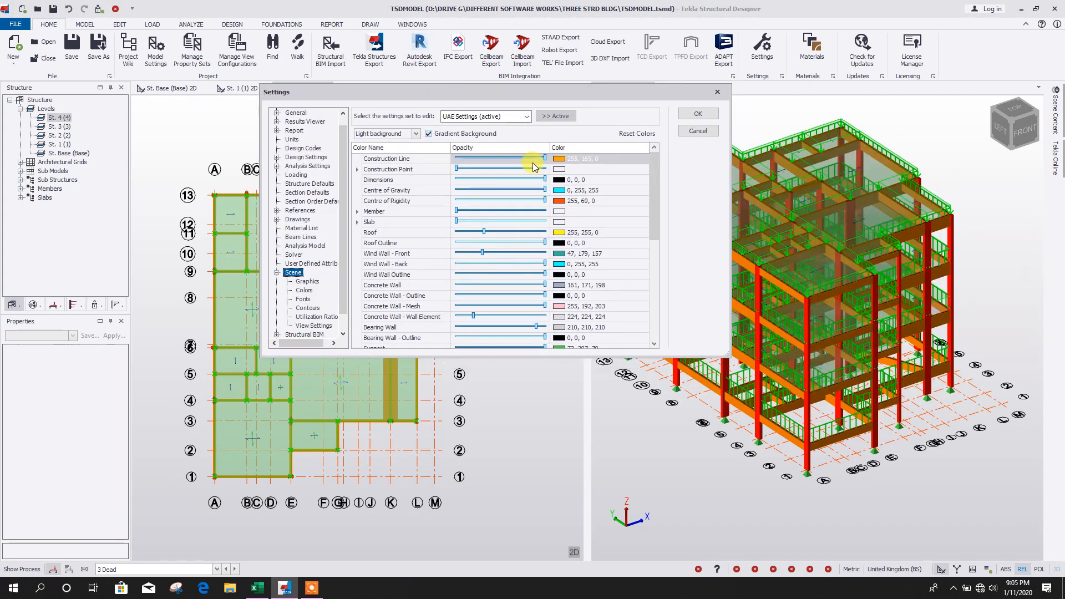
scroll(411, 255, "down", 15)
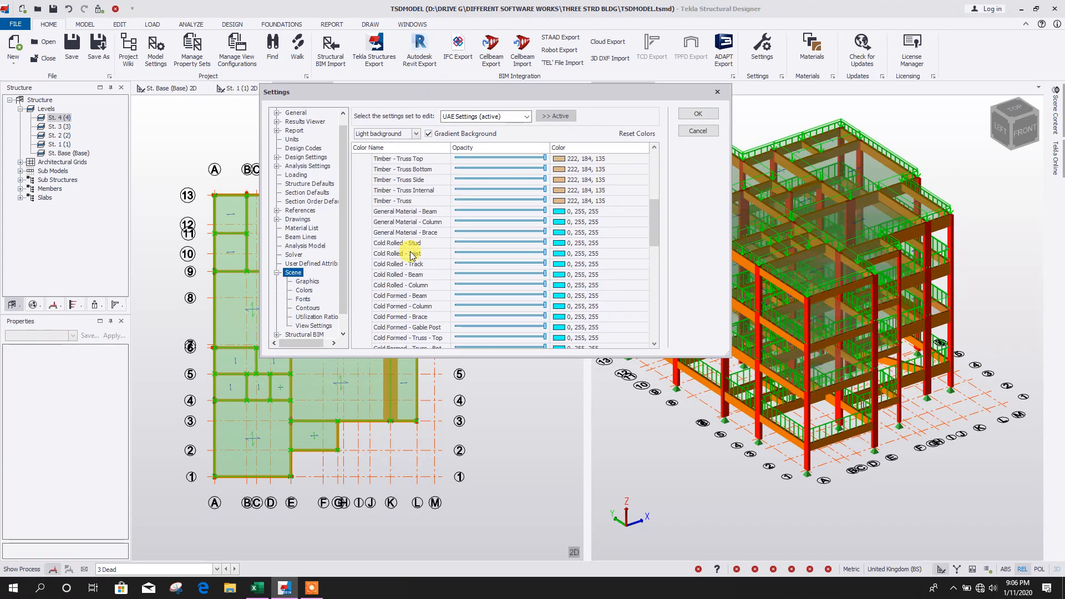
scroll(405, 252, "up", 3)
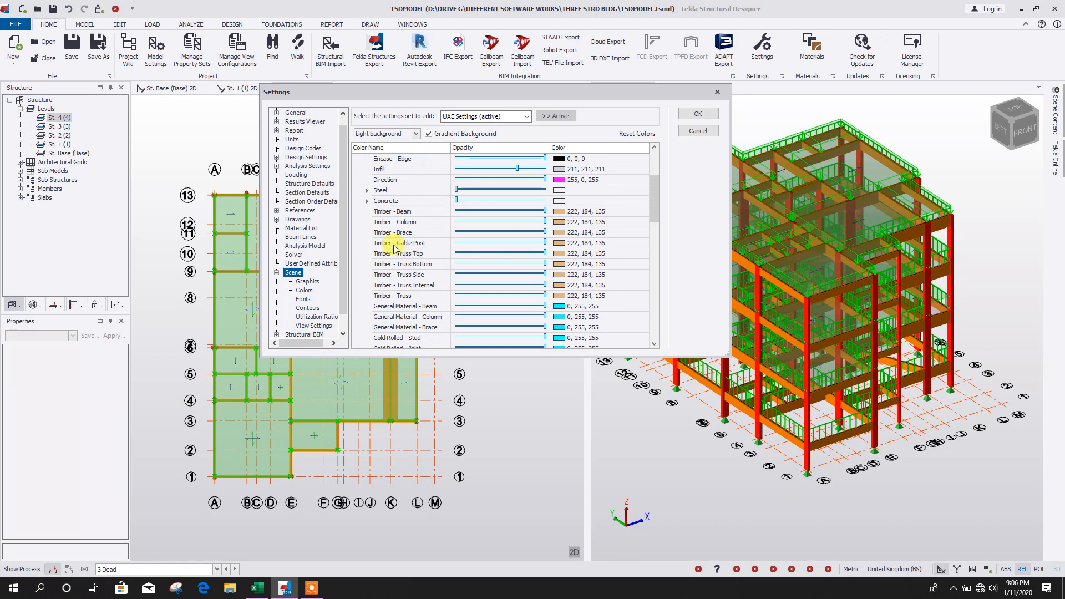
left_click(367, 201)
left_click(425, 213)
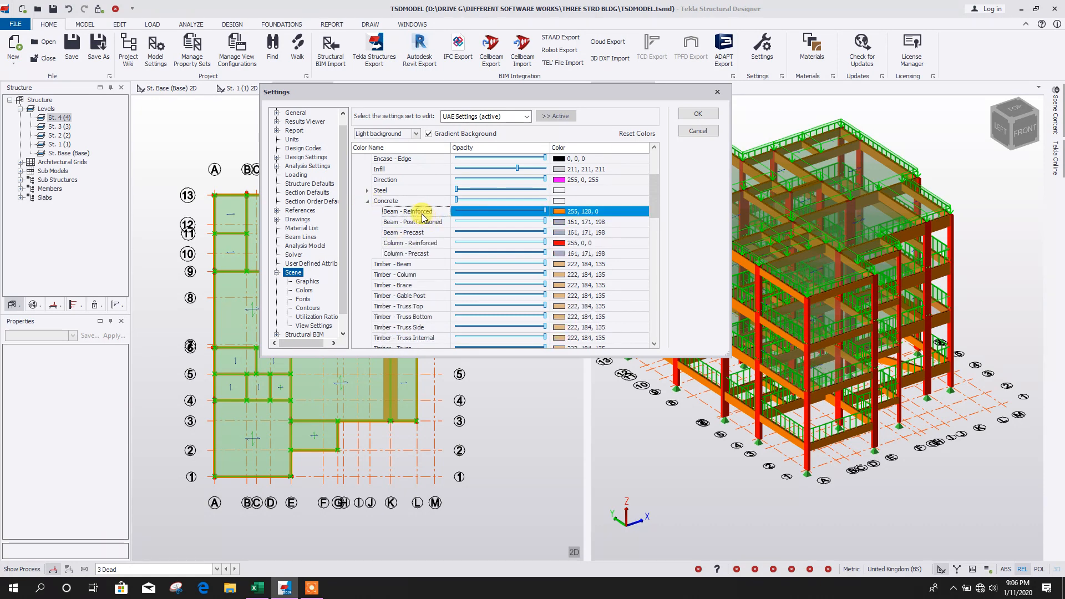
left_click(560, 213)
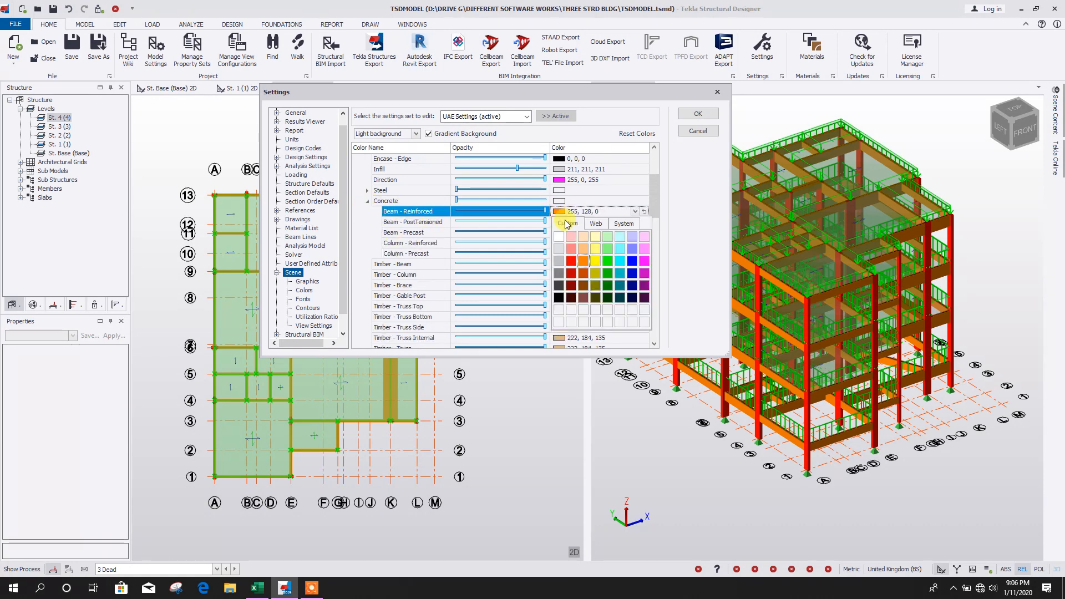
left_click(635, 213)
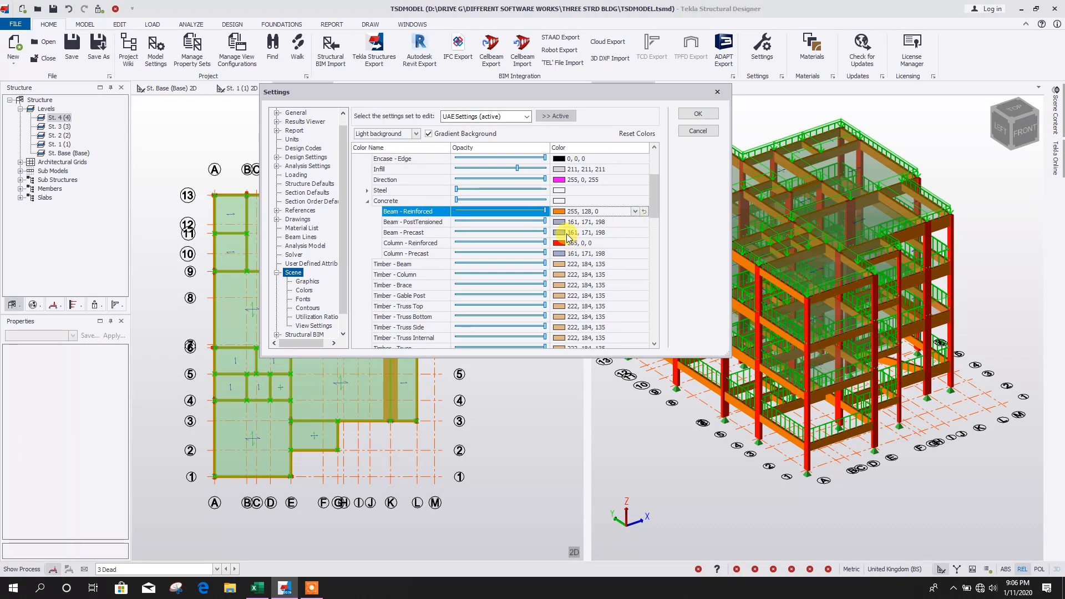
left_click(635, 212)
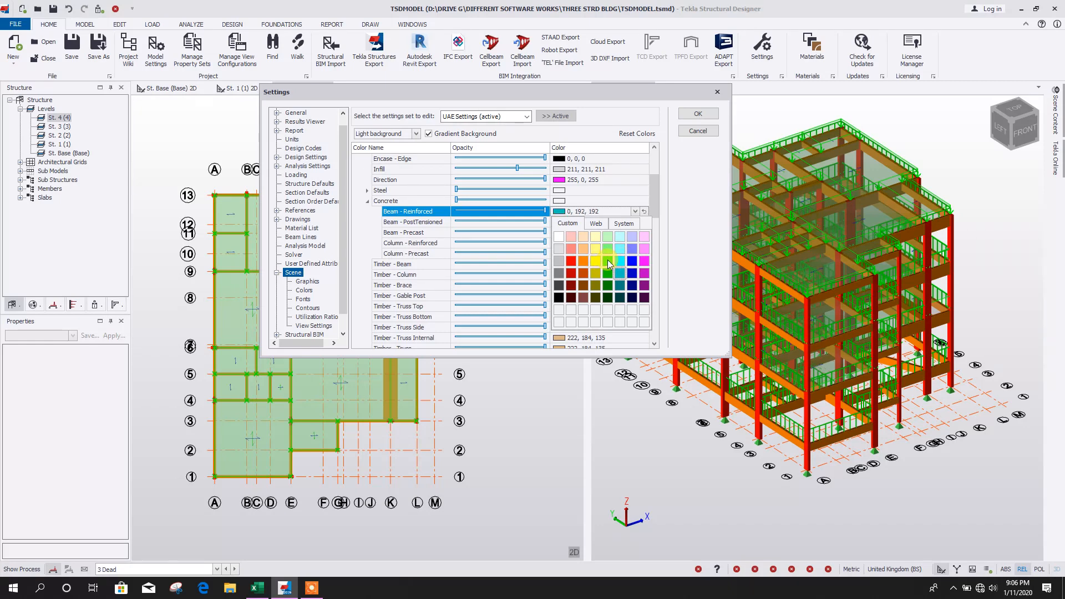
left_click(609, 260)
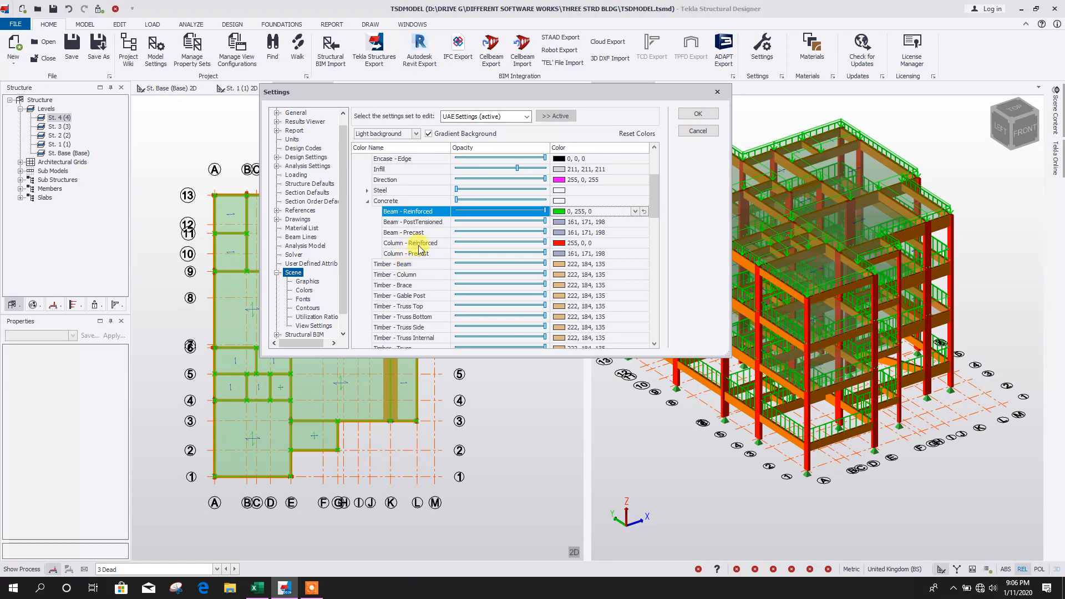
Try a different scene colour for reinforced concrete columns and close the settings.
left_click(635, 243)
left_click(582, 294)
left_click(603, 242)
left_click(621, 293)
left_click(691, 114)
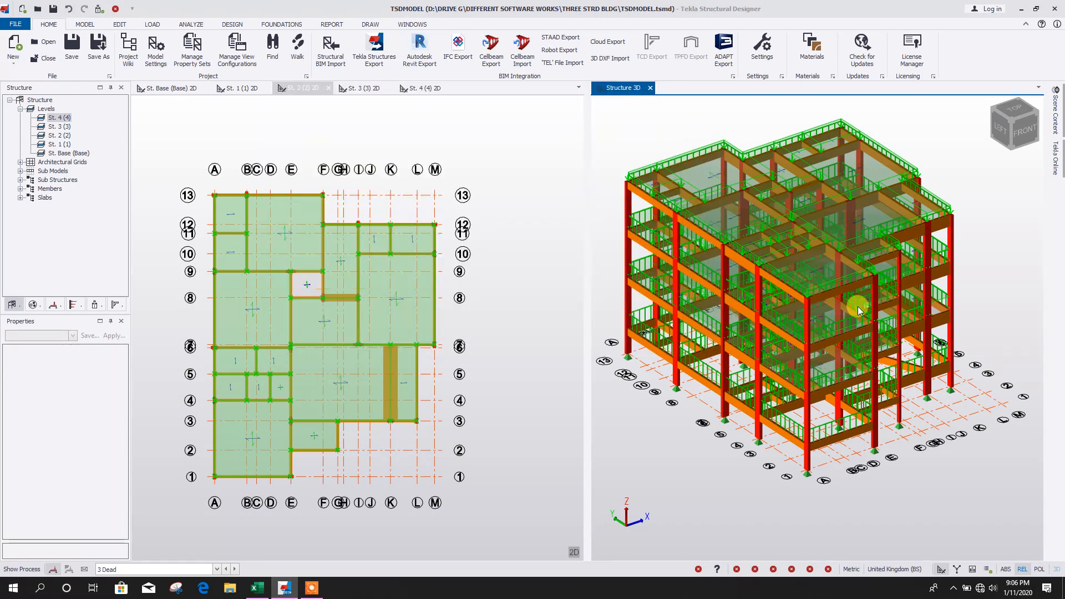
Examine the loaded frame of the whole building from several angles in the 3D structure view.
right_click_drag(765, 428, 733, 389)
scroll(694, 303, "down", 4)
right_click_drag(841, 468, 848, 456)
scroll(784, 368, "up", 3)
scroll(784, 367, "down", 3)
right_click_drag(910, 350, 937, 325)
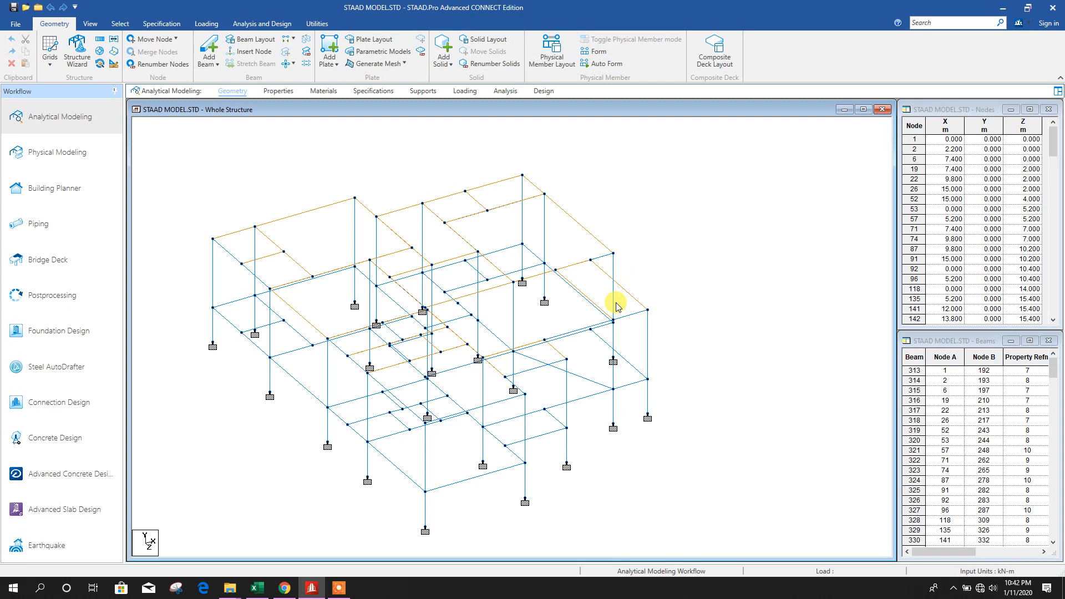
In the STAAD.Pro model, add primary load case 1 with loading type Dead and title DL.
middle_click_drag(690, 294, 700, 284)
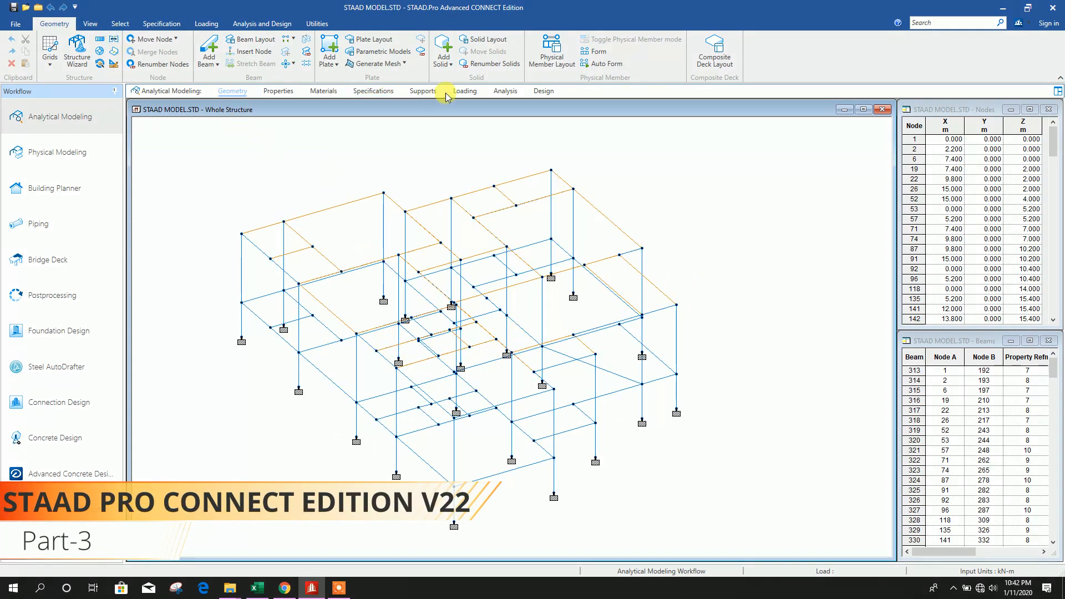
left_click(464, 91)
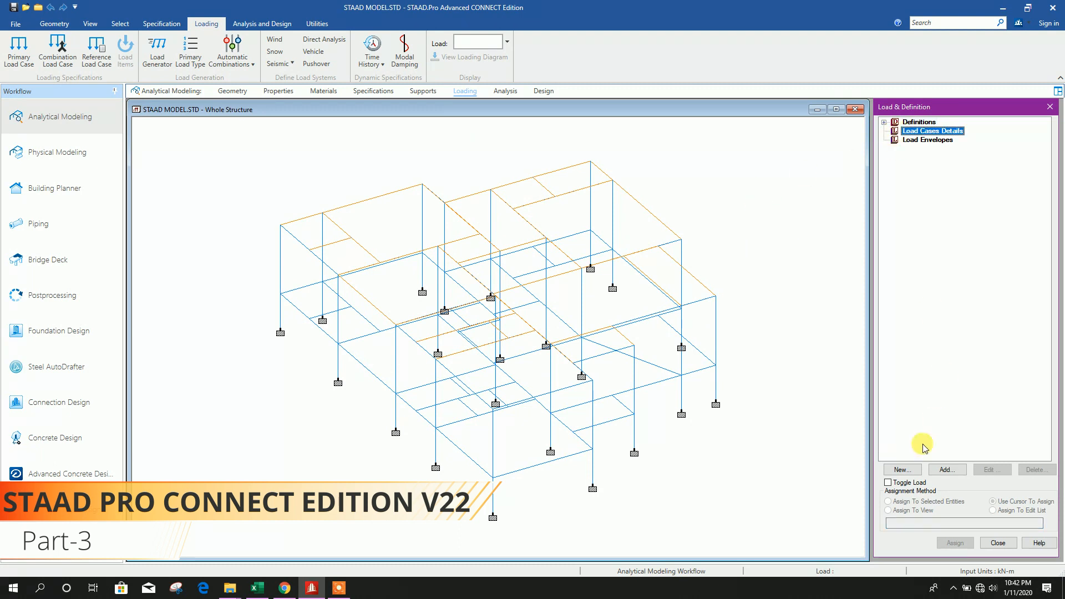
left_click(902, 470)
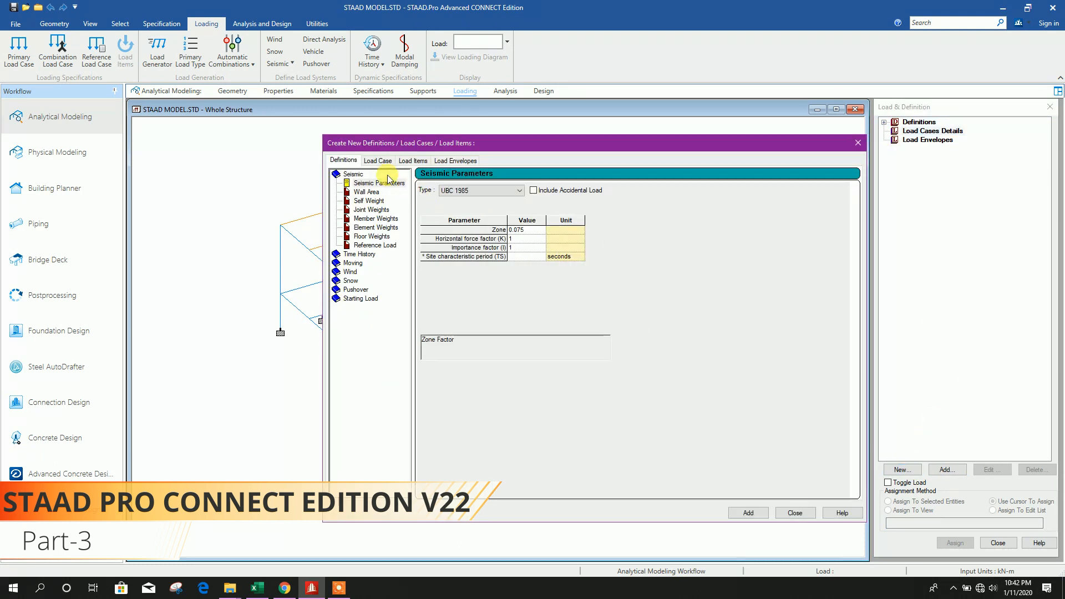
left_click(378, 161)
left_click(608, 233)
left_click(577, 240)
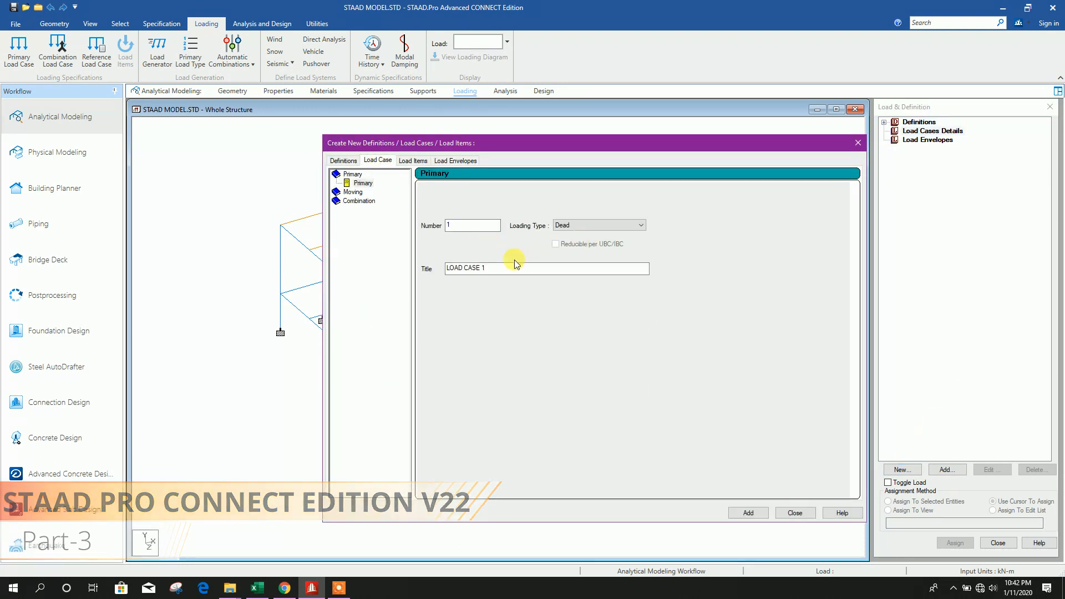
left_click_drag(511, 268, 344, 278)
type("DL")
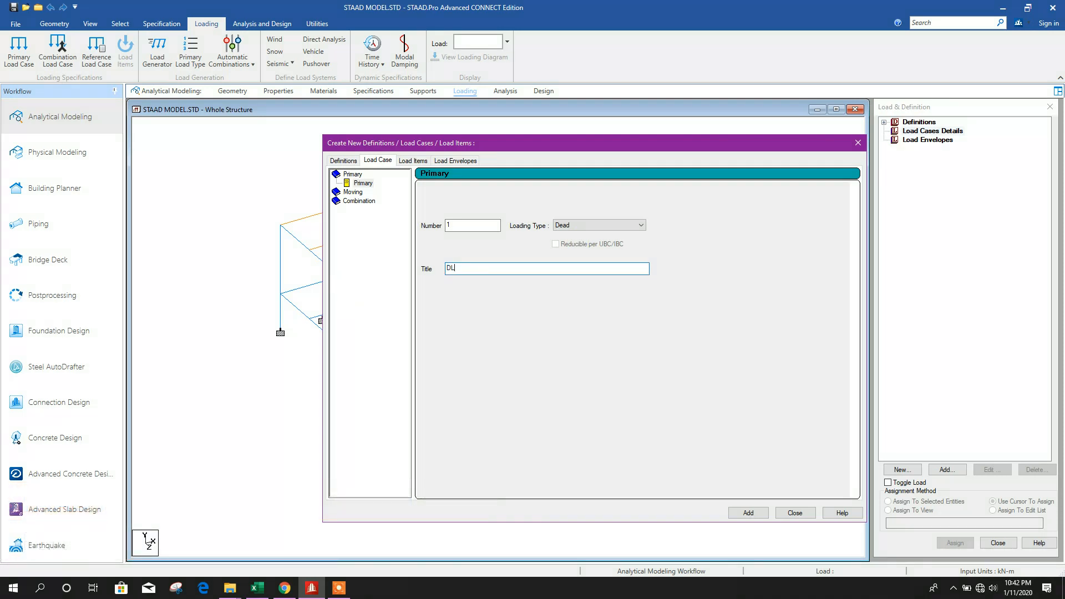
left_click(747, 512)
Add primary load case 2 with loading type Live and title LL, and finish creating load cases.
left_click(605, 225)
left_click(593, 247)
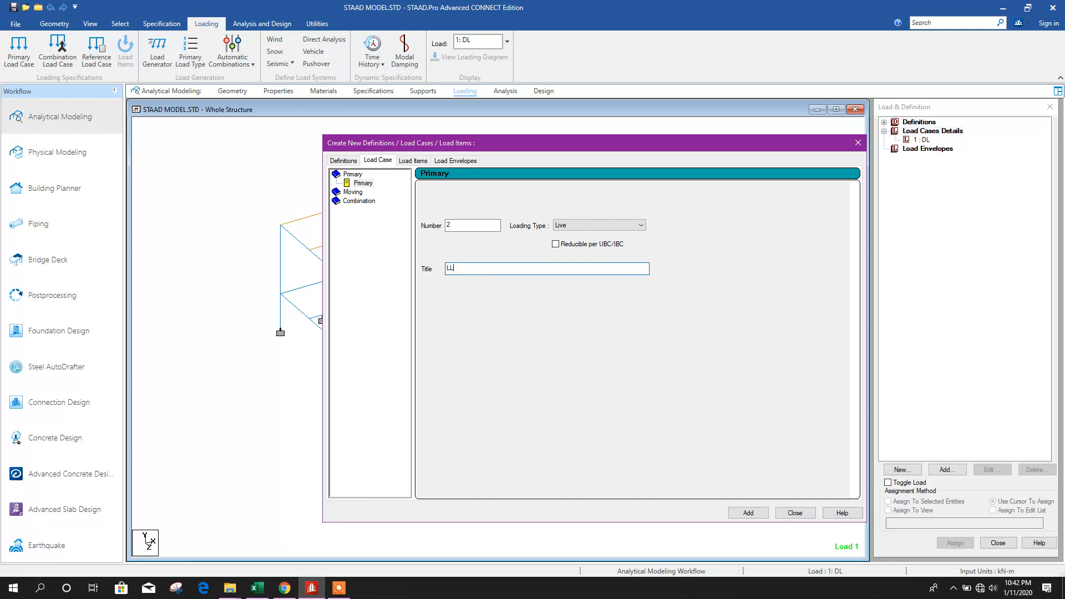
left_click(789, 513)
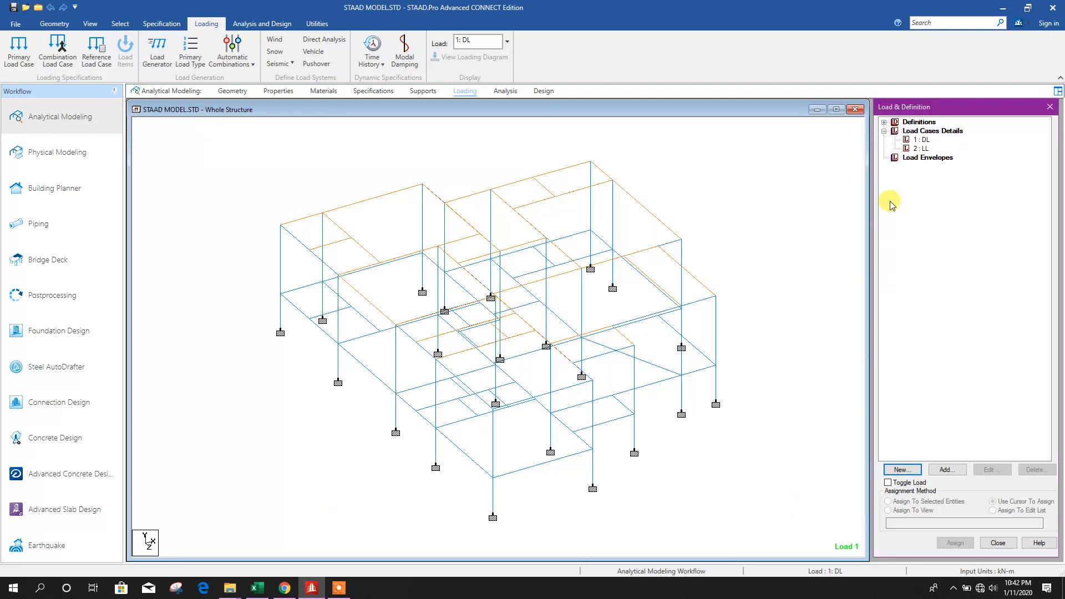
Add a selfweight load in the Y direction with factor -1 to the DL case and assign it to the whole view.
left_click(943, 470)
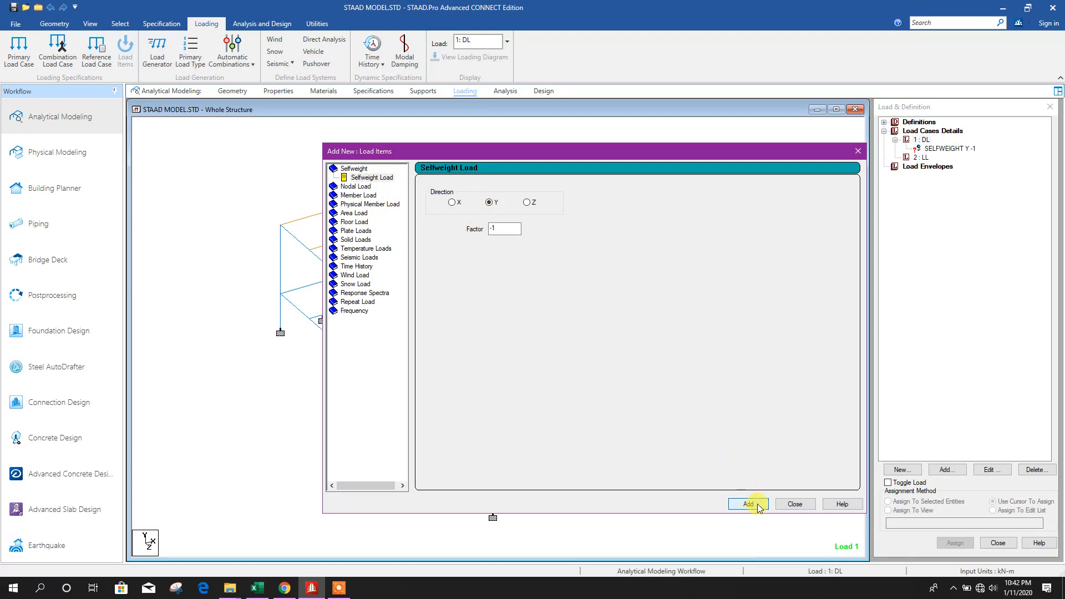
left_click(795, 505)
left_click(964, 149)
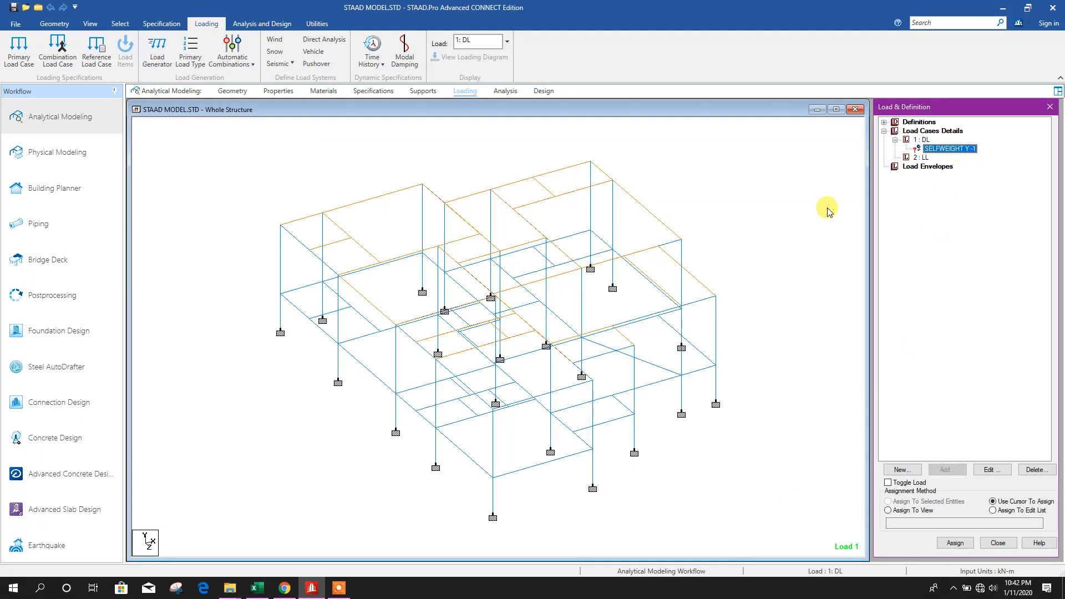
left_click(905, 511)
left_click(954, 543)
left_click(975, 357)
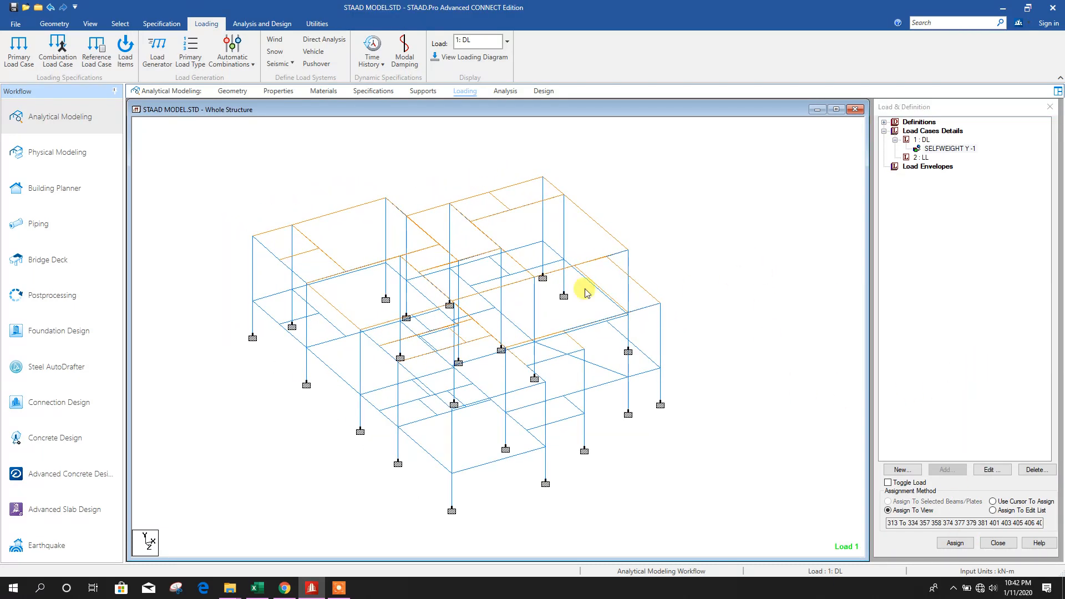
Save the structure with the assigned selfweight load.
left_click(40, 5)
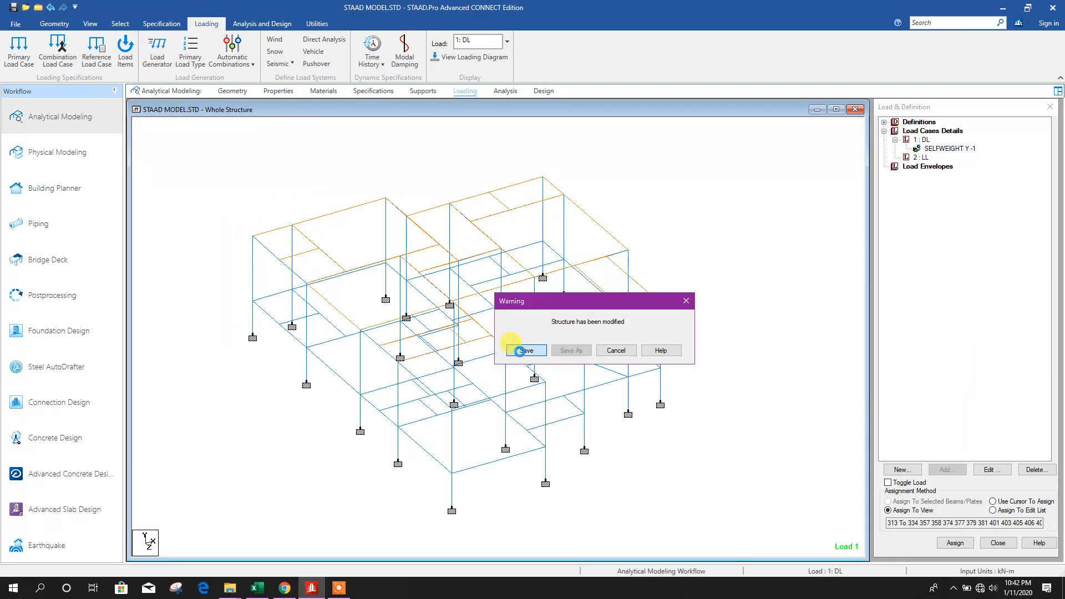
left_click(520, 350)
middle_click_drag(705, 366, 697, 342)
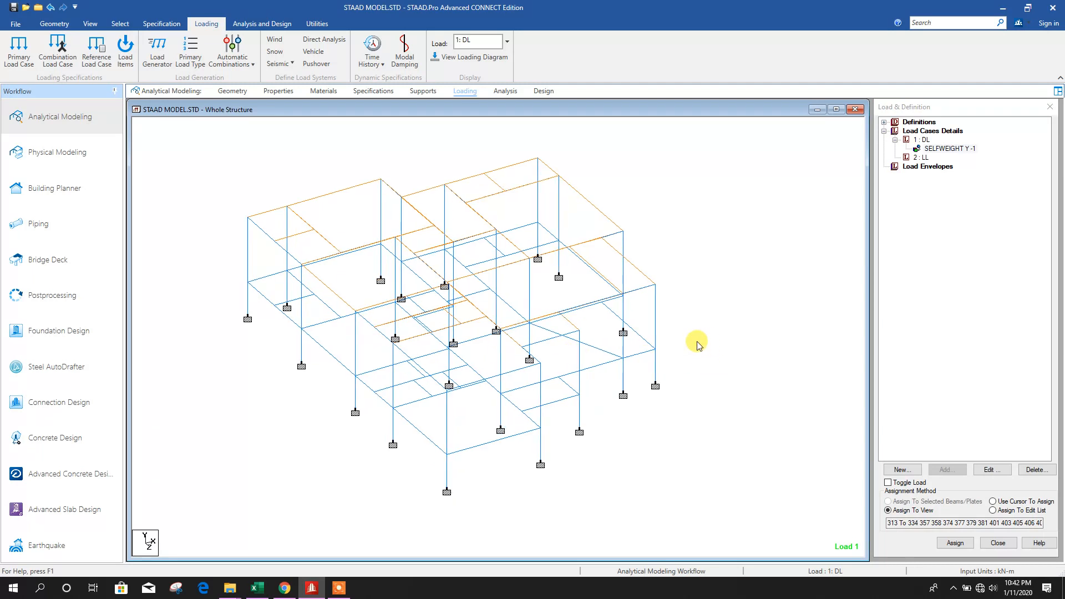
Add uniform GY member forces of -9.1, -8.55 and -4 kN/m to the DL load case.
left_click(991, 471)
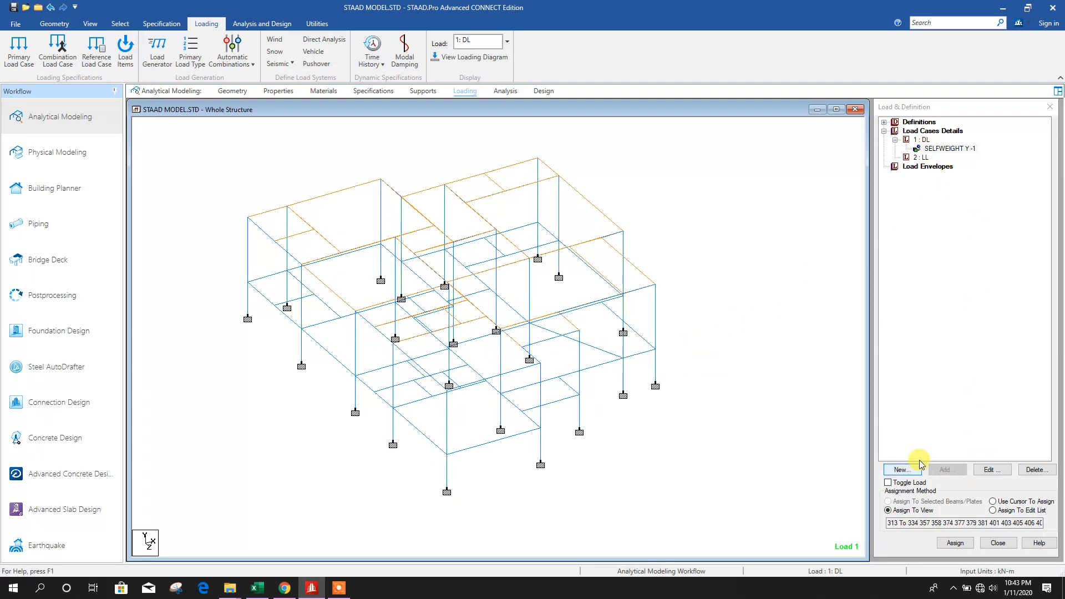
left_click(922, 141)
left_click(947, 469)
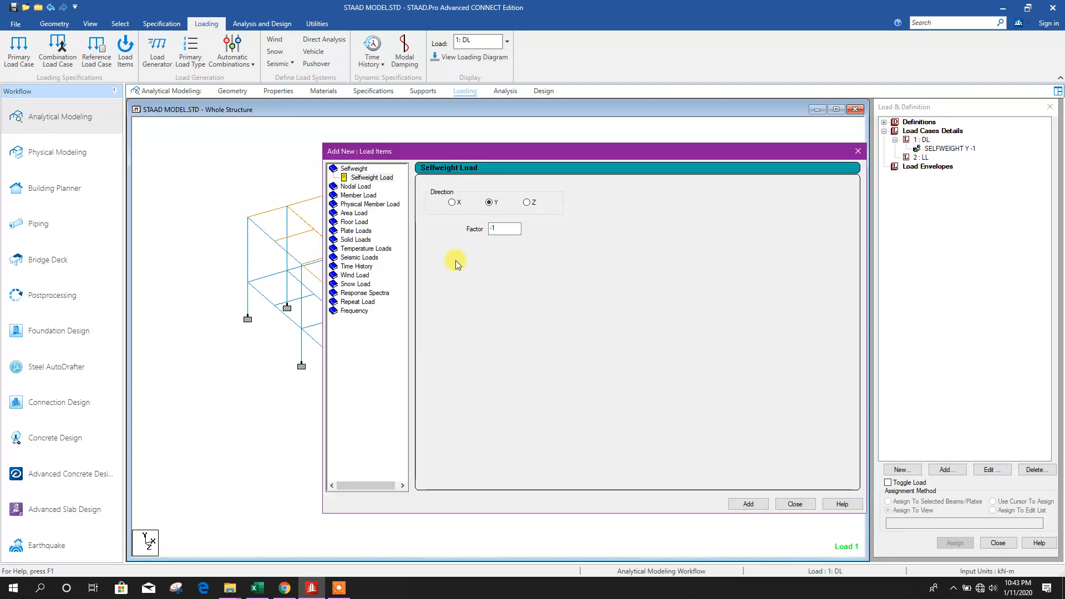
left_click(356, 196)
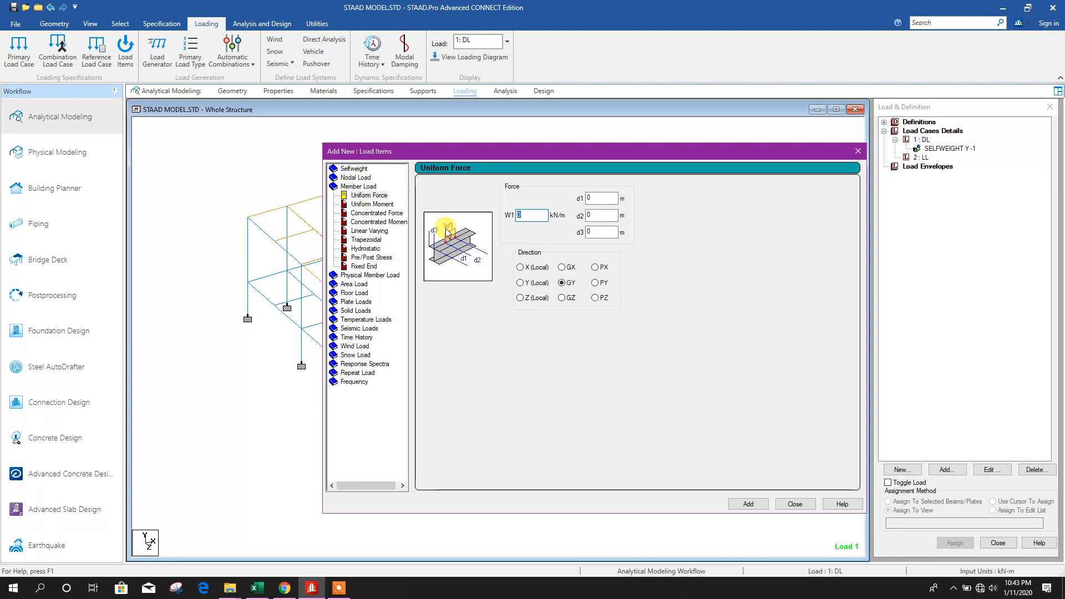
type("-8.55")
left_click(746, 504)
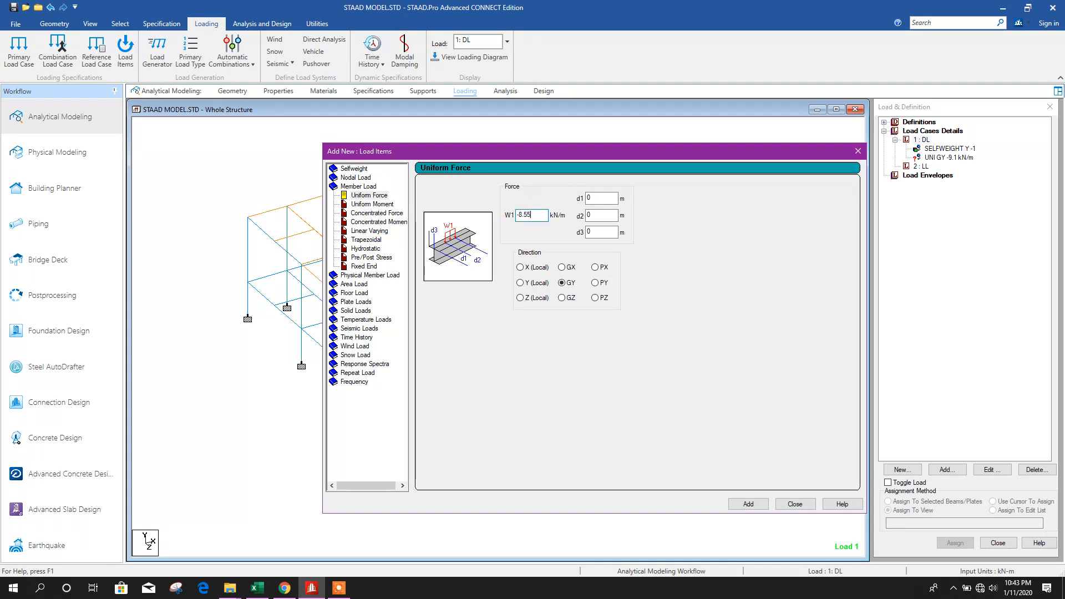
left_click(761, 505)
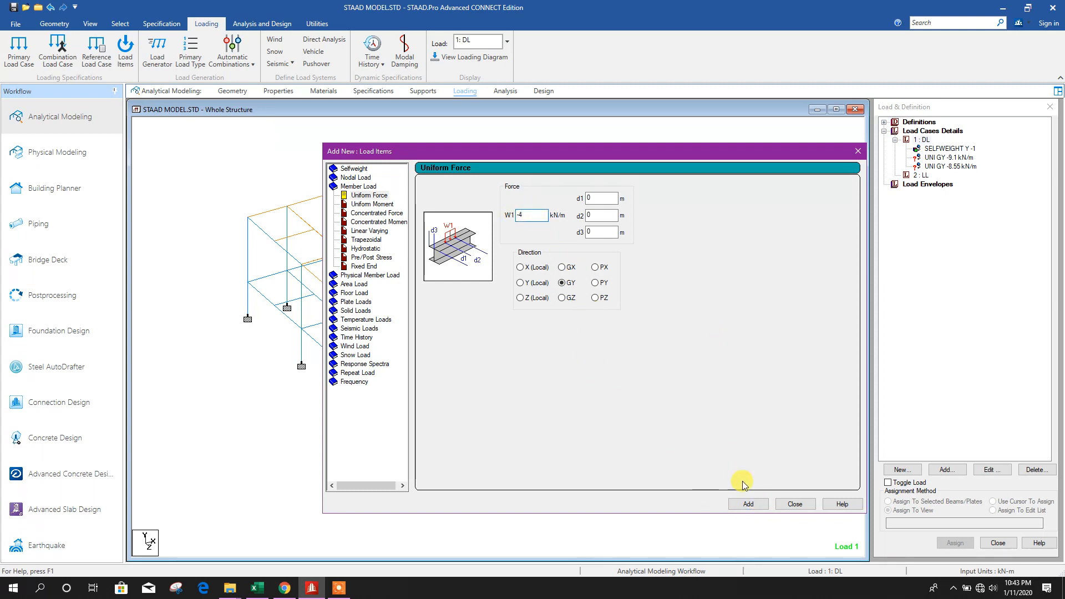
left_click(743, 504)
left_click(794, 505)
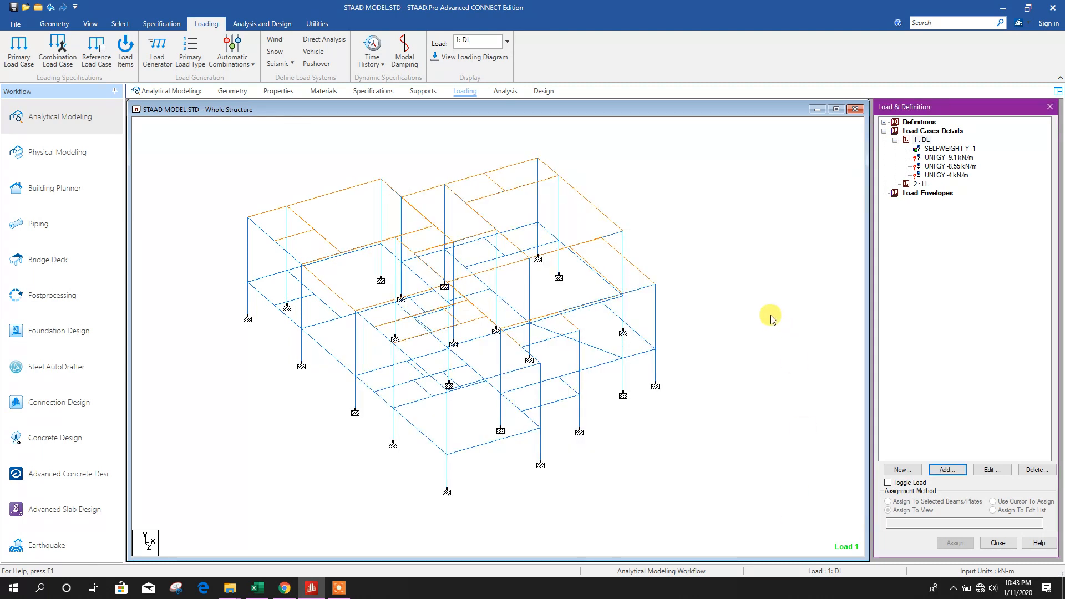
Save the structure with the new uniform member forces.
left_click(13, 7)
left_click(511, 351)
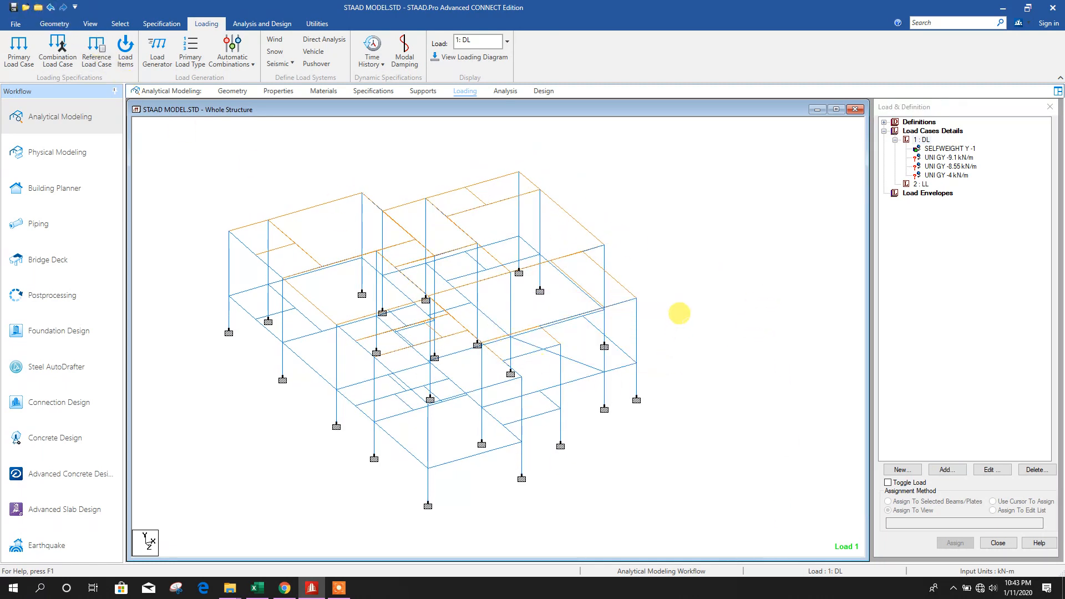
scroll(681, 314, "down", 2)
mouse_move(646, 430)
middle_mouse_down()
mouse_move(680, 462)
mouse_move(725, 445)
mouse_move(649, 431)
middle_mouse_up()
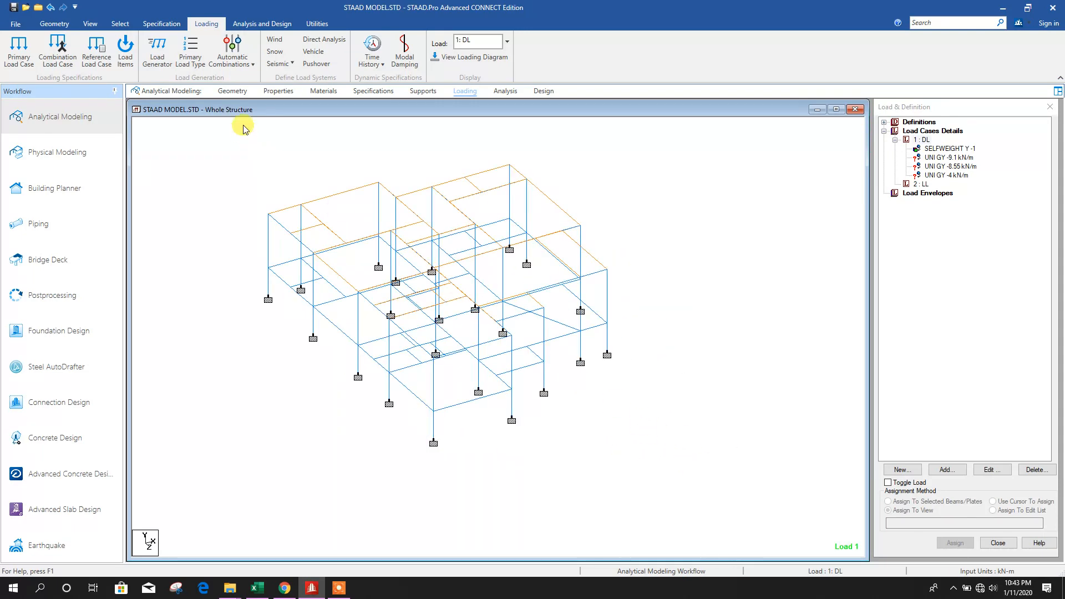
In side view, select the upper storey's beams and columns and copy them upward in Y with a one-step Translational Repeat.
left_click(88, 25)
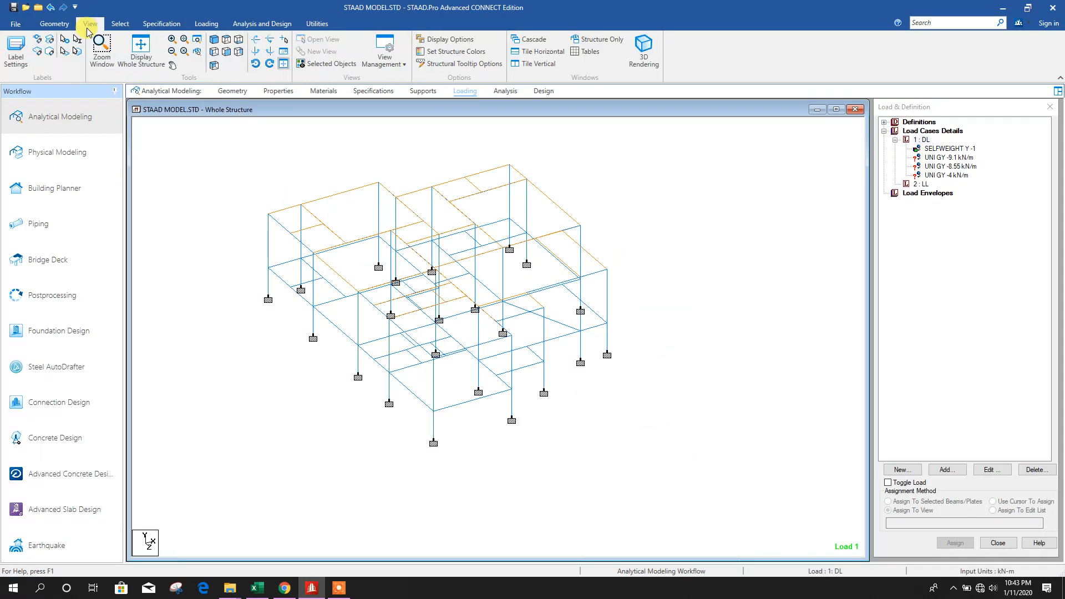
left_click(214, 53)
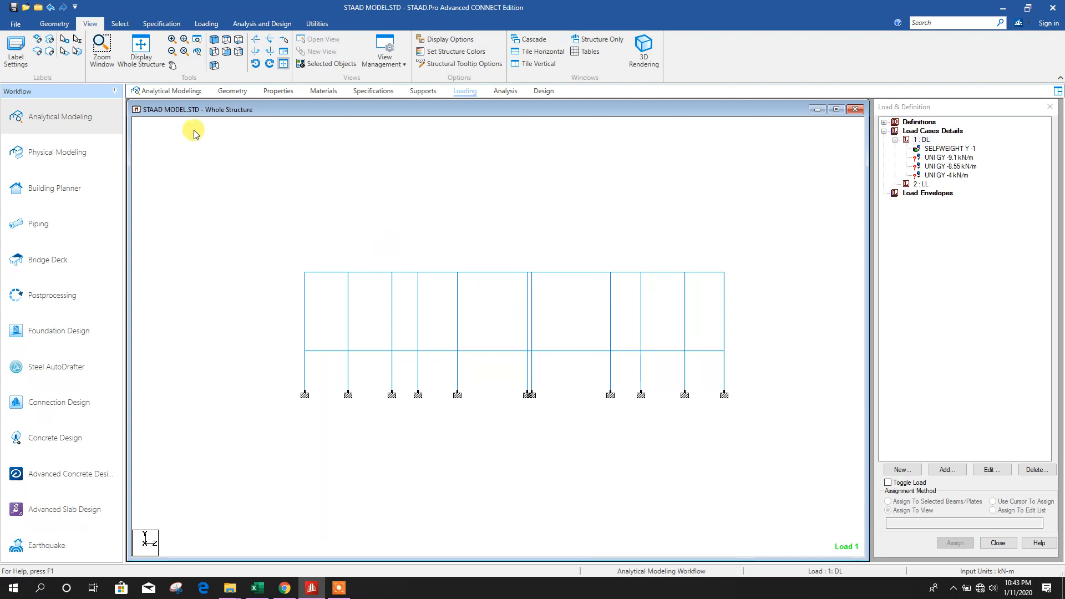
left_click(118, 24)
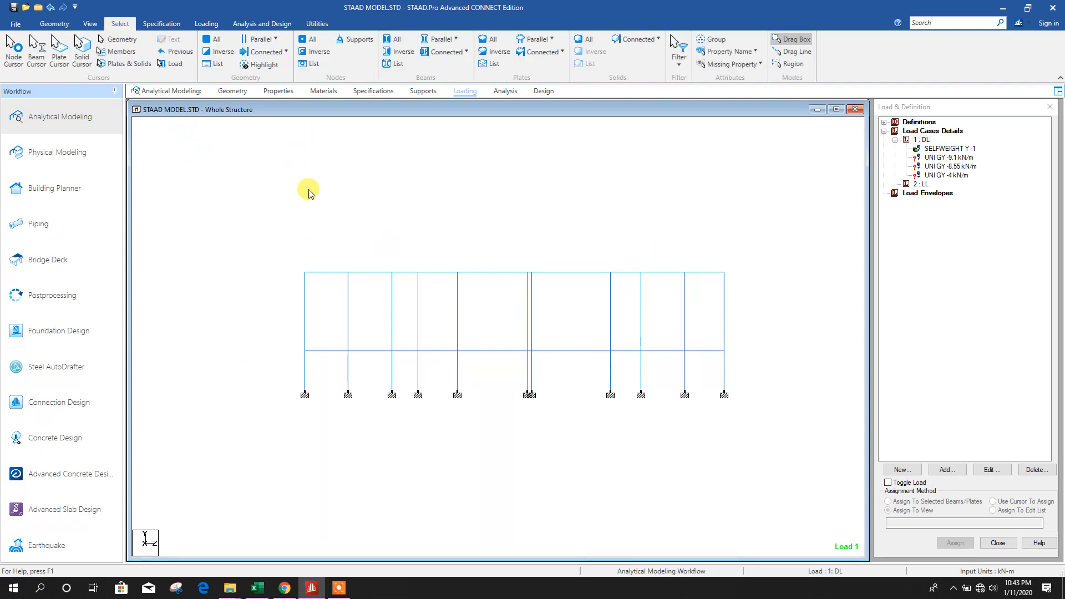
left_click_drag(777, 335, 217, 173)
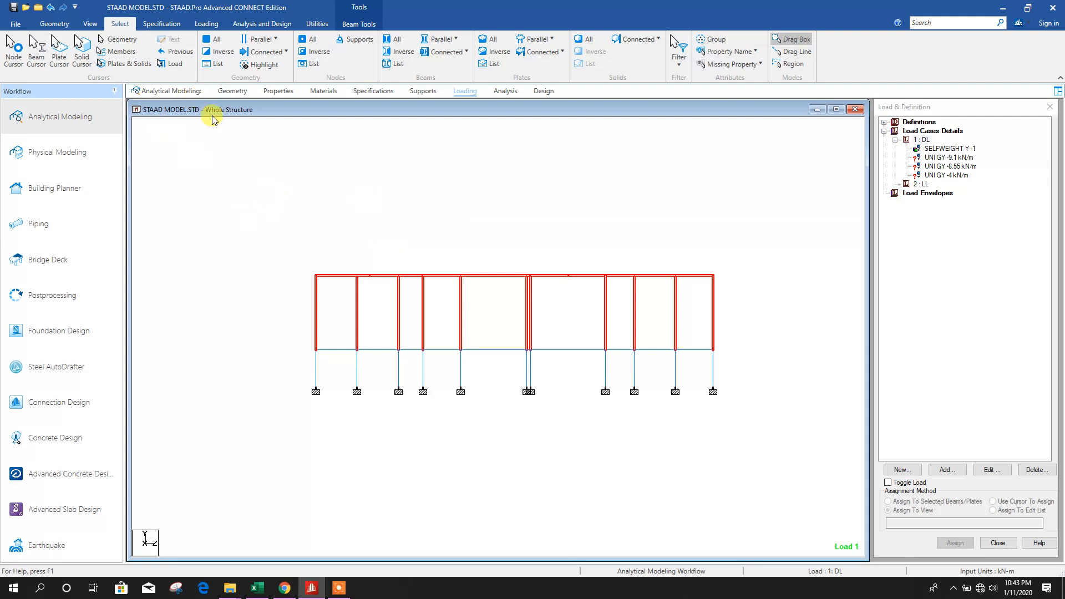
left_click(58, 24)
left_click(113, 53)
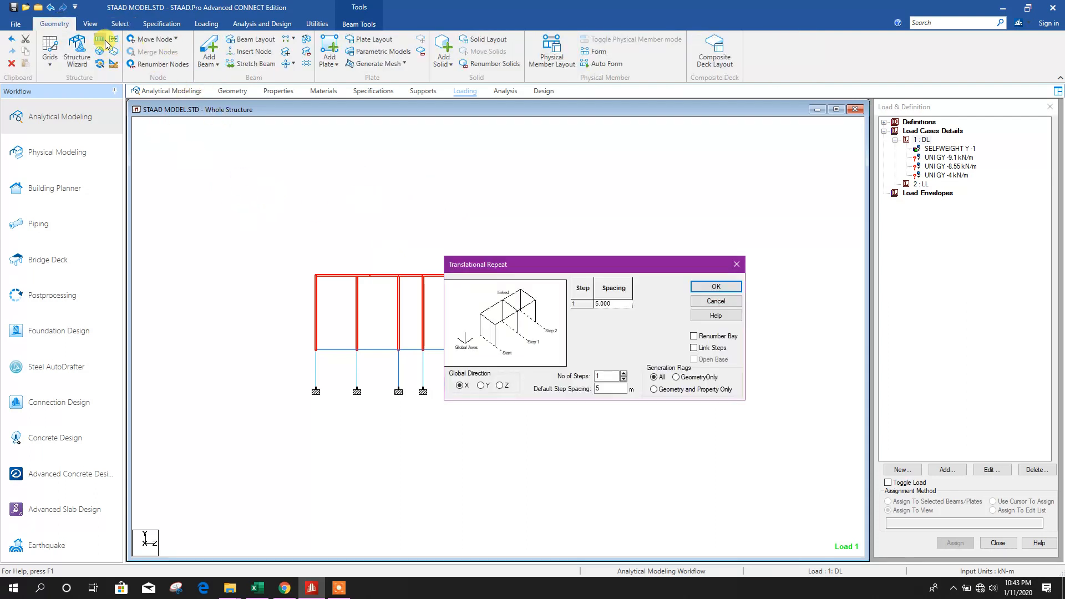
left_click_drag(627, 274, 636, 199)
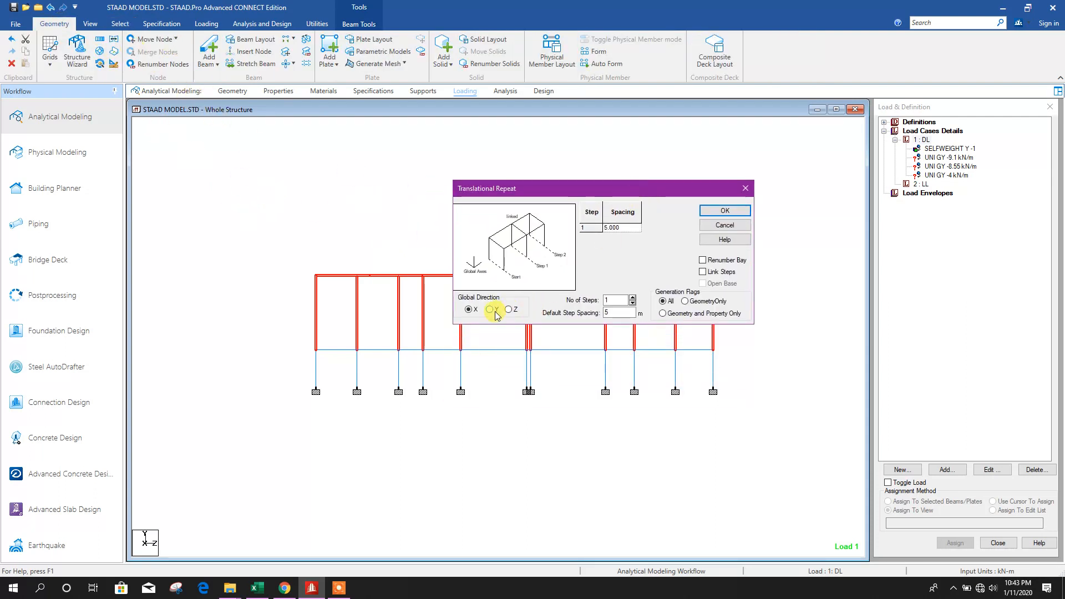
key("Tab")
left_click(725, 211)
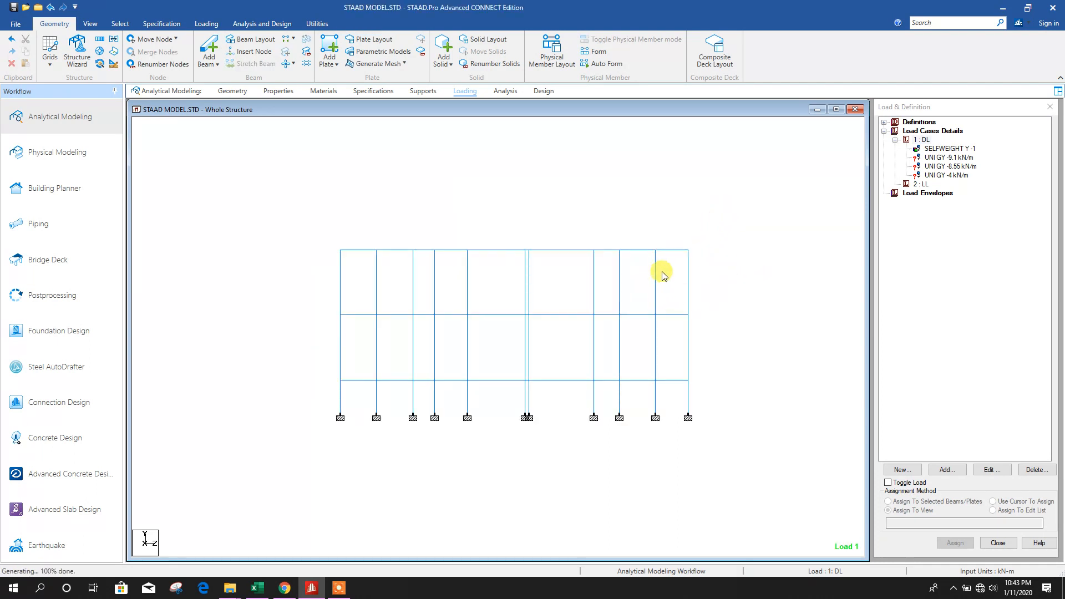
Select all nodes of the topmost level and move them by -0.2 m in Y.
left_click(120, 23)
left_click(14, 50)
left_click_drag(290, 222, 725, 248)
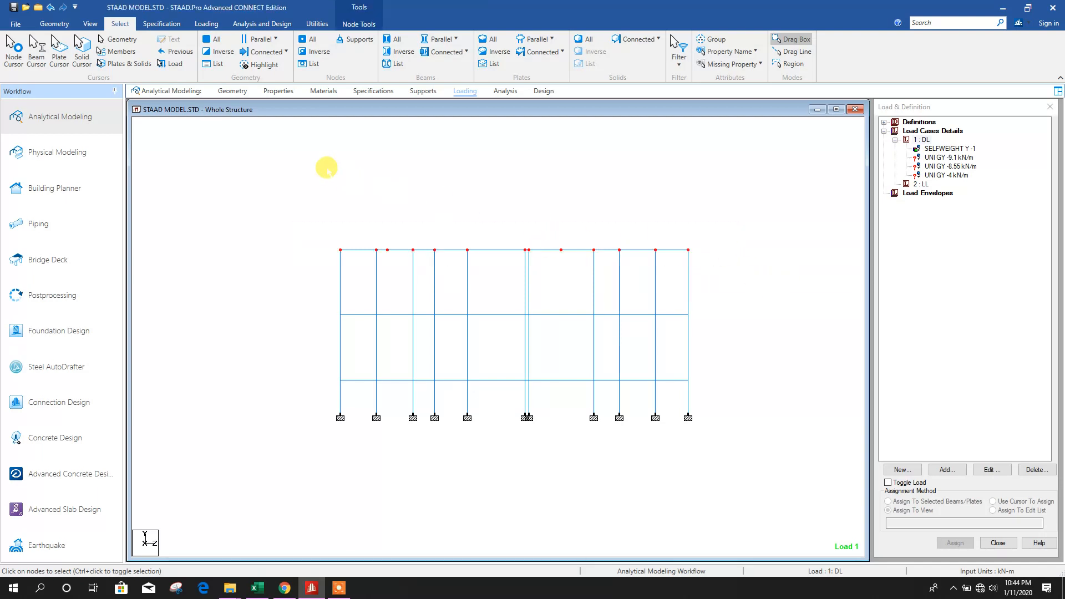
left_click(359, 25)
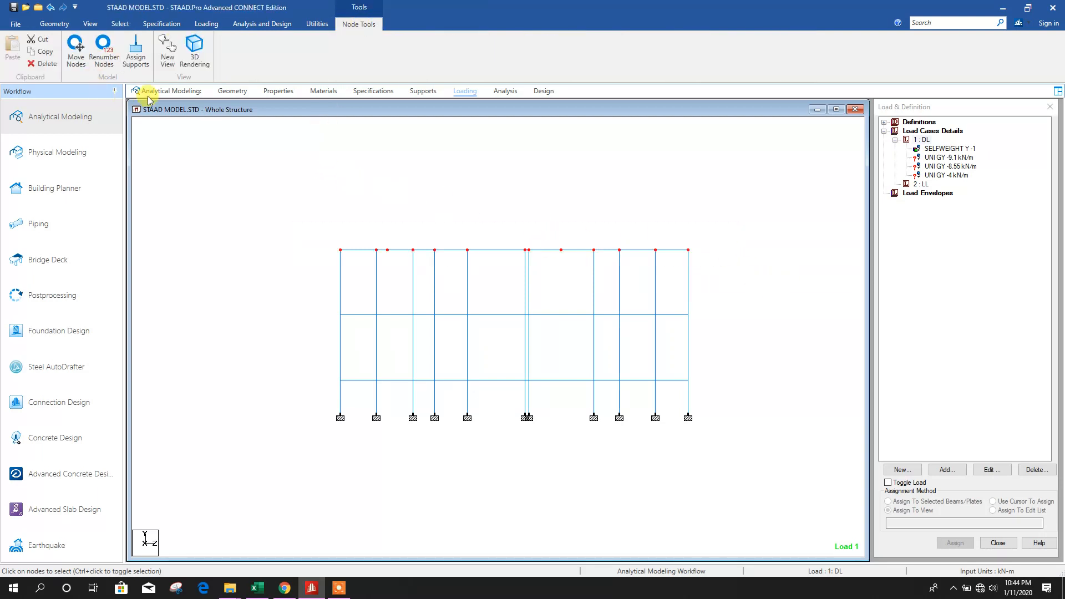
left_click(76, 50)
left_click(546, 357)
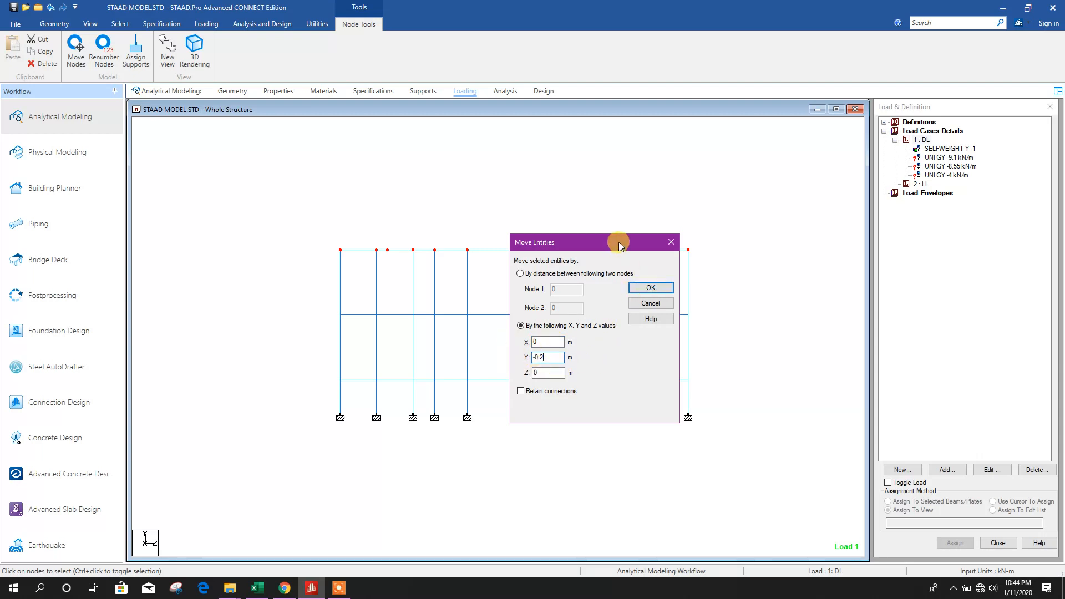
left_click_drag(620, 246, 784, 229)
left_click(813, 271)
left_click(556, 319)
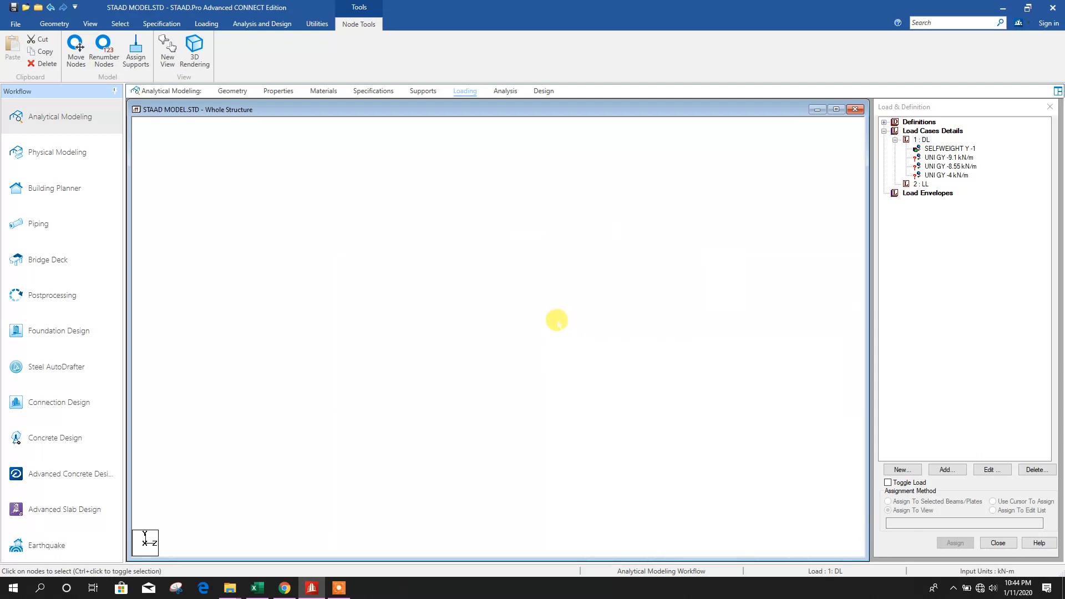
left_click(710, 282)
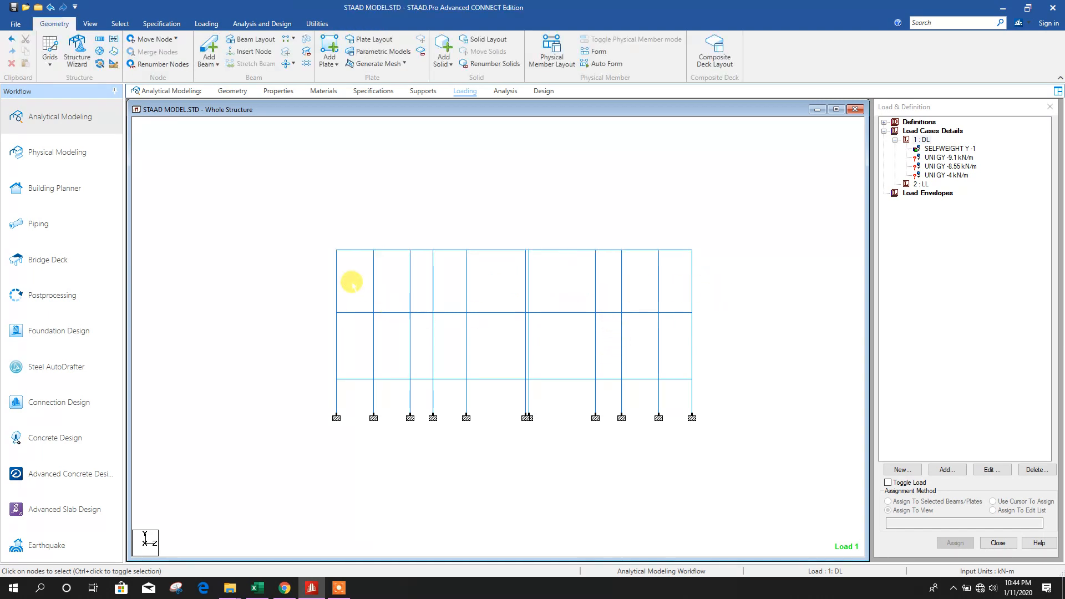
Check the coordinates of the top corner node and the length of the top-storey edge column.
double_click(337, 250)
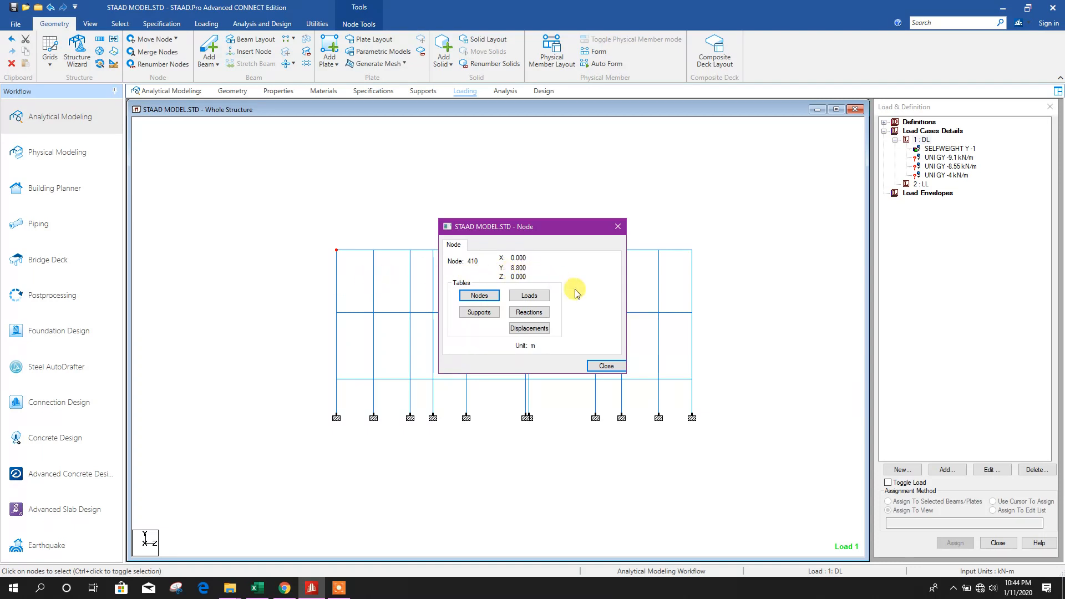
left_click(607, 365)
left_click(362, 262)
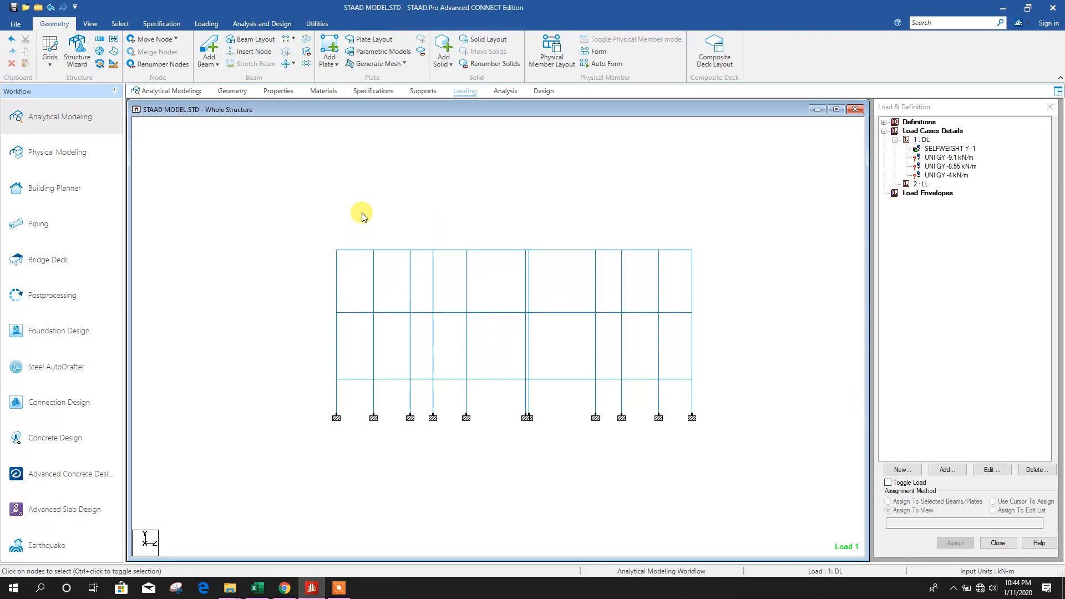
middle_click_drag(361, 216, 347, 219)
double_click(322, 269)
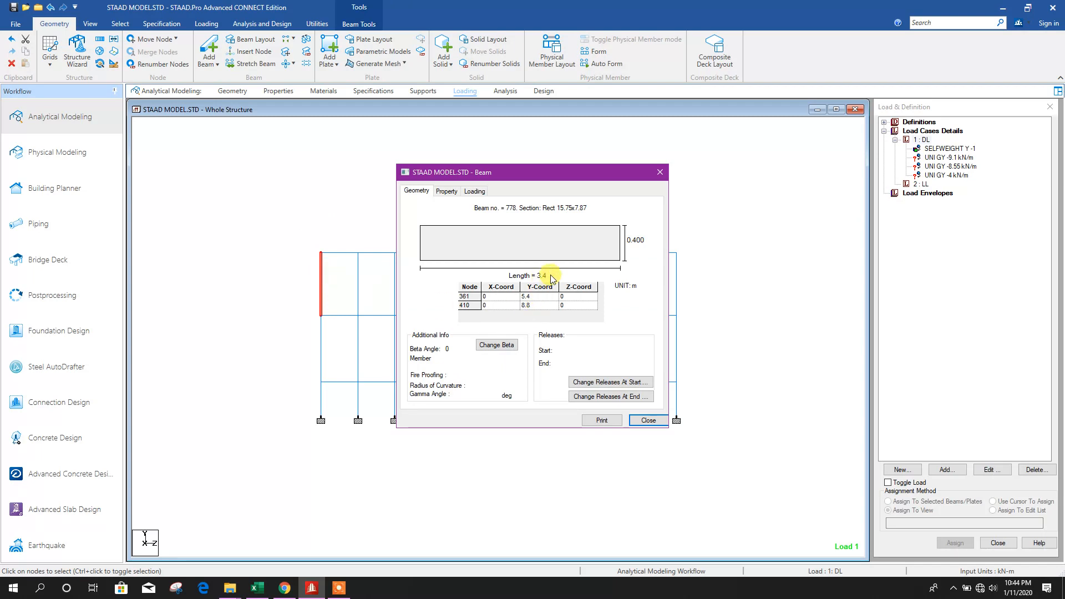
left_click(649, 420)
left_click(749, 281)
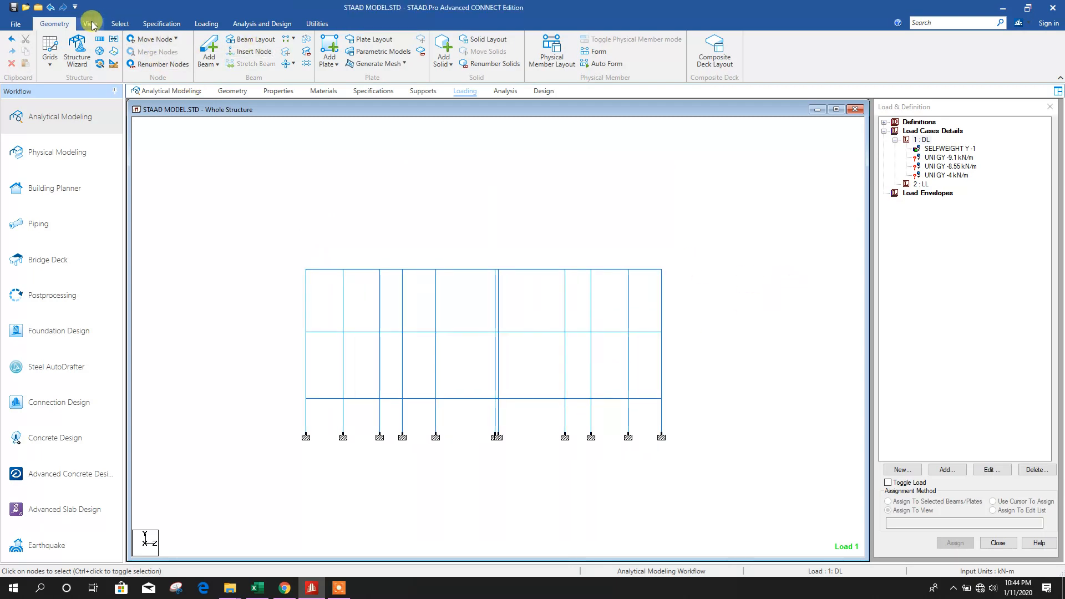
Switch to the geometry page with its node and beam tables and save the modified structure.
left_click(231, 91)
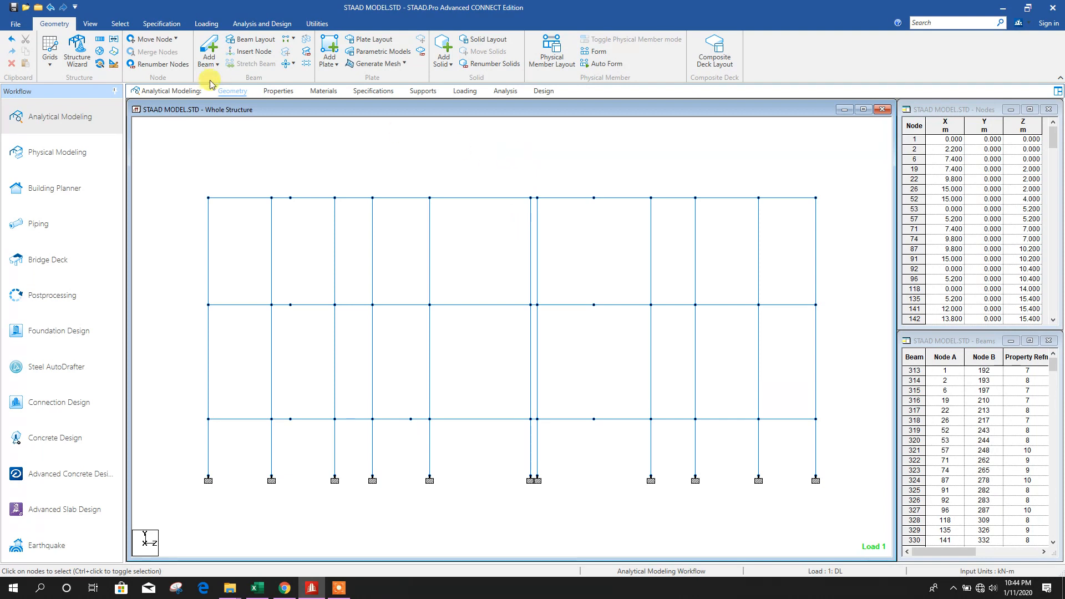
left_click(13, 8)
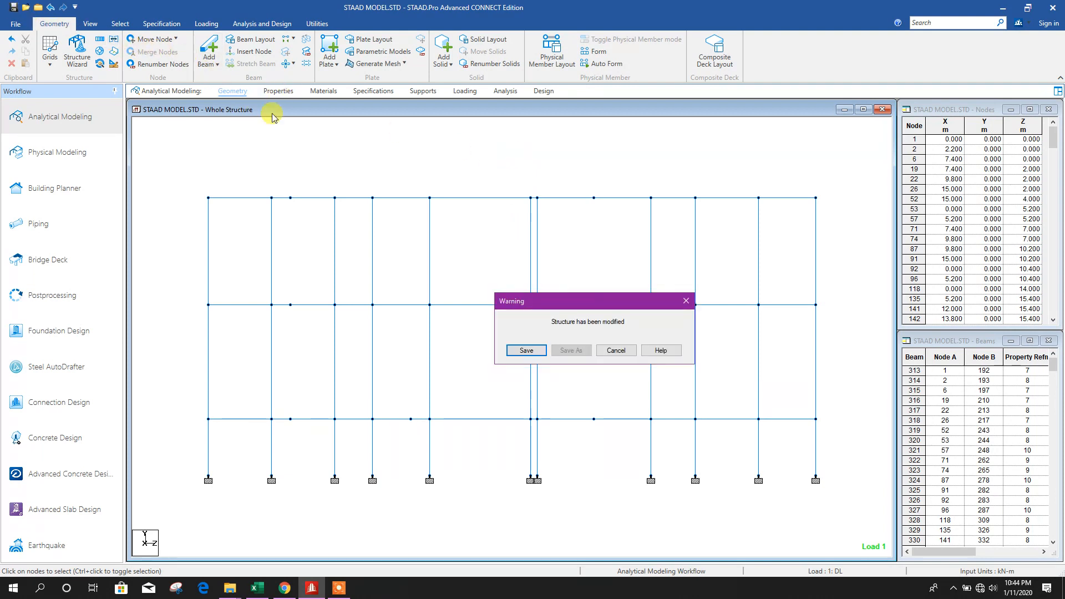
left_click(515, 350)
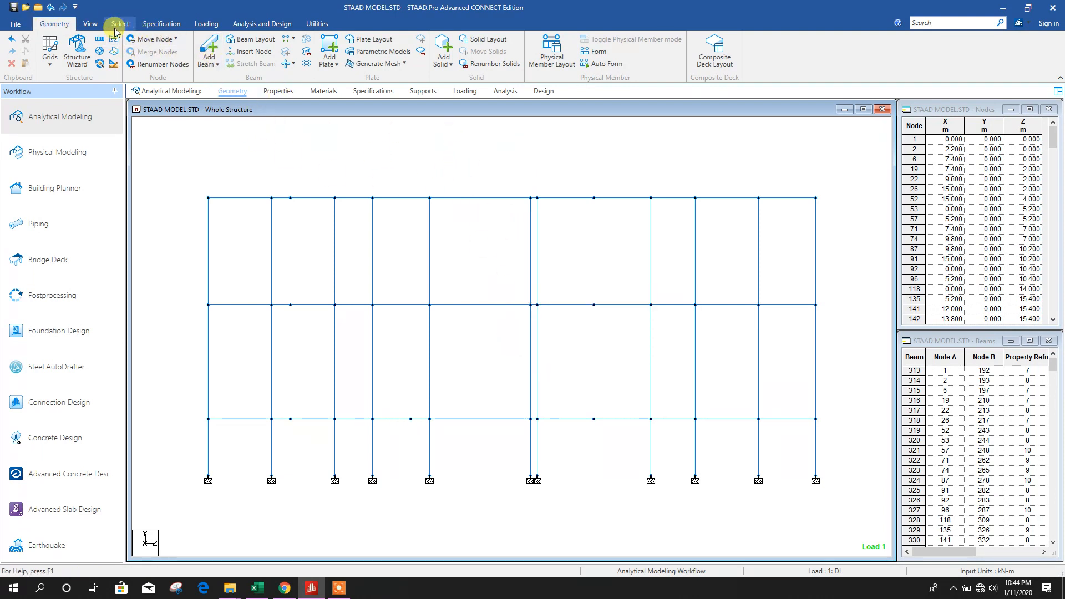
Inspect the extended frame in isometric view and return to the side view.
left_click(90, 23)
left_click(214, 42)
middle_click_drag(609, 242, 569, 260)
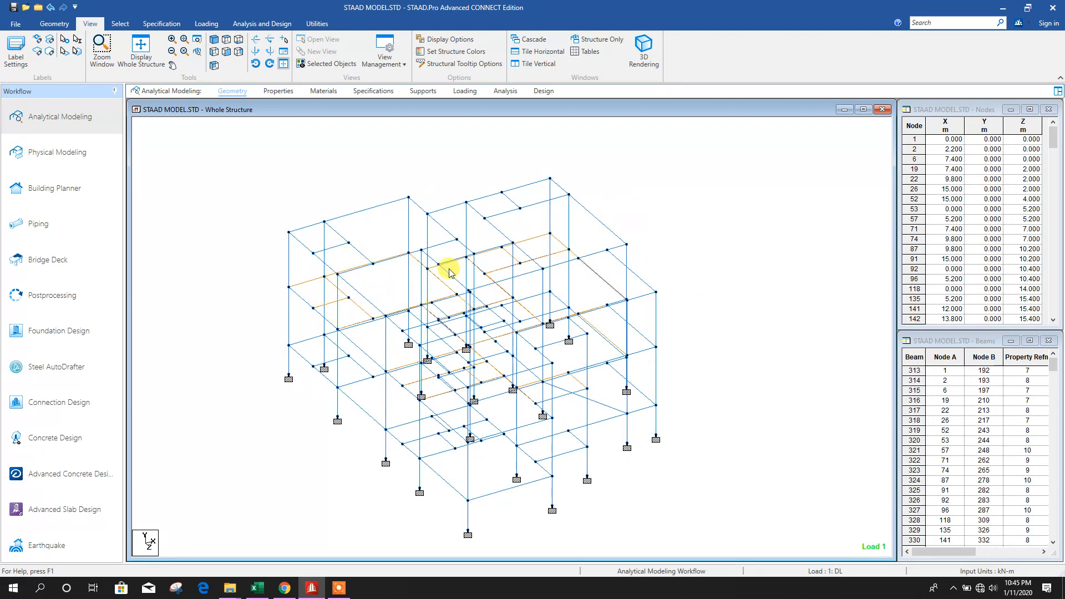
middle_click_drag(682, 216, 673, 235)
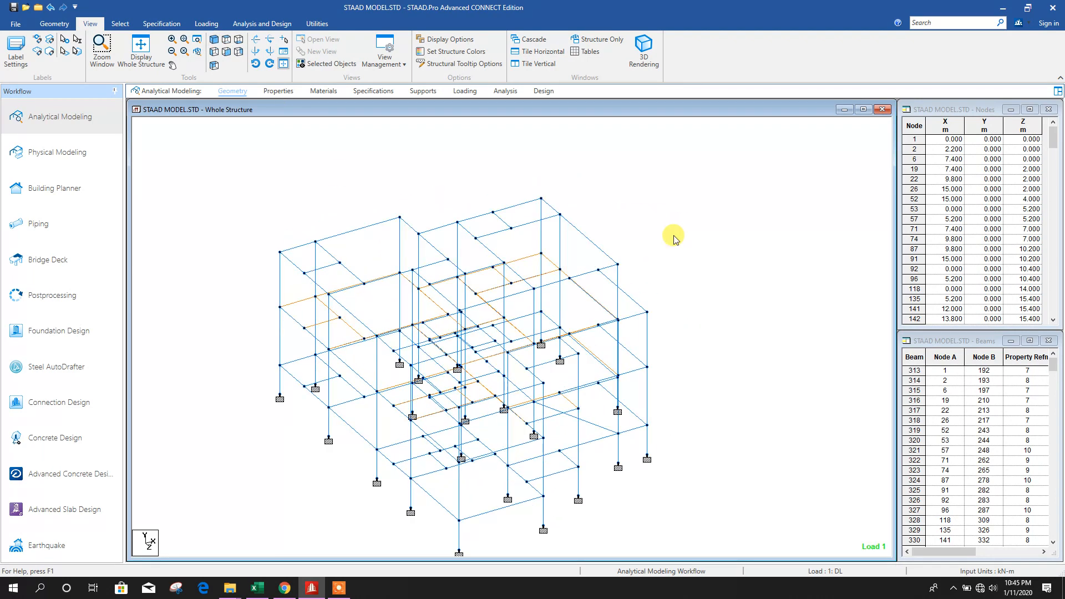
left_click(215, 53)
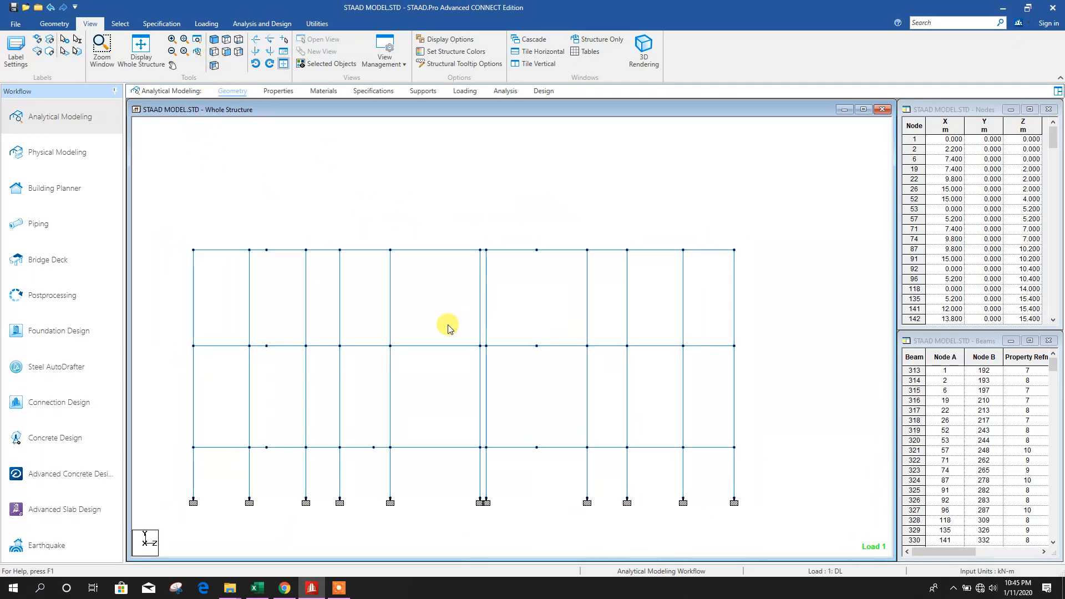
Select the plates of the level below the top and repeat them once in Y at 3.4 m spacing.
left_click(119, 25)
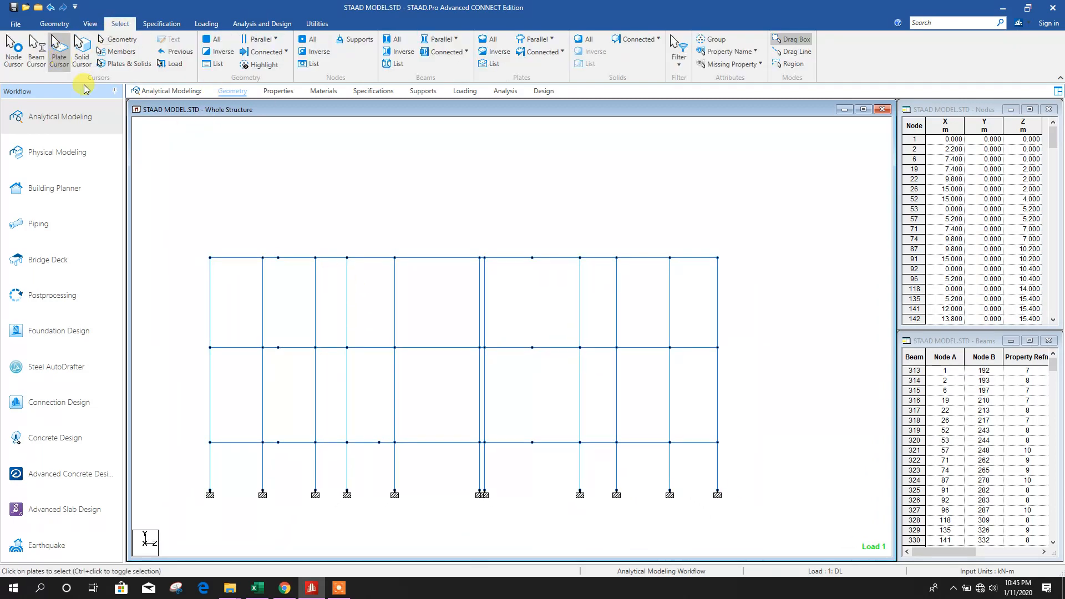
left_click_drag(679, 384, 770, 381)
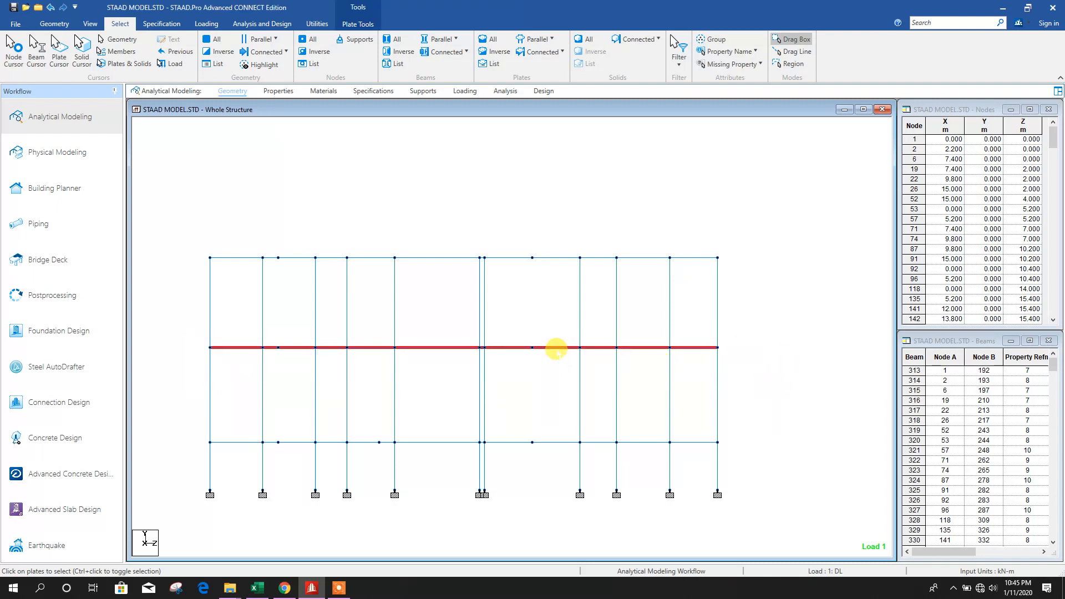
left_click(54, 24)
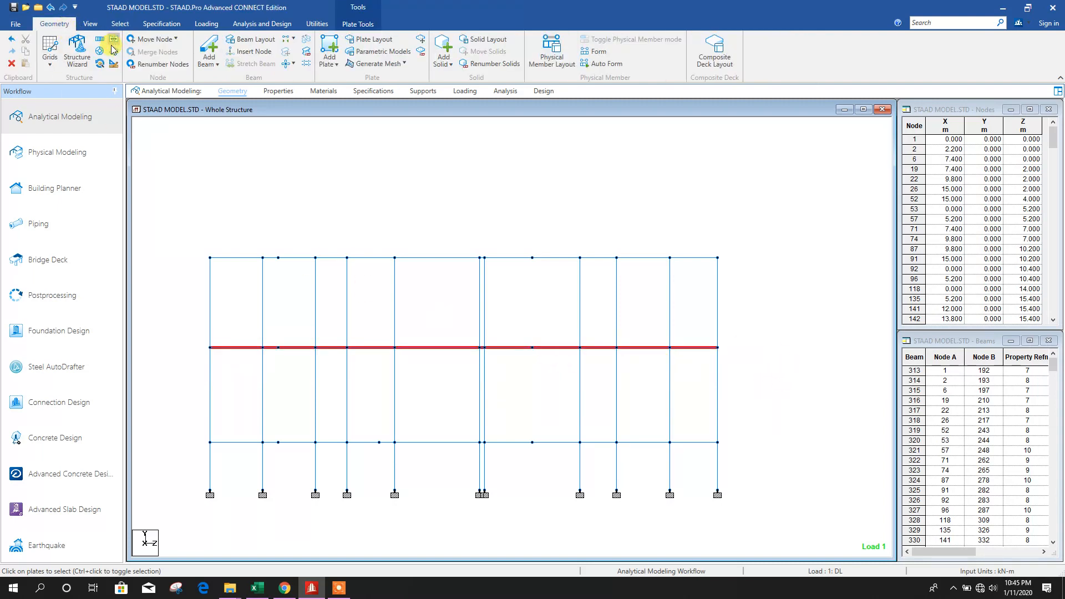
left_click(109, 46)
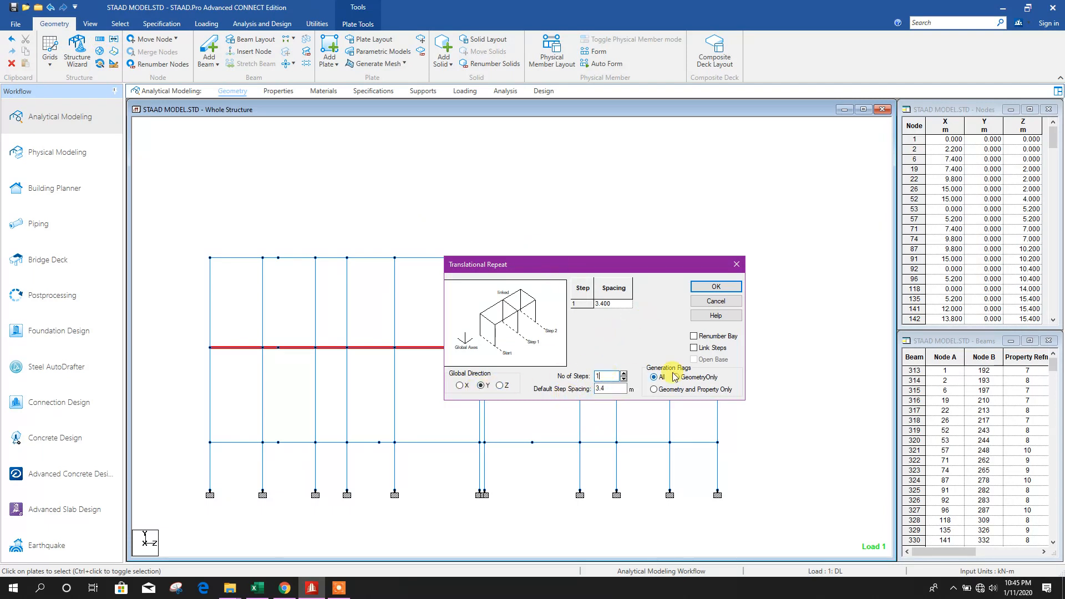
left_click(716, 287)
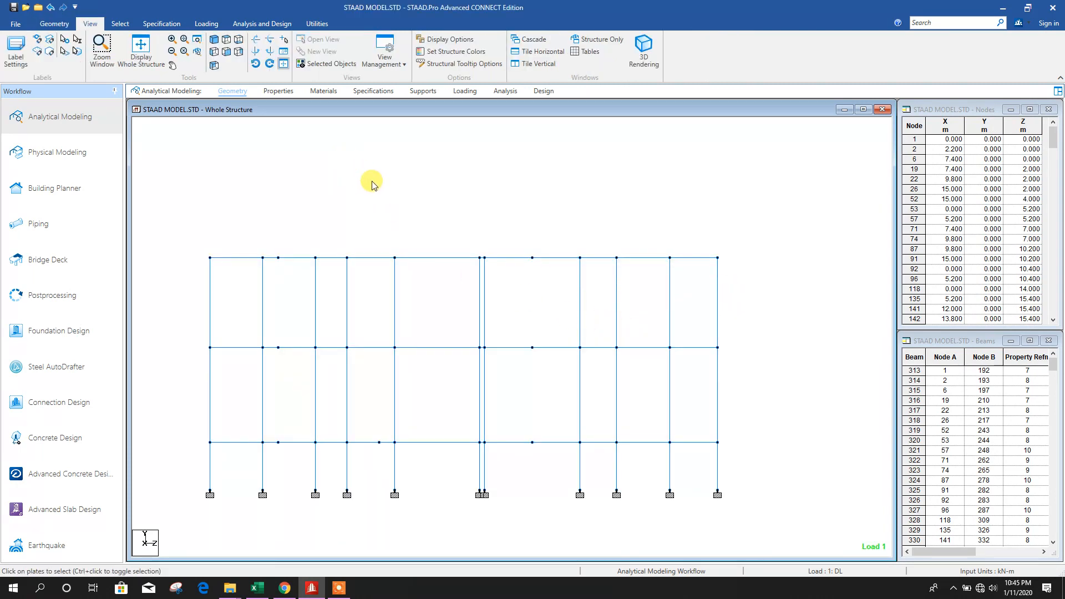
left_click(212, 43)
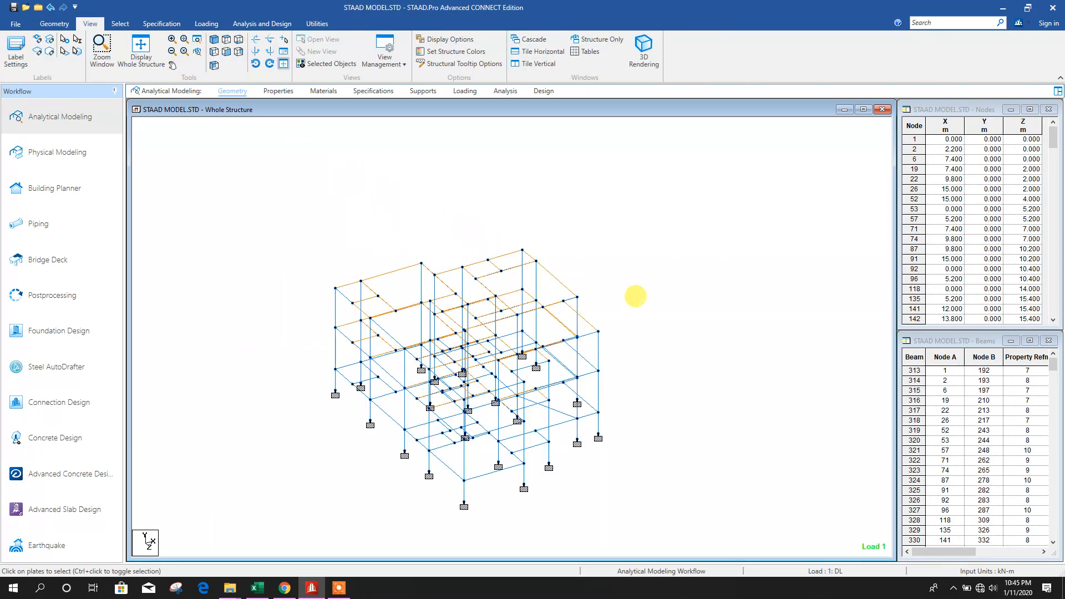
scroll(553, 359, "up", 3)
scroll(527, 317, "up", 1)
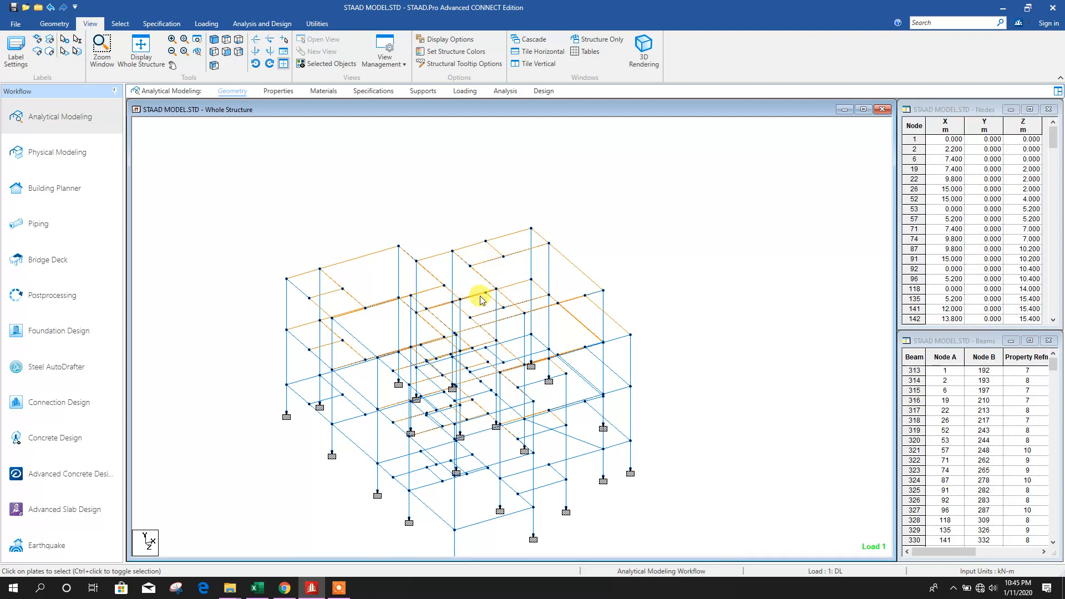
scroll(664, 380, "down", 2)
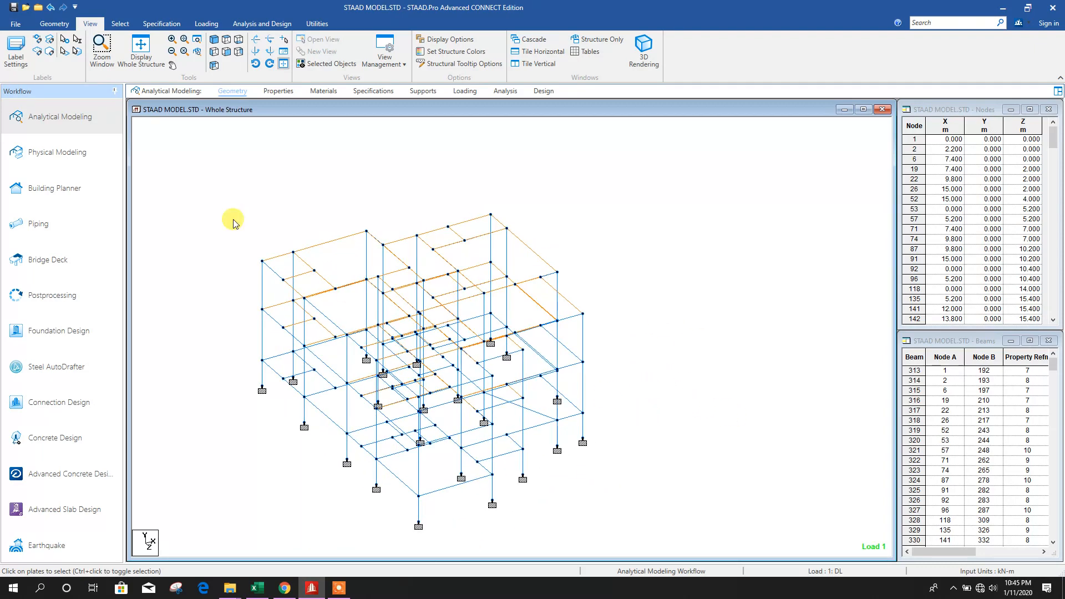
Select the columns and beams of the topmost storey and repeat them once in Y at 3.4 m spacing.
left_click(207, 48)
scroll(564, 356, "down", 3)
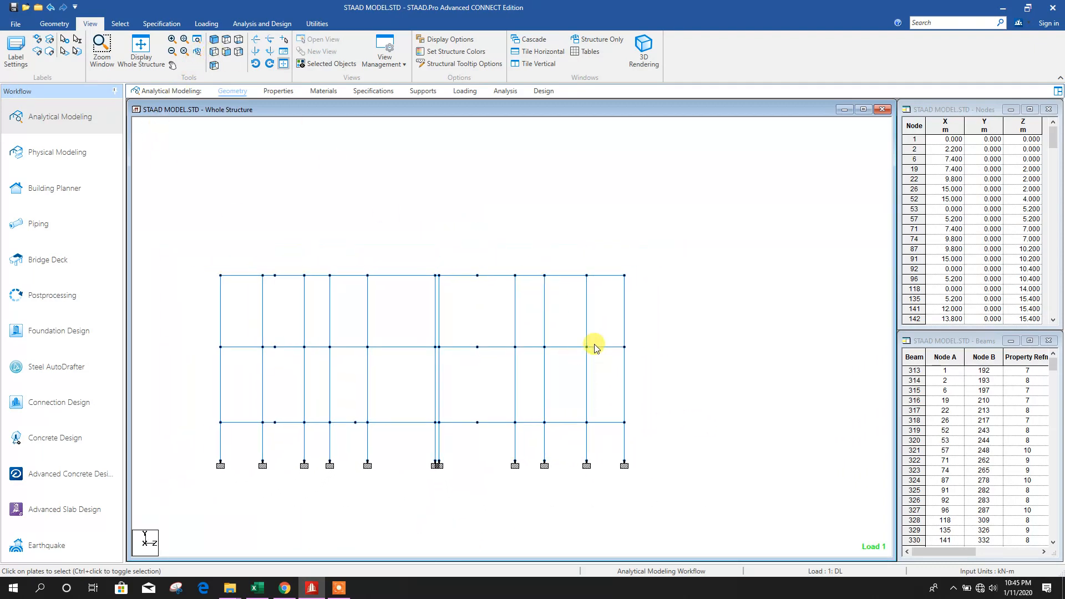
left_click_drag(338, 217, 191, 177)
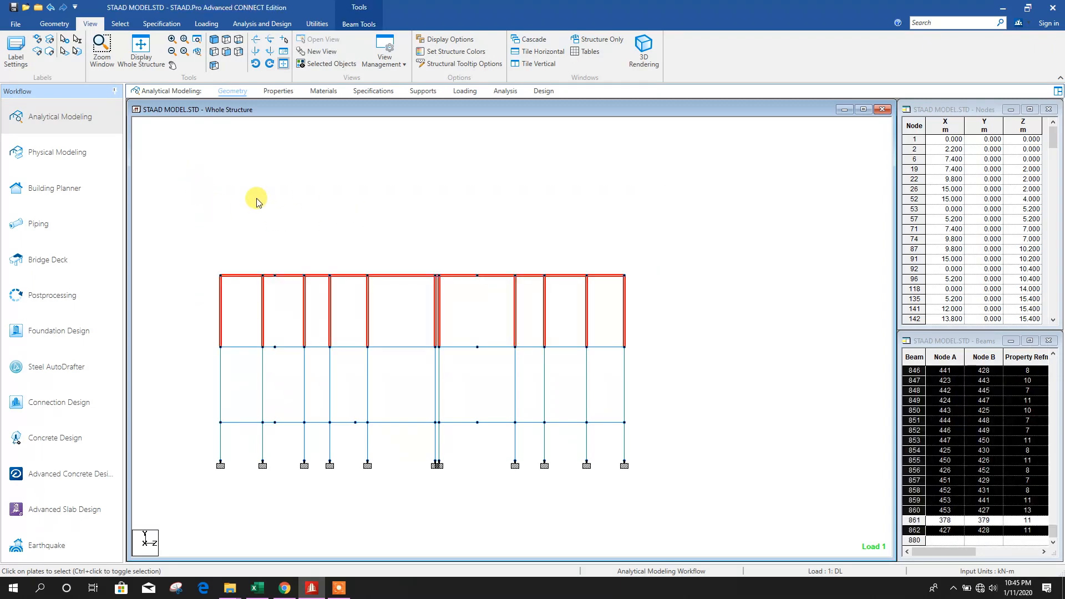
left_click(55, 23)
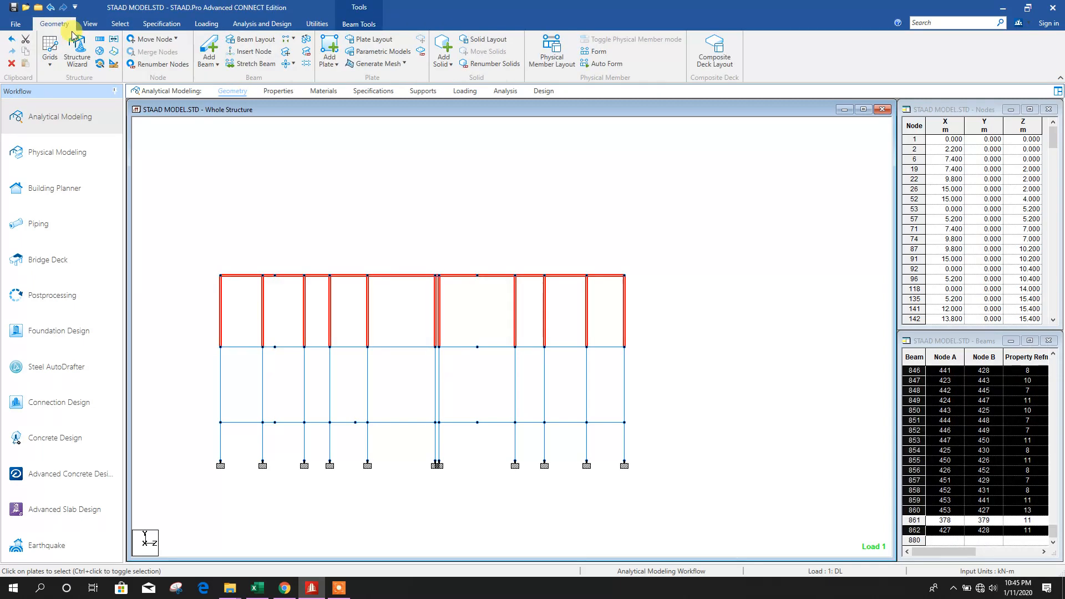
left_click(101, 41)
left_click(481, 385)
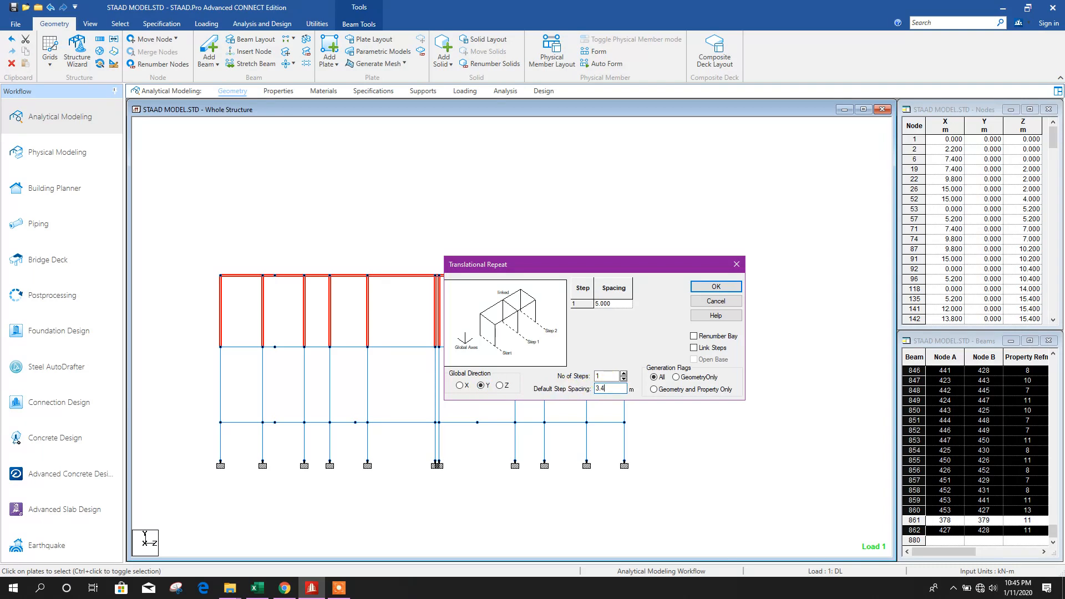
left_click(720, 285)
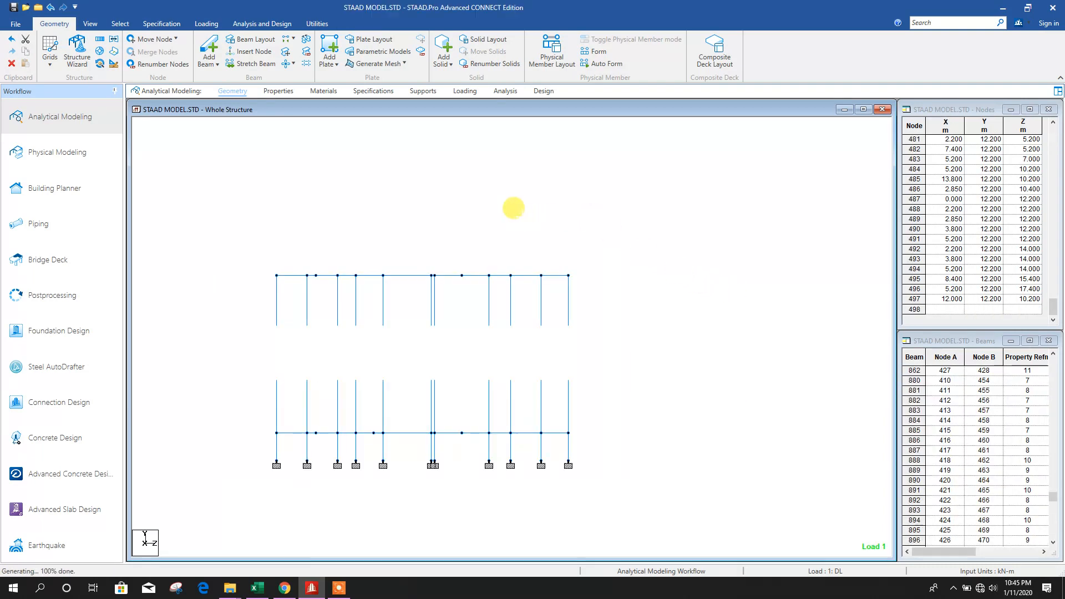
Repeat the plates of the level directly below the new top once in Y at 3.4 m spacing and save the model.
left_click(120, 23)
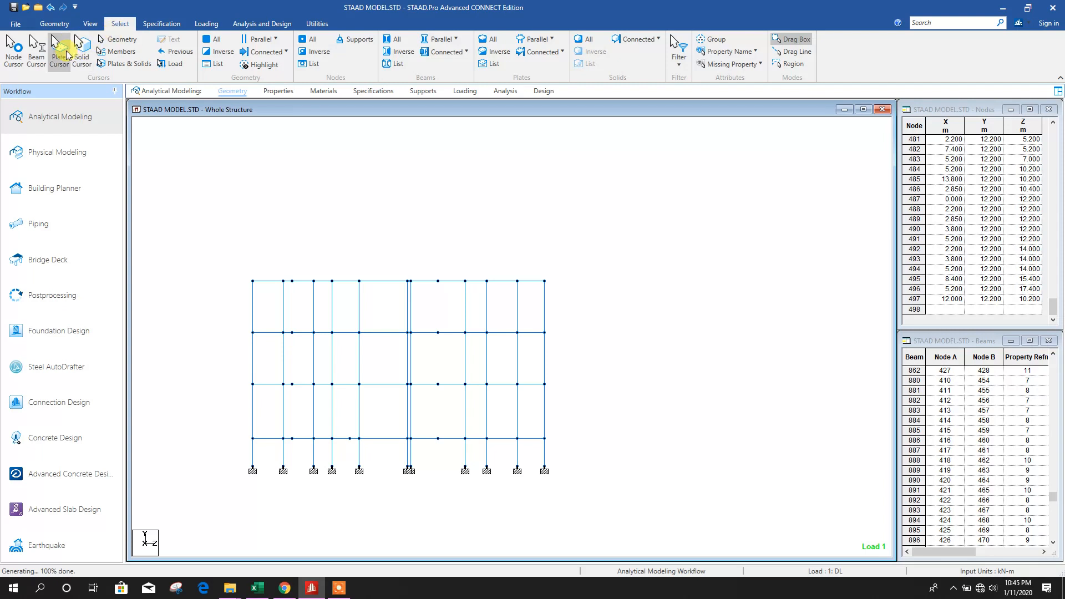
left_click_drag(236, 309, 575, 356)
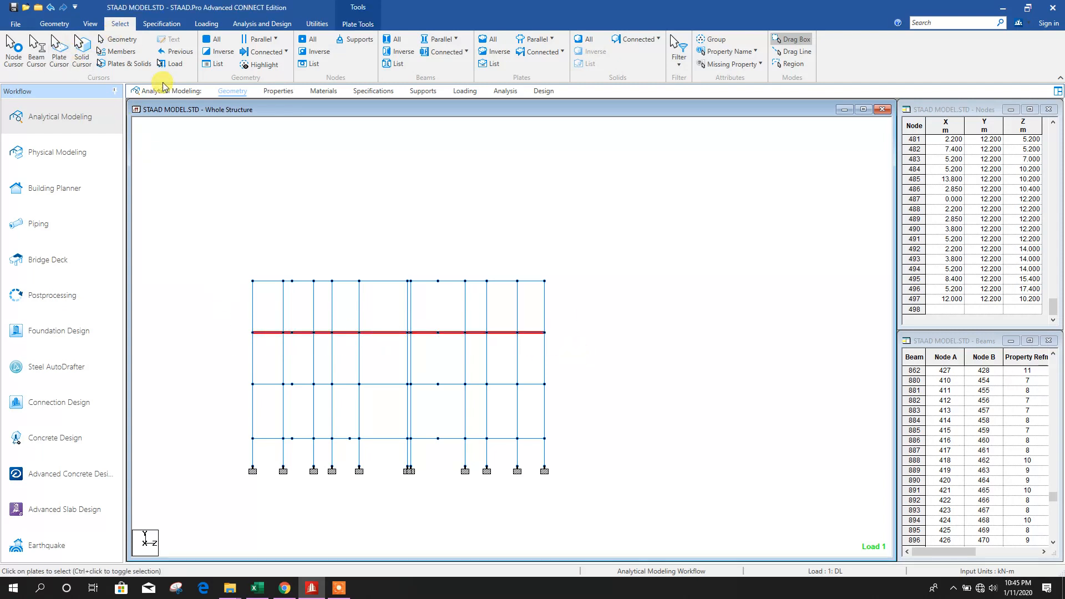
left_click(57, 25)
left_click(100, 41)
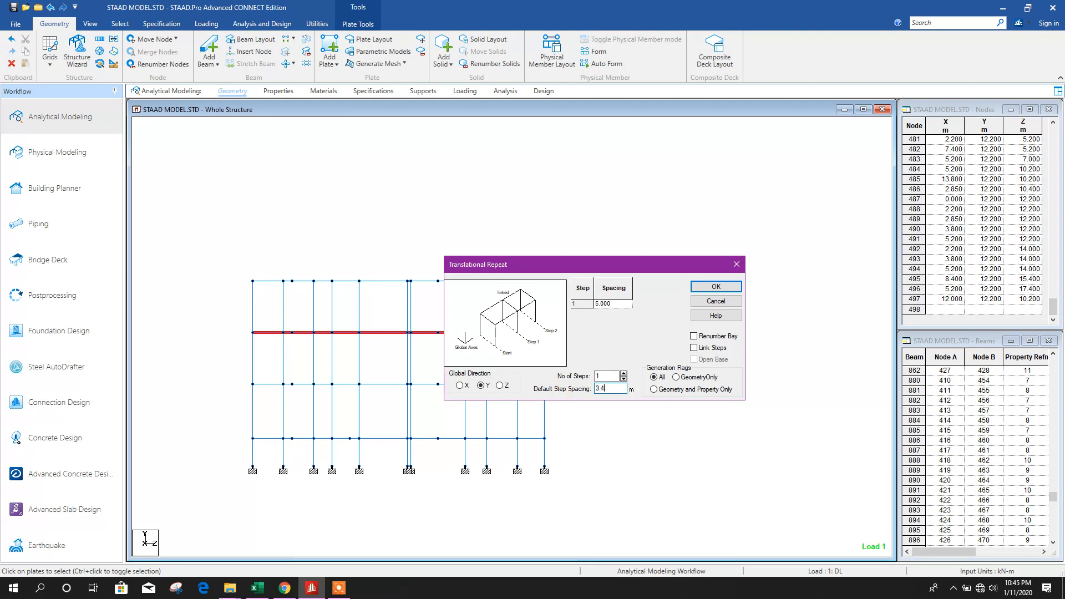
left_click(708, 287)
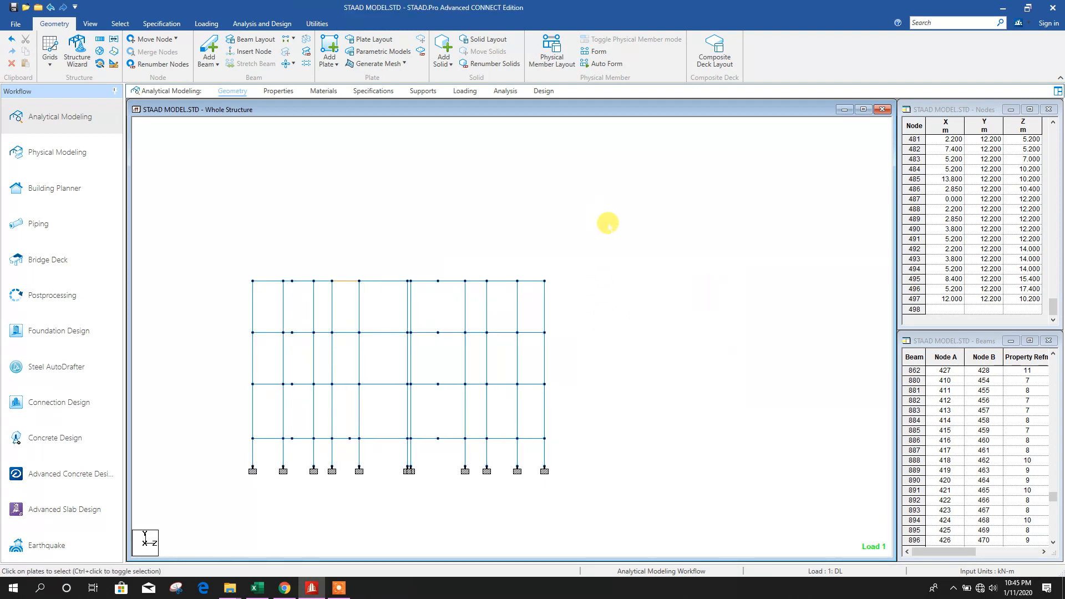
left_click(15, 10)
left_click(519, 350)
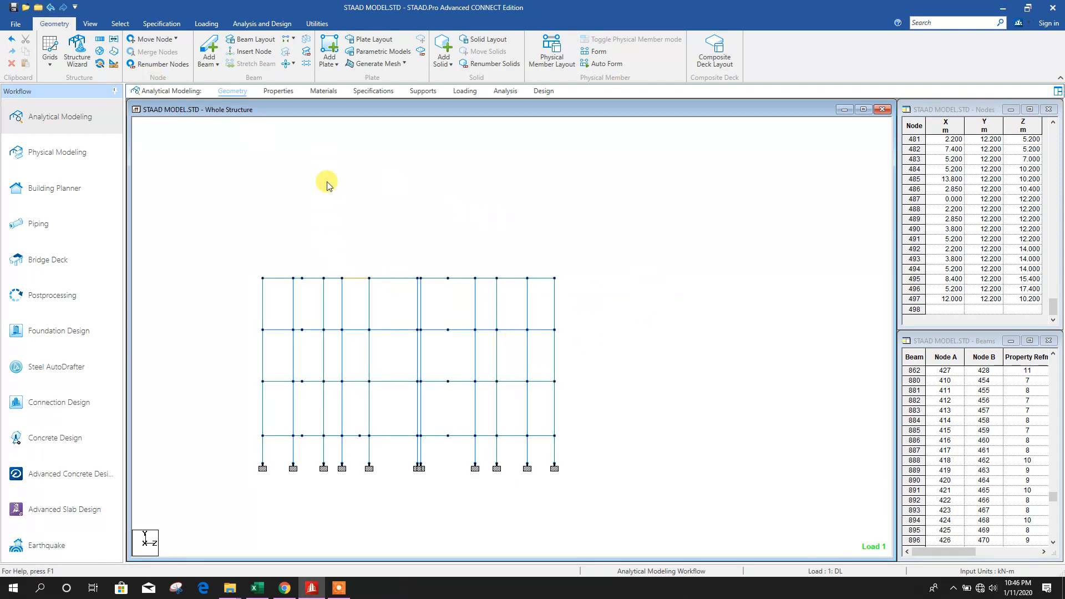
Go to the loading page and isolate the beams of the lowest level in a plan view in the active window.
left_click(466, 91)
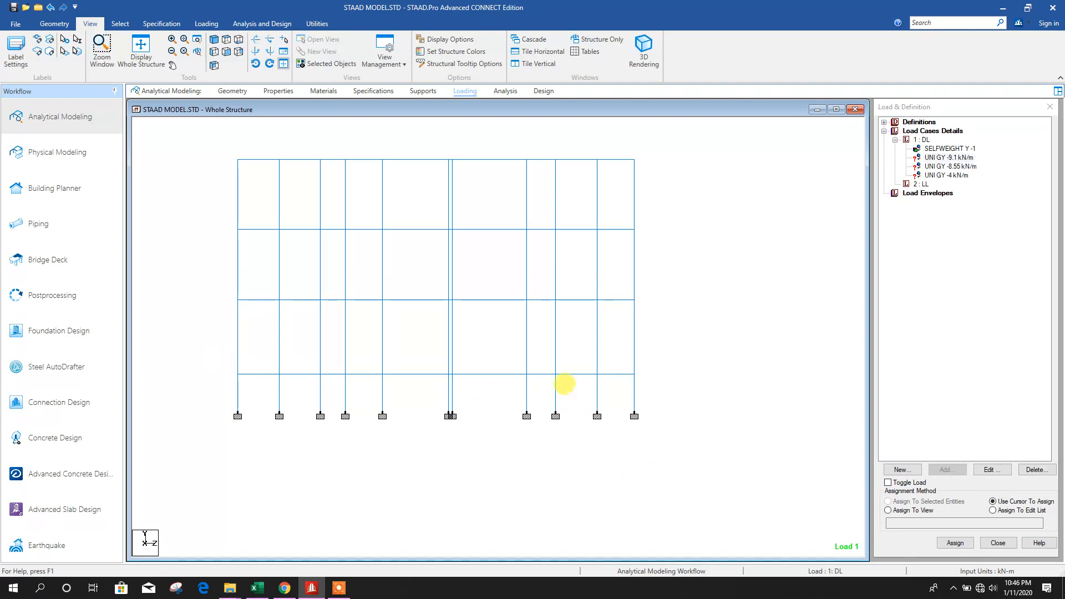
left_click(564, 382)
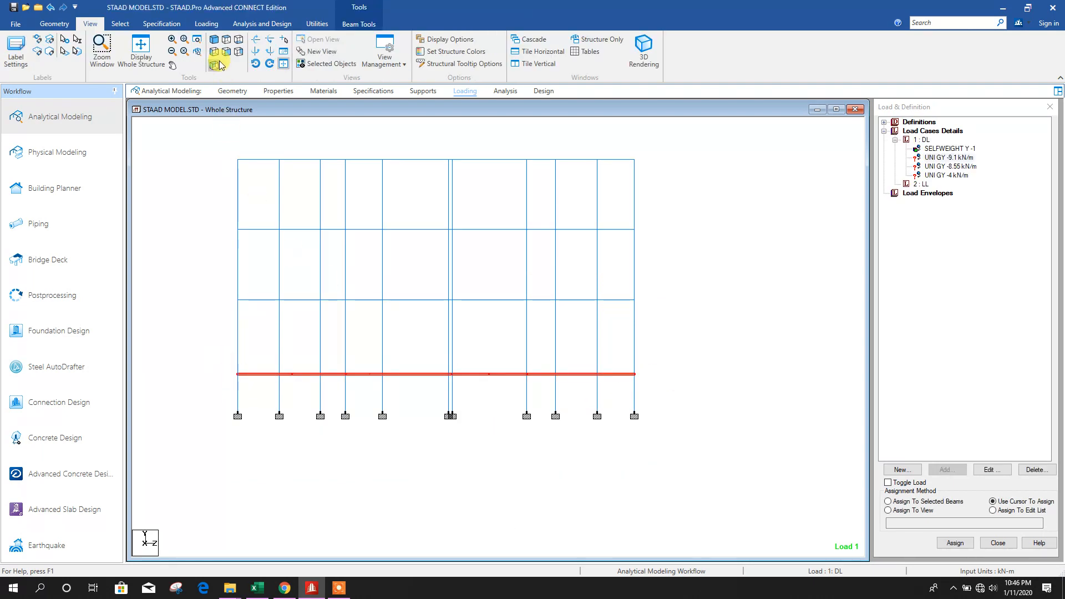
right_click(703, 238)
left_click(725, 428)
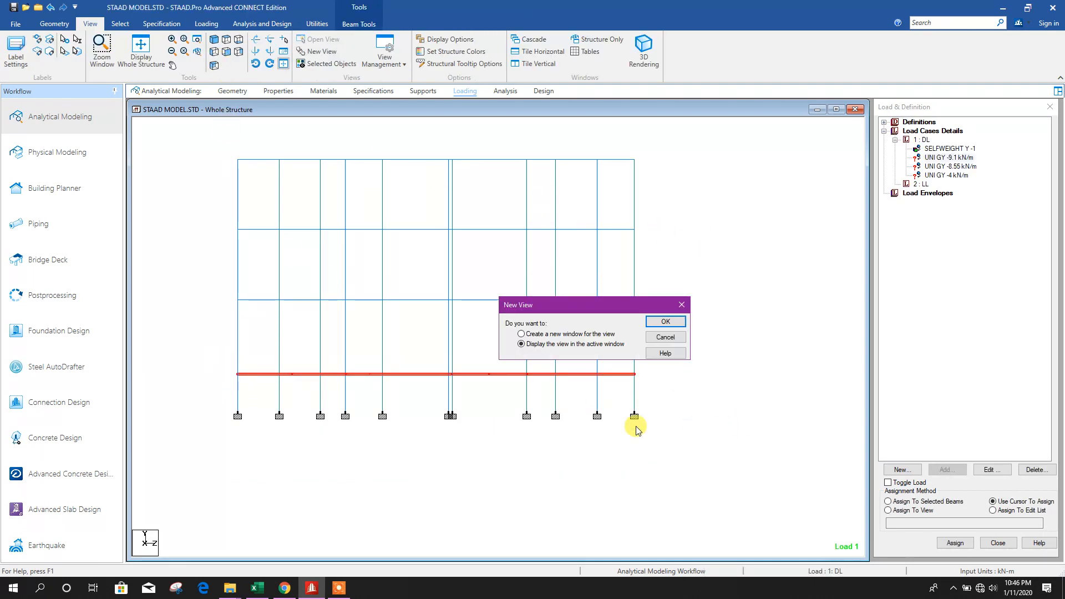
left_click(663, 322)
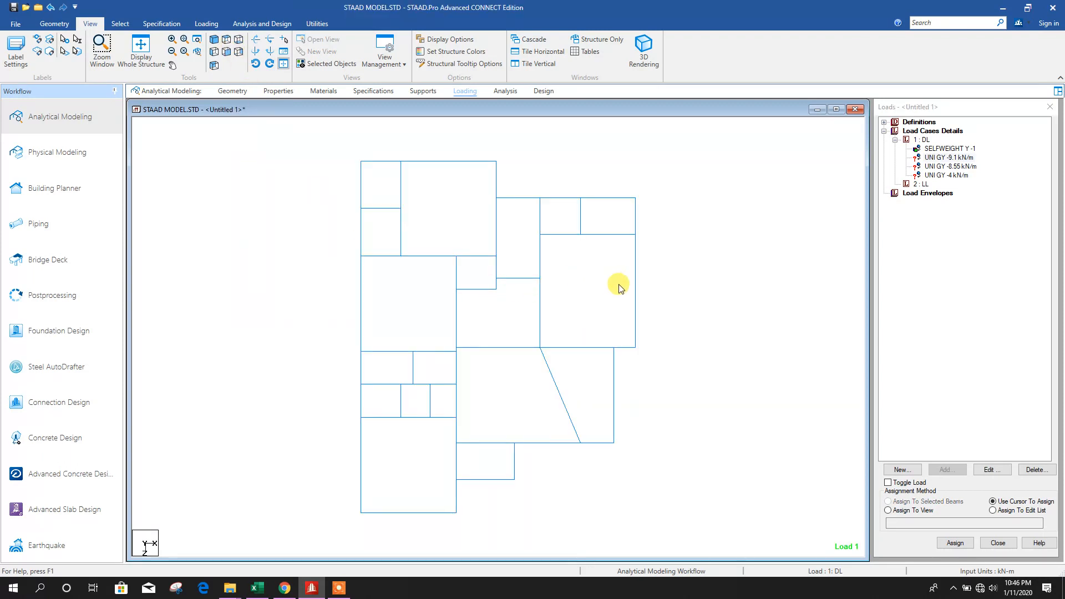
Assign the UNI GY -9.1 kN/m dead load to all lowest-level beams except the diagonal and the short stairwell beam, and save.
left_click_drag(296, 143, 642, 517)
left_click(527, 410, "ctrl")
left_click(478, 276, "ctrl")
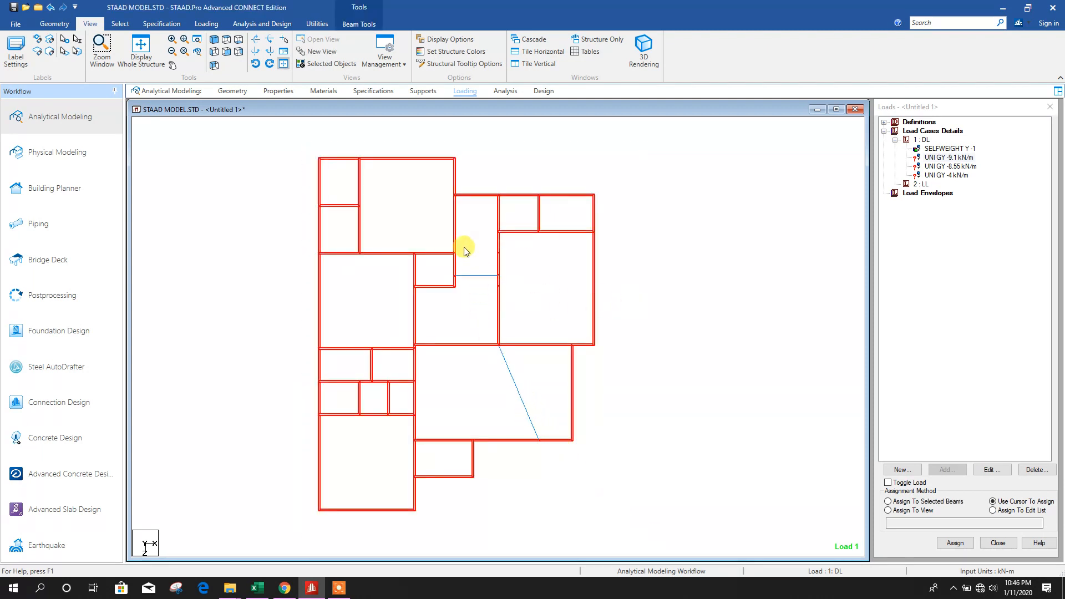
left_click(912, 502)
left_click(956, 543)
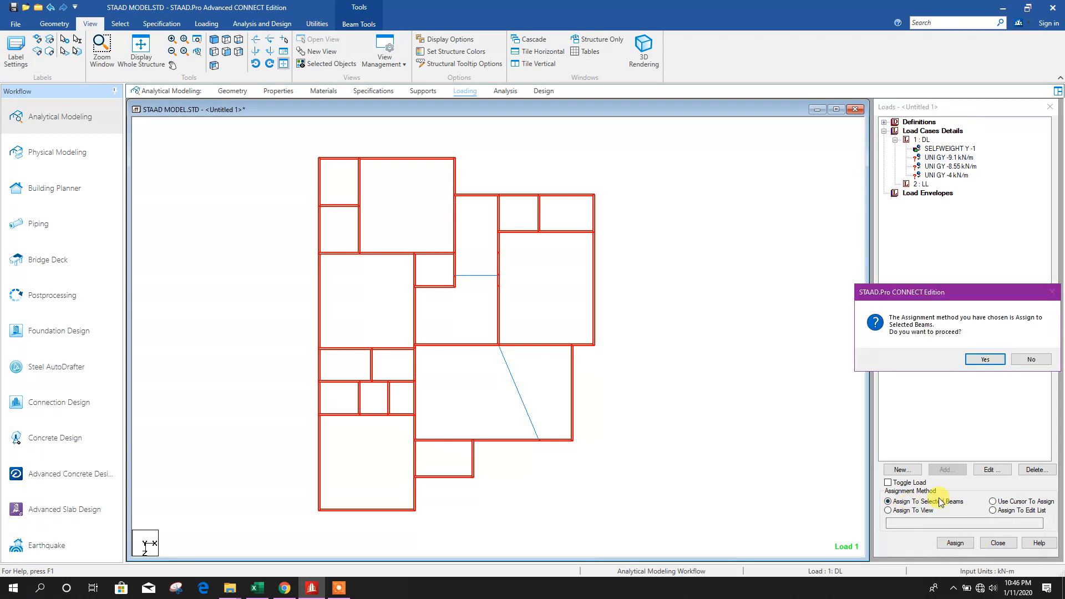
left_click(977, 360)
left_click(516, 166)
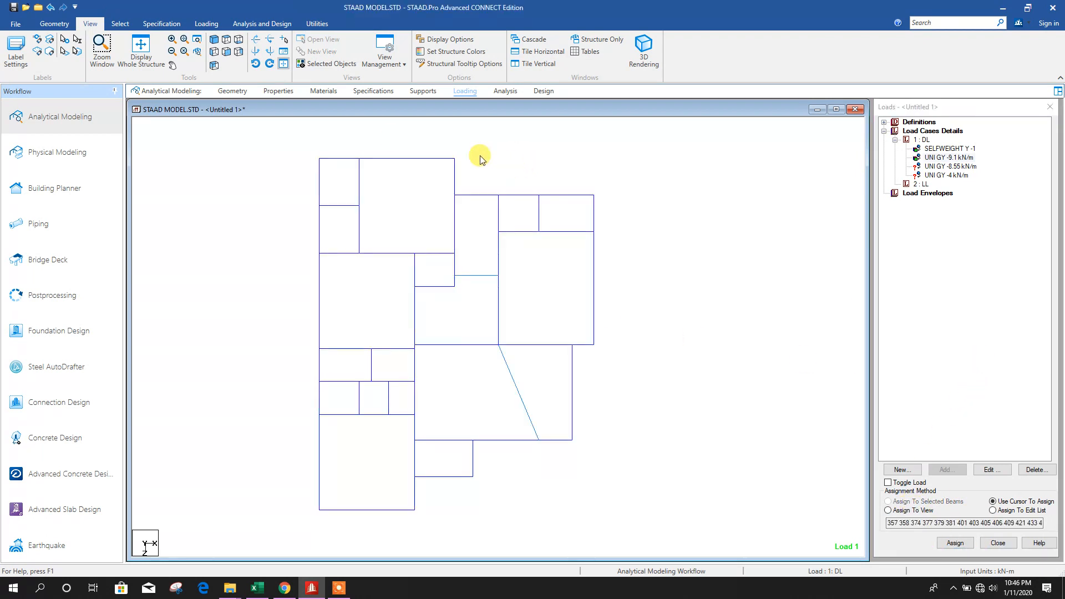
left_click(16, 8)
left_click(527, 350)
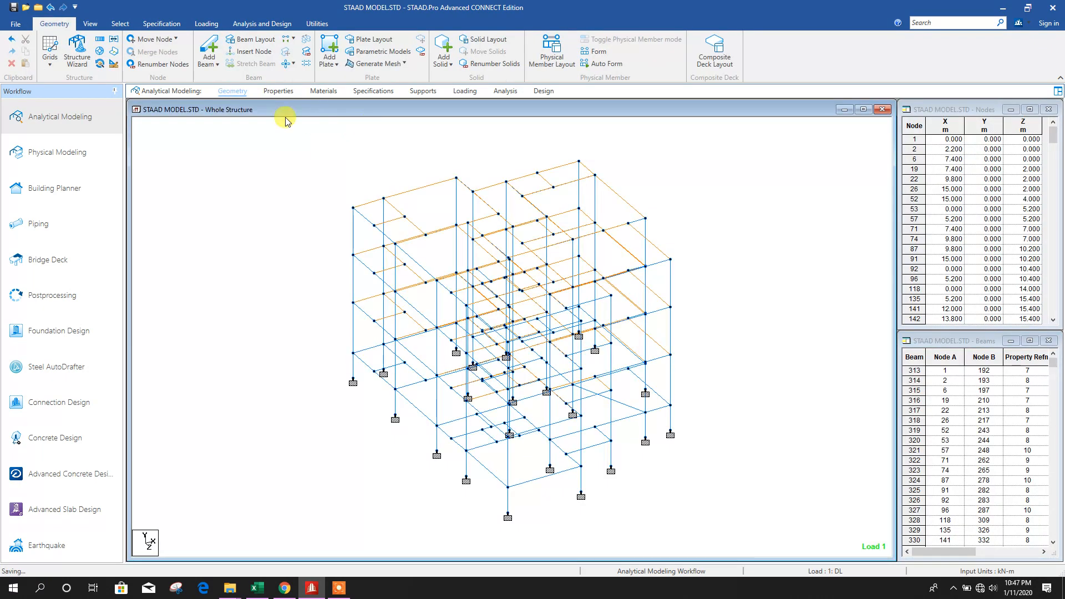
Isolate the beams of the second level from the bottom in the active window and show them in plan.
left_click(214, 53)
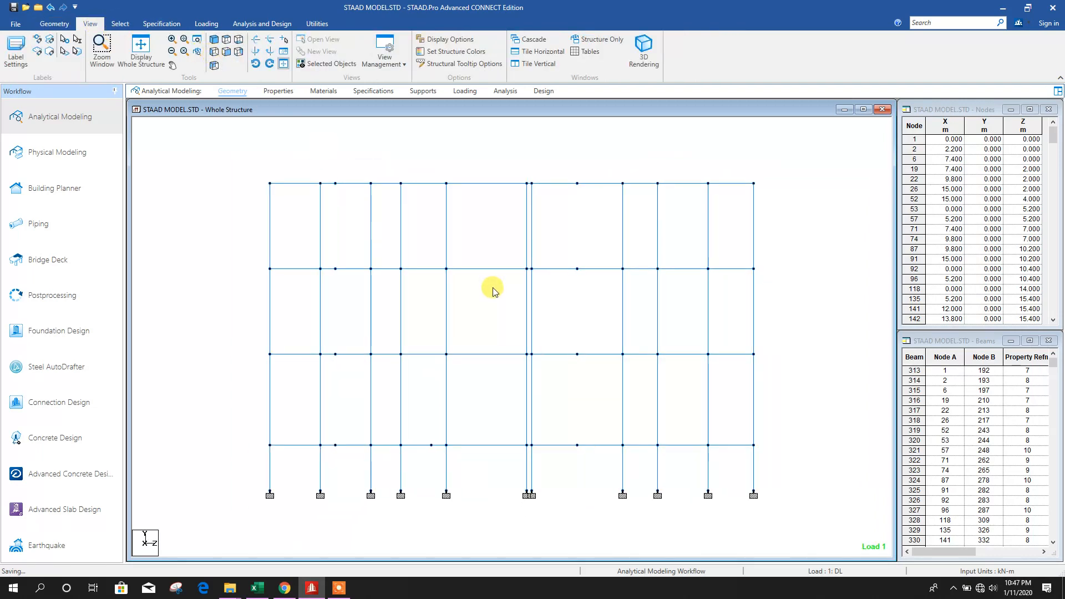
left_click_drag(771, 357, 780, 367)
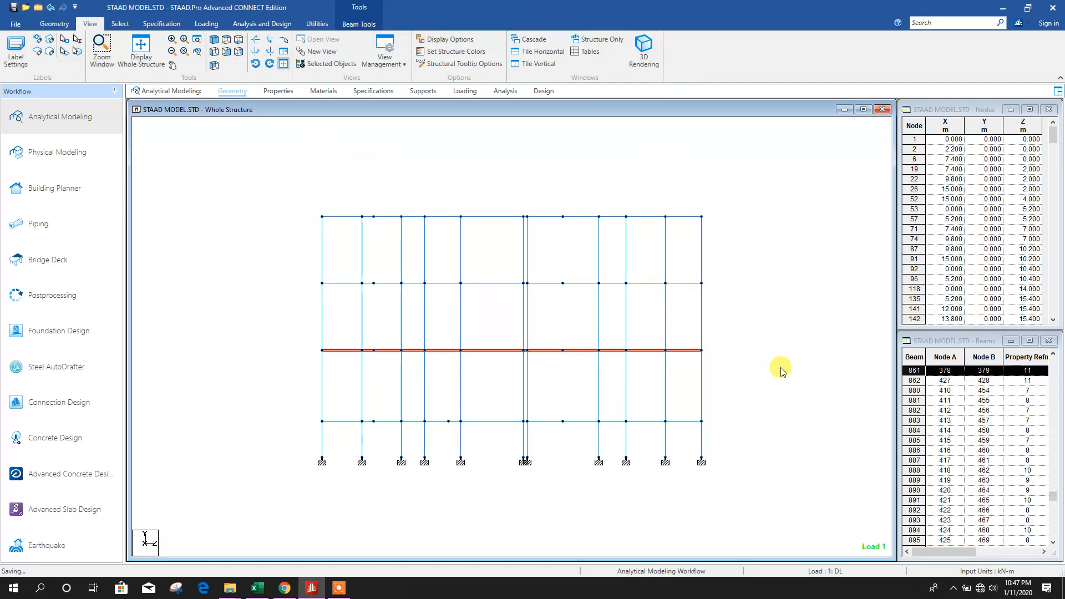
right_click(290, 169)
left_click(333, 357)
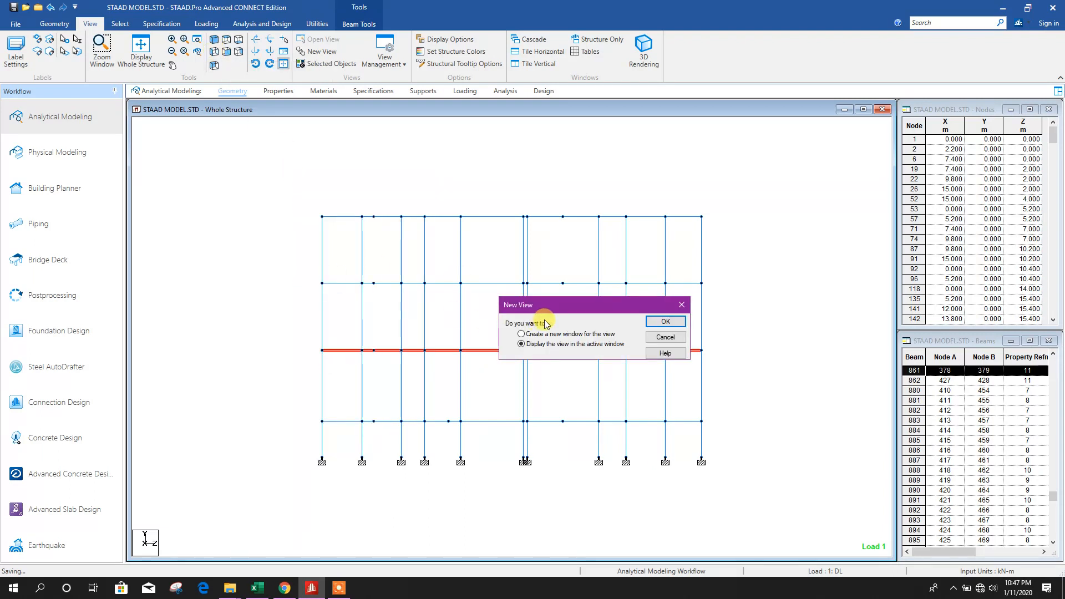
left_click(671, 328)
left_click(228, 40)
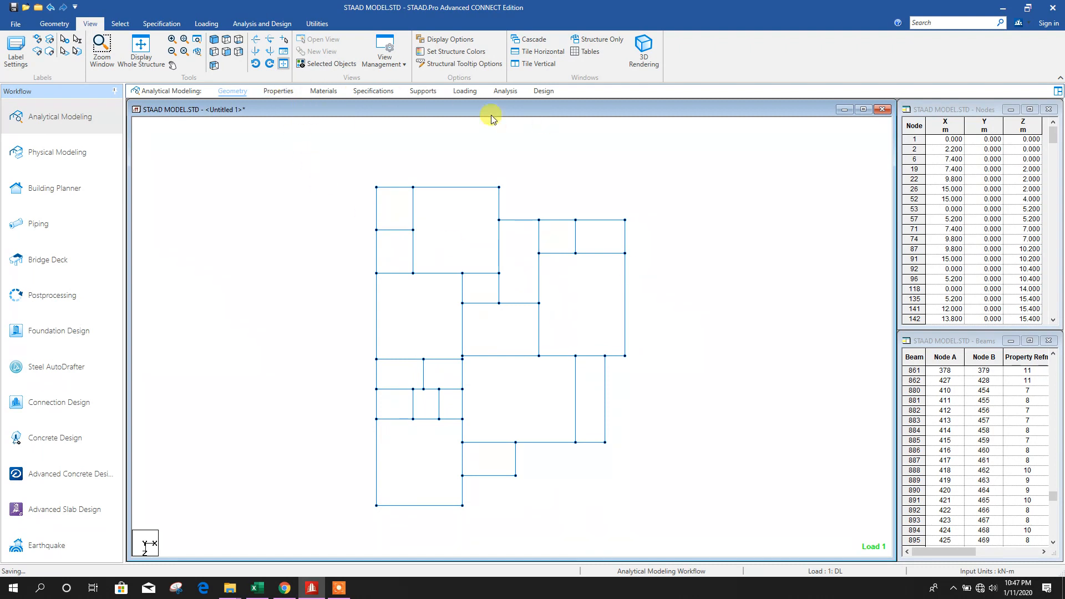
Assign the UNI GY -8.55 kN/m load of the DL case to all beams of this level except the short stairwell beam.
left_click(477, 93)
left_click(886, 131)
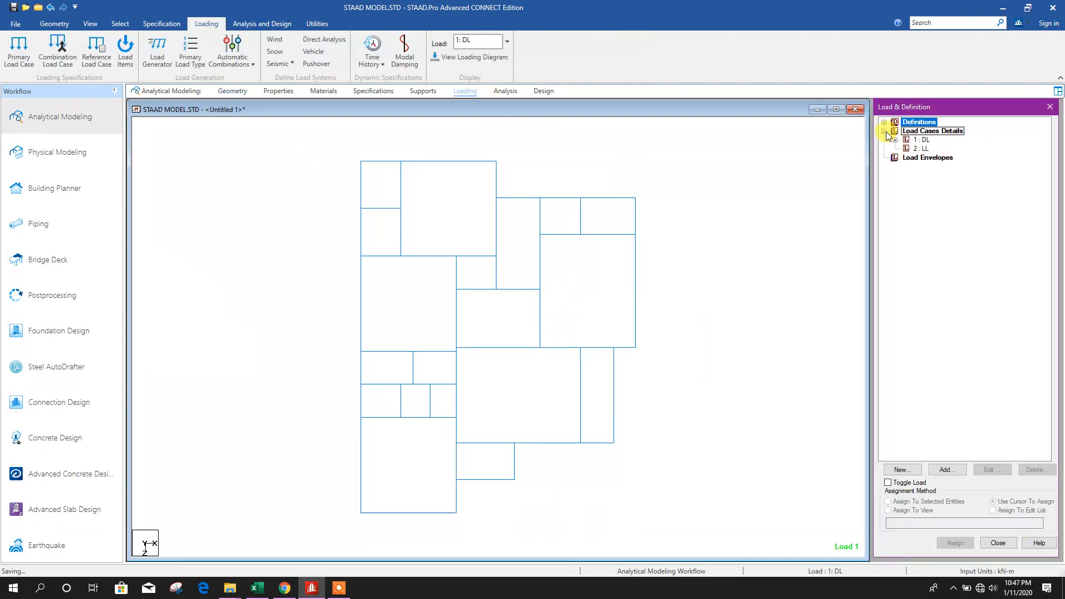
left_click(895, 140)
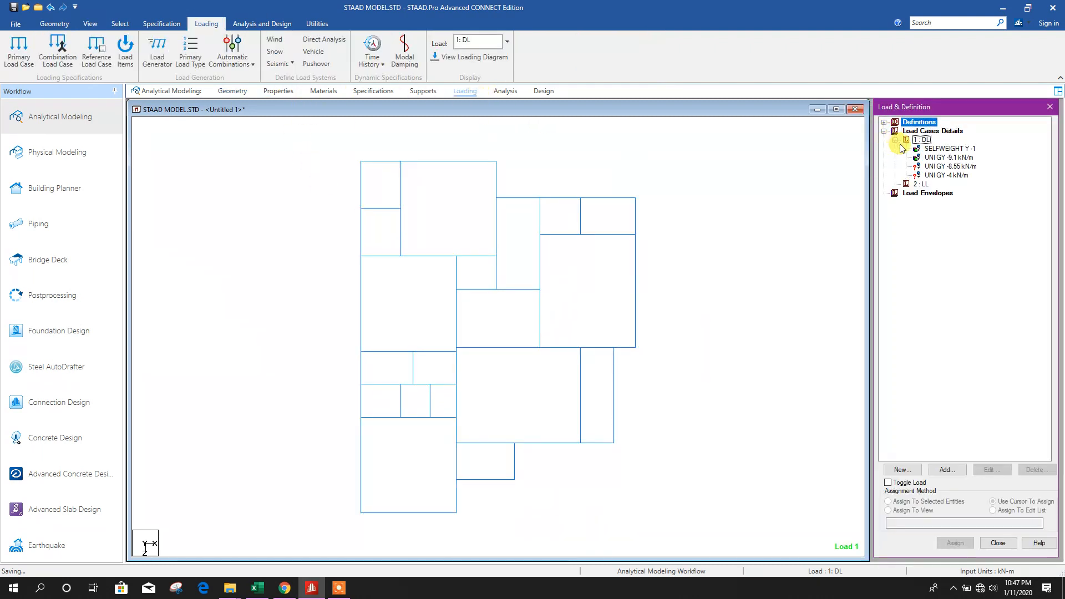
left_click(940, 167)
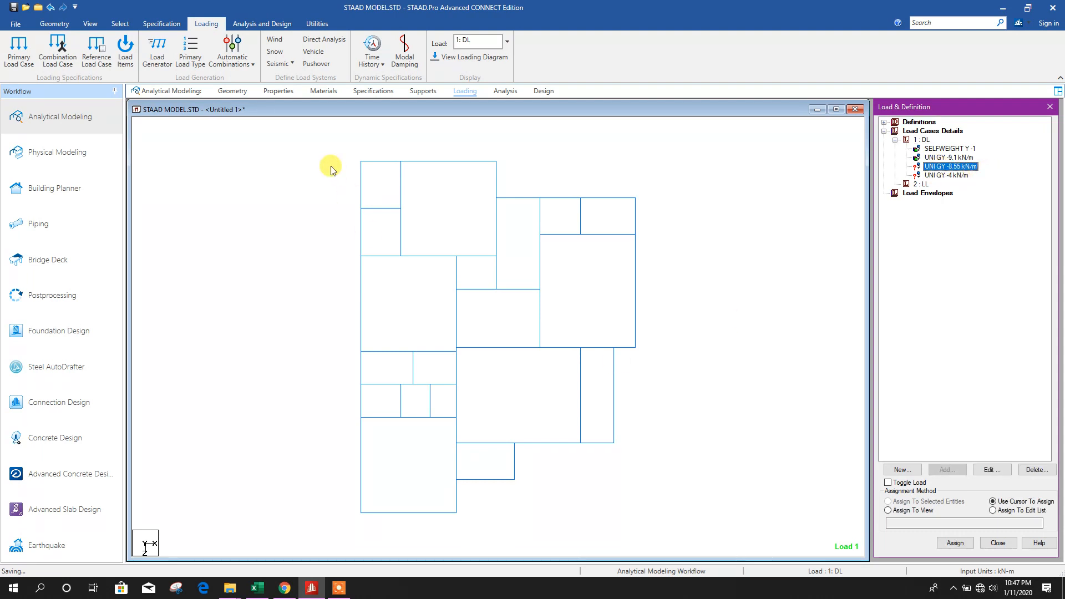
left_click_drag(327, 143, 713, 535)
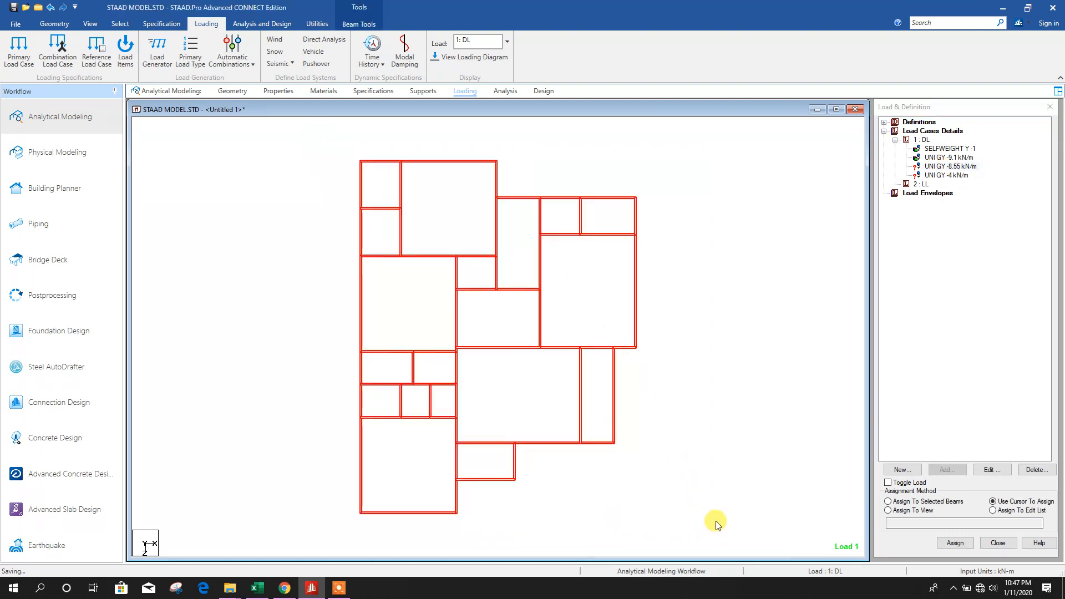
left_click(521, 288, "ctrl")
left_click(918, 503)
left_click(955, 540)
left_click(986, 361)
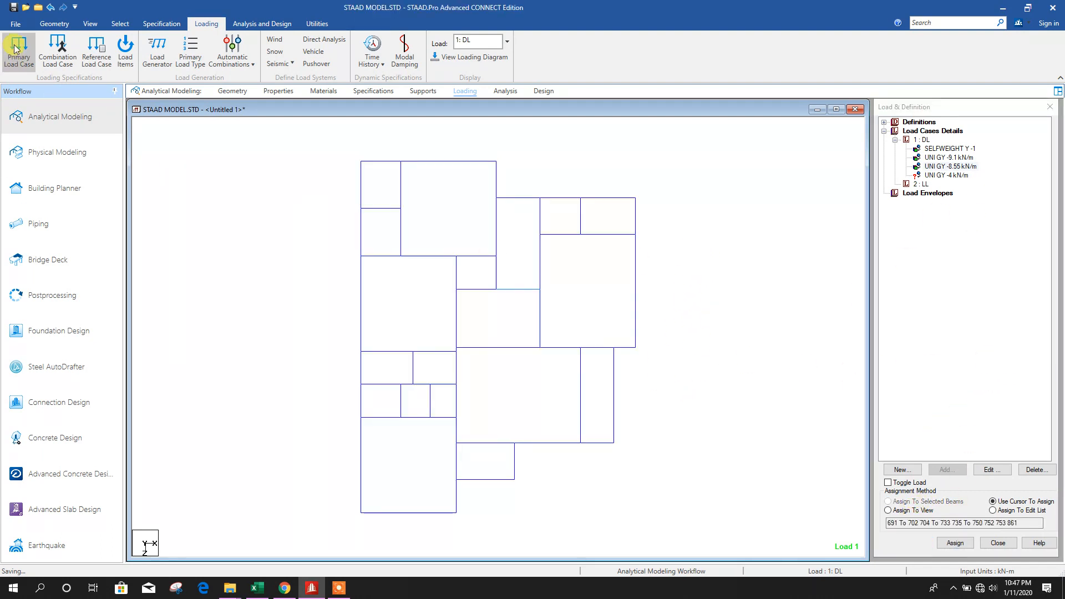
Save the model and isolate the beams of the top level in a plan view in the active window.
left_click(516, 346)
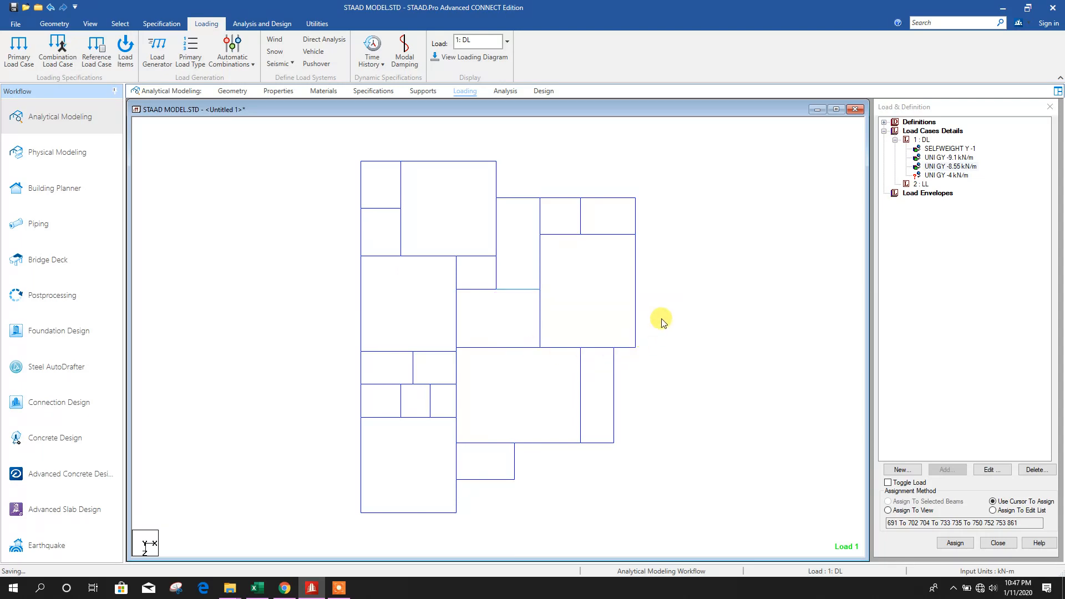
left_click(240, 95)
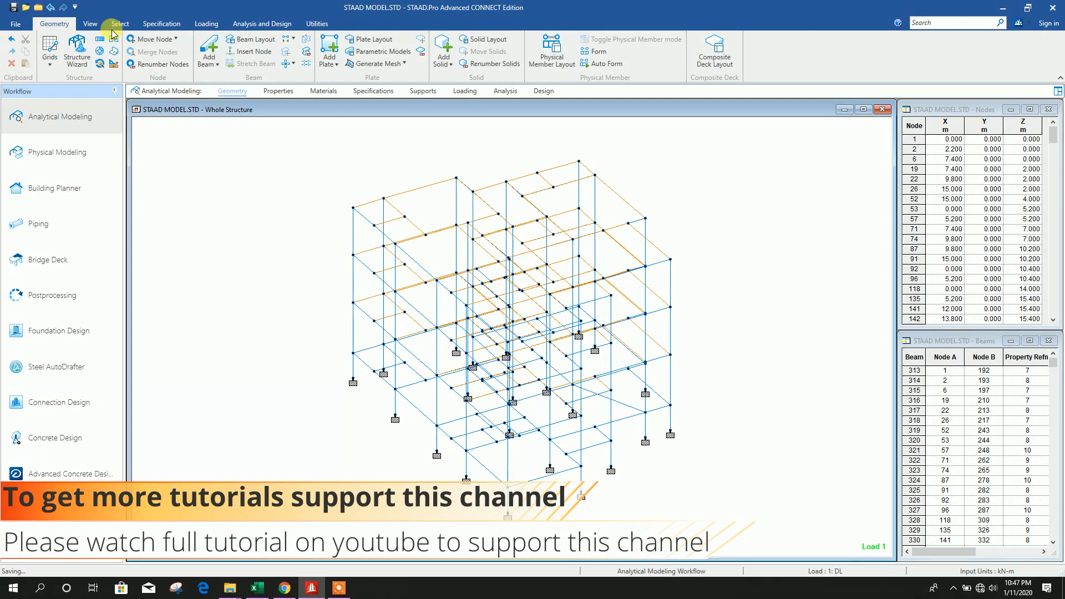
left_click(91, 25)
left_click(214, 63)
left_click_drag(257, 191, 756, 238)
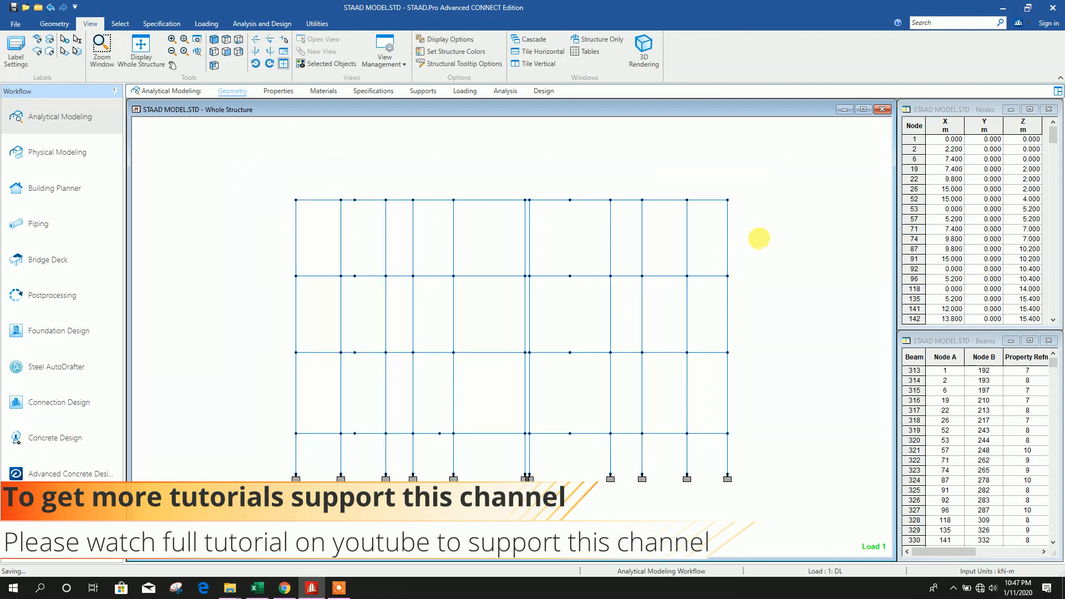
right_click(370, 160)
left_click(419, 351)
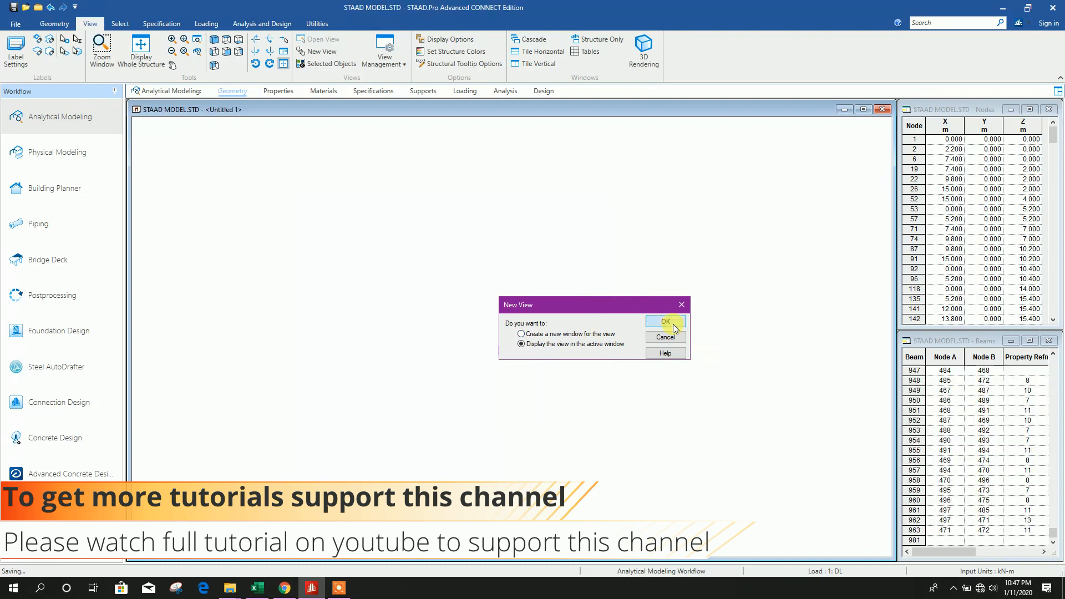
left_click(674, 326)
left_click(228, 39)
Assign the UNI GY -4 kN/m load of the DL case to the outer perimeter beams of the top level, and save.
left_click(465, 91)
left_click(895, 140)
left_click(946, 175)
left_click(360, 186)
left_click(387, 161, "ctrl")
left_click(449, 161, "ctrl")
left_click(608, 198, "ctrl")
left_click(636, 290, "ctrl")
left_click(614, 395, "ctrl")
left_click(547, 443, "ctrl")
left_click(361, 400, "ctrl")
left_click(888, 501)
left_click(955, 544)
left_click(13, 8)
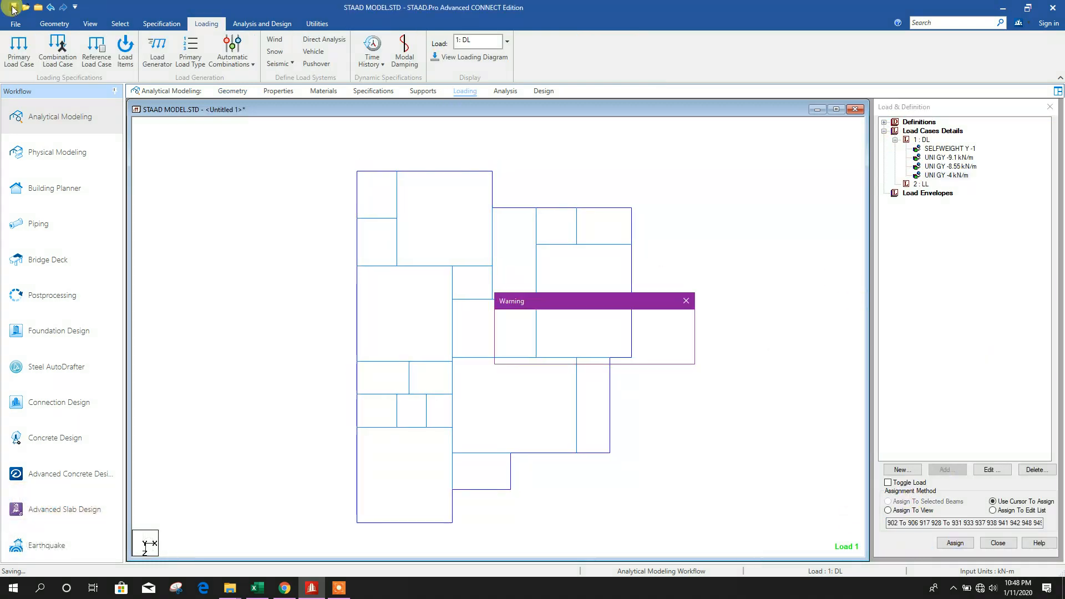
Assign the Rect 23.62x7.87 section to the two upper-level R13 beams of the whole structure, and save.
left_click(275, 91)
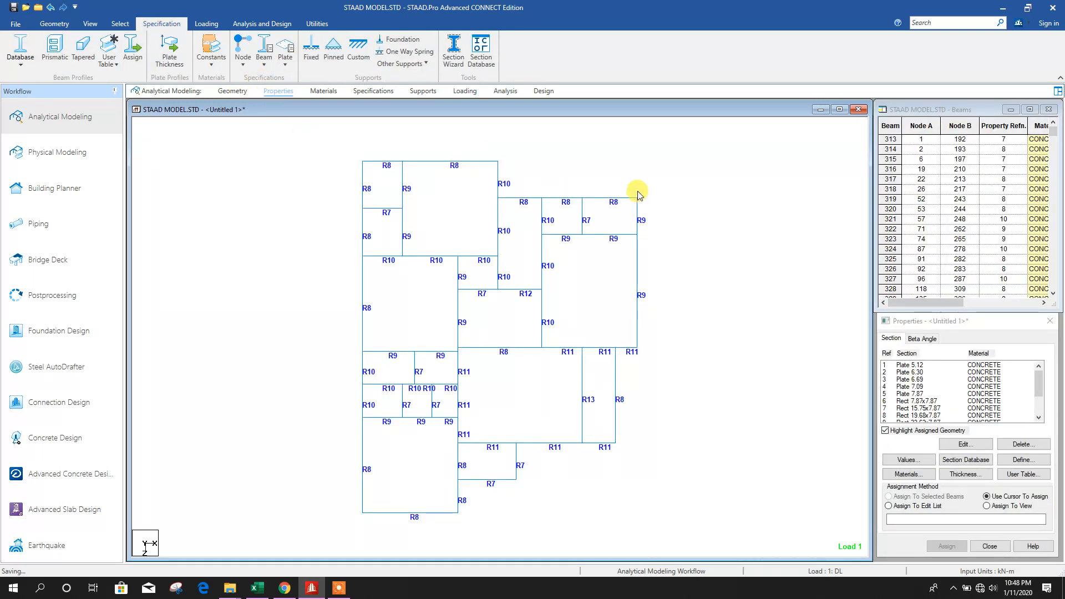
left_click(859, 109)
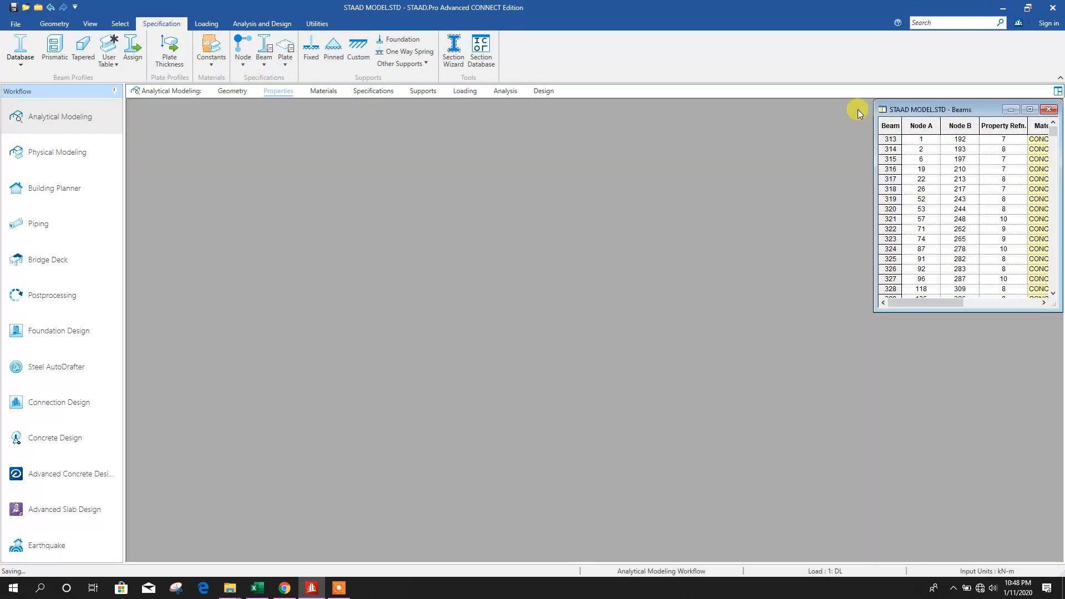
left_click(292, 93)
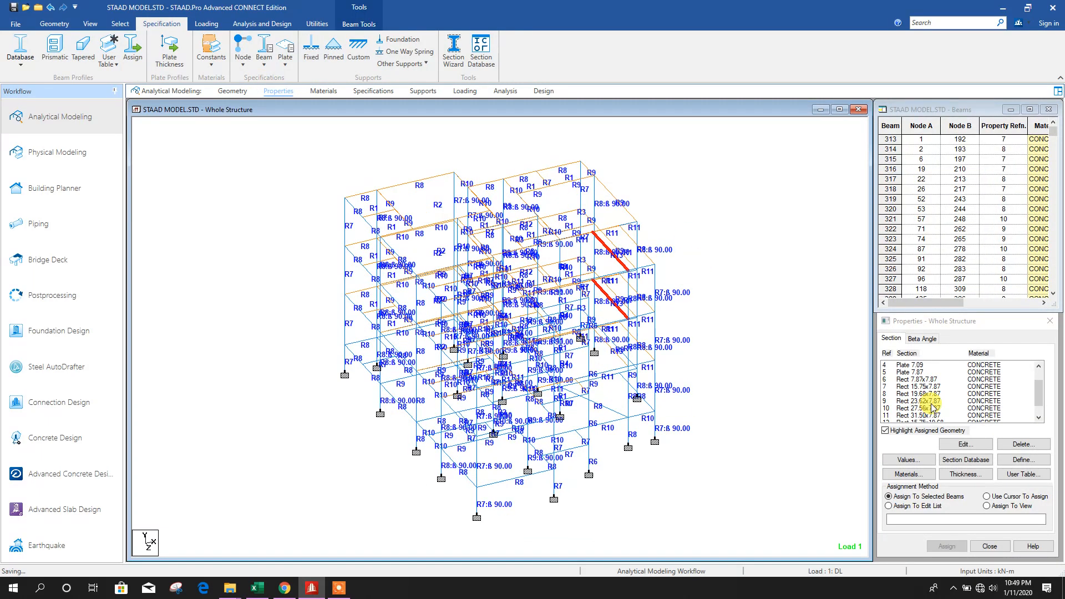
left_click(934, 401)
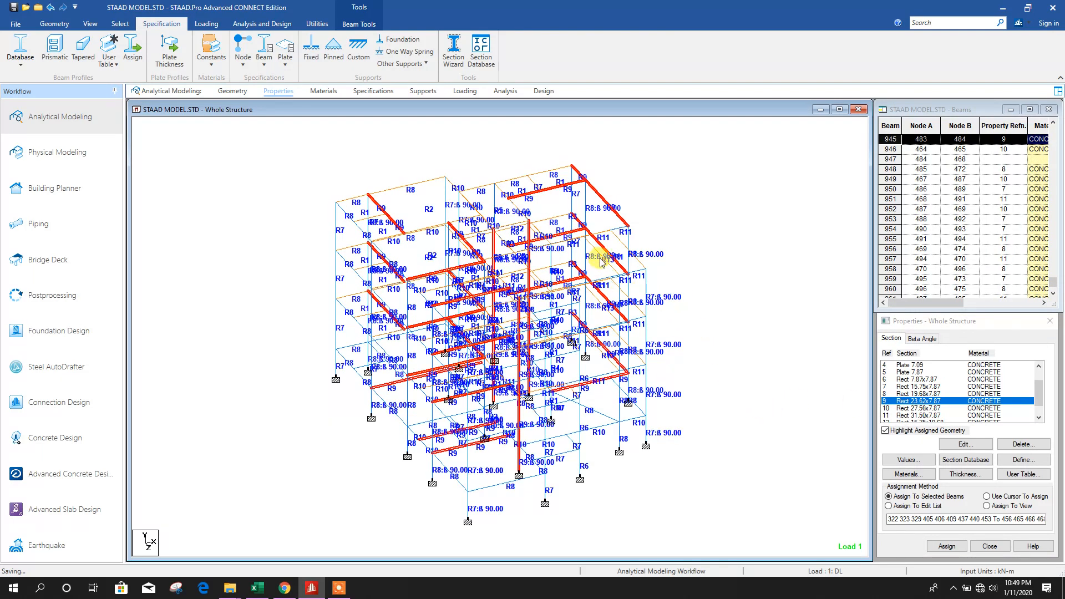
left_click(607, 272)
left_click(609, 314, "ctrl")
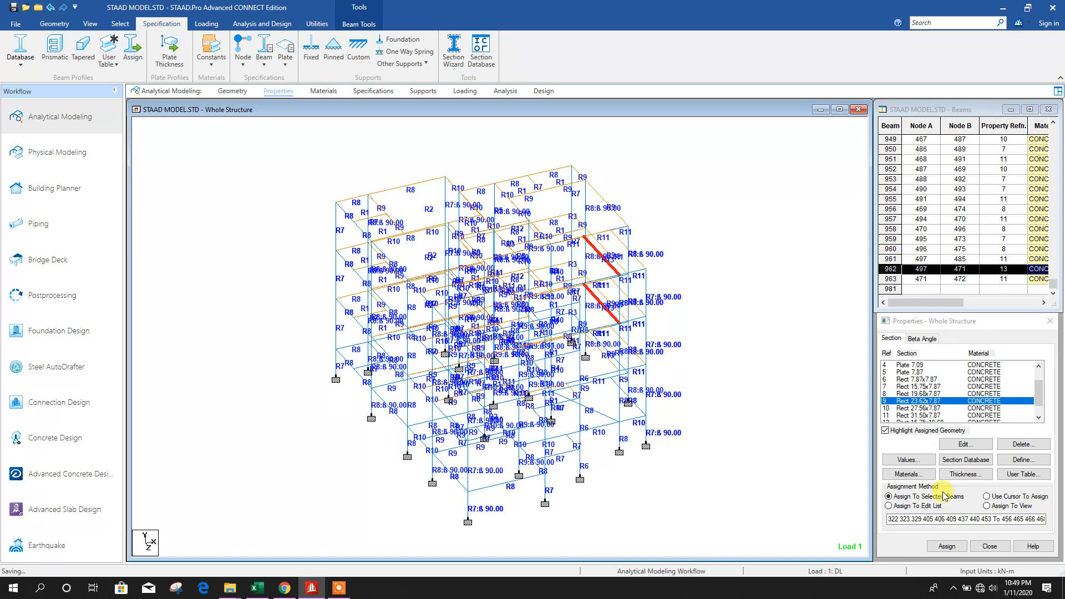
left_click(947, 544)
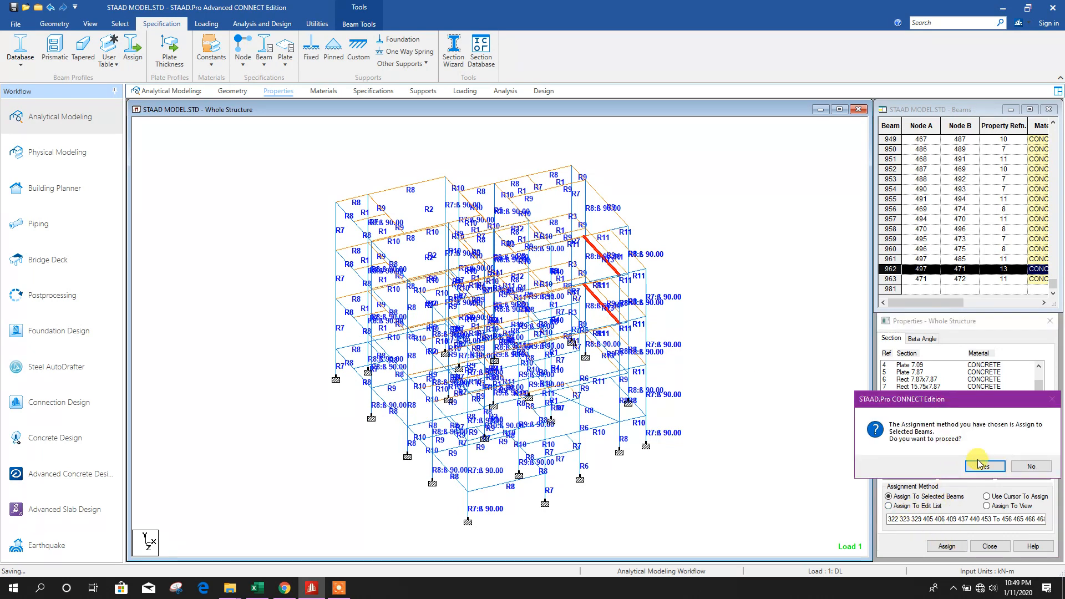
left_click(980, 467)
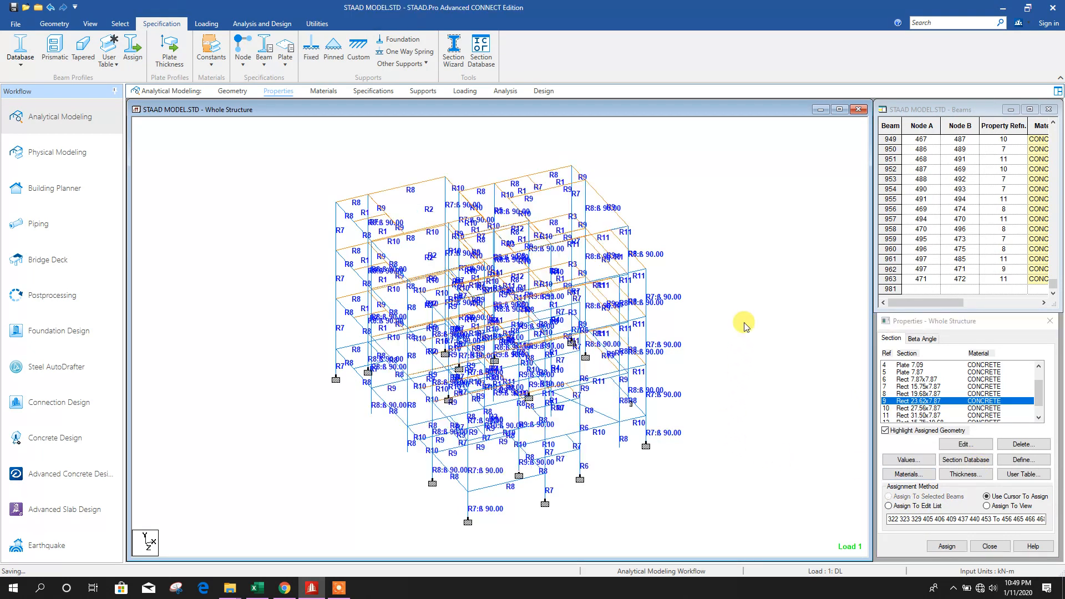
left_click(13, 7)
left_click(527, 350)
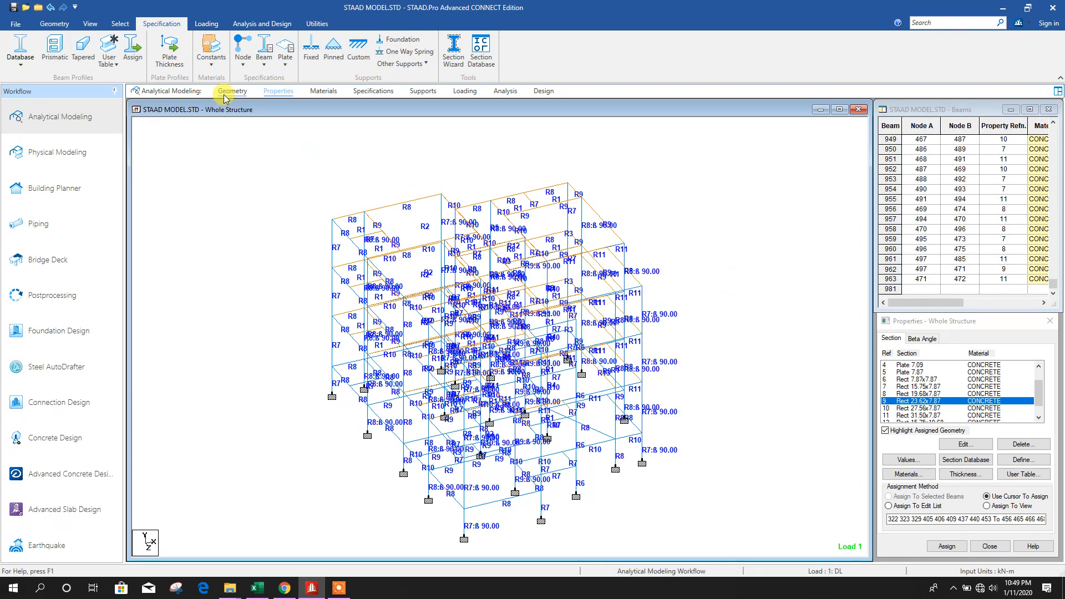
Go to the loading page and show the whole structure in a side elevation.
left_click(232, 91)
middle_click_drag(763, 286, 542, 166)
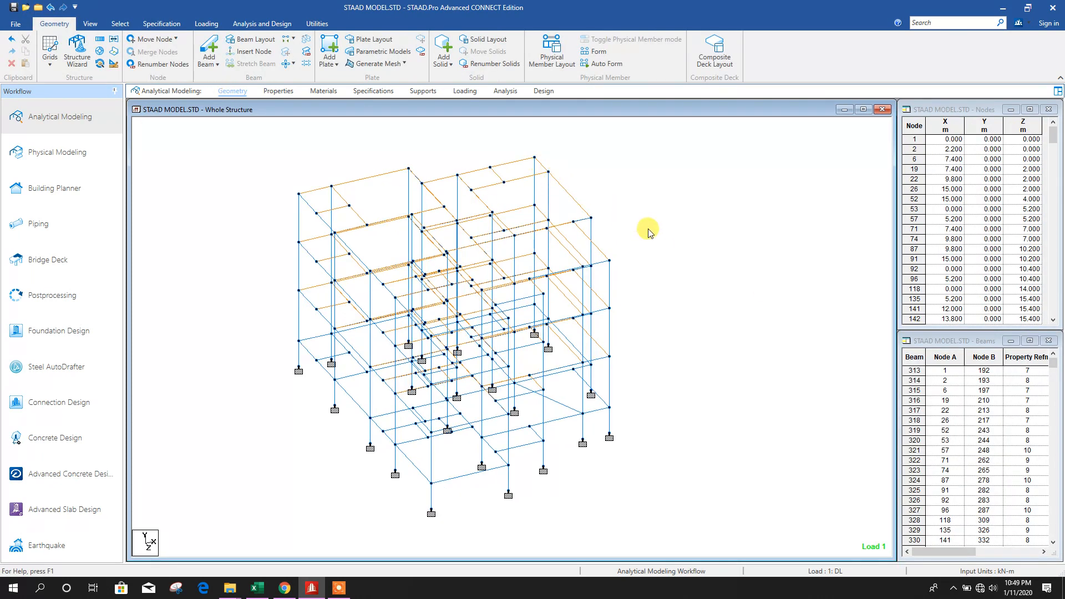
middle_click_drag(691, 293, 689, 279)
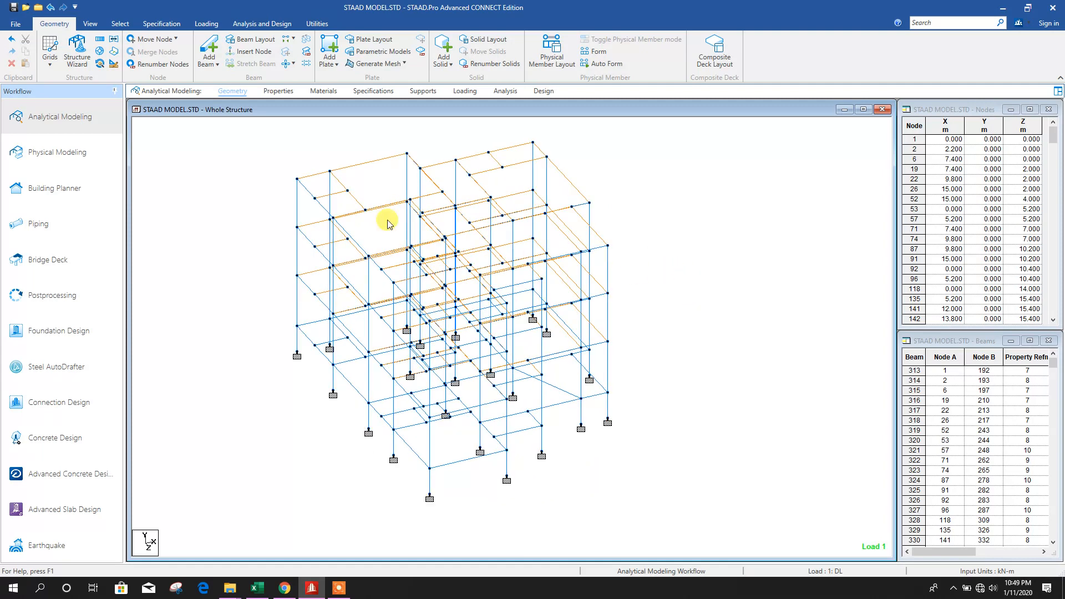
left_click(465, 91)
middle_click_drag(719, 213, 724, 218)
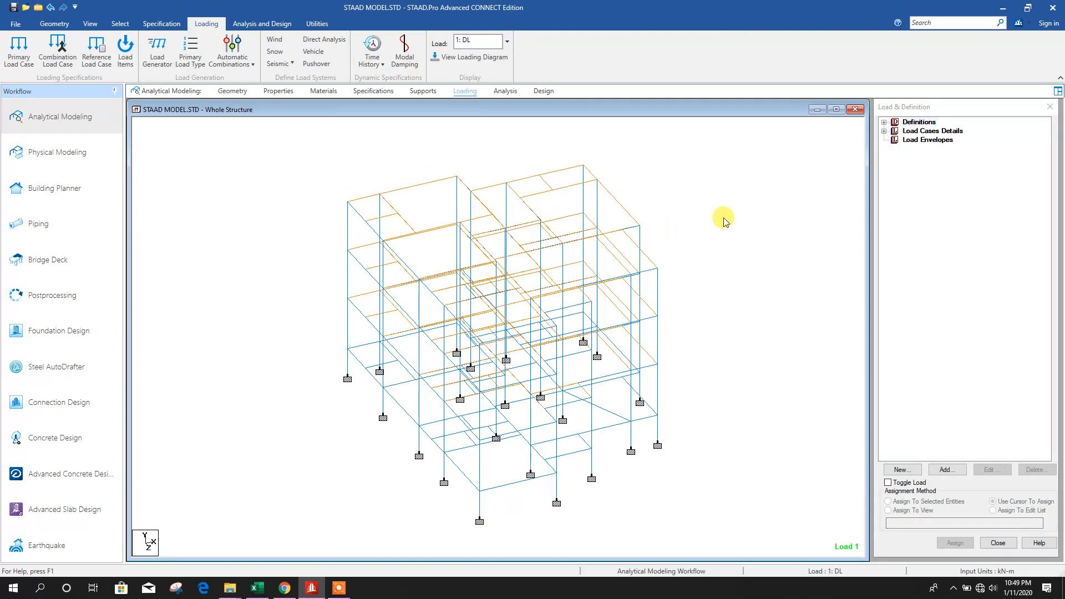
left_click(90, 24)
left_click(214, 52)
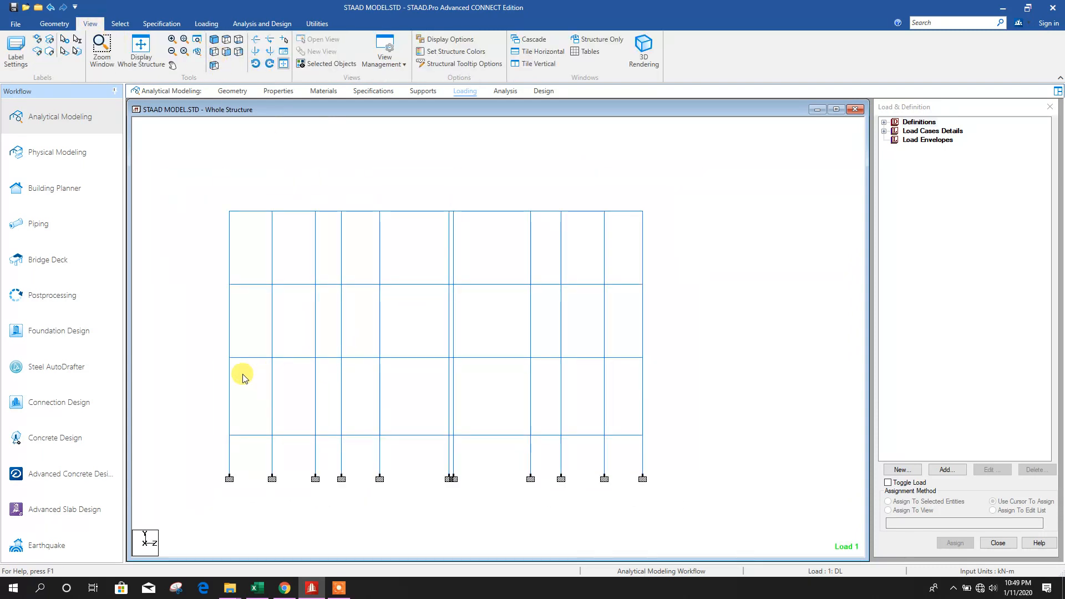
Isolate the slab plates of the second level from the bottom in the active window and show them in plan.
left_click(120, 23)
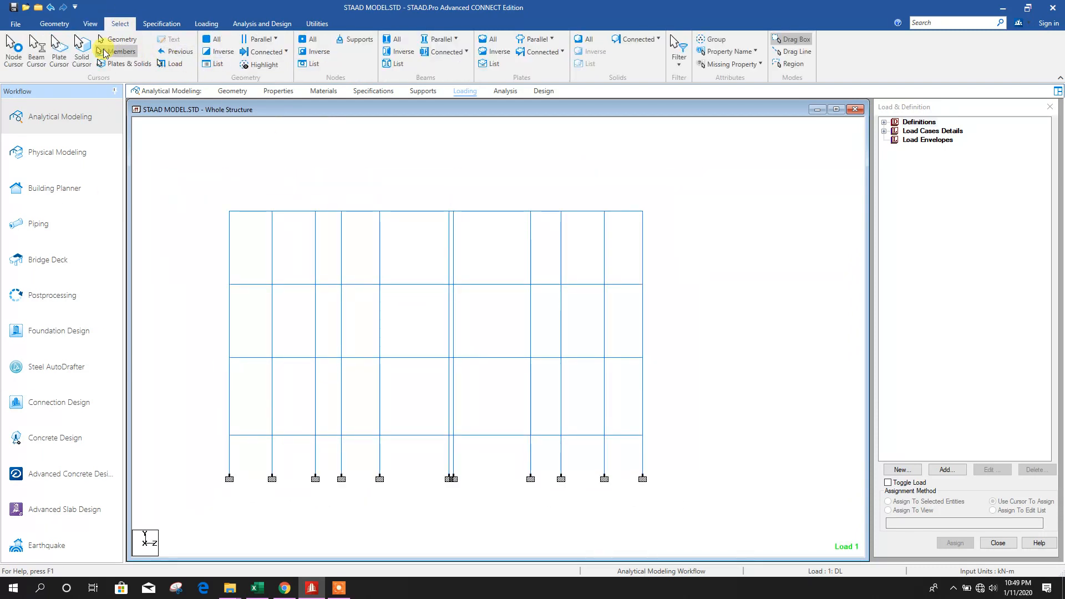
left_click(59, 53)
left_click_drag(208, 337, 693, 371)
right_click(417, 162)
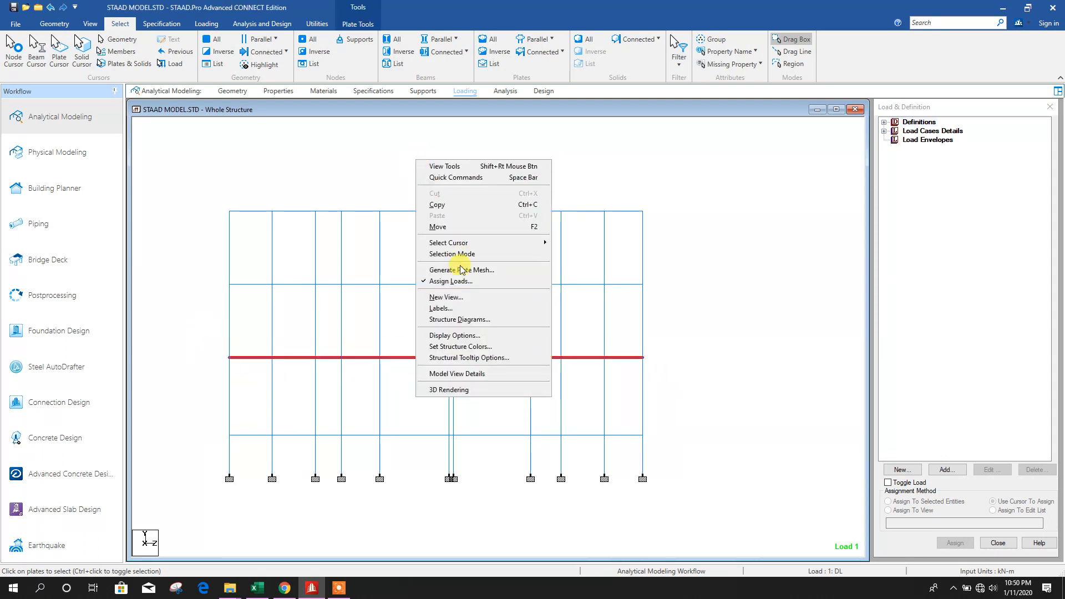
left_click(455, 293)
left_click(665, 321)
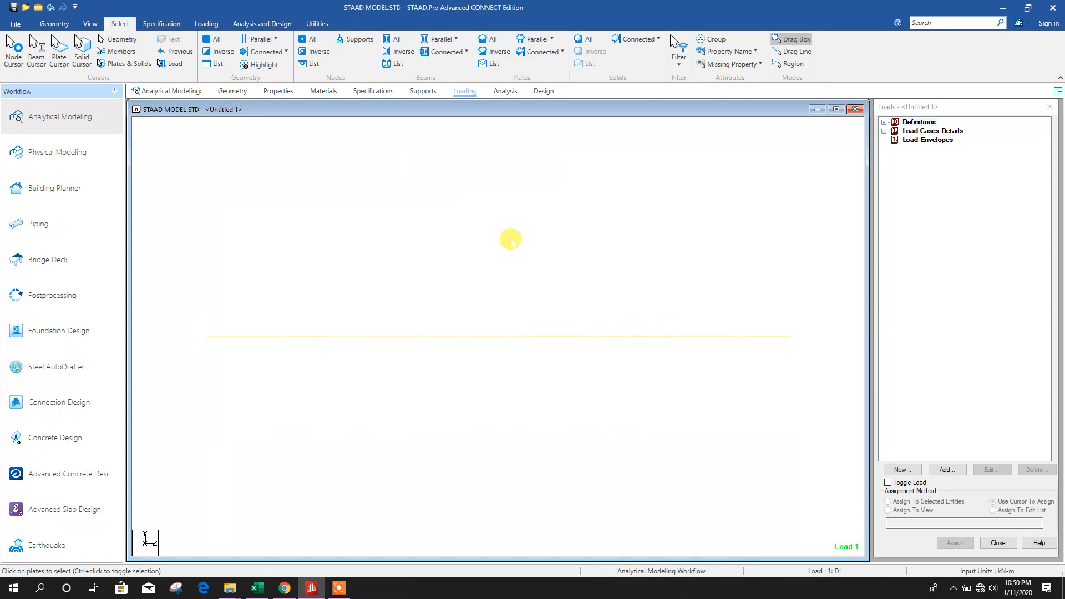
left_click(91, 24)
left_click(226, 38)
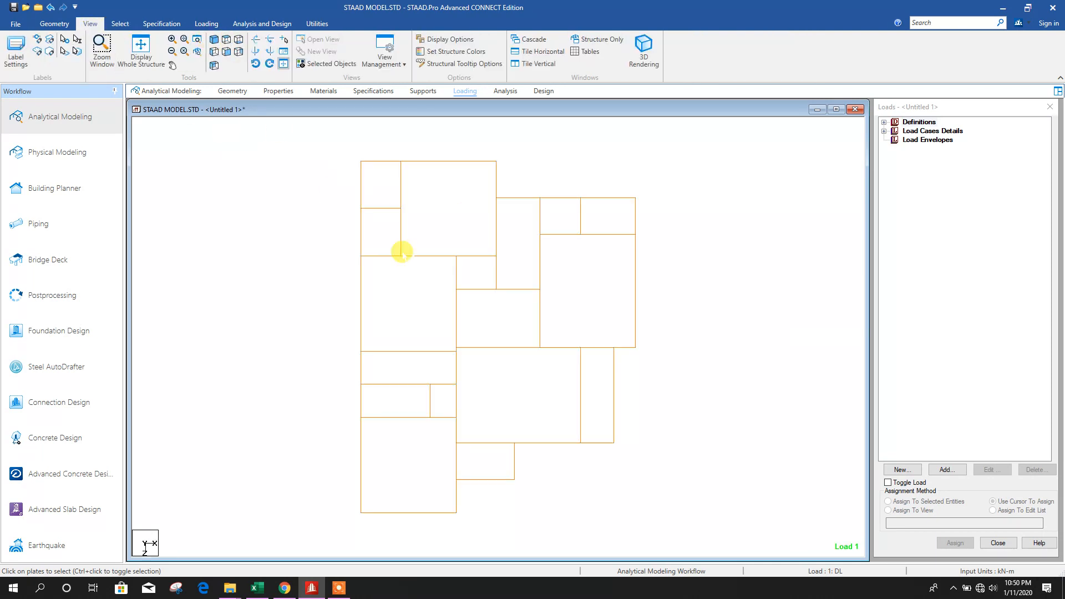
Add a full-plate pressure load of -5.6 kN/m2 in the GY direction to the DL load case.
left_click(884, 132)
left_click(895, 140)
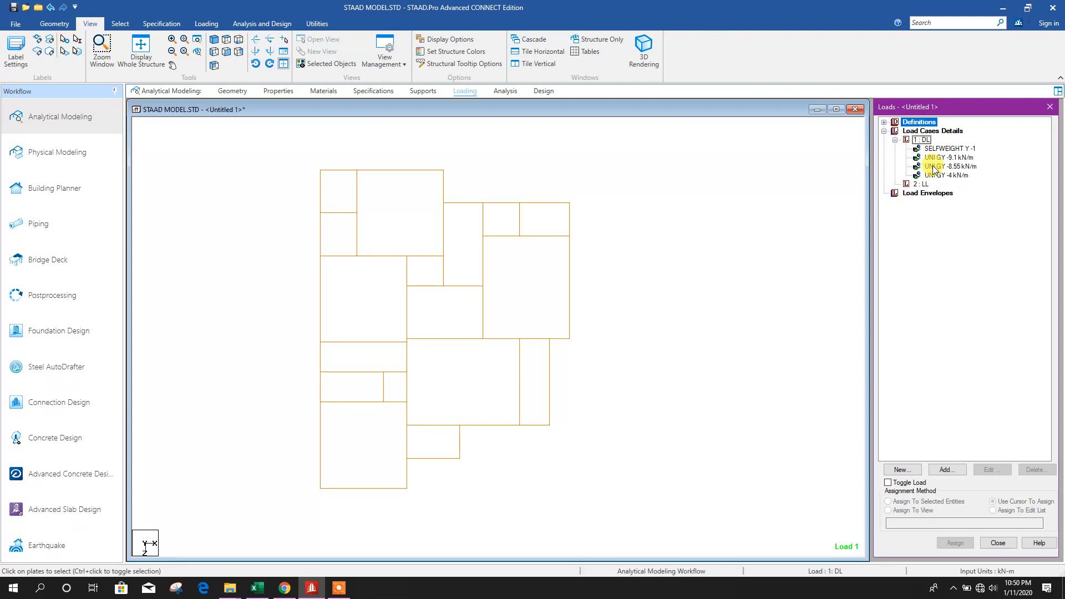
left_click(923, 141)
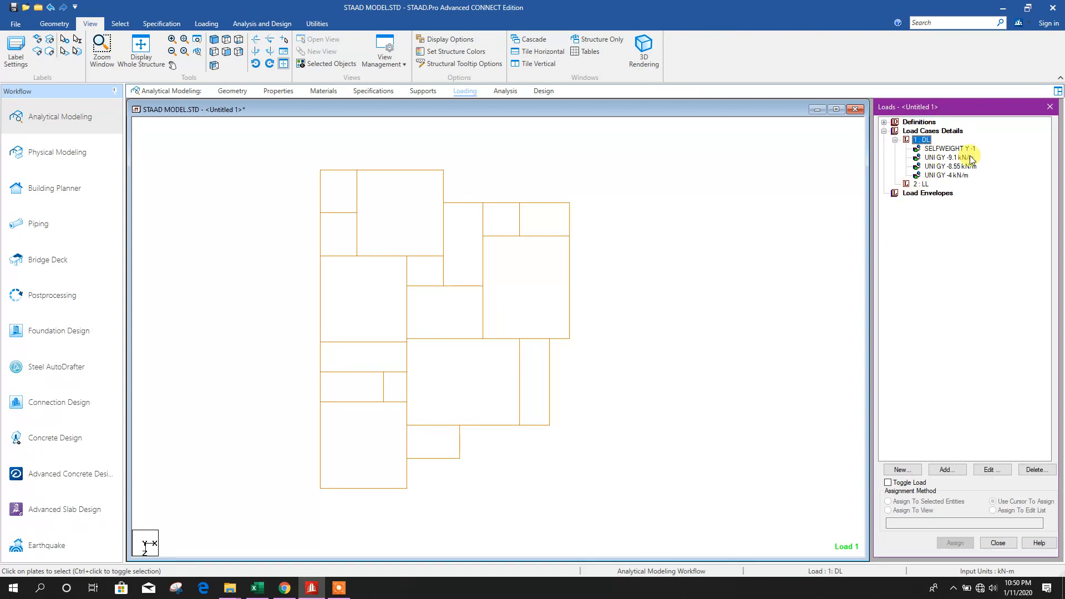
left_click(946, 470)
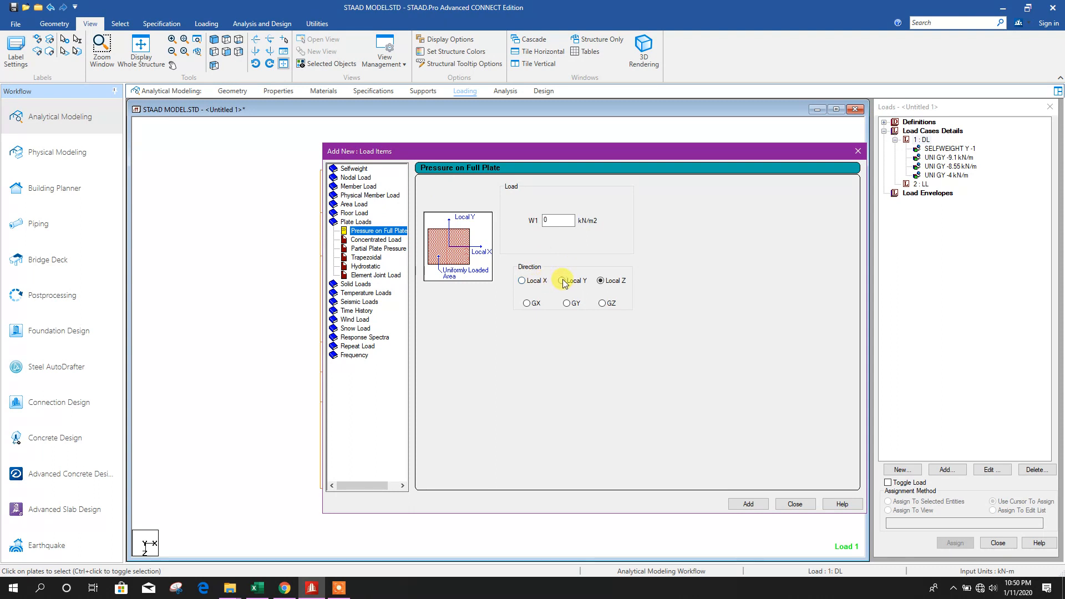
left_click(567, 304)
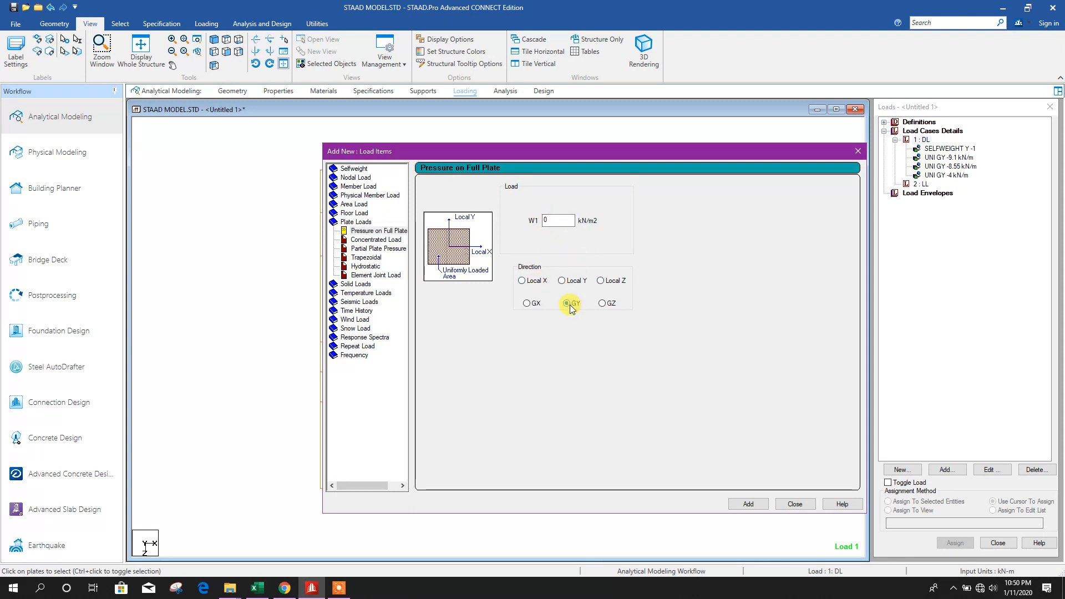
double_click(547, 221)
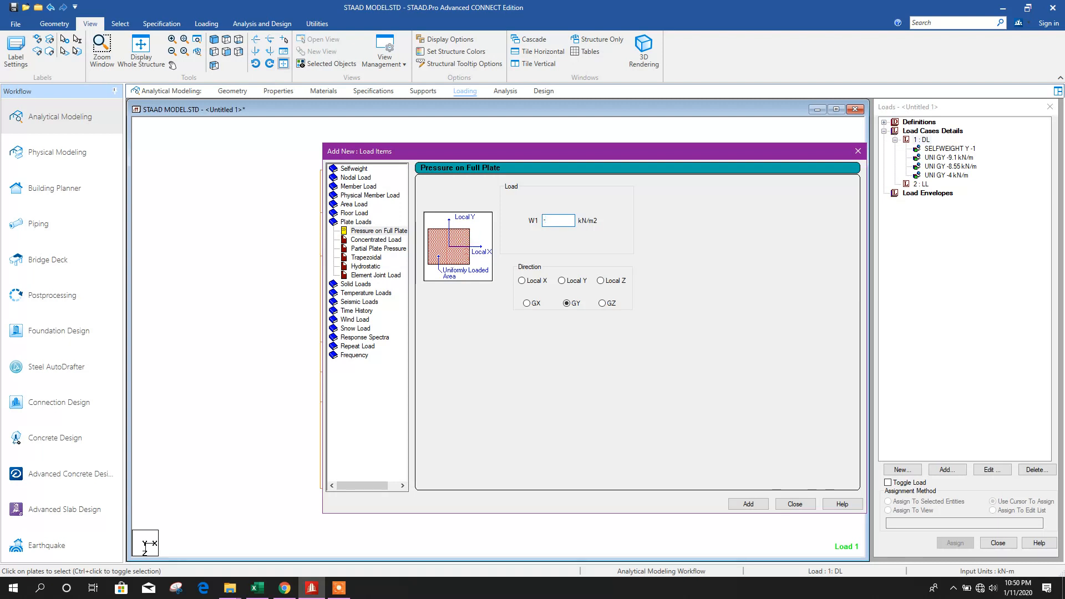
type("-5.")
key("BackSpace")
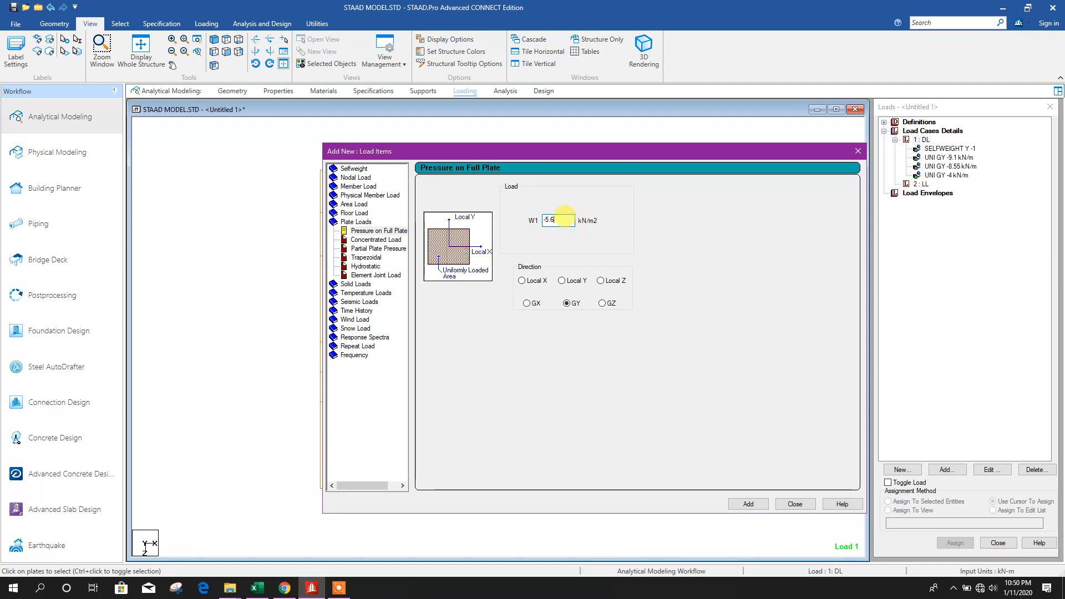
left_click(756, 506)
Add three more GY full-plate pressure loads of -2, -3.5 and -3 kN/m2 to the DL load case.
left_click(554, 216)
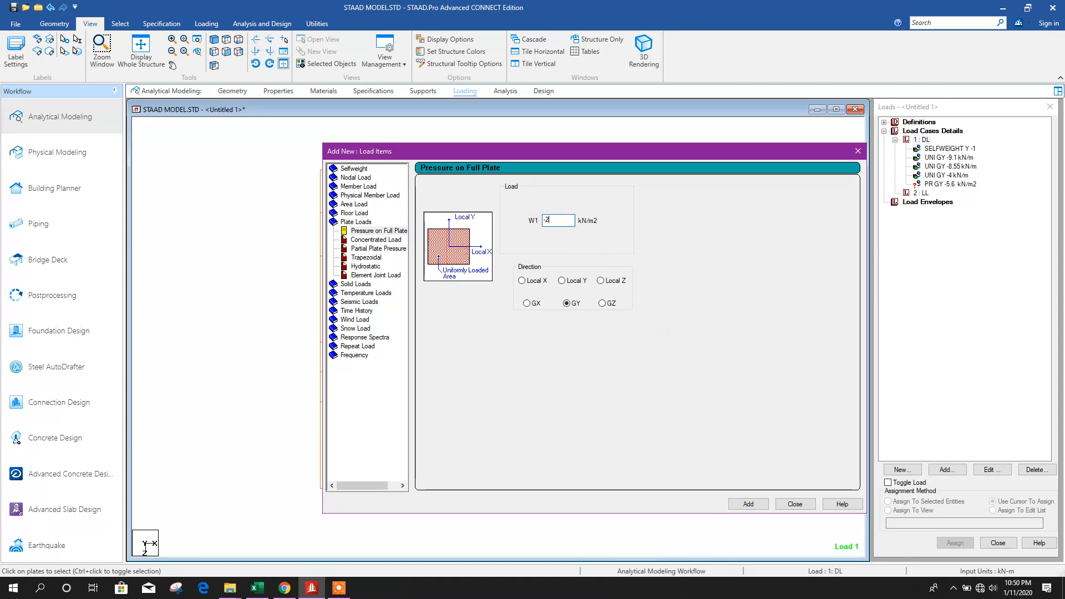
left_click(749, 503)
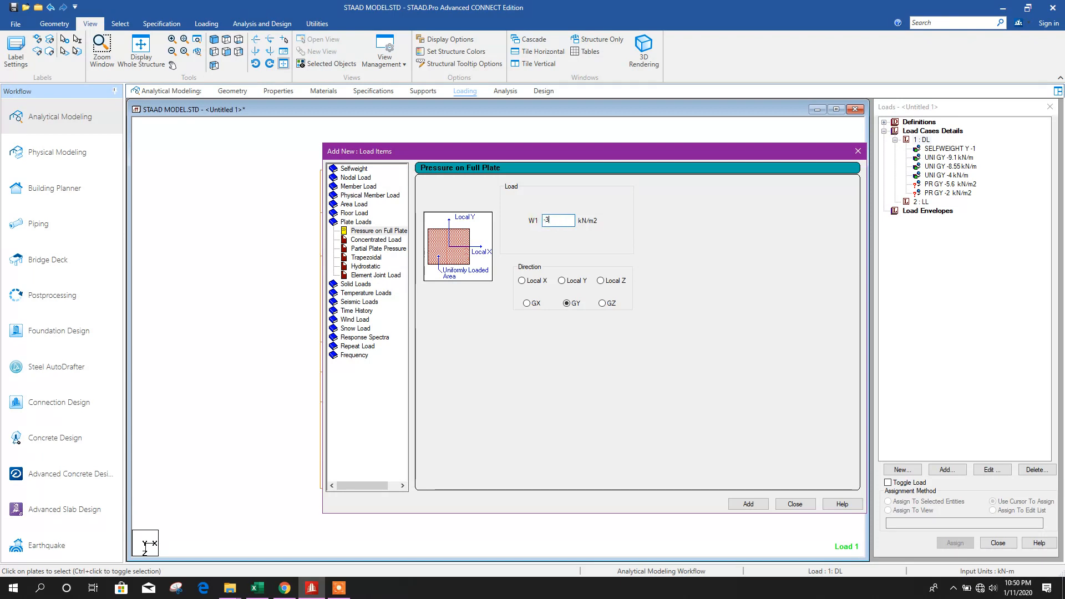
left_click(749, 504)
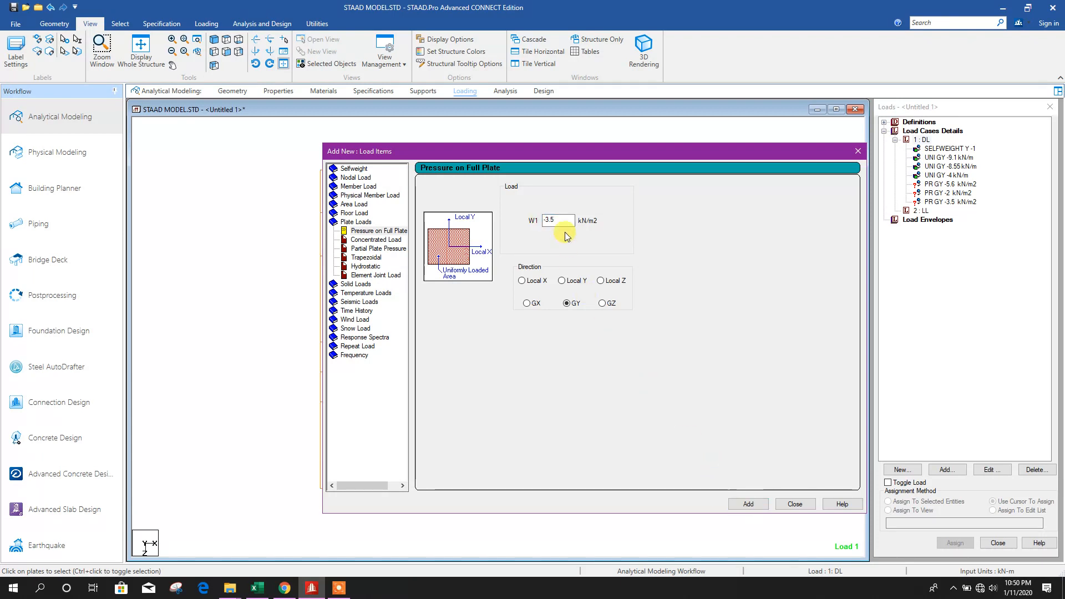
left_click(549, 214)
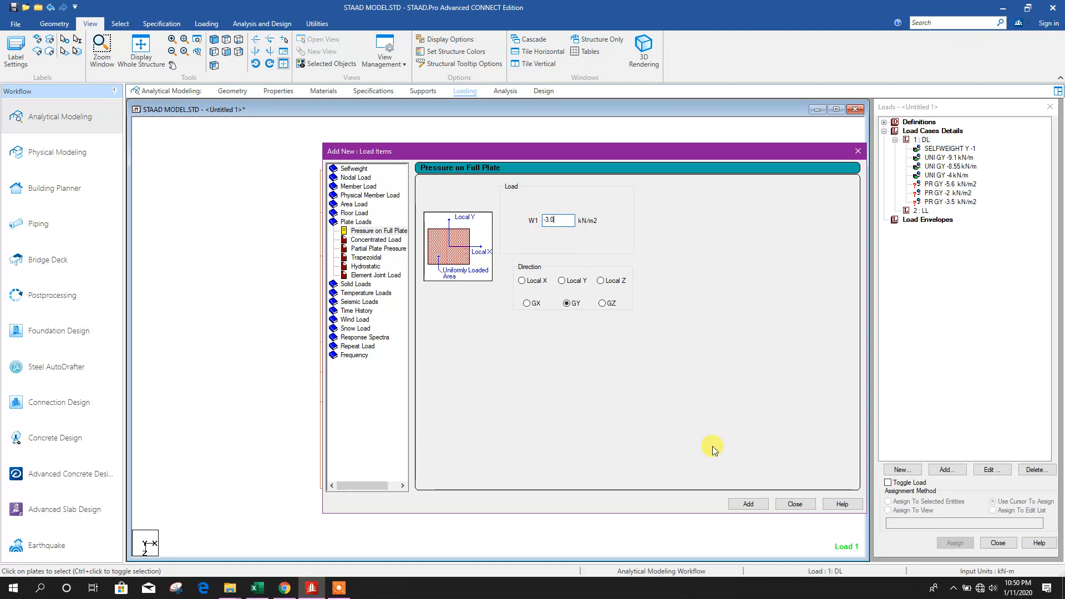
left_click(748, 503)
left_click(795, 504)
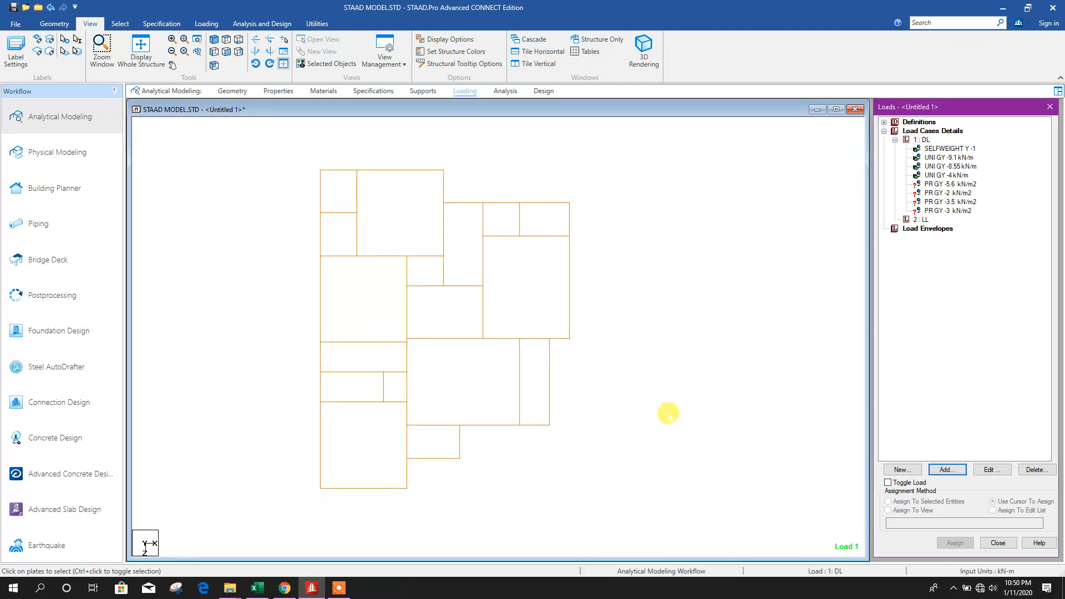
Assign the PR GY -5.6 kN/m2 load to the nine selected slab plates of this level using the cursor.
left_click(946, 185)
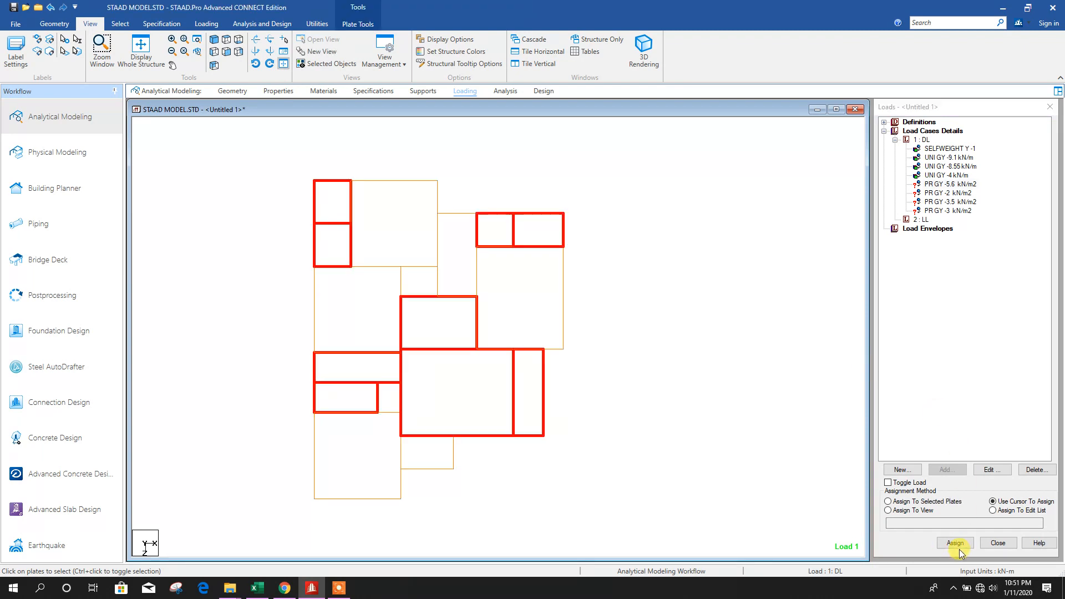
left_click(958, 546)
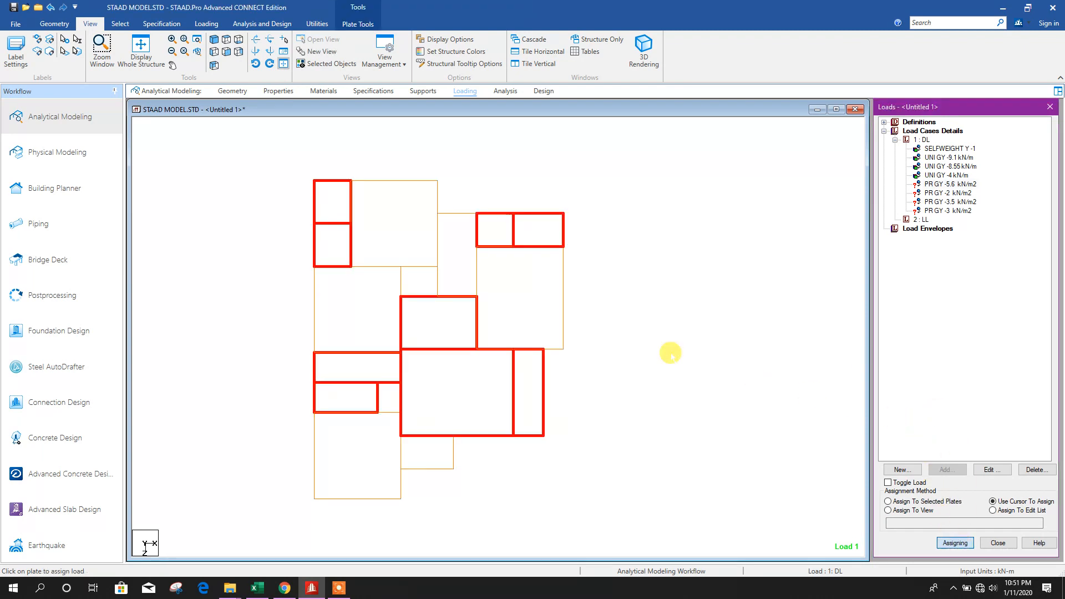
left_click(494, 228)
left_click(526, 228)
left_click(449, 316)
left_click(341, 232)
left_click(333, 202)
left_click(349, 369)
left_click(349, 400)
left_click(471, 397)
left_click(522, 397)
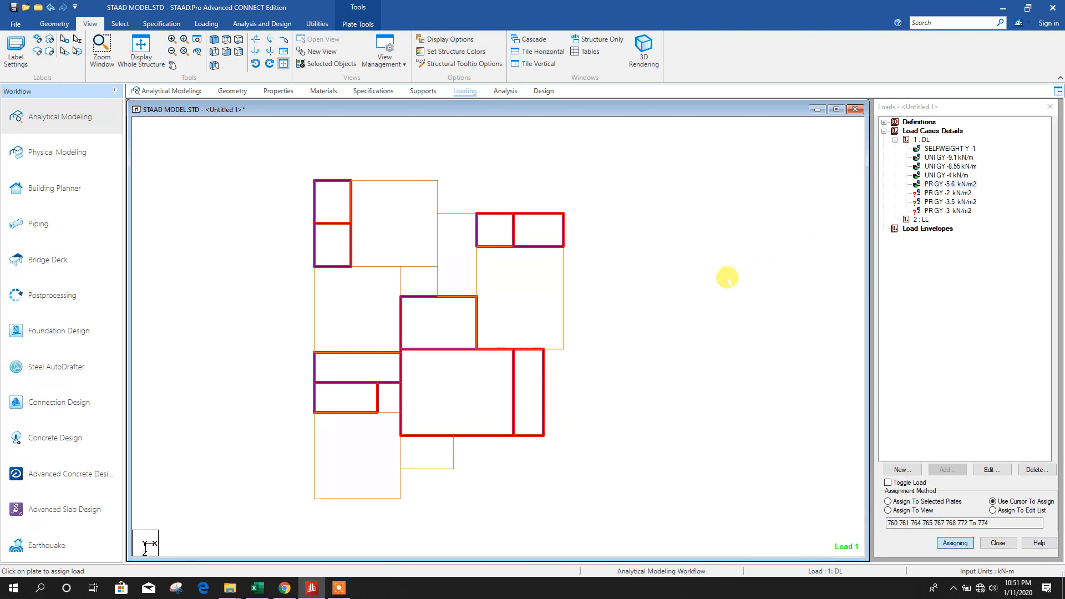
Assign PR GY -2 kN/m2 from DL to the remaining slab plates and PR GY -3 kN/m2 to the narrow plate 763.
left_click(947, 193)
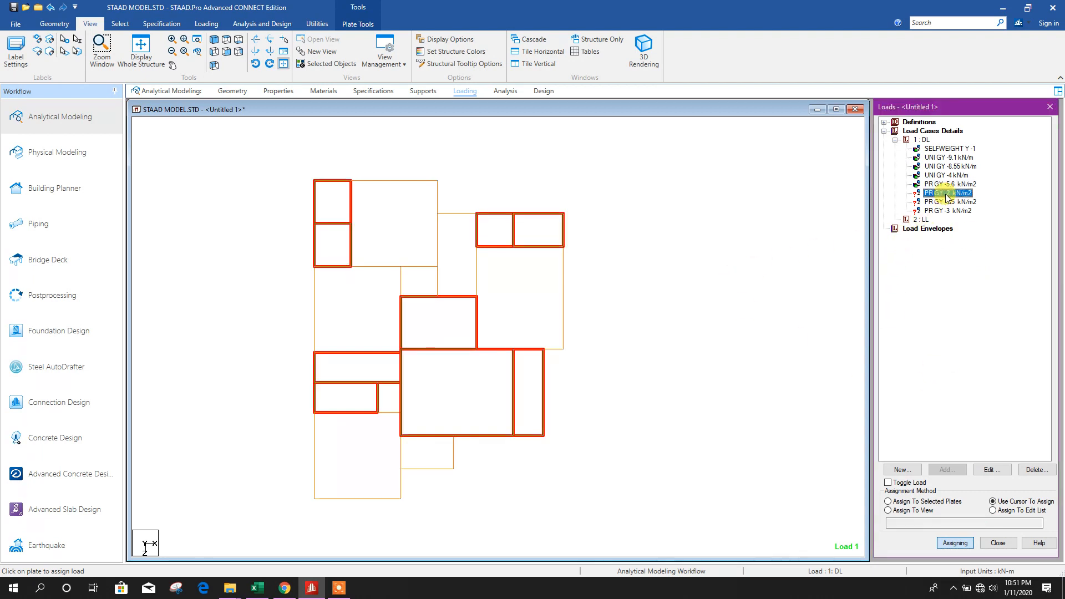
left_click(959, 210)
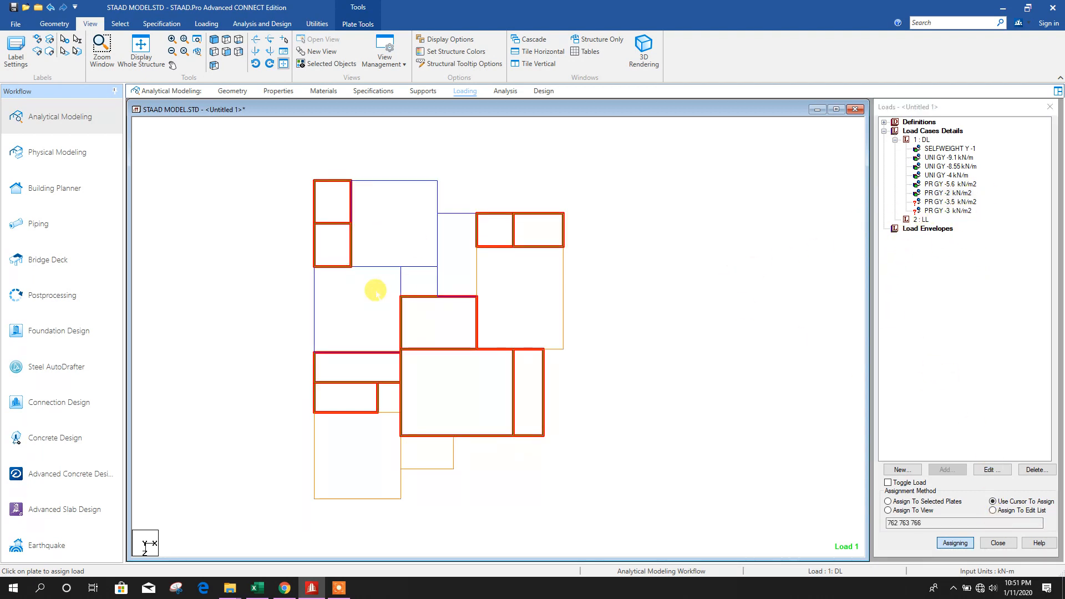
left_click(476, 273)
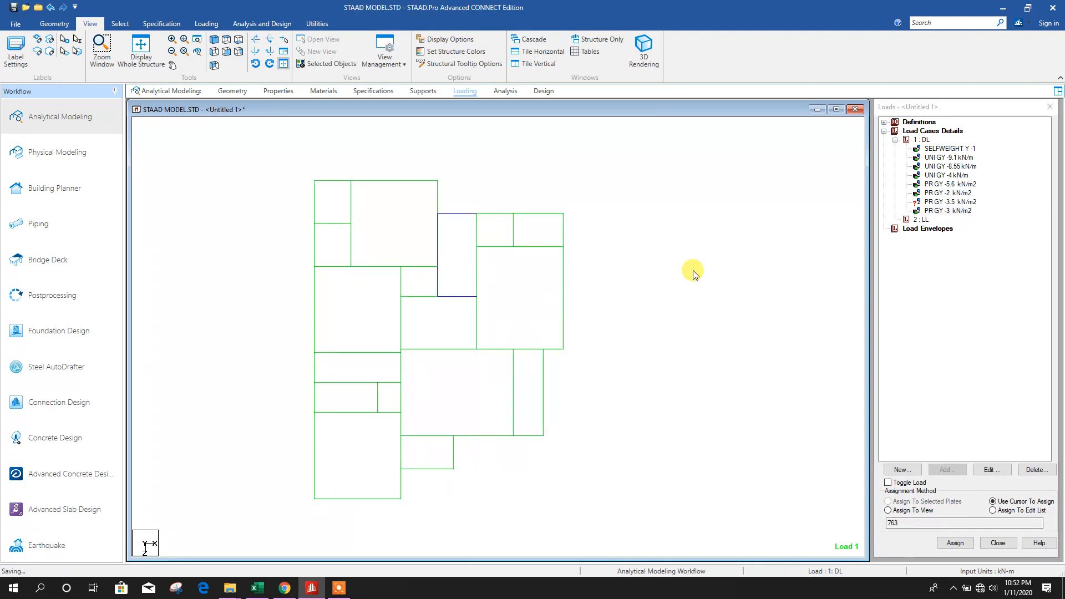
Add a full-plate pressure load of -2 kN/m2 in the GY direction to the LL load case.
left_click(921, 220)
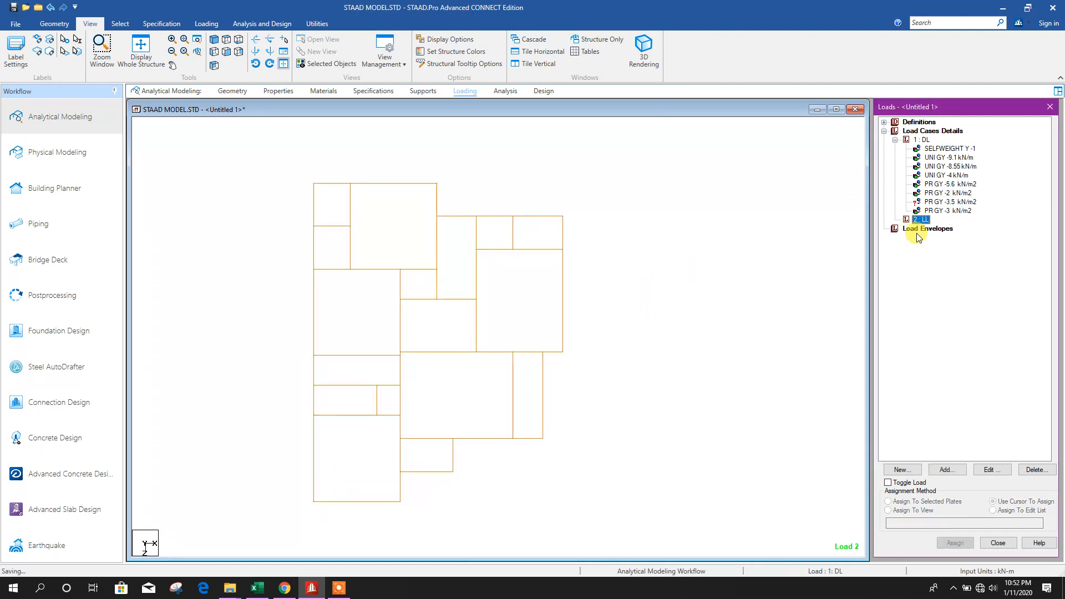
left_click(946, 470)
left_click(356, 221)
left_click_drag(556, 220, 457, 223)
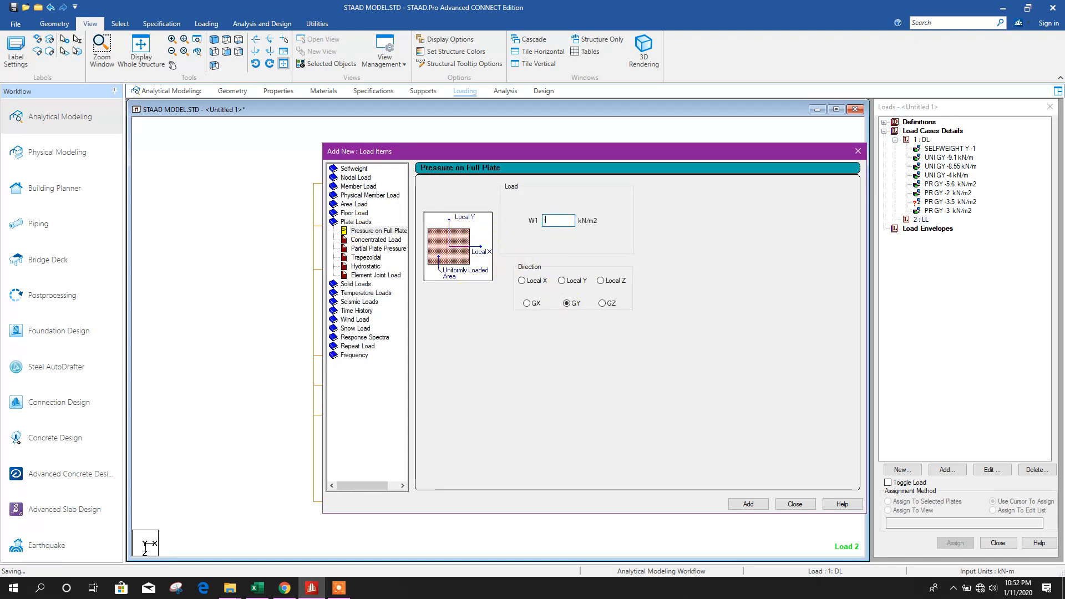
type("-")
left_click(756, 505)
left_click(793, 505)
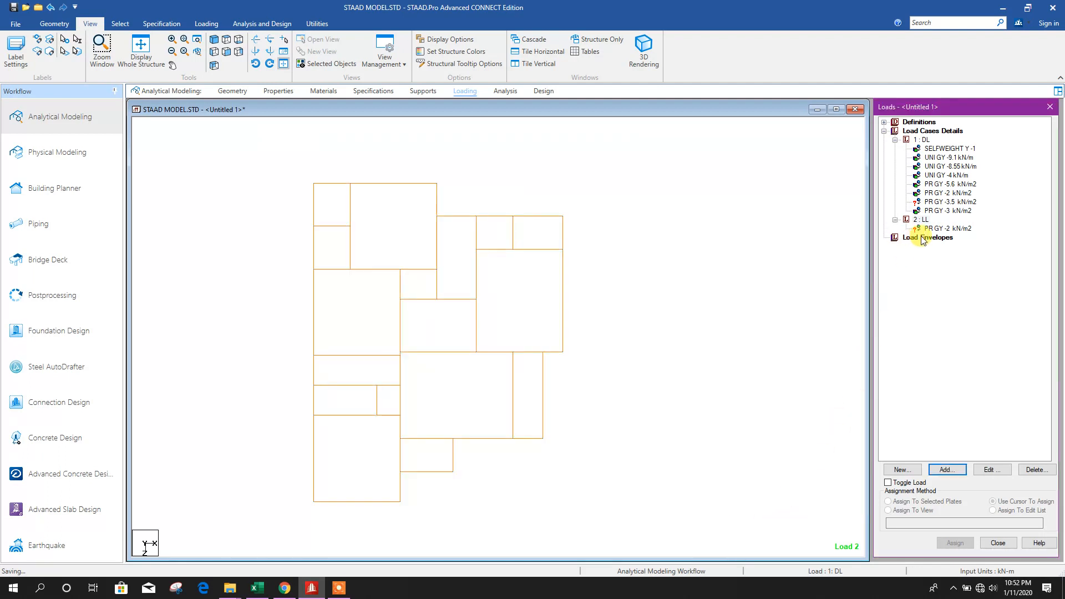
Assign the LL load PR GY -2 kN/m2 to all slab plates in the view using Assign To View.
left_click(943, 228)
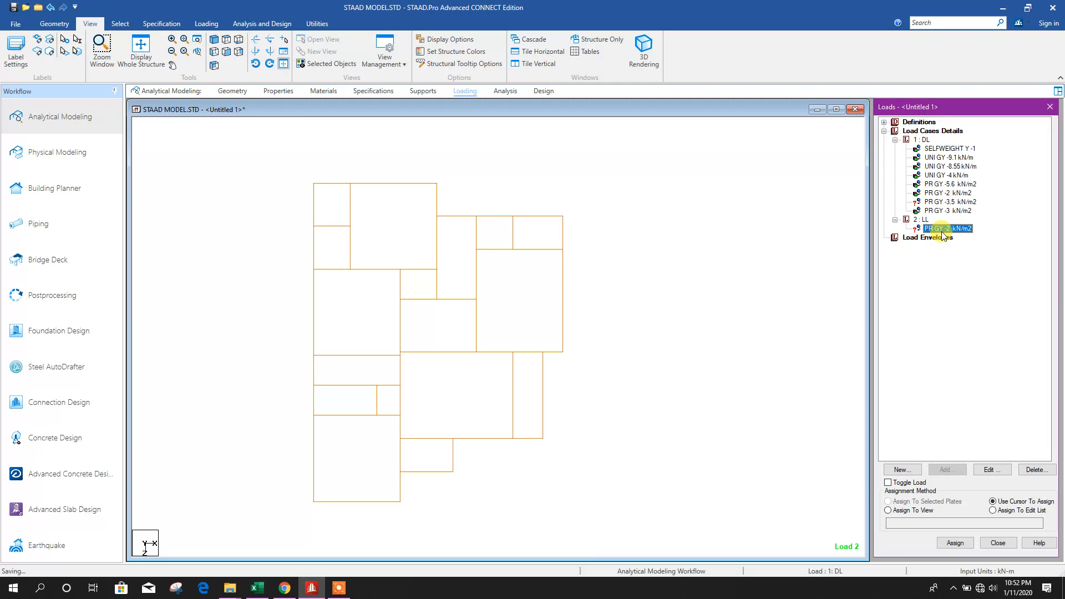
left_click(955, 544)
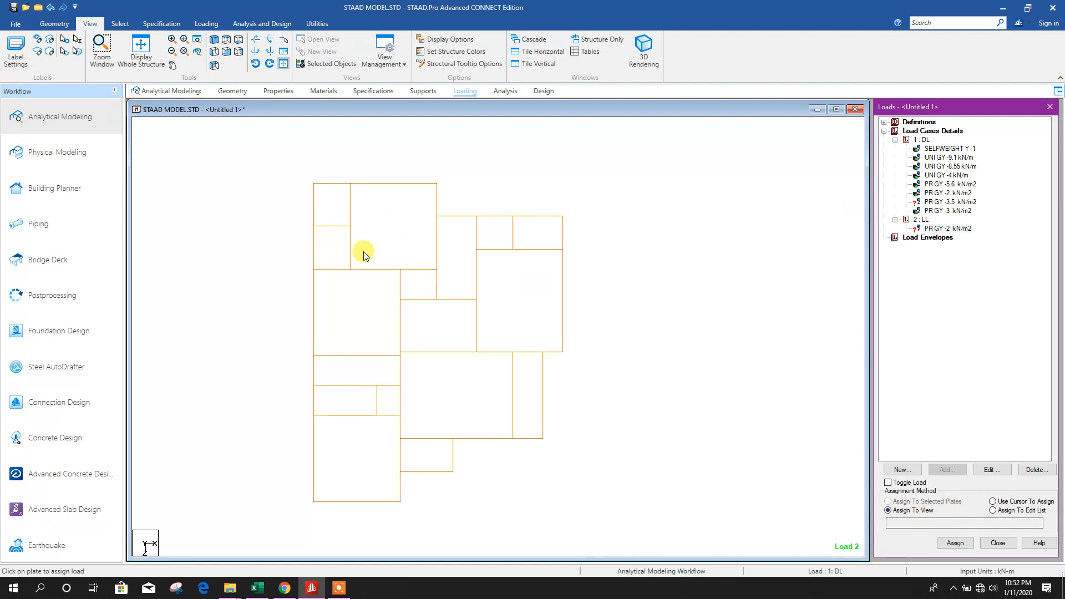
left_click(955, 544)
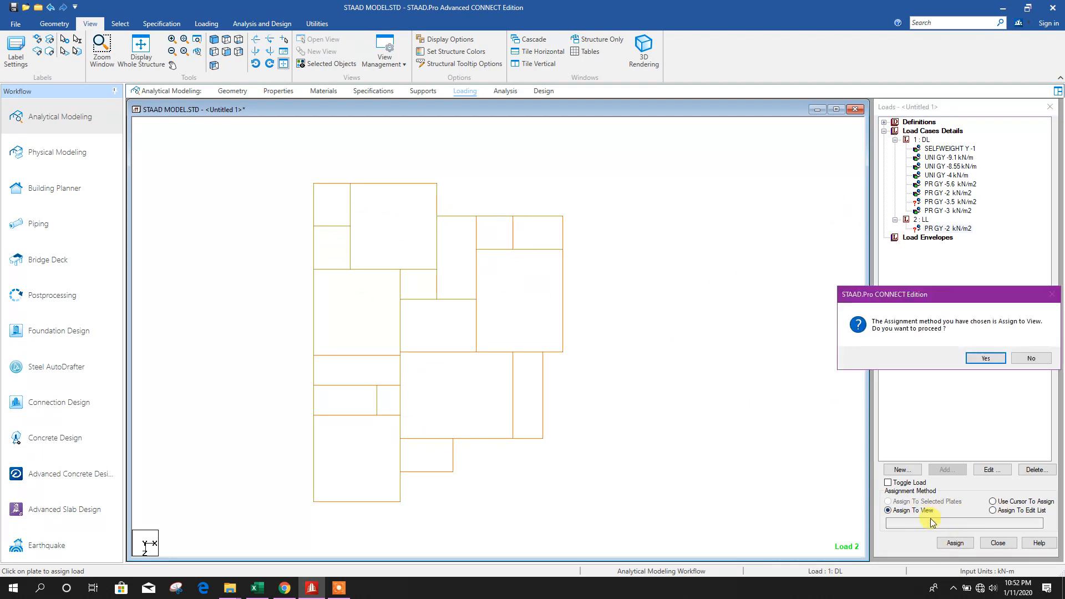
left_click(987, 359)
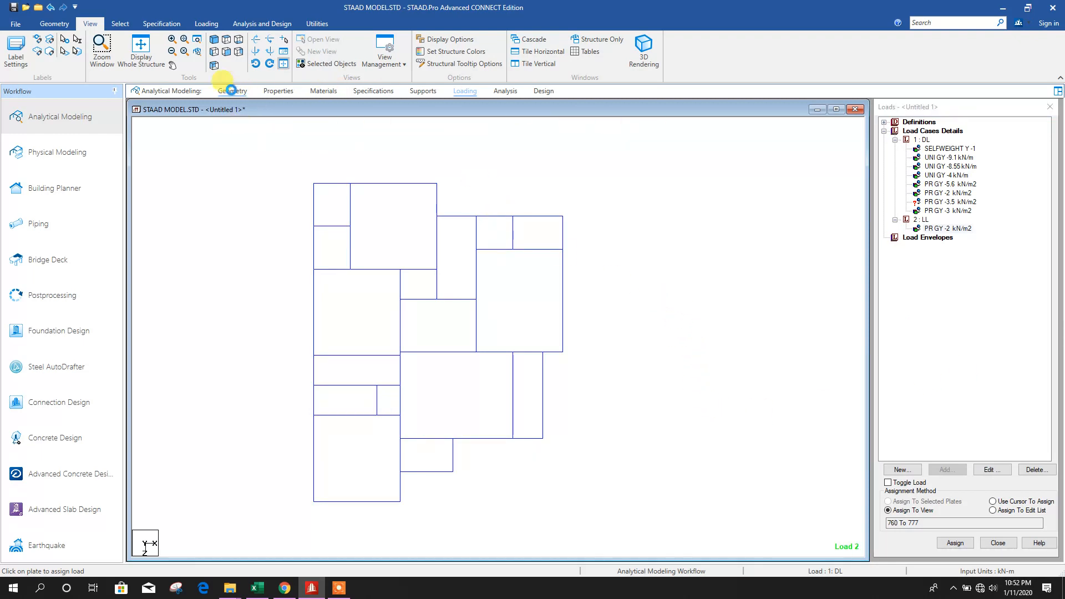
Isolate the slab plates of the third level from the bottom in the active window and show them in plan.
left_click(230, 91)
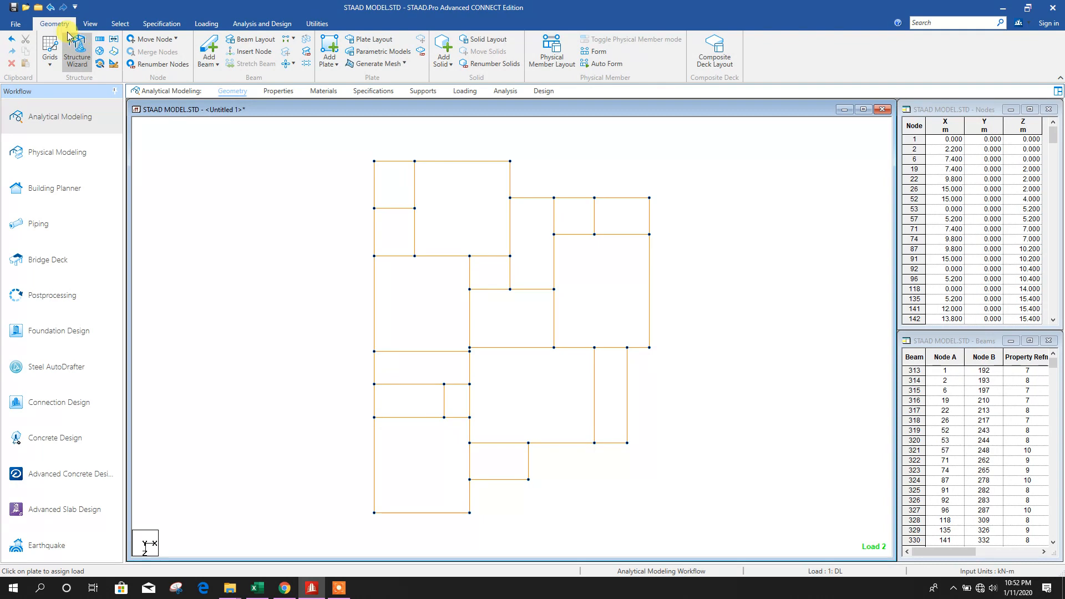
left_click(100, 28)
left_click(214, 40)
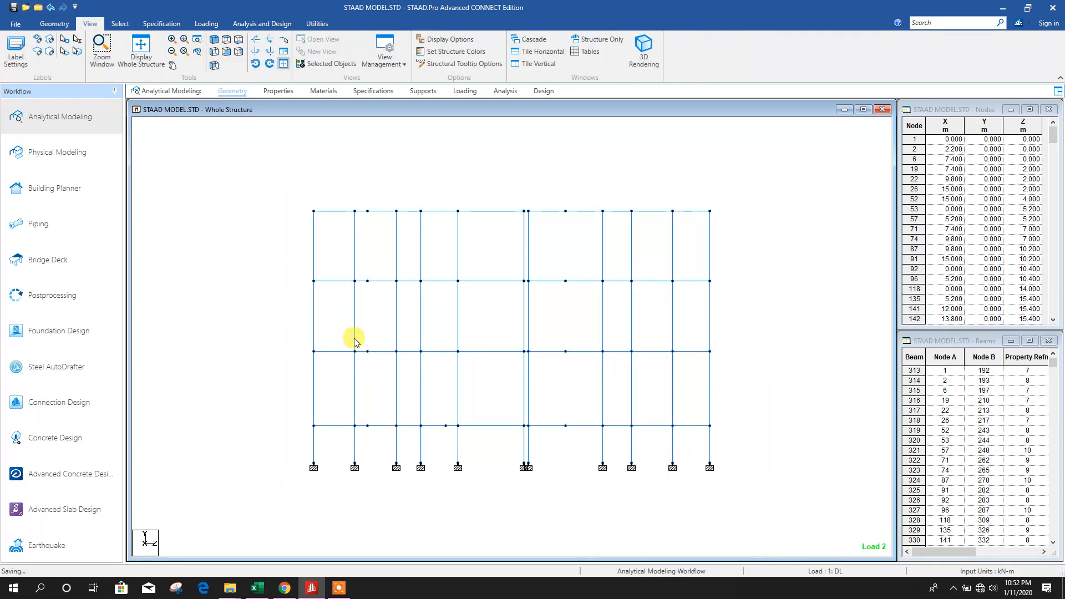
left_click(120, 23)
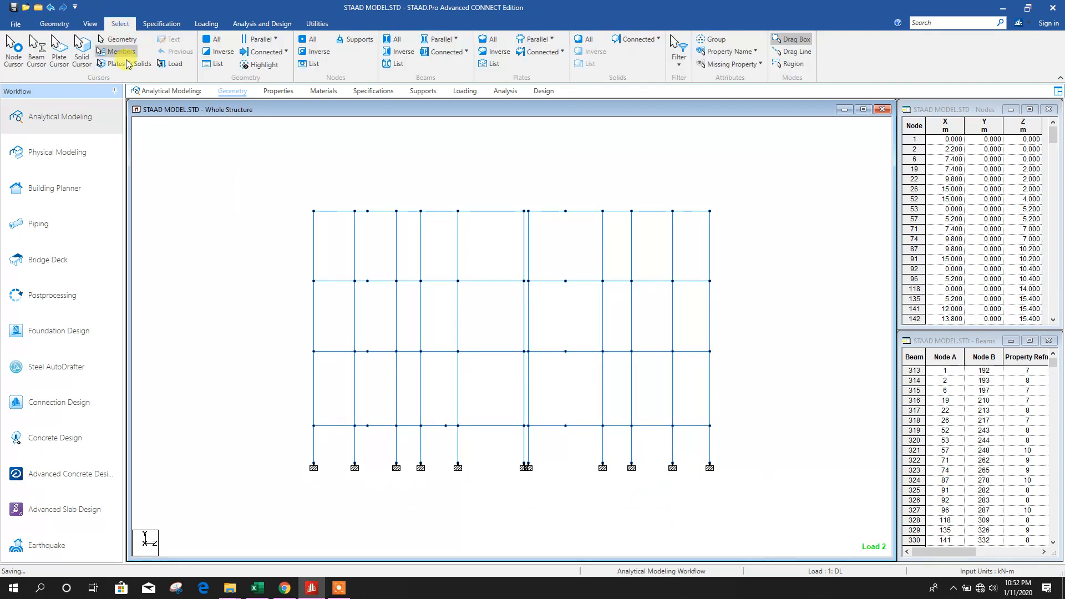
left_click(66, 59)
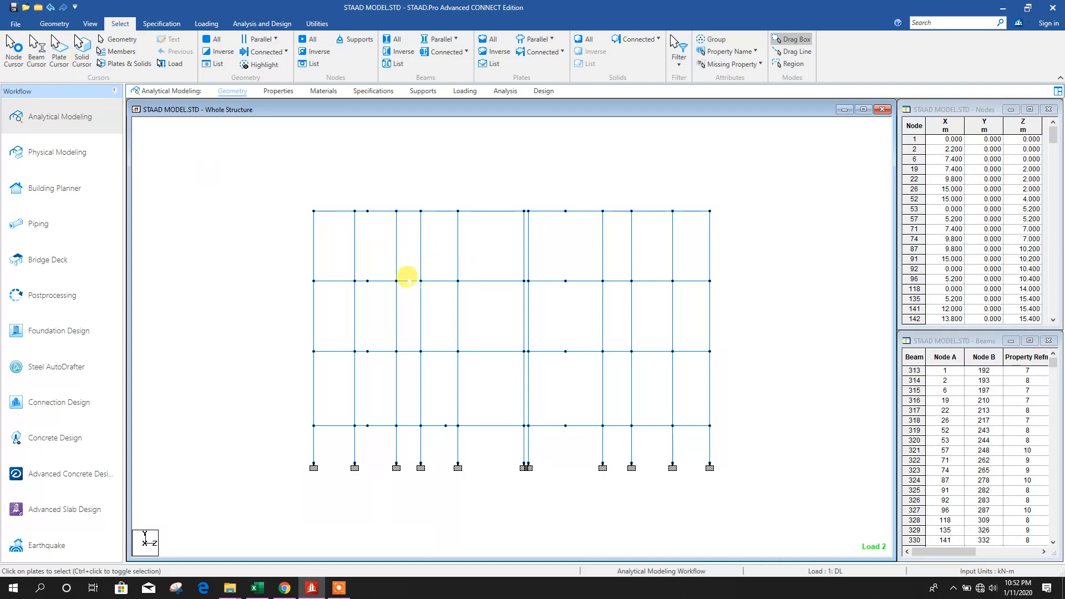
left_click_drag(691, 312, 733, 313)
right_click(571, 298)
left_click(665, 321)
left_click(90, 24)
left_click(226, 51)
scroll(475, 349, "down", 1)
middle_click_drag(475, 350, 436, 343)
Assign the DL load PR GY -5.6 kN/m2 to the third level's slab plates using the cursor.
left_click(465, 91)
left_click(950, 183)
left_click(955, 543)
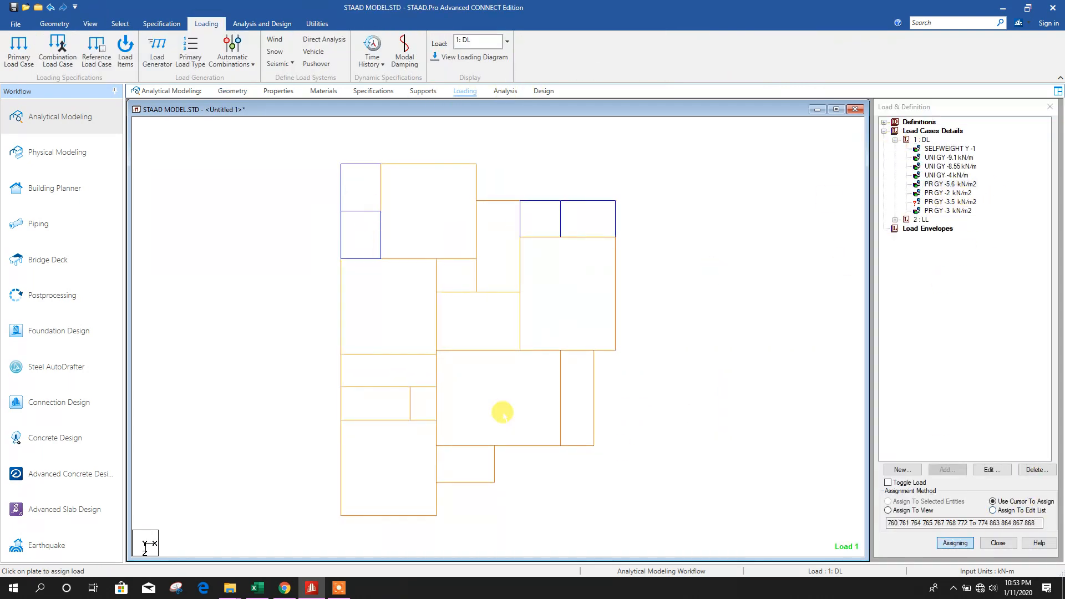
Assign PR GY -2 kN/m2 from DL to the third level's remaining plates and PR GY -3 kN/m2 to its narrow plate.
left_click(939, 193)
left_click(435, 211)
left_click(396, 284)
left_click(529, 311)
left_click(424, 405)
left_click(407, 472)
left_click(469, 464)
left_click(509, 412)
left_click(957, 212)
left_click(501, 252)
Assign the LL load PR GY -2 kN/m2 to all third-level slab plates using Assign To View.
left_click(895, 220)
left_click(947, 229)
left_click(888, 510)
left_click(965, 547)
left_click(405, 181)
Isolate the slab plates of the top level in the active window.
left_click(232, 91)
left_click(882, 110)
left_click(90, 23)
left_click(126, 25)
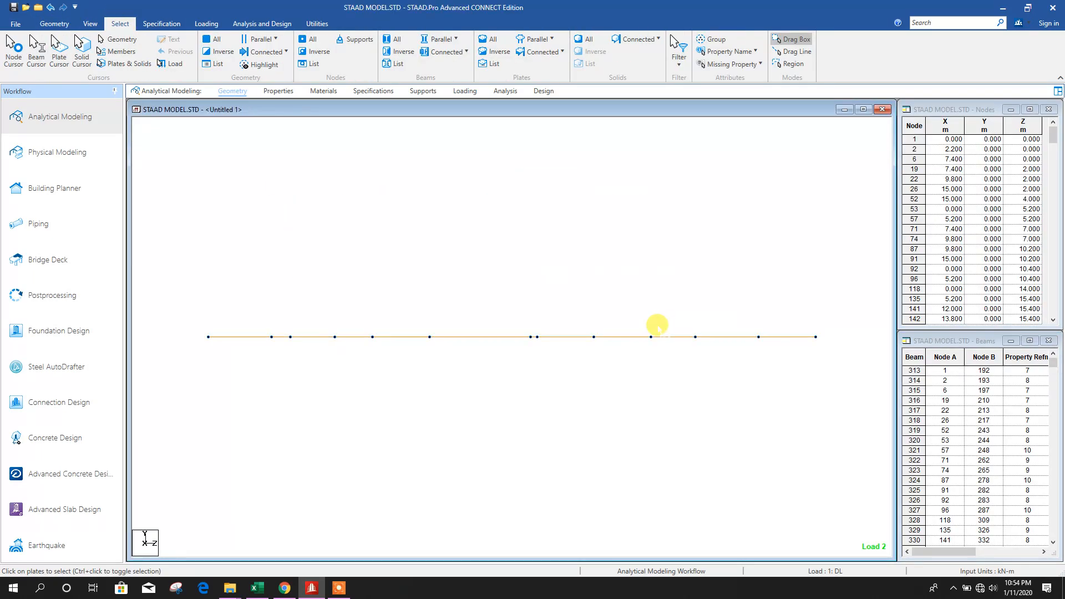
left_click(38, 8)
left_click(526, 351)
Assign PR GY -3.5 kN/m2 from DL and PR GY -2 kN/m2 from LL to all top-level slab plates in the view.
left_click(884, 131)
left_click(895, 148)
left_click(895, 140)
left_click(938, 202)
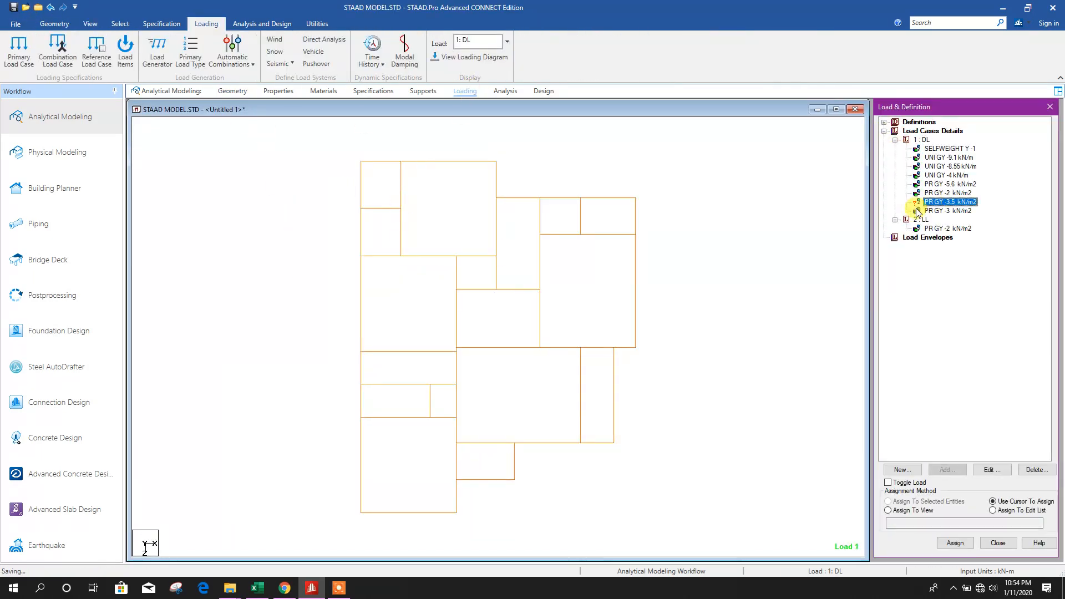
left_click(916, 511)
left_click(956, 544)
left_click(990, 358)
left_click(950, 229)
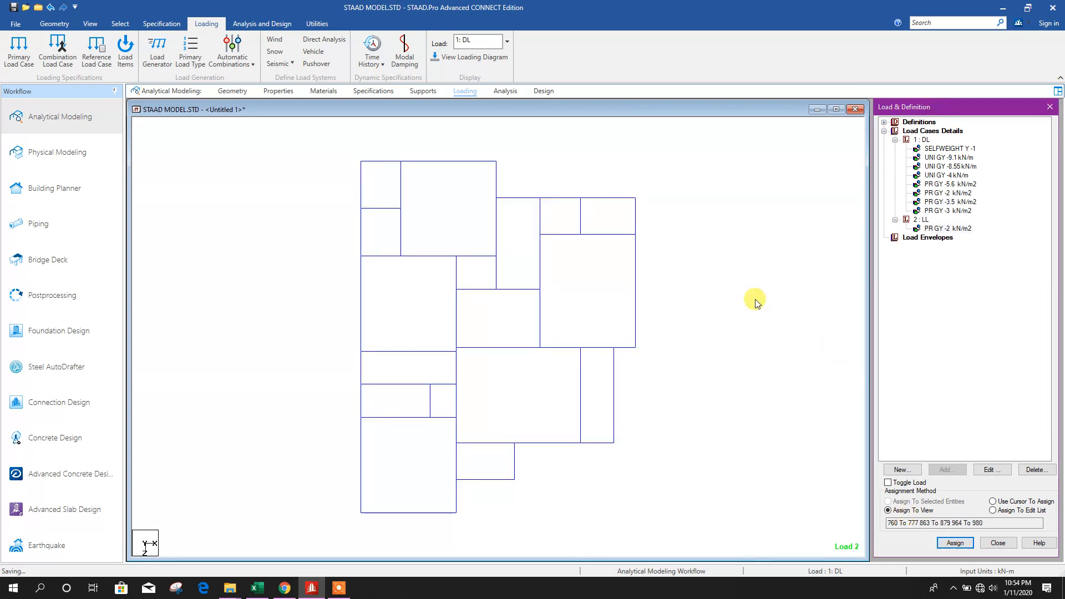
left_click(692, 259)
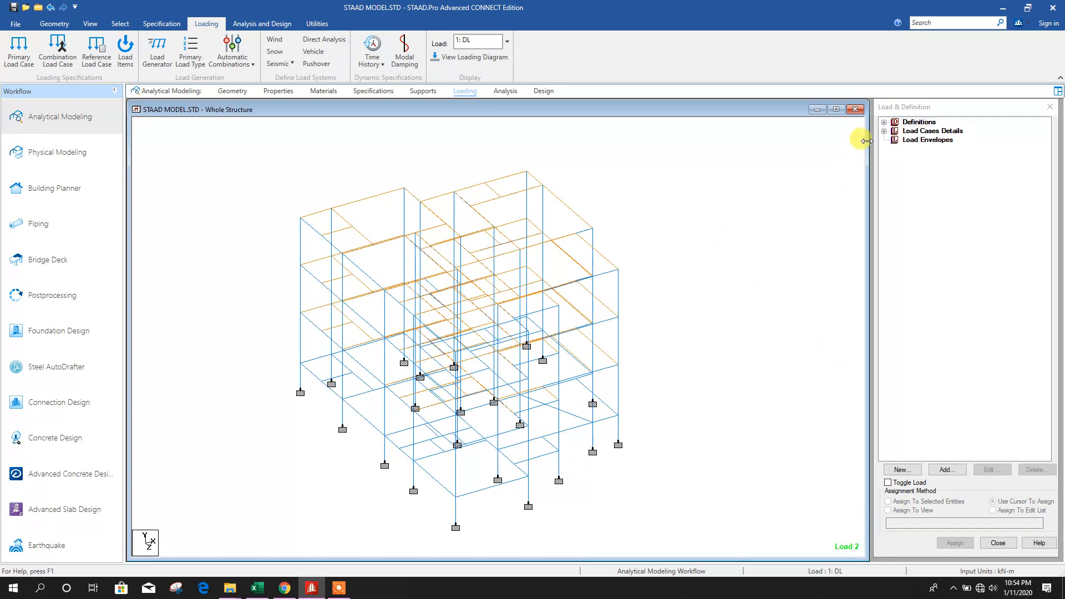
Assign the DL item SELFWEIGHT Y -1 to the whole structure using Assign To View.
left_click(884, 131)
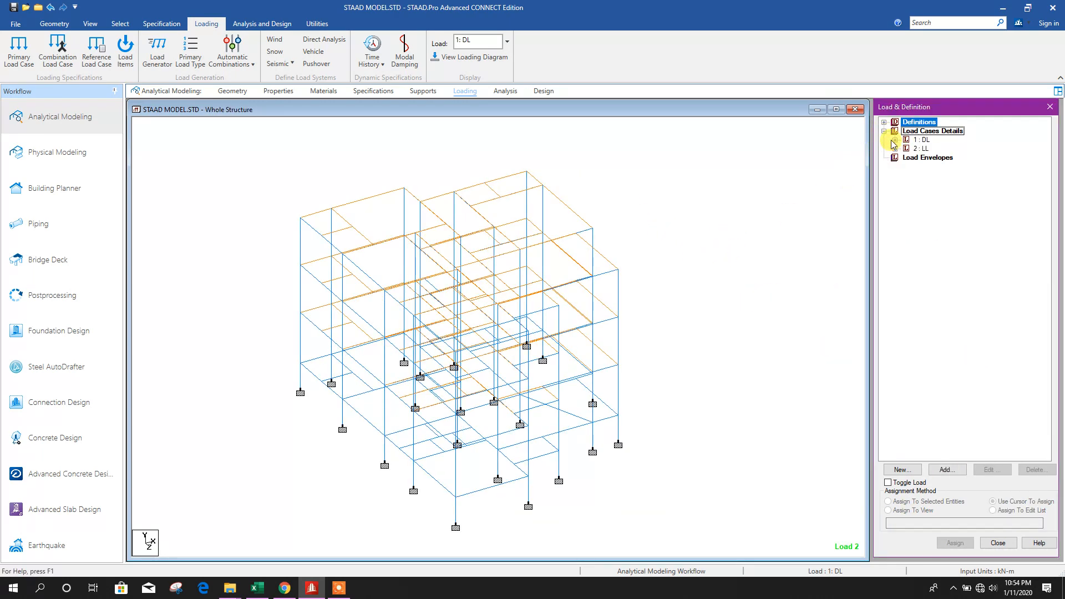
left_click(895, 140)
left_click(928, 151)
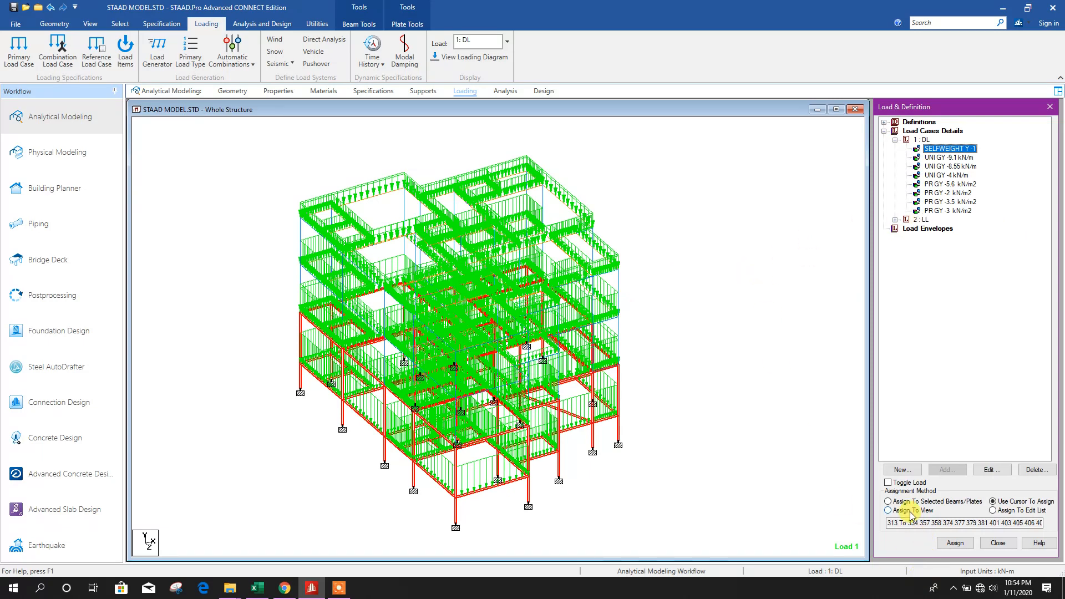
left_click(954, 542)
left_click(983, 358)
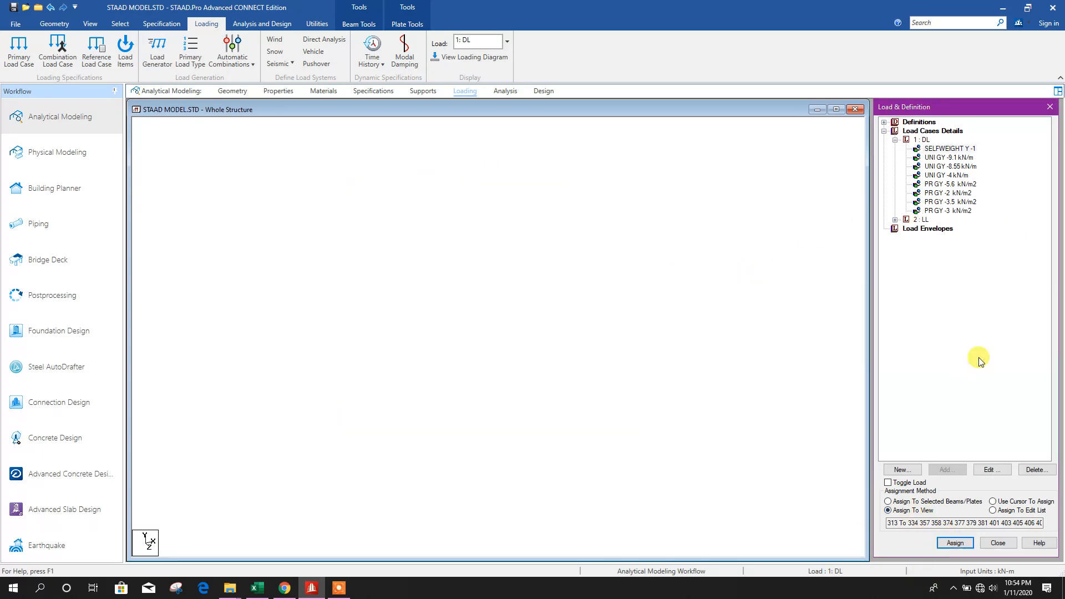
Check which beams of the whole structure carry the UNI GY -9.1, -8.55 and -4 kN/m loads.
left_click(945, 157)
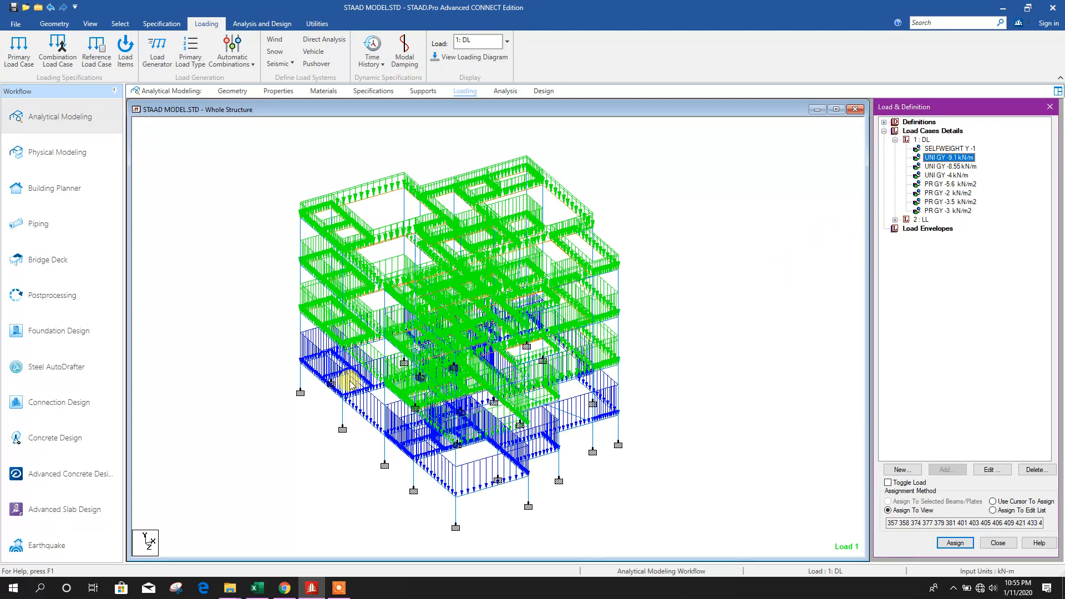
left_click(958, 166)
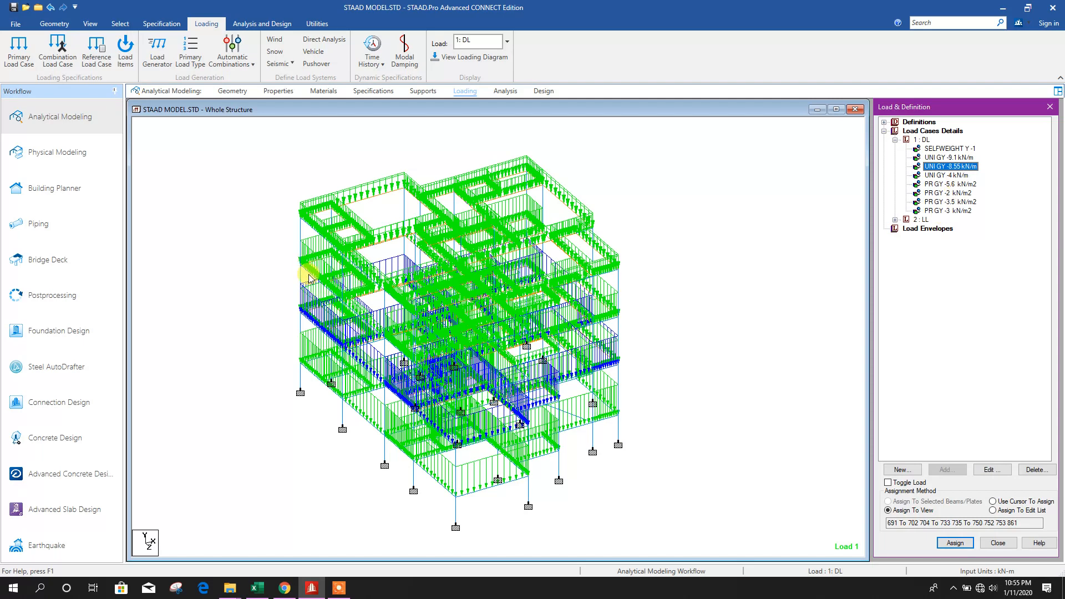
left_click(952, 175)
left_click(946, 167)
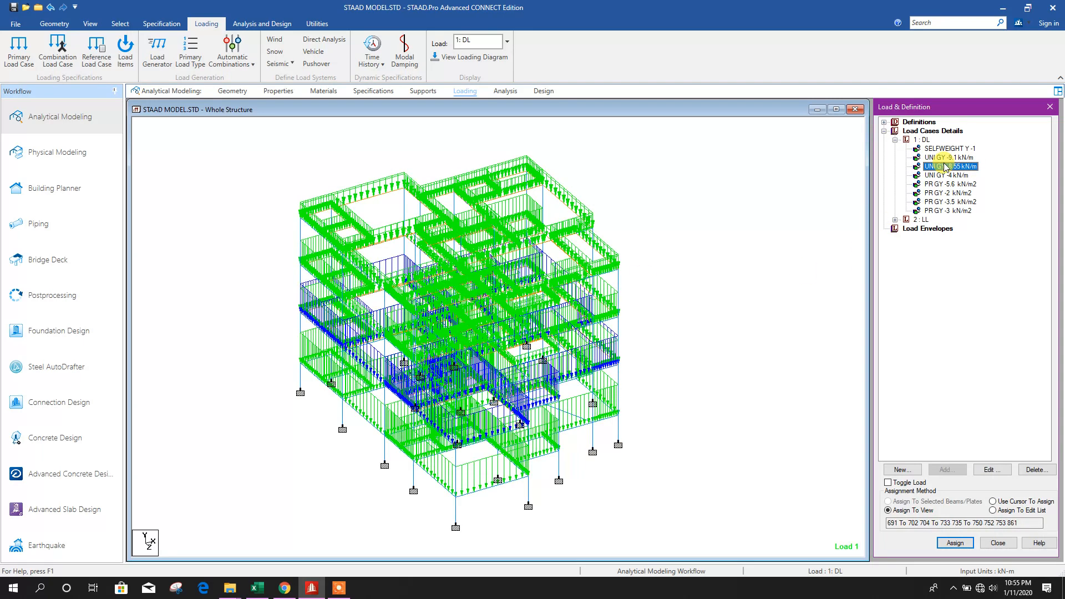
left_click(657, 178)
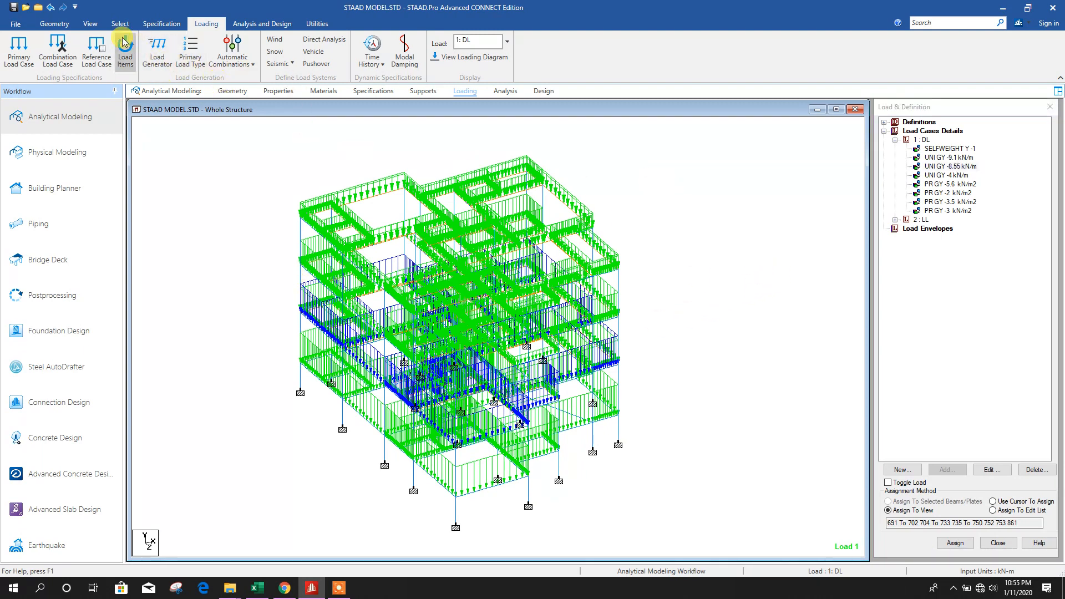
Isolate the beams of the third level from the bottom in the active window and show them in plan.
left_click(91, 24)
left_click(214, 52)
scroll(428, 304, "down", 3)
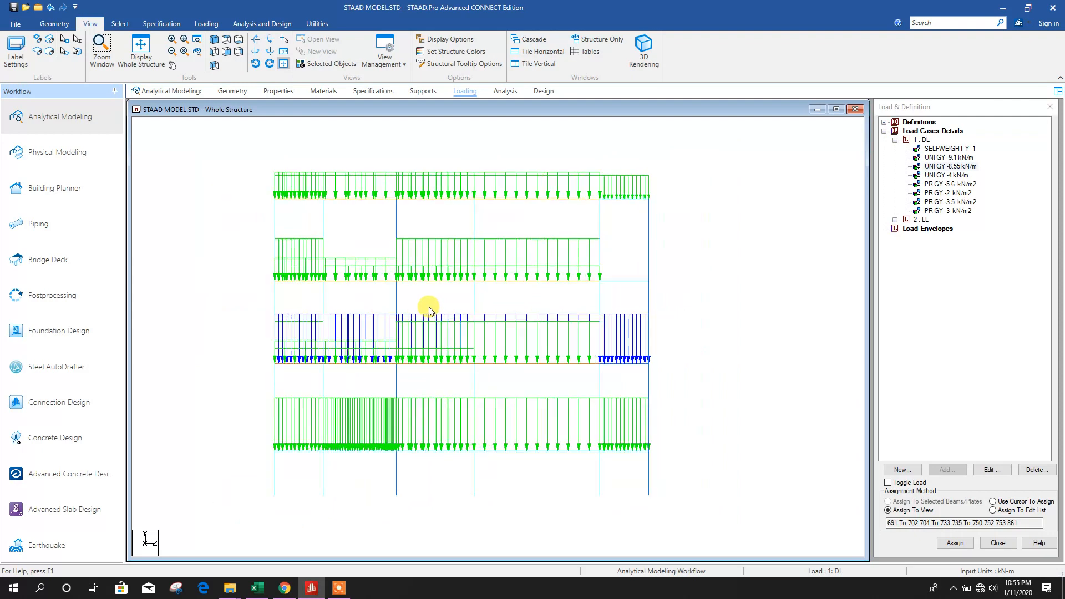
left_click_drag(210, 255, 720, 292)
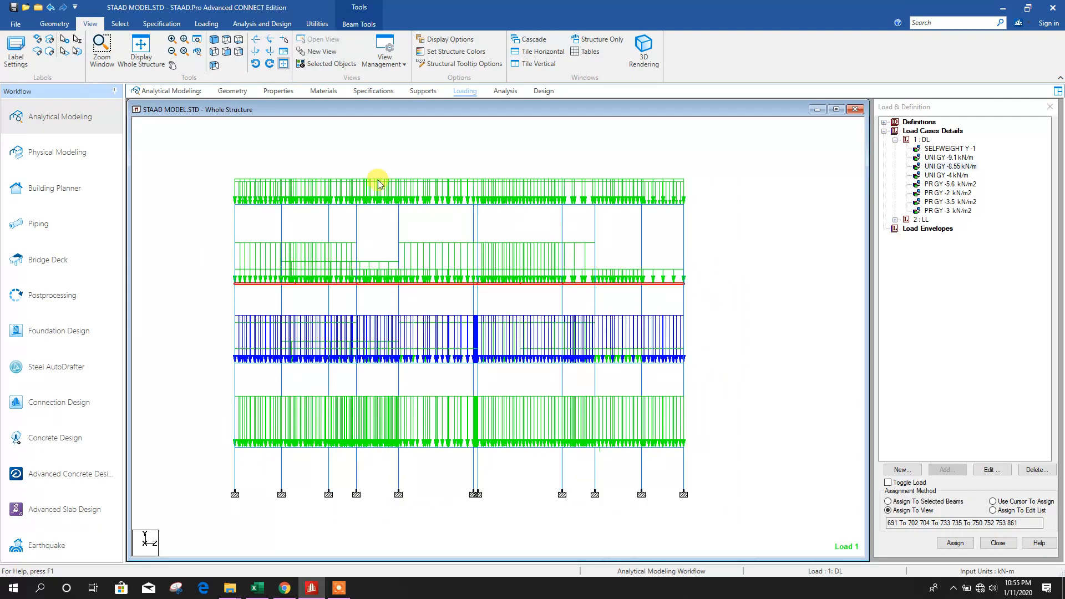
right_click(312, 137)
left_click(365, 324)
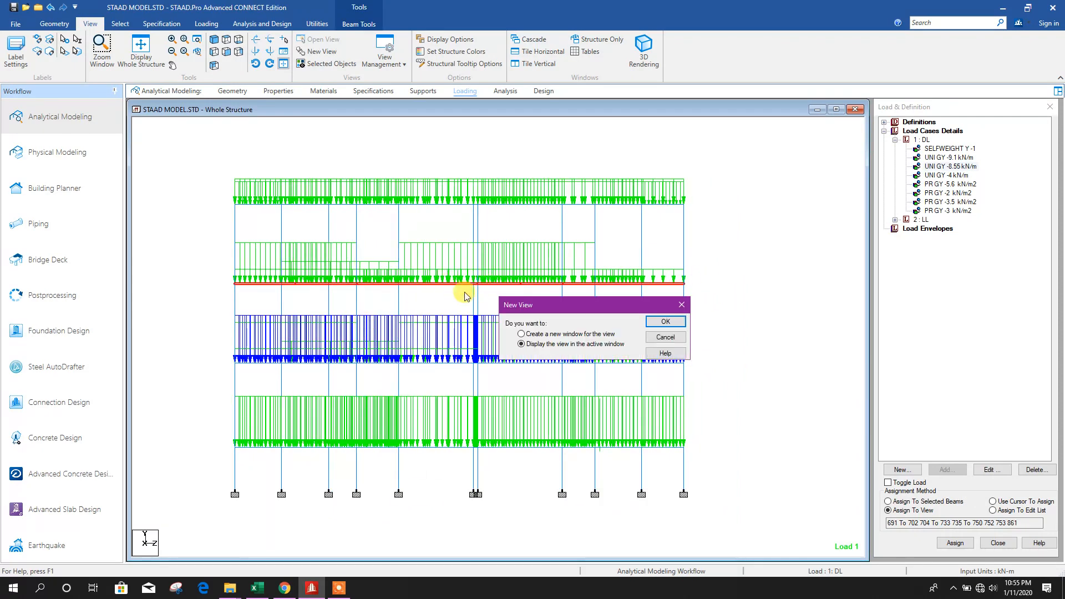
left_click(665, 322)
left_click(230, 43)
Assign UNI GY -8.55 kN/m to all third-level beams except the short beam at the narrow bay's lower edge, and save the model.
left_click(947, 167)
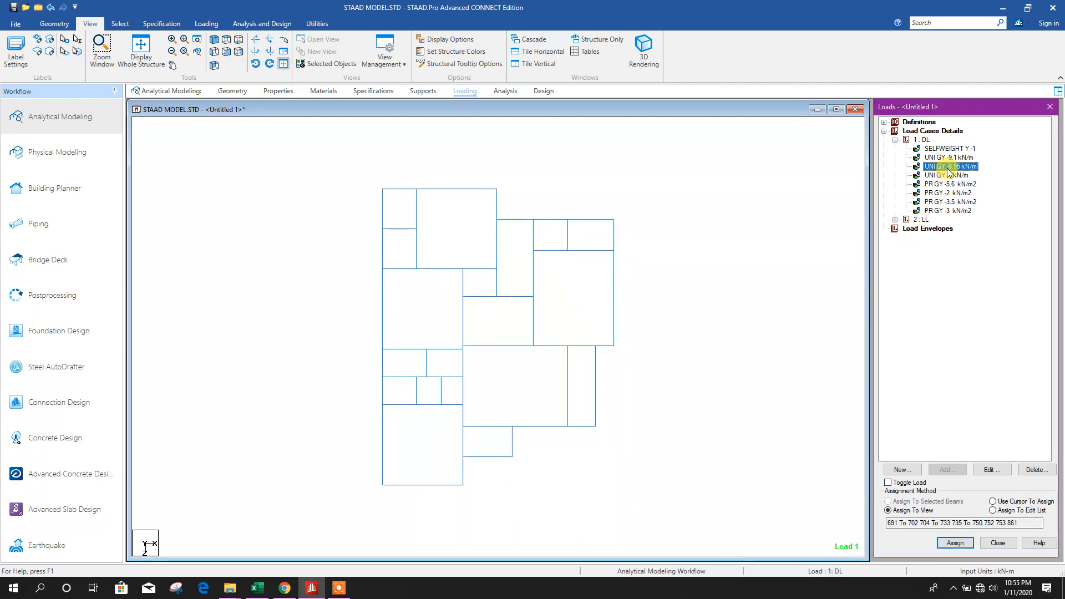
left_click_drag(348, 162, 662, 511)
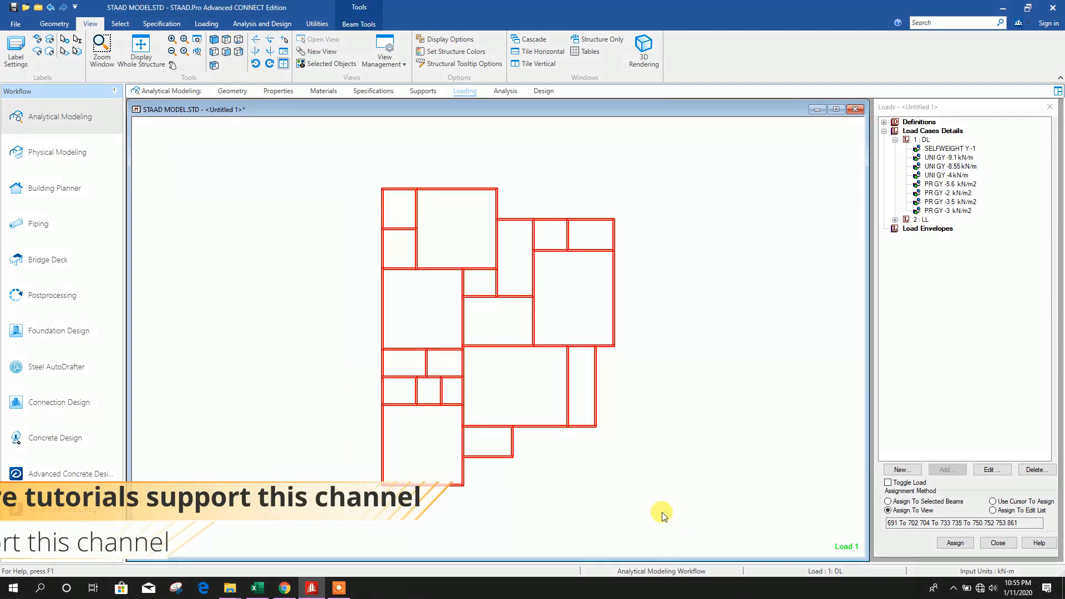
left_click(517, 297, "ctrl")
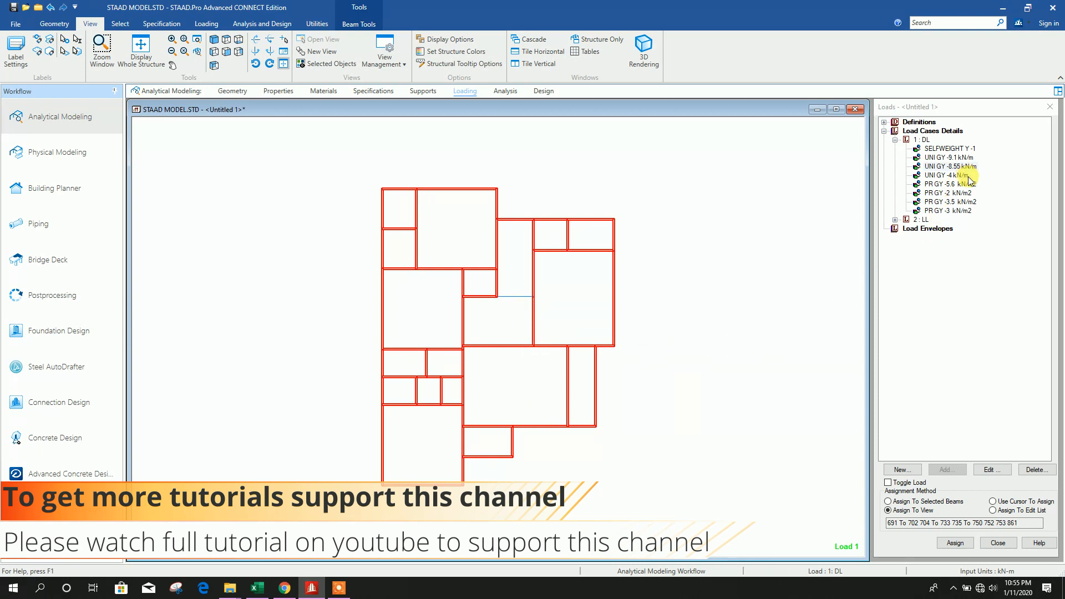
left_click(945, 502)
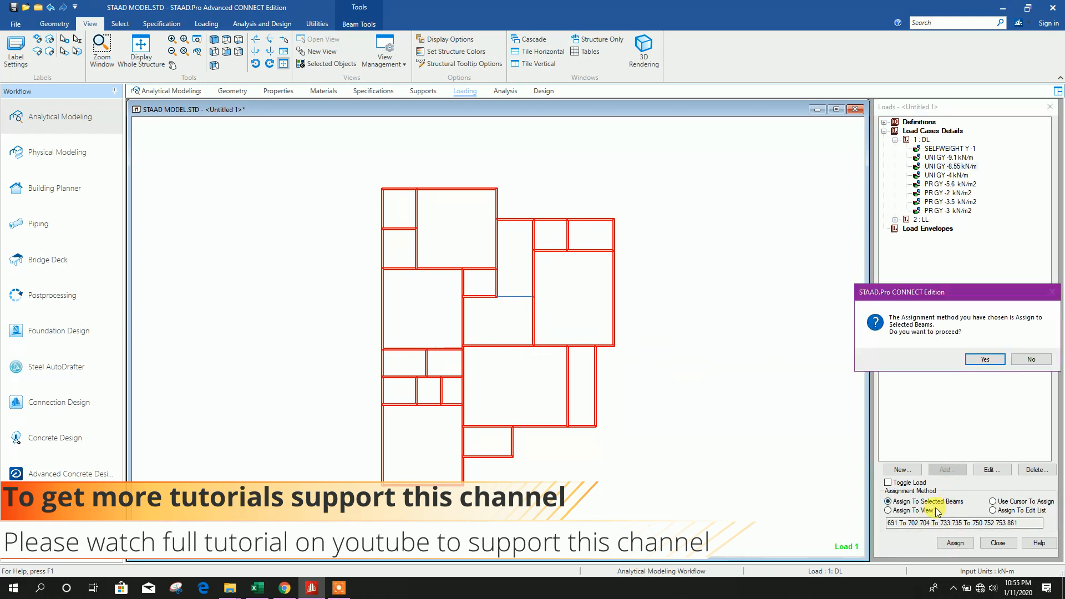
left_click(978, 360)
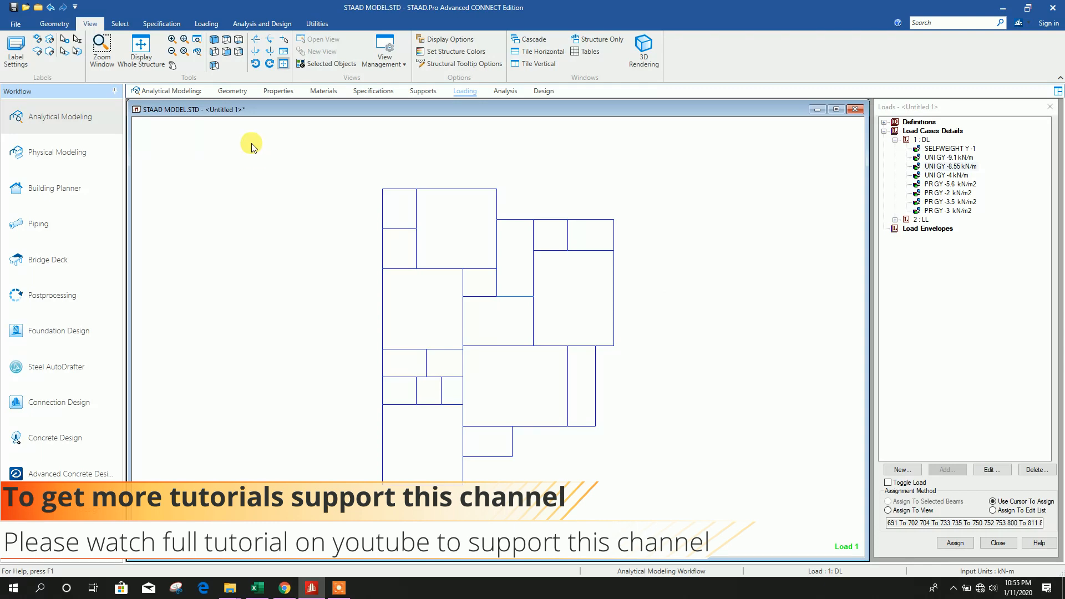
left_click(15, 8)
left_click(538, 355)
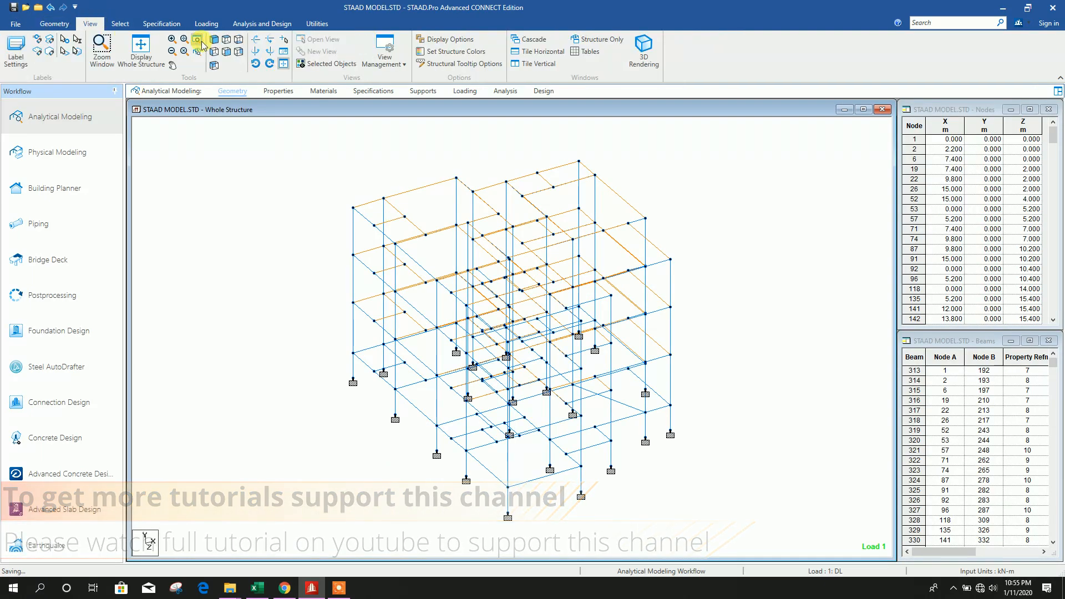
Check which members and plates of the whole structure carry the DL items from UNI GY -8.55 kN/m to PR GY -3 kN/m2.
left_click(465, 91)
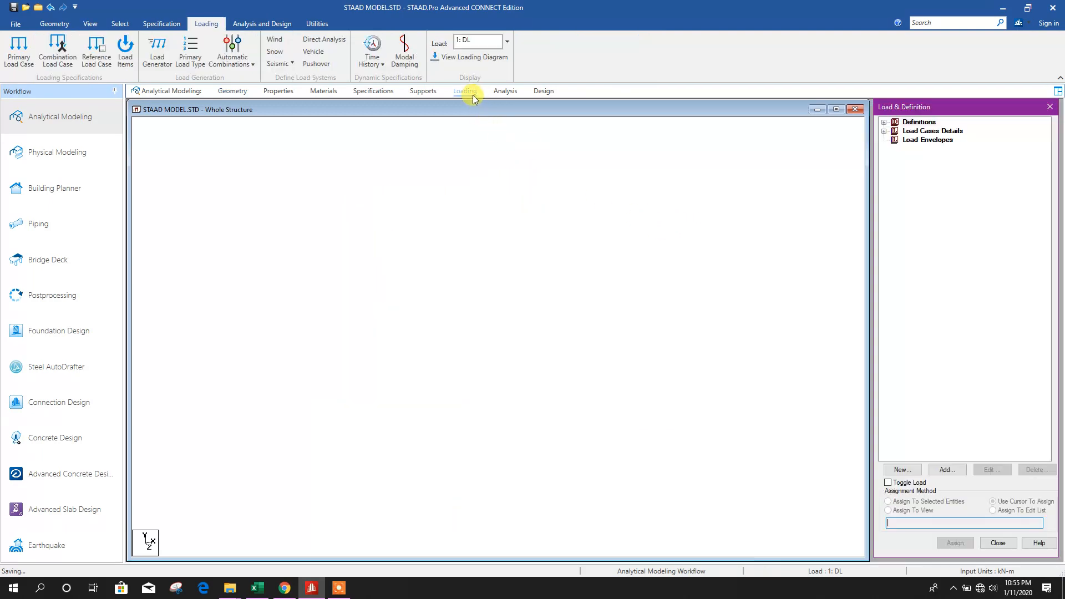
left_click(884, 132)
left_click(895, 140)
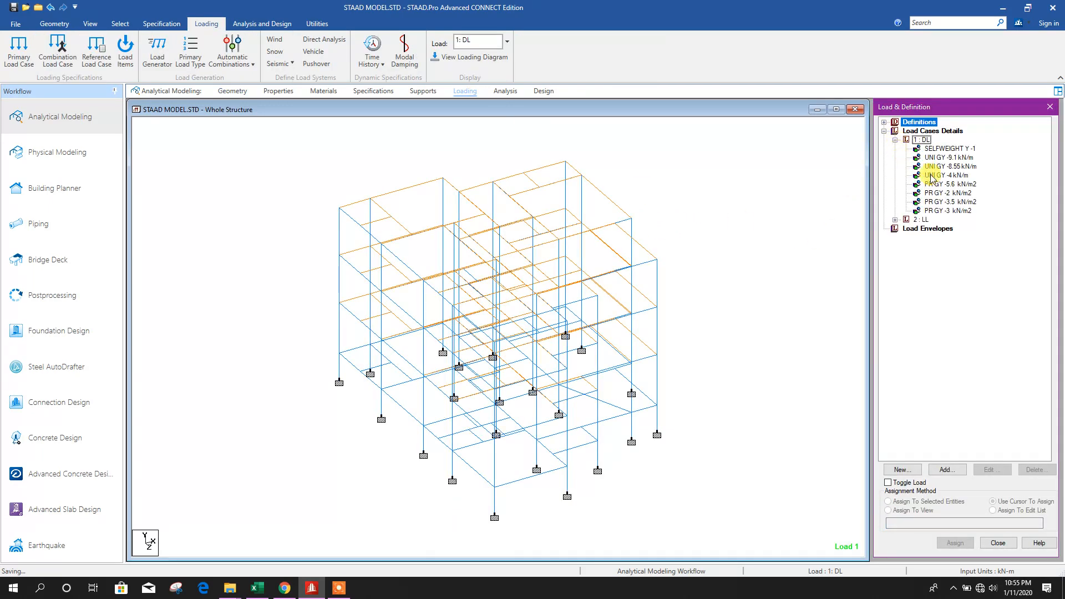
left_click(951, 166)
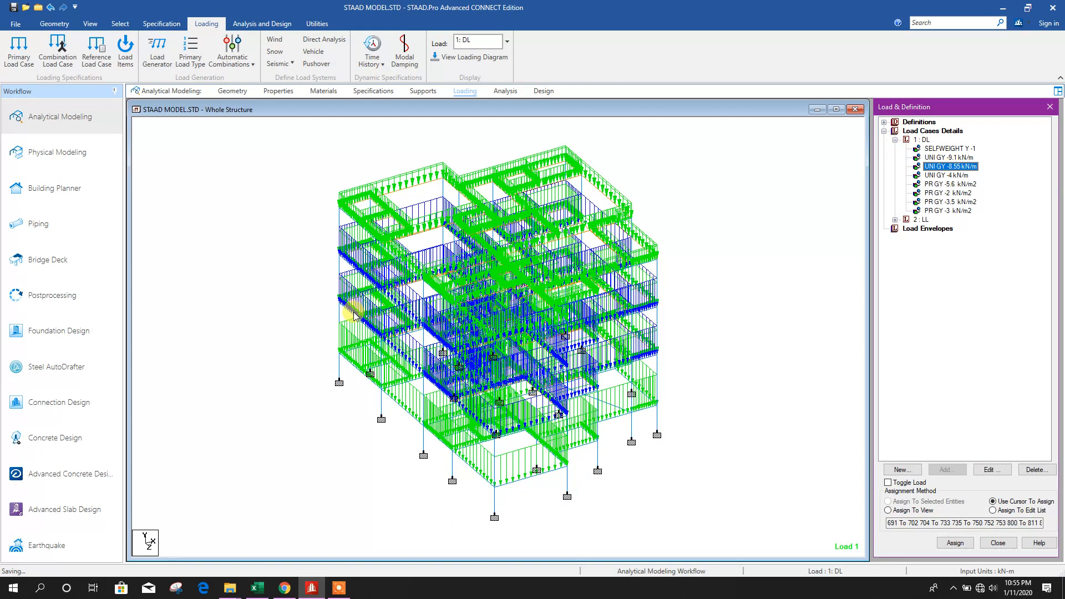
left_click(953, 176)
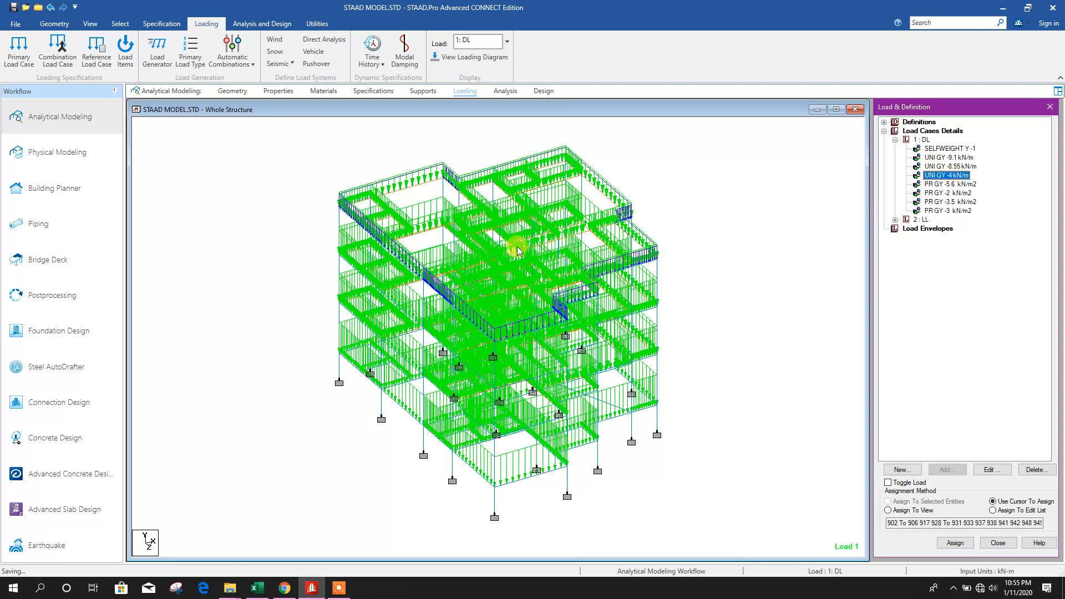
left_click(938, 184)
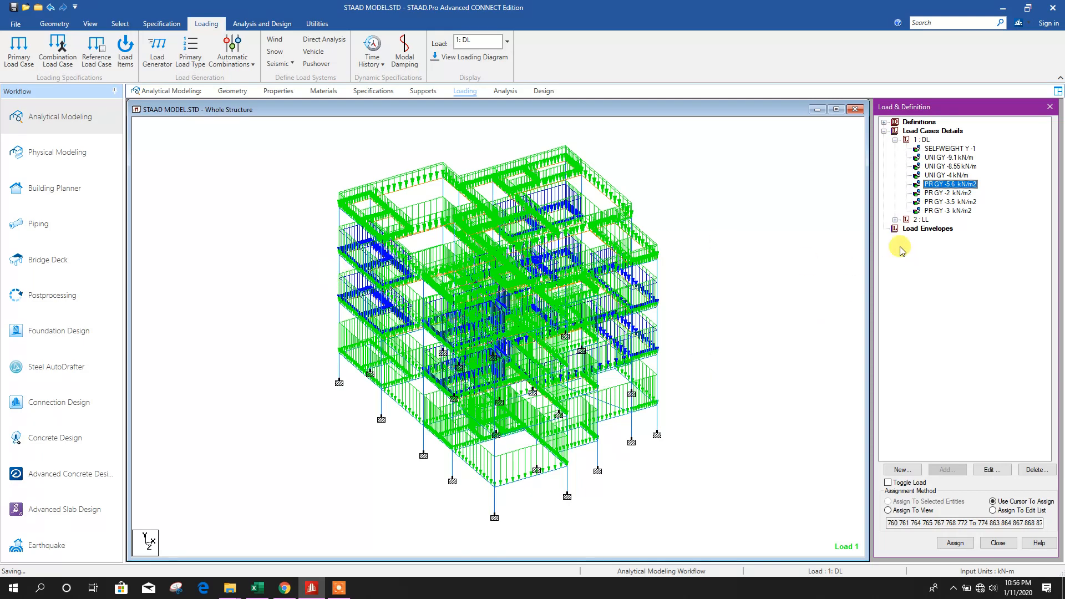
left_click(950, 193)
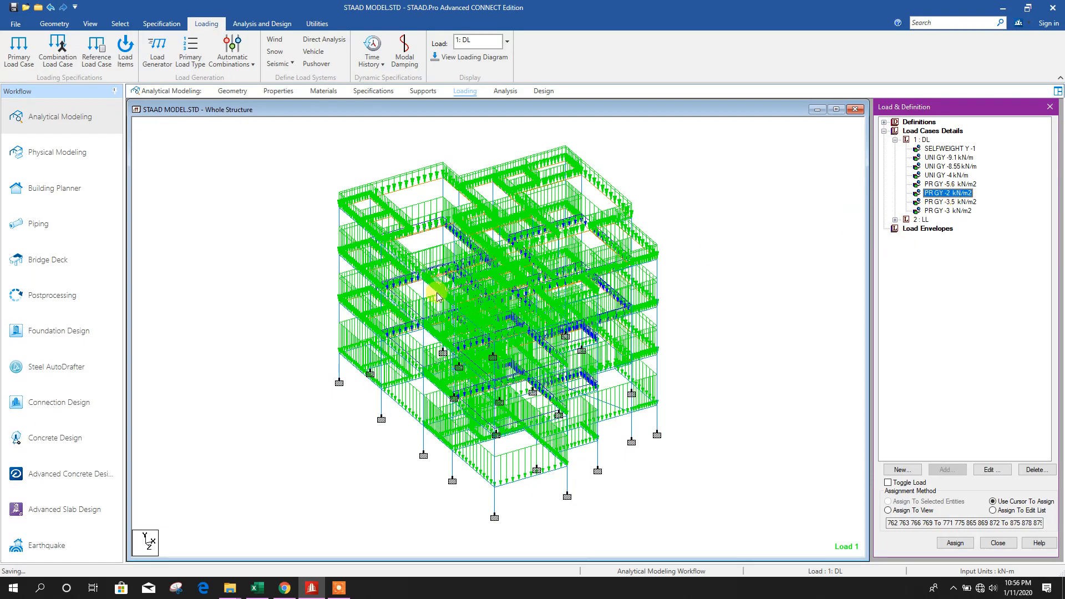
left_click(950, 202)
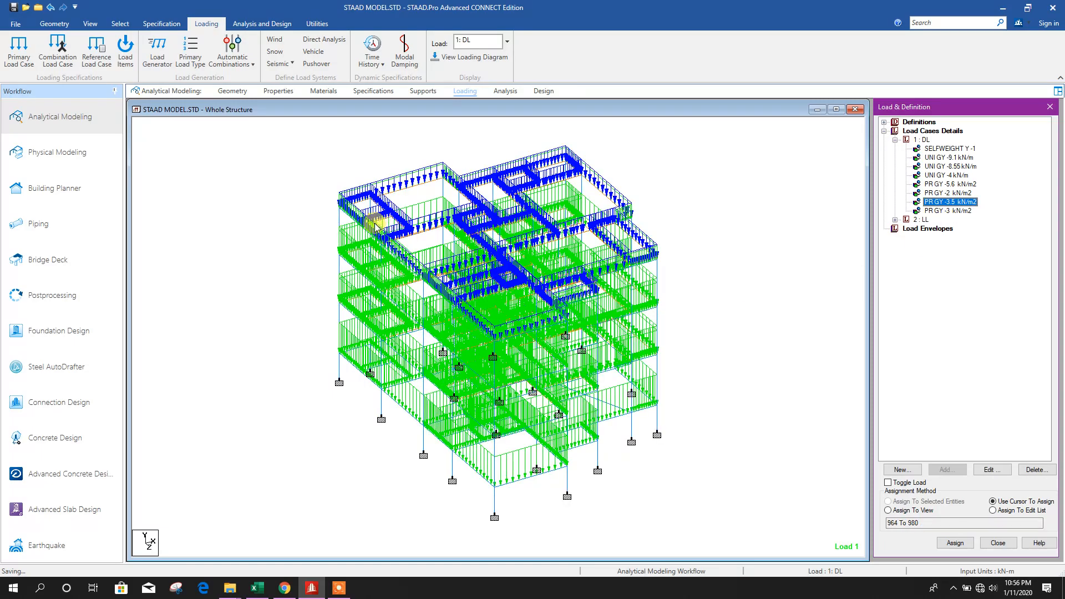
left_click(949, 211)
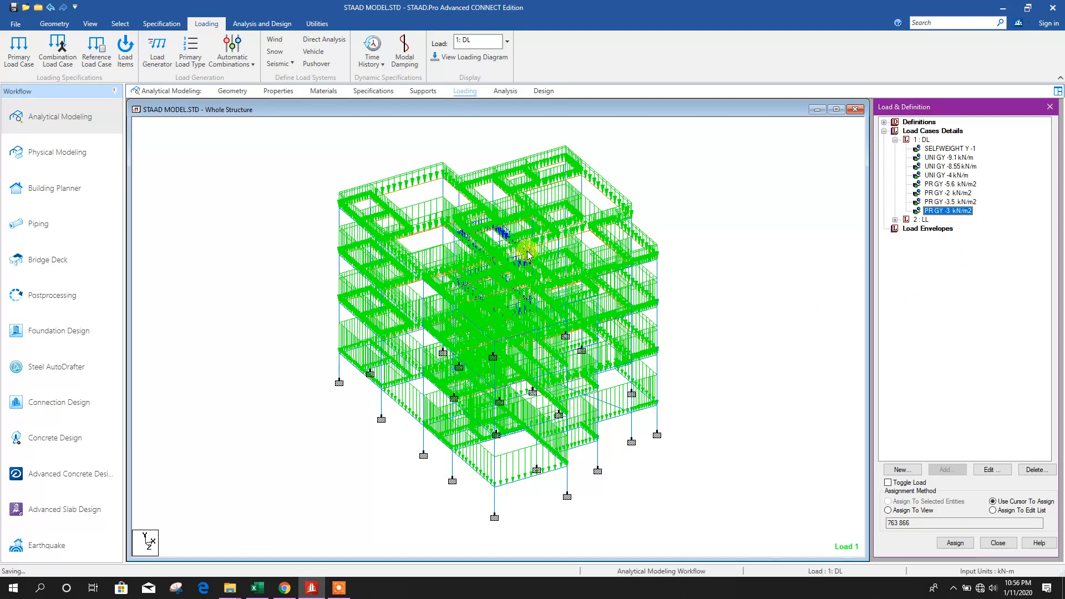
scroll(503, 200, "up", 3)
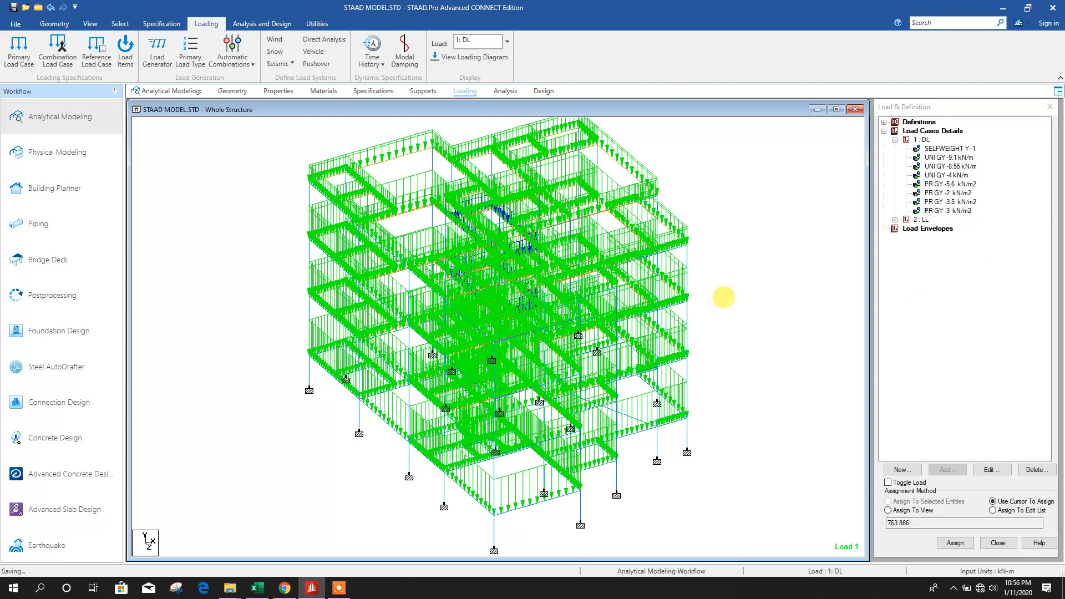
middle_click_drag(723, 297, 675, 351)
Check which slab plates carry the LL item PR GY -2 kN/m2.
left_click(886, 220)
left_click(895, 220)
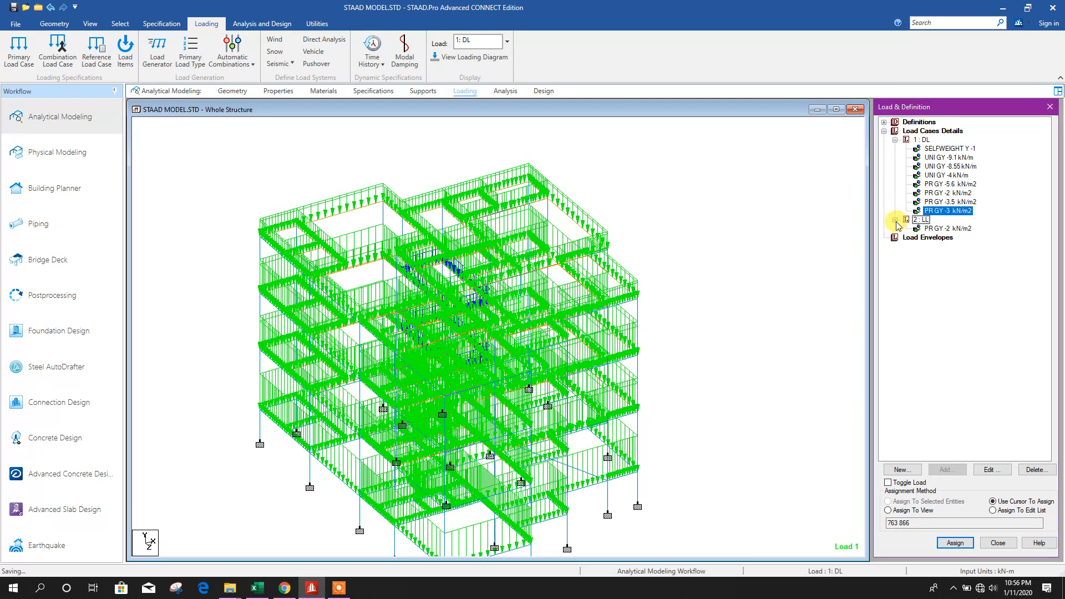
left_click(933, 228)
middle_click_drag(675, 369, 681, 350)
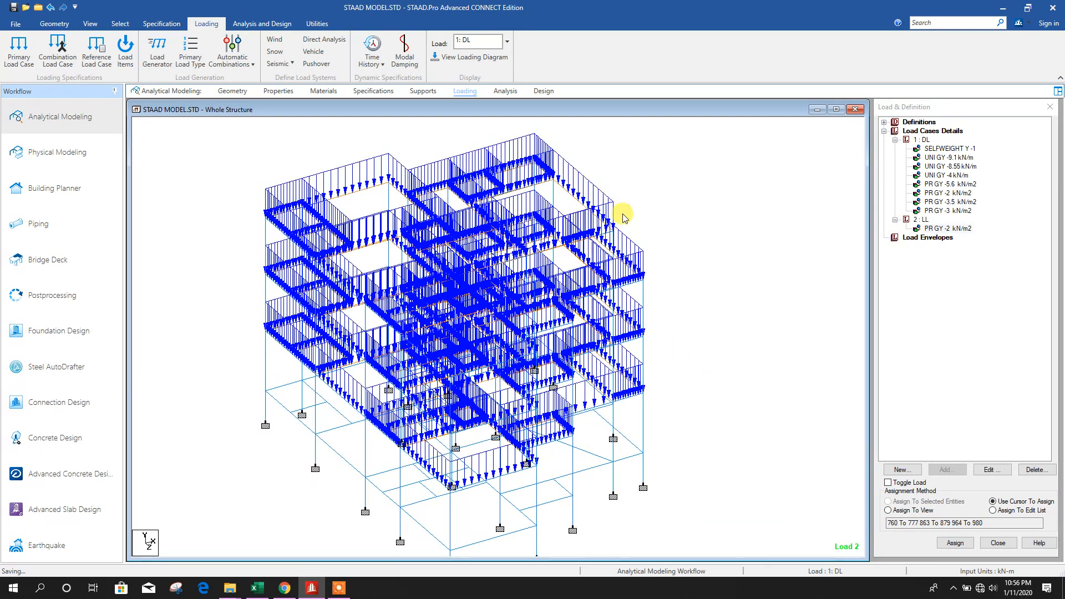
middle_click_drag(746, 266, 690, 285)
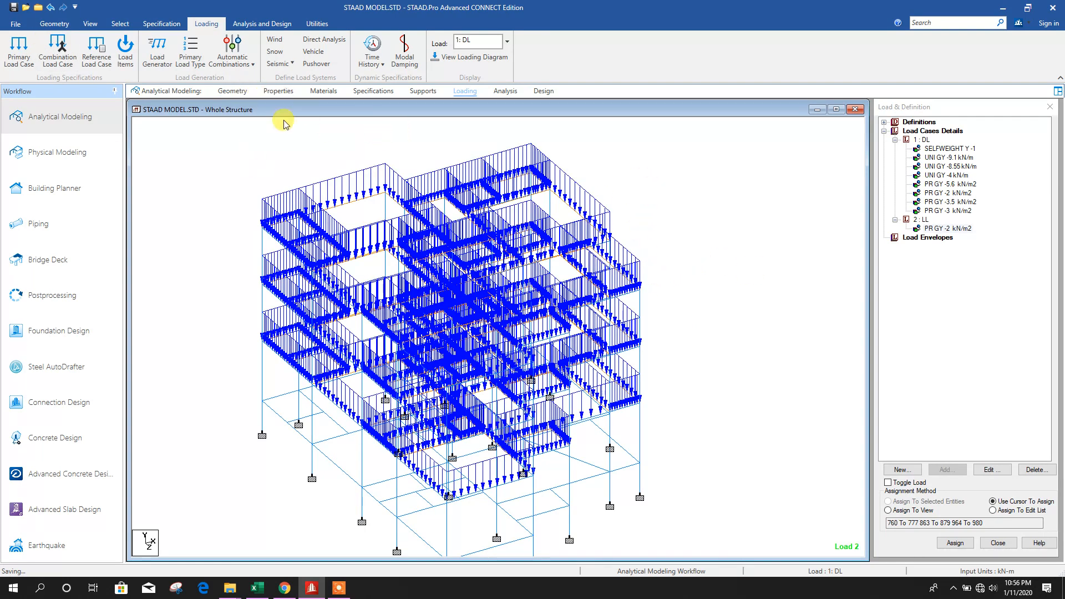
Isolate the slab plates of the second level from the bottom in the active window, show them in plan, and save the model.
left_click(233, 91)
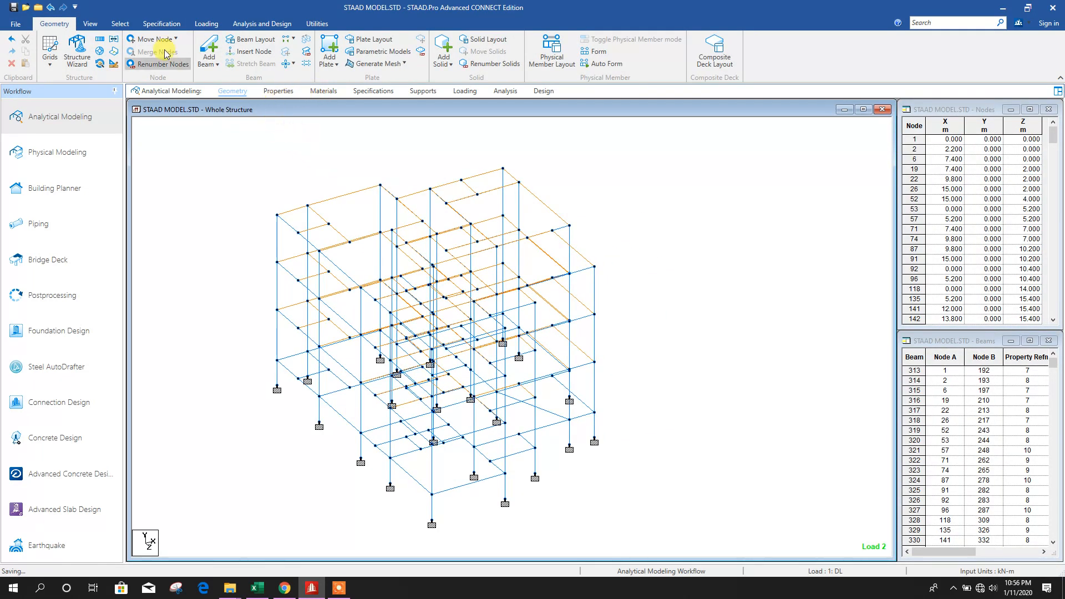
left_click(90, 23)
left_click(214, 51)
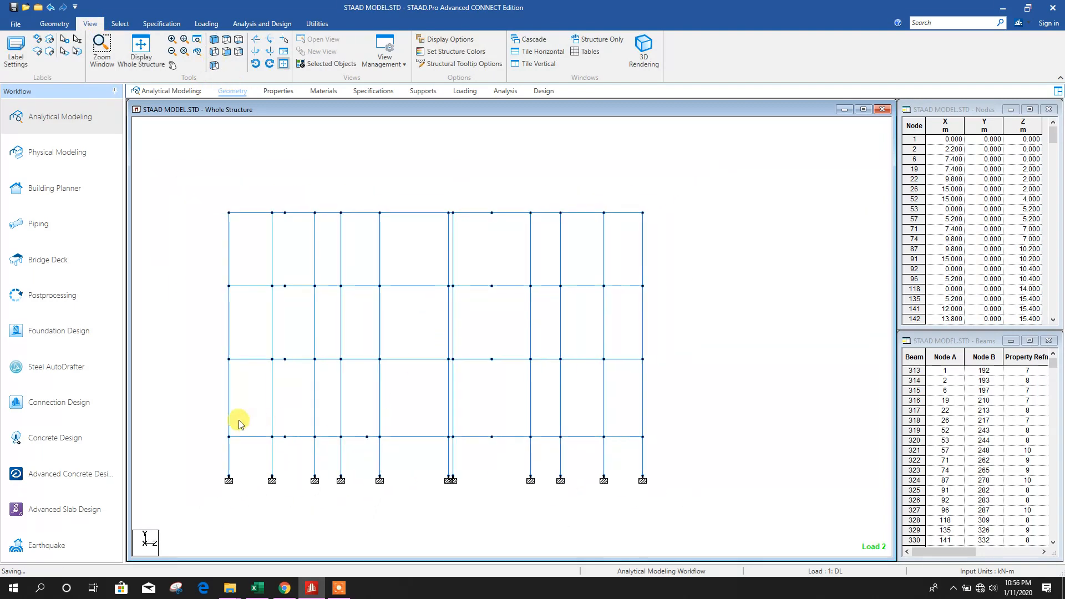
left_click(118, 23)
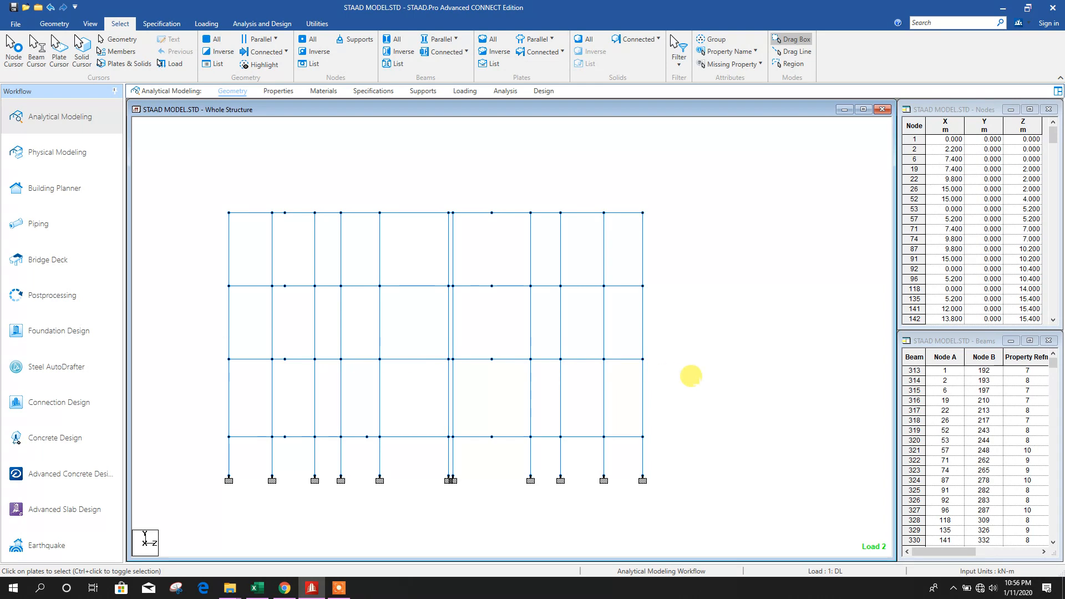
left_click(680, 360)
right_click(688, 334)
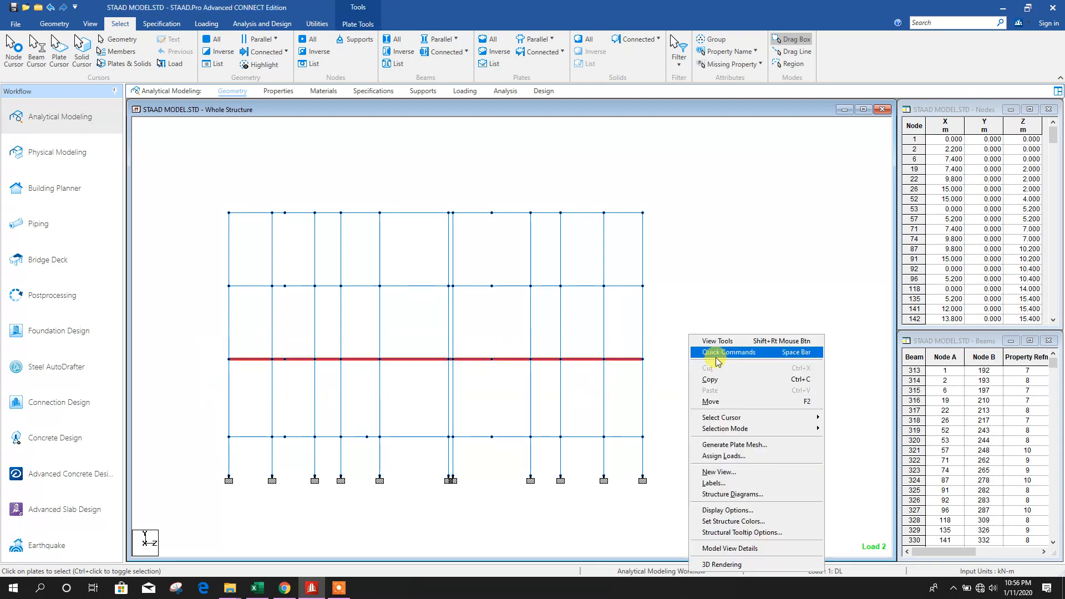
left_click(719, 471)
left_click(659, 324)
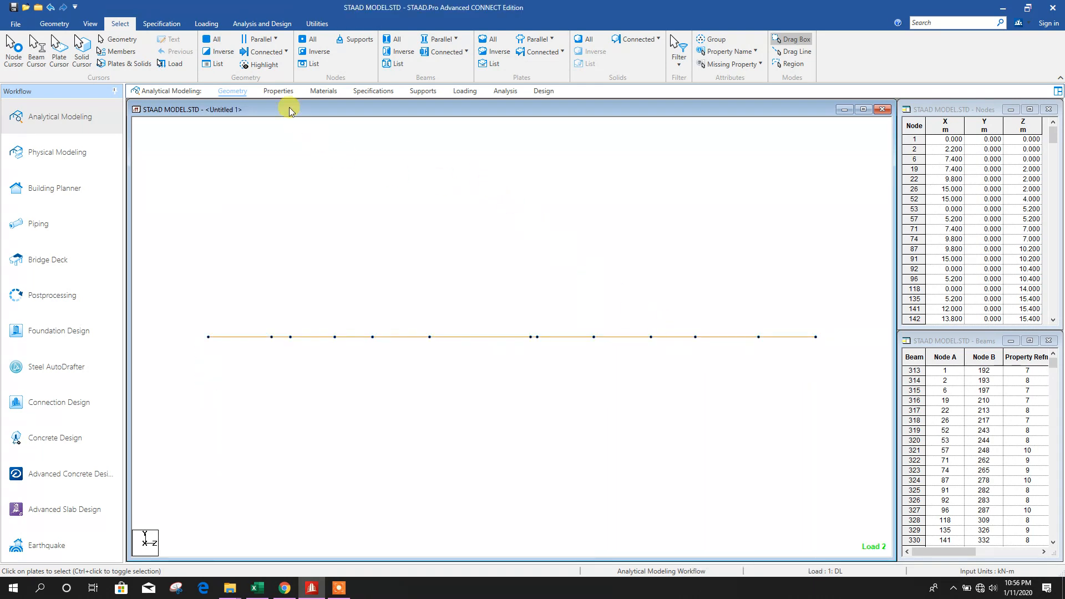
left_click(92, 24)
left_click(226, 40)
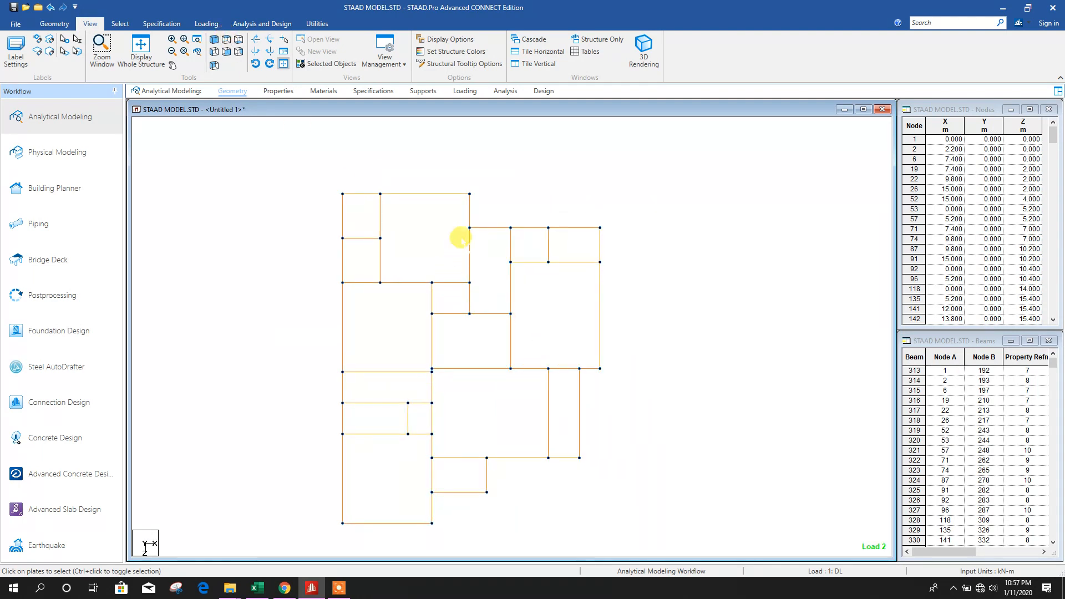
left_click(14, 8)
left_click(575, 322)
Check which of the isolated plates carry the DL item PR GY -5.6 kN/m2.
left_click(472, 92)
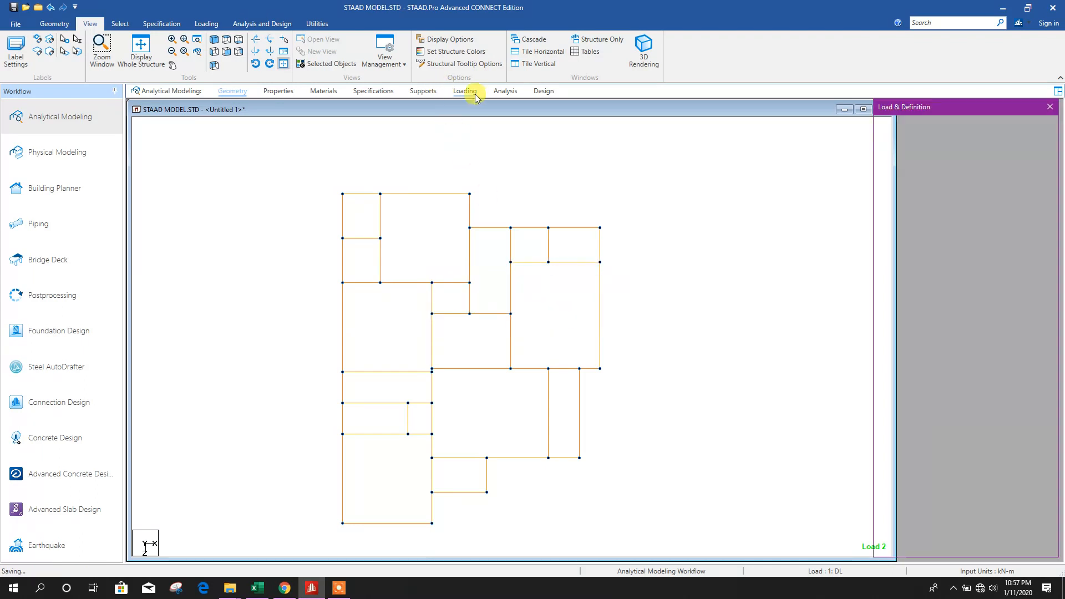
left_click(885, 131)
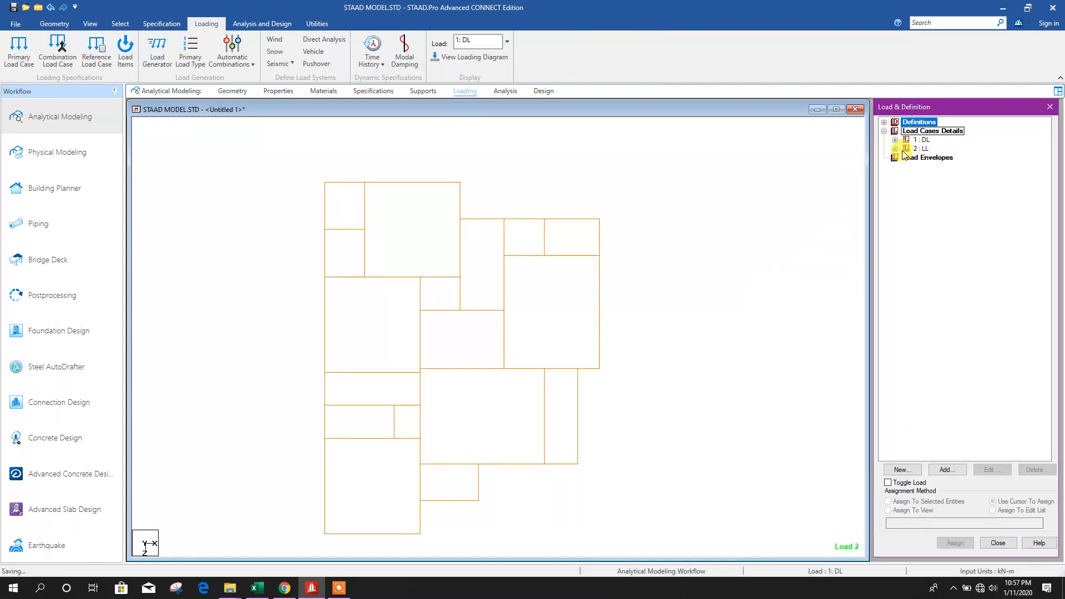
left_click(896, 140)
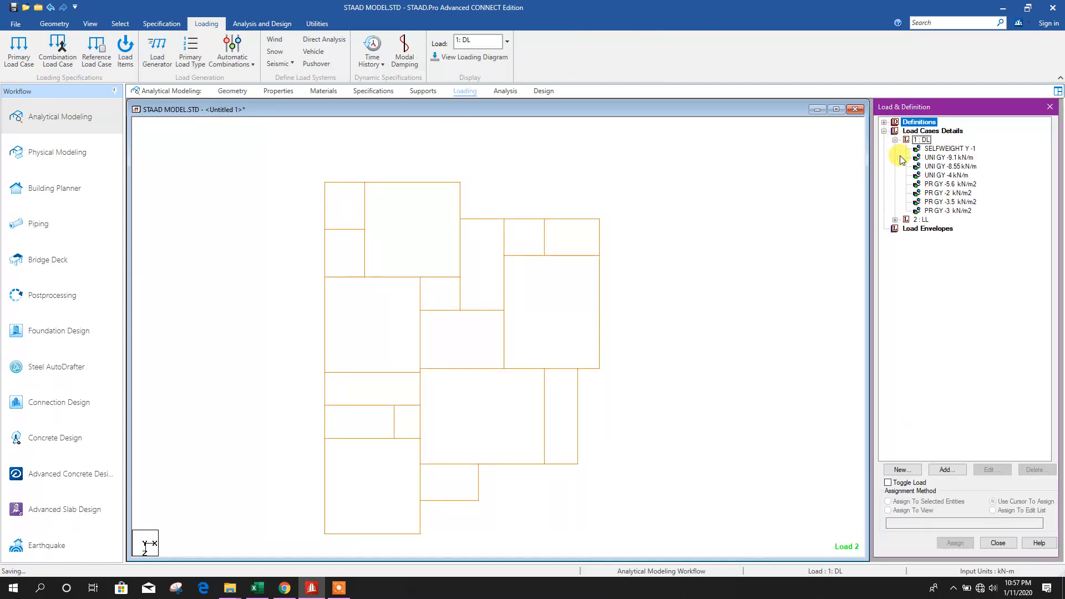
left_click(937, 187)
left_click(749, 249)
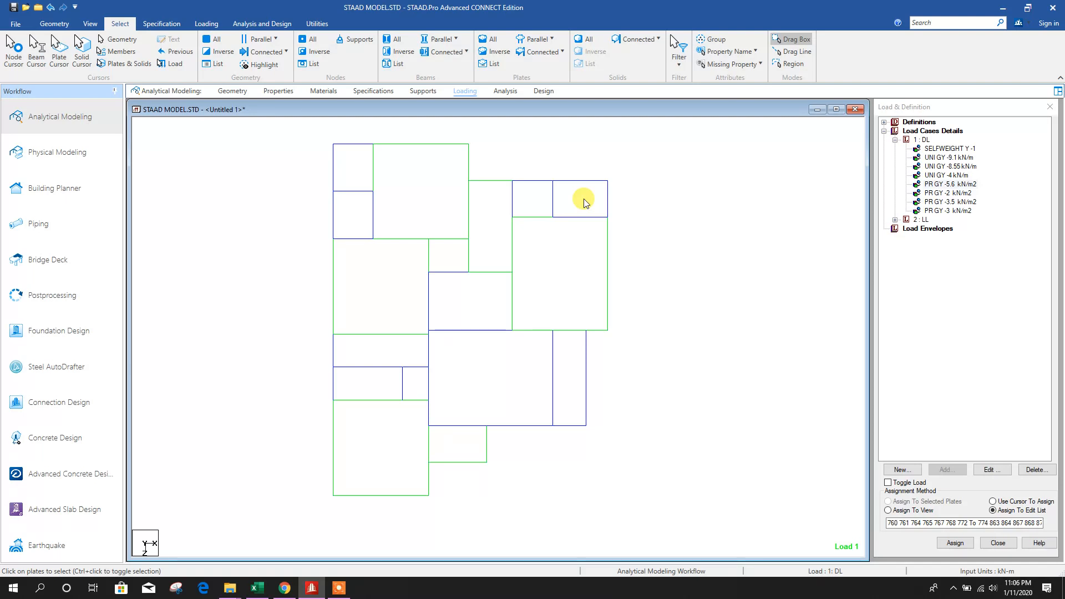
Delete the PR GY -5.6 kN/m2 item from the DL load case.
left_click(950, 184)
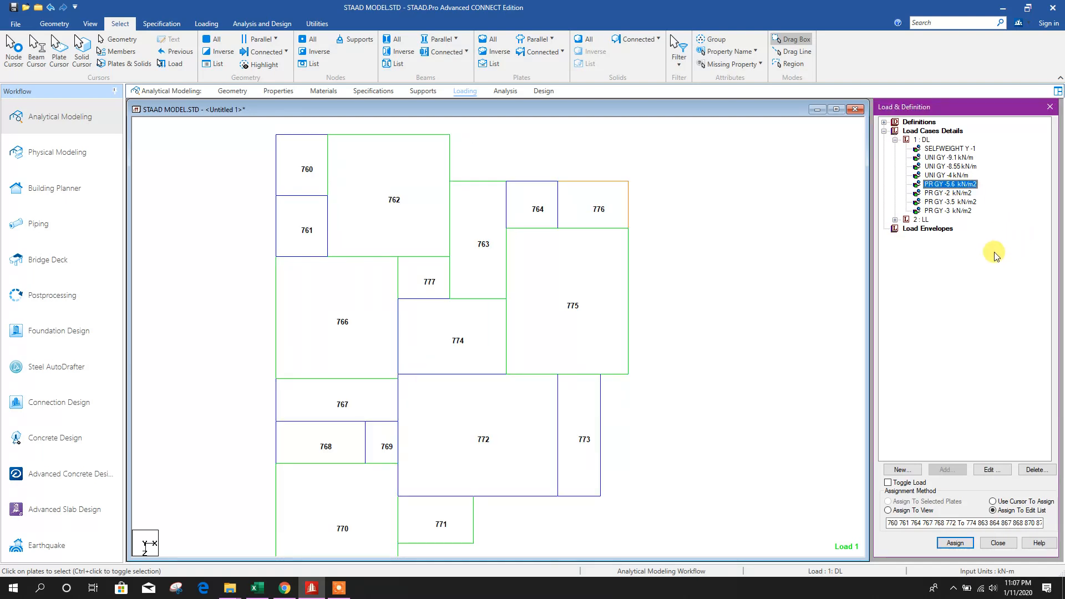
left_click(1036, 469)
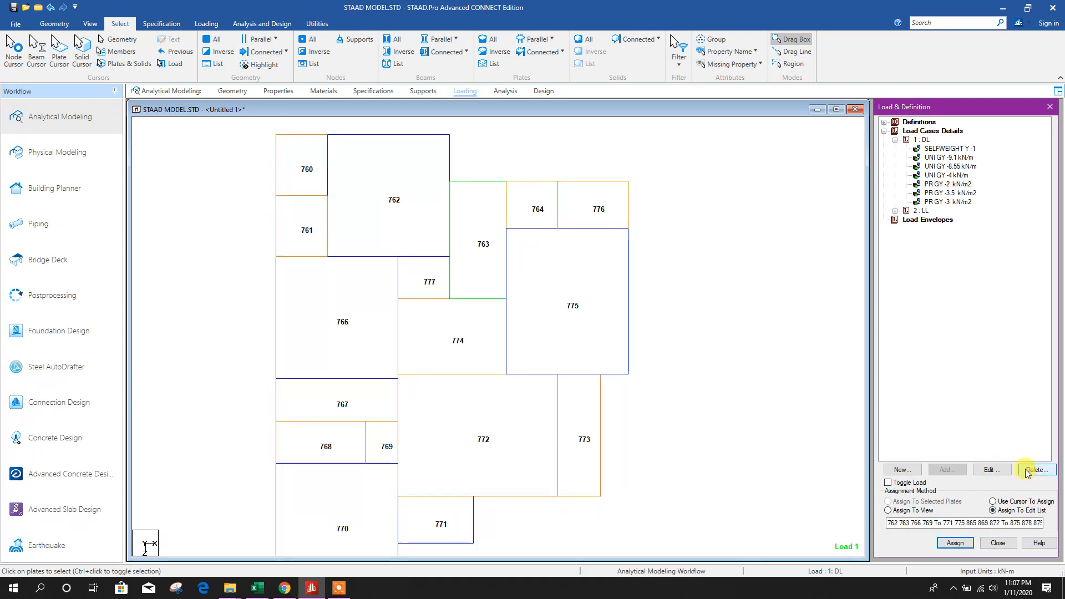
left_click(938, 326)
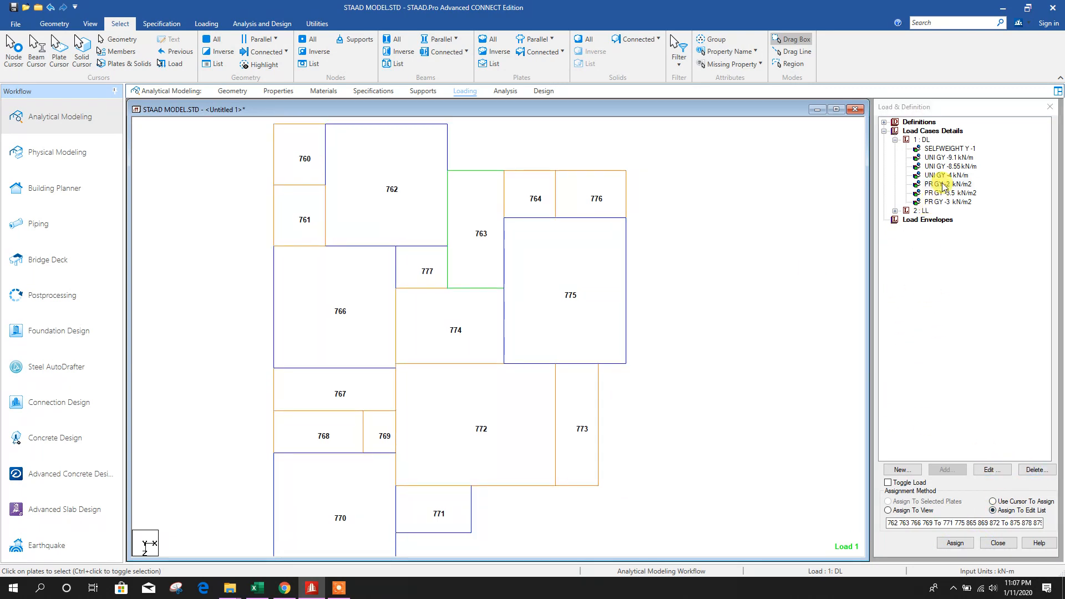
Add a full-plate pressure load of -5.6 kN/m2 in the GY direction to the DL load case.
left_click(921, 140)
left_click(947, 470)
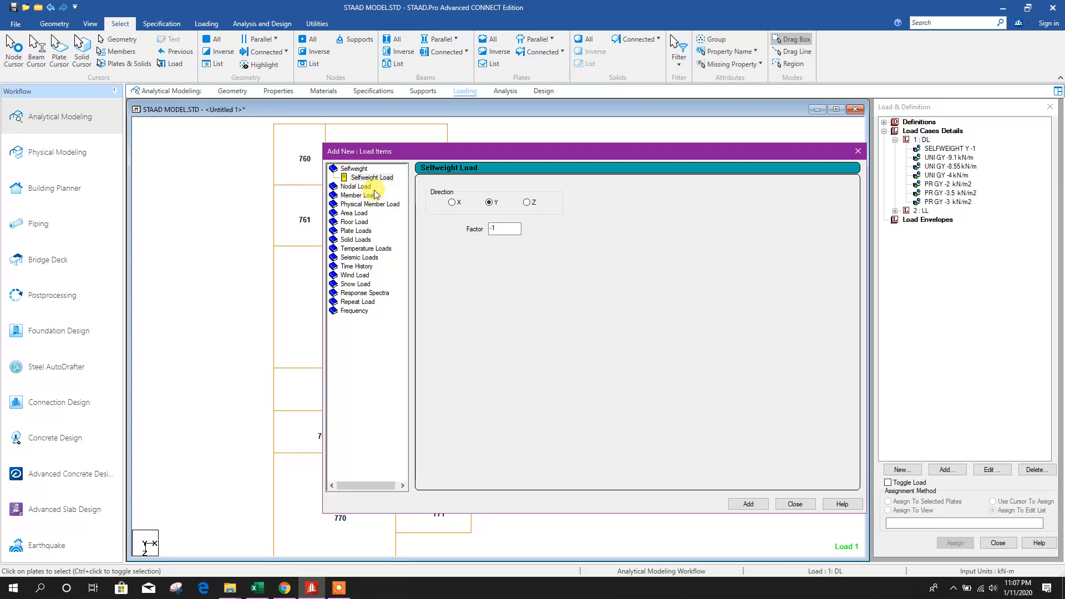
left_click_drag(372, 151, 376, 143)
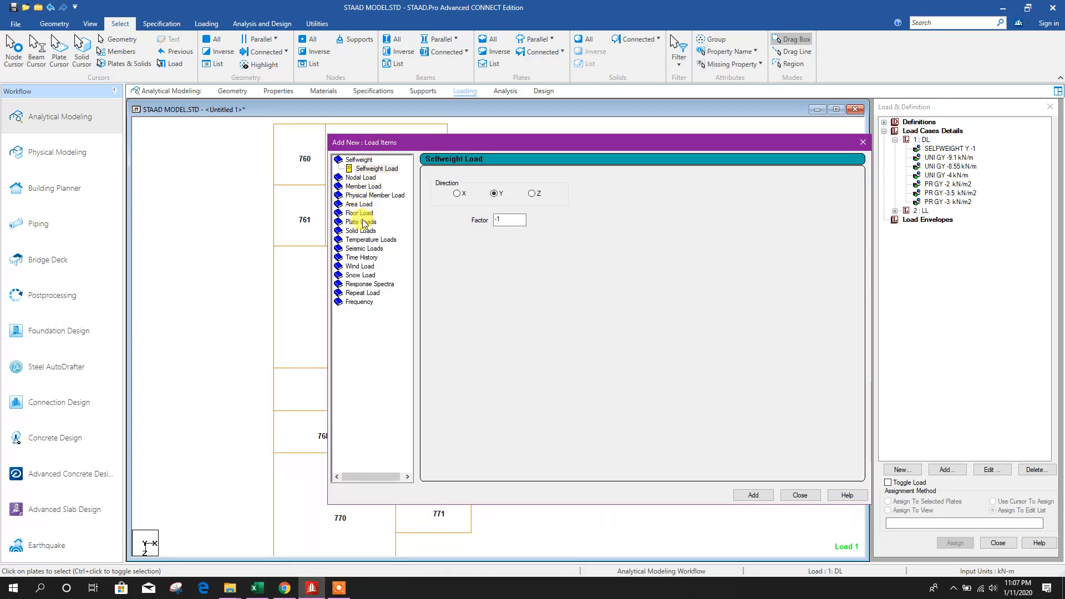
left_click(362, 222)
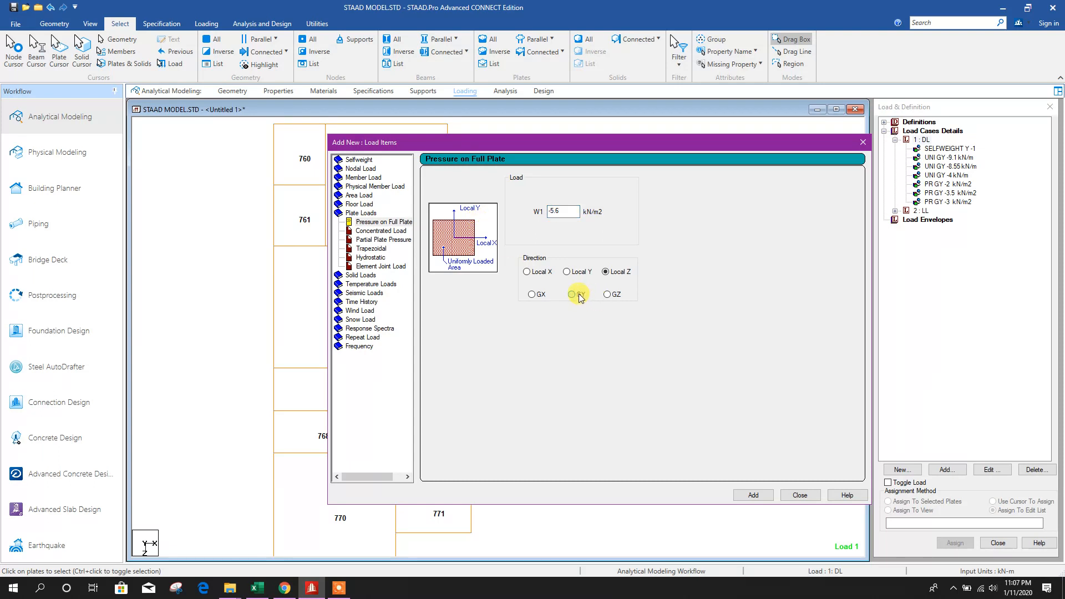
left_click(765, 497)
left_click(800, 495)
Assign the PR GY -5.6 kN/m2 load to plates 772 and 774 using Assign To Selected Plates.
left_click(950, 211)
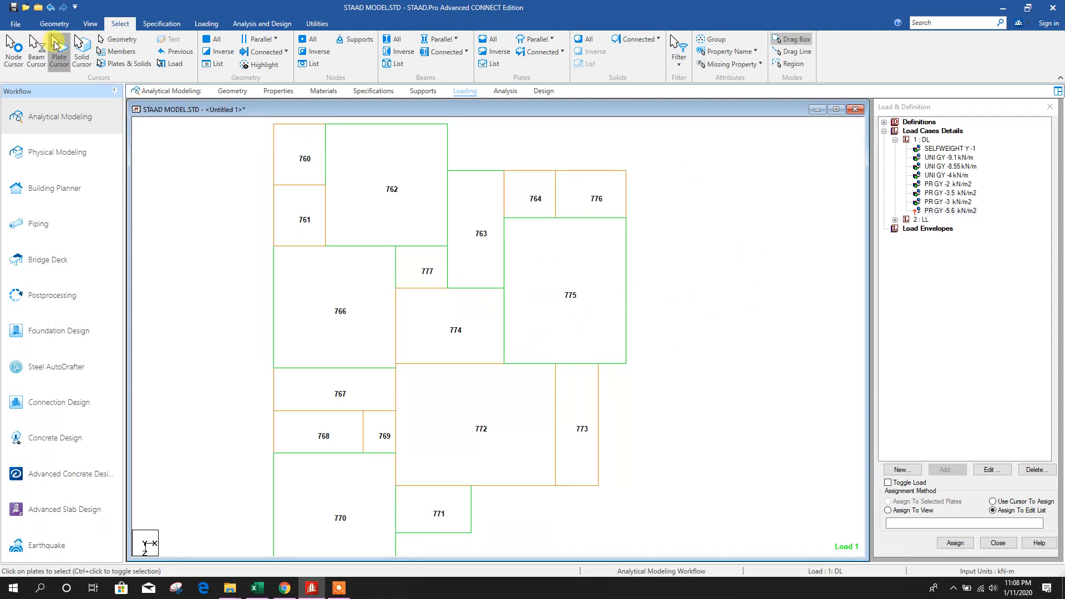
left_click(428, 340)
left_click(485, 438, "ctrl")
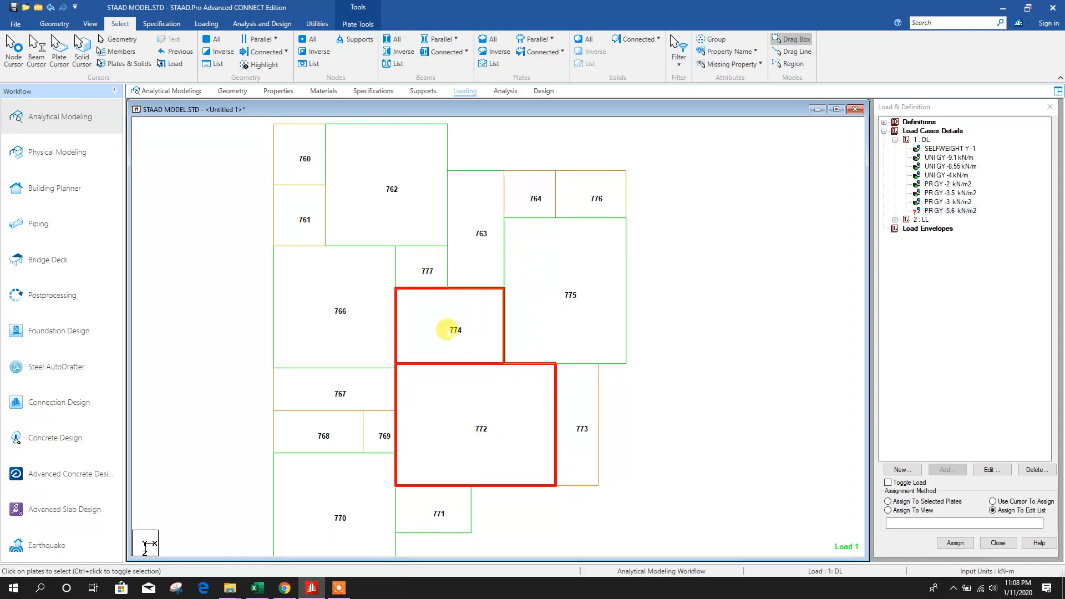
left_click(933, 503)
left_click(954, 543)
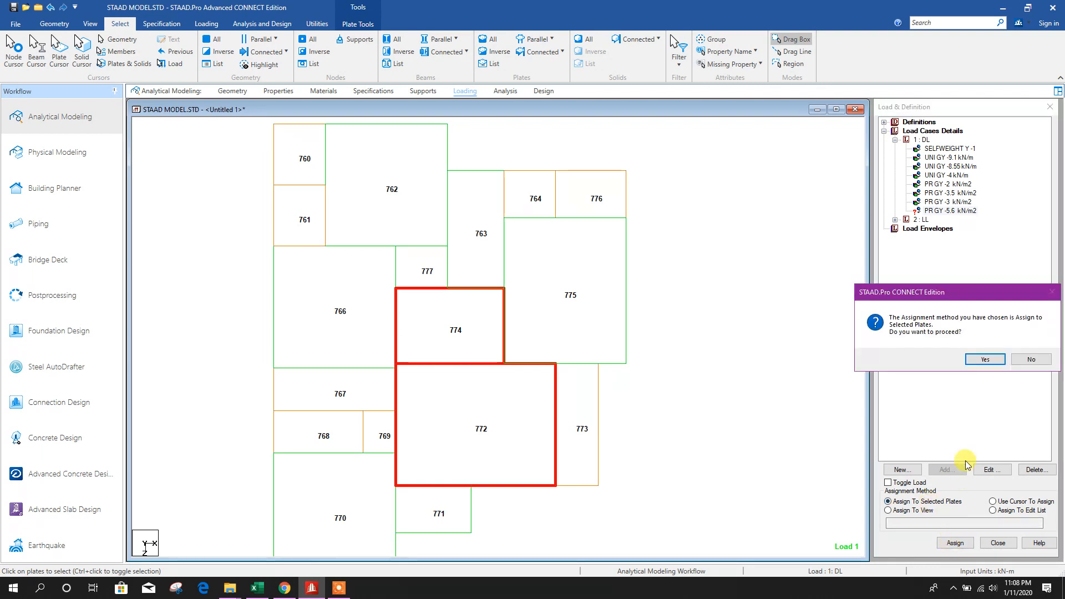
left_click(985, 360)
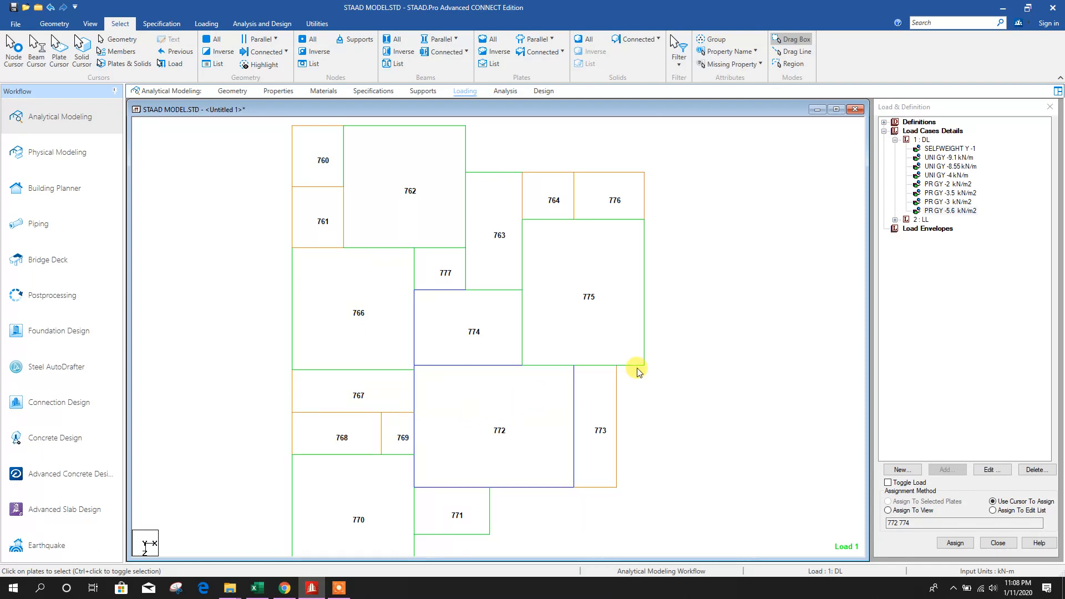
mouse_move(699, 289)
middle_mouse_down()
mouse_move(698, 305)
mouse_move(711, 270)
middle_mouse_up()
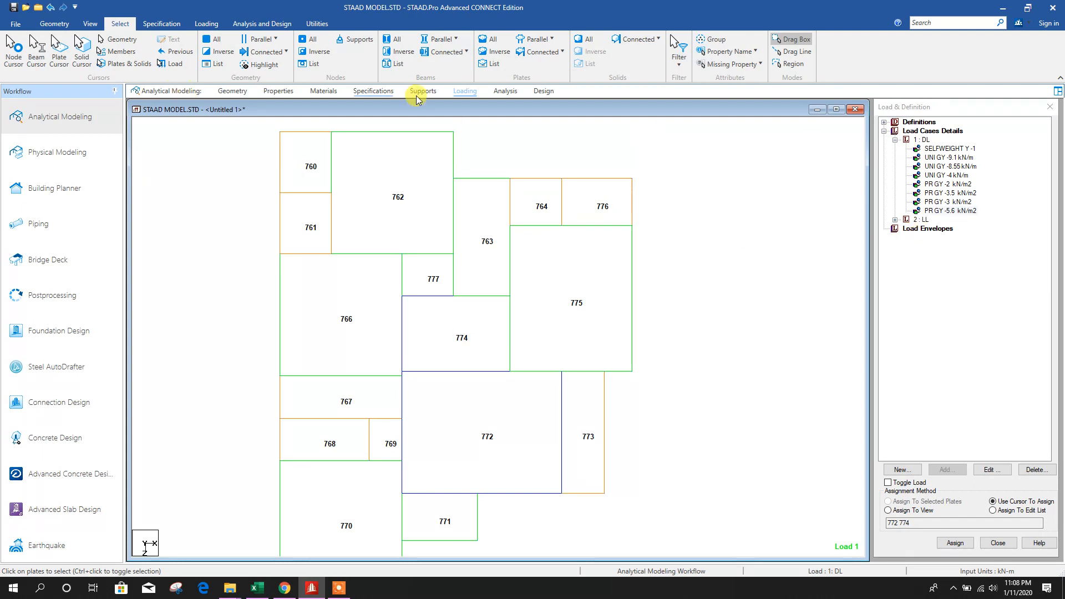
left_click(921, 140)
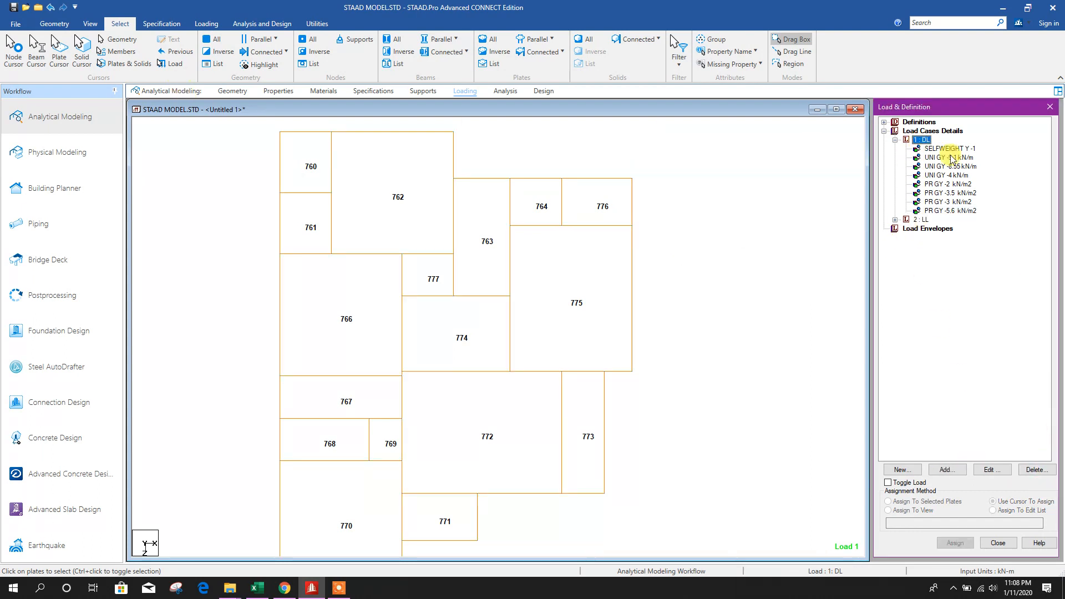
left_click(948, 469)
left_click(355, 222)
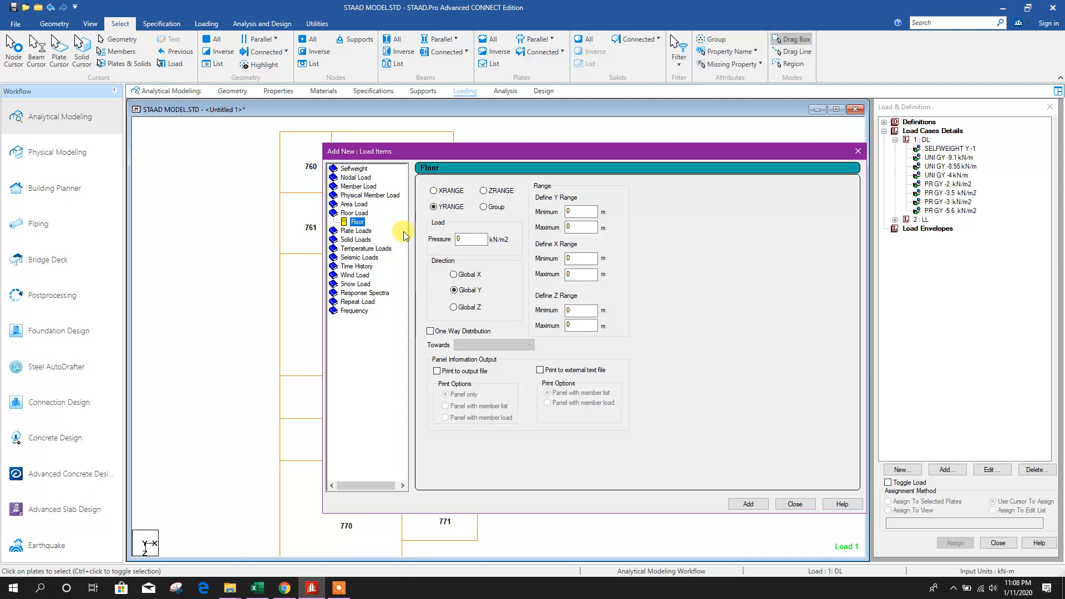
left_click_drag(544, 149, 667, 111)
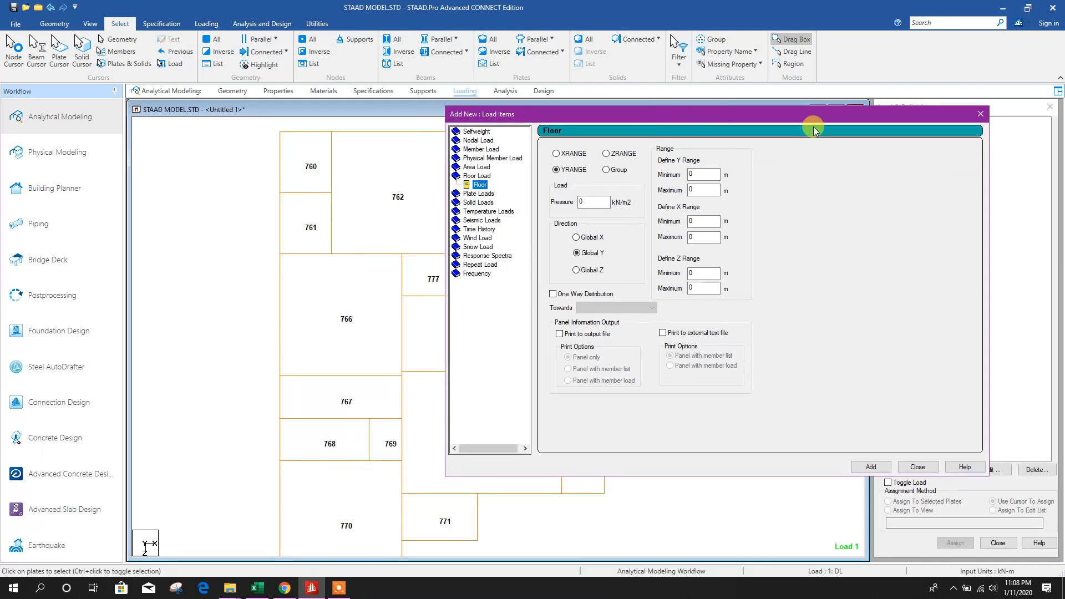
left_click(980, 116)
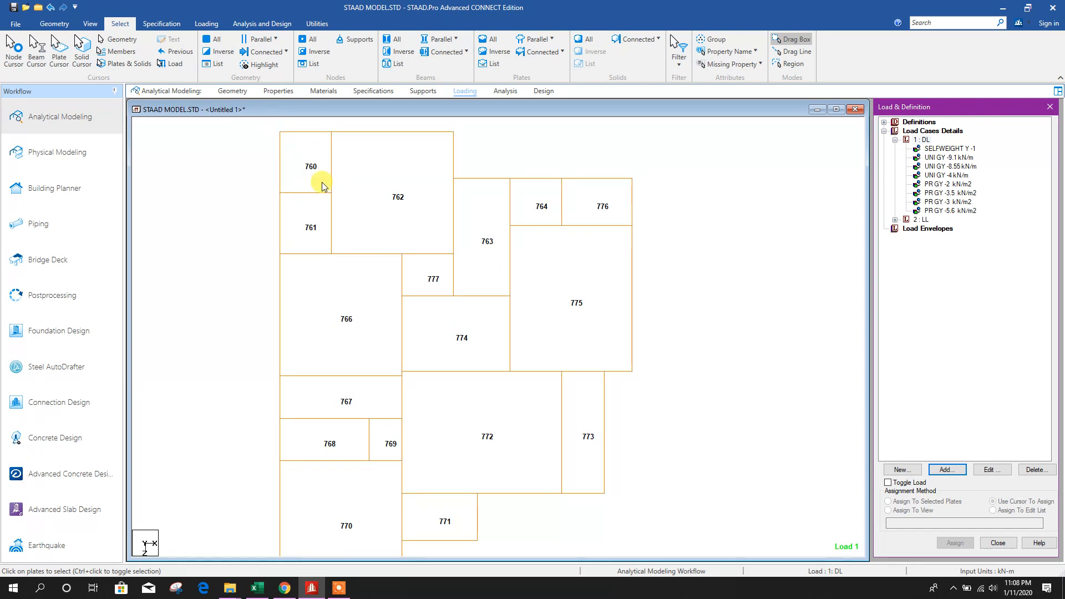
Switch to a new blank Notepad document and minimize it so it is ready for coordinate notes.
left_click(38, 588)
type("cal")
left_click(85, 282)
left_click_drag(549, 255, 504, 146)
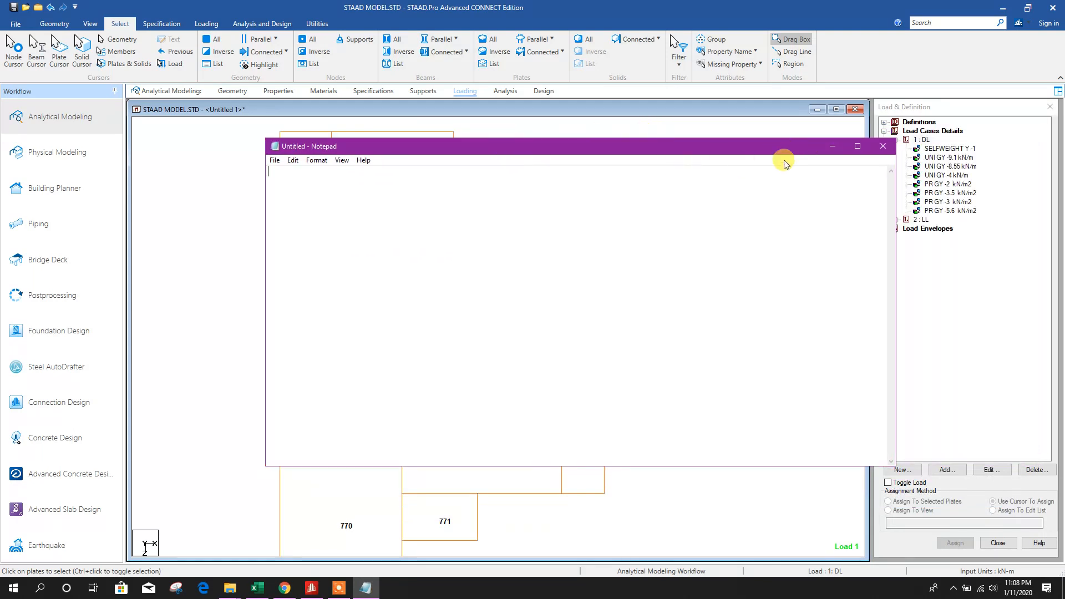
left_click(832, 146)
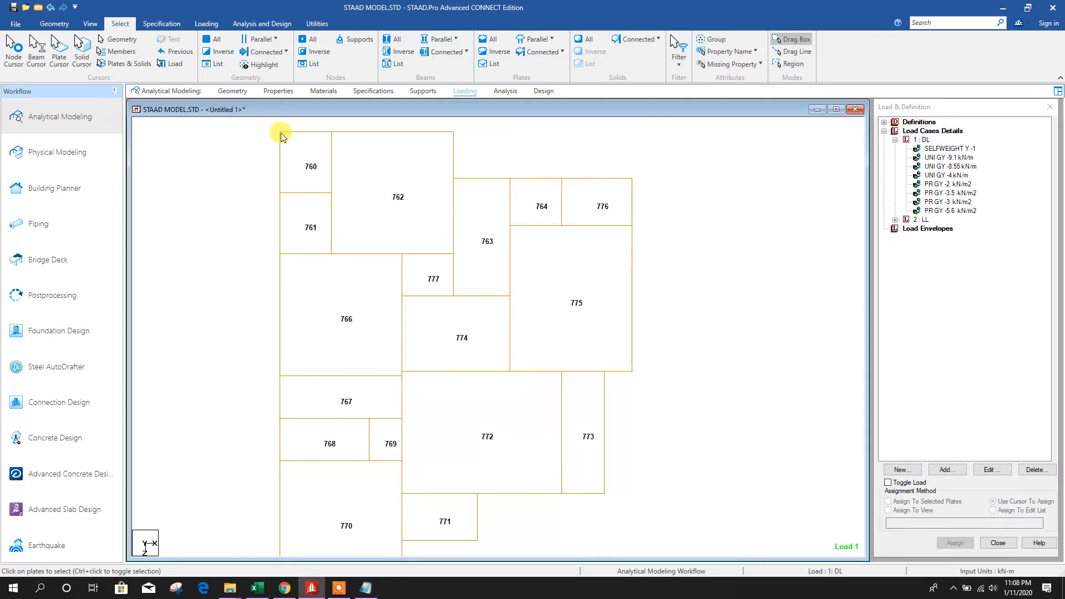
Look up the coordinates of plate 760's outer corner node and note "5.4M LVL- X=0" in Notepad.
left_click(13, 51)
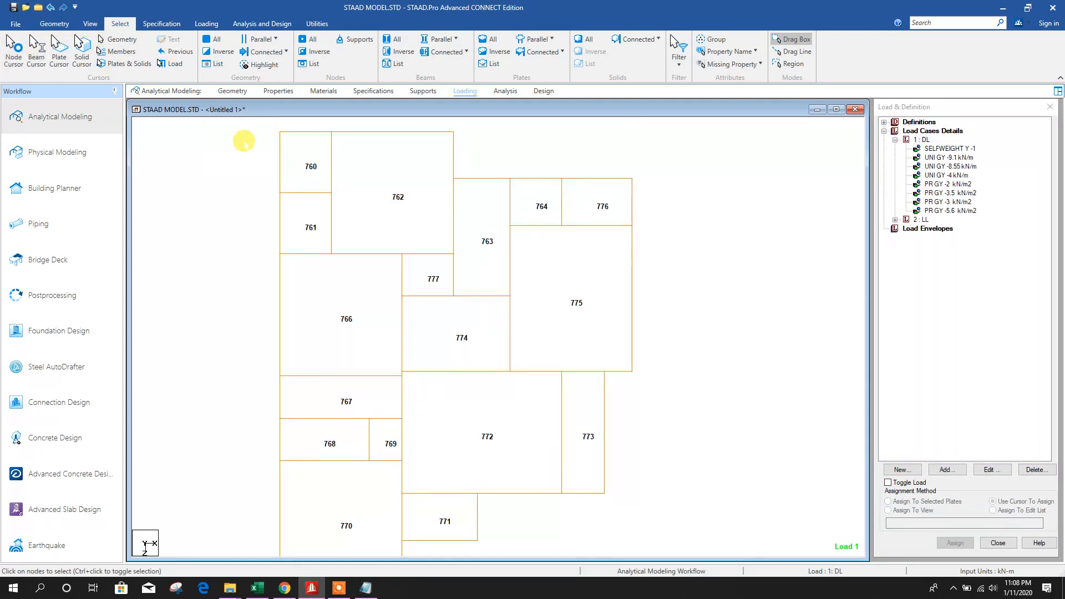
double_click(280, 132)
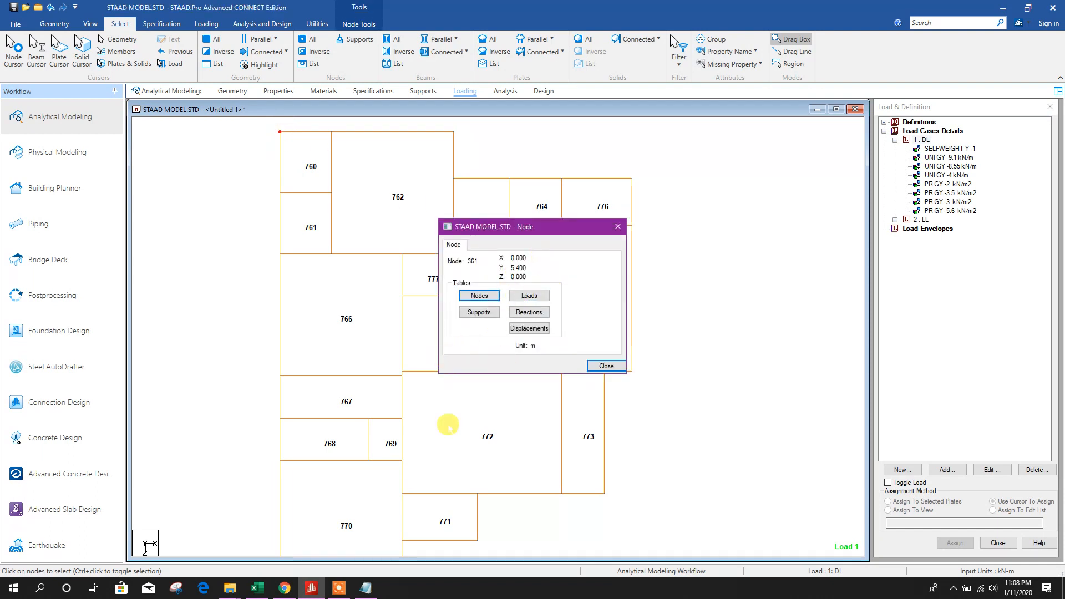
mouse_move(364, 592)
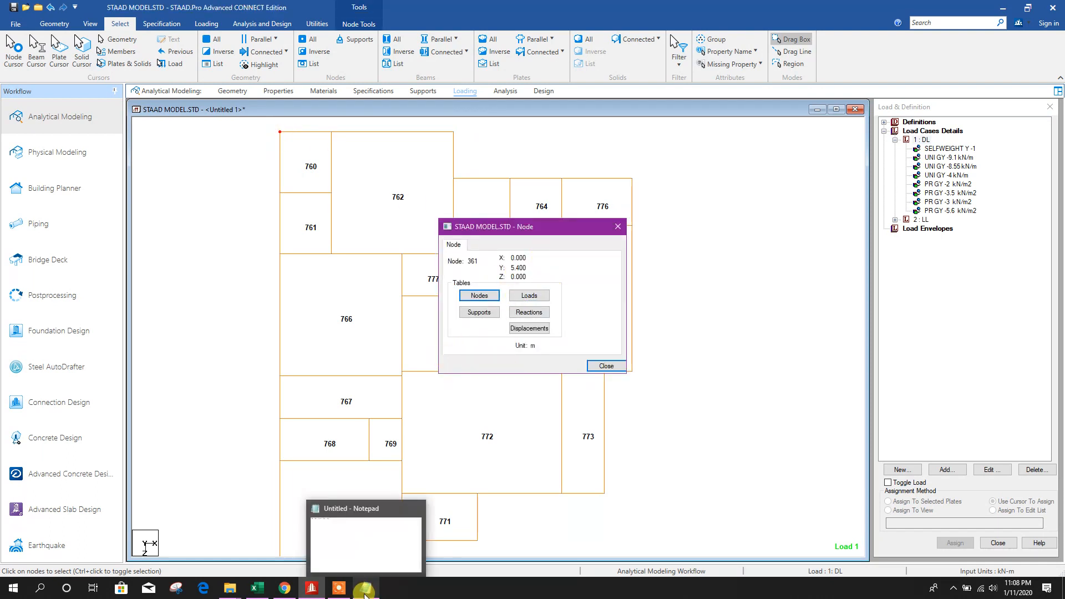
left_click(364, 591)
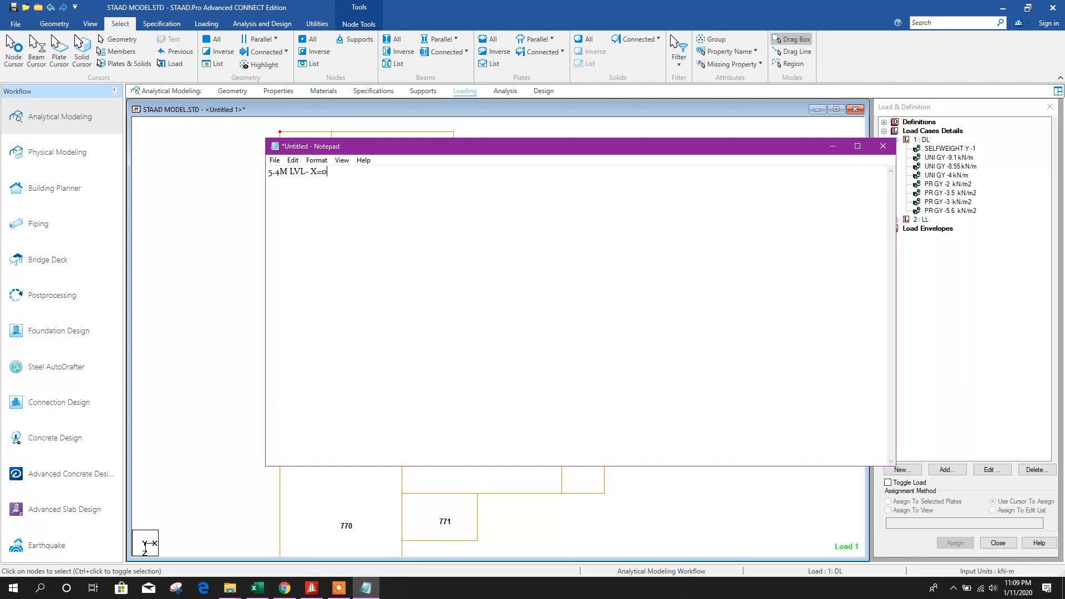
left_click(832, 146)
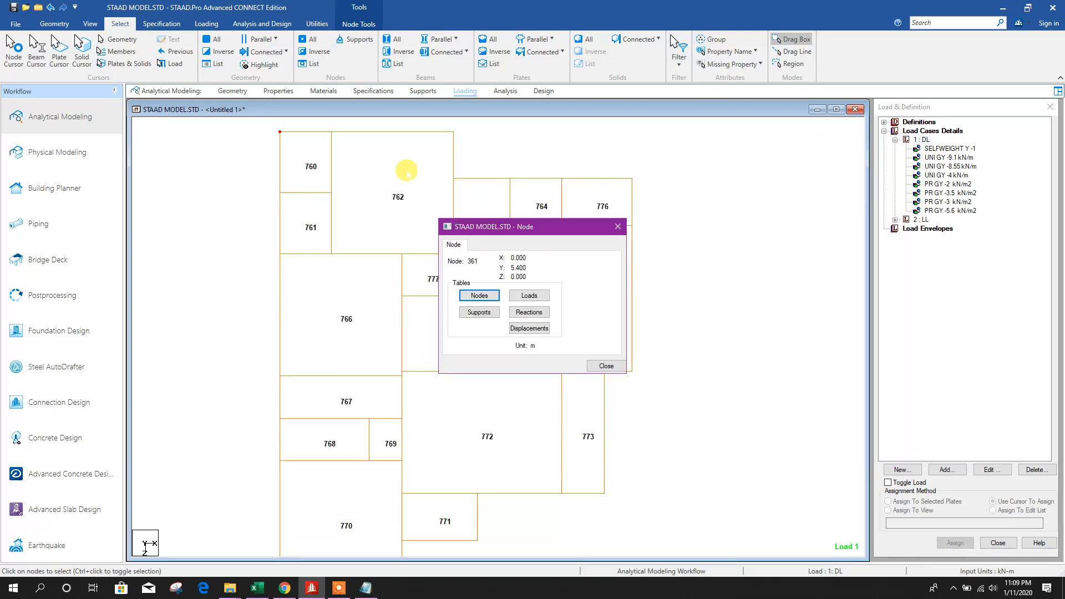
left_click(606, 366)
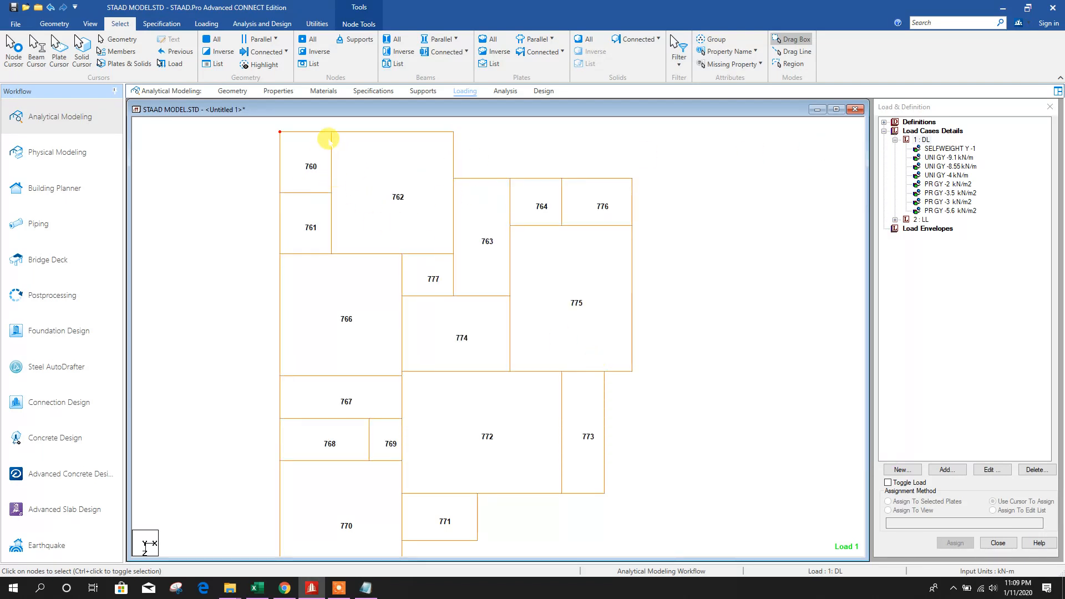
Look up the outer-edge node shared by plates 760 and 762 and append ",X=2.2" to the Notepad line.
double_click(331, 132)
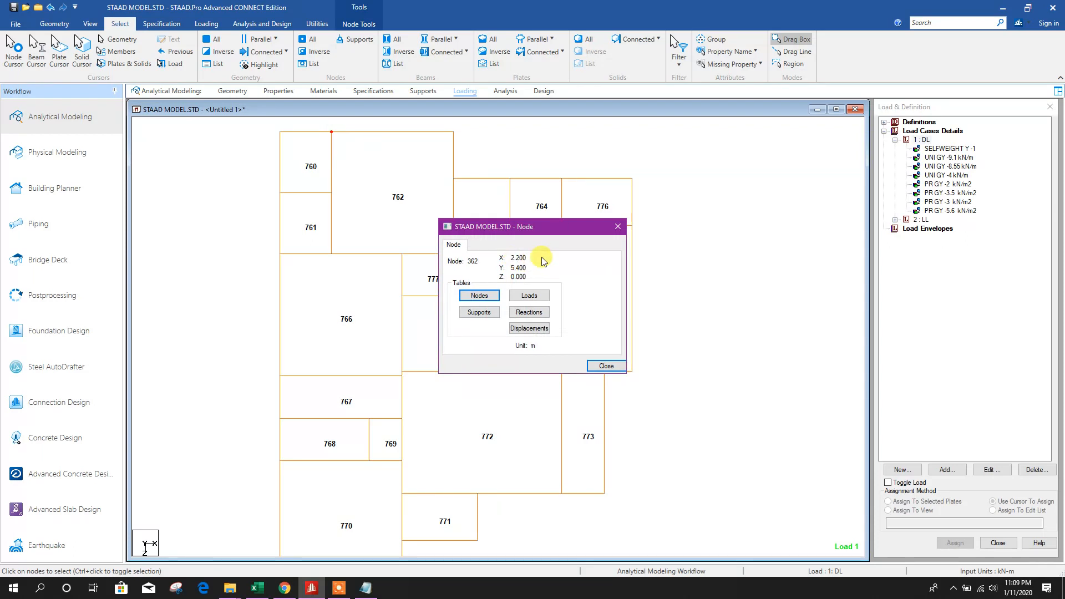
left_click(366, 588)
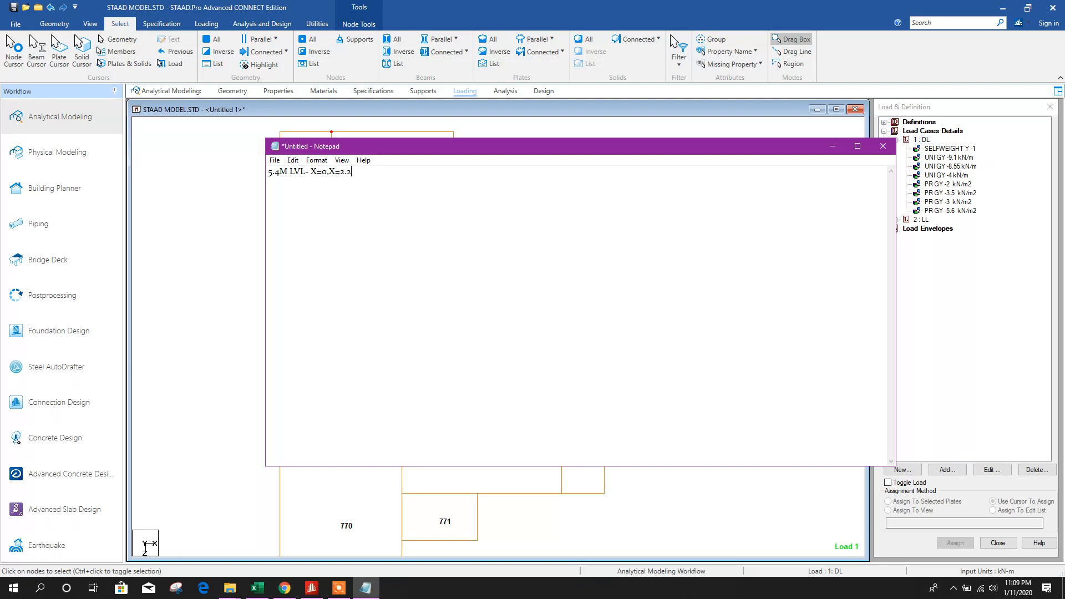
left_click(833, 146)
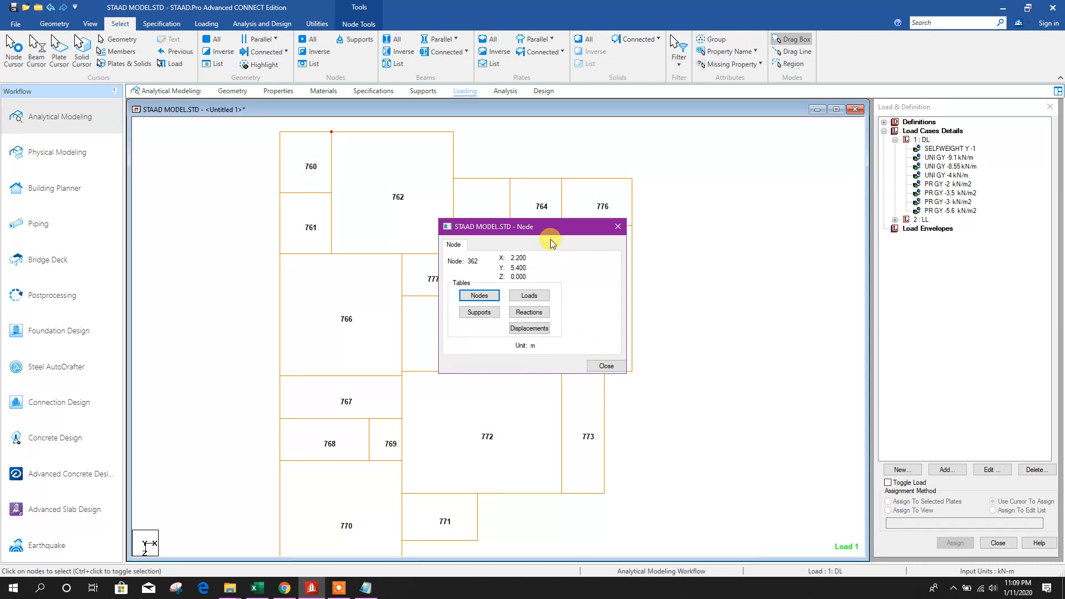
left_click_drag(549, 228, 599, 215)
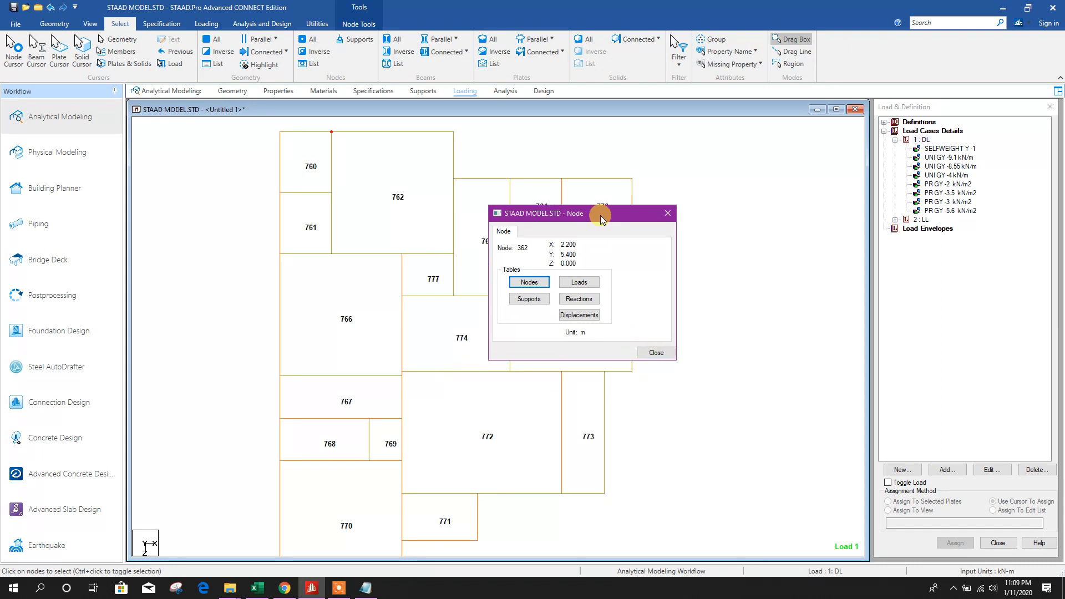
left_click(655, 352)
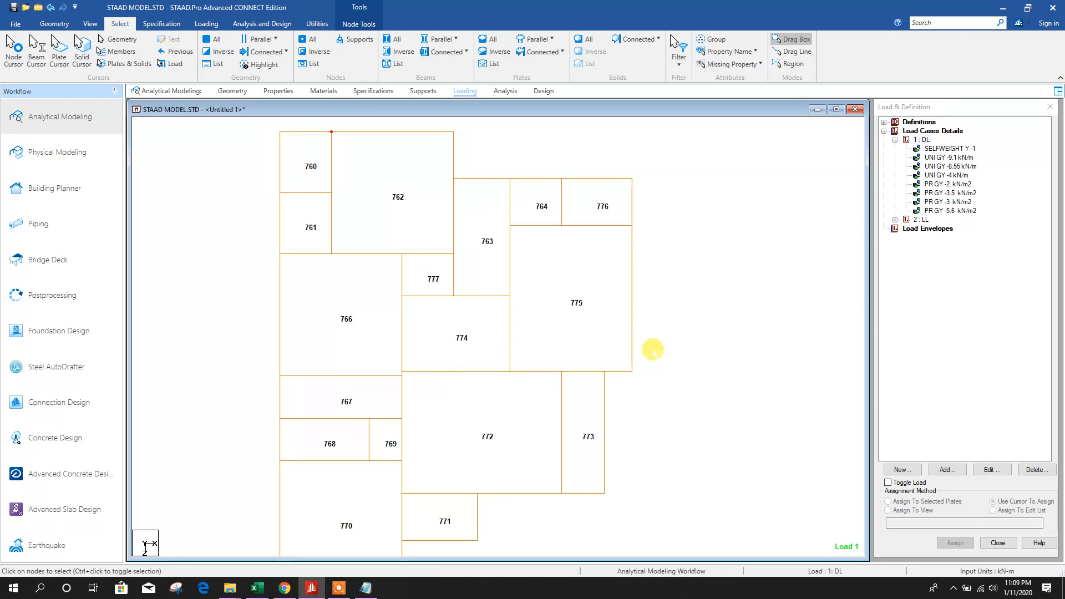
Look up the two nodes on plate 761's edge bordering plate 766 and note "Z=0TO 5.2" on a second Notepad line.
double_click(332, 253)
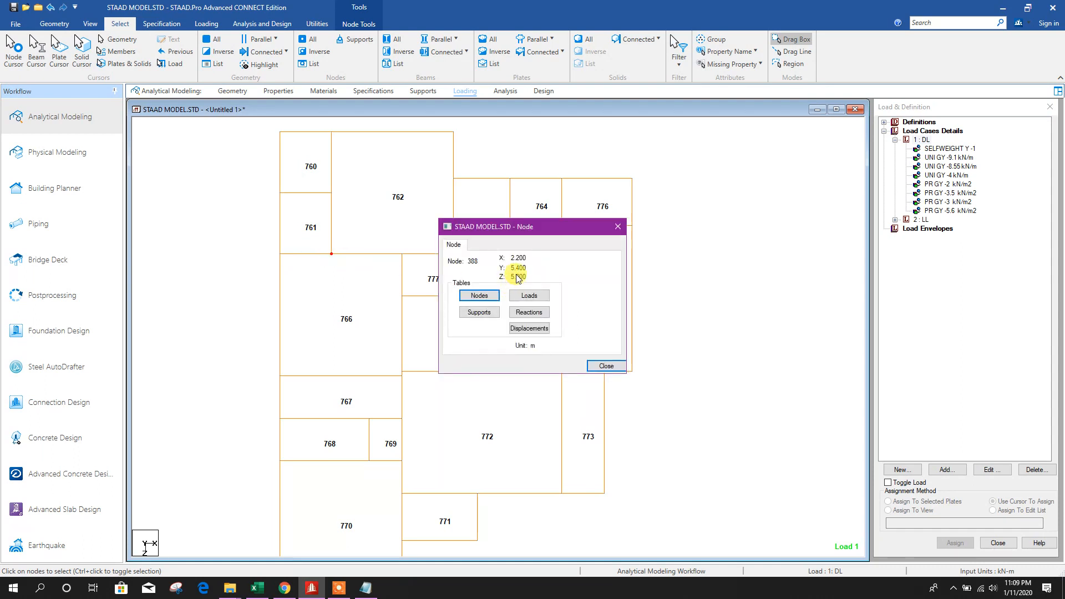
left_click(605, 367)
double_click(280, 253)
left_click(607, 366)
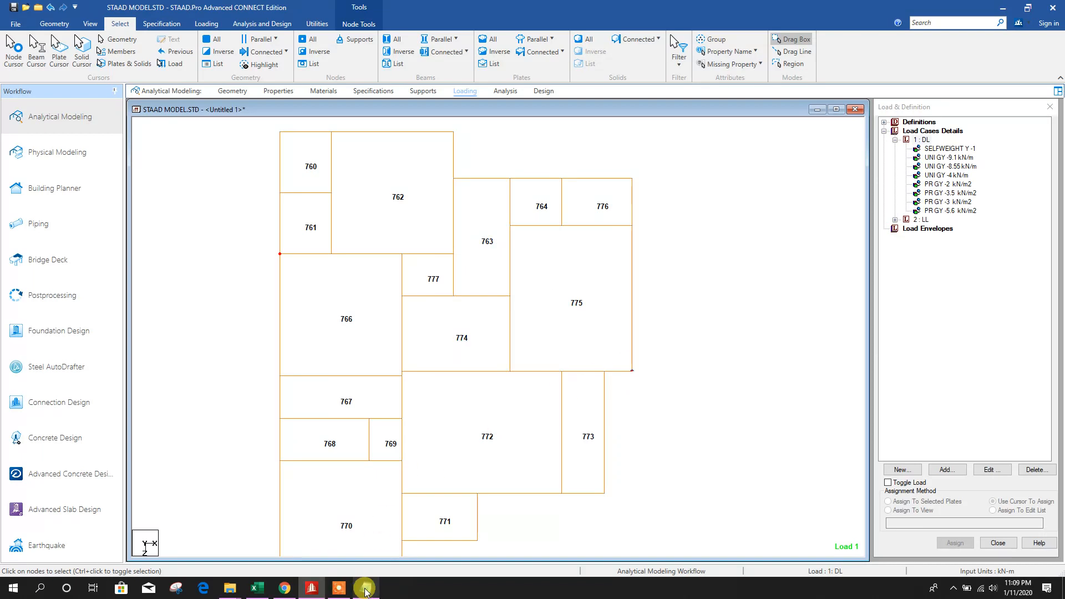
left_click(366, 588)
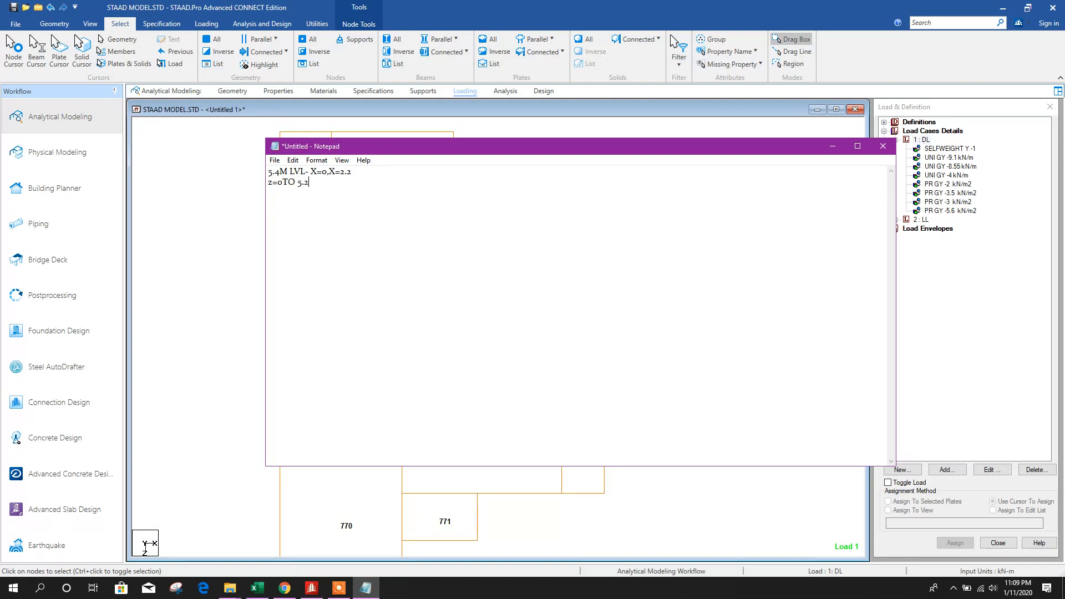
left_click(268, 181)
left_click(831, 146)
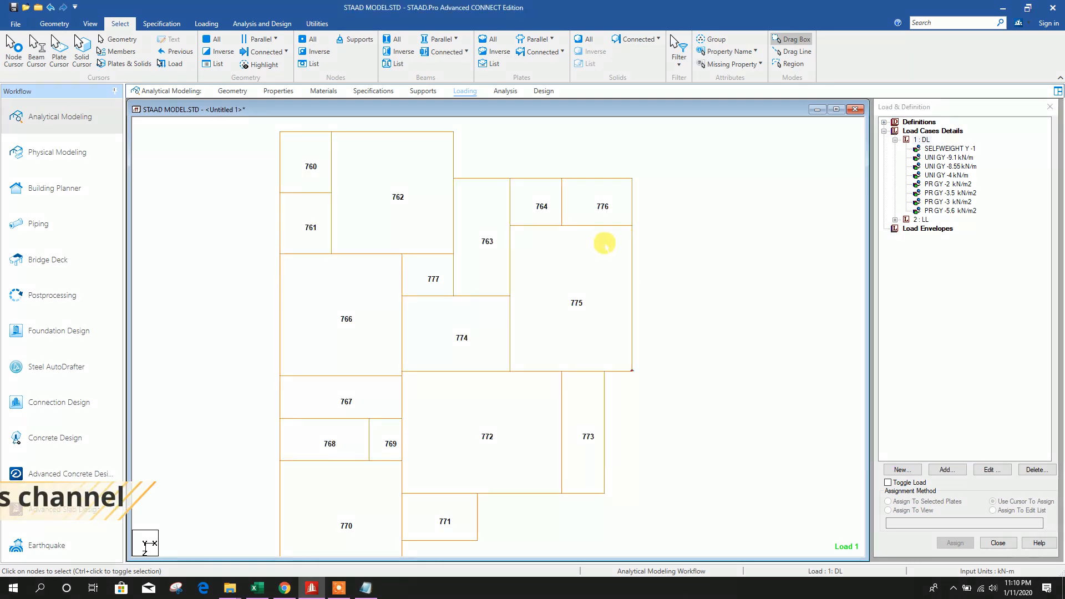
Start a YRANGE floor load item for the DL case with both Y range limits set to 5.4 m.
left_click(947, 470)
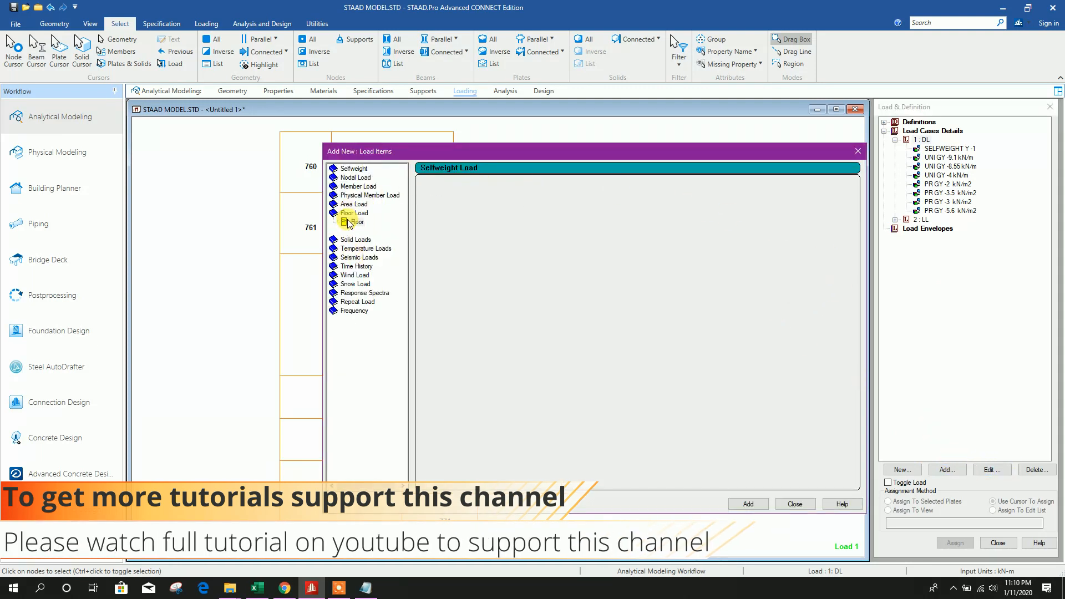
left_click(350, 222)
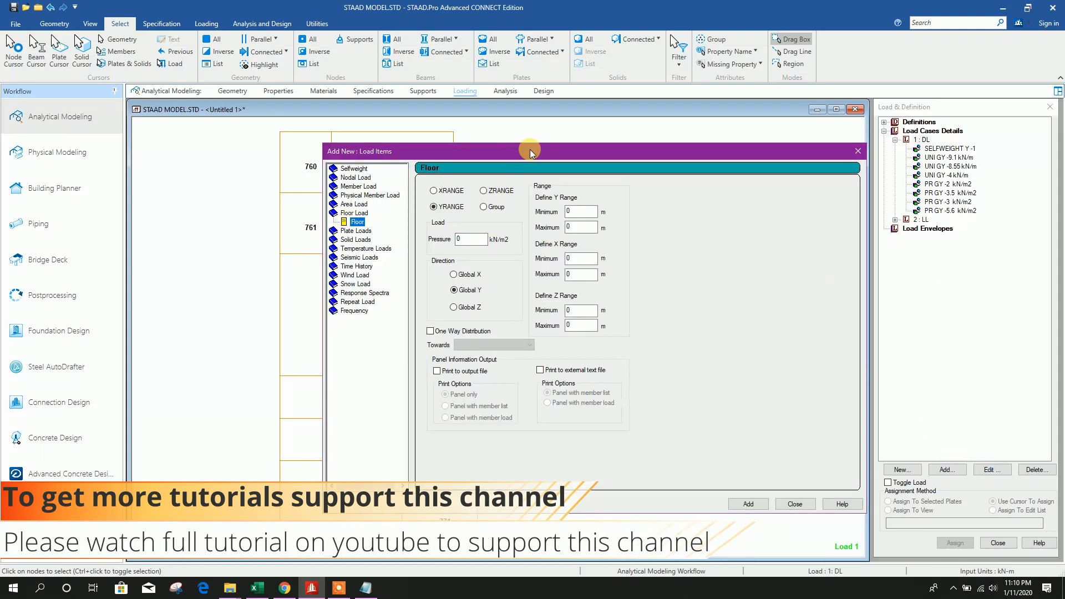
left_click_drag(530, 149, 601, 126)
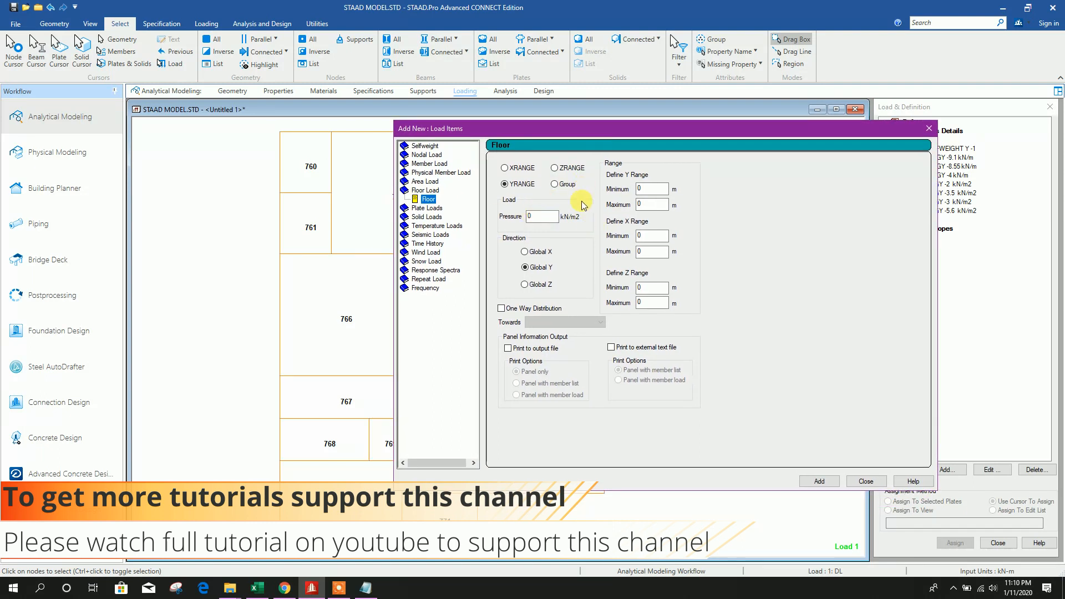
double_click(644, 189)
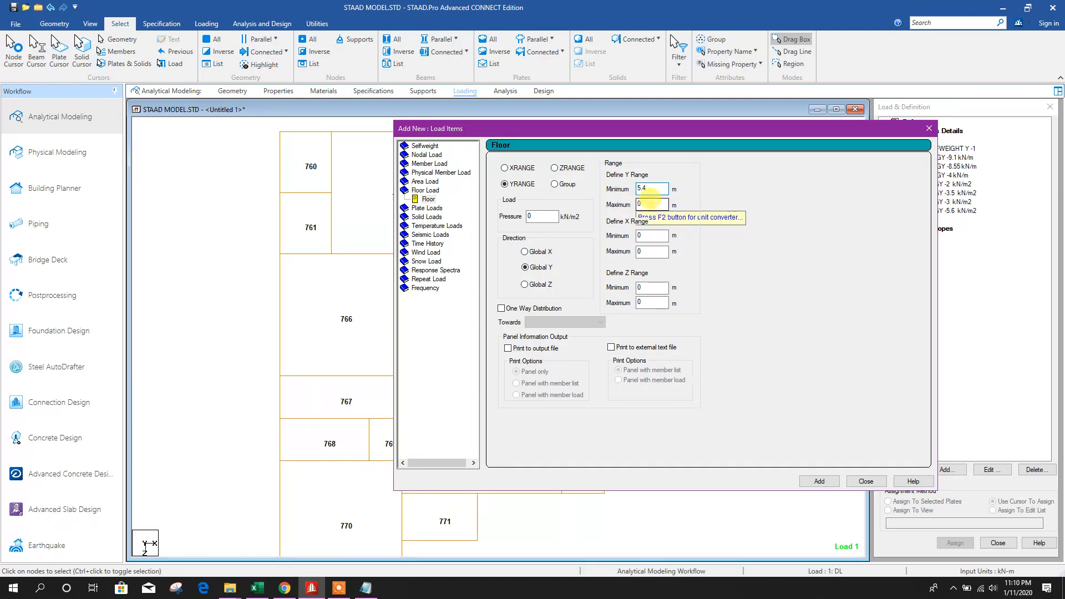
type("5.4")
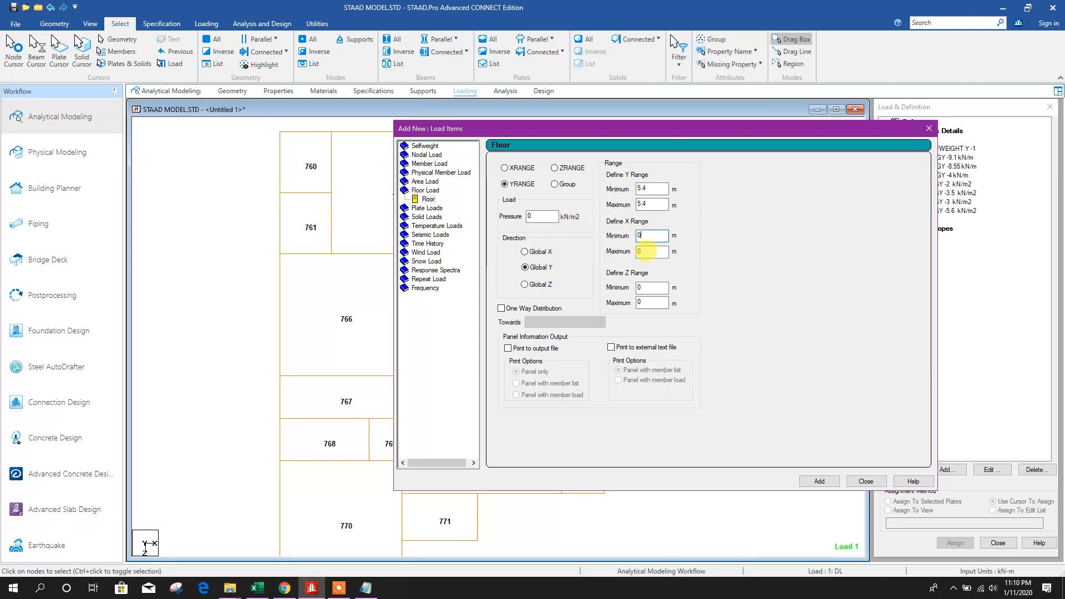
Set the floor load's X range from 0 to 2.2 m, checking the limit against the Notepad note.
left_click(638, 251)
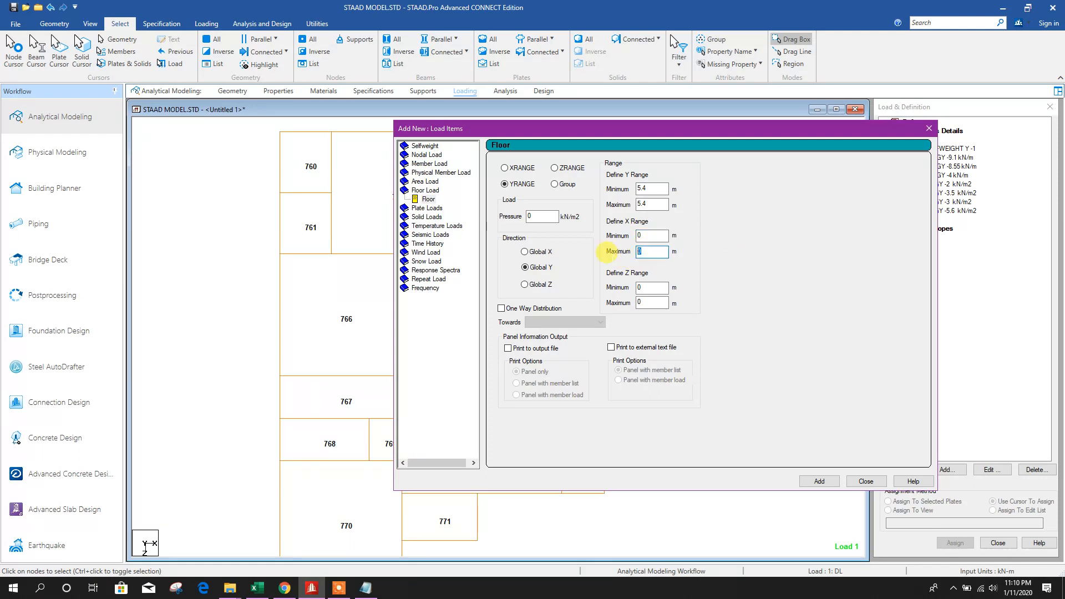
left_click(638, 235)
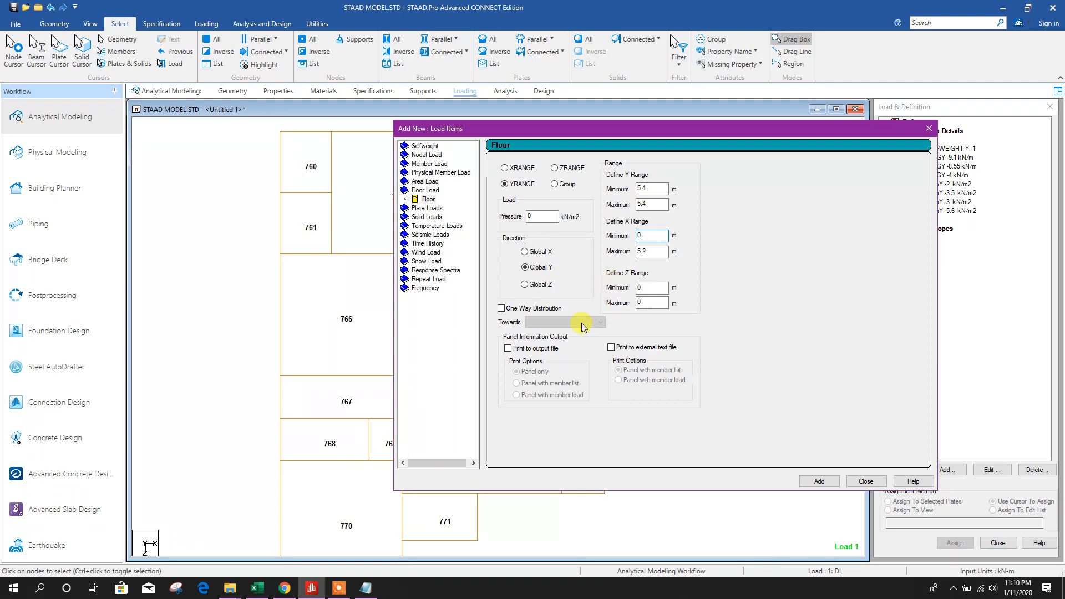
left_click(366, 587)
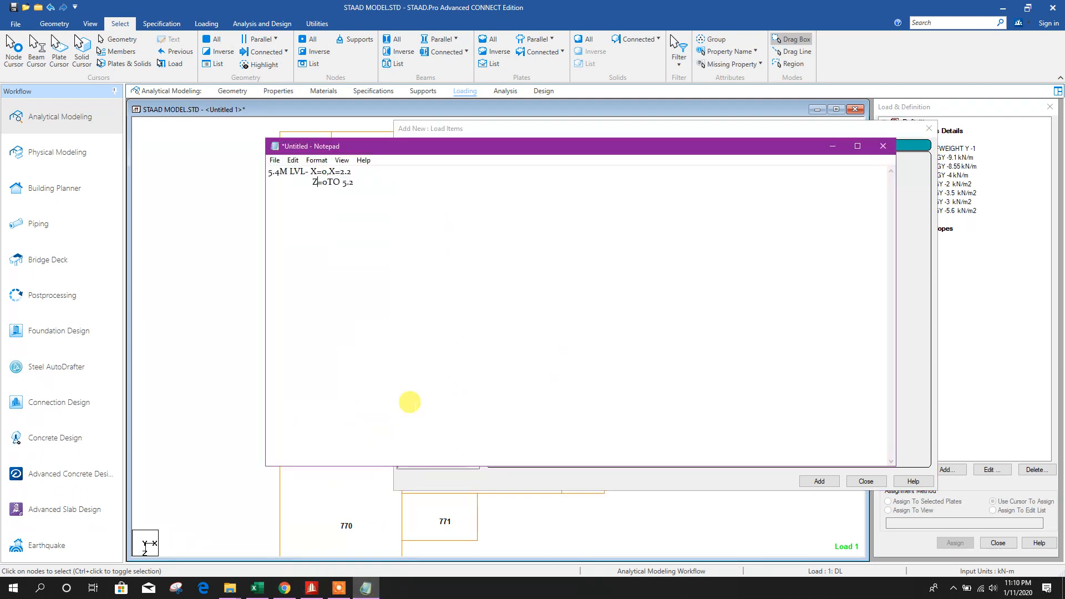
left_click(832, 146)
key("Tab")
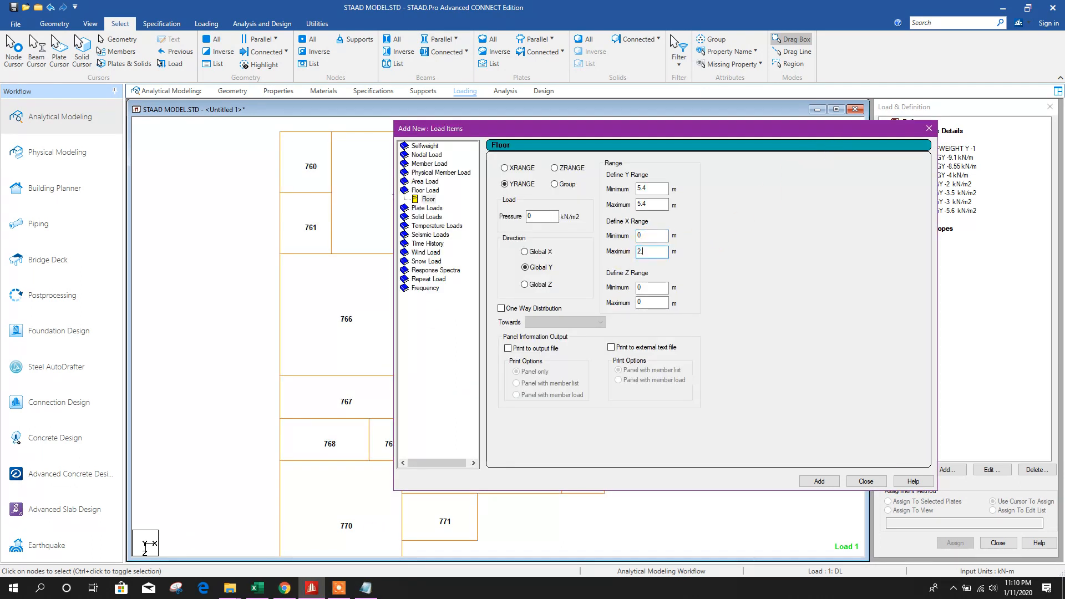
Set the floor load's Z range from 0 to 5.2 m and its Global Y pressure to -5.6 kN/m2.
left_click(654, 299)
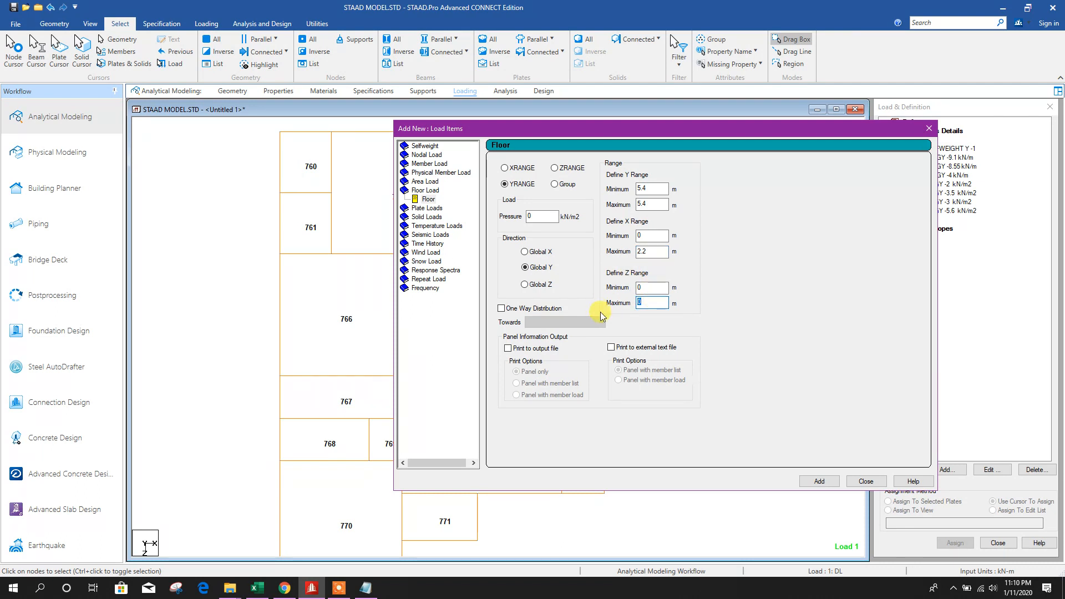
double_click(542, 216)
left_click(655, 204)
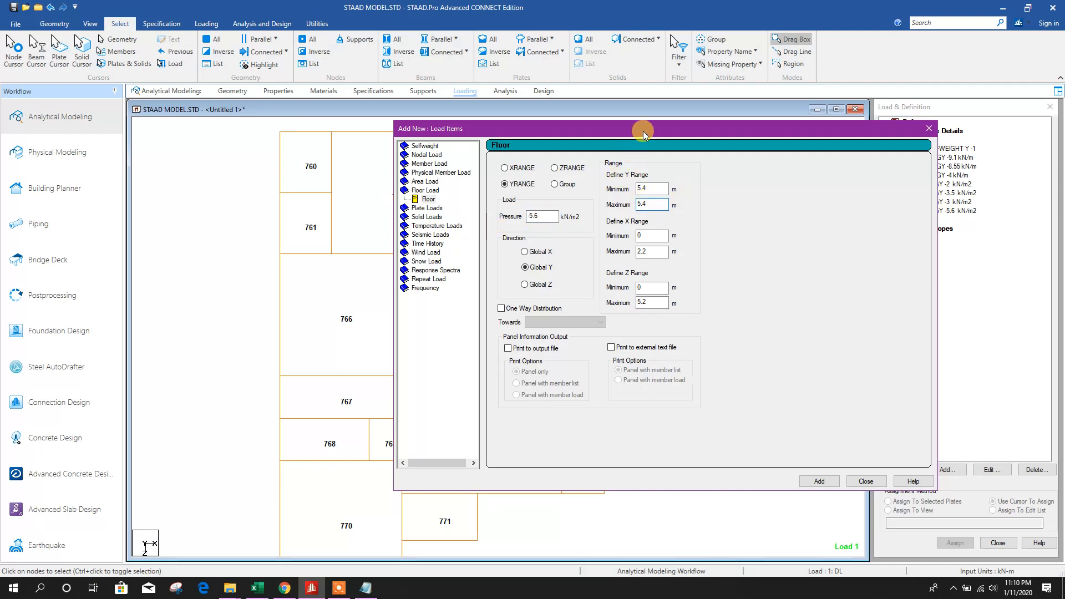
left_click_drag(643, 130, 639, 107)
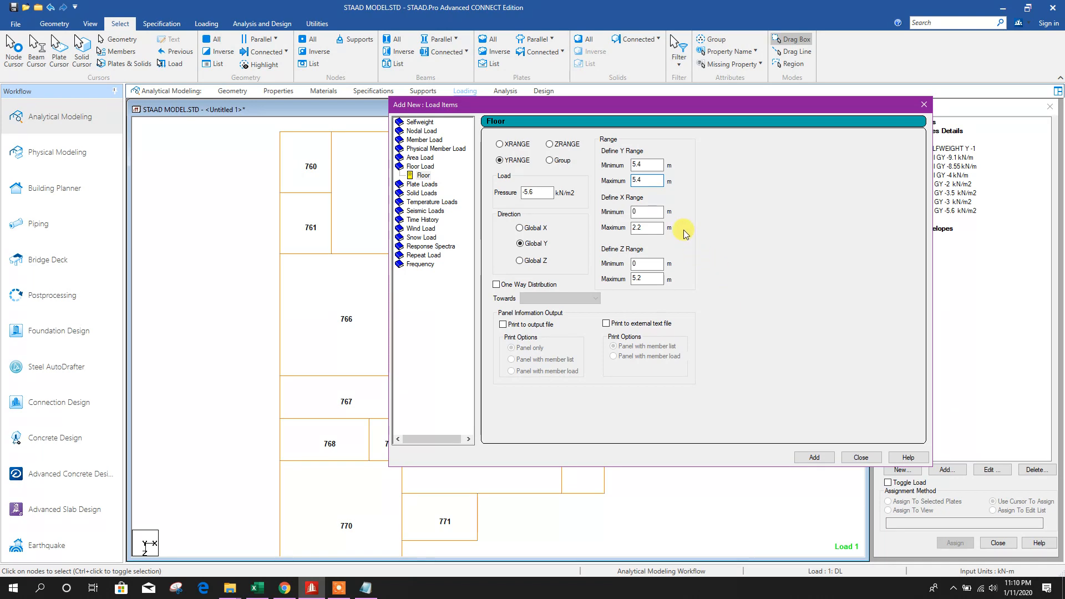
Add the defined floor load to the DL case and select the new item to display it on the model.
left_click(814, 457)
left_click(860, 457)
left_click(965, 219)
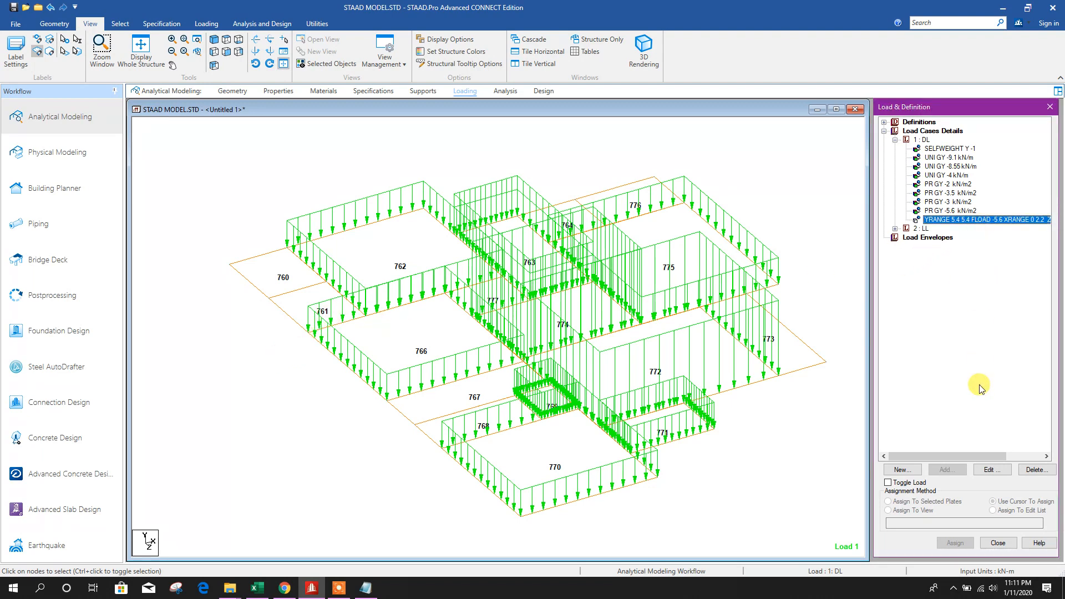
Change the 5.4 m floor load item to One Way Distribution towards the default longer direction and apply the modification.
left_click(992, 470)
left_click(510, 347)
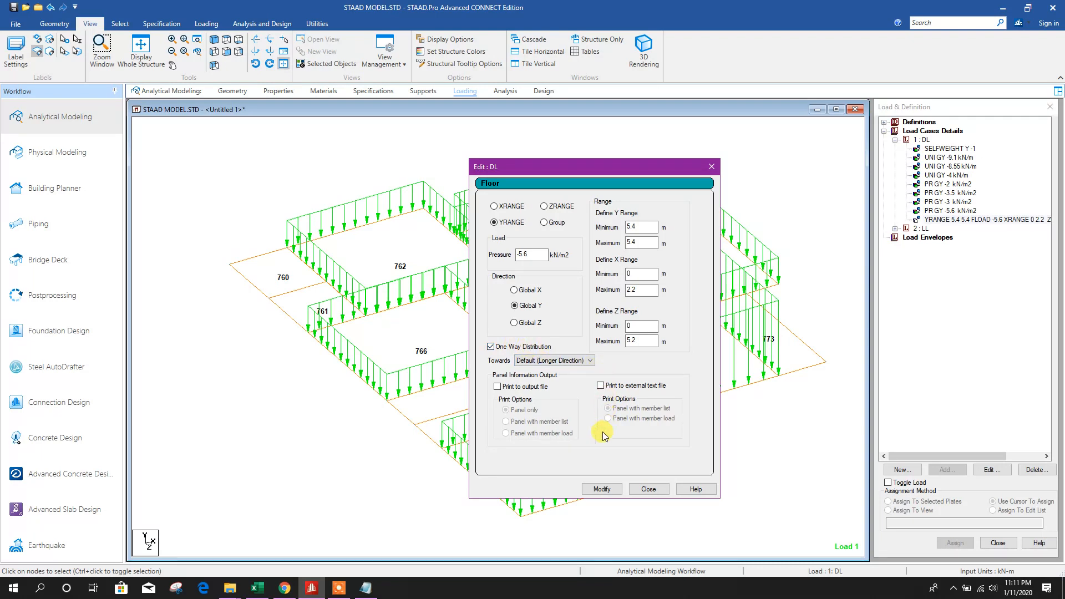
left_click(602, 490)
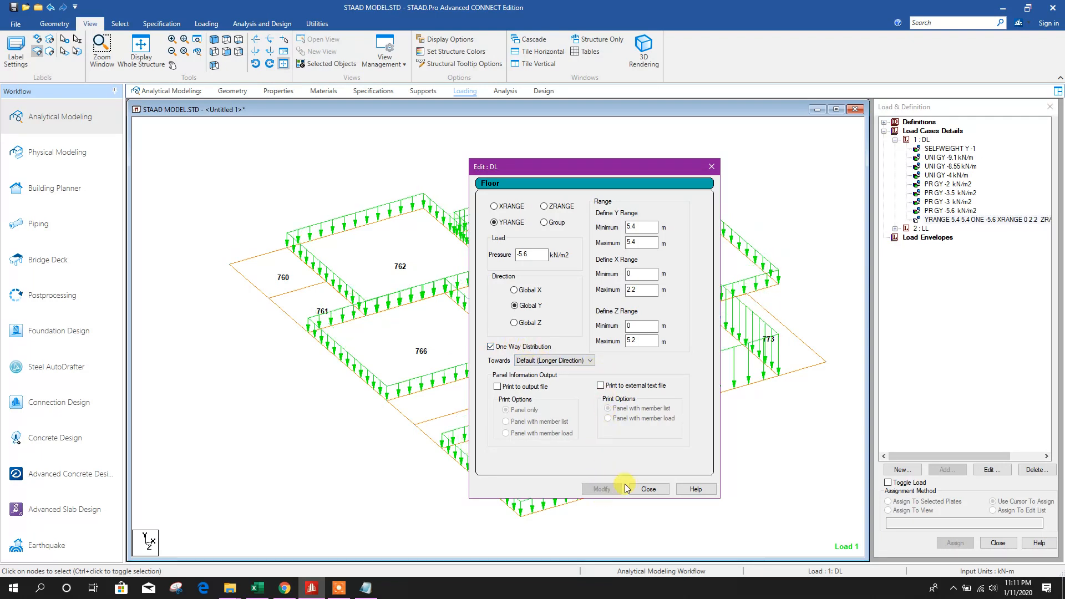
left_click(648, 489)
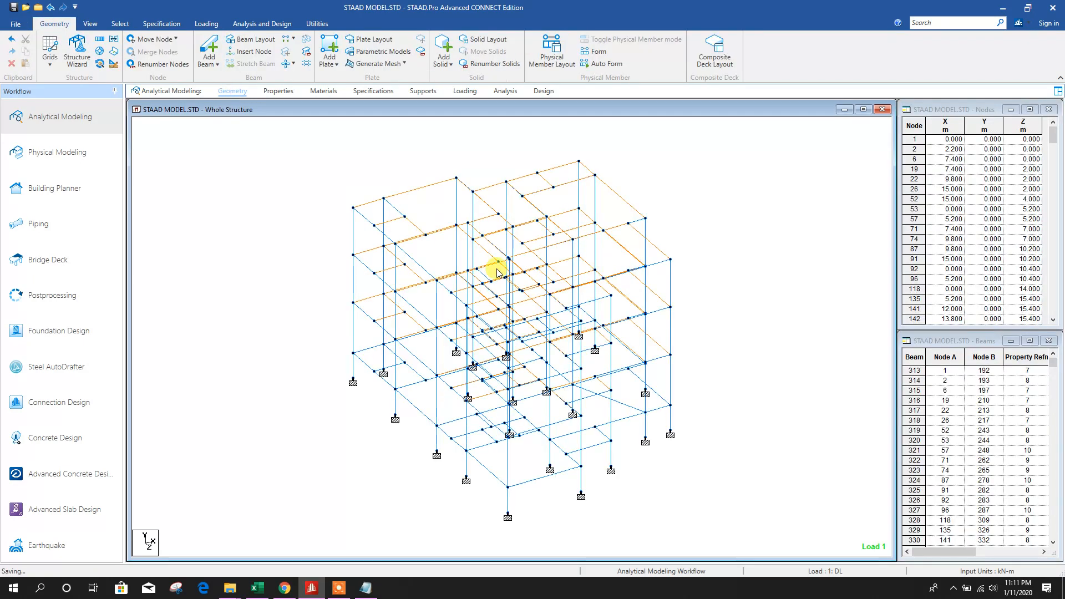
Display the one-way floor load item of the DL case on the whole structure to examine where it acts.
left_click(465, 91)
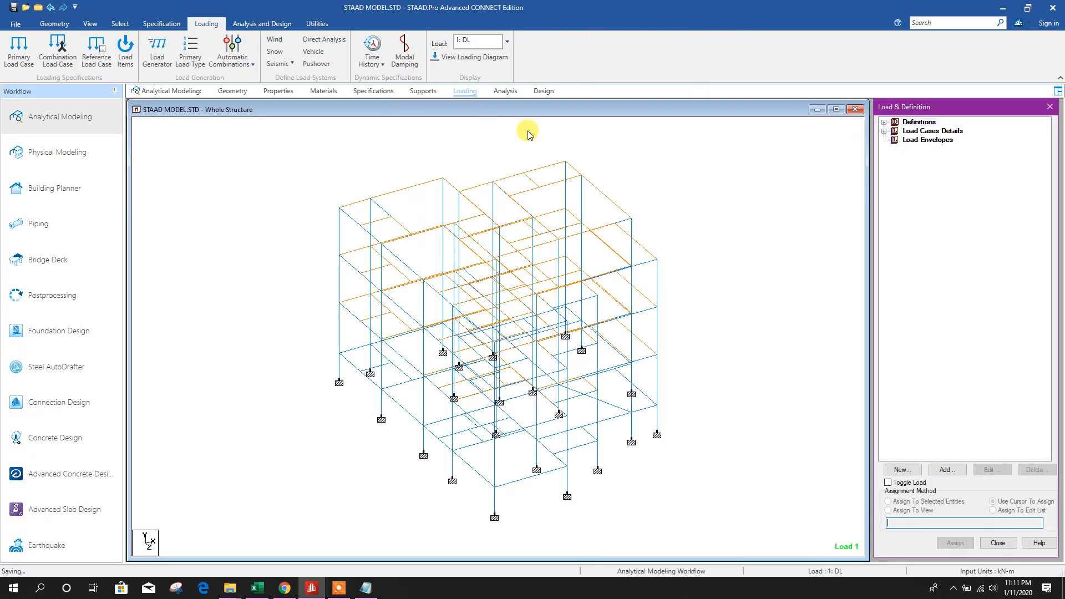
left_click(884, 131)
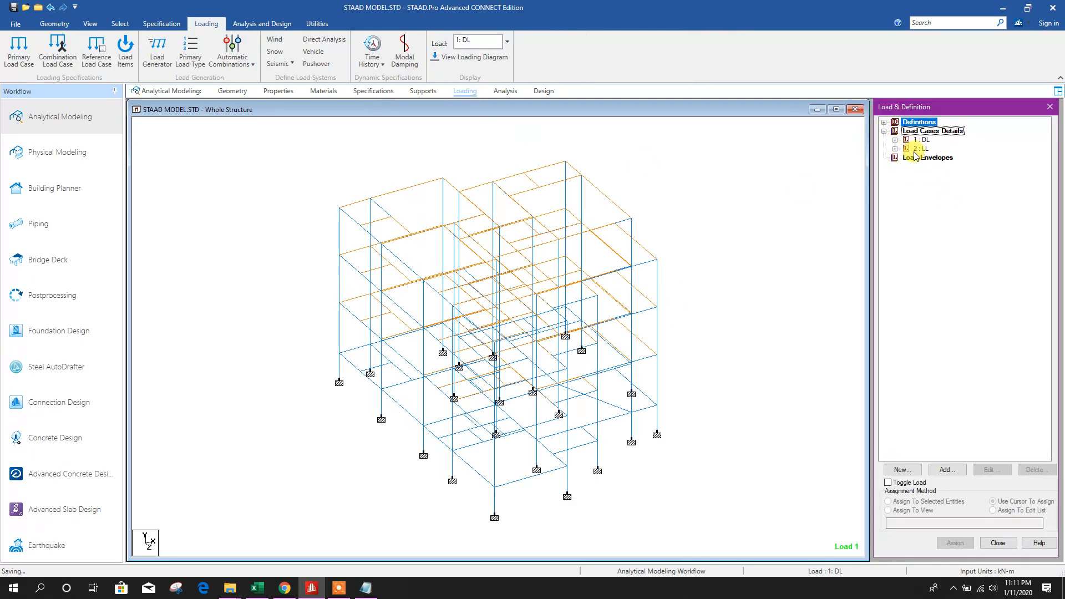
left_click(895, 140)
left_click(956, 220)
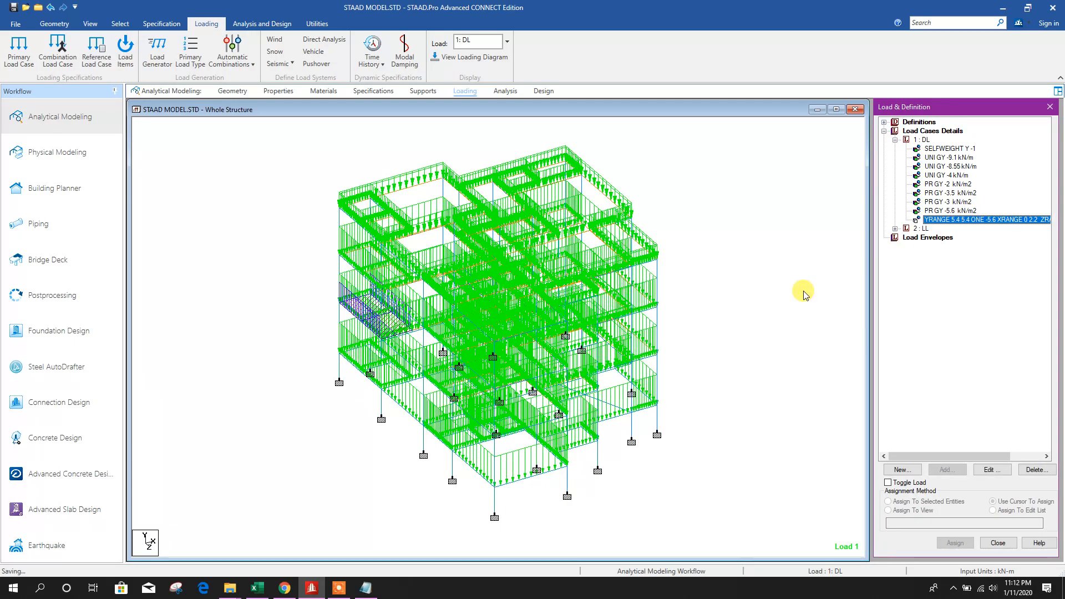
scroll(366, 350, "up", 3)
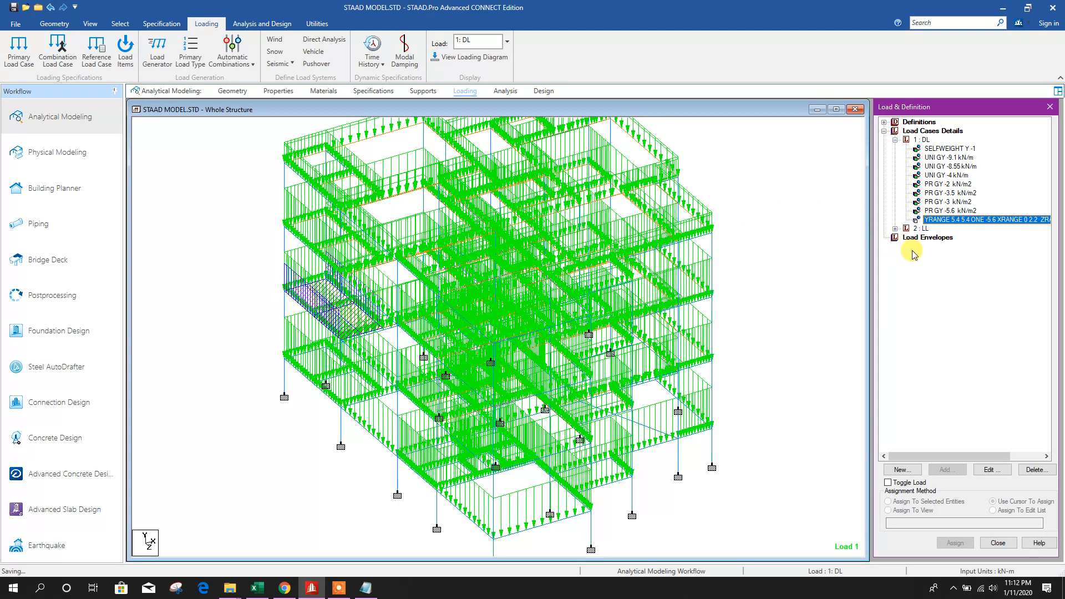
middle_click_drag(726, 346, 721, 372)
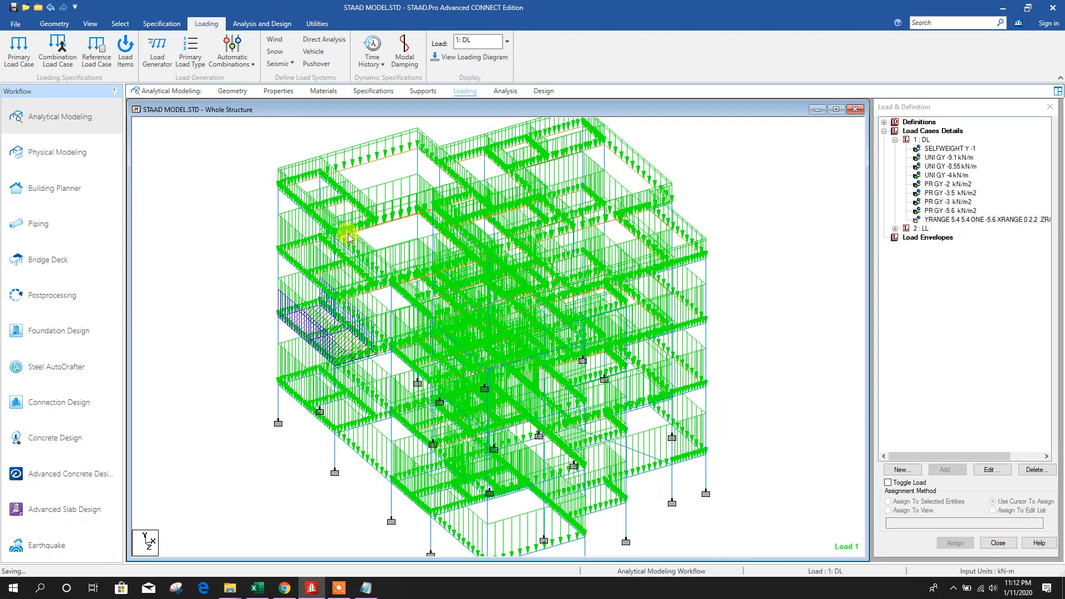
Isolate the beams of the 5.4 m level in a view in the active window and show it in plan.
left_click(232, 91)
left_click(89, 24)
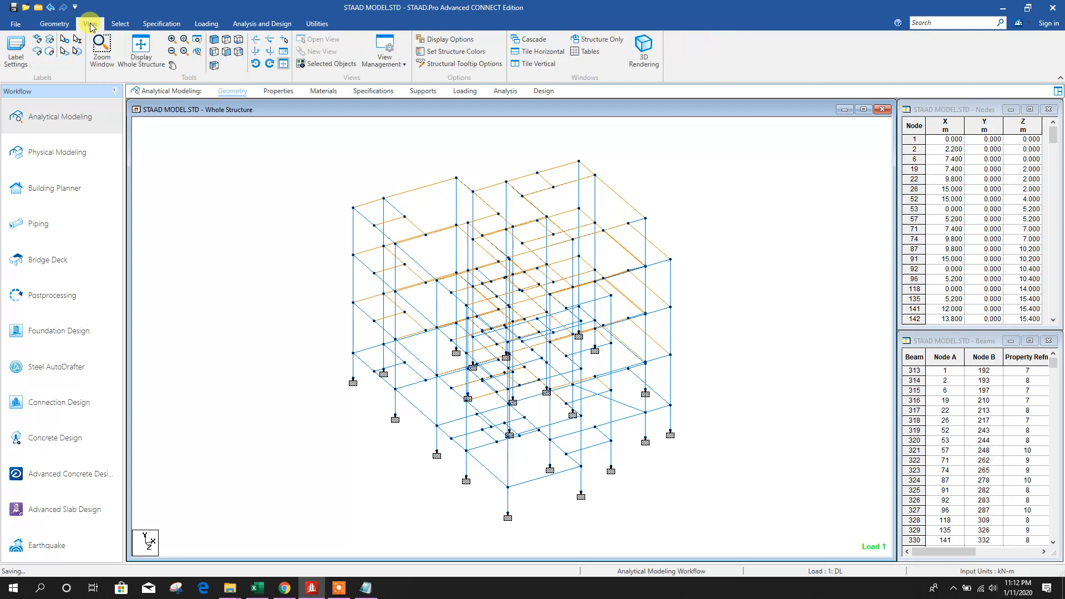
left_click(214, 54)
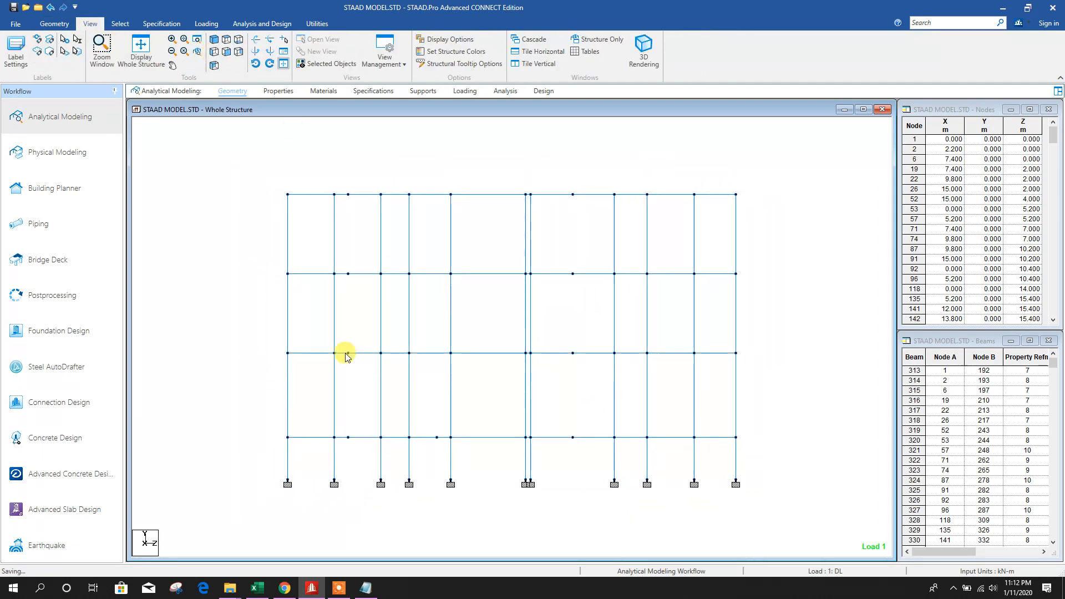
left_click_drag(267, 337, 792, 373)
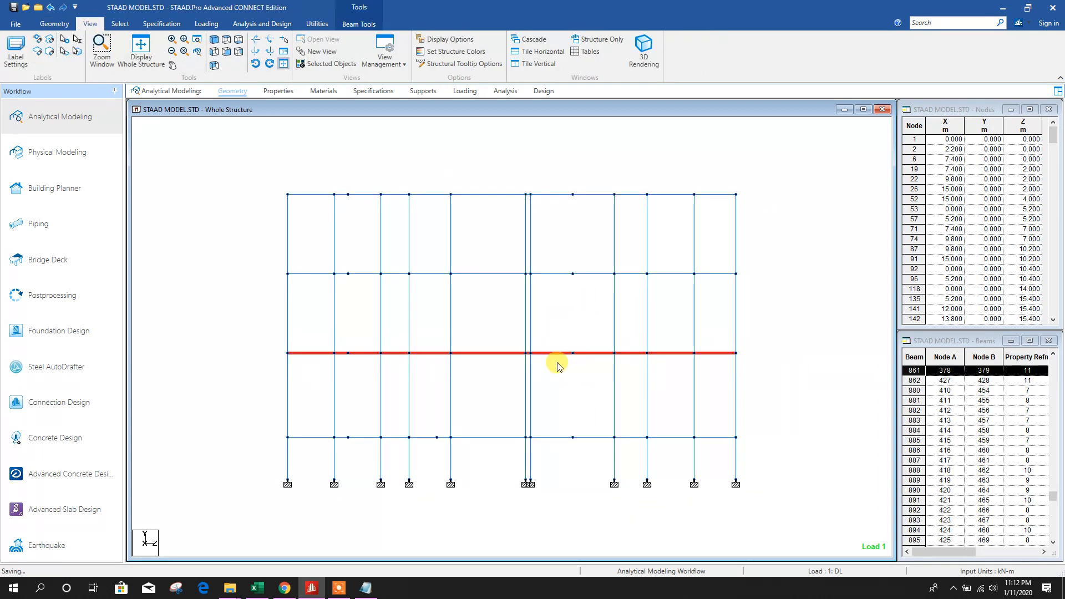
right_click(574, 316)
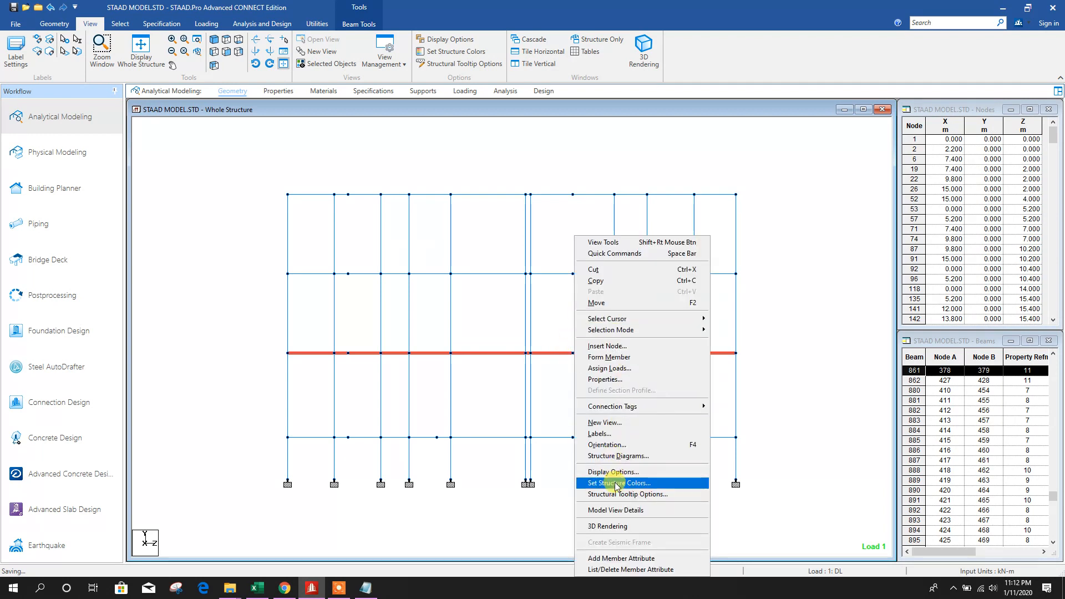
left_click(612, 423)
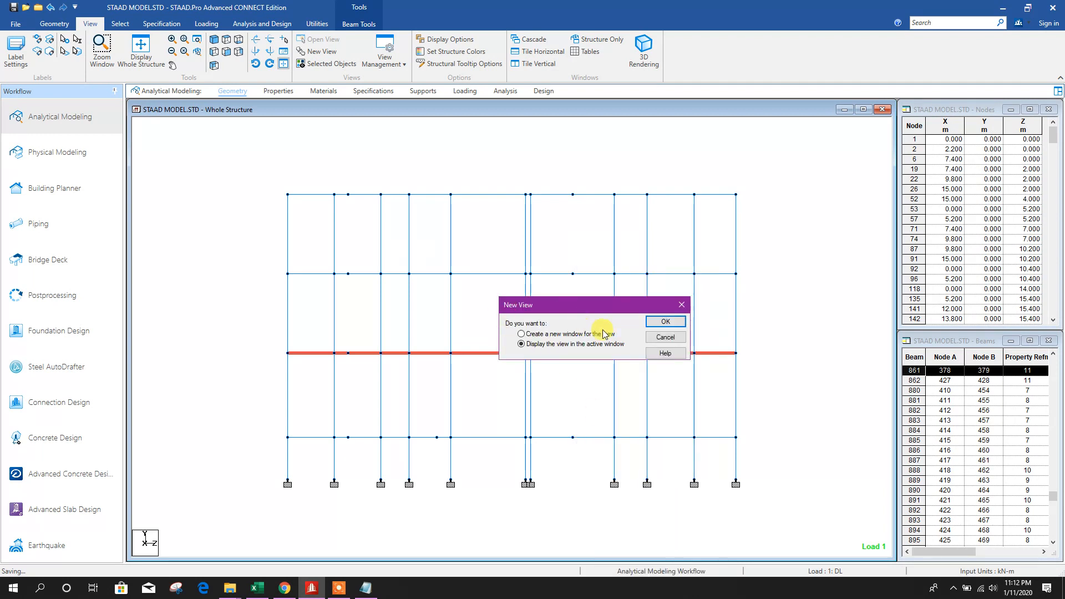
left_click(665, 321)
left_click(227, 40)
middle_click_drag(760, 389, 732, 405)
Display the one-way floor load item of the DL case on the isolated 5.4 m floor plan.
left_click(465, 91)
left_click(884, 132)
left_click(895, 140)
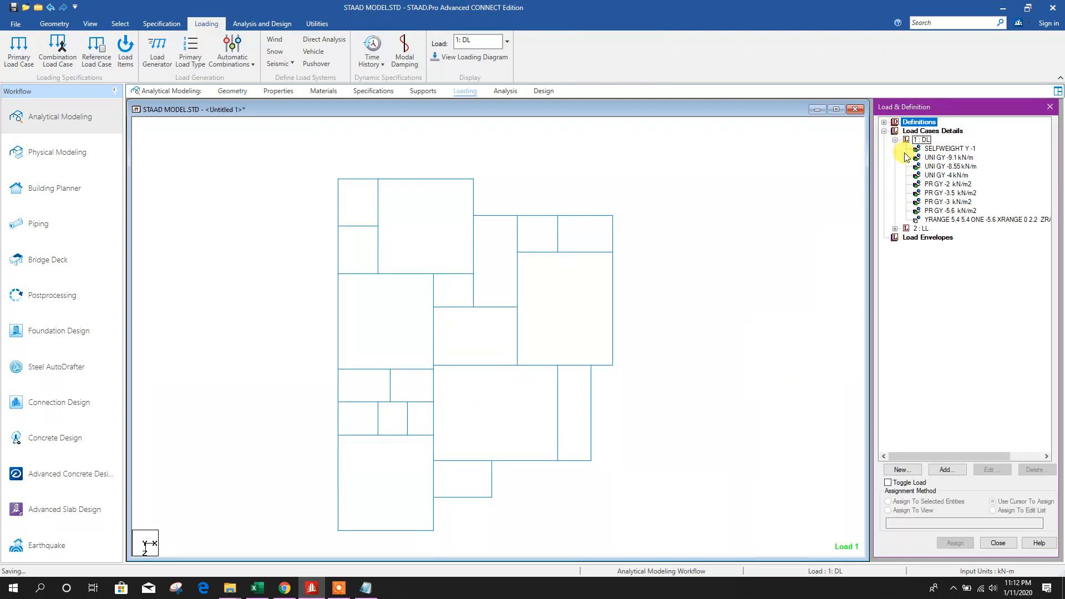
left_click(924, 219)
left_click(731, 266)
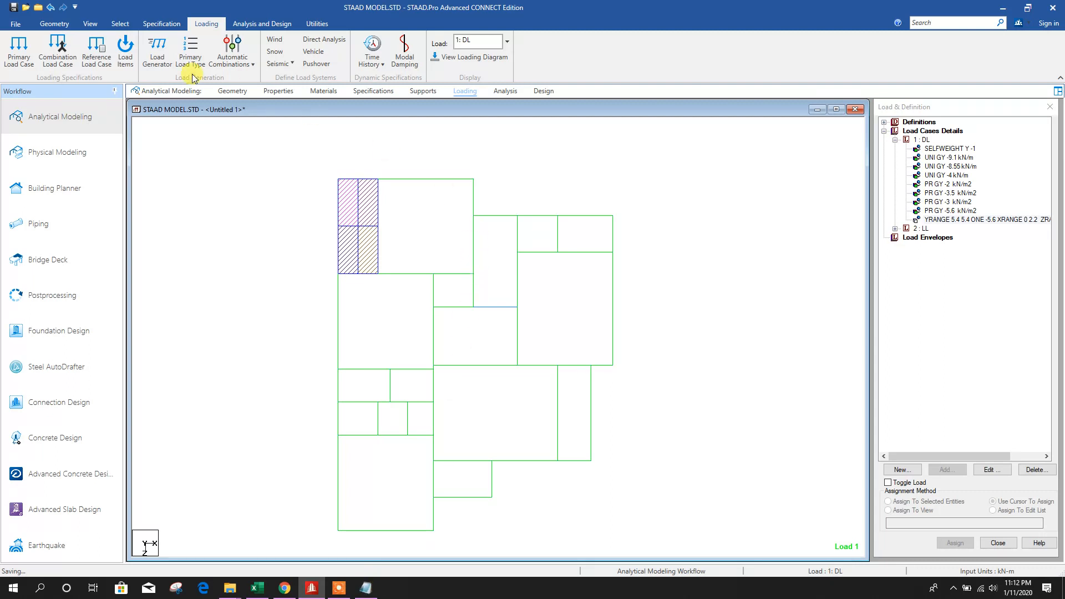
Query the two outer corner nodes of the short bays at Z = 2 m and note x=9.8 to 15 in Notepad.
left_click(119, 23)
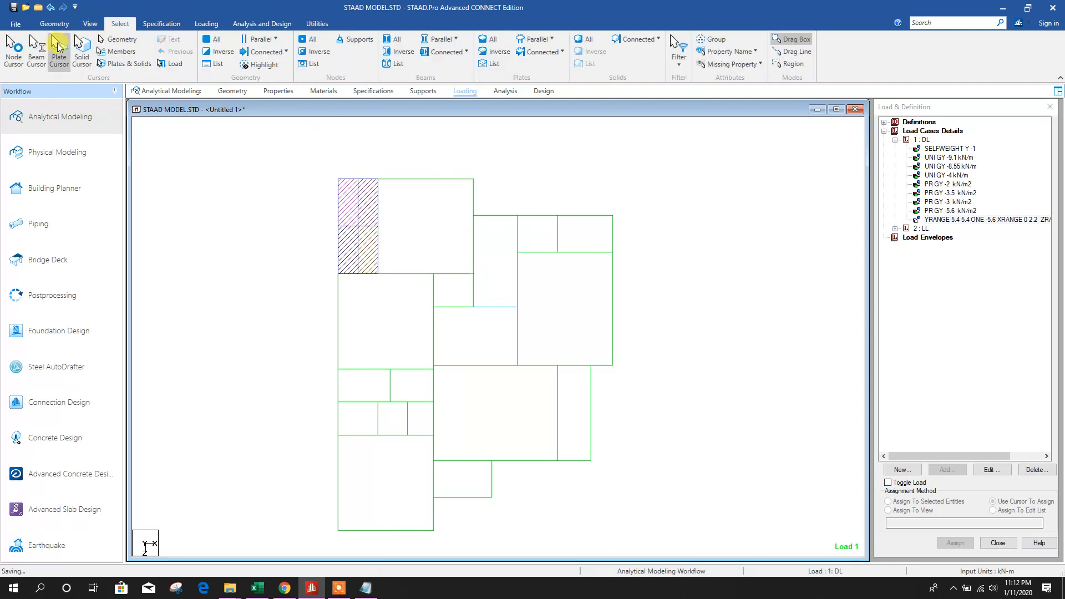
double_click(517, 215)
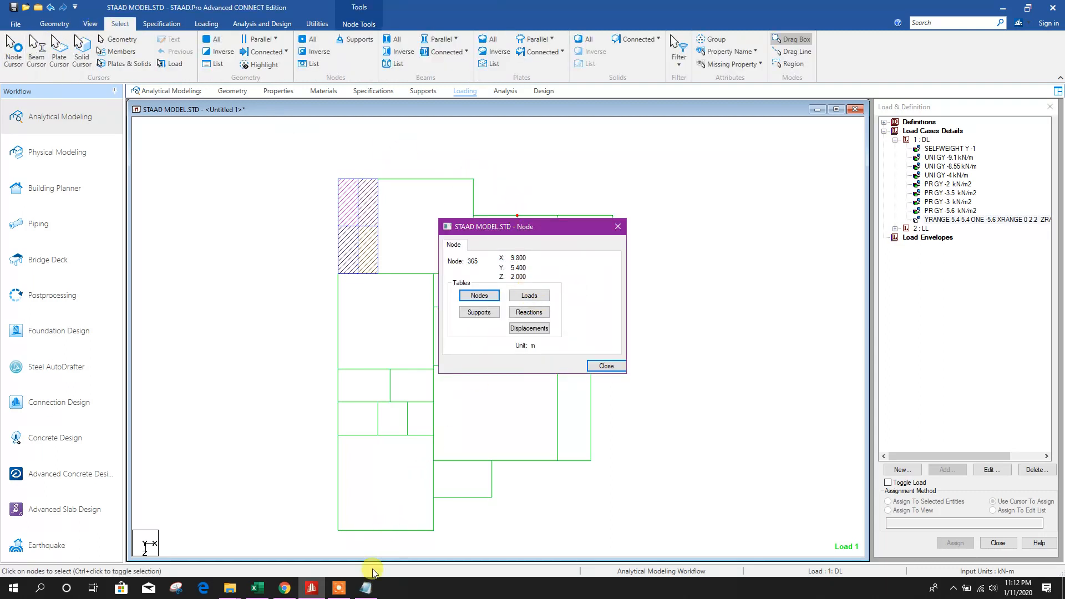
left_click(366, 588)
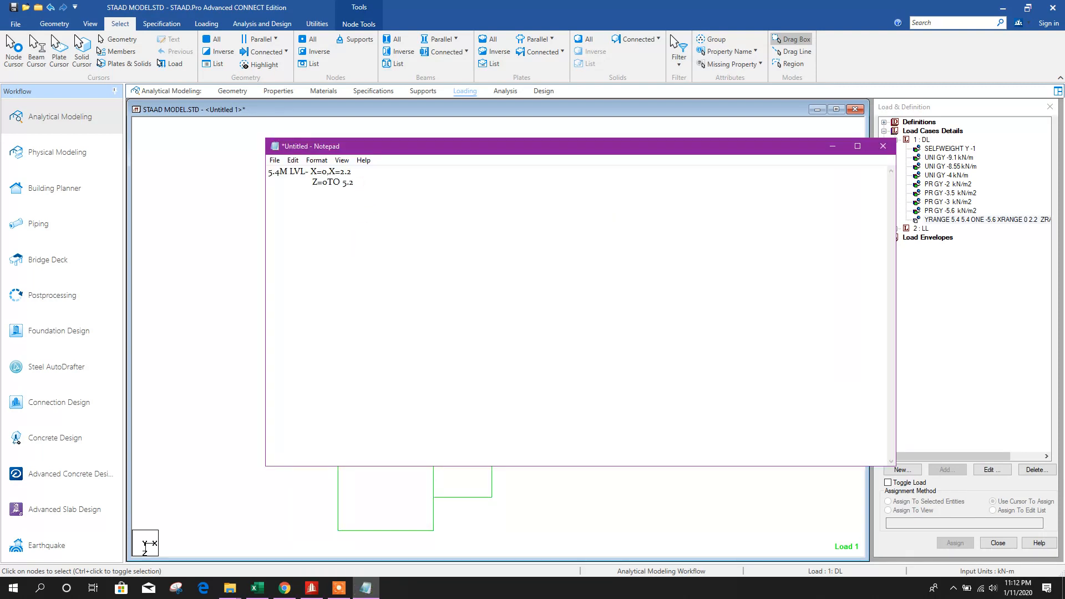
type("to")
key("alt+Tab")
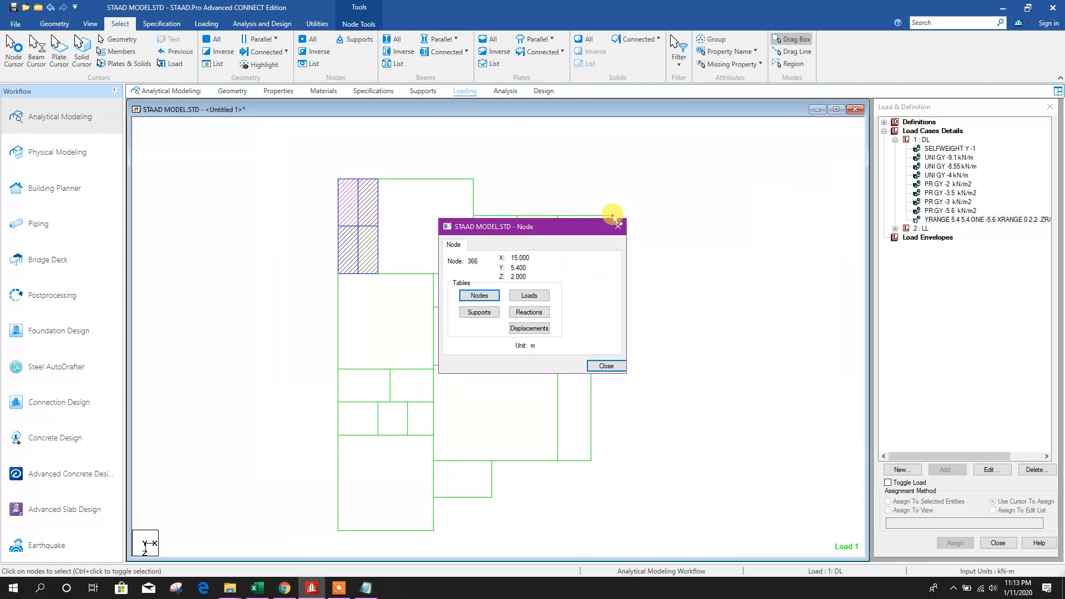
key("alt+Tab")
type("15")
key("Return")
key("alt+Tab")
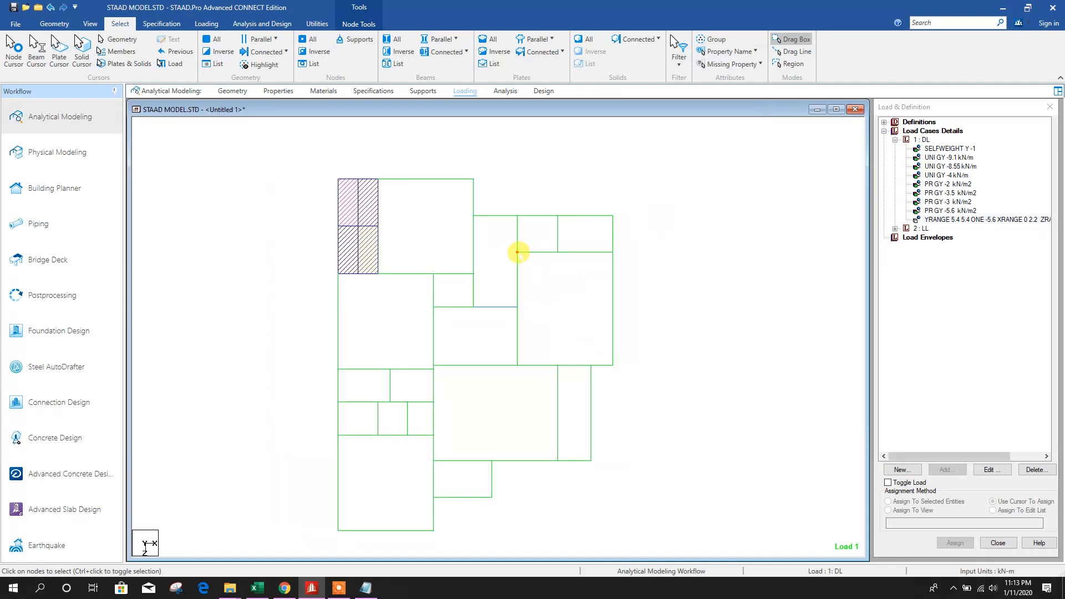
Query the inner corner node of the same bays and note Z=2 to 4 in Notepad.
left_click(607, 364)
left_click(516, 253)
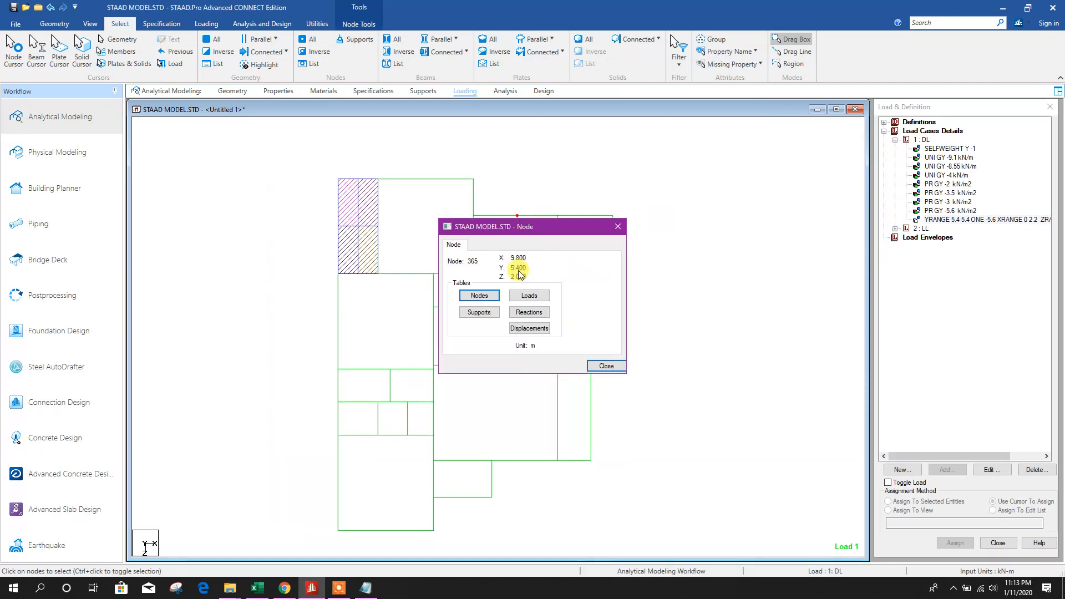
key("alt+Tab")
type("Z=")
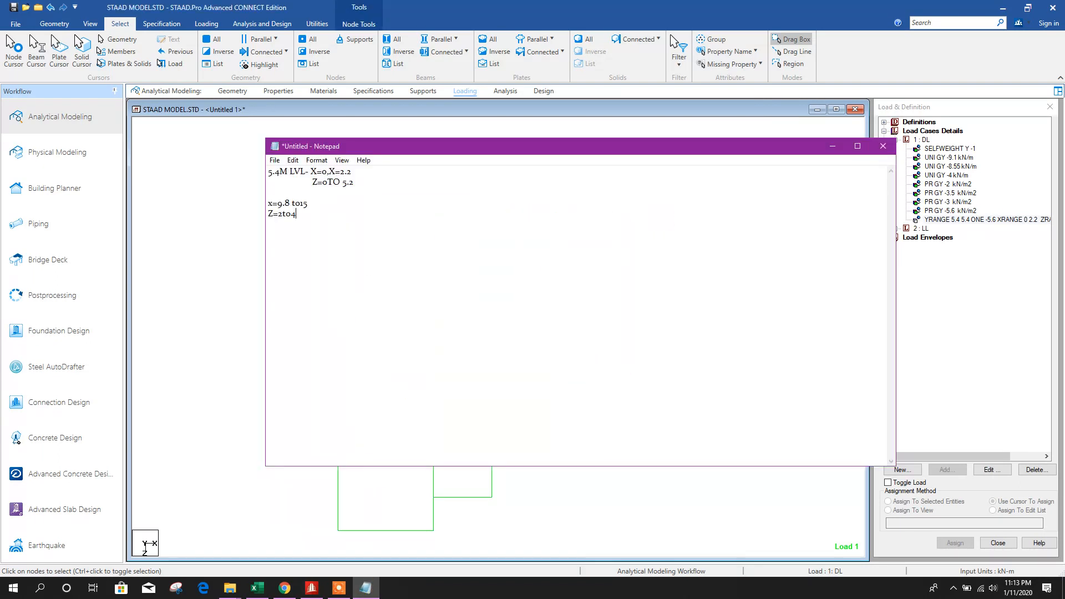
left_click(832, 146)
Start a one-way YRANGE floor load item for DL with pressure -5.6 kN/m2 and Y range 5.4 to 8.8 m.
left_click(941, 474)
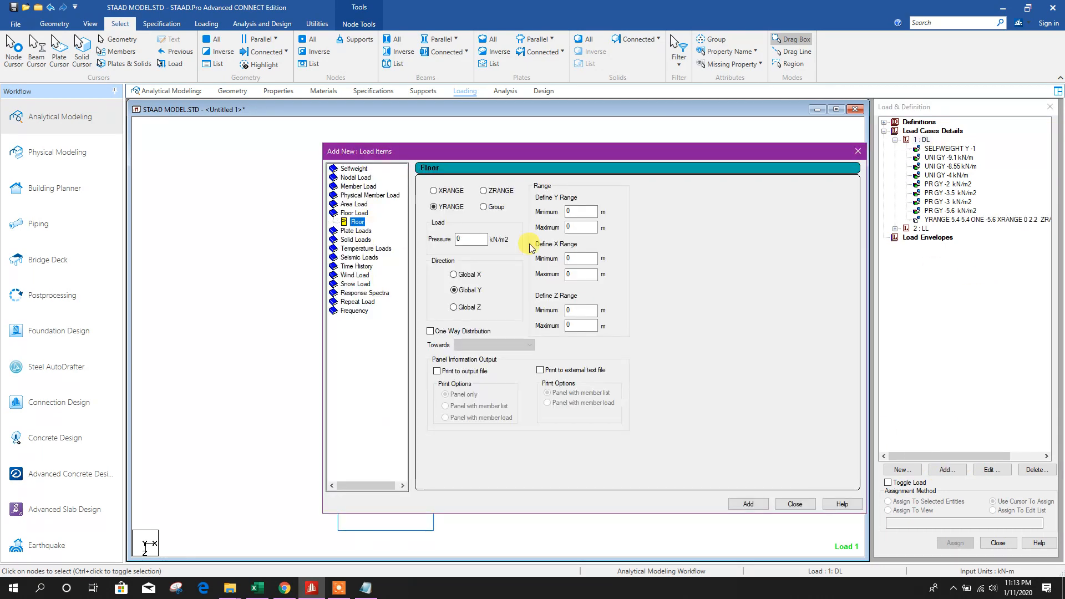
double_click(579, 212)
key("alt+Tab")
key("alt+Tab")
type("5.4")
left_click_drag(588, 226, 495, 241)
type("5.4")
double_click(577, 224)
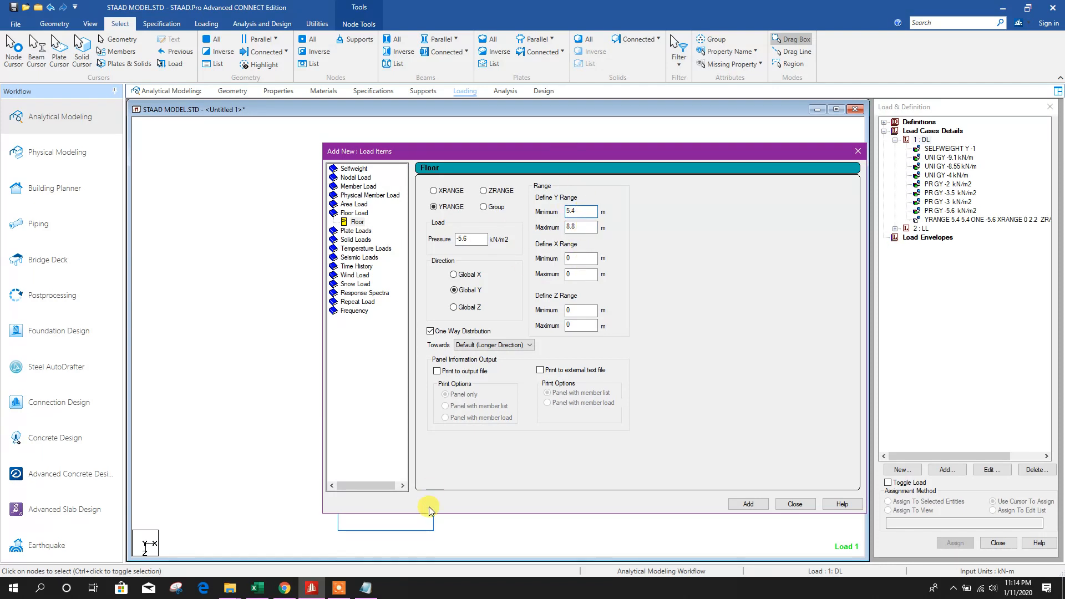
Set the new floor load's X range from 9.8 to 15 m, following the Notepad note.
double_click(572, 257)
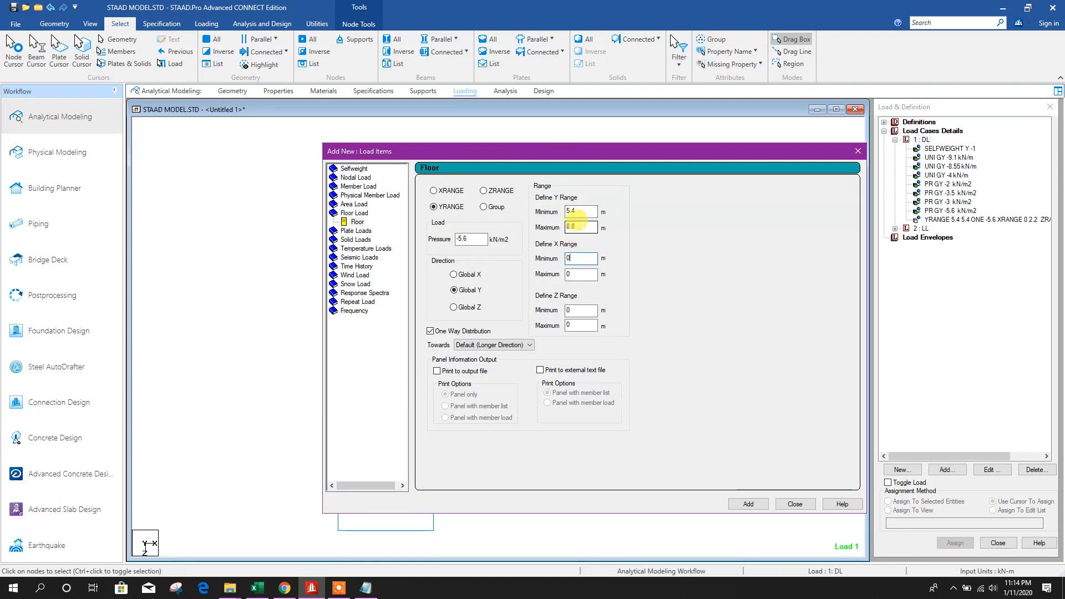
key("alt+Tab")
left_click(365, 589)
type("9.8")
key("Tab")
type("15")
key("Tab")
Set the floor load's Z range from 2 to 4 m and add the item to the DL case.
left_click(366, 588)
left_click(367, 587)
type("2")
key("Tab")
type("4")
left_click(342, 587)
left_click(342, 587)
left_click(749, 504)
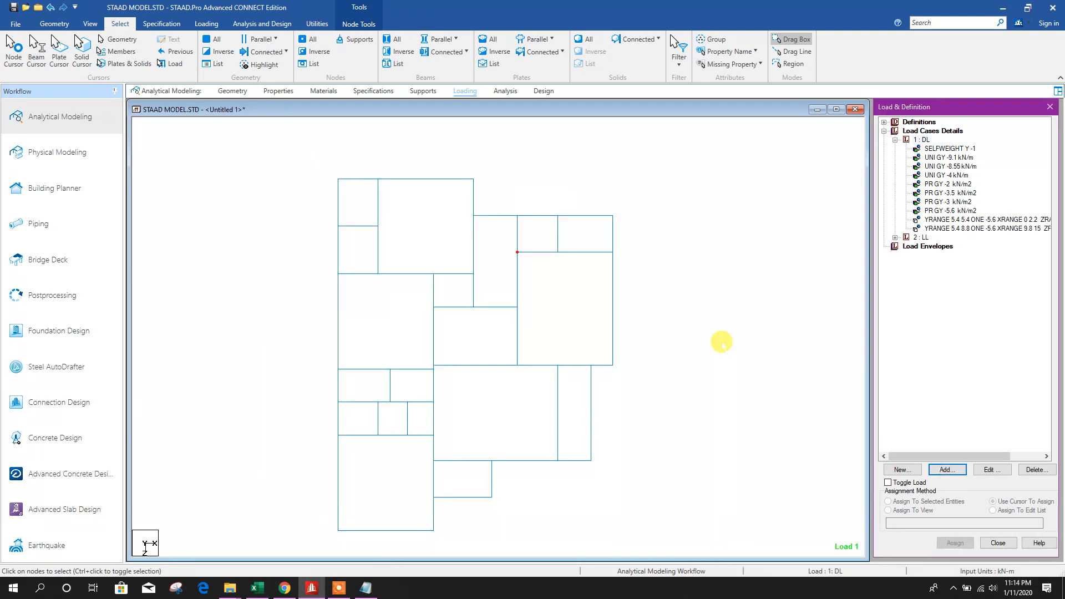
Set the maximum Y range of the floor load item with X range 0 to 2.2 m to 8.8 m.
left_click(899, 221)
left_click(988, 470)
double_click(640, 242)
type("8.8")
left_click(602, 488)
Query the outer corner node of the narrow bays below the large middle panel and note X=0 and Z=10.4 in Notepad.
middle_click_drag(622, 339, 596, 304)
double_click(313, 334)
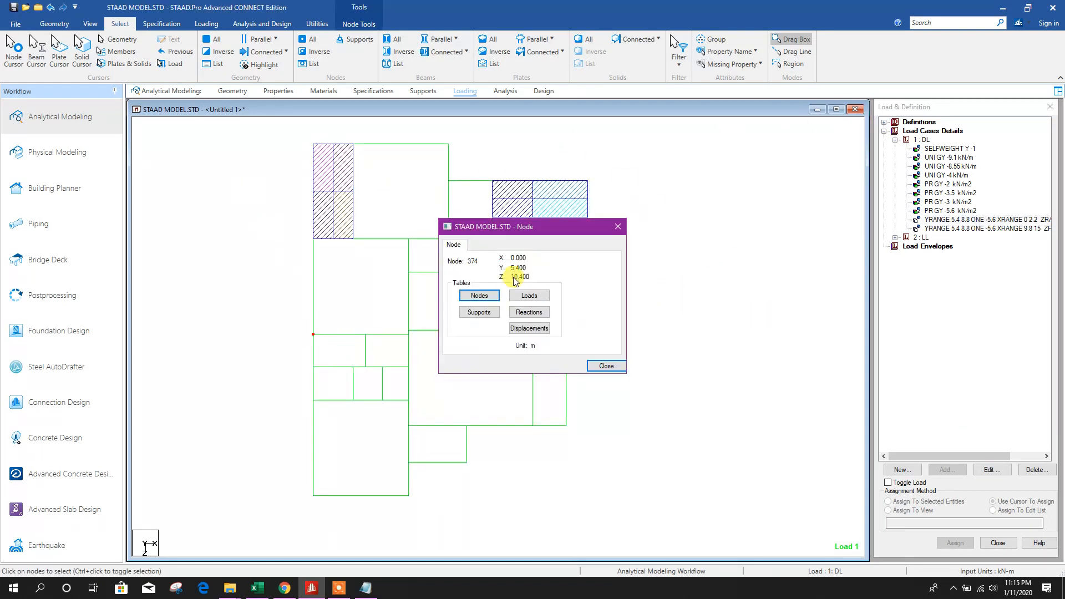
left_click(366, 588)
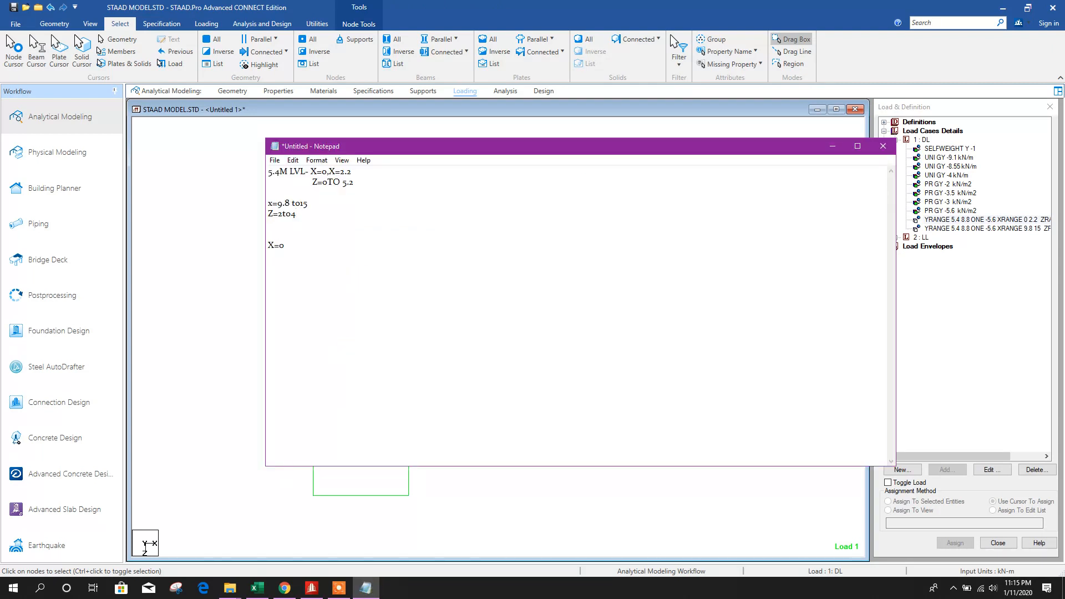
type("=")
left_click(313, 588)
left_click(368, 589)
type("10.4")
left_click(313, 587)
left_click(618, 226)
Query the node at the opposite end of that beam line and extend the noted X range to 5.2.
double_click(408, 334)
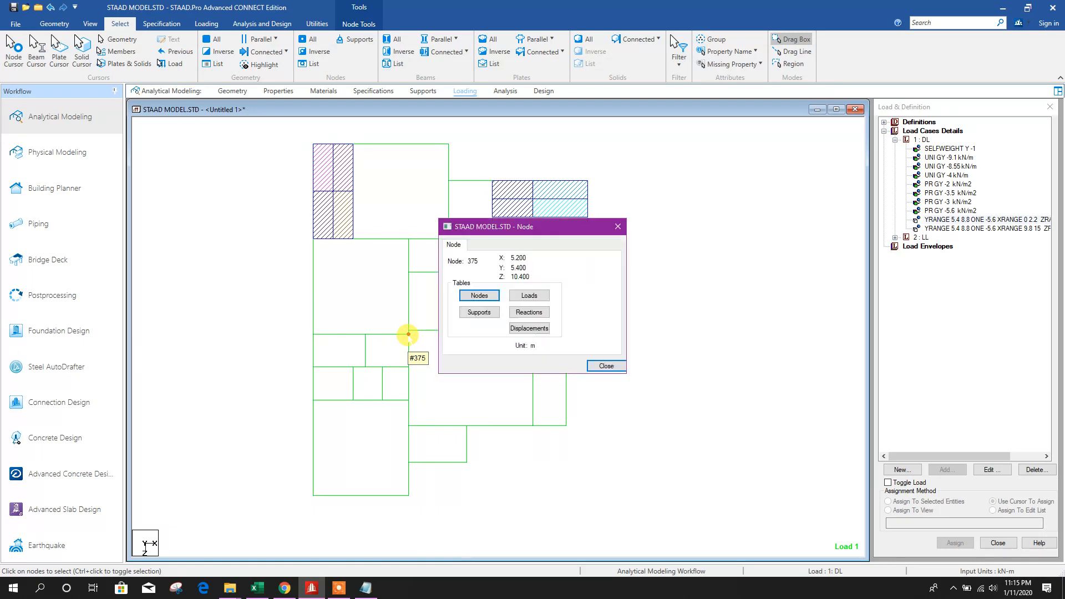
left_click(366, 588)
left_click(304, 245)
type("5.2")
left_click(312, 588)
left_click(618, 227)
Query the far corner node of the narrow bays and extend the noted Z range to 12.2.
double_click(408, 366)
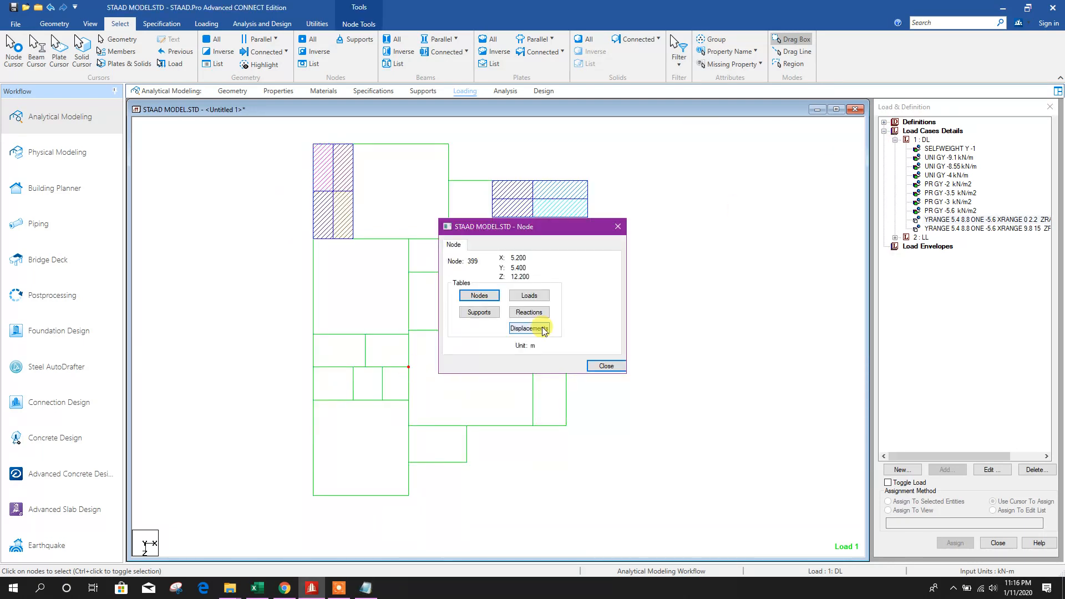
left_click(366, 588)
left_click(300, 257)
type("to12.2")
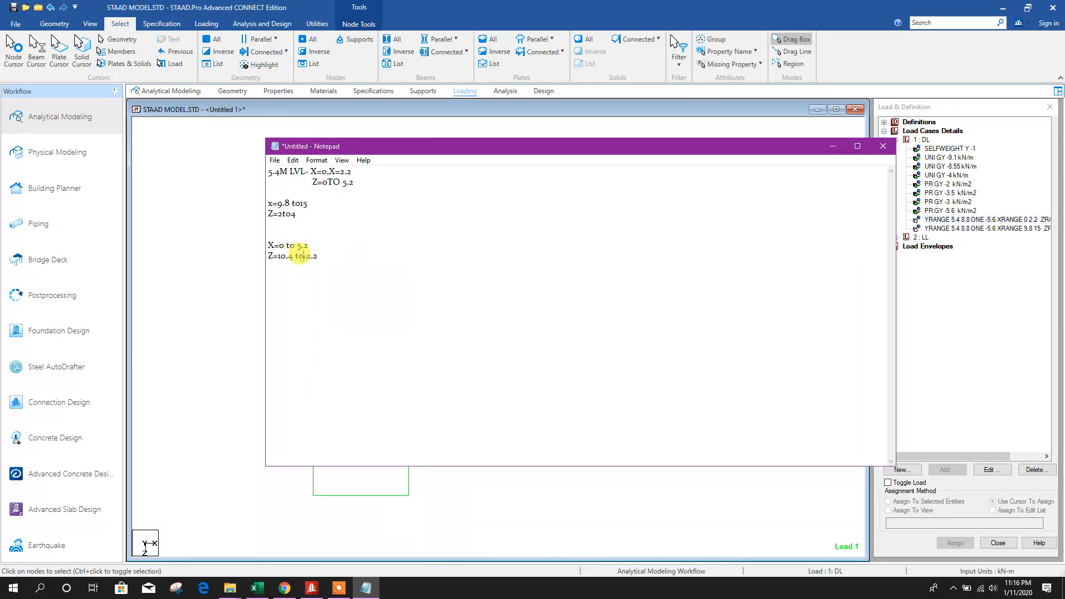
left_click(829, 144)
left_click(606, 366)
Start another one-way DL floor load item with pressure -5.6 kN/m2 and Y range 5.4 to 8.8 m.
left_click(921, 140)
left_click(948, 470)
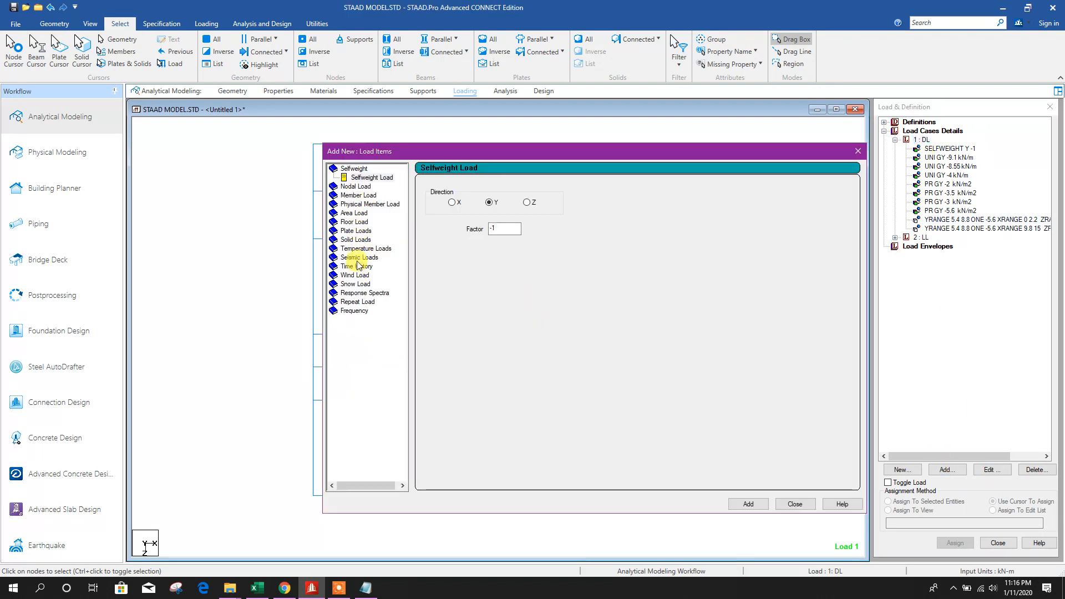
left_click(355, 222)
left_click_drag(468, 240, 400, 247)
type("-5.6")
left_click(431, 331)
left_click_drag(577, 212, 481, 266)
type("5.4 8.8")
Complete the DL floor load item with X range 0 to 5.2 m and Z range 10.4 to 12.2 m, and add it.
left_click(367, 590)
left_click(365, 589)
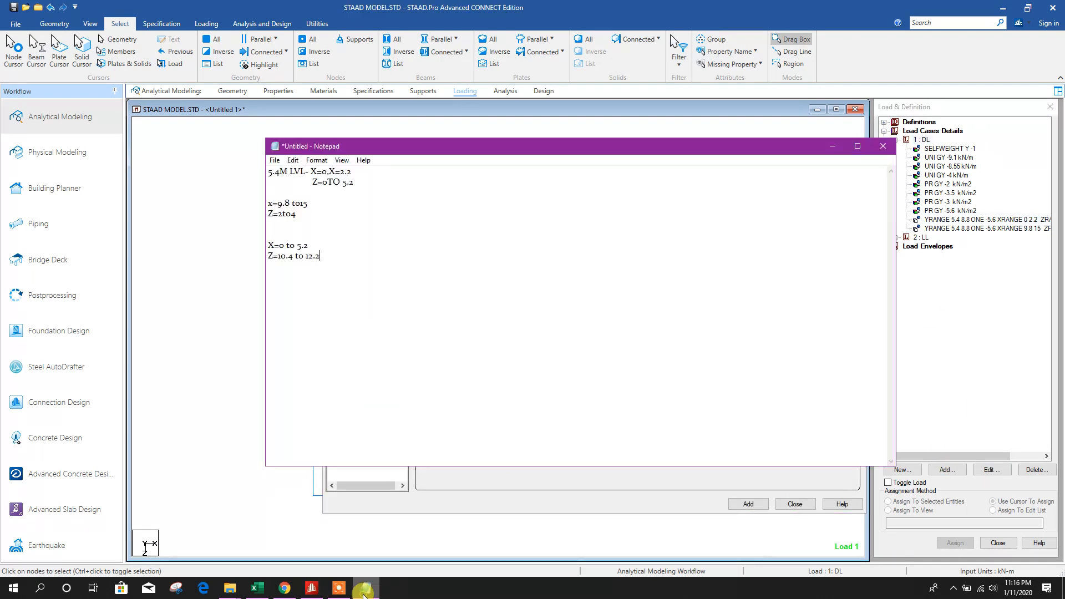
left_click(363, 594)
left_click(980, 588)
left_click(1017, 326)
left_click(721, 155)
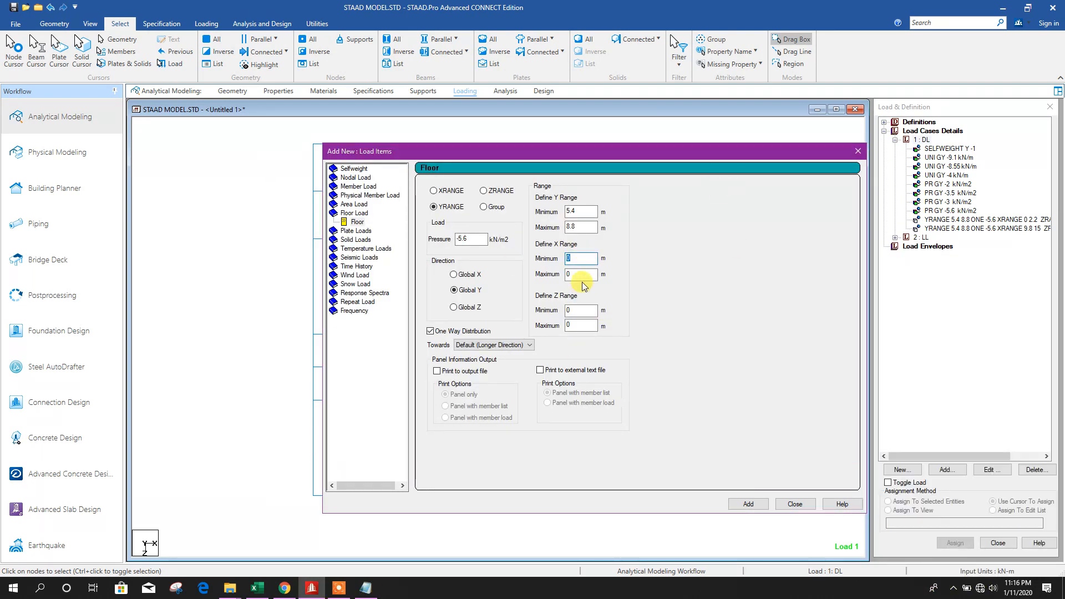
key("BackSpace")
type("2")
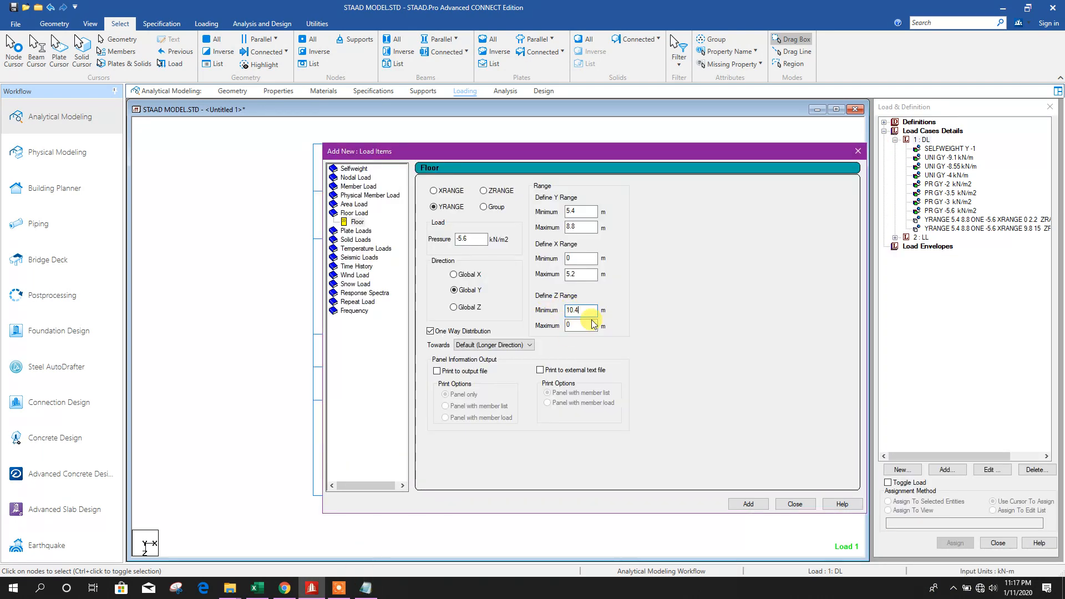
left_click(748, 503)
left_click(795, 503)
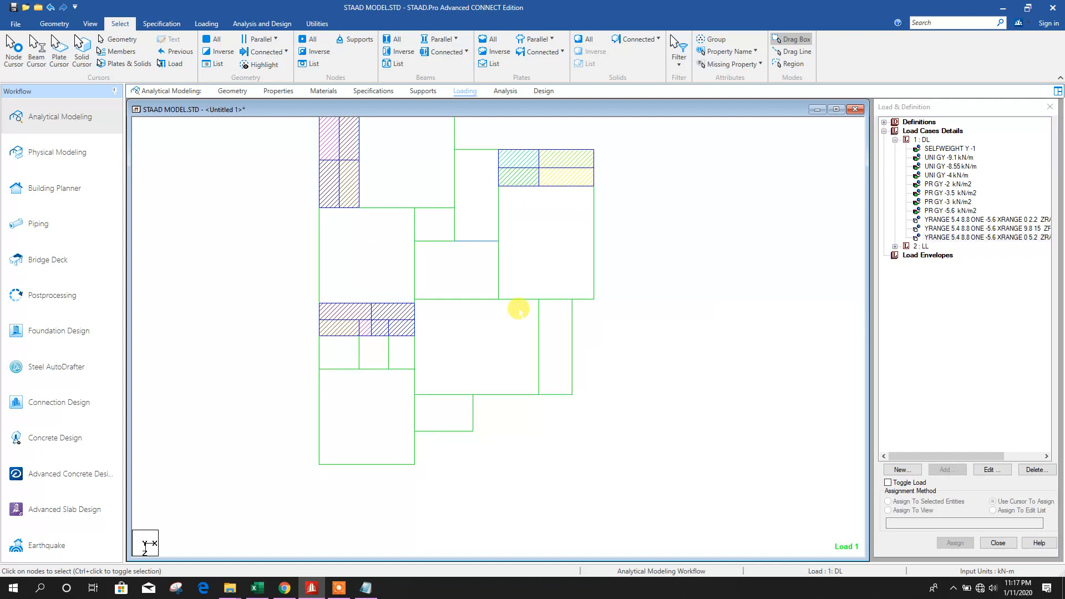
Query the corner nodes of the three-bay row below the loaded bays and note X=0 to 5.2, Z=12.2 to 14 in Notepad.
scroll(499, 302, "down", 2)
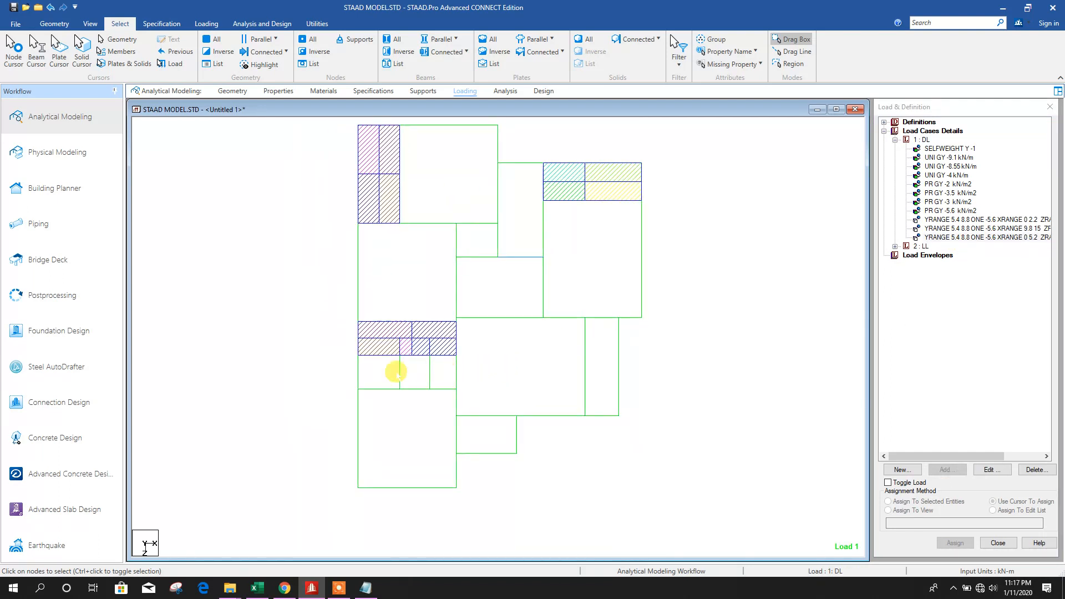
double_click(358, 355)
key("alt+Tab")
left_click(338, 279)
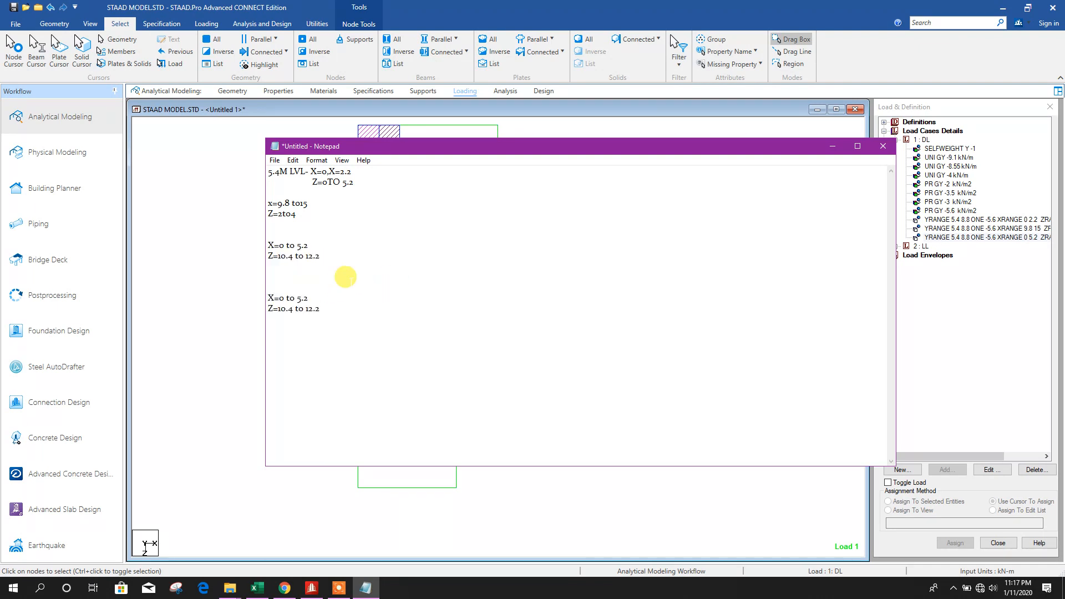
key("alt+Tab")
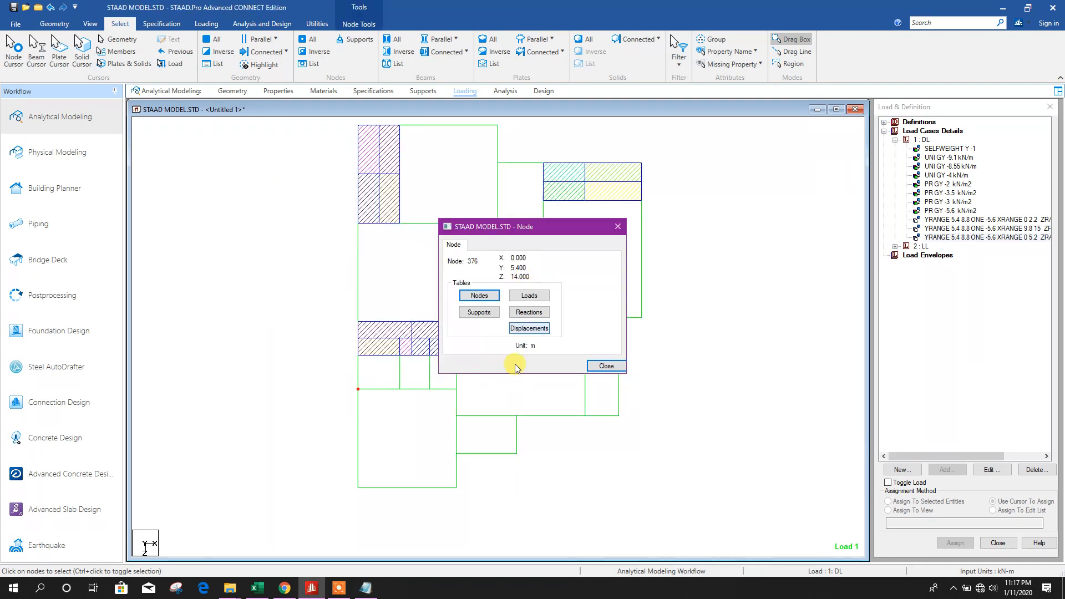
key("alt+Tab")
double_click(312, 309)
type("14")
key("alt+Tab")
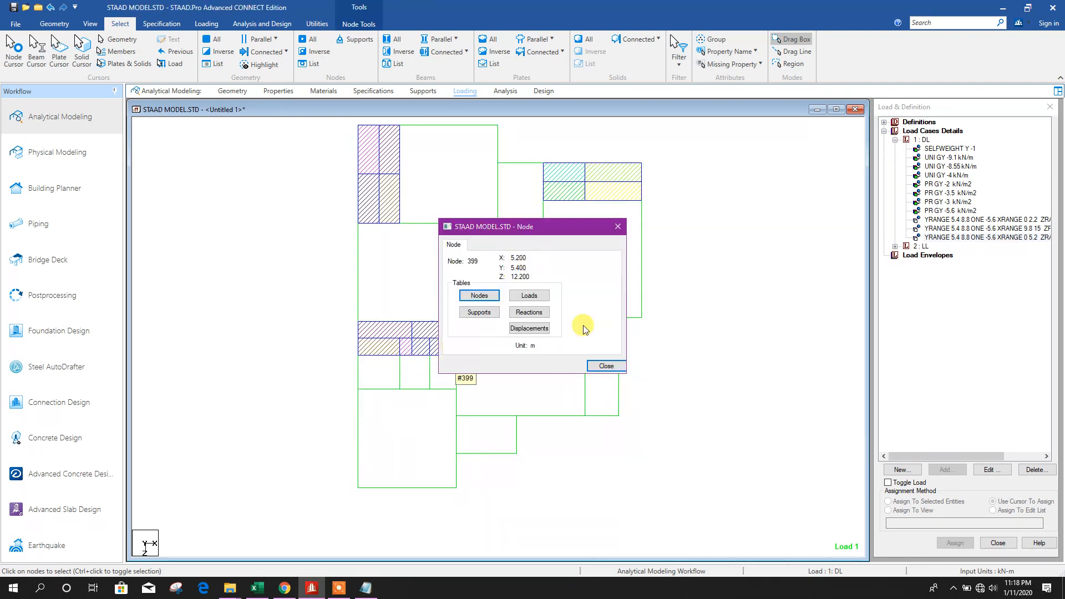
key("alt+Tab")
left_click(308, 299)
left_click(830, 147)
Add a one-way DL floor load of -5.6 kN/m2 for Y 5.4 to 8.8, X 0 to 5.2 and Z 12.2 to 14 m.
left_click(924, 140)
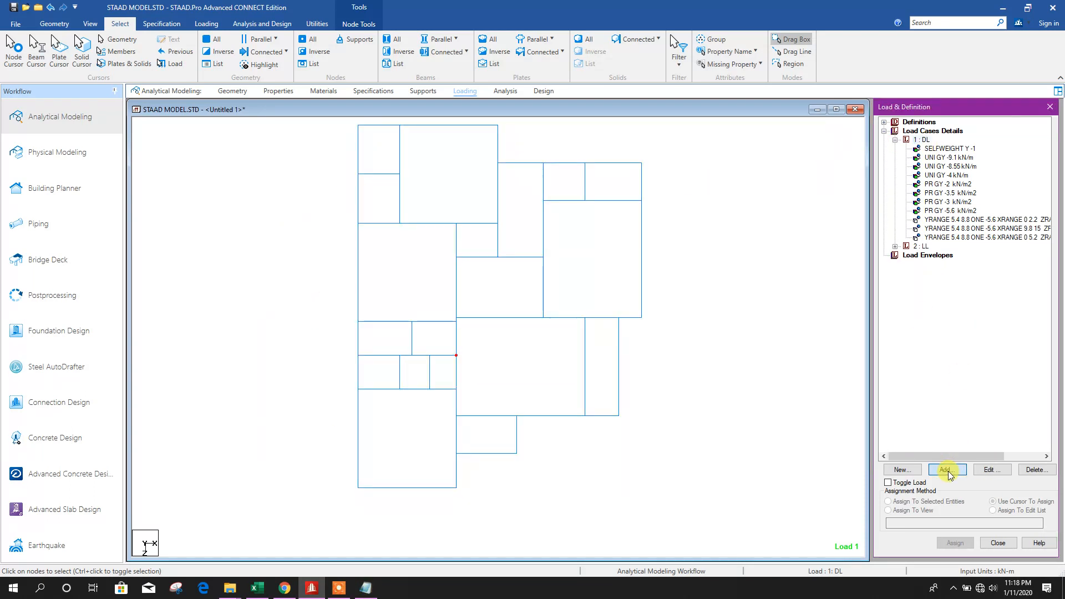
left_click(947, 470)
left_click(467, 331)
left_click_drag(577, 212, 545, 220)
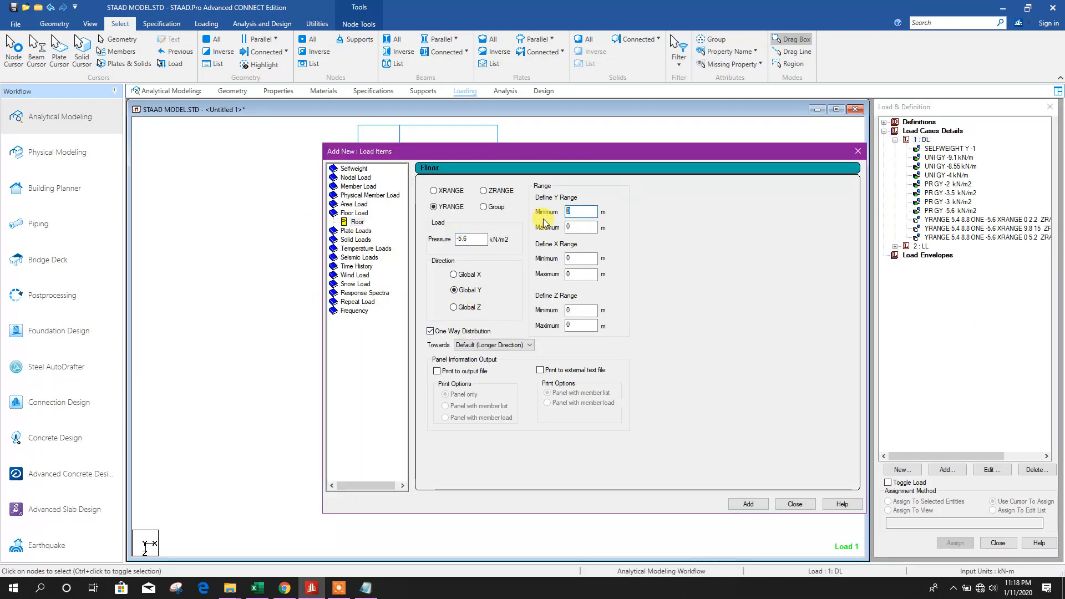
type(".2")
key("Tab")
type("12.2")
key("Tab")
type("14")
key("Return")
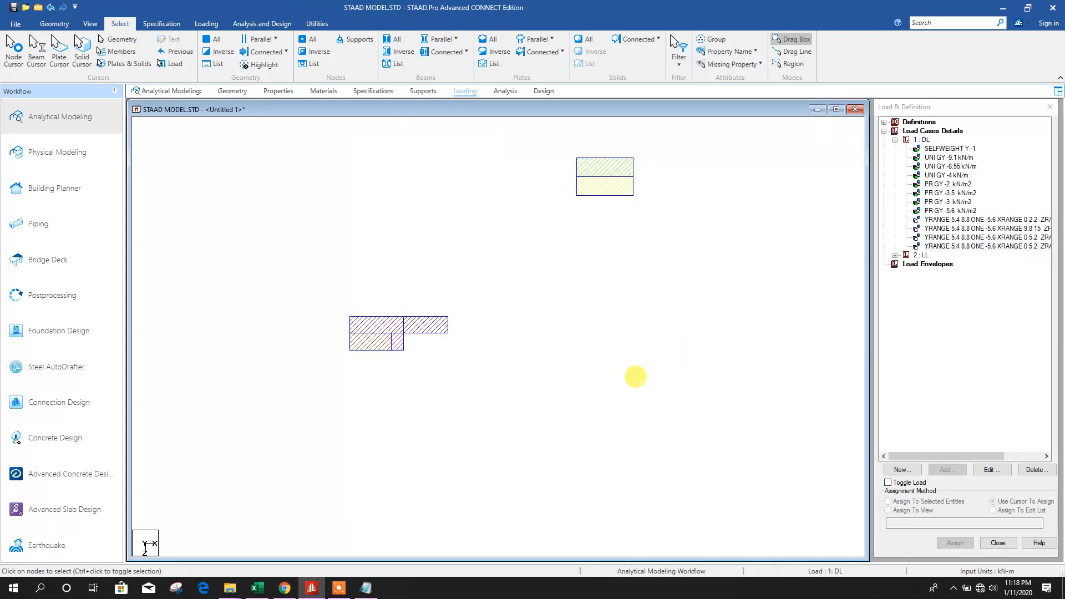
Query the inner upper corner node of the tall narrow bay and note X=12 and Z=10.2 in Notepad.
left_click(366, 588)
left_click(365, 588)
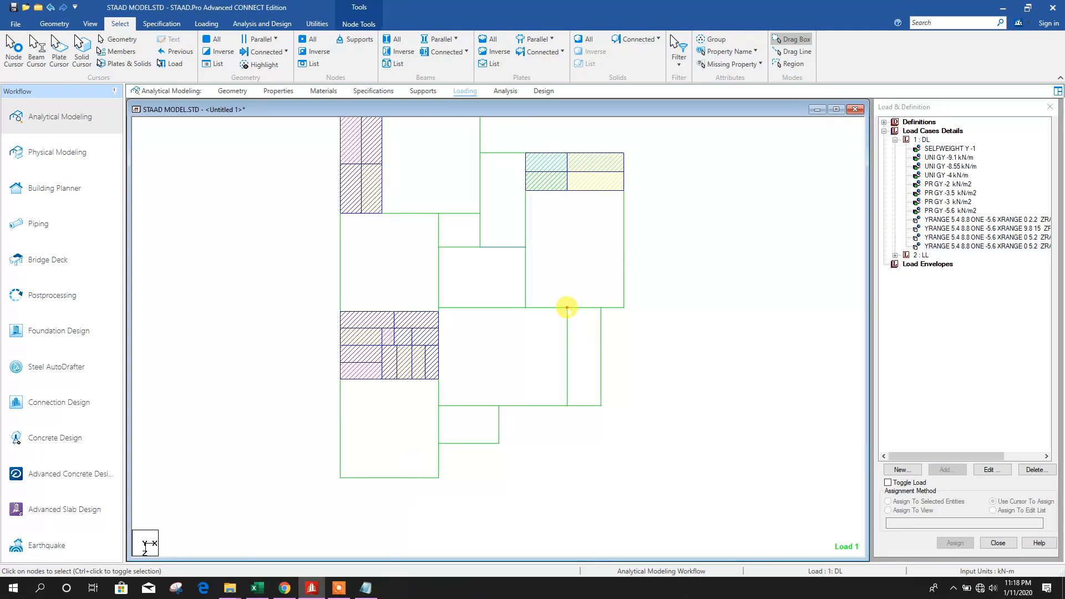
double_click(566, 304)
left_click(368, 594)
type("12 to z=")
key("alt+Tab")
key("alt+Tab")
type("10.")
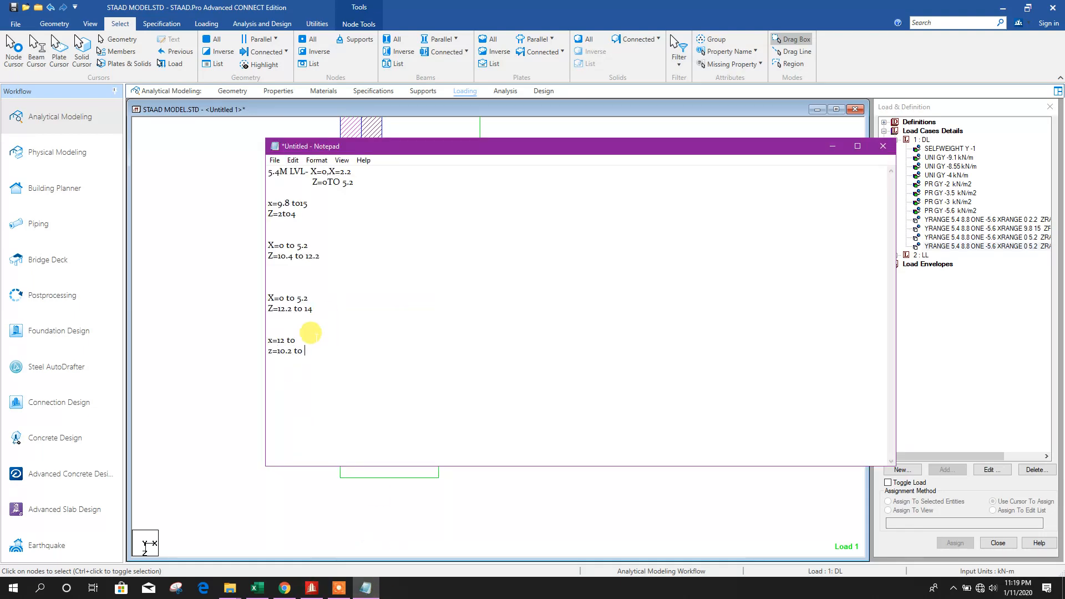
Query the inner lower corner node of the tall narrow bay and complete the noted Z range.
key("alt+Tab")
double_click(573, 394)
key("alt+Tab")
left_click(341, 333)
left_click(832, 146)
Query the outer upper corner node of the tall narrow bay and extend the noted X range to 13.8.
left_click(607, 367)
double_click(601, 307)
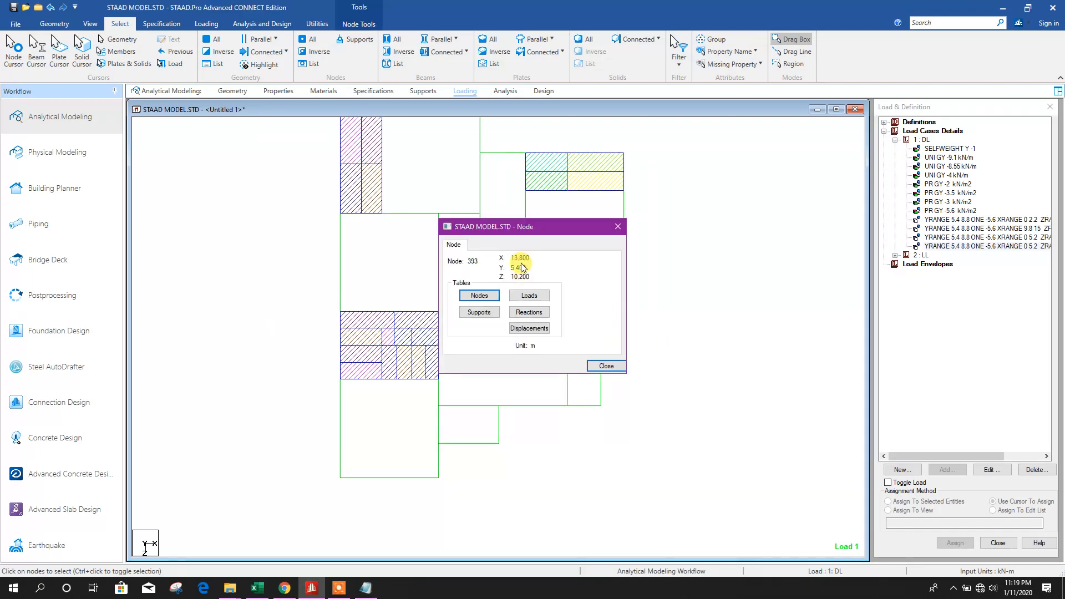
left_click(608, 366)
left_click(357, 590)
type("13")
Start a one-way floor load item under DL with Y range 5.4 to 8.8 m.
left_click(951, 247)
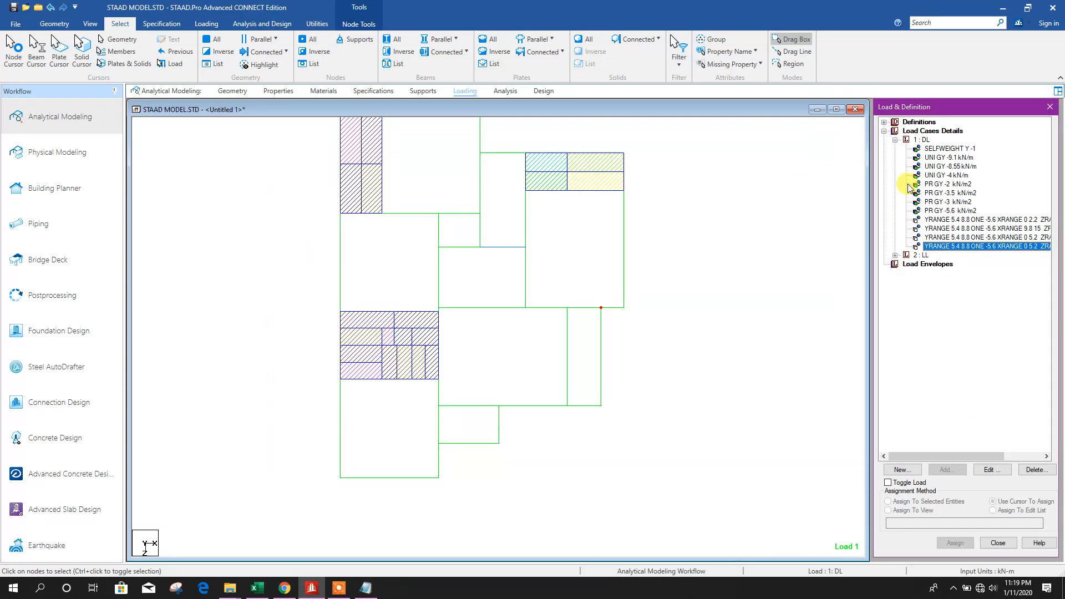
left_click(921, 140)
left_click(948, 470)
left_click(356, 222)
left_click(430, 331)
double_click(580, 212)
type("5.4")
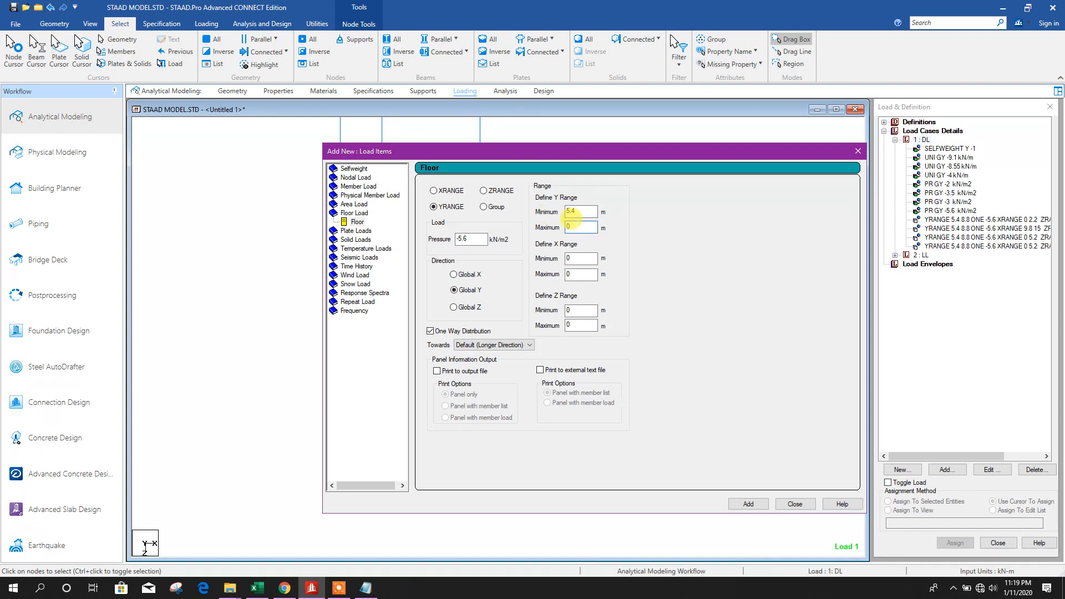
left_click(366, 587)
left_click(366, 587)
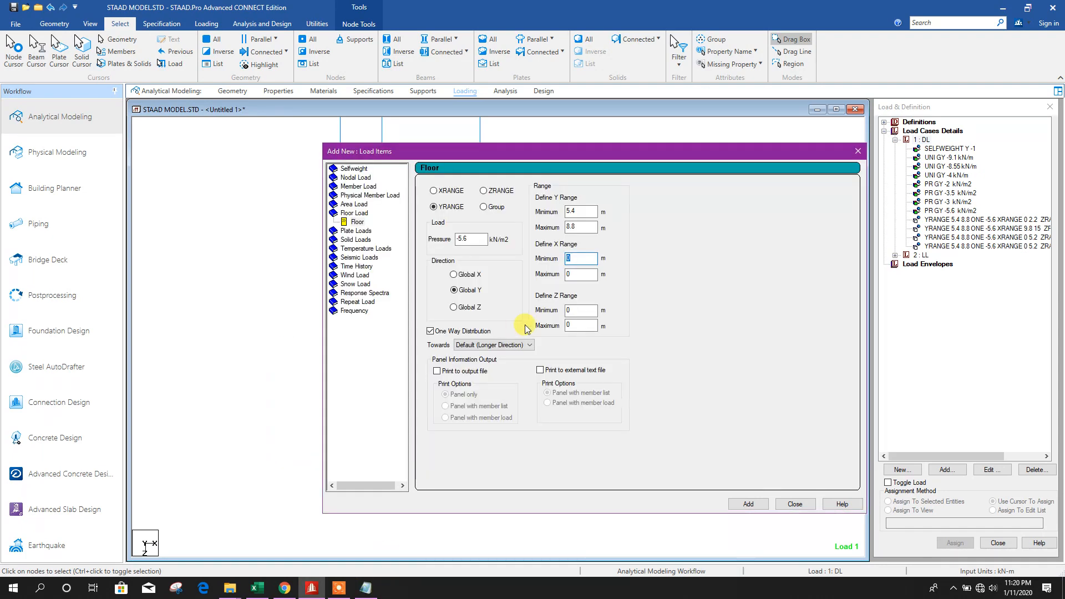
Set the item's X range to 12 to 13.8 m, enter the noted Z range, and add the floor load.
left_click(367, 587)
left_click(366, 587)
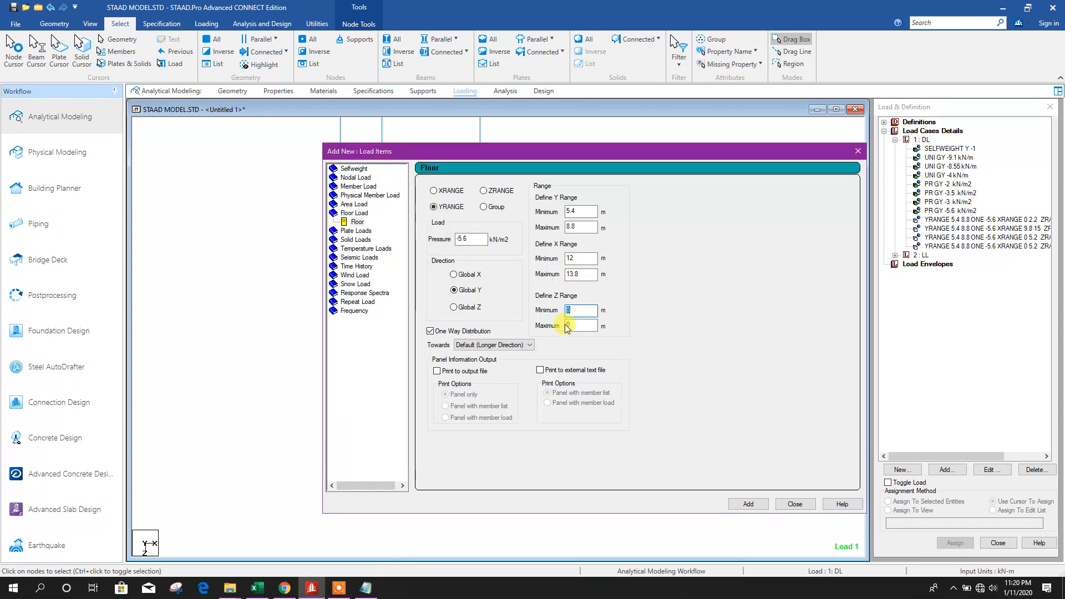
left_click(749, 503)
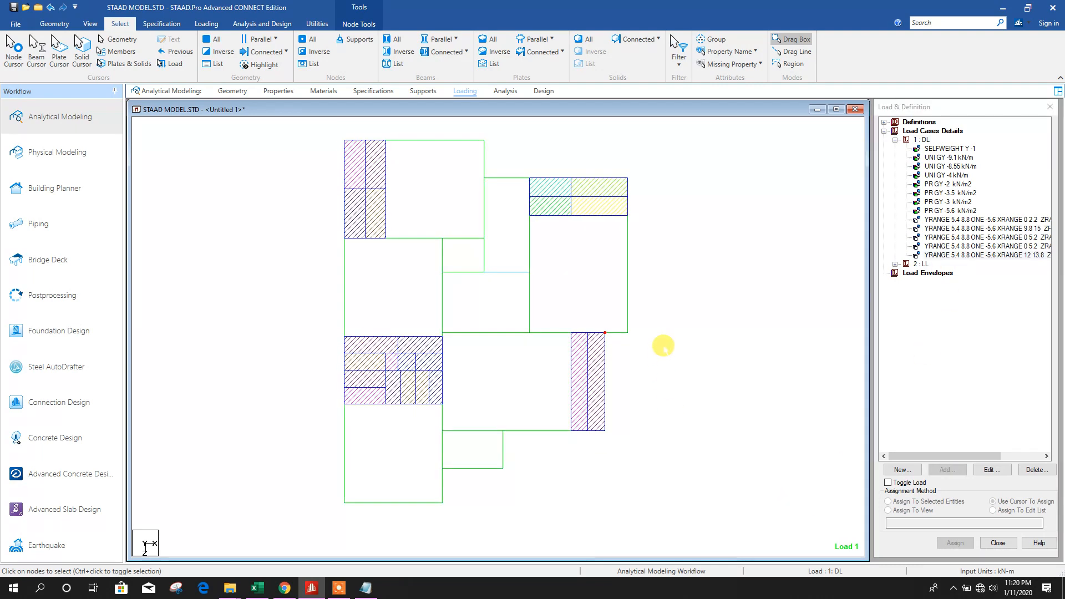
Start a one-way floor load item under the LL case with pressure -2 kN/m2.
left_click(899, 266)
left_click(945, 469)
key("alt+Tab")
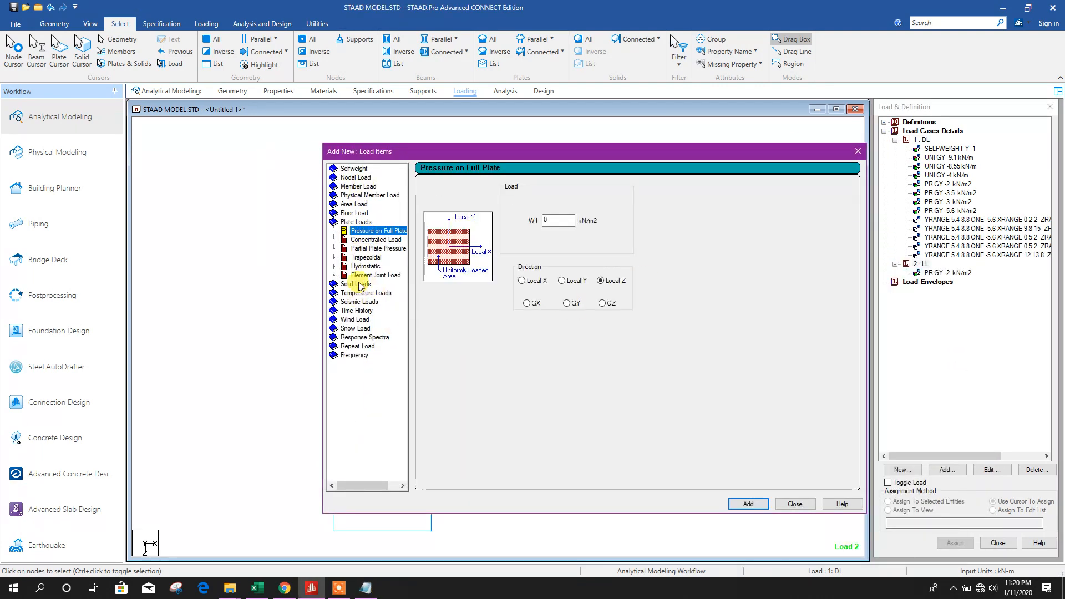
left_click(354, 213)
left_click(366, 587)
left_click(366, 587)
left_click_drag(465, 240, 399, 249)
type("-2")
left_click(432, 332)
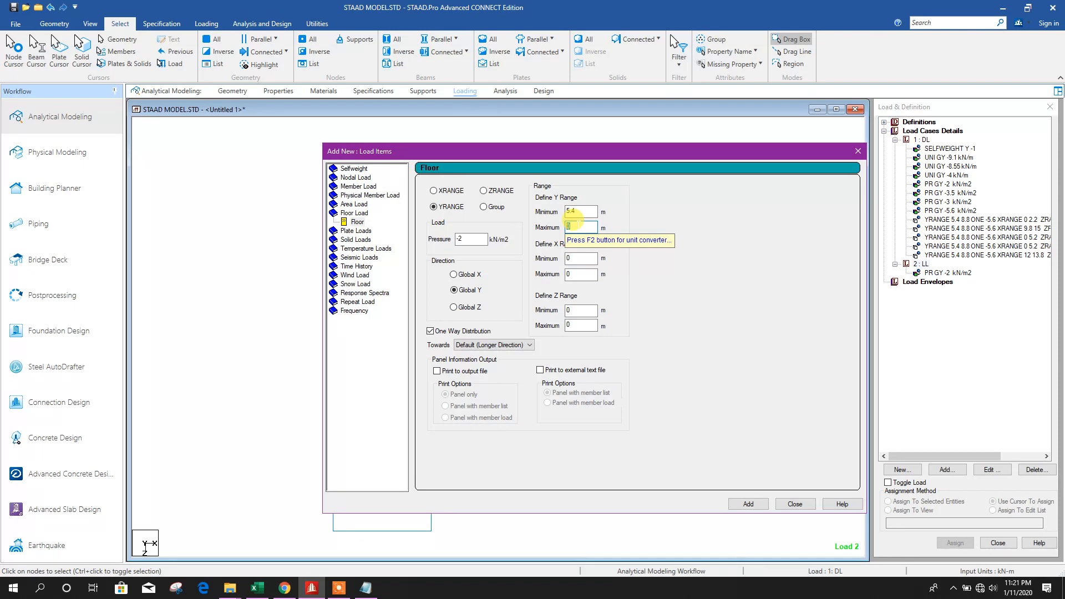
Add the LL floor load with Y range 5.4 to 12.2, X range 0 to 2.2 and Z range 0 to 5.2 m.
type("12.2")
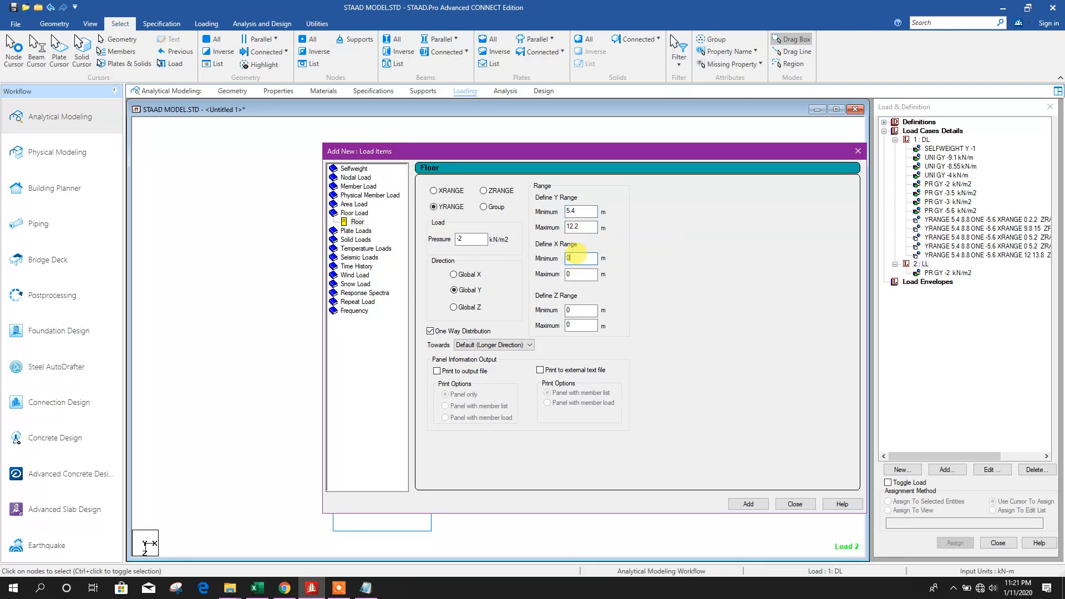
key("BackSpace")
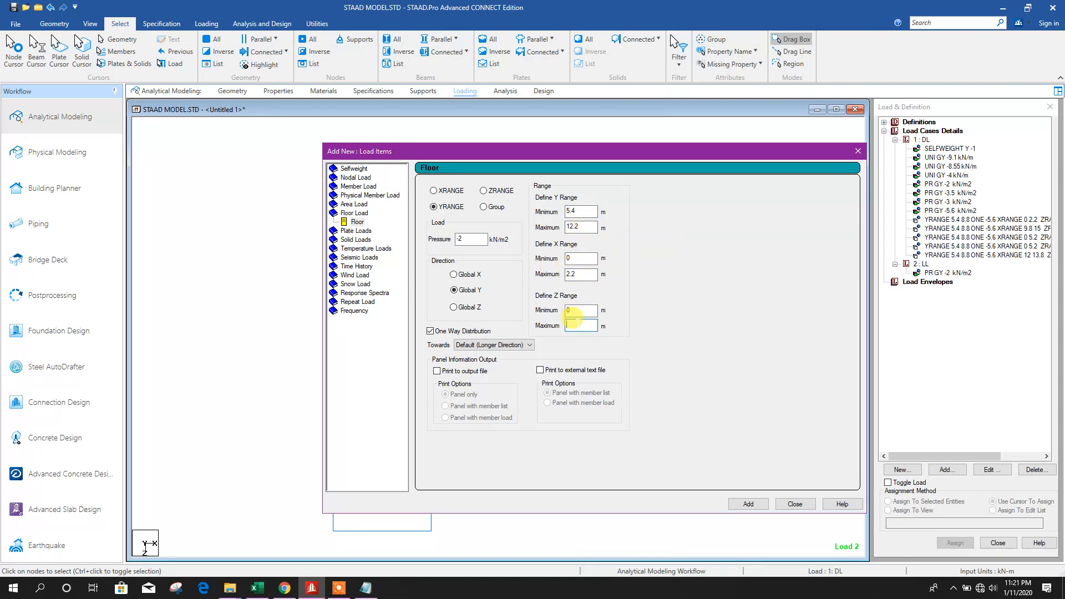
left_click(748, 504)
Add LL floor loads for X 9.8 to 15, Z 2 to 4 m and for X 0 to 5.2, Z 10.4 to 12.2 m.
left_click(577, 258)
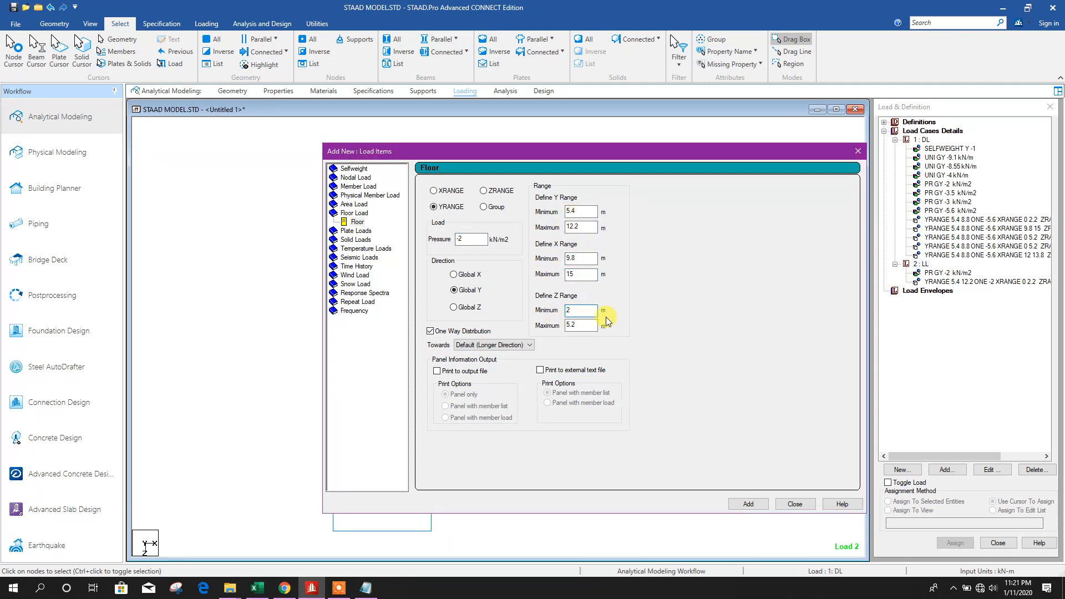
left_click(748, 504)
left_click_drag(591, 257, 541, 271)
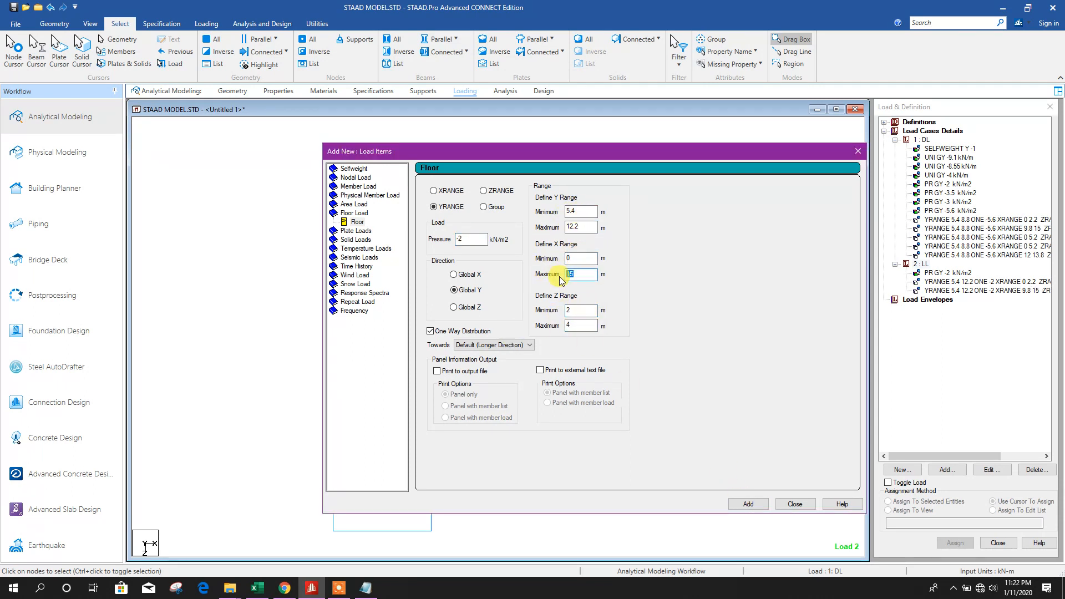
left_click(747, 503)
Add LL floor loads for X 0 to 5.2, Z 12.2 to 14 m and for X 12 to 13.8 m with its noted Z range.
type("12.2")
key("Tab")
left_click(748, 504)
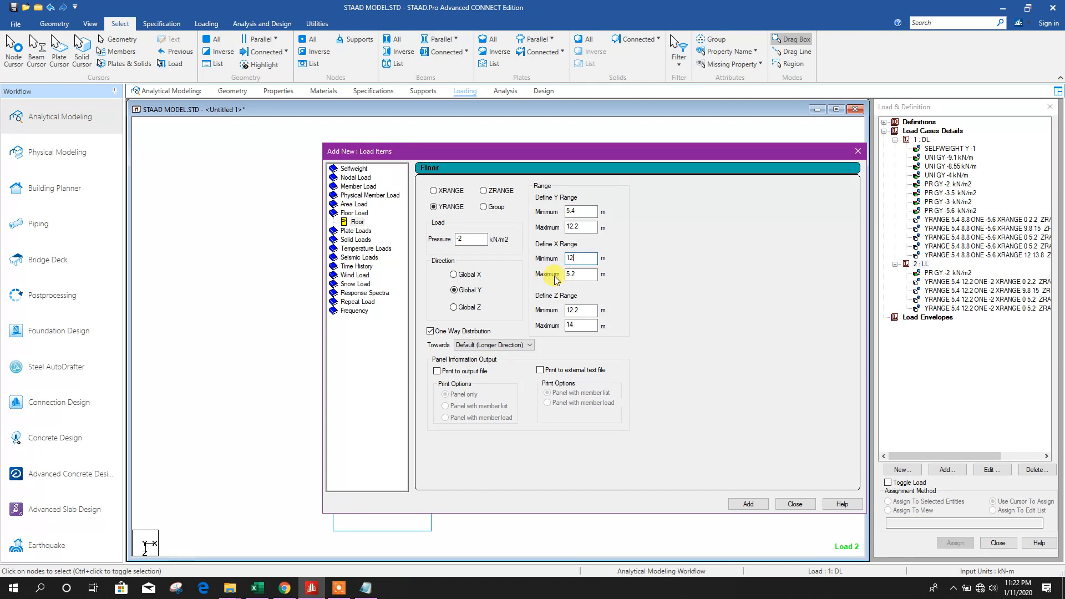
left_click(747, 505)
left_click(795, 504)
Examine the LL floor load item spanning X 0 to 5.2 m on the model.
left_click(947, 309)
left_click(771, 279)
middle_click_drag(720, 267, 720, 288)
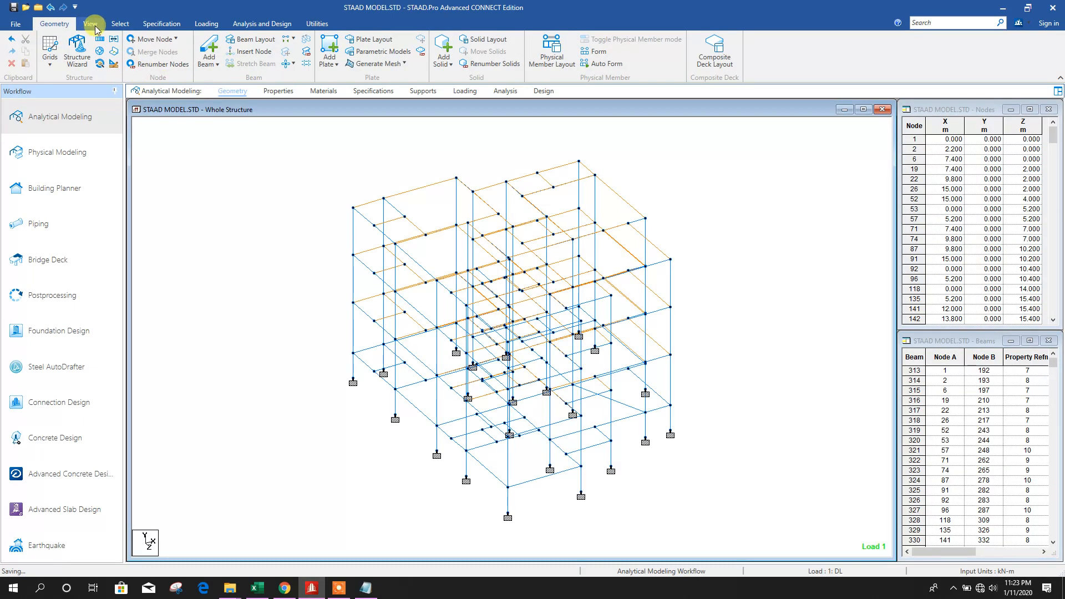
Examine the DL plate pressure and one-way floor load items in turn on the whole structure.
left_click(93, 26)
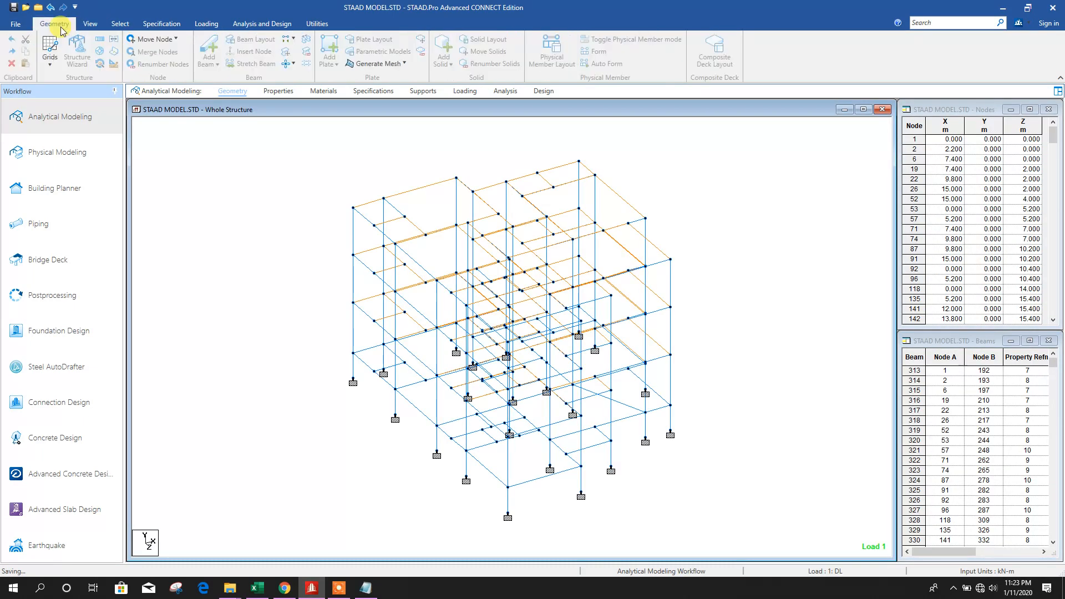
left_click(206, 24)
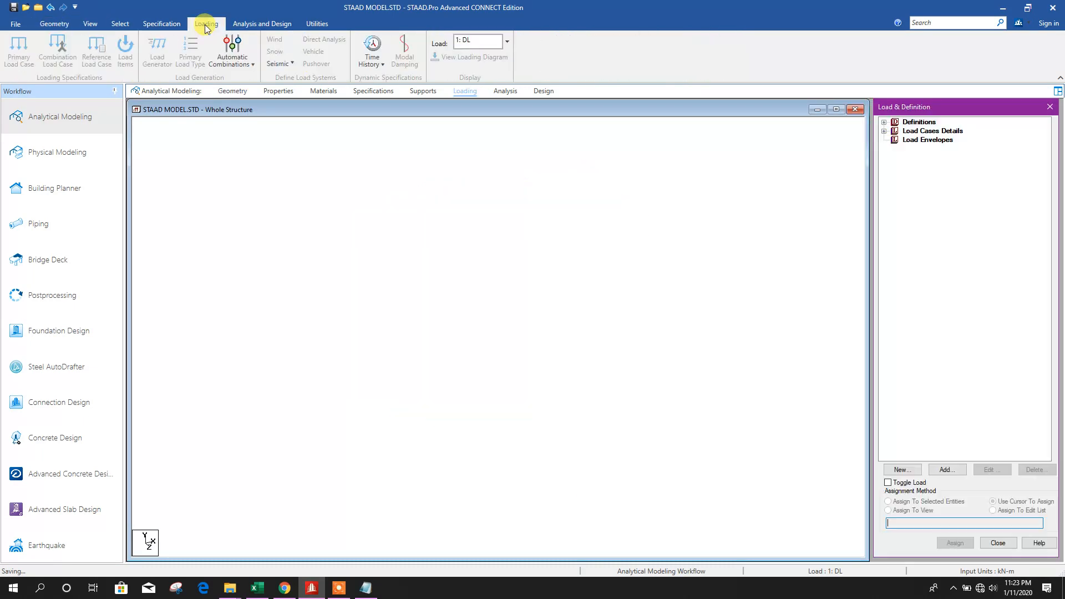
left_click(884, 131)
left_click(895, 140)
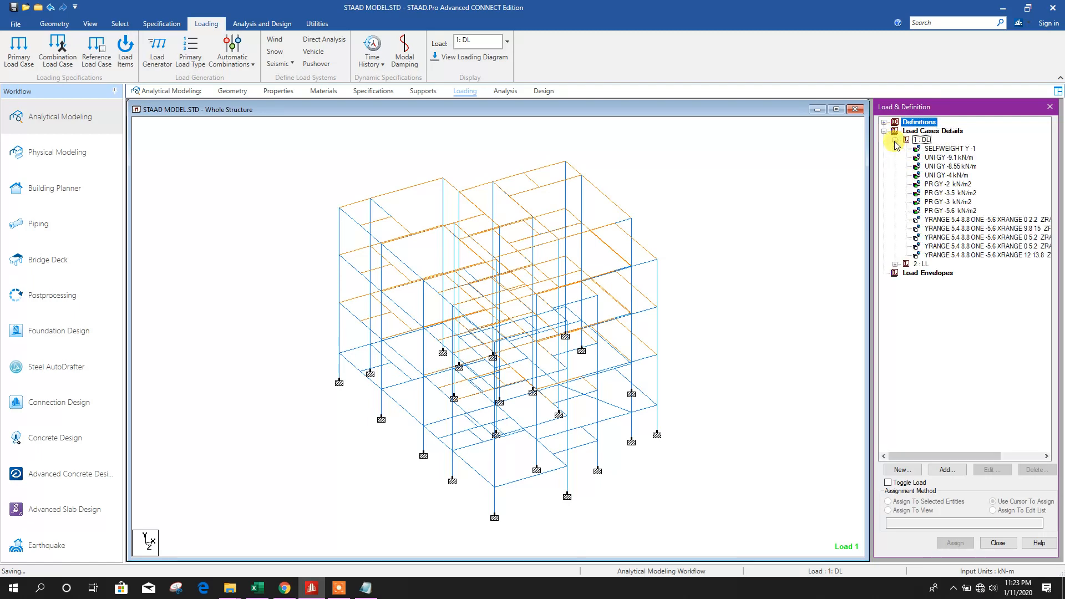
left_click(943, 201)
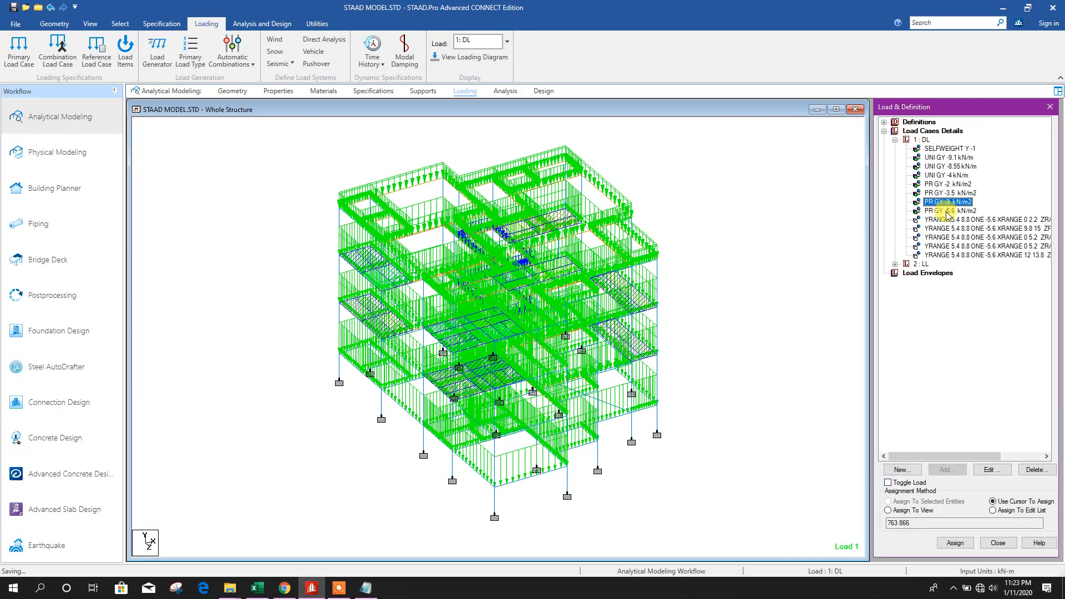
left_click(947, 212)
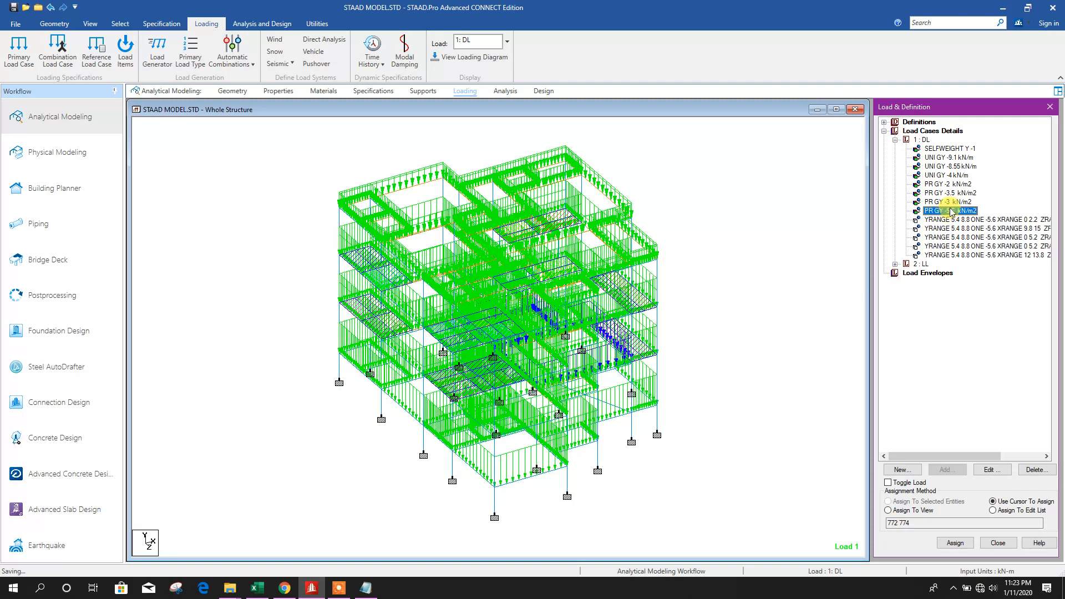
left_click(952, 220)
left_click(954, 239)
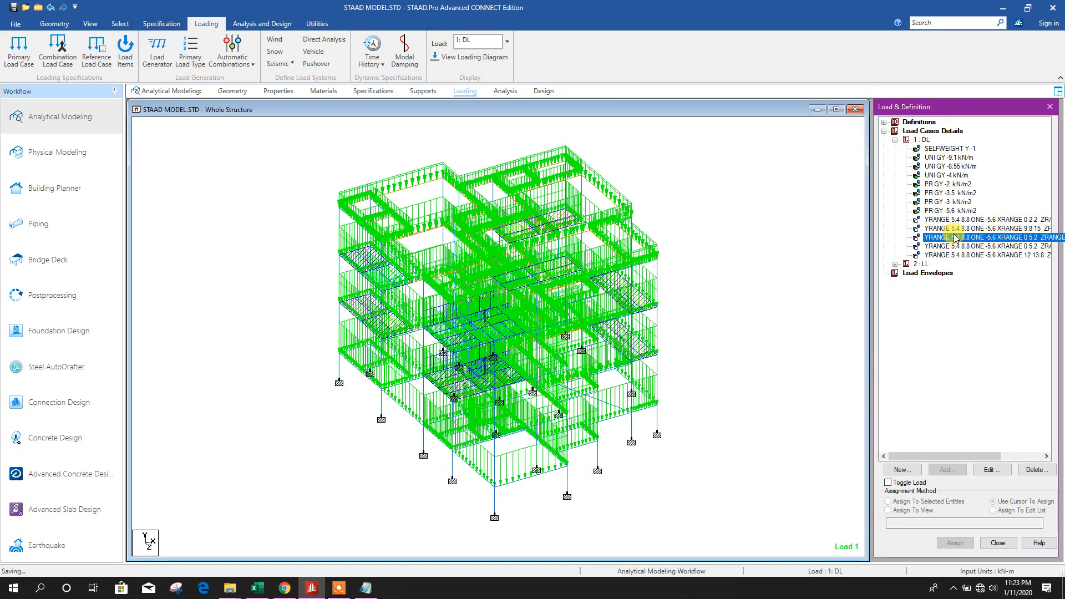
left_click(954, 248)
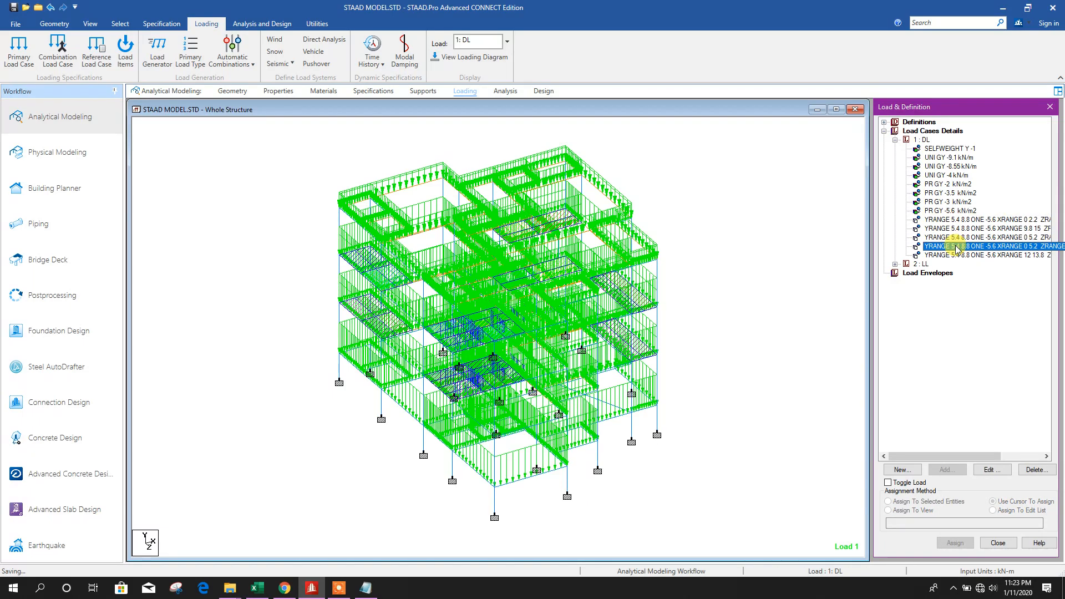
Examine the LL plate pressure and one-way floor load items in turn on the whole structure.
left_click(895, 265)
left_click(938, 273)
left_click(935, 283)
left_click(937, 300)
left_click(939, 316)
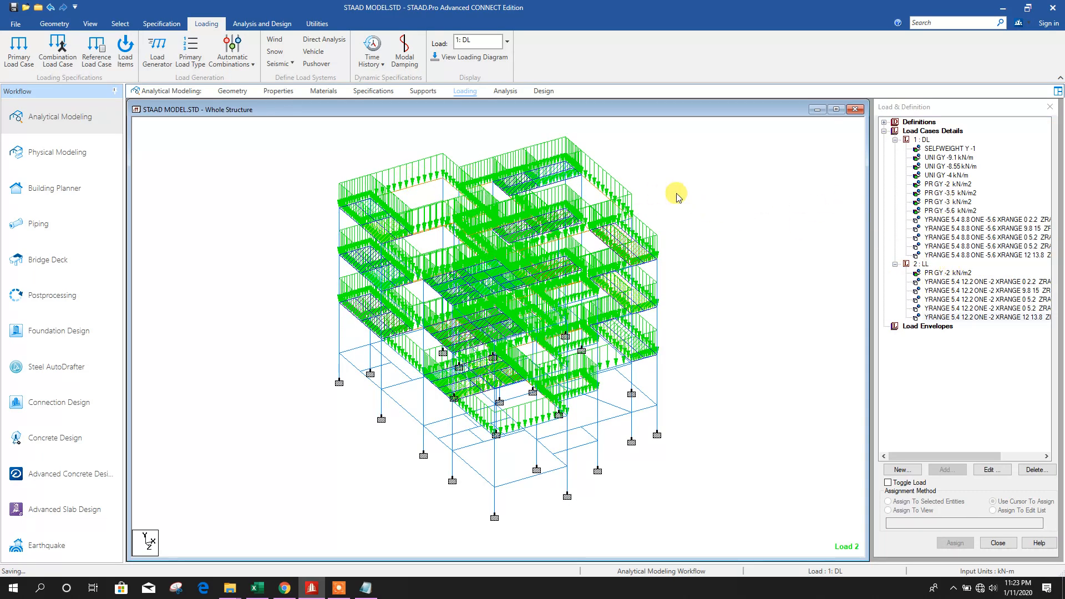
Add a one-way DL floor load of -3.5 kN/m2 at Y 12.2 m for X 0 to 2.2 and Z 0 to 5.2 m.
middle_click_drag(676, 194, 619, 214)
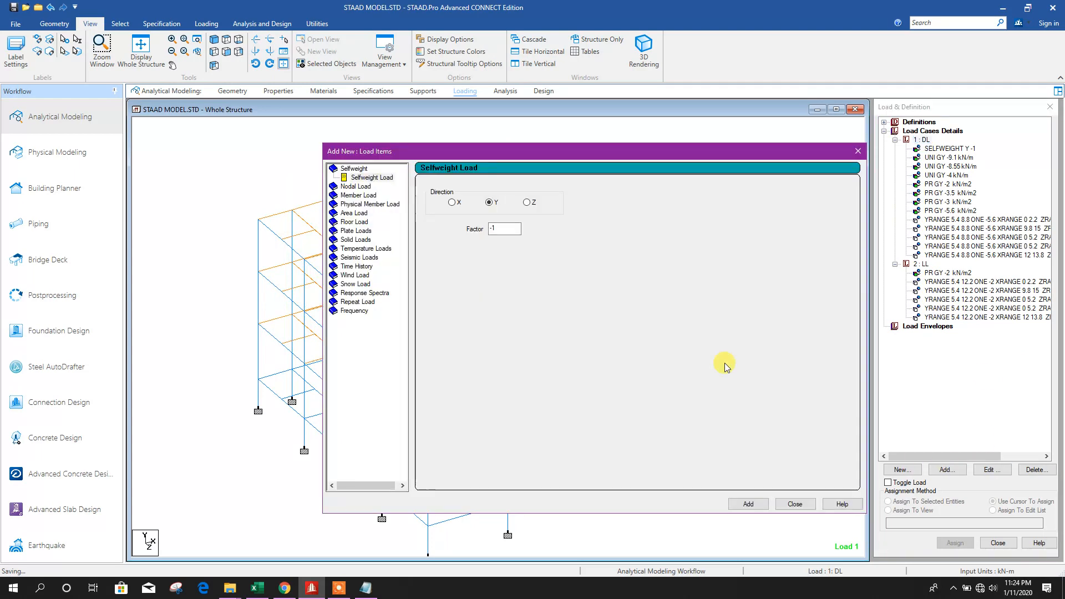
double_click(464, 239)
type("-33.")
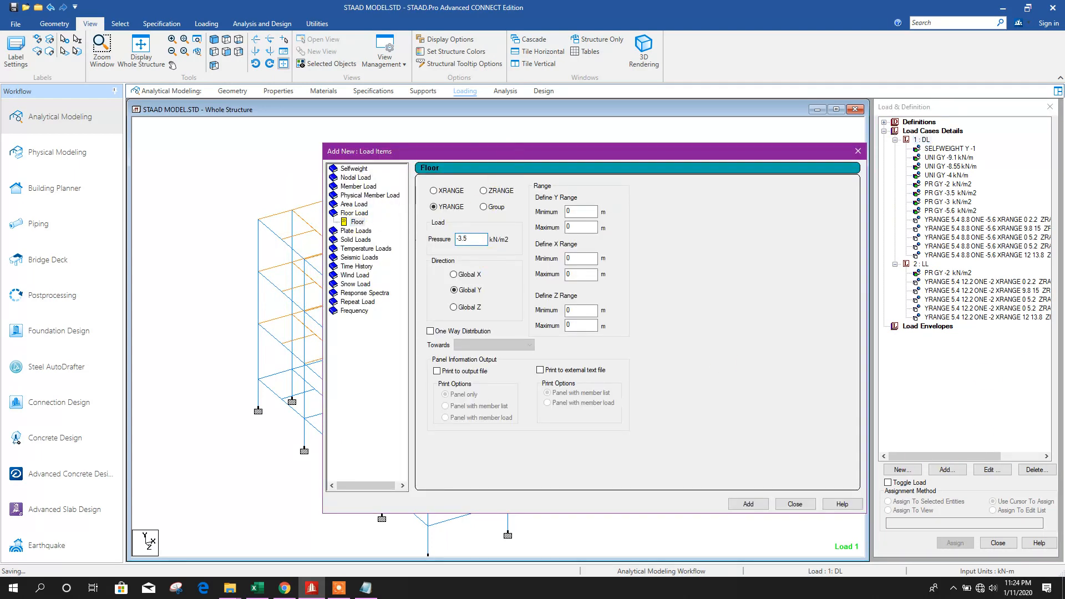
left_click(430, 331)
left_click(569, 274)
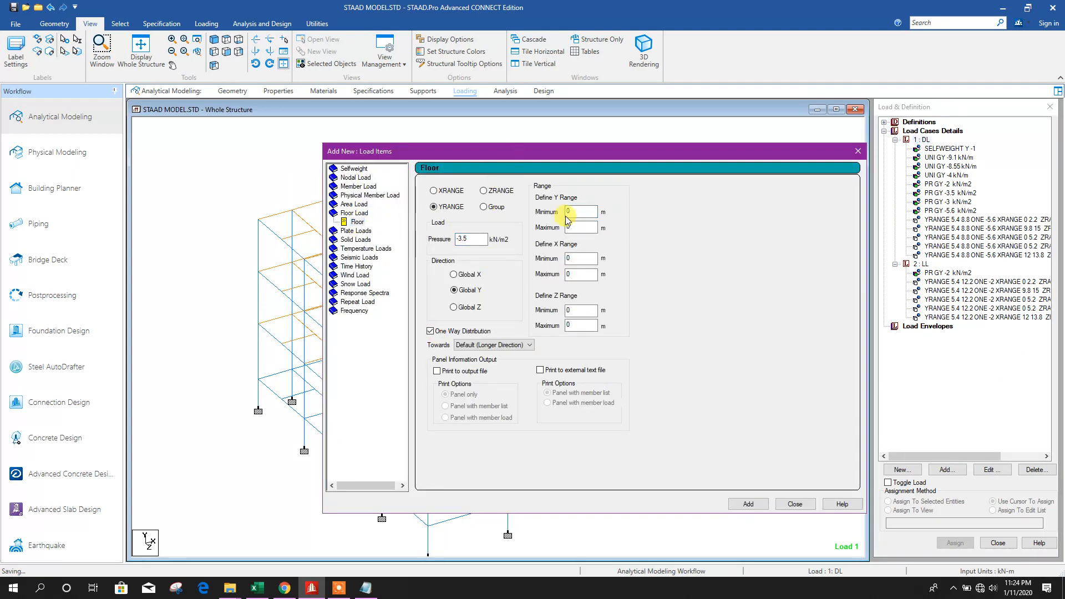
double_click(580, 273)
type("2.2")
left_click(577, 326)
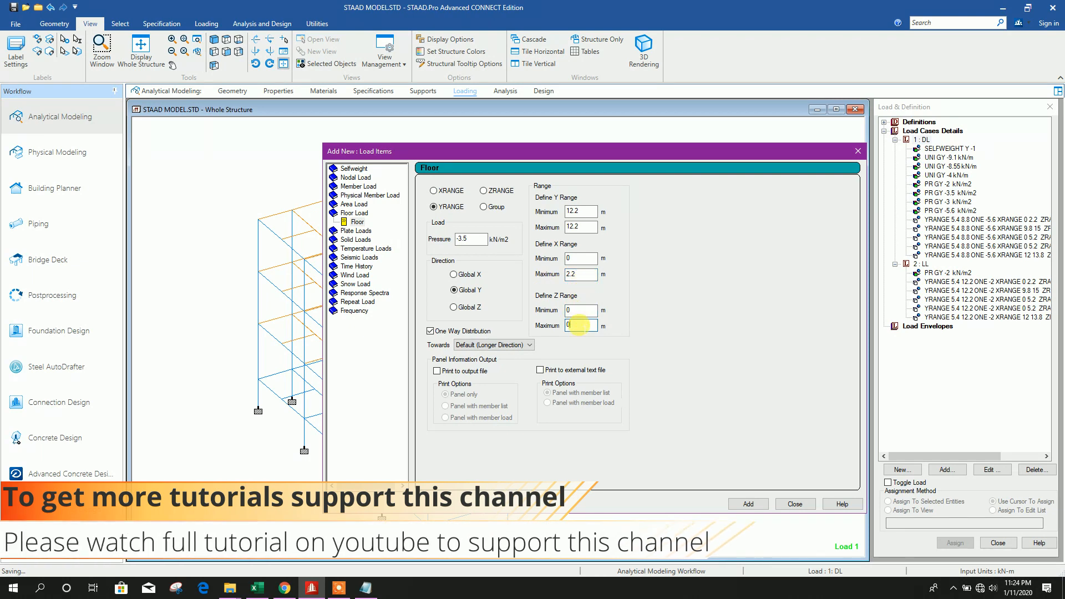
left_click(748, 504)
Add the -3.5 kN/m2 one-way roof floor load for X 9.8 to 15 m and Z 2 to 4 m.
left_click_drag(577, 153, 515, 147)
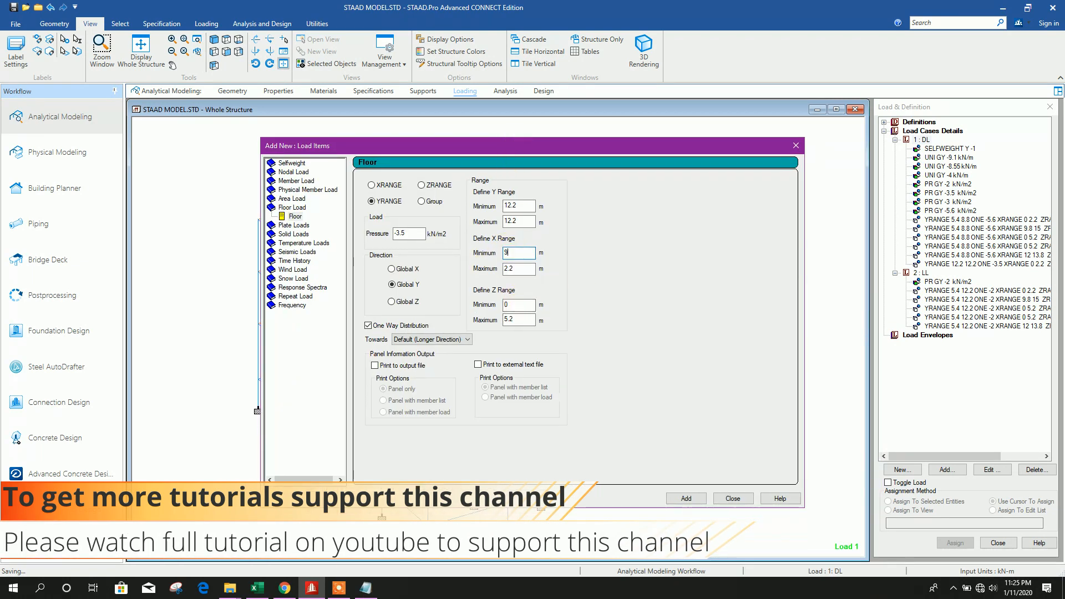
mouse_move(507, 306)
left_mouse_down()
mouse_move(466, 318)
mouse_move(493, 324)
left_mouse_up()
type("2")
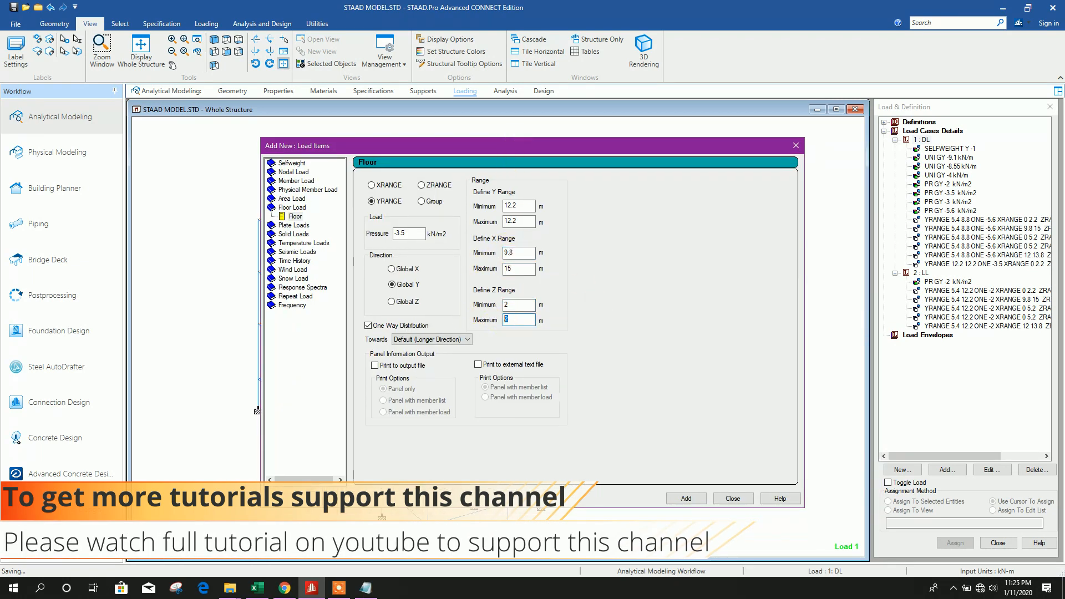
type("4")
left_click(686, 498)
Add the -3.5 kN/m2 one-way roof floor load for X 0 to 5.2 m and Z 10.4 to 12.2 m.
double_click(516, 249)
type("0")
key("Tab")
type("5.2")
double_click(511, 305)
type("10.4")
left_click_drag(514, 321, 452, 334)
type("12.2")
left_click(683, 495)
Add the same roof floor load for the Z range 12.2 to 14 m, keeping X 0 to 5.2 m.
double_click(516, 305)
type("12.214")
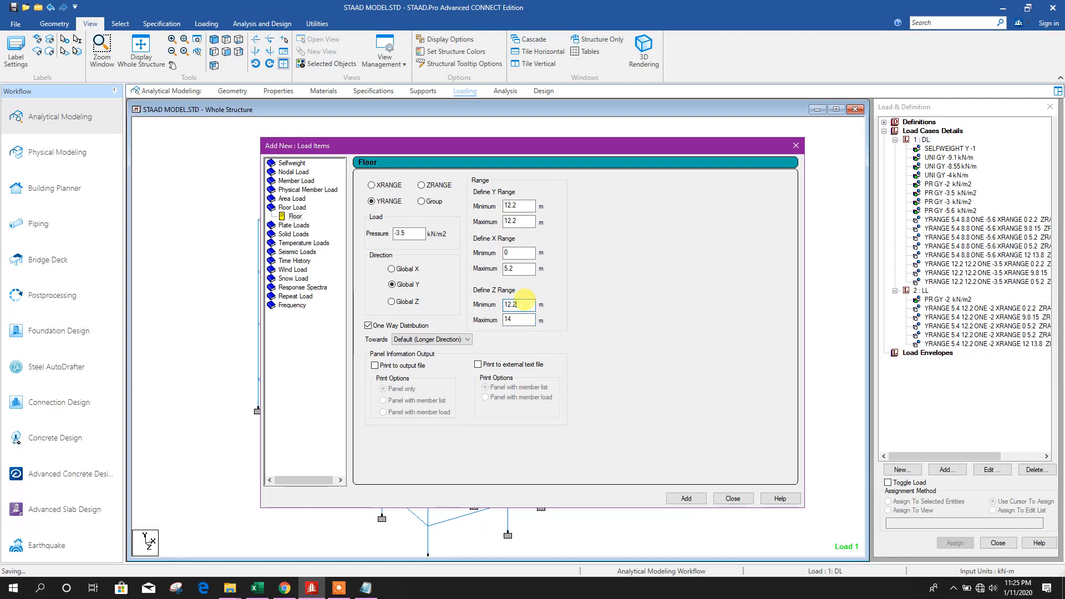
key("Return")
Add the -3.5 kN/m2 one-way roof floor load for X 12 to 13.8 m with Z starting at 10.2 m, and finish adding load items.
double_click(516, 253)
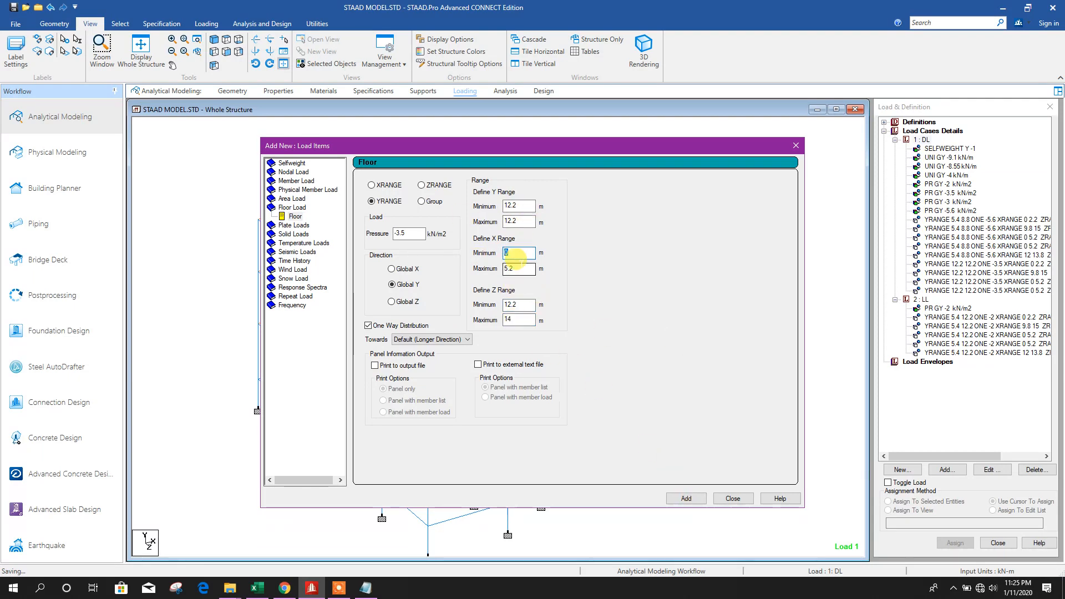
type("12")
key("Tab")
type("1310.2")
key("Tab")
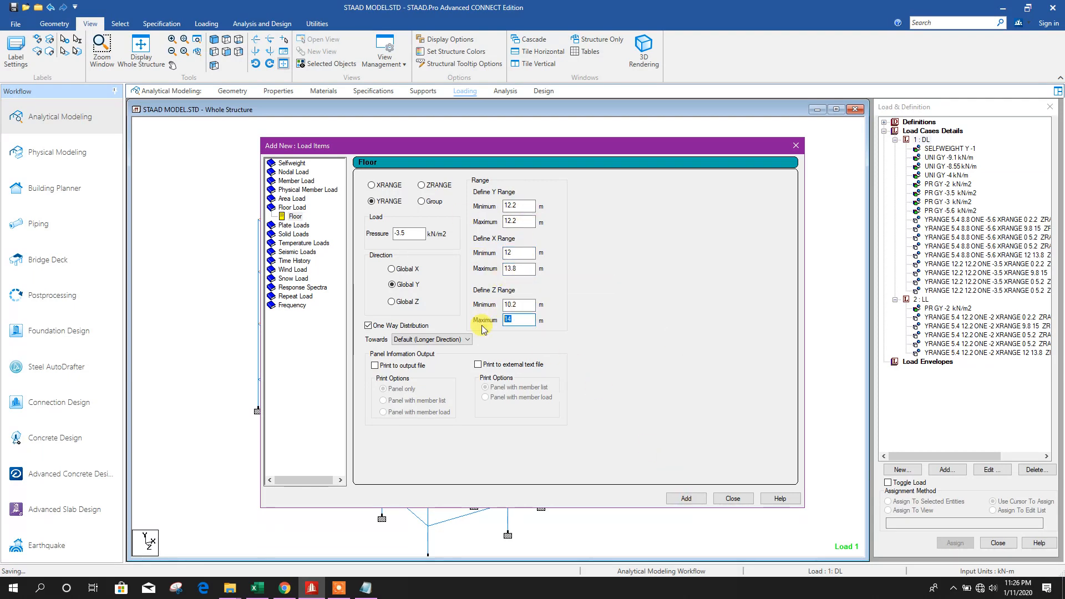
left_click(686, 499)
left_click(732, 498)
Examine the new -3.5 kN/m2 DL roof floor load items on the whole structure.
left_click(943, 282)
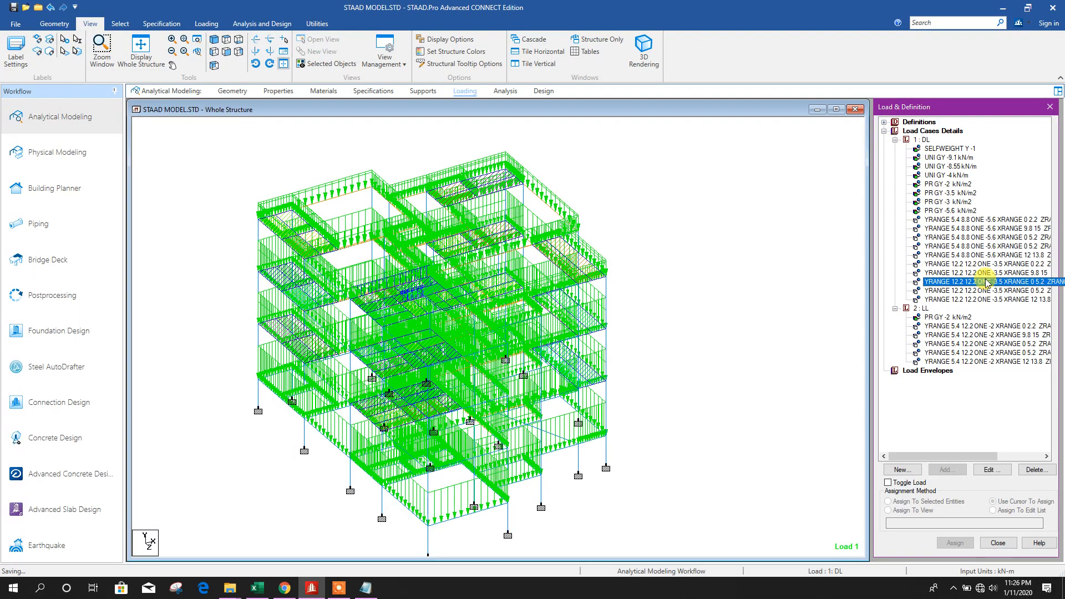
left_click(971, 290)
left_click(970, 300)
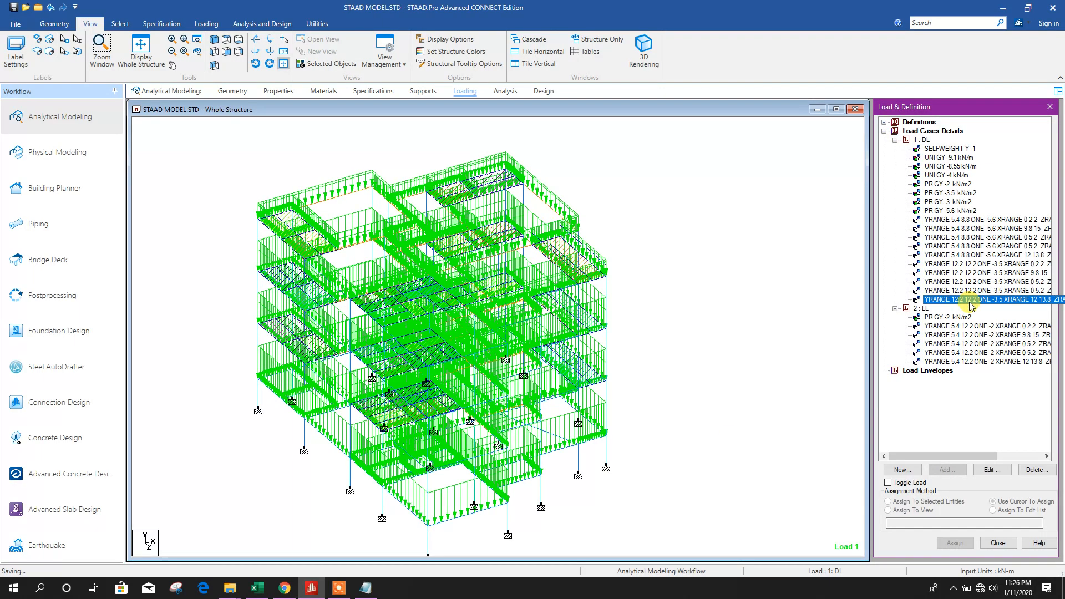
left_click(691, 299)
middle_click_drag(692, 298, 649, 289)
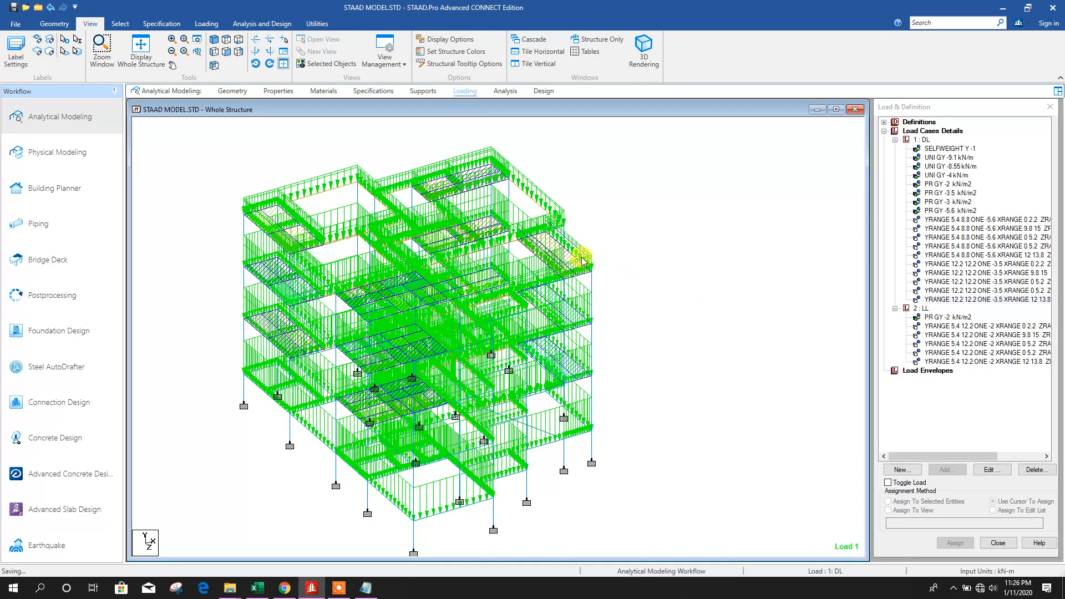
middle_click_drag(629, 207, 637, 186)
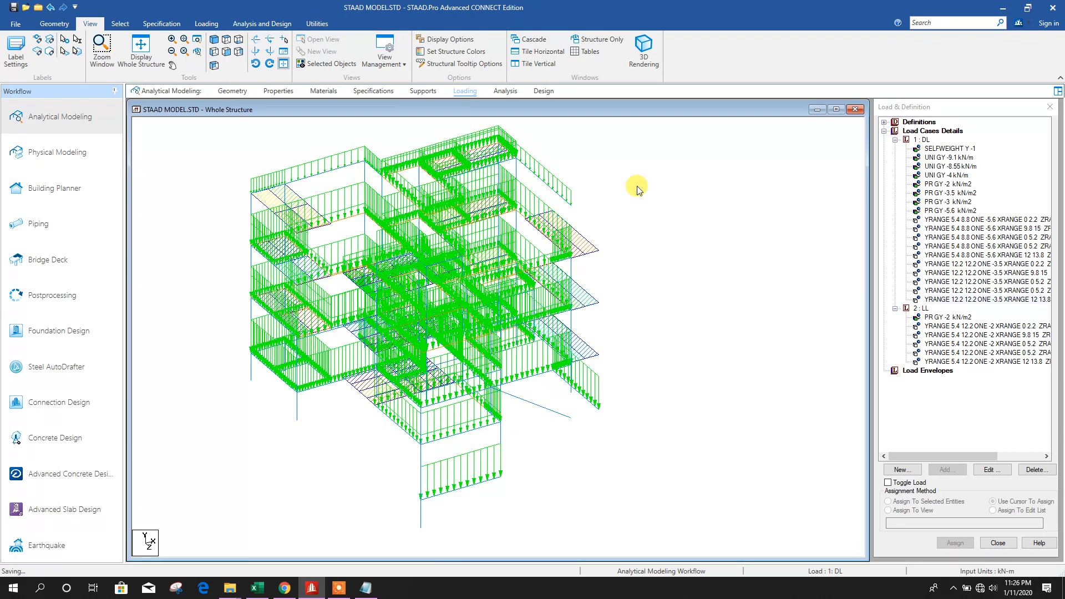
middle_click_drag(646, 267, 681, 252)
Switch to the geometry page and save the modified structure.
left_click(245, 94)
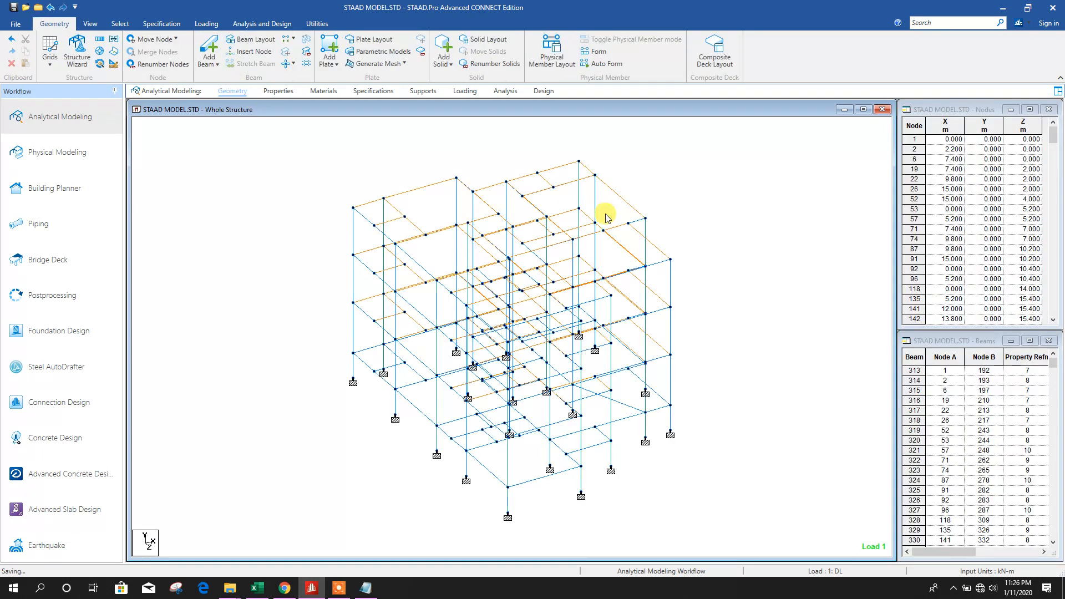
left_click(39, 9)
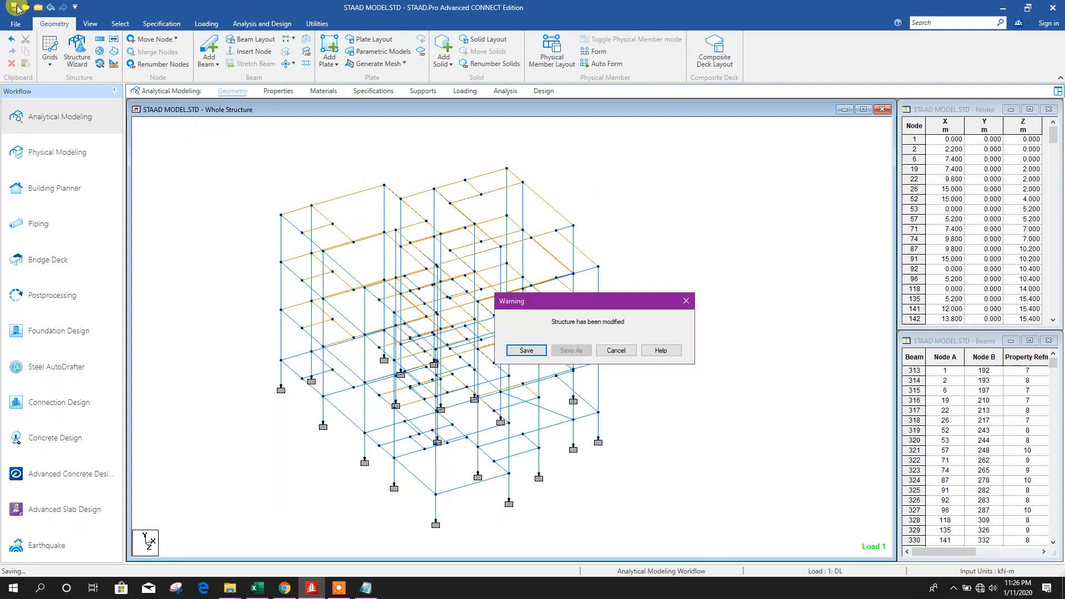
left_click(526, 353)
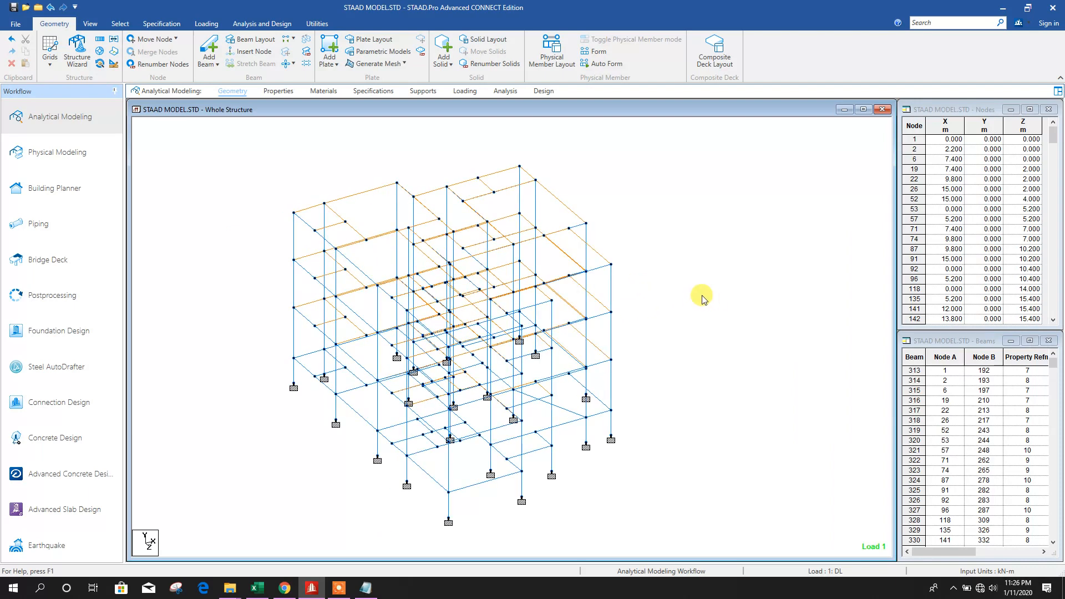
Display the model with full 3D sections and filled plates/solids through the structure diagram settings.
right_click(652, 163)
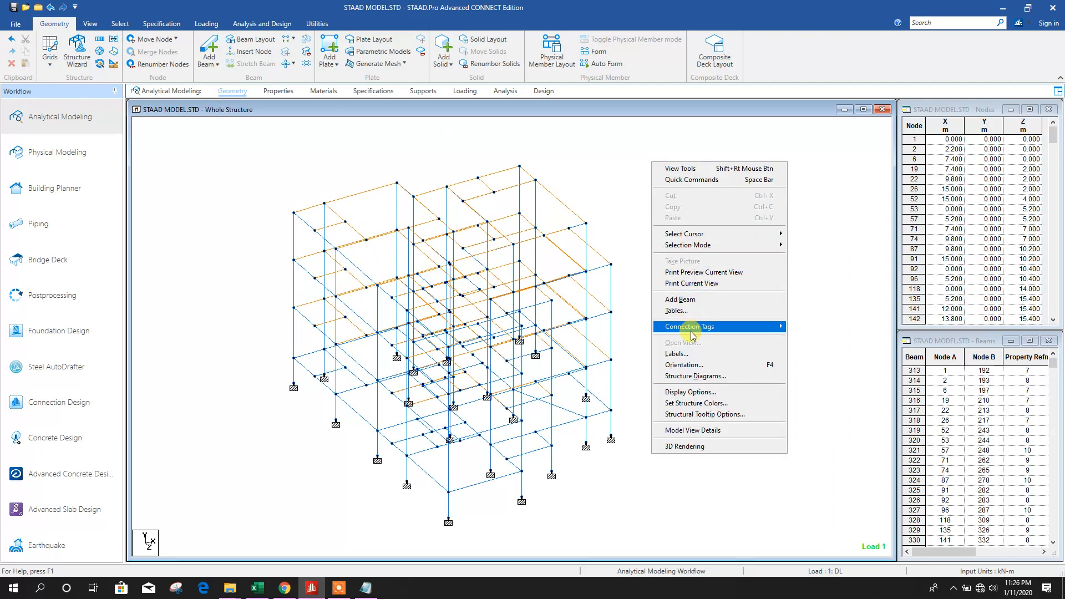
left_click(700, 376)
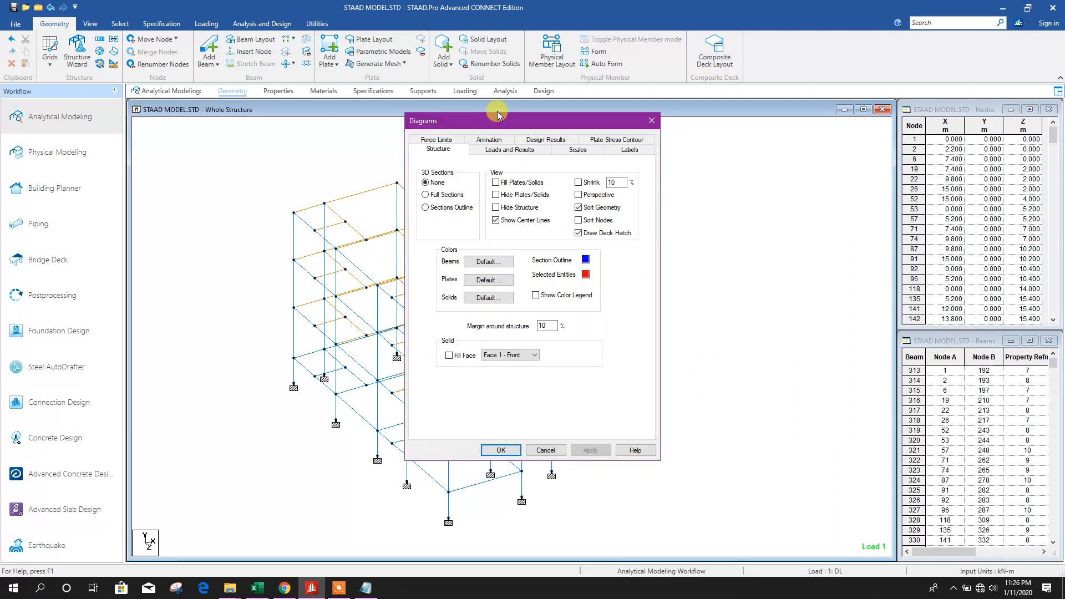
left_click_drag(496, 120, 756, 122)
left_click(686, 196)
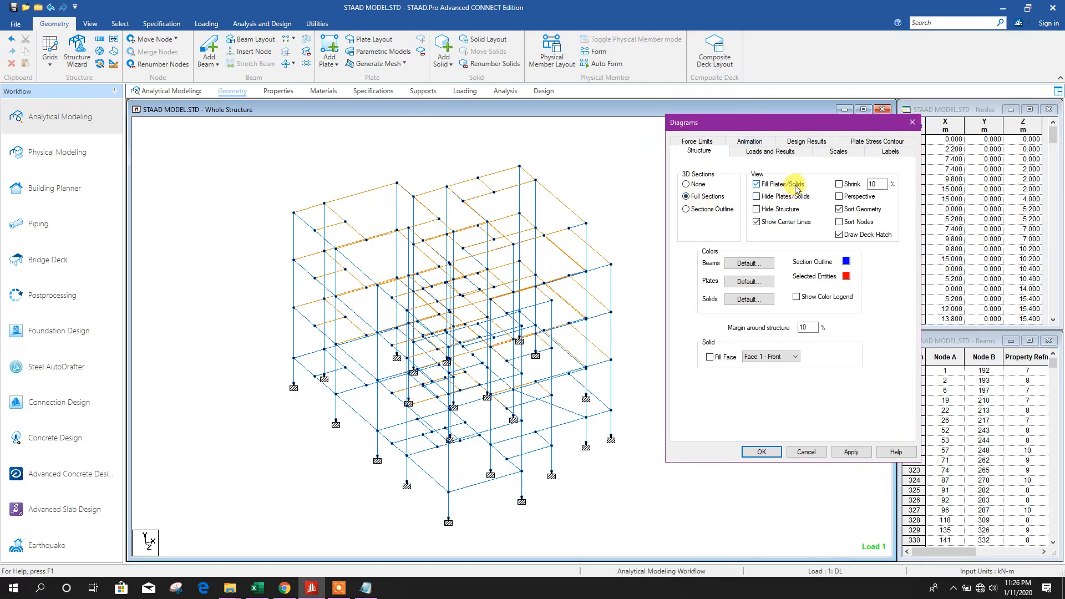
left_click(850, 451)
left_click(805, 452)
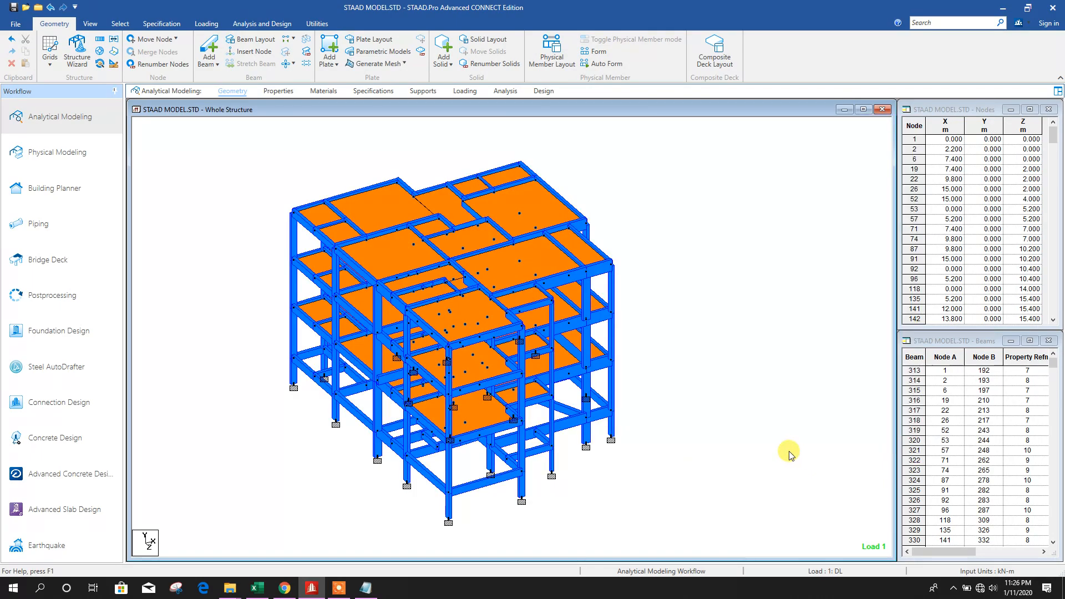